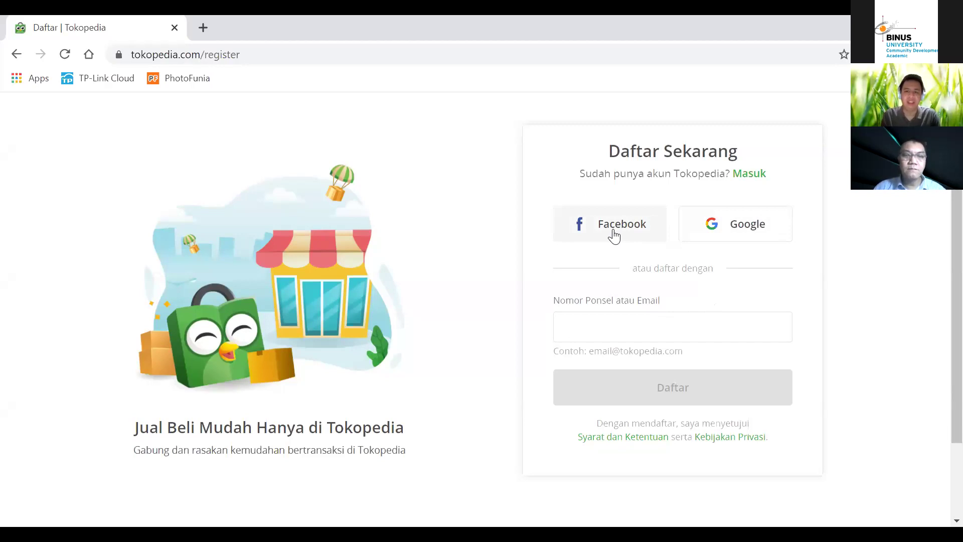
Step: Abandon the Facebook sign-up, go back to the Tokopedia homepage and open the Masuk login dialog
click(614, 236)
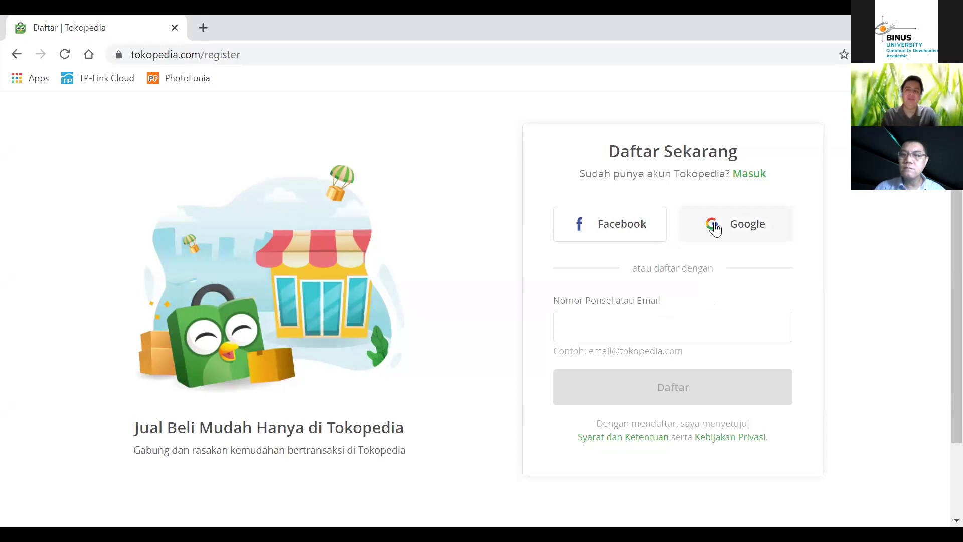
click(627, 326)
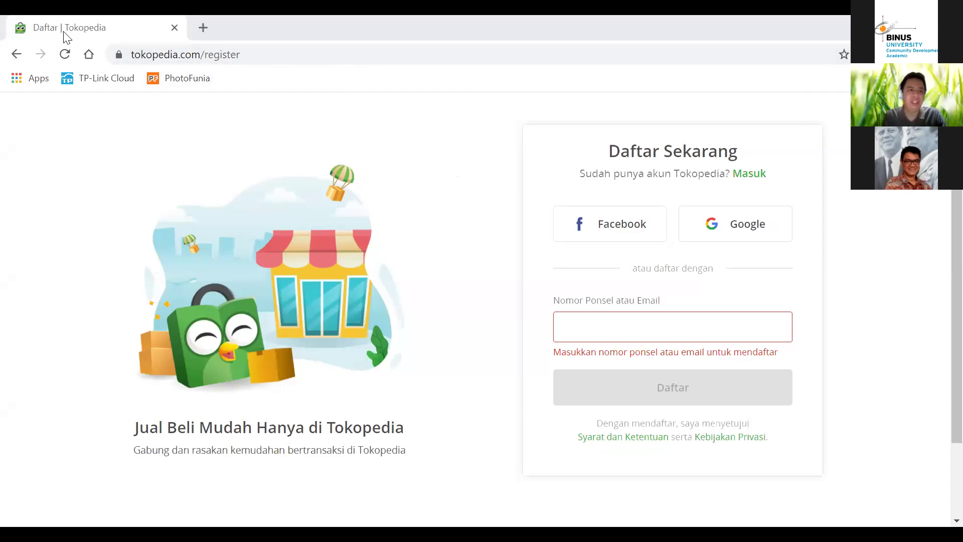
click(14, 56)
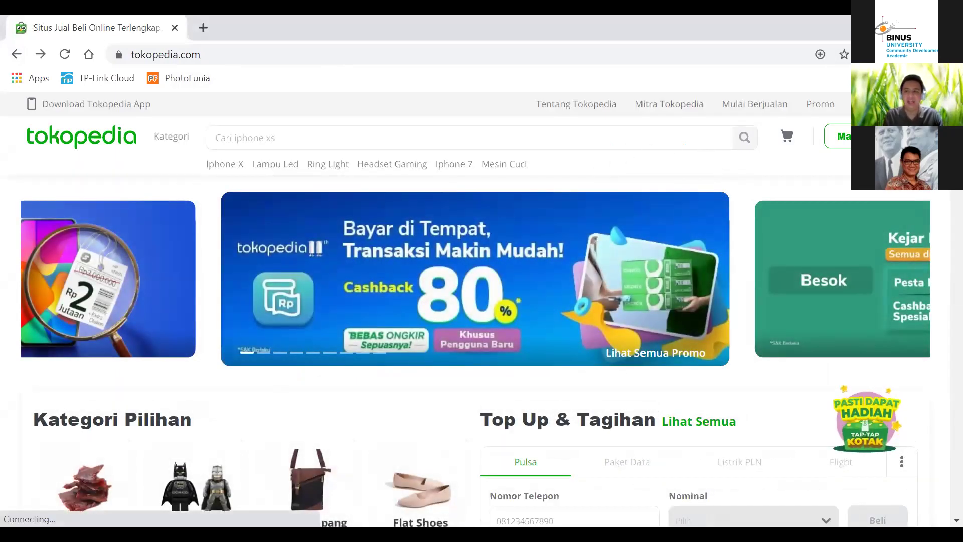
click(837, 136)
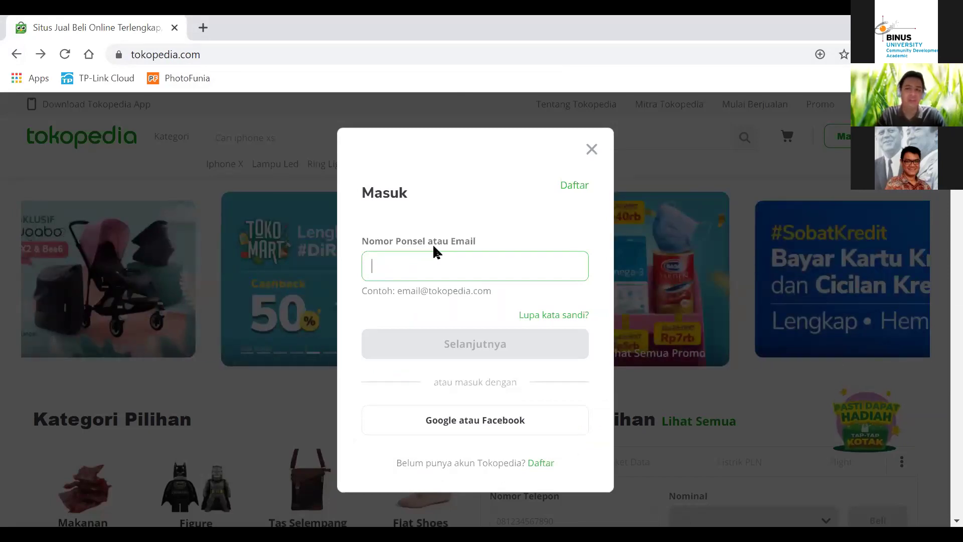
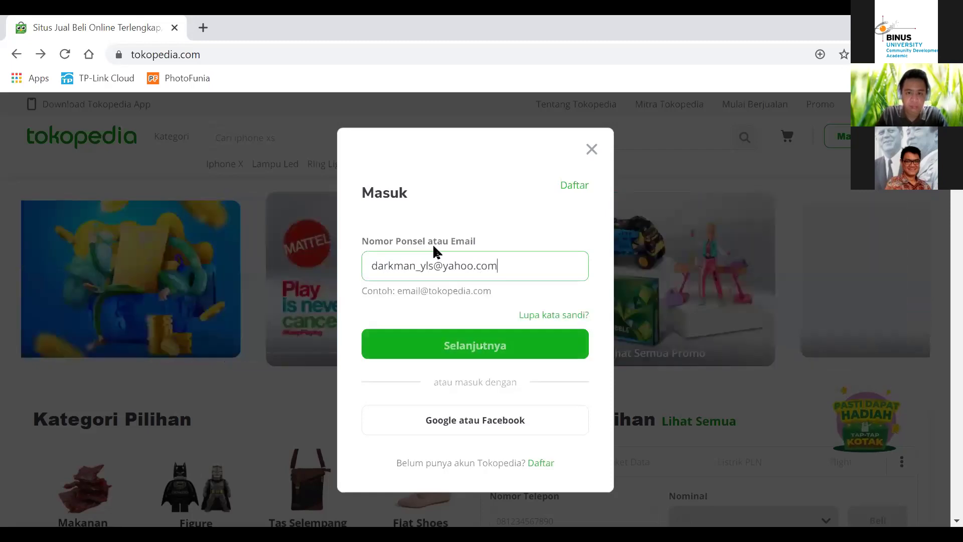
Step: Enter the account e-mail, then the account password, and log in
key(Return)
text(••••••)
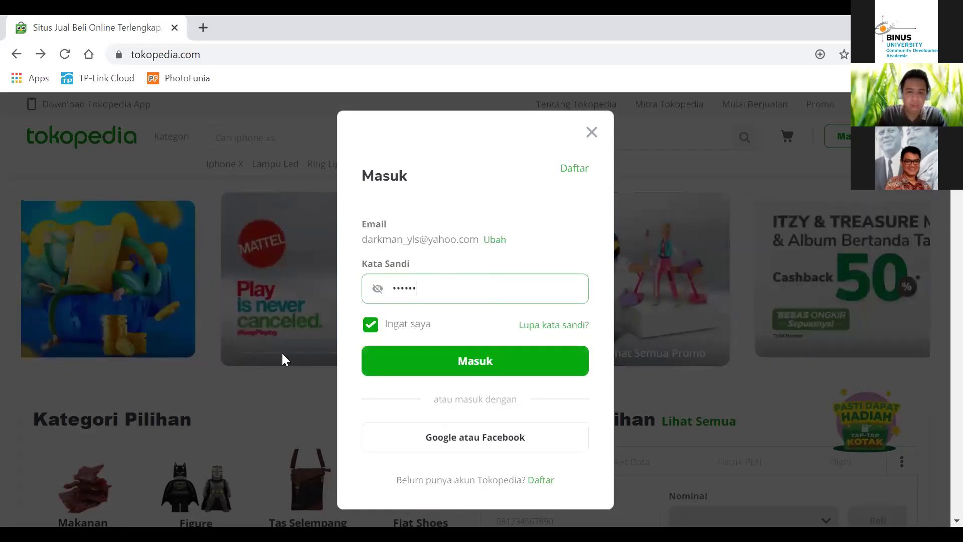
click(384, 361)
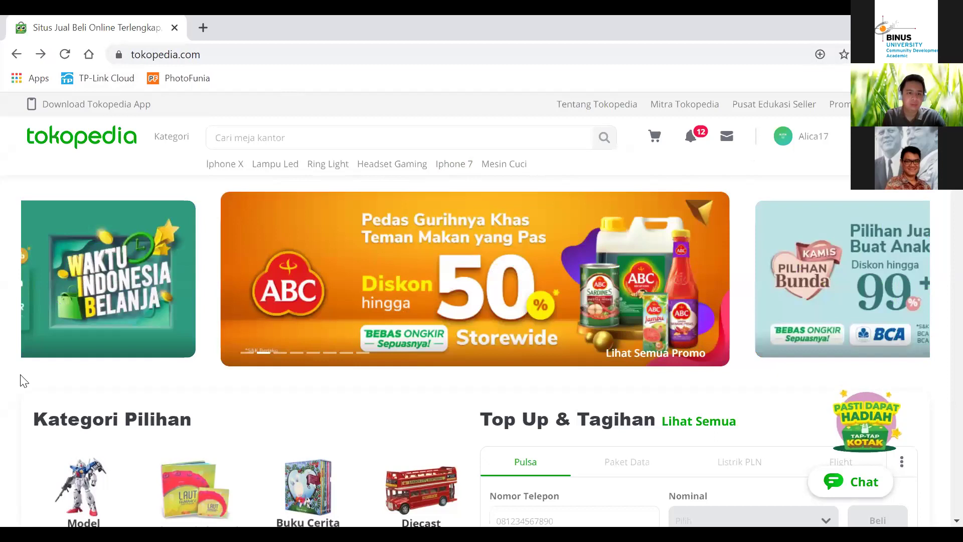
Step: Select the current Tokopedia address in the browser's address bar
click(427, 63)
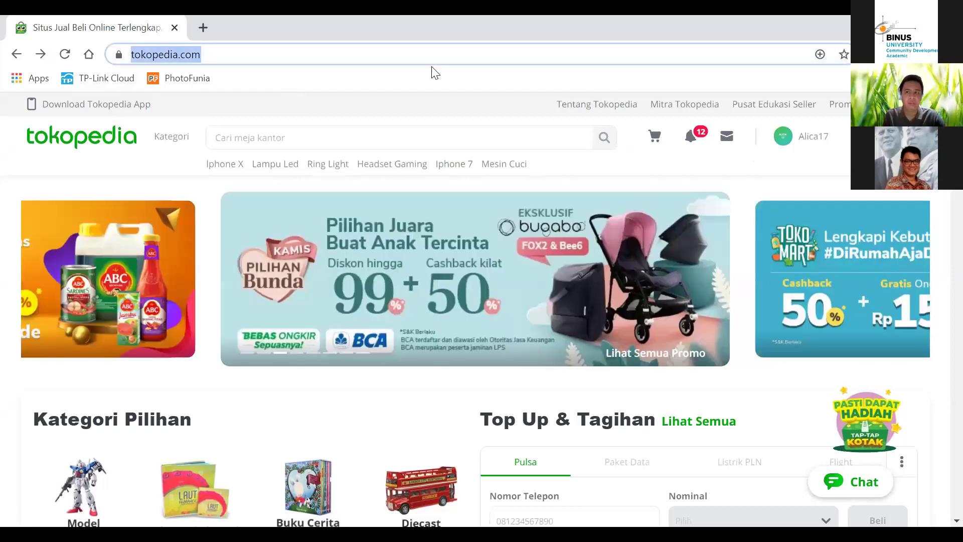
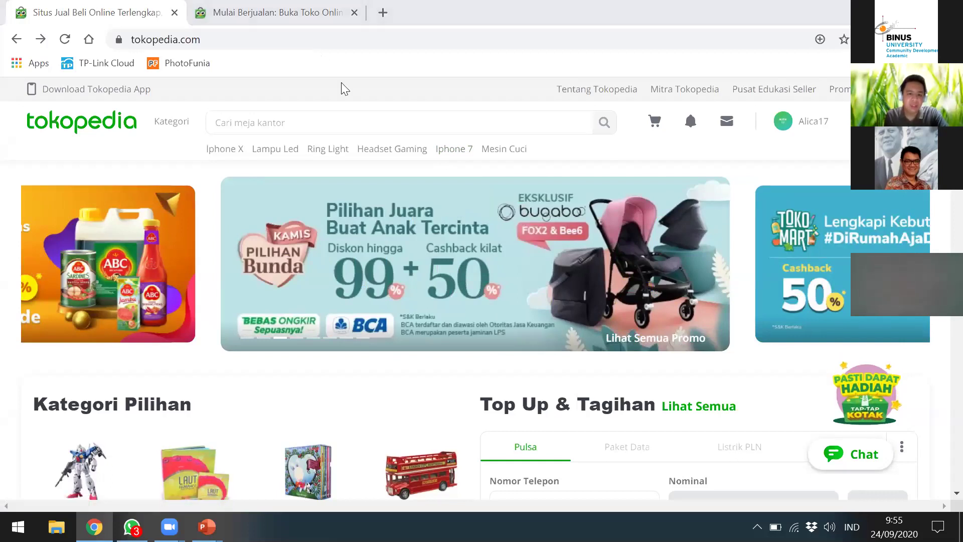
Step: Switch to the Mulai Berjualan seller guide and skim its shop-opening steps and article cards
key(ctrl+Tab)
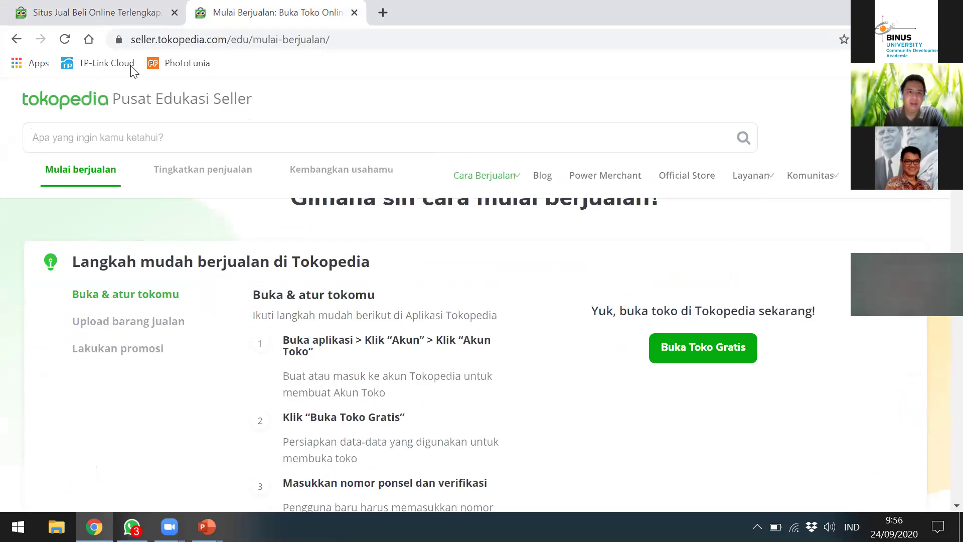
scroll(511, 278, down, 8)
scroll(525, 290, down, 4)
scroll(525, 285, up, 12)
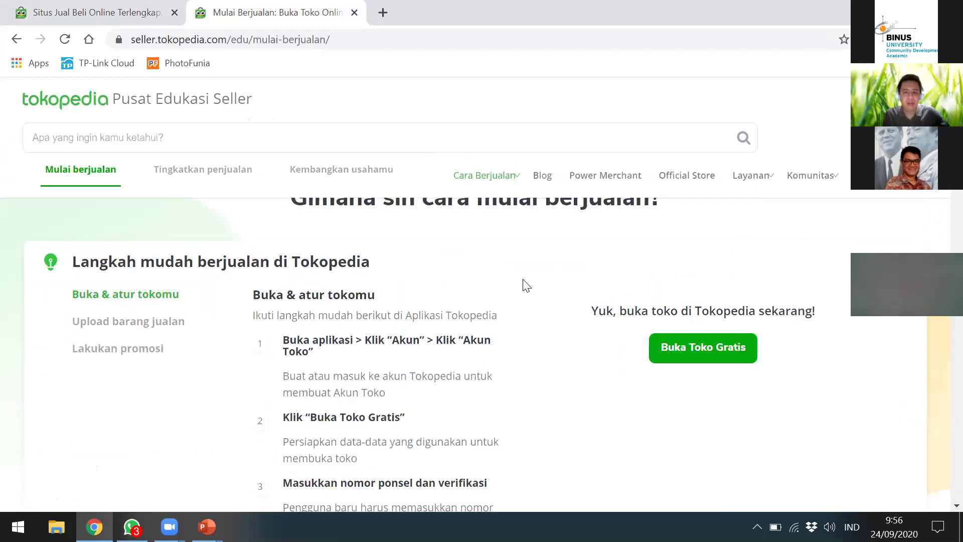
scroll(509, 324, down, 15)
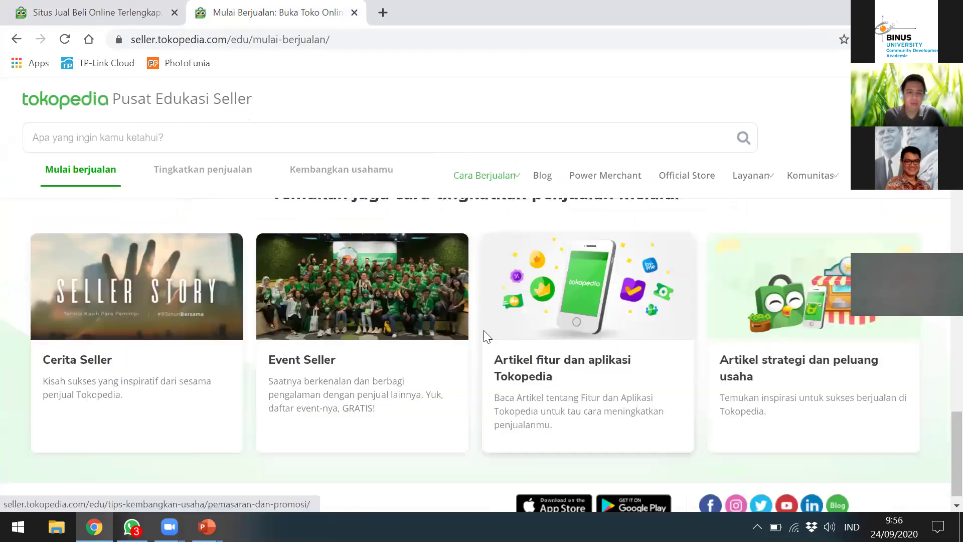
scroll(485, 336, up, 15)
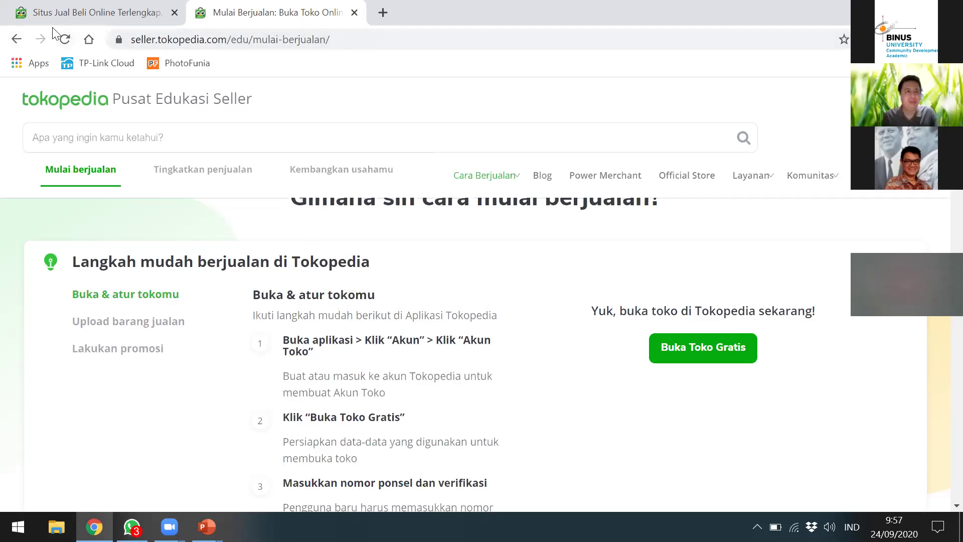
Step: Open and skim the 'Cara Buka Toko di Tokopedia' article from Google, then return to the Tokopedia tab
click(16, 39)
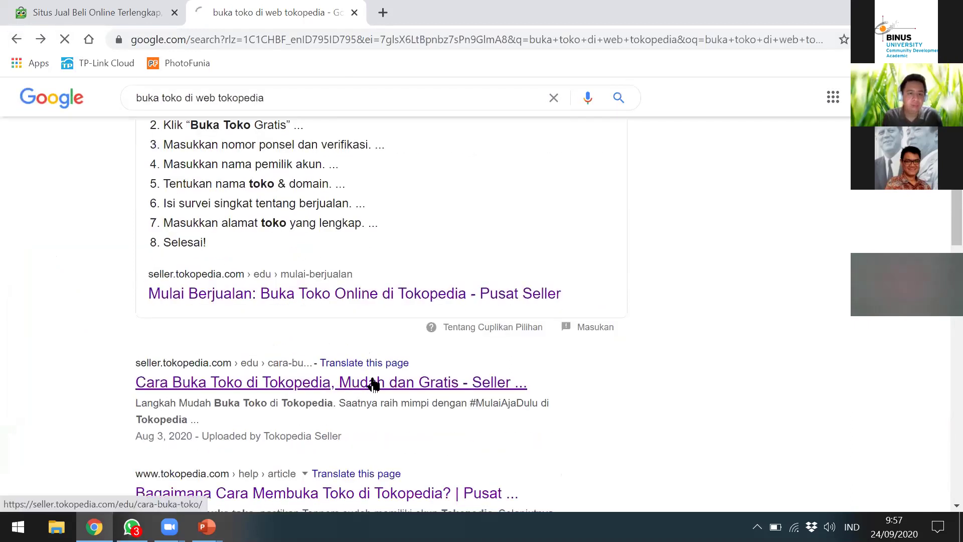
click(369, 382)
scroll(389, 293, down, 10)
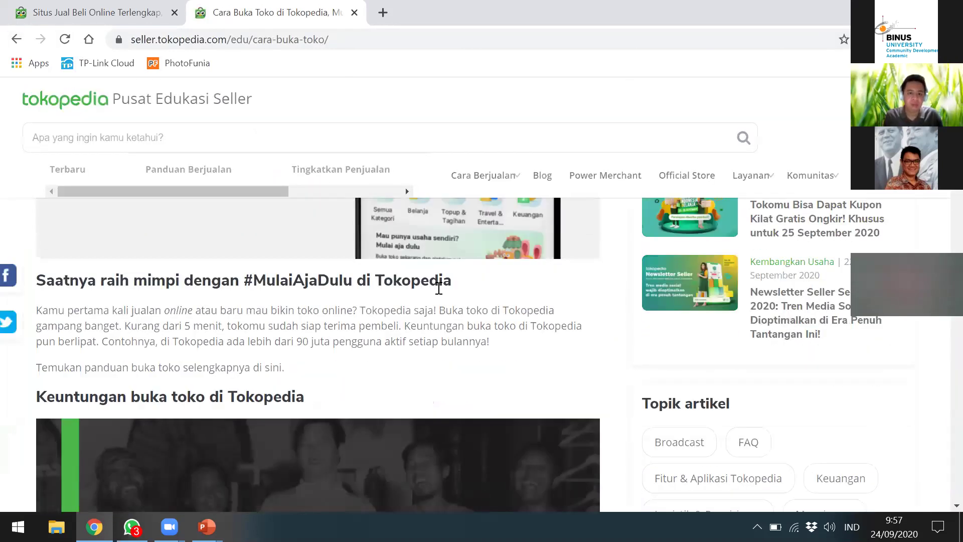
scroll(416, 296, down, 5)
scroll(501, 299, down, 3)
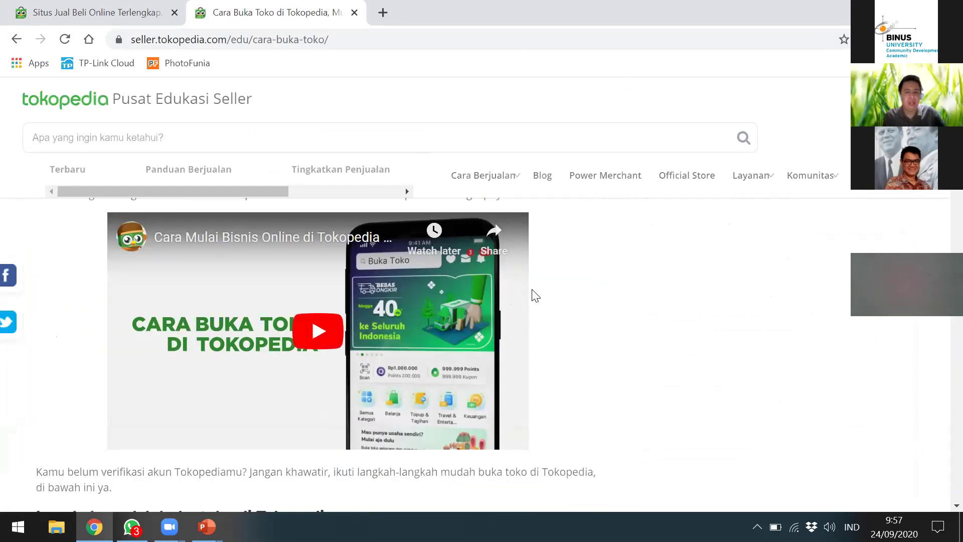
scroll(529, 289, up, 10)
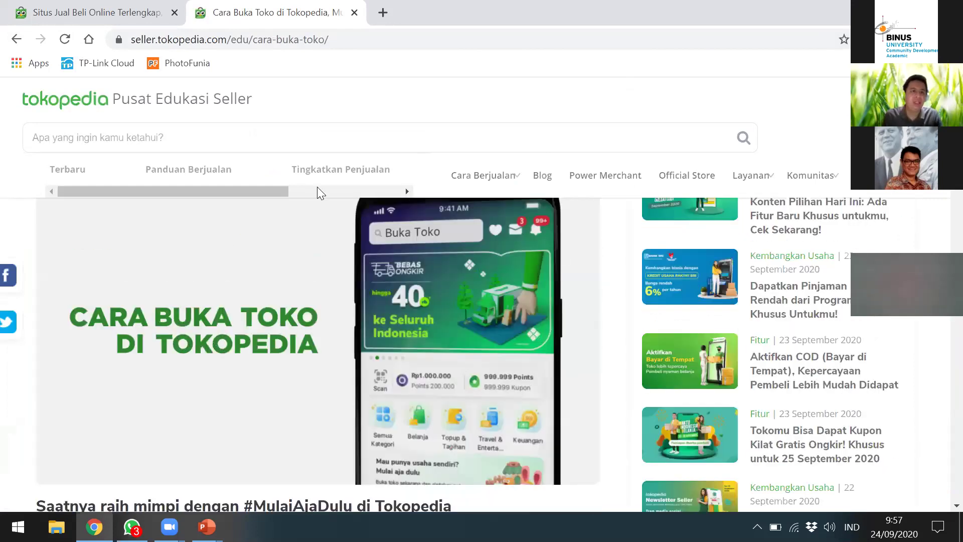
key(ctrl+shift+Tab)
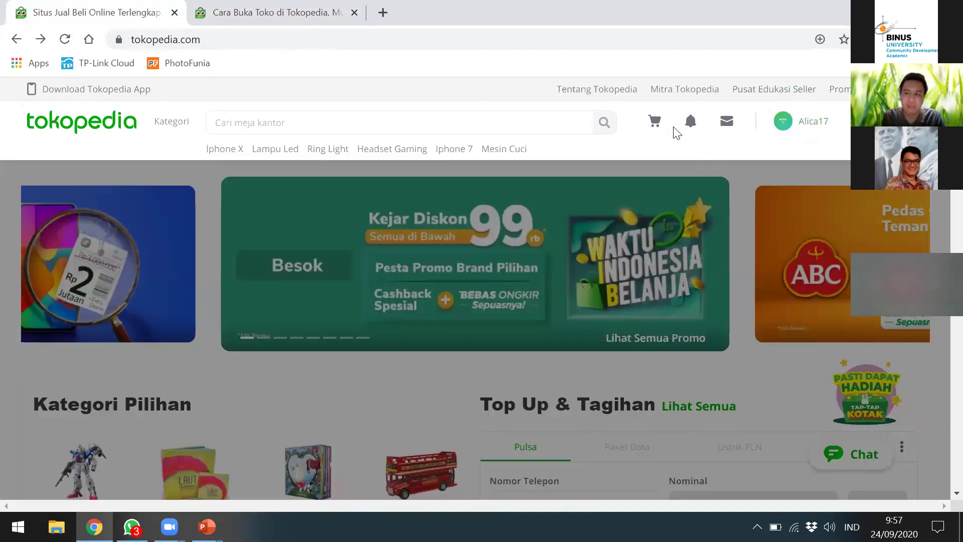
mouse_move(690, 123)
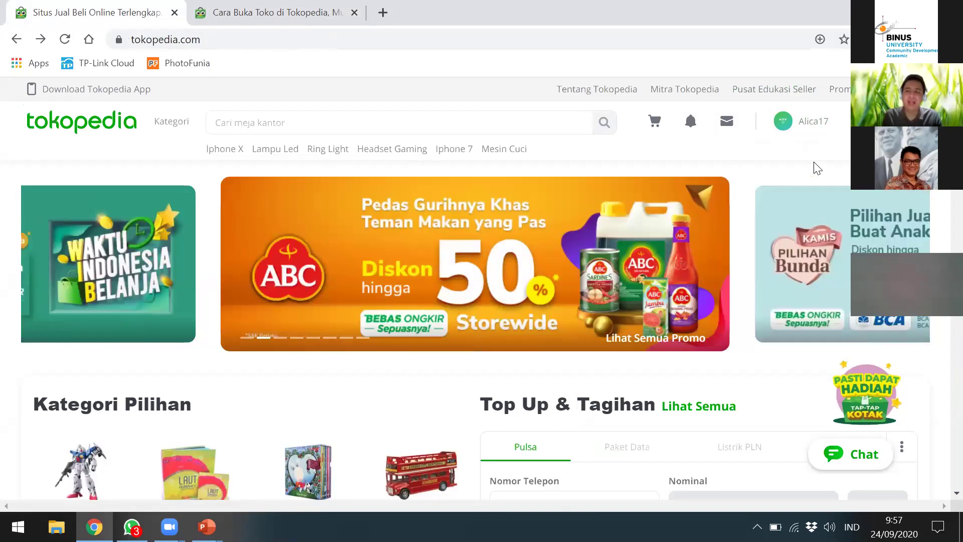
mouse_move(825, 121)
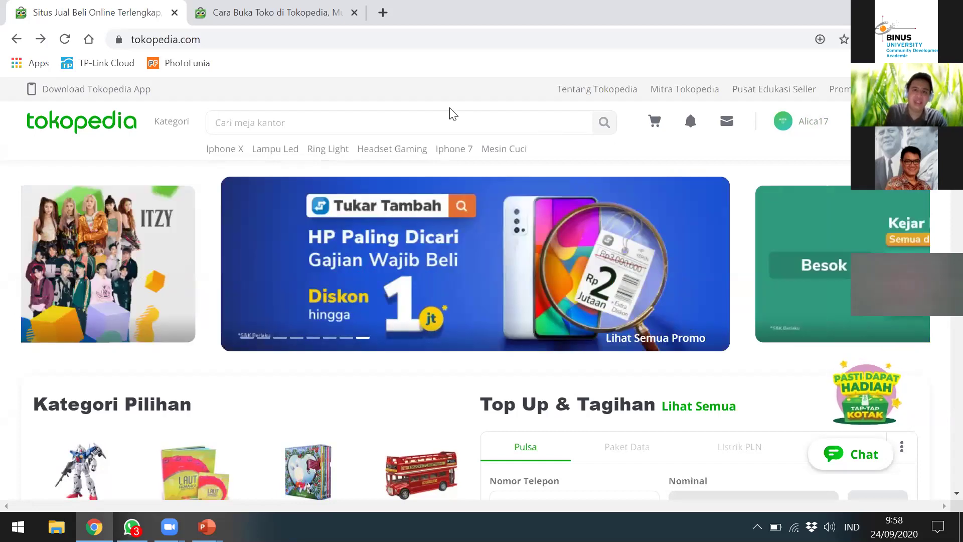
Step: Switch to the Cara Buka Toko article, check the Google results, and go forward to it again
click(257, 26)
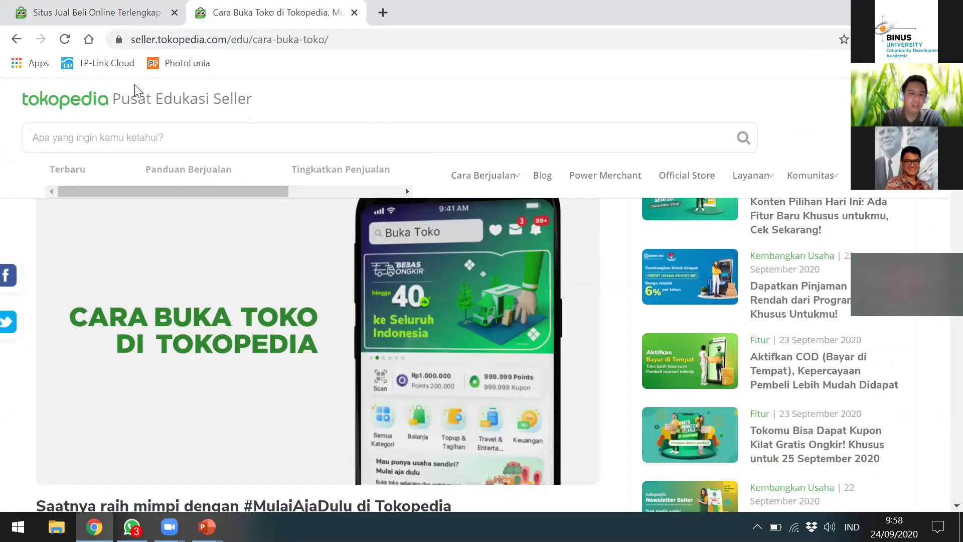
scroll(305, 236, up, 2)
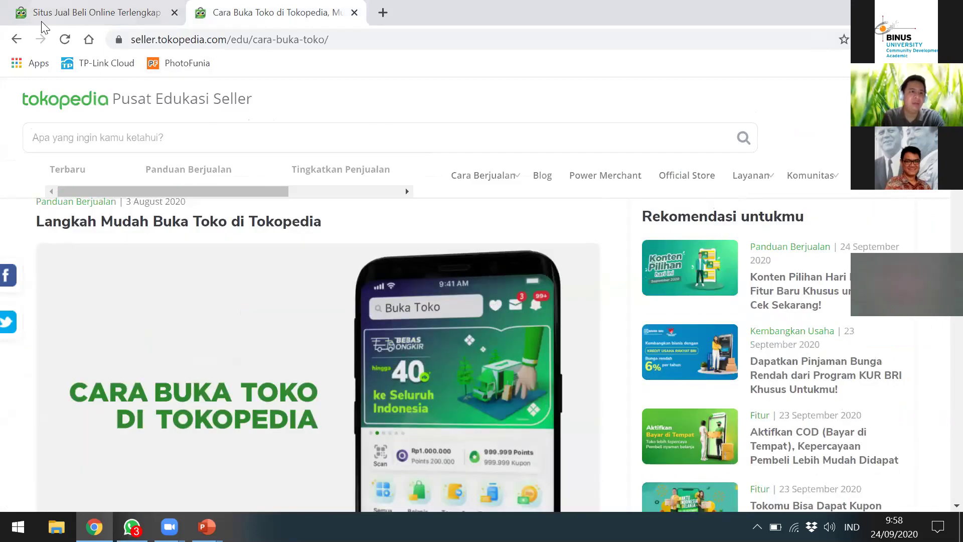
click(17, 39)
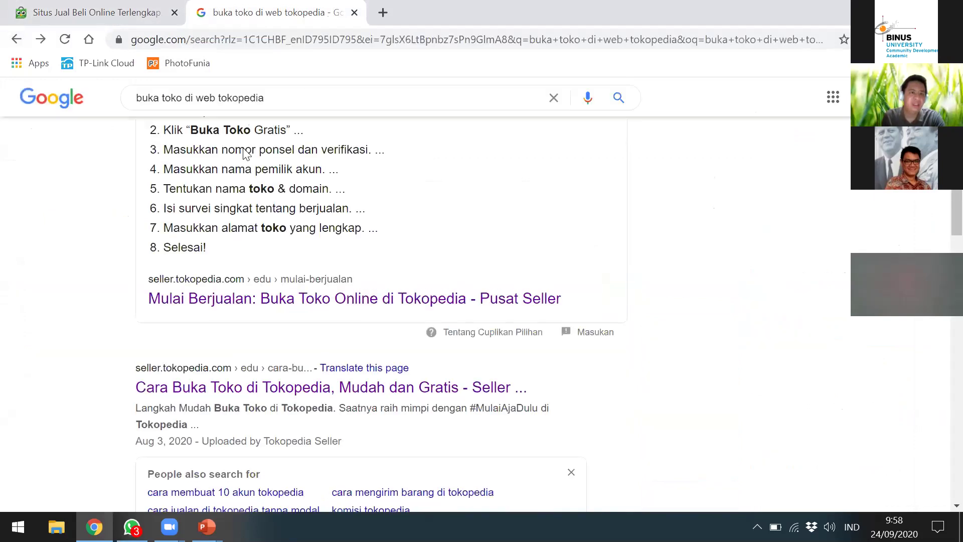
scroll(181, 122, up, 4)
scroll(214, 134, down, 4)
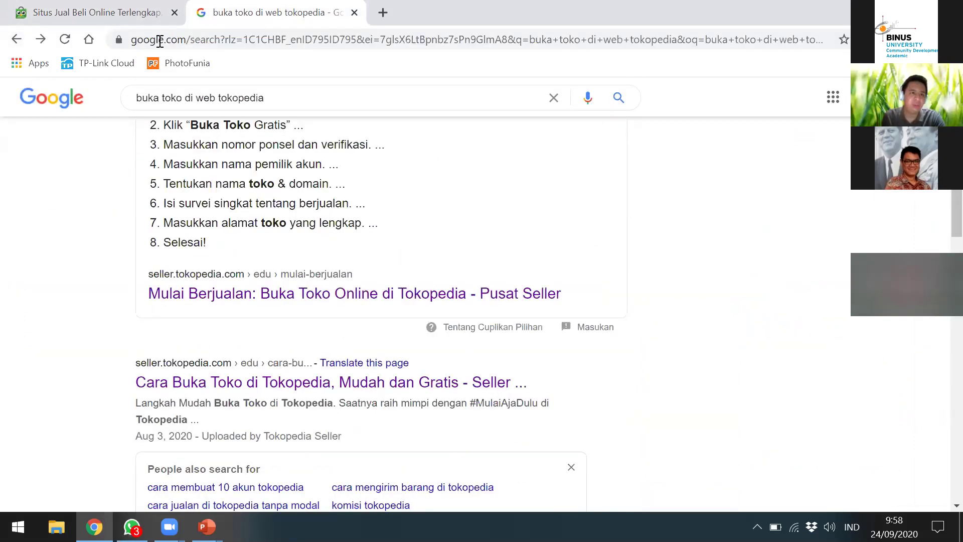
click(40, 38)
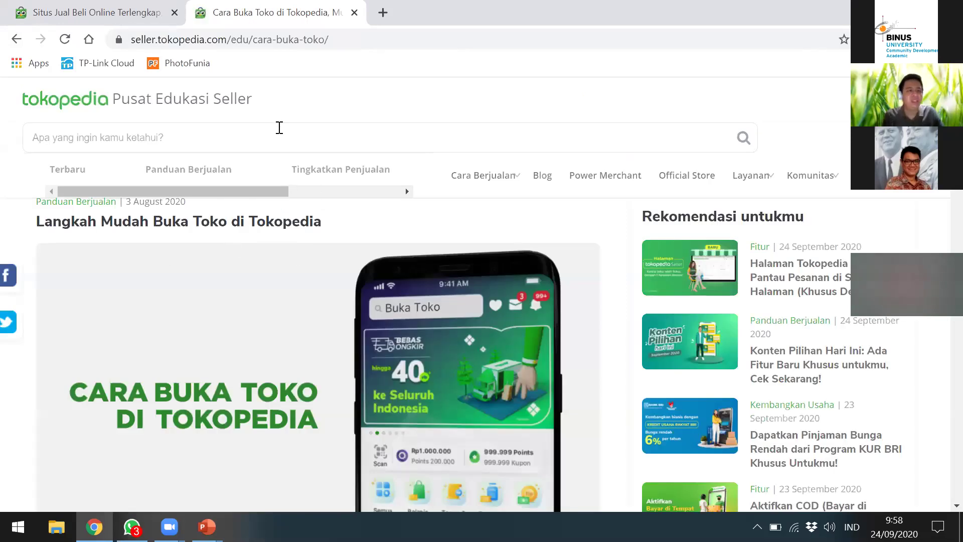
Step: Scroll the article down to 'Langkah mudah buka toko di Tokopedia' and its buyer-account steps
scroll(359, 273, down, 2)
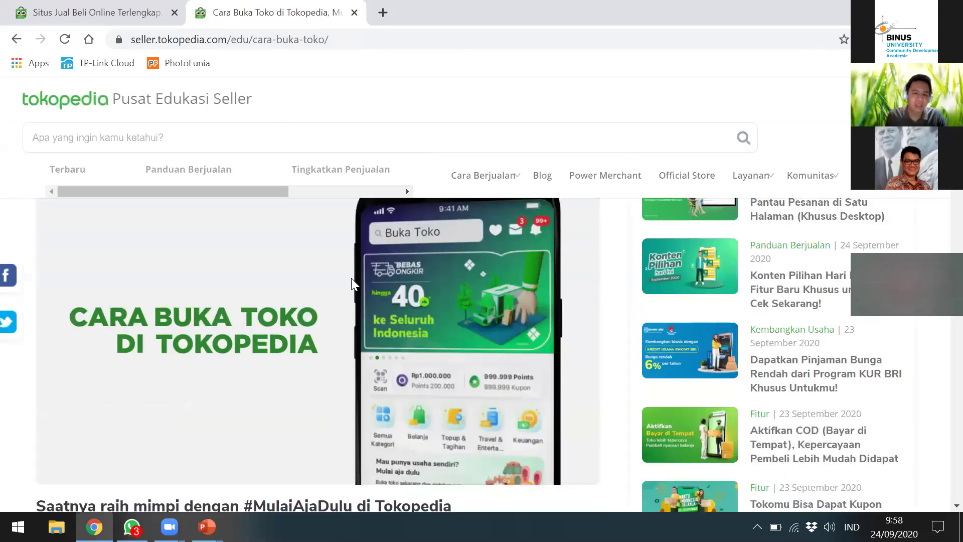
scroll(352, 279, down, 3)
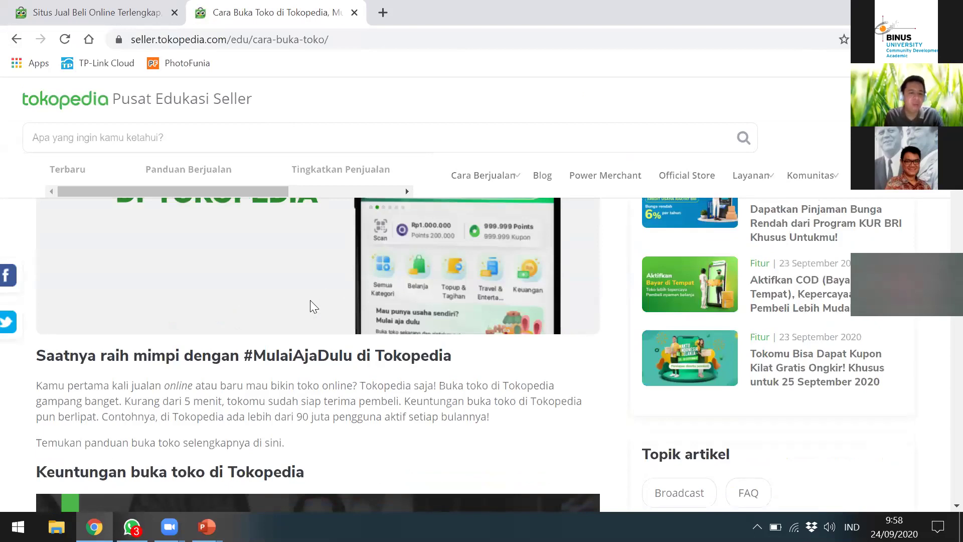
scroll(310, 300, down, 3)
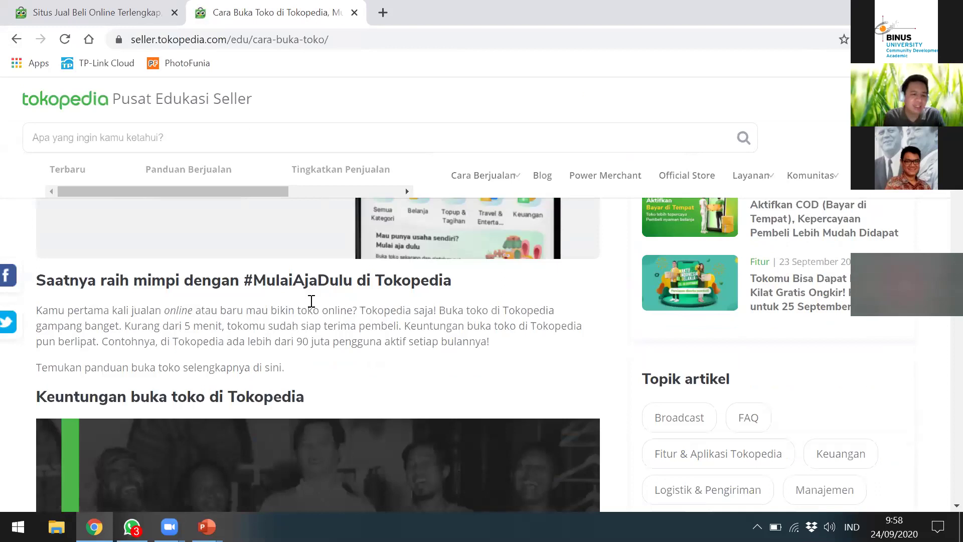
scroll(311, 302, down, 3)
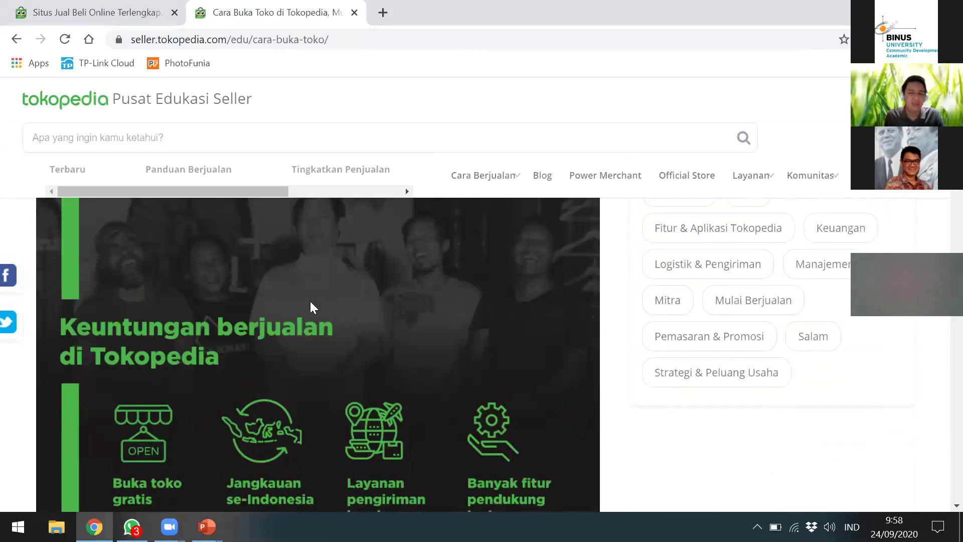
scroll(310, 301, down, 5)
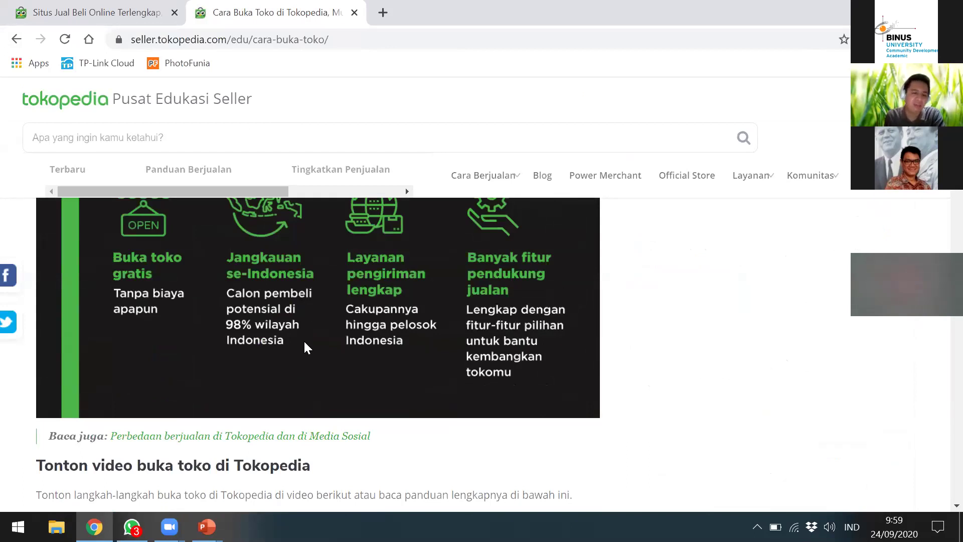
scroll(304, 343, down, 2)
scroll(306, 351, down, 4)
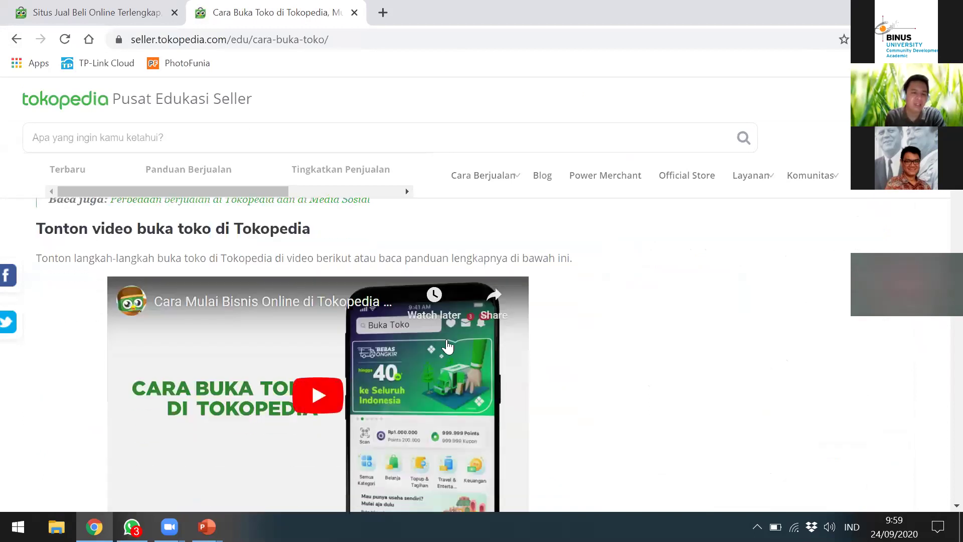
scroll(463, 379, down, 6)
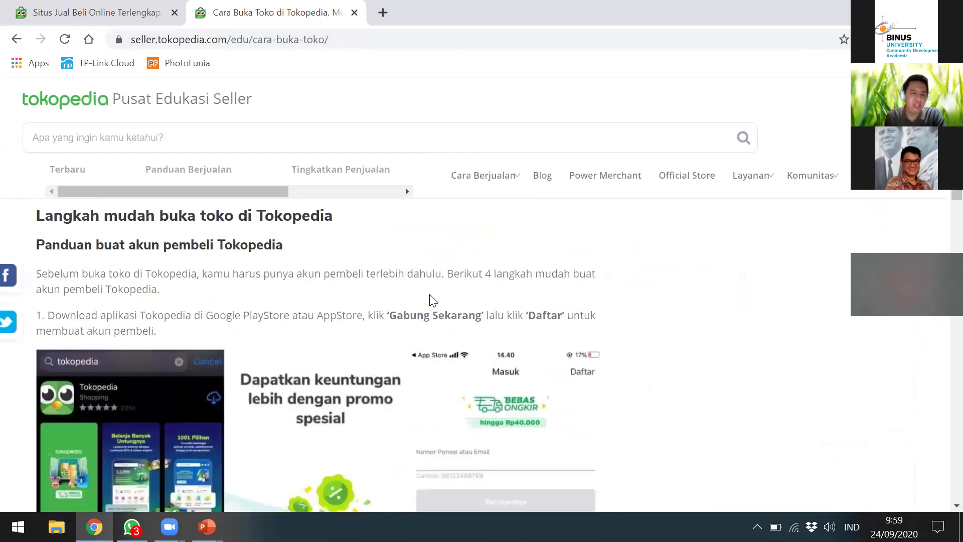
Step: Scroll past the Daftar and Verifikasi steps to the 'Panduan buka toko di Tokopedia' section
scroll(432, 300, down, 3)
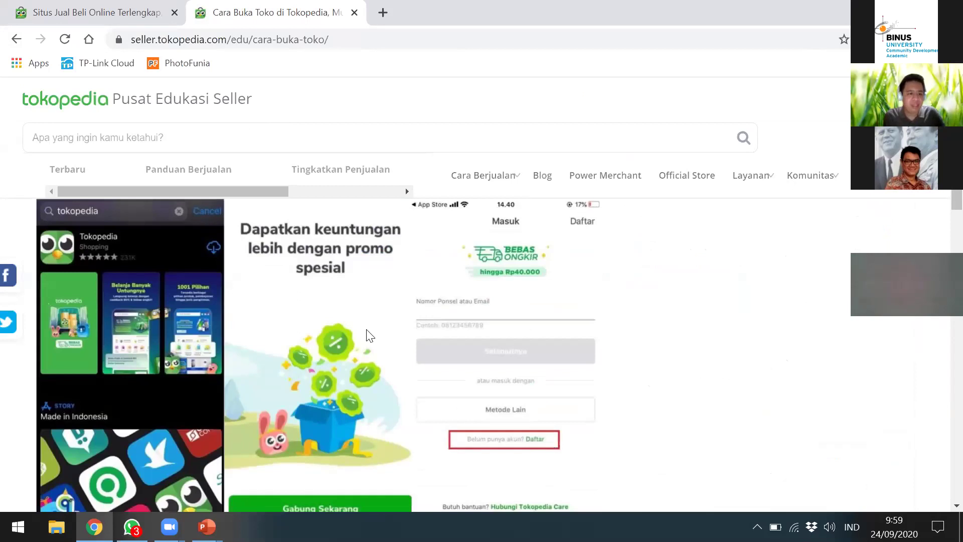
scroll(367, 332, down, 2)
scroll(367, 331, up, 2)
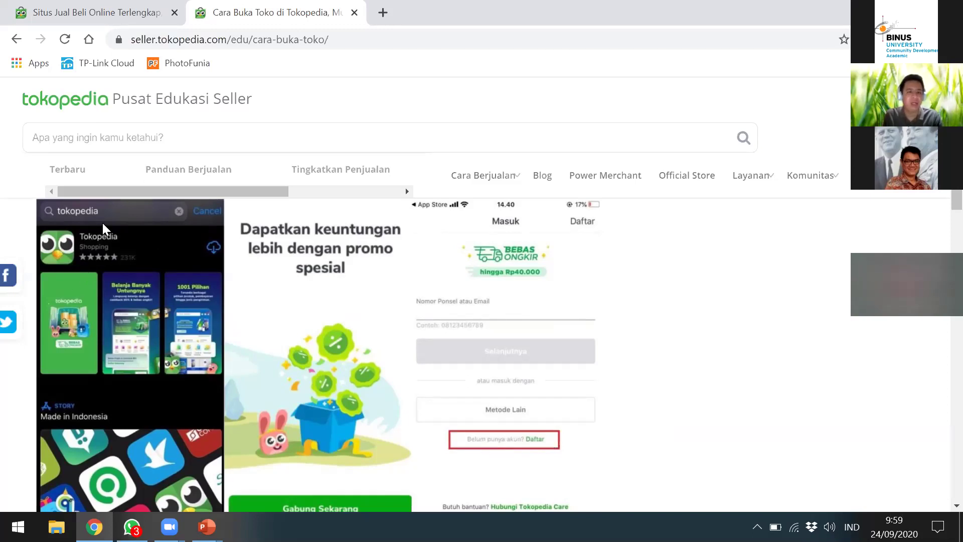
scroll(307, 303, down, 7)
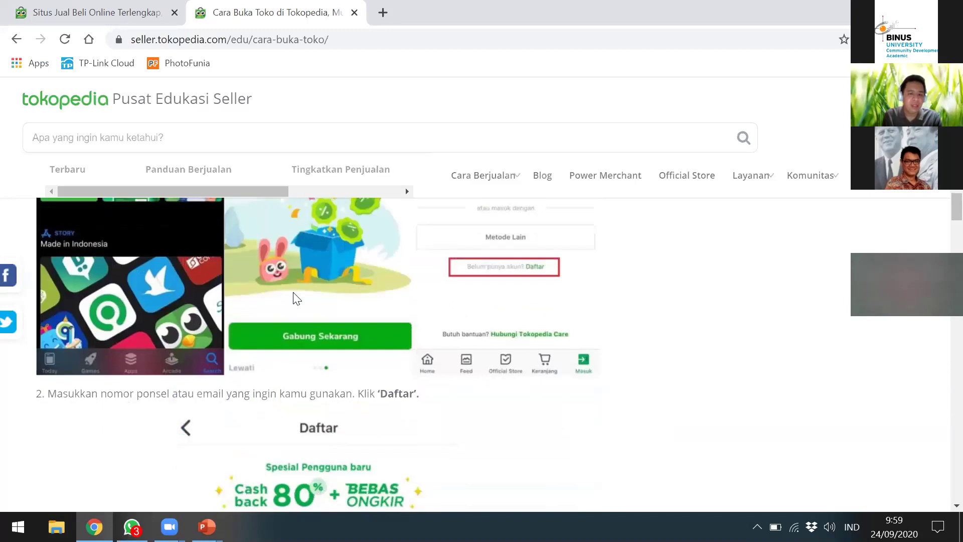
scroll(205, 290, down, 10)
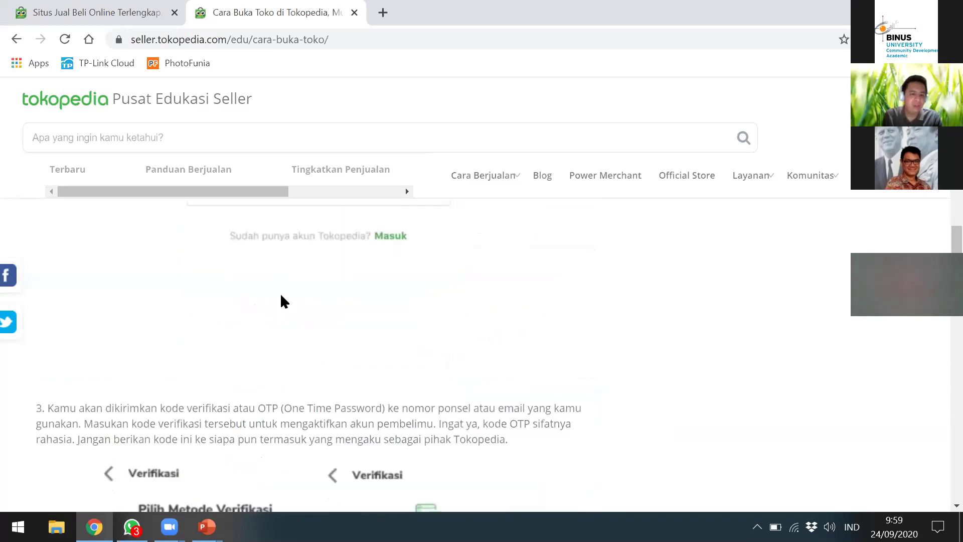
scroll(224, 307, down, 10)
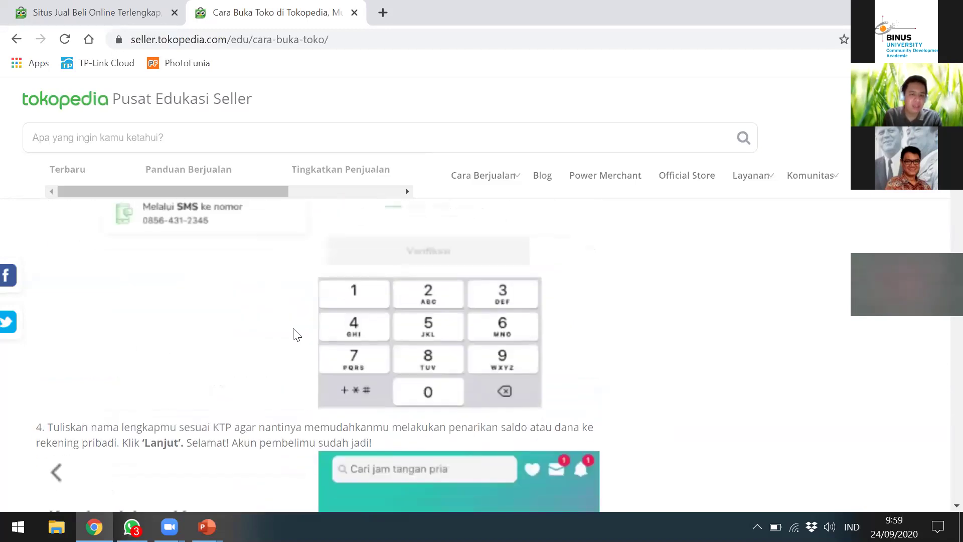
scroll(211, 326, down, 4)
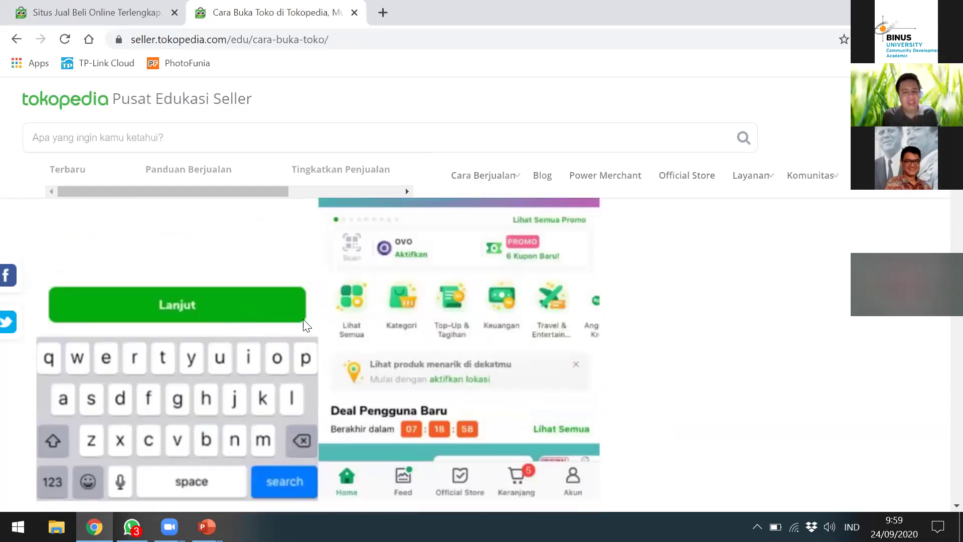
scroll(266, 316, down, 5)
scroll(270, 320, down, 2)
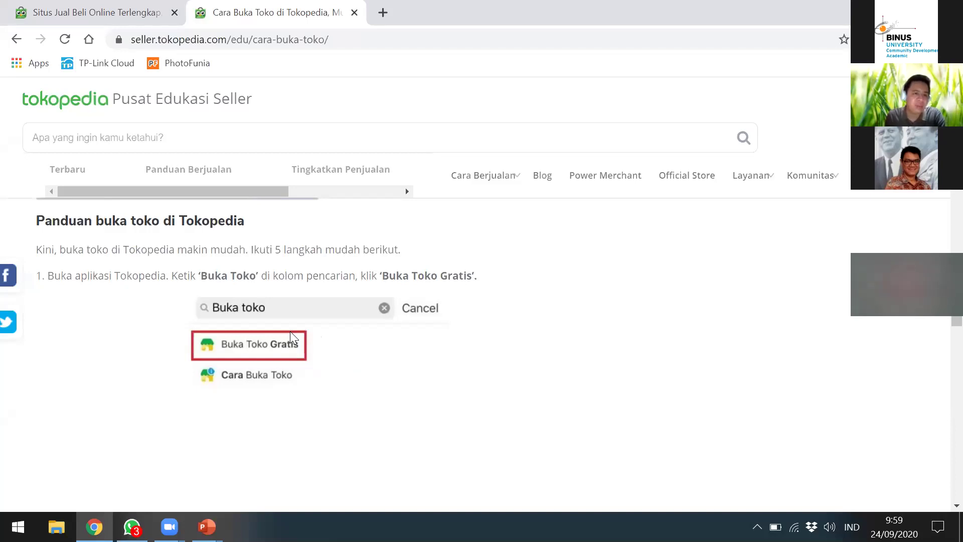
Step: Glance at the Tokopedia homepage tab, then return to the Cara Buka Toko article and continue down
click(90, 6)
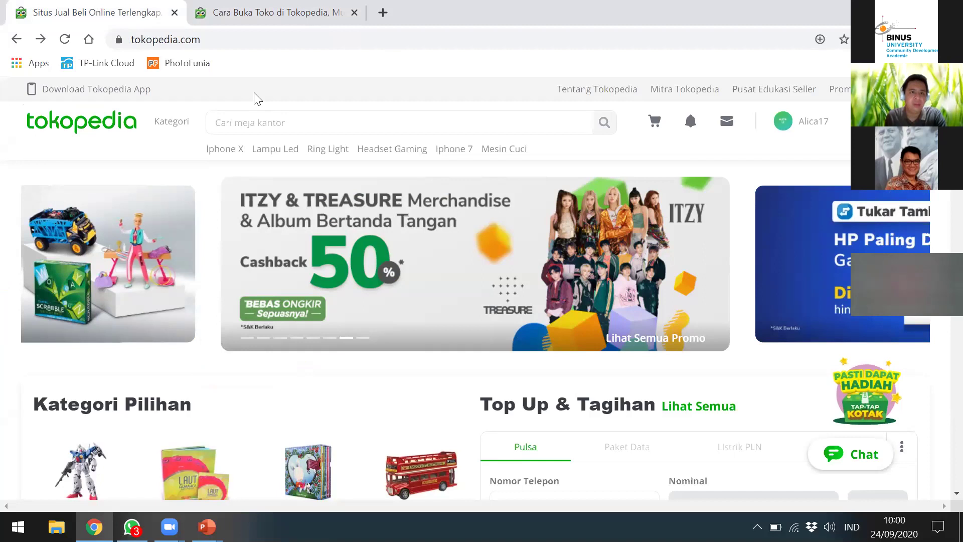
key(ctrl+Tab)
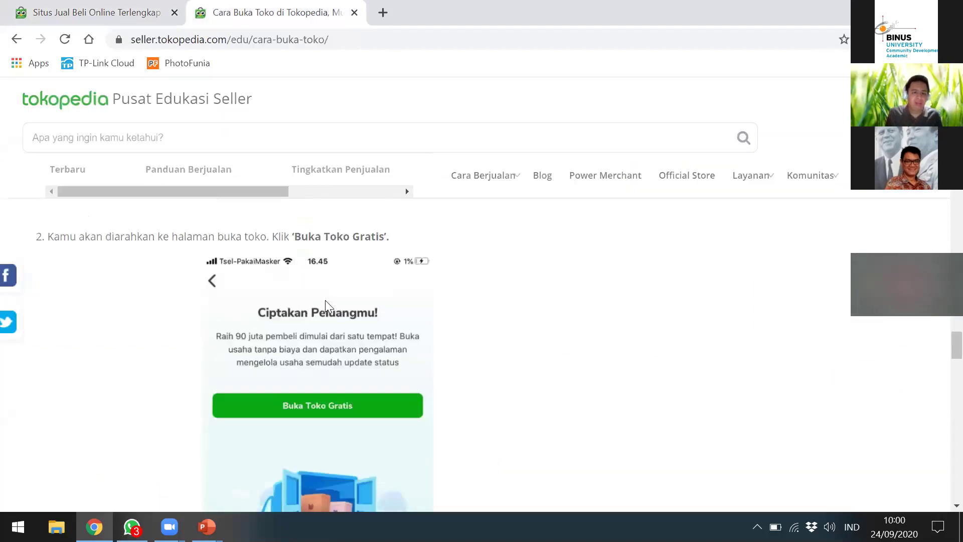
scroll(325, 299, down, 8)
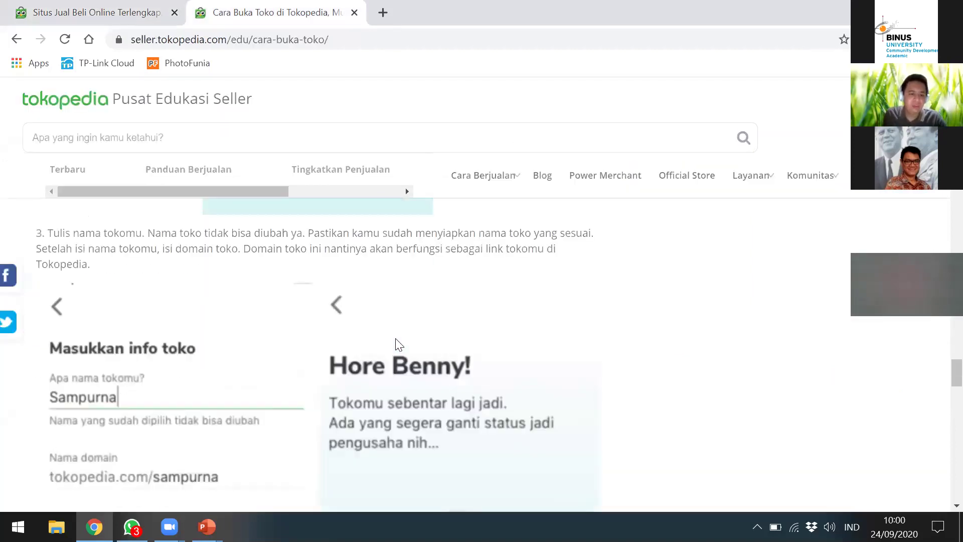
scroll(422, 318, down, 1)
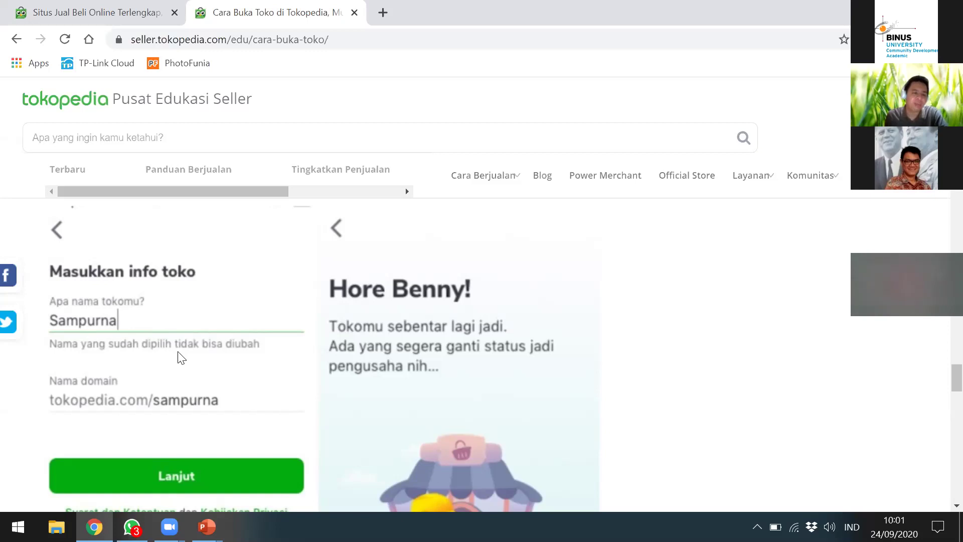
scroll(128, 321, down, 2)
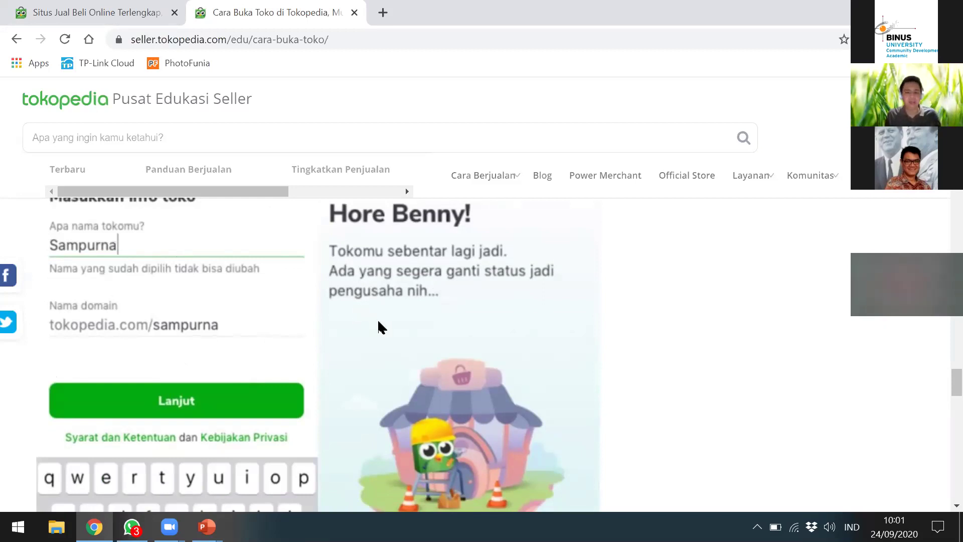
Step: Reach step 3's shop-info screenshots showing name 'Sampurna' and domain tokopedia.com/sampurna
scroll(380, 326, down, 2)
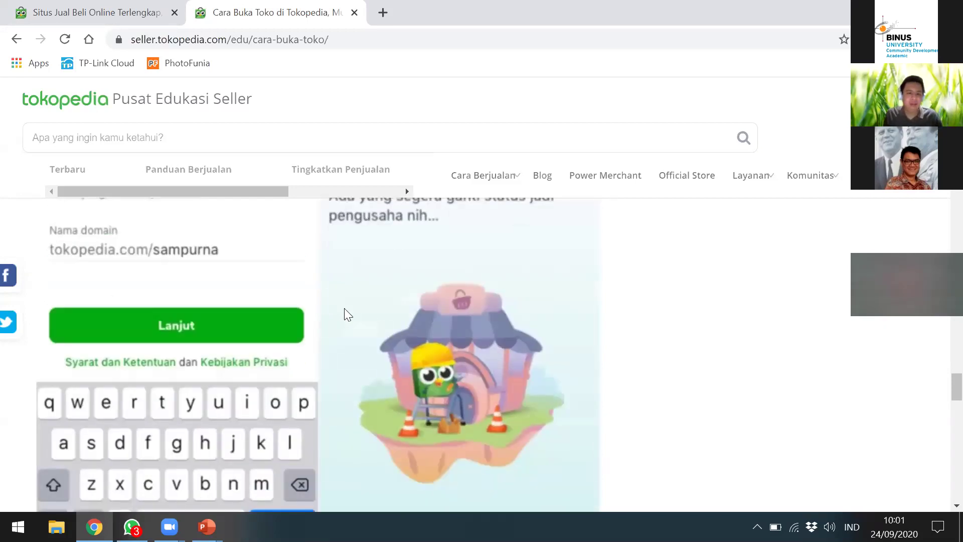
scroll(344, 307, down, 2)
scroll(335, 325, up, 4)
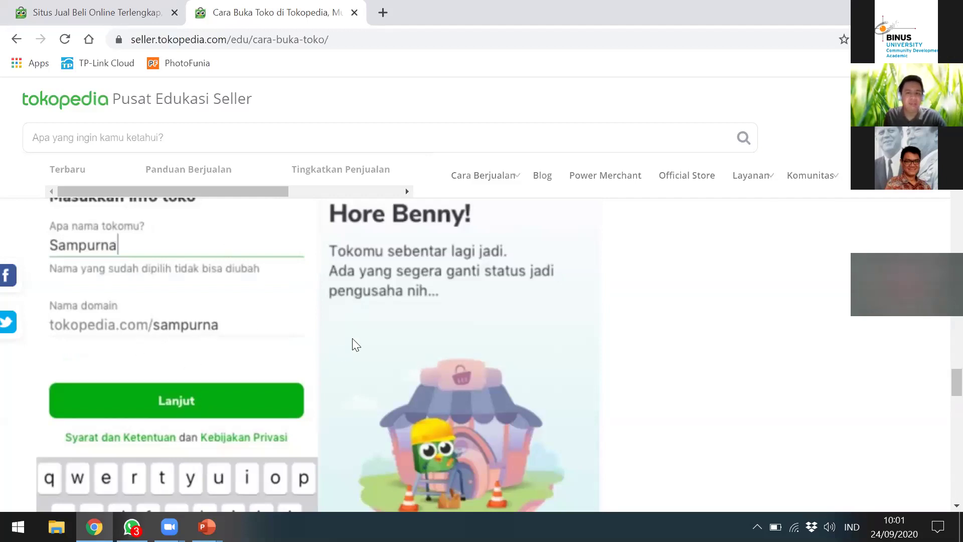
scroll(431, 281, up, 3)
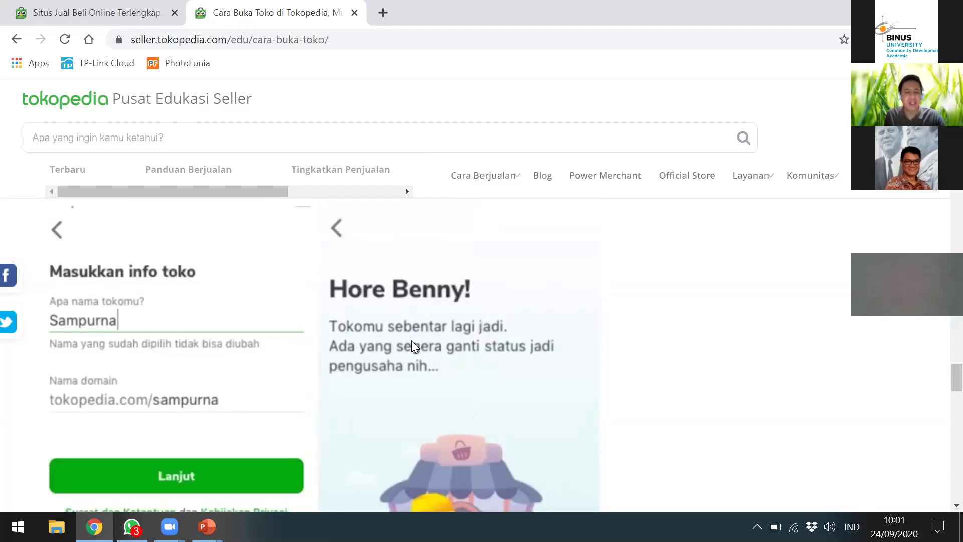
scroll(413, 343, down, 9)
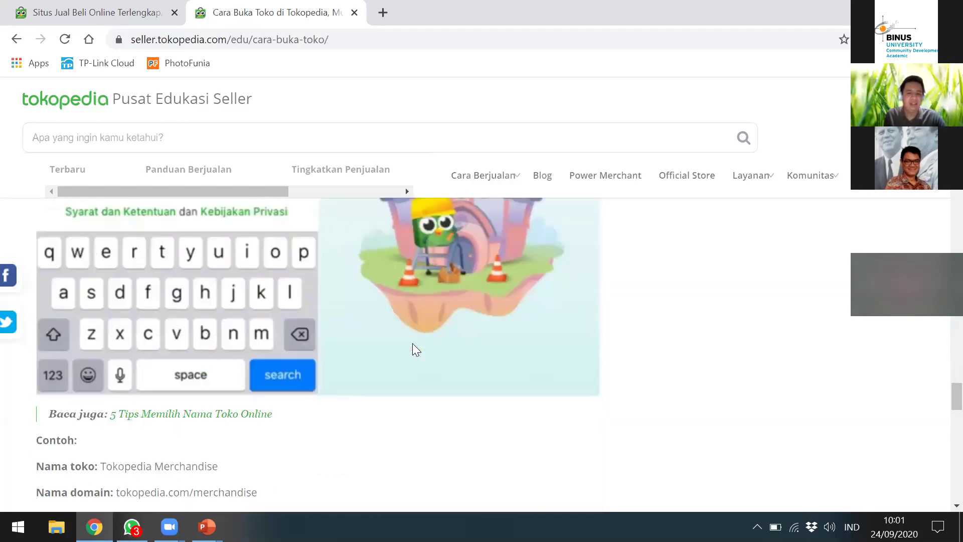
scroll(396, 337, down, 3)
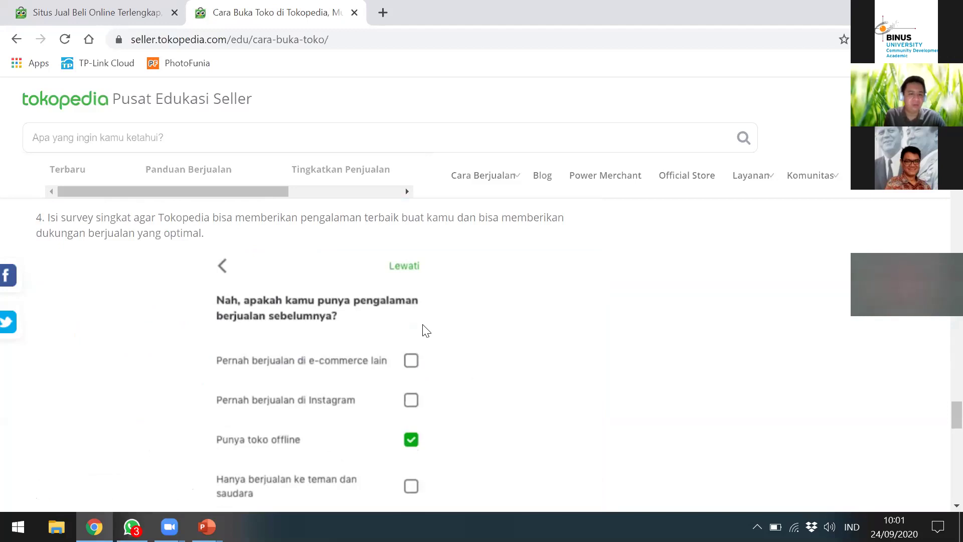
scroll(450, 326, up, 10)
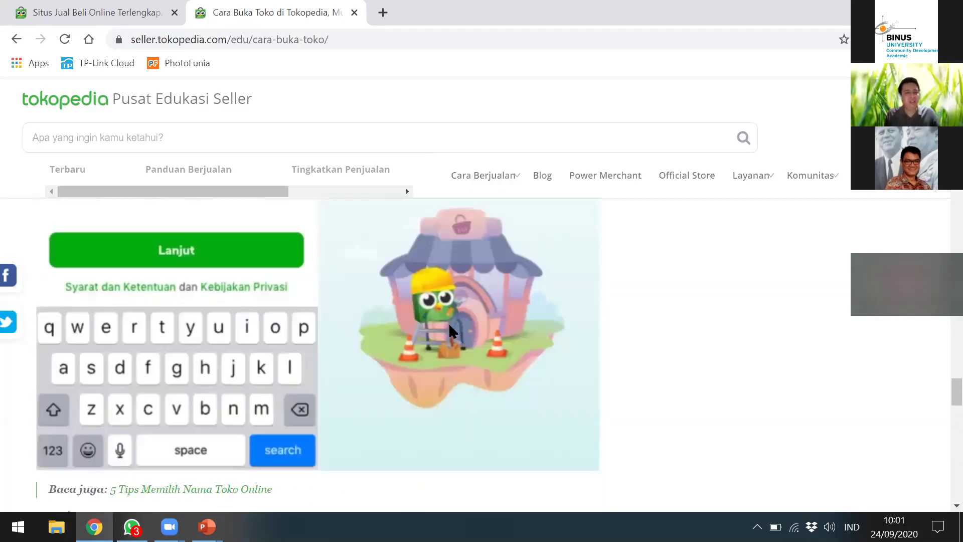
scroll(449, 326, up, 2)
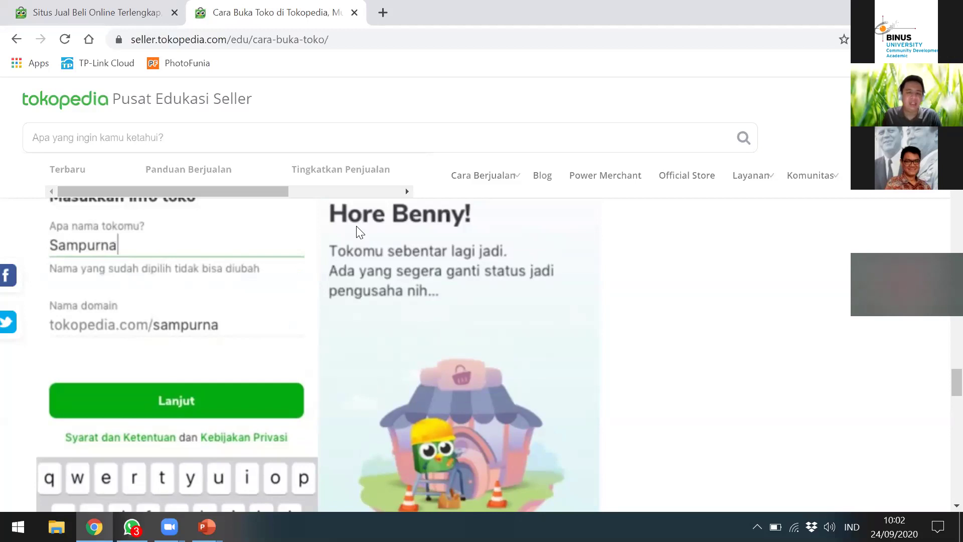
scroll(360, 338, down, 8)
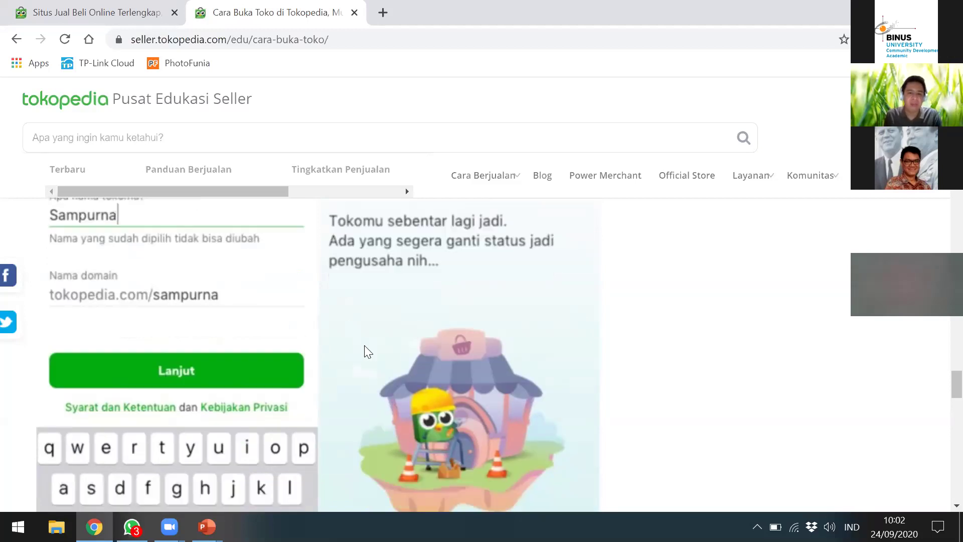
Step: Scroll past the seller survey to step 5's address form and the 'tokomu sudah jadi!' screen
scroll(210, 409, down, 5)
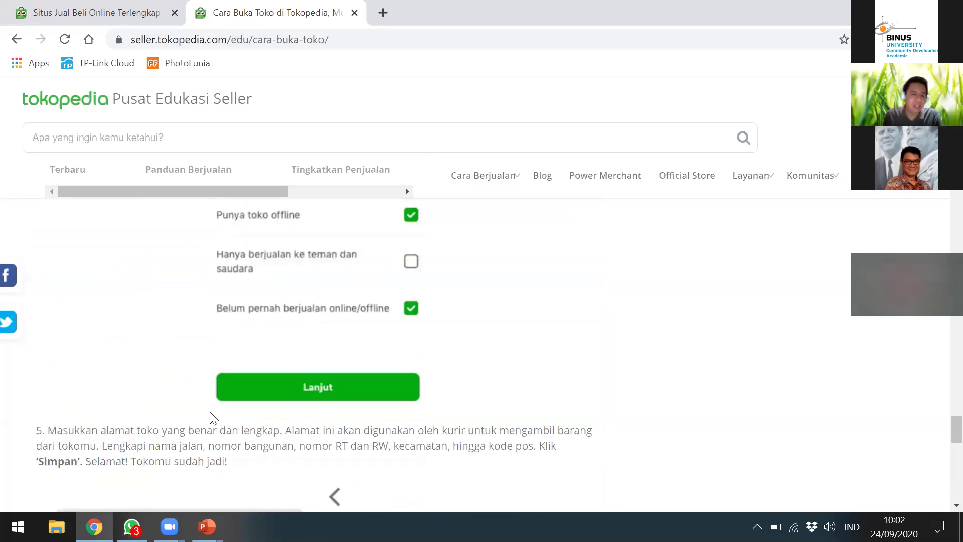
scroll(444, 317, down, 3)
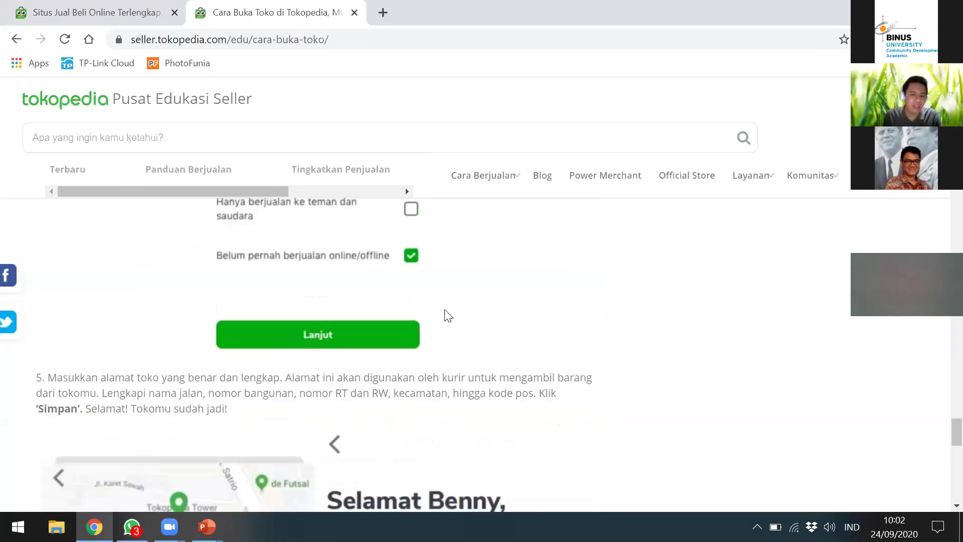
scroll(451, 315, down, 2)
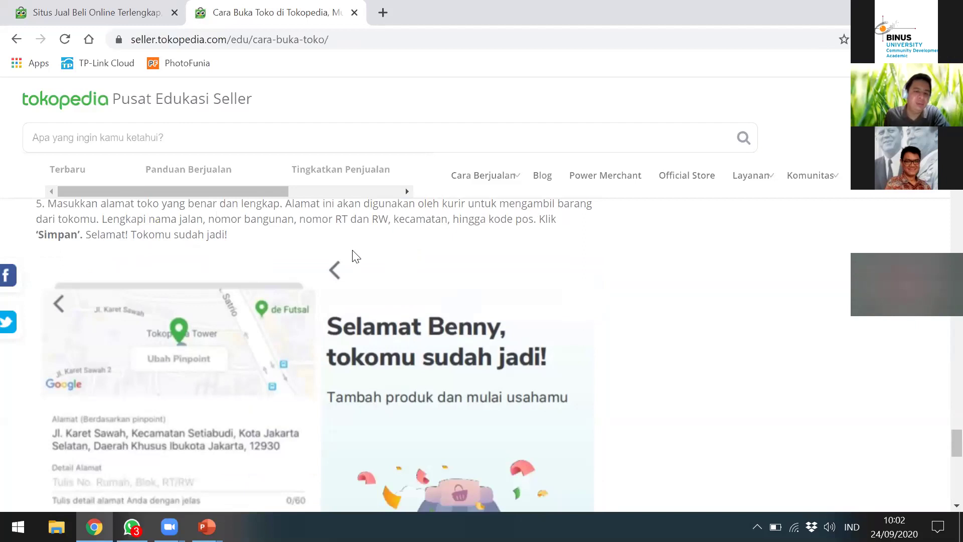
scroll(350, 253, down, 3)
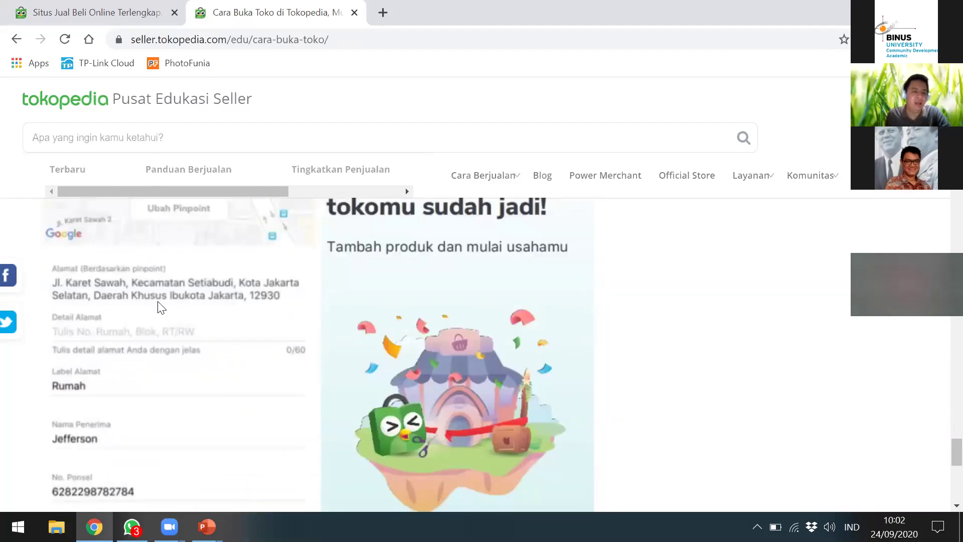
scroll(159, 310, up, 2)
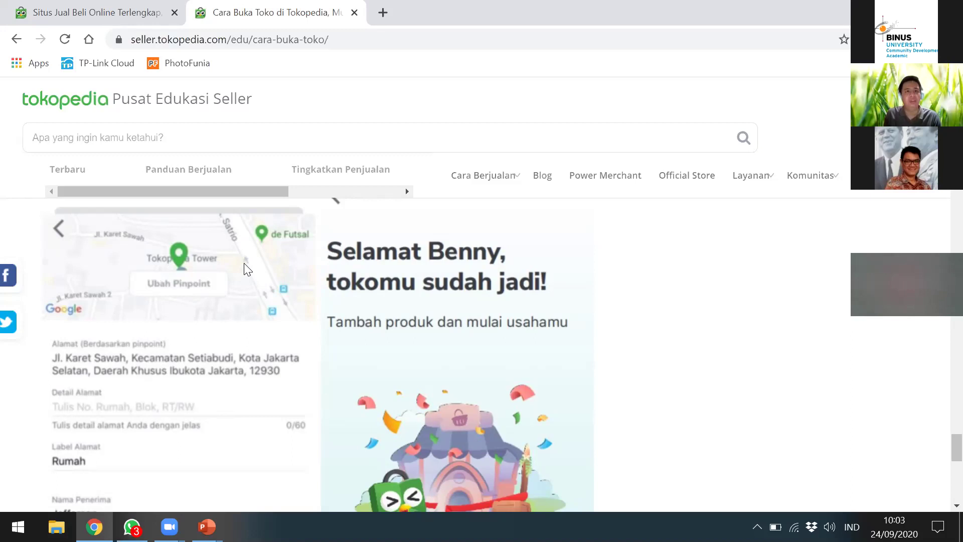
scroll(244, 323, up, 1)
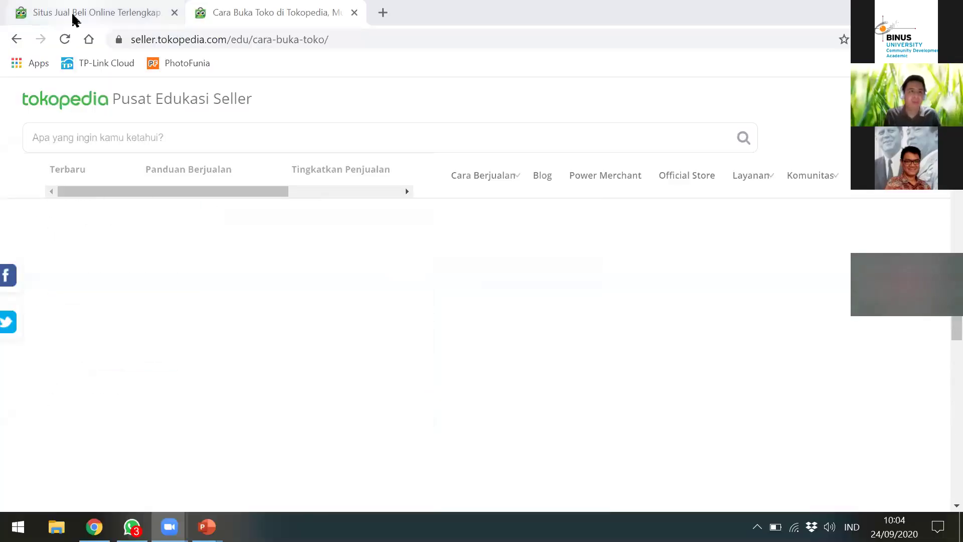
click(73, 15)
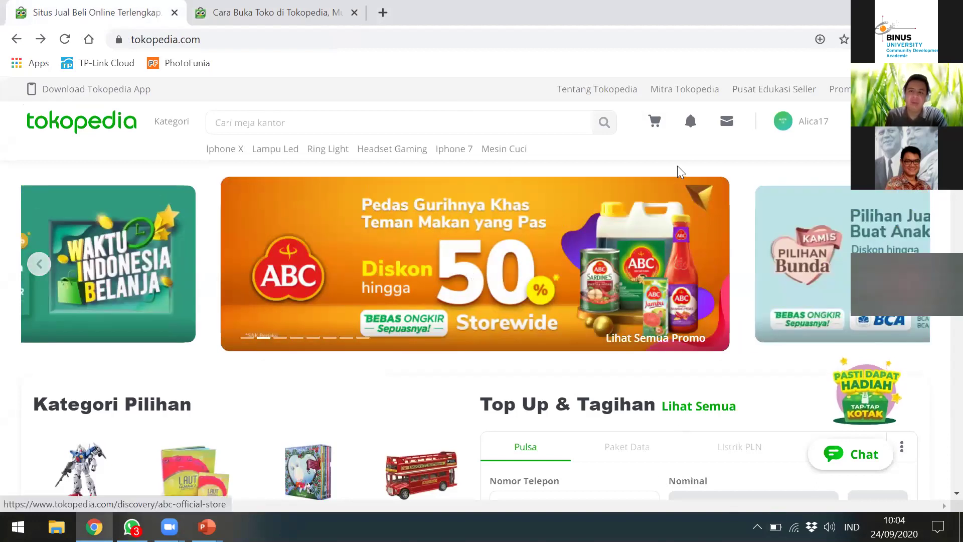
mouse_move(831, 122)
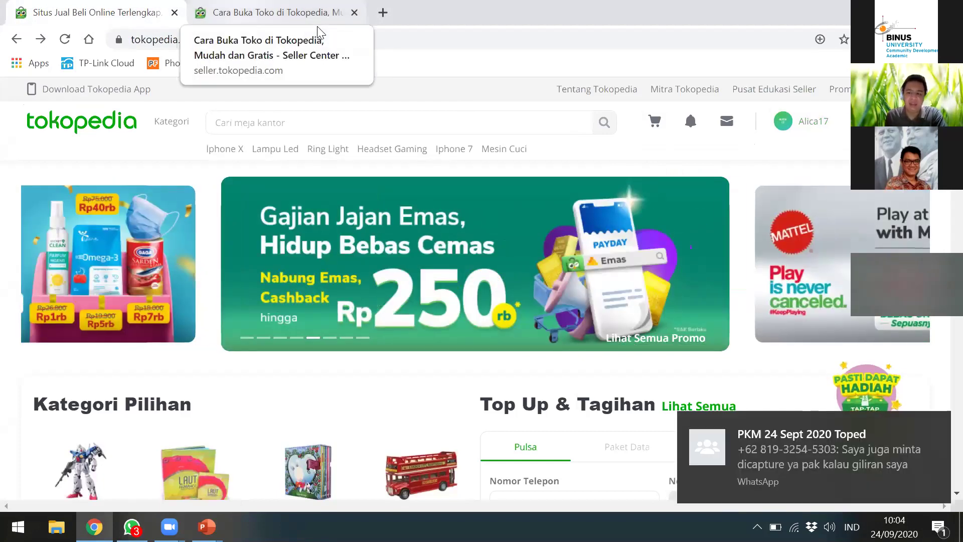
click(317, 26)
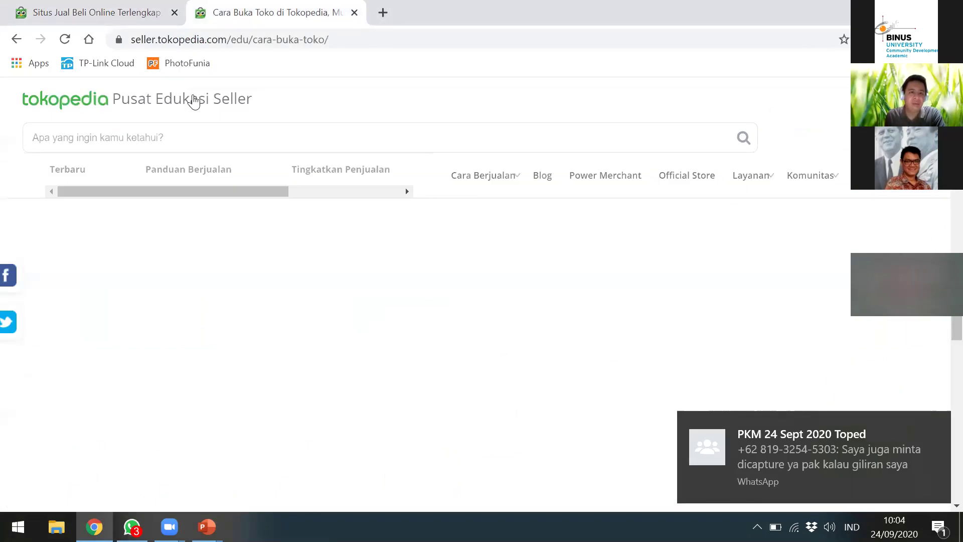
Step: Scroll the loaded article to the 'Masukkan info toko' screenshot with 'Sampurna' and tokopedia.com/sampurna
scroll(169, 304, down, 5)
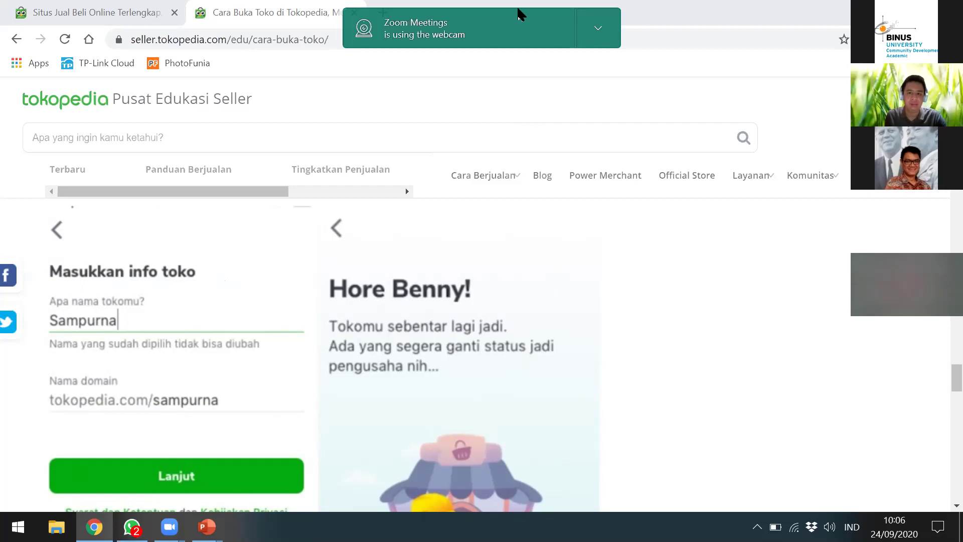
Step: Look over the guide's example, then switch back to the tokopedia.com 'Situs Jual Beli Online' tab
scroll(290, 220, down, 3)
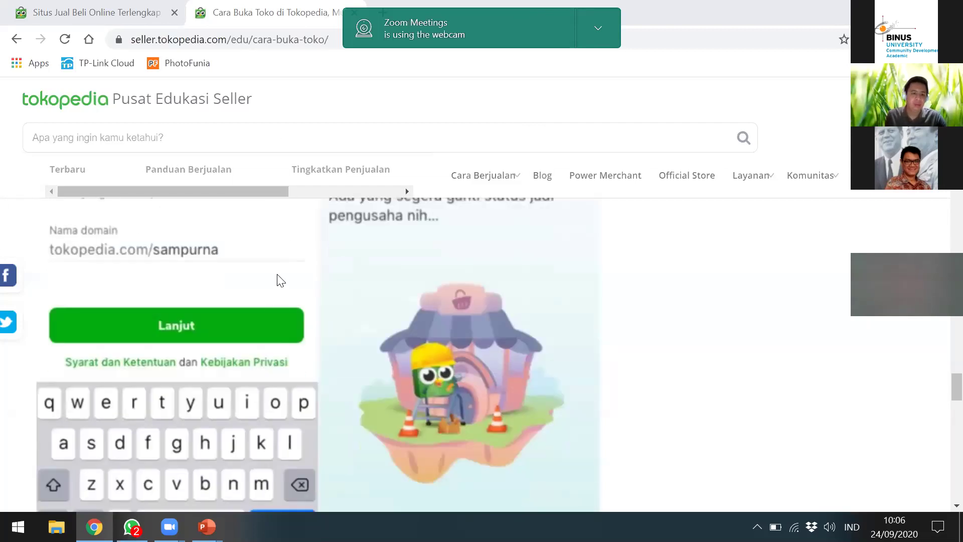
scroll(178, 281, up, 2)
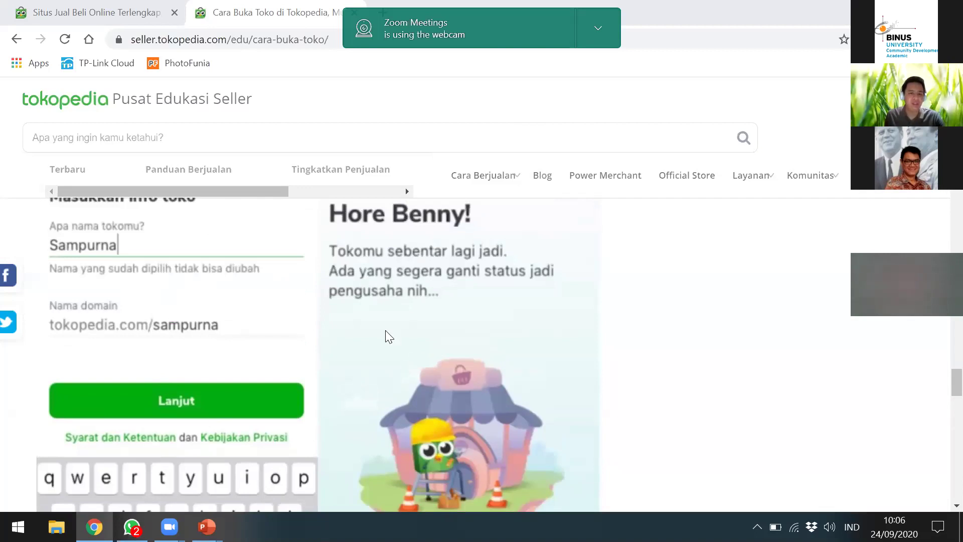
scroll(426, 257, up, 2)
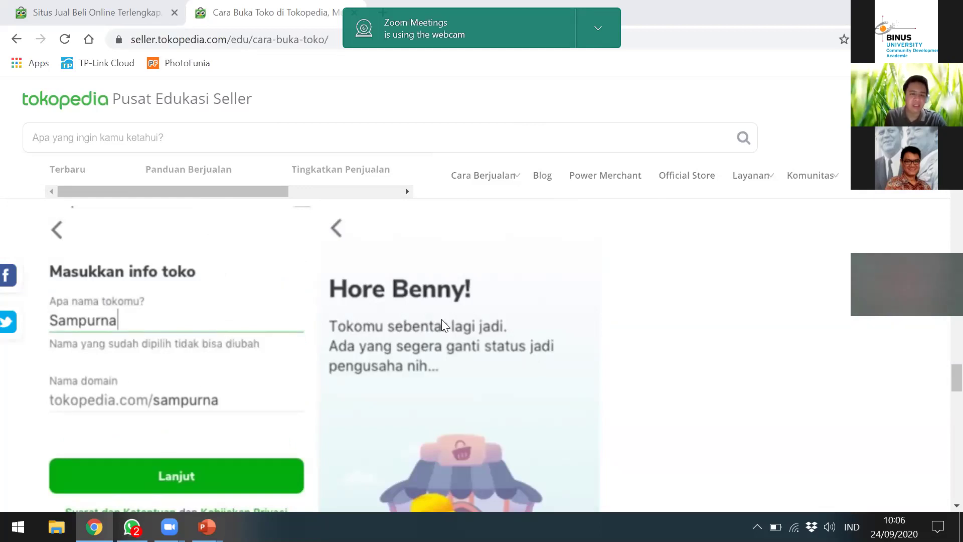
scroll(441, 310, down, 8)
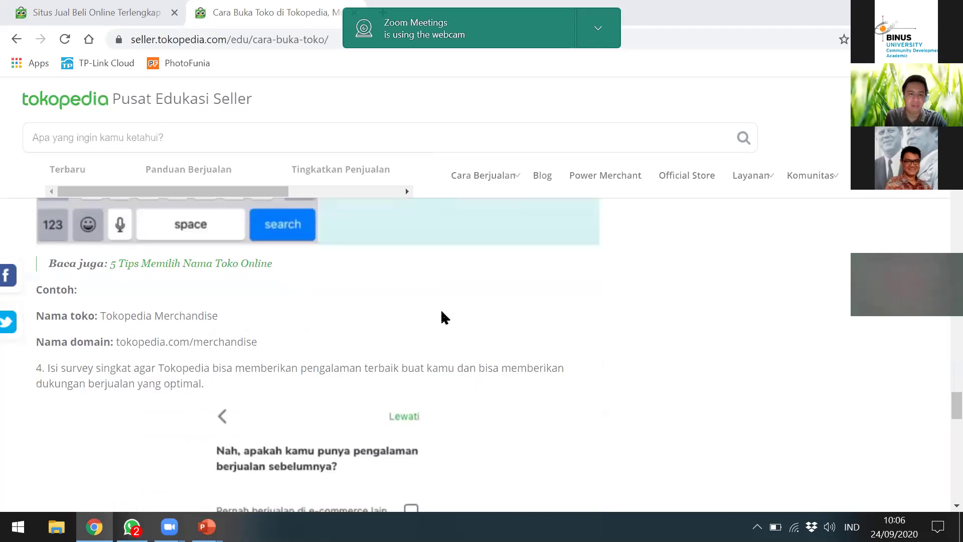
scroll(440, 309, up, 3)
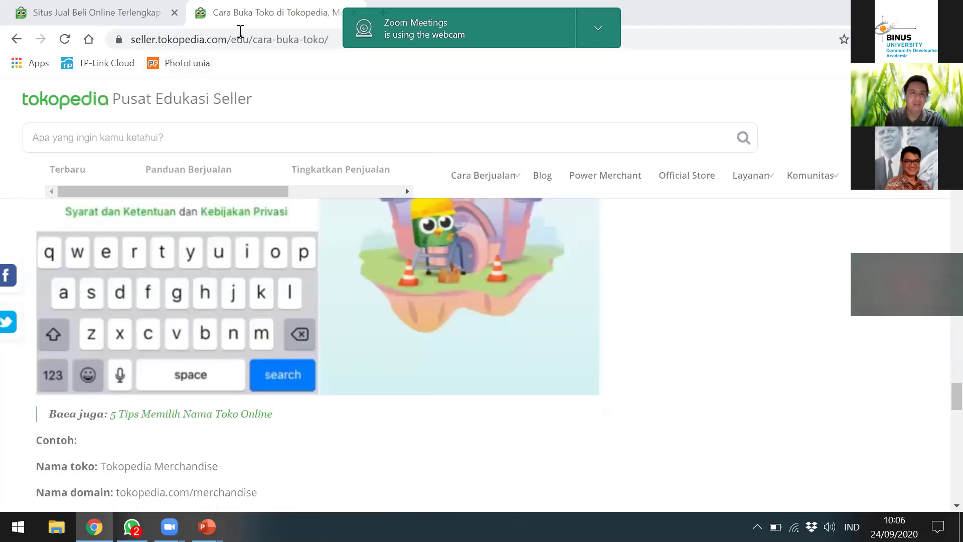
click(96, 10)
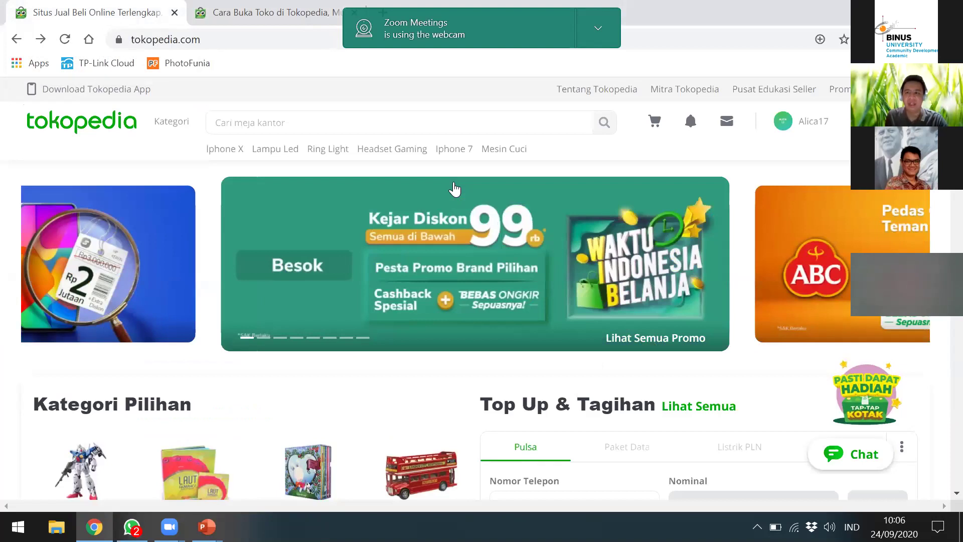
Step: Open Tokopedia Seller via 'Cek Tokopedia Seller' in the header's profile dropdown
mouse_move(799, 122)
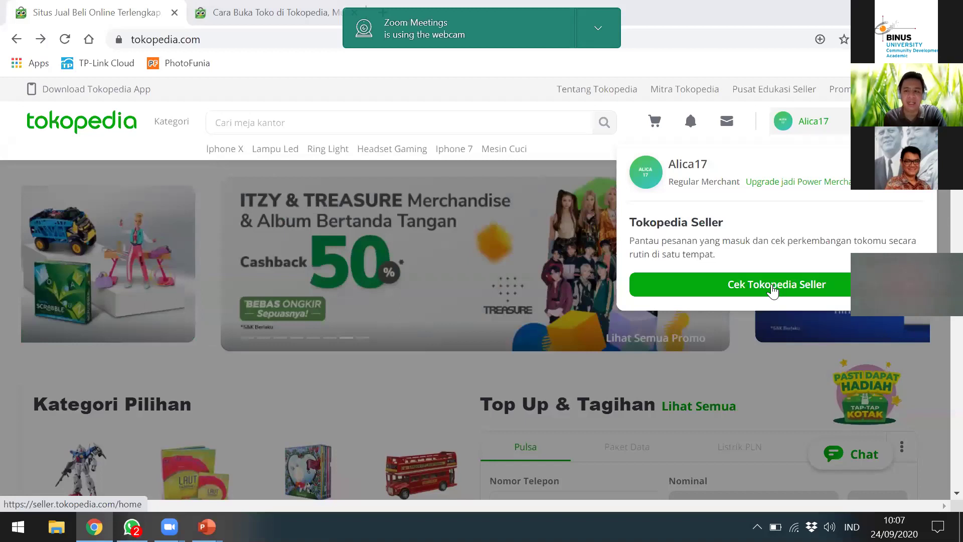
click(772, 290)
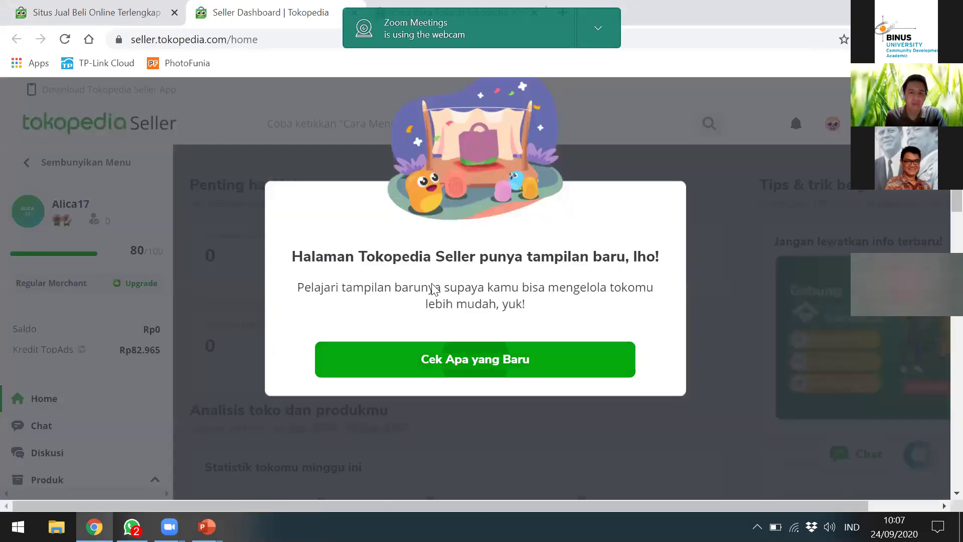
Step: Skip the new-layout tour with 'Cek Apa yang Baru' and 'Lewati', then go to Pengaturan in the sidebar
click(448, 359)
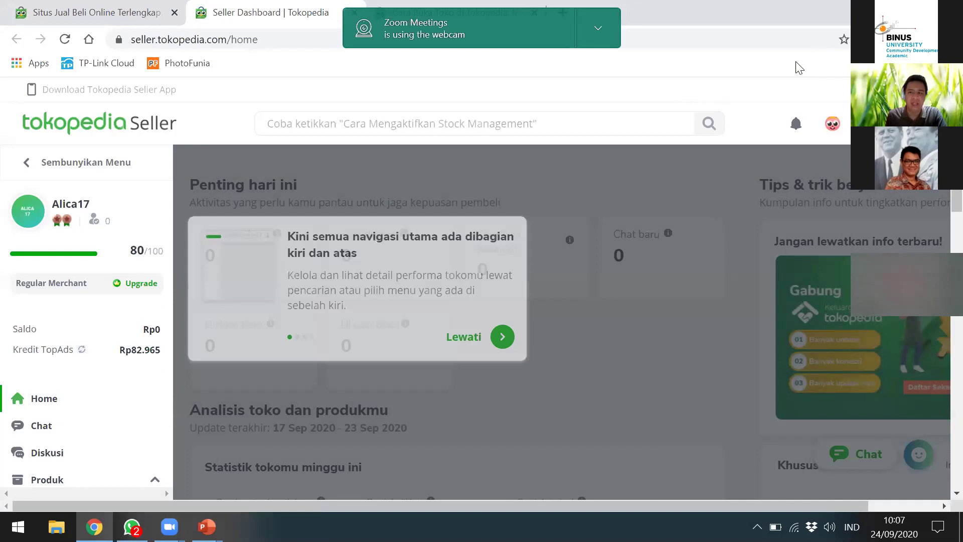
click(459, 341)
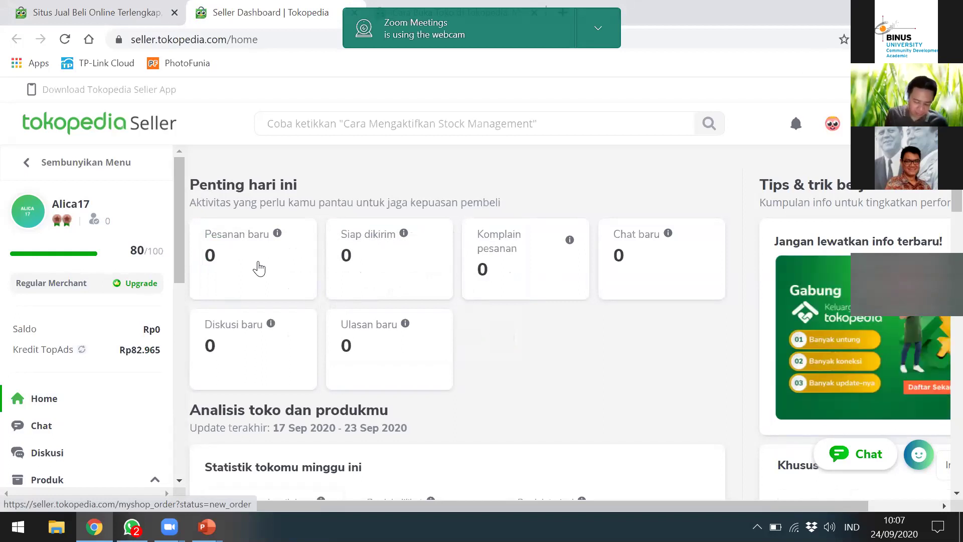
scroll(75, 356, down, 6)
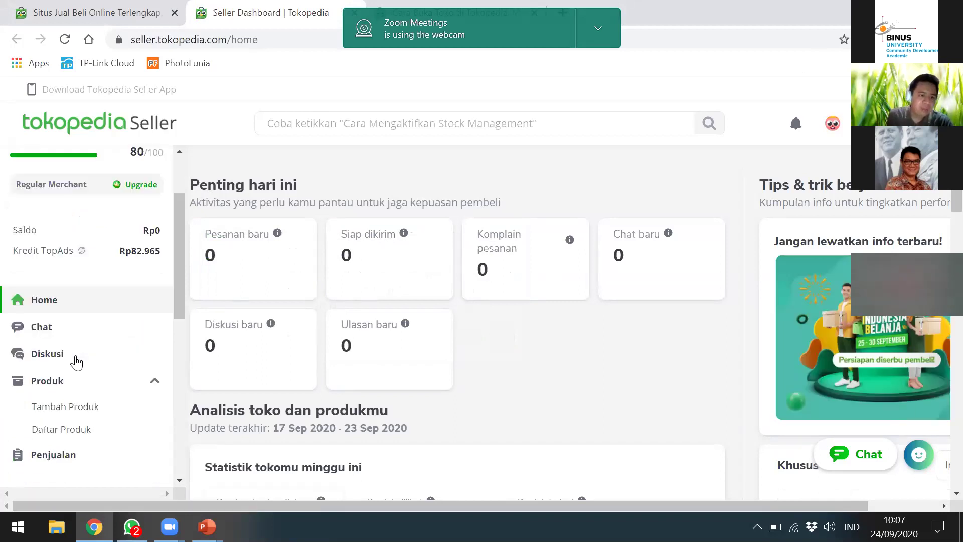
scroll(79, 309, down, 4)
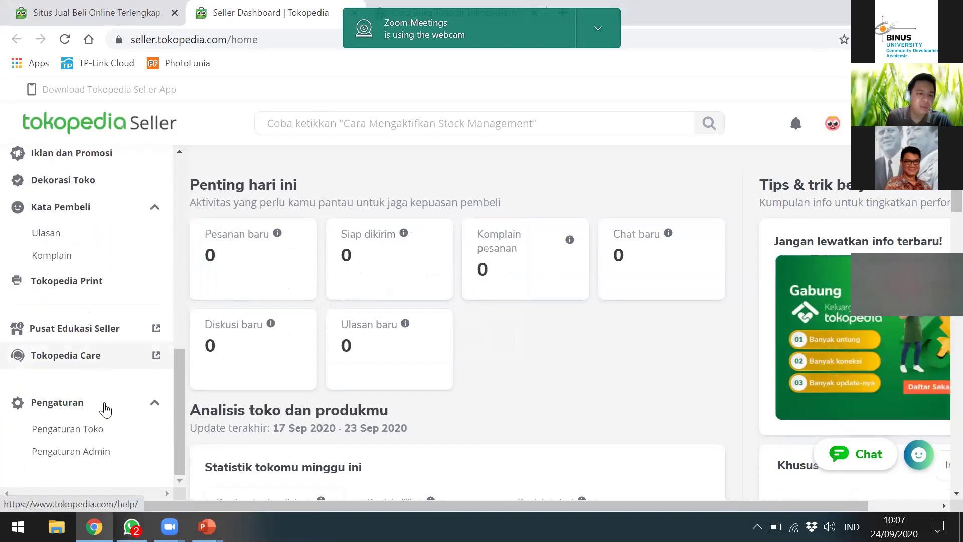
click(73, 427)
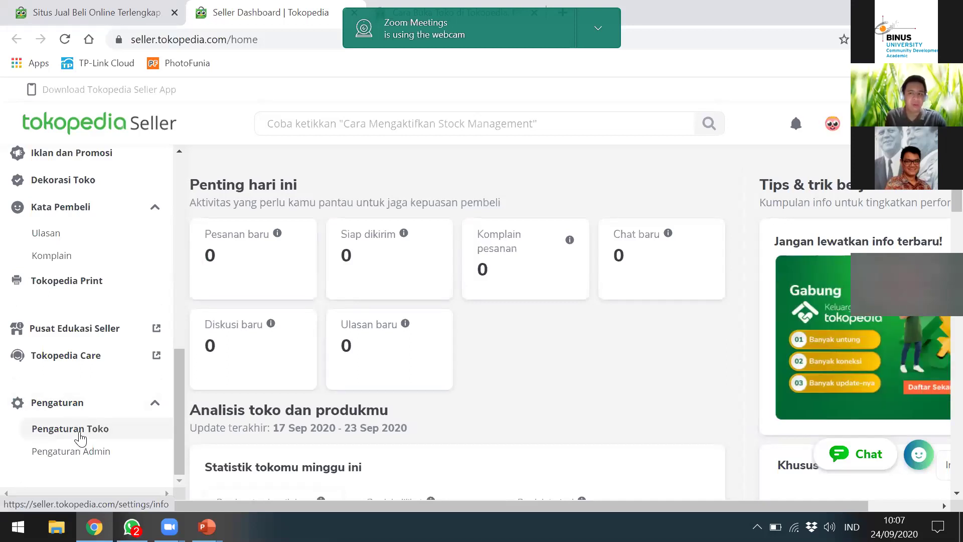
Step: Open Pengaturan Toko and scroll the Informasi tab to the Status section, closed until 31/12/2020
click(80, 436)
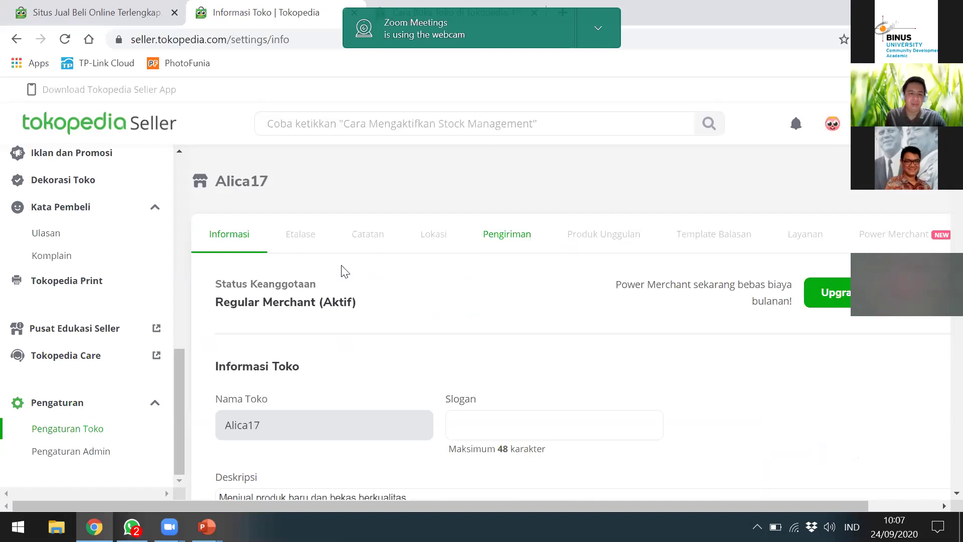
scroll(307, 273, down, 1)
scroll(425, 314, down, 1)
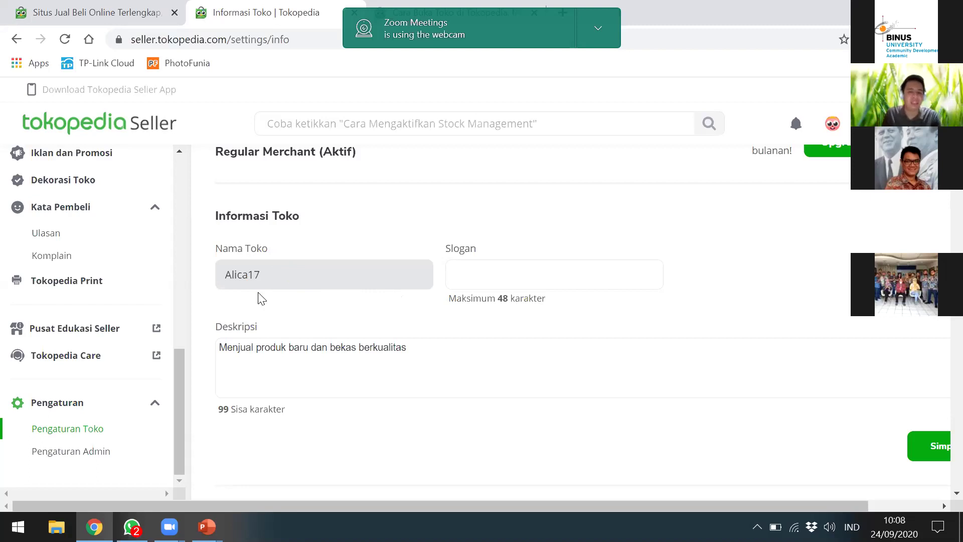
scroll(401, 313, down, 3)
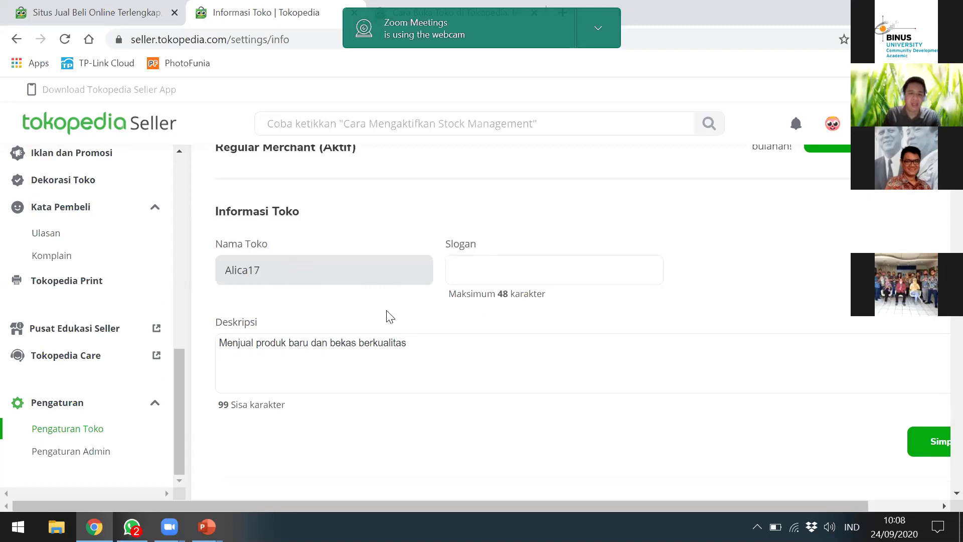
scroll(434, 304, up, 1)
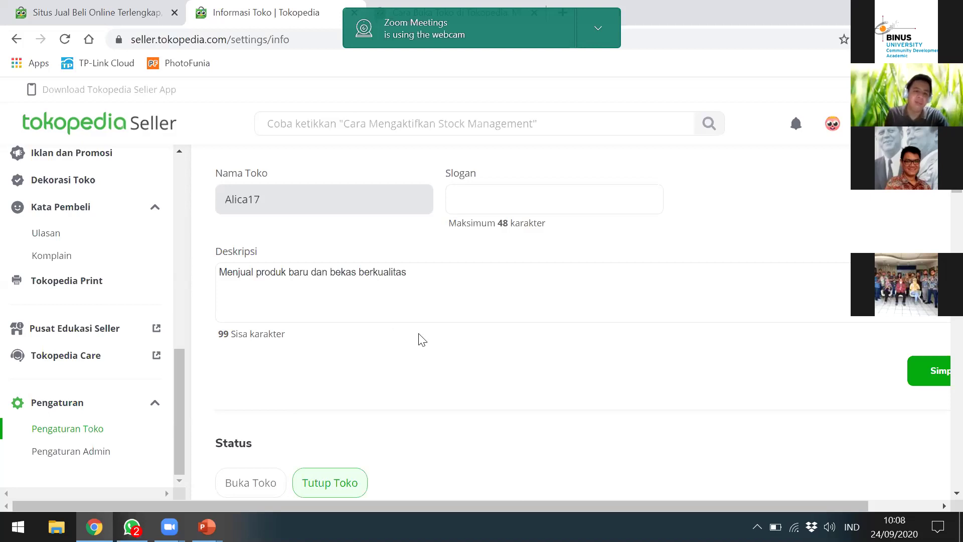
scroll(420, 339, down, 4)
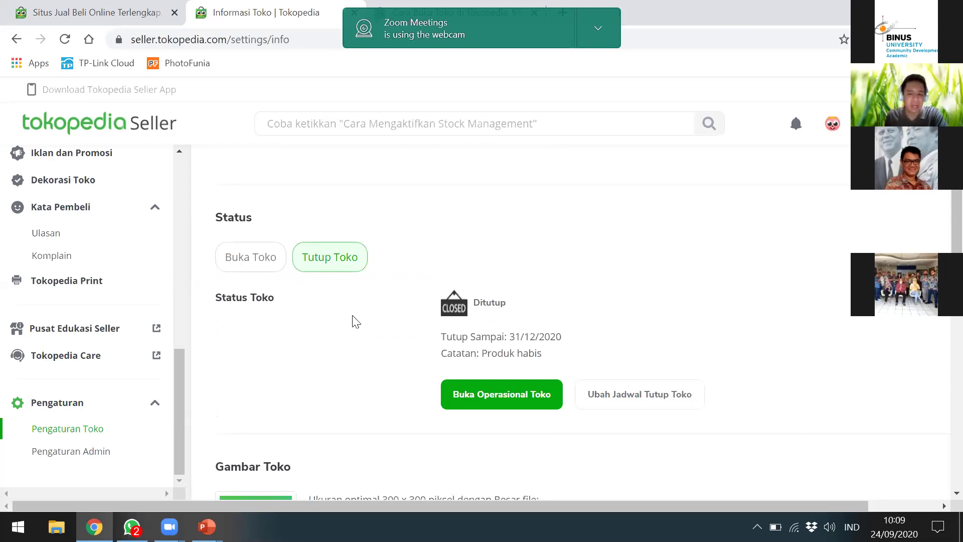
Step: Scroll past Gambar Toko to the Sampul Toko cover section locked behind Power Merchant
scroll(344, 353, down, 5)
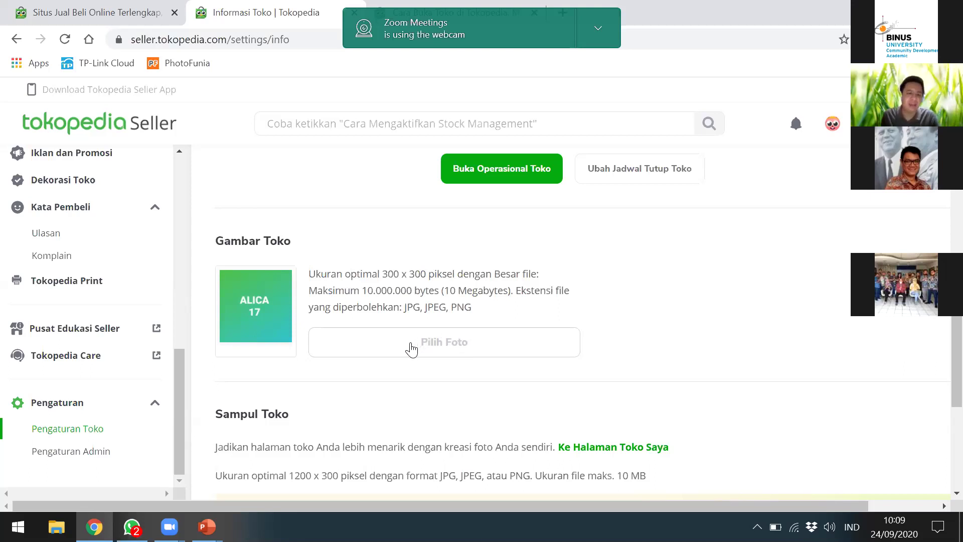
scroll(411, 348, down, 5)
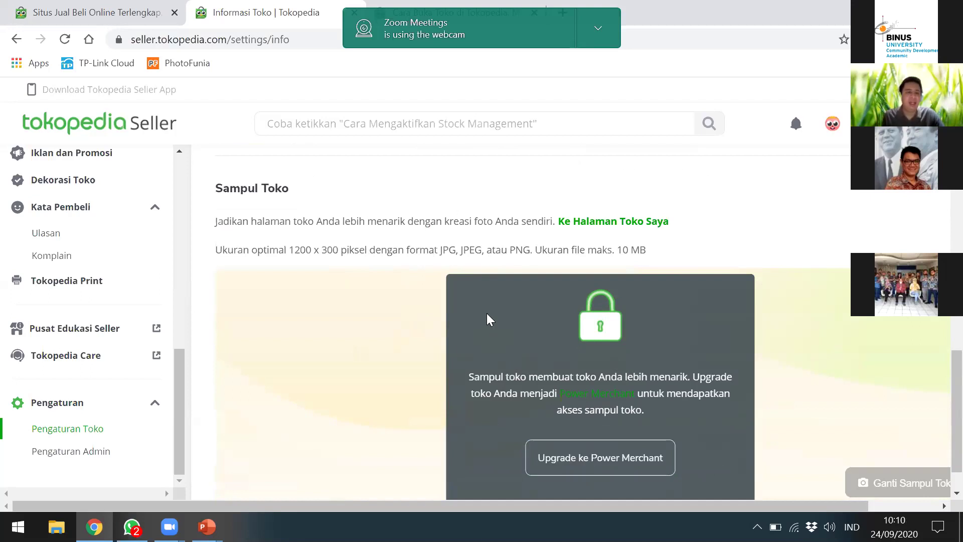
scroll(577, 299, down, 1)
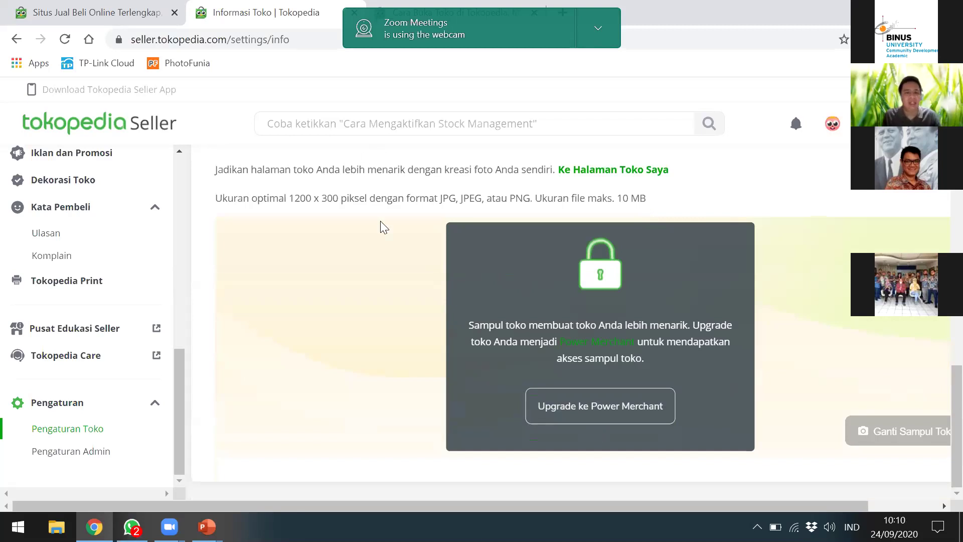
scroll(380, 223, up, 1)
scroll(380, 224, up, 1)
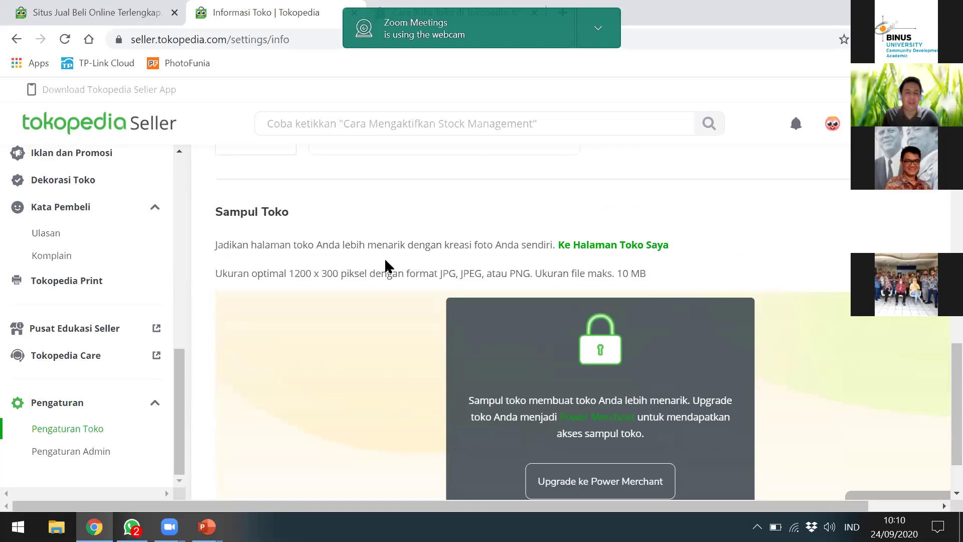
scroll(451, 300, down, 2)
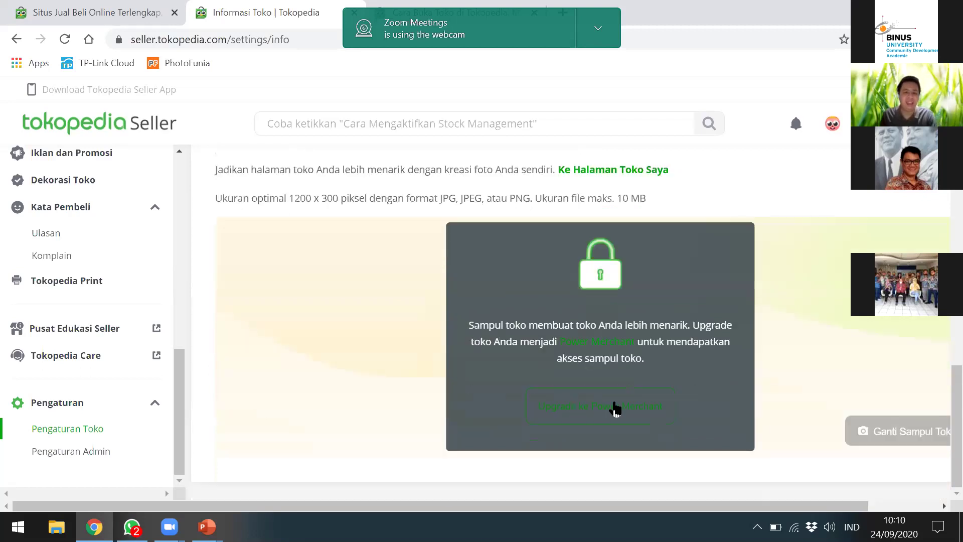
scroll(557, 384, up, 2)
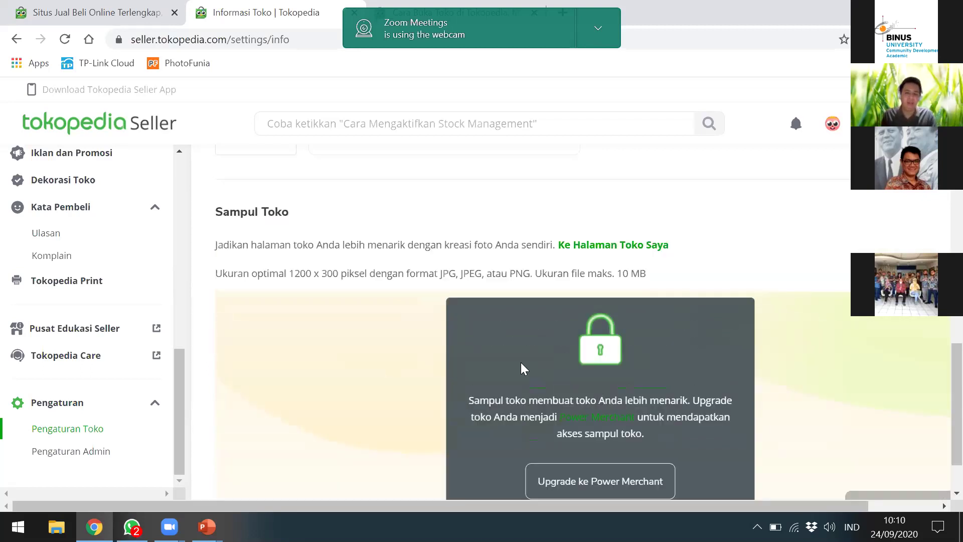
scroll(551, 351, down, 2)
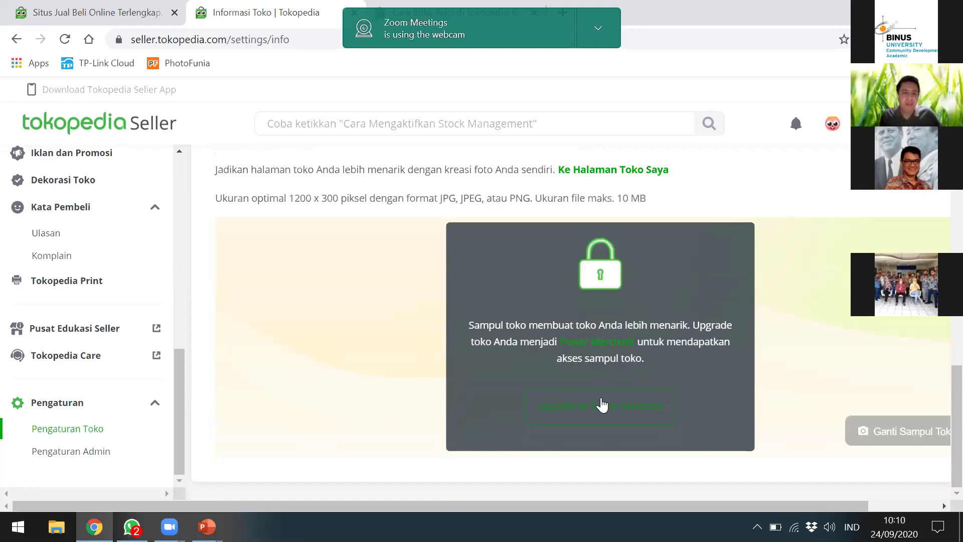
Step: Open 'Upgrade ke Power Merchant' and review benefits like the 1% service fee and free Broadcast Chat
click(602, 404)
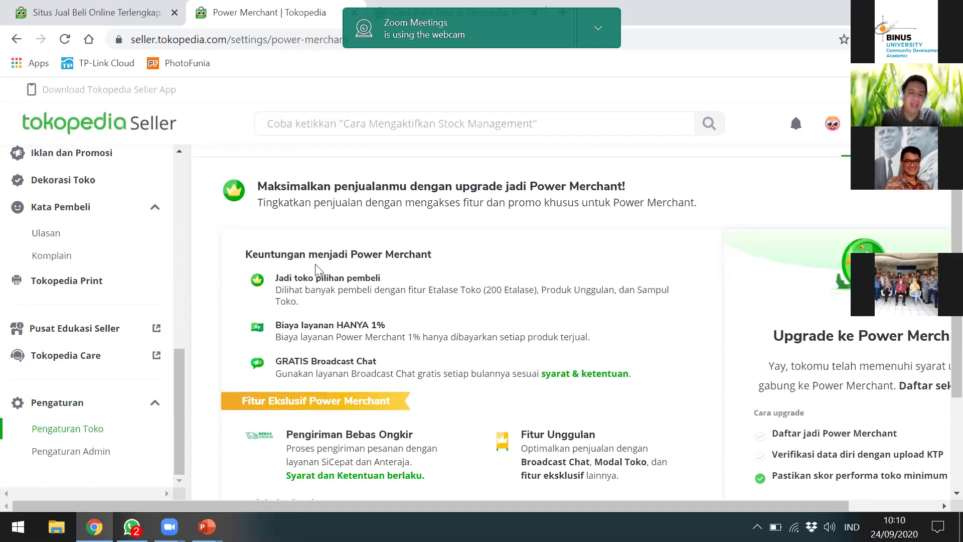
scroll(316, 264, down, 2)
scroll(317, 264, up, 2)
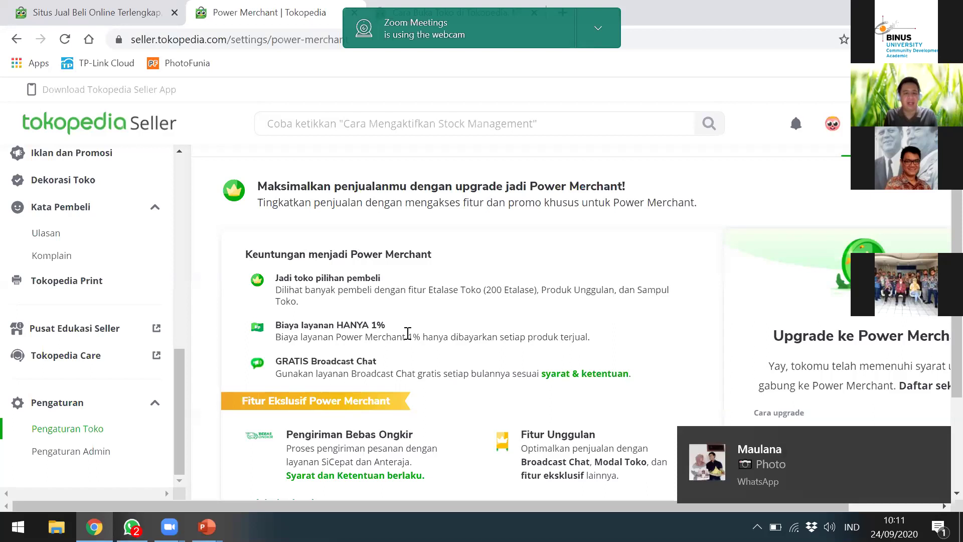
scroll(409, 337, down, 3)
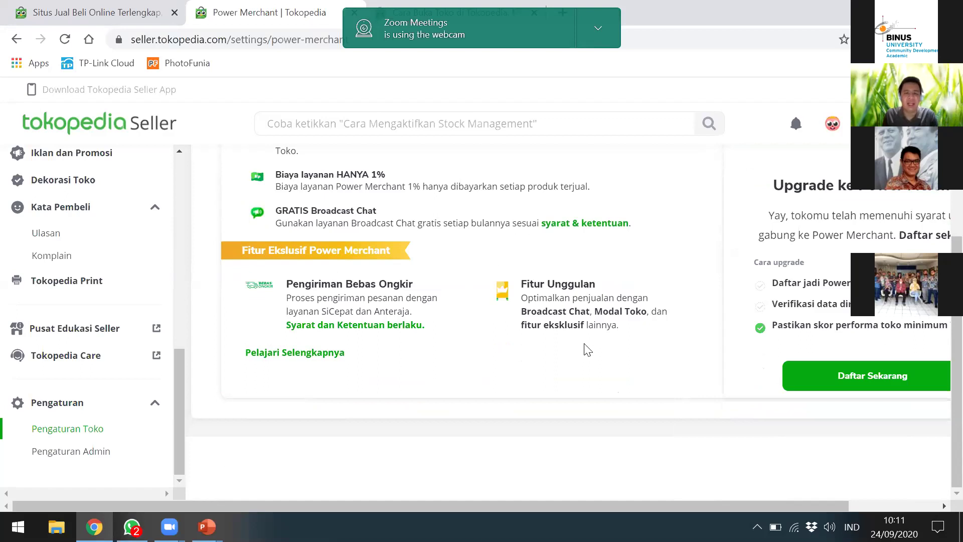
scroll(516, 344, up, 5)
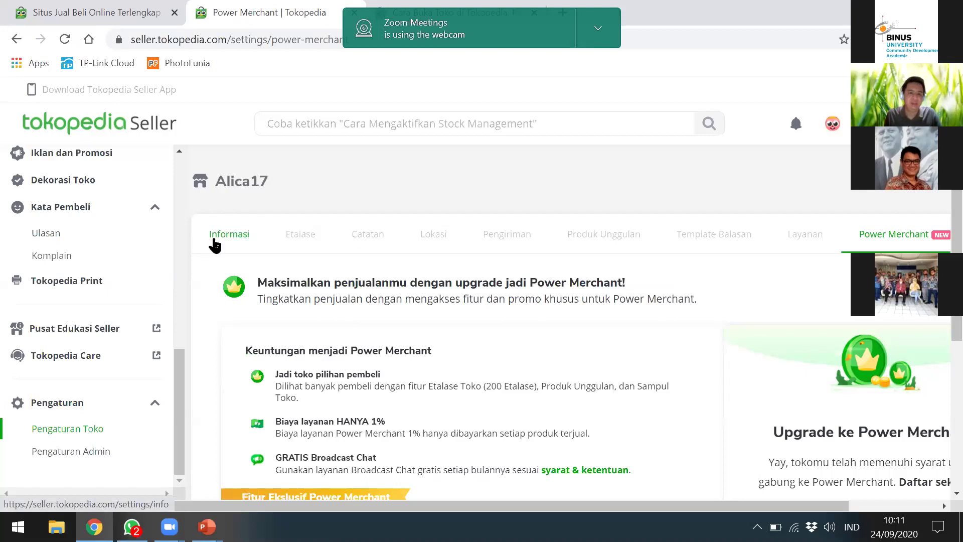
scroll(406, 321, down, 1)
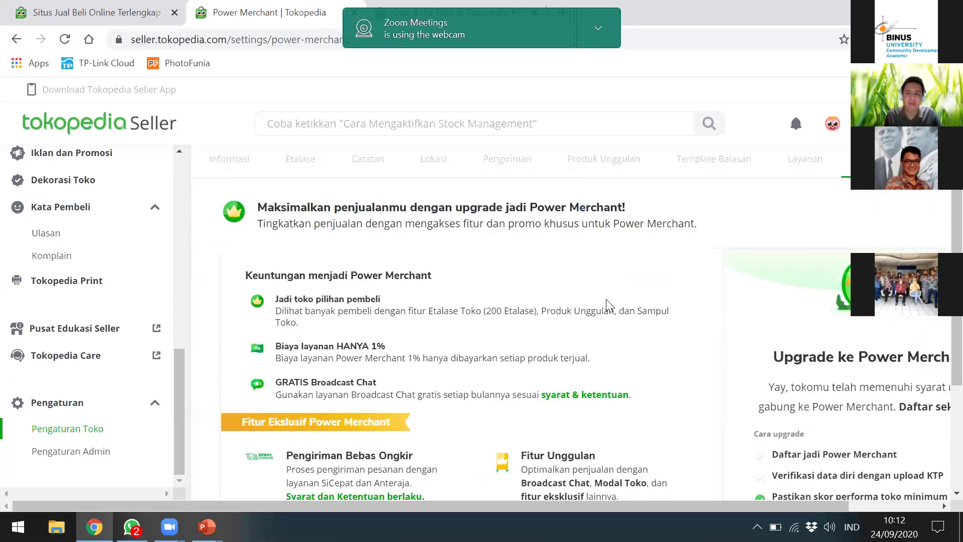
scroll(502, 299, up, 1)
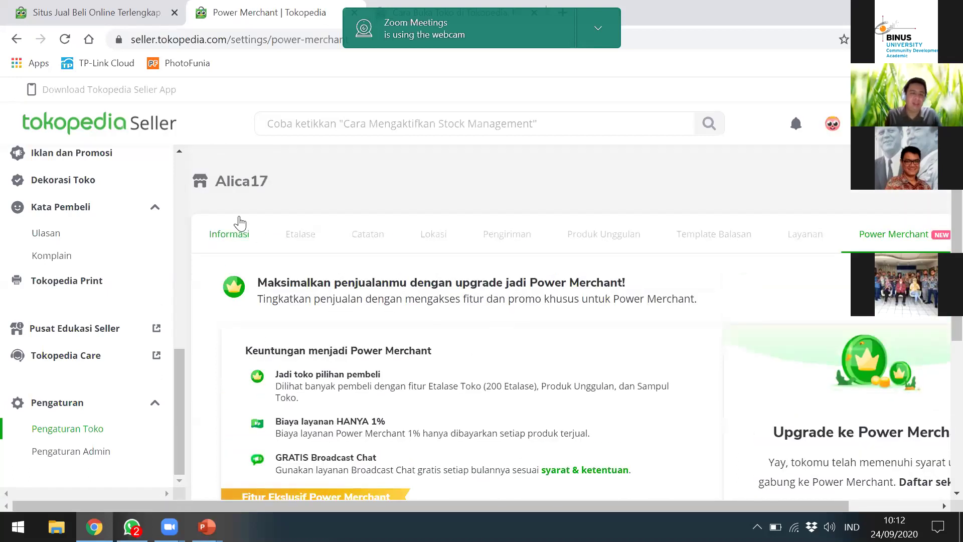
Step: Switch from Informasi to the Lokasi tab, showing no saved shop location ('Tidak Ada Lokasi')
click(235, 247)
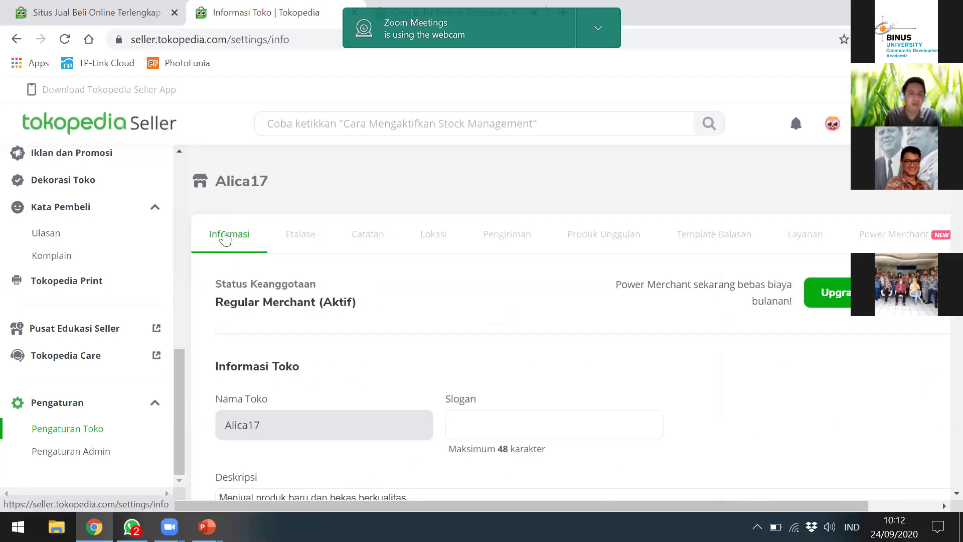
click(429, 235)
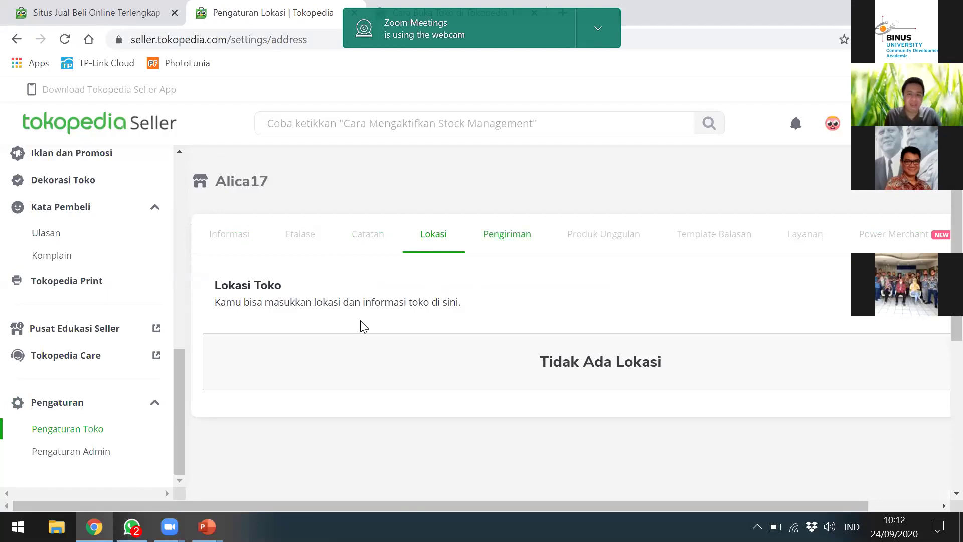
Step: View the Pengiriman tab with shipping origin Kemayoran, DKI Jakarta, postal code 10620
click(499, 244)
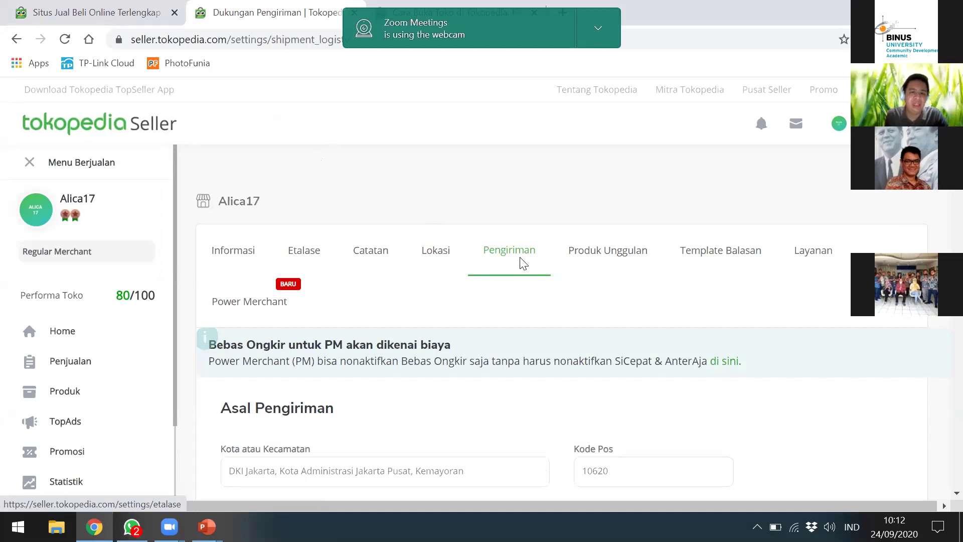
scroll(446, 295, down, 2)
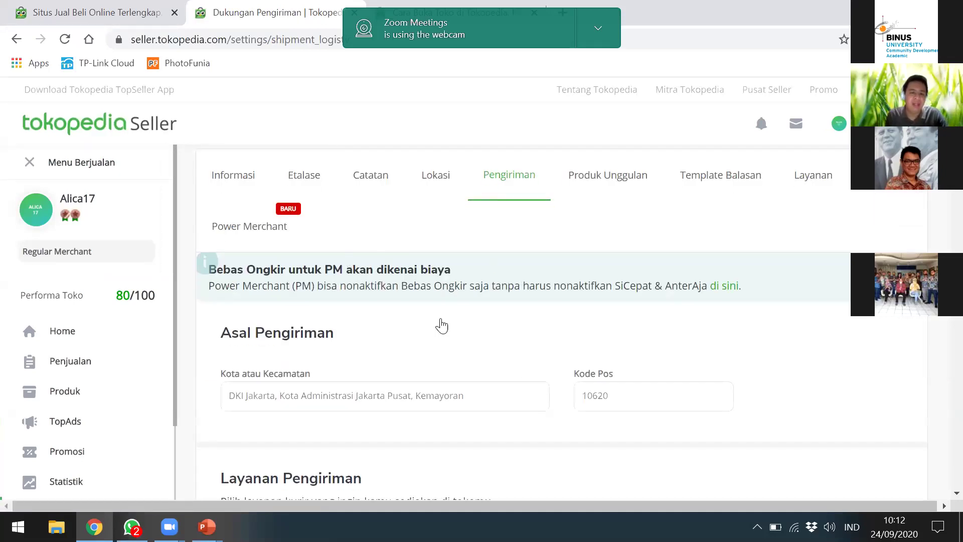
scroll(441, 326, down, 2)
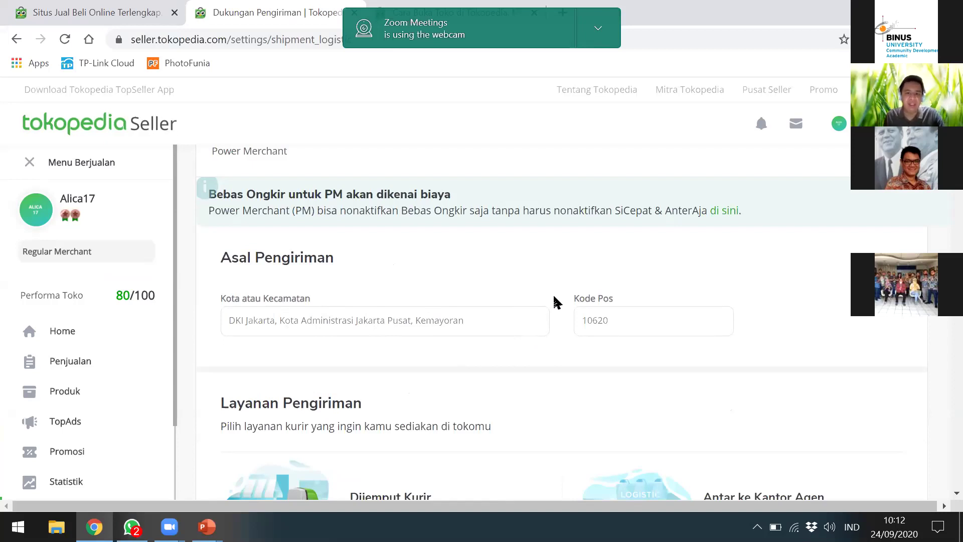
scroll(380, 228, up, 3)
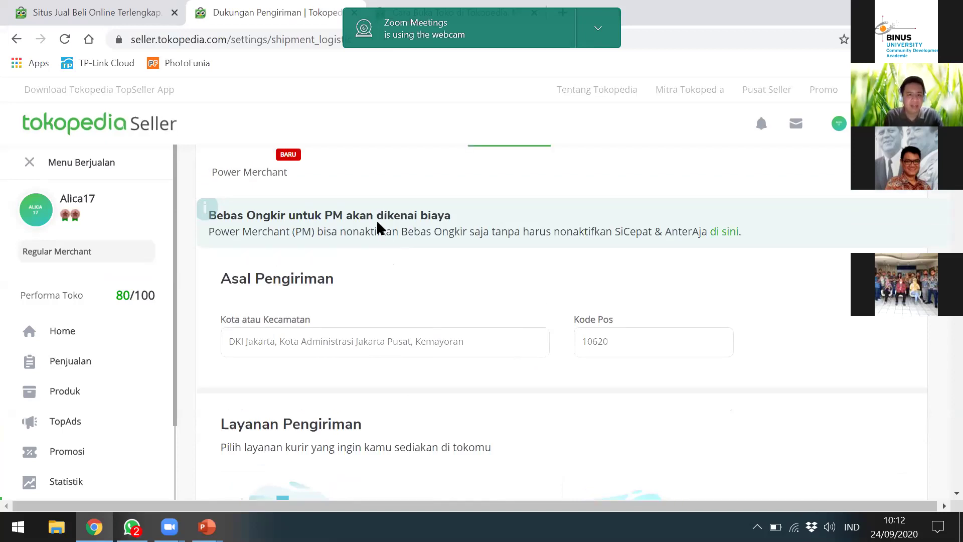
click(440, 267)
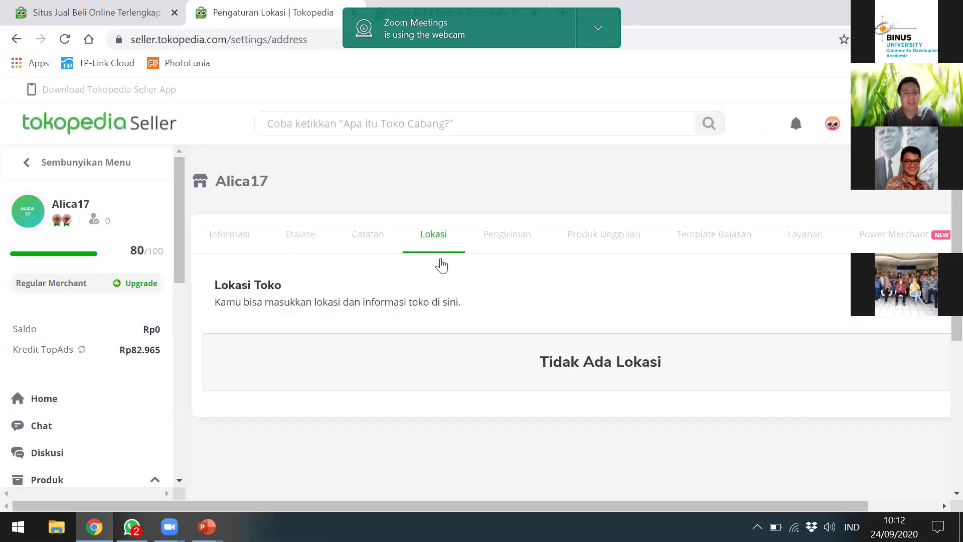
click(506, 241)
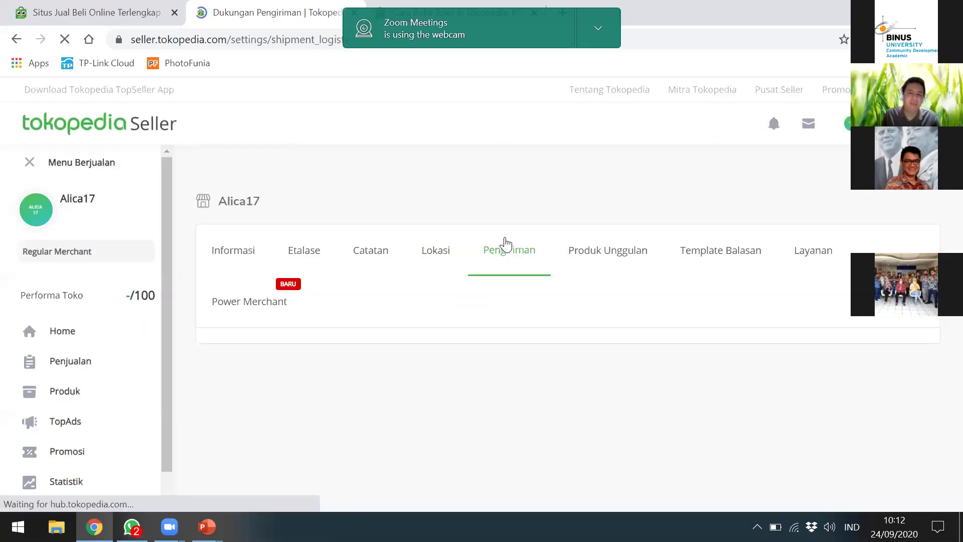
scroll(401, 326, down, 2)
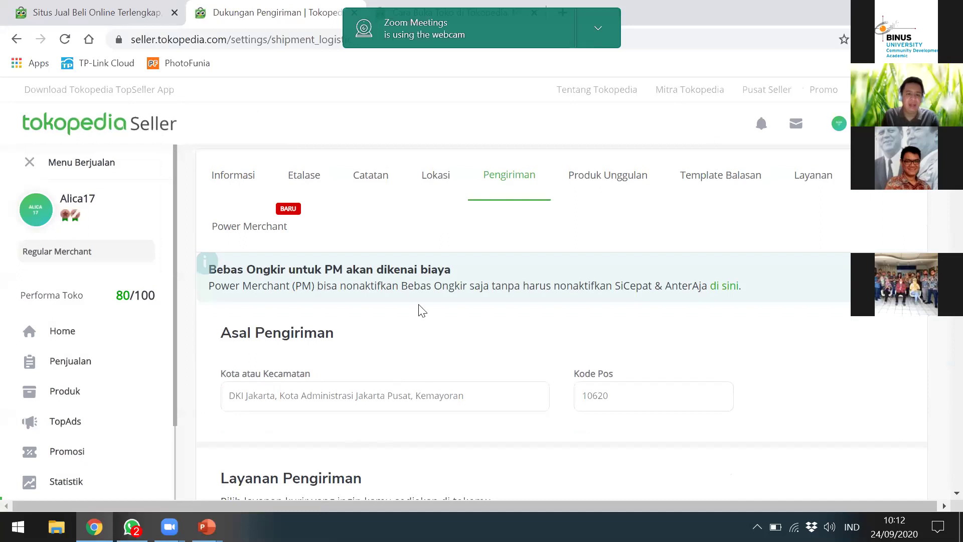
scroll(435, 284, down, 5)
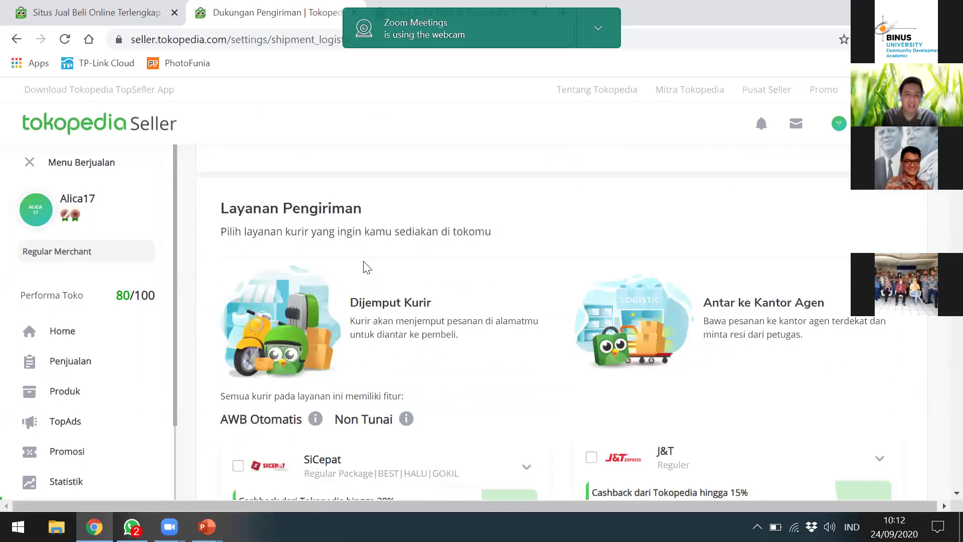
scroll(365, 267, down, 5)
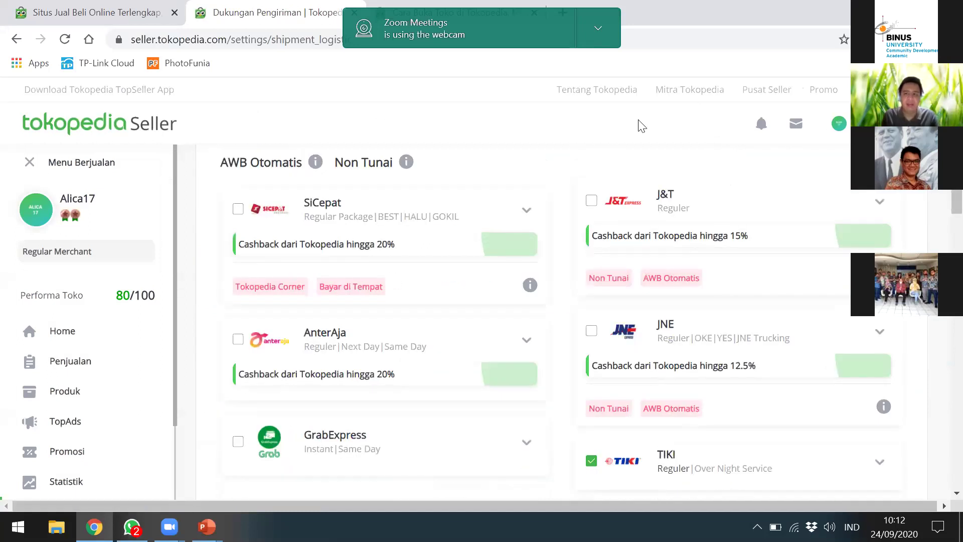
scroll(509, 242, up, 10)
scroll(458, 297, down, 7)
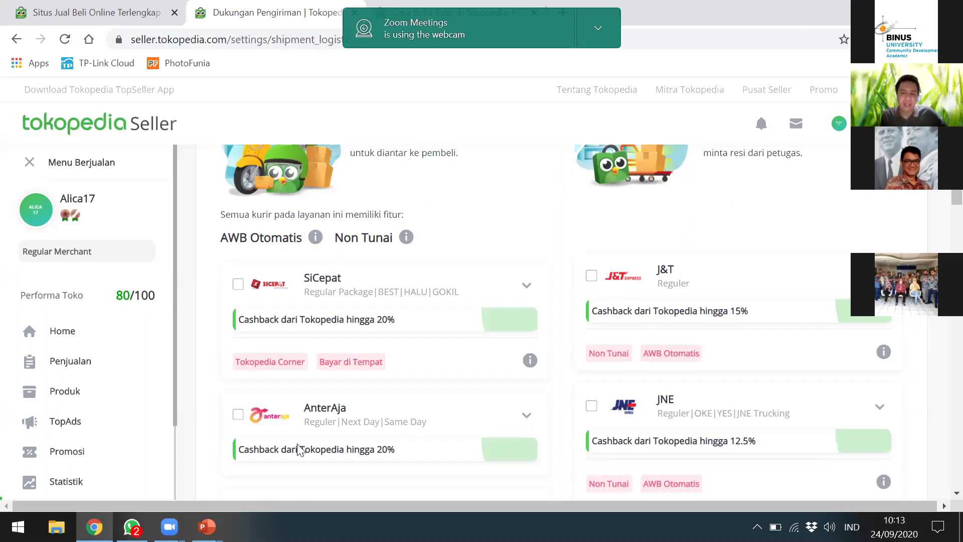
scroll(356, 304, down, 5)
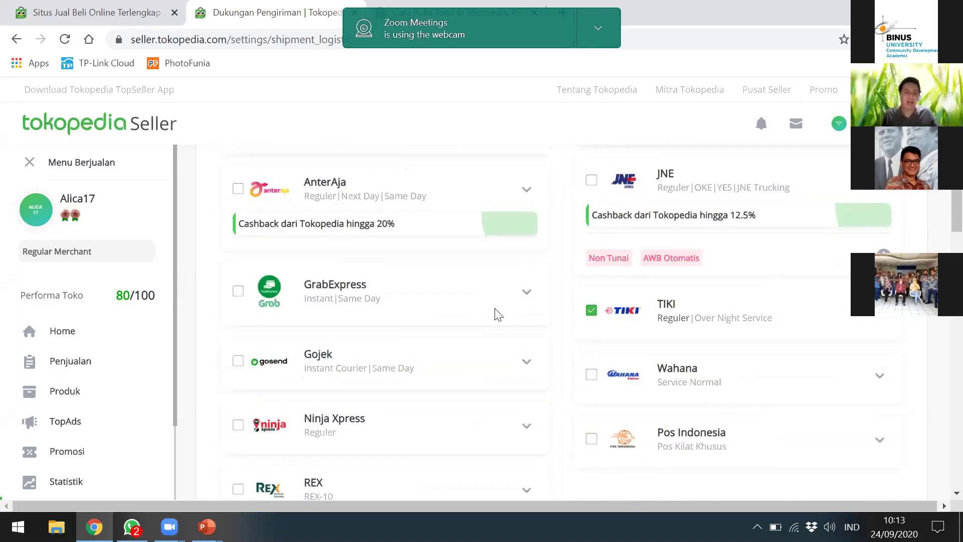
scroll(434, 329, up, 3)
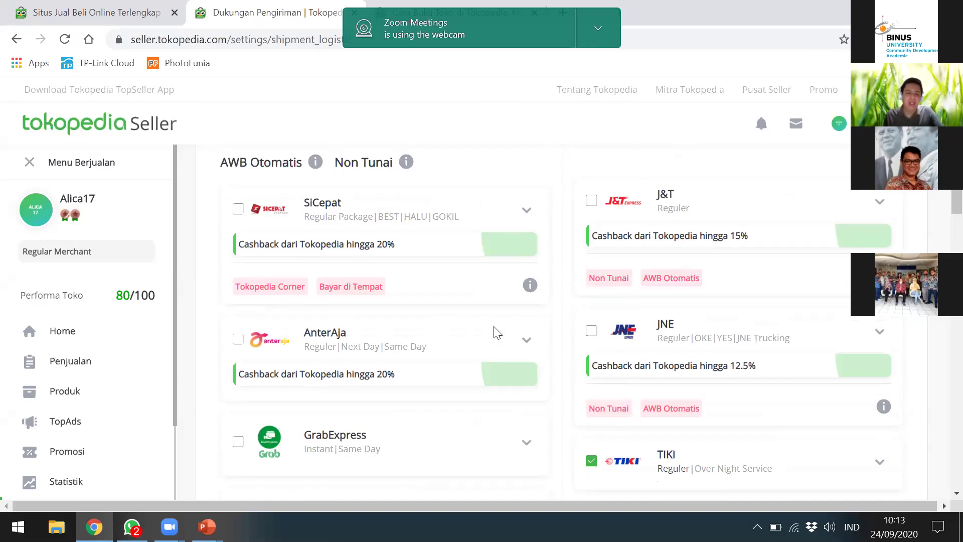
scroll(495, 333, down, 3)
scroll(651, 307, down, 1)
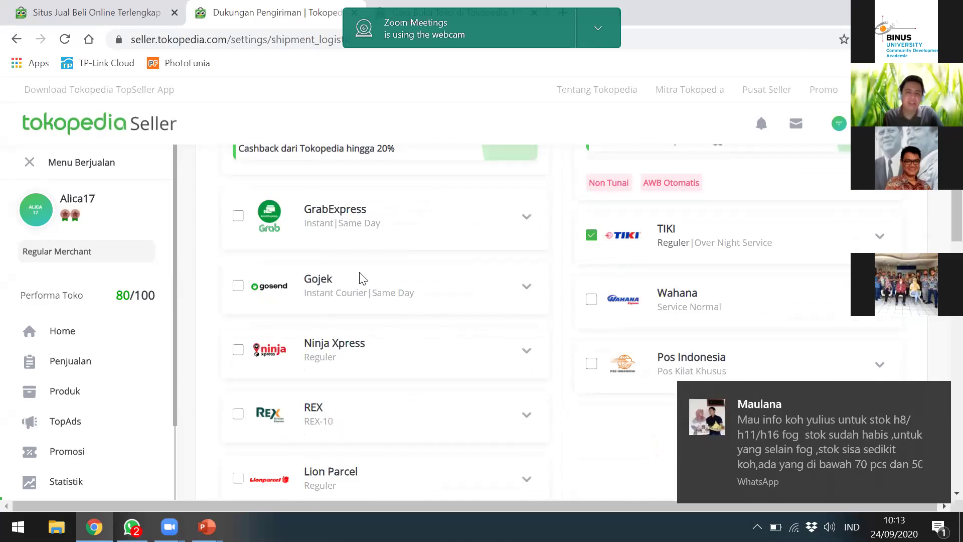
scroll(351, 391, down, 1)
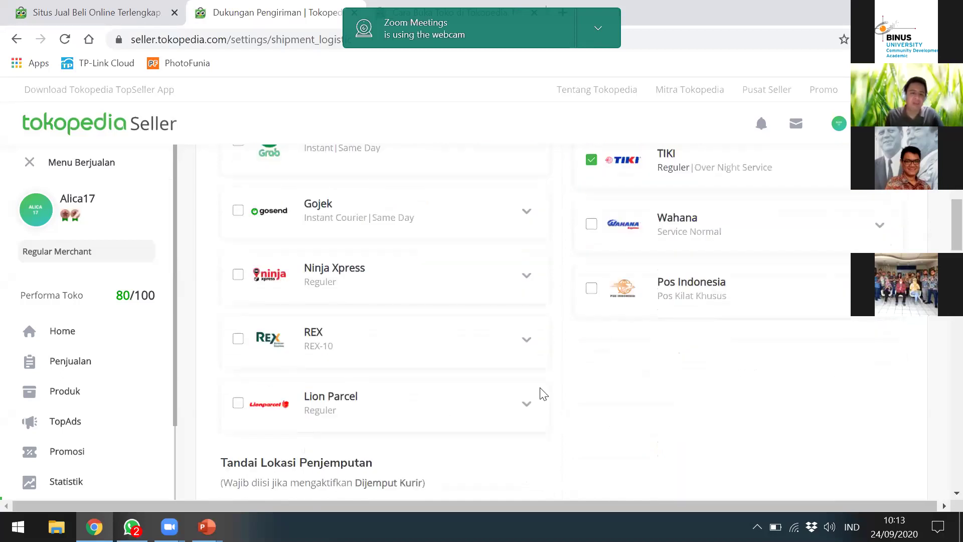
scroll(489, 365, up, 3)
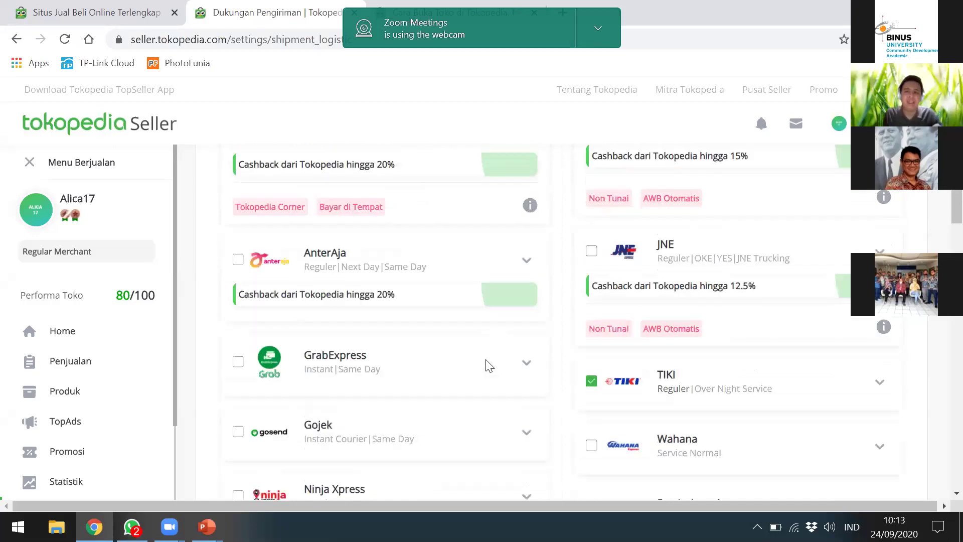
scroll(489, 366, up, 2)
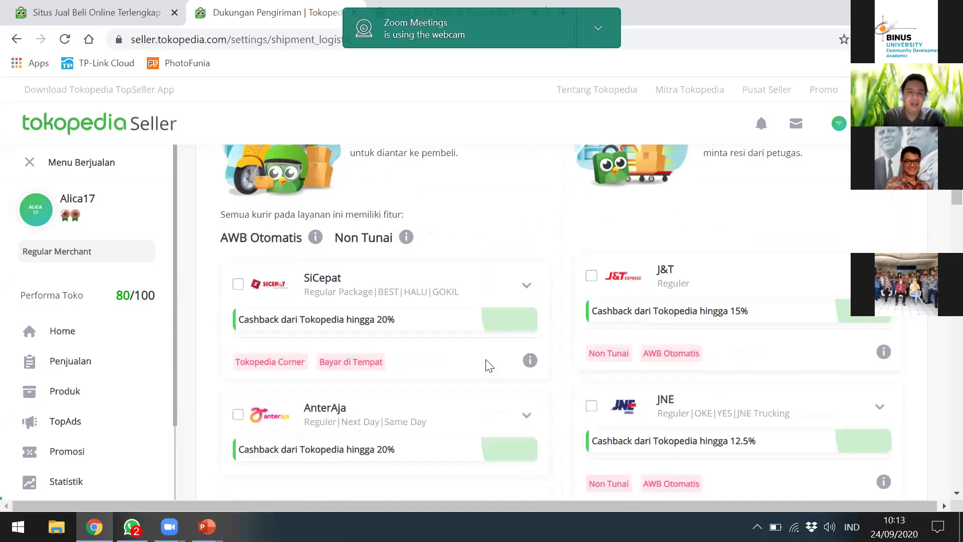
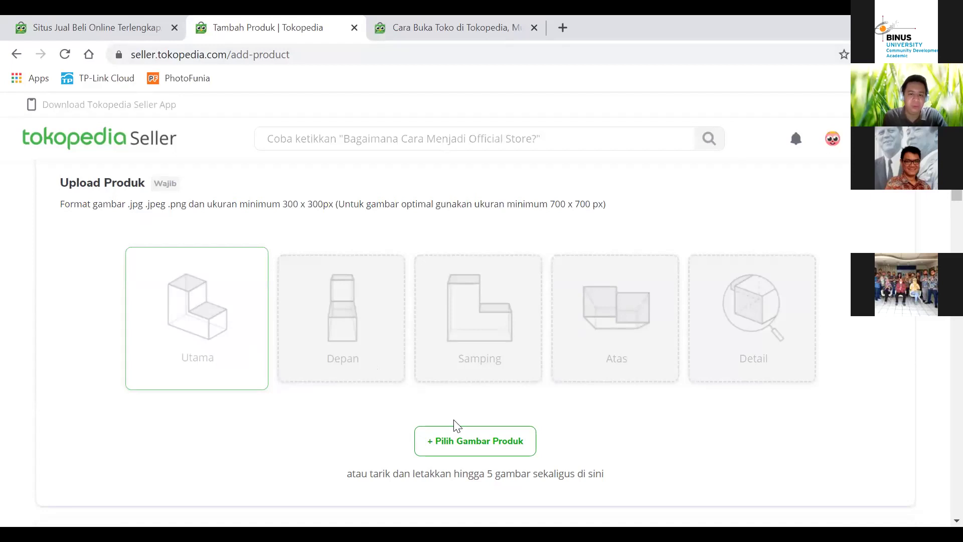
Step: Enter the product name 'Sepatu NIKE running pria hitam', replacing 'laki' with 'pria'
scroll(457, 425, down, 1)
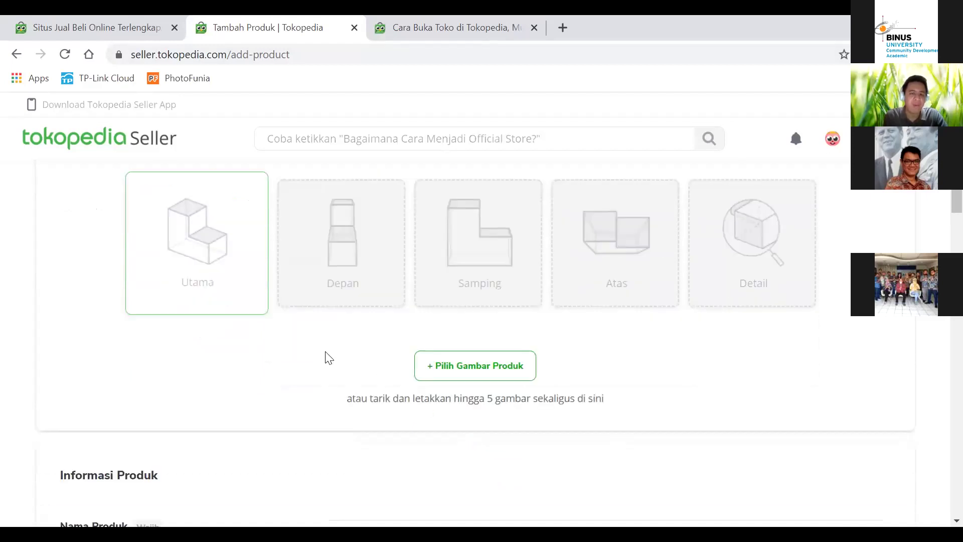
scroll(336, 355, down, 3)
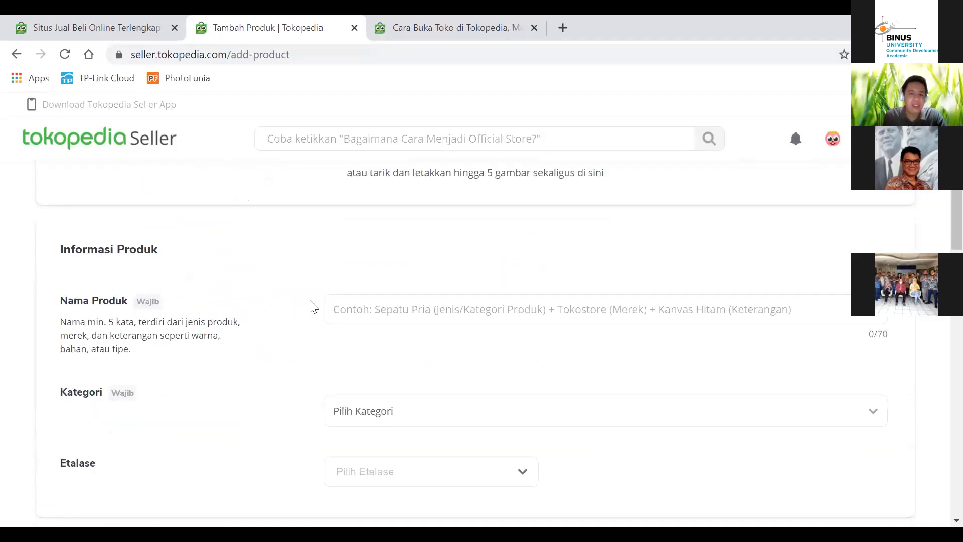
click(350, 314)
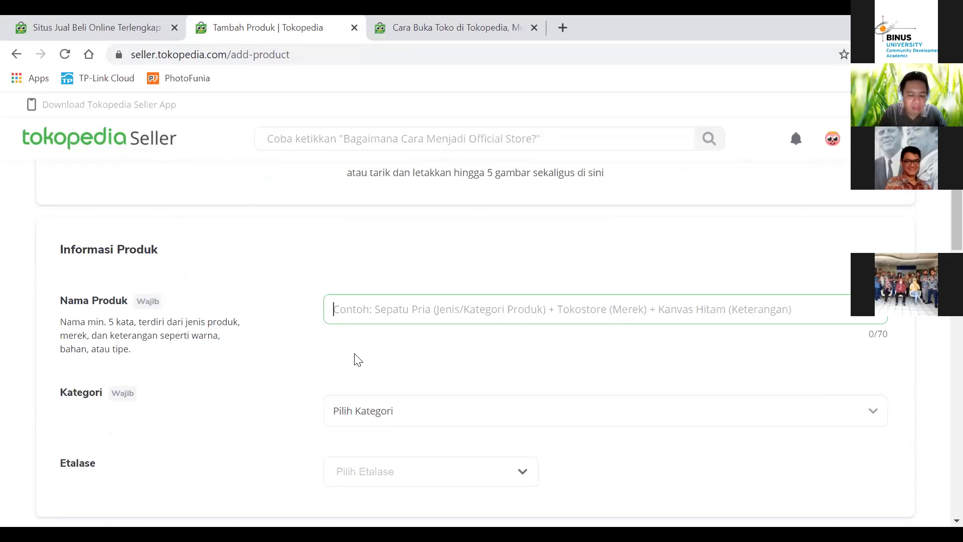
text(S)
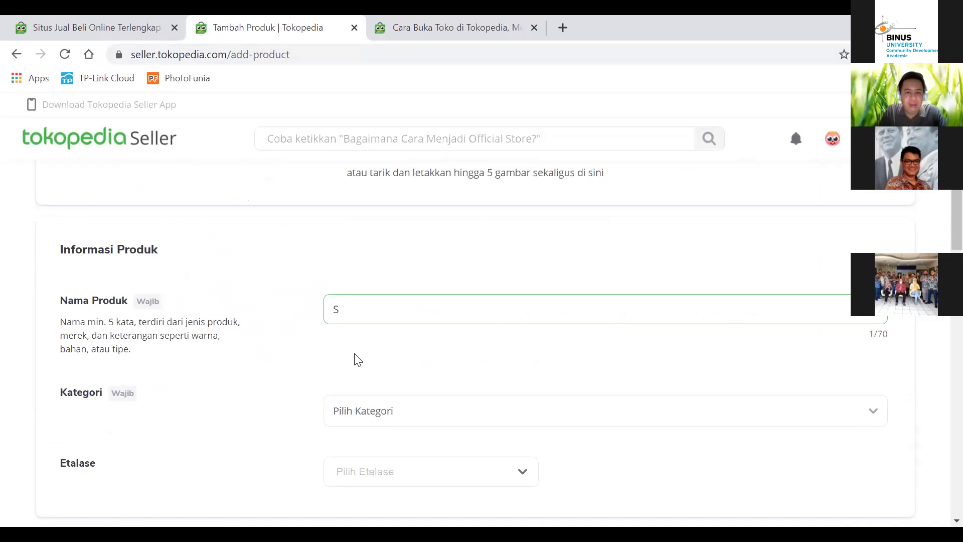
text(epatu N)
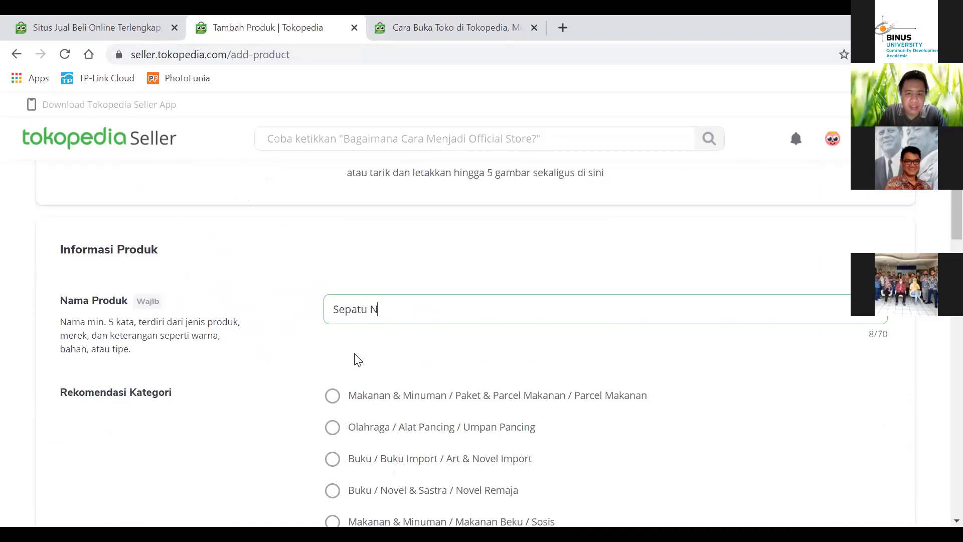
text(IKE)
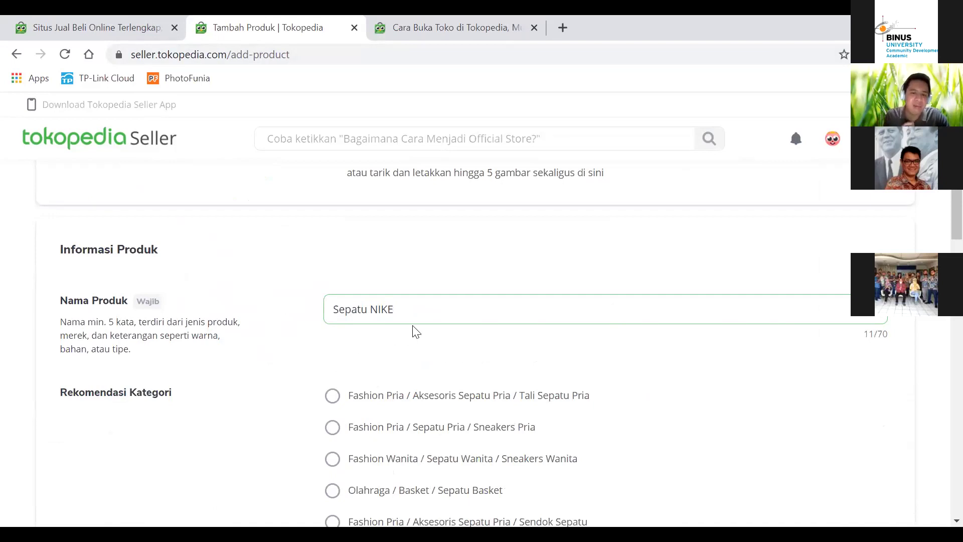
drag(398, 317, 251, 317)
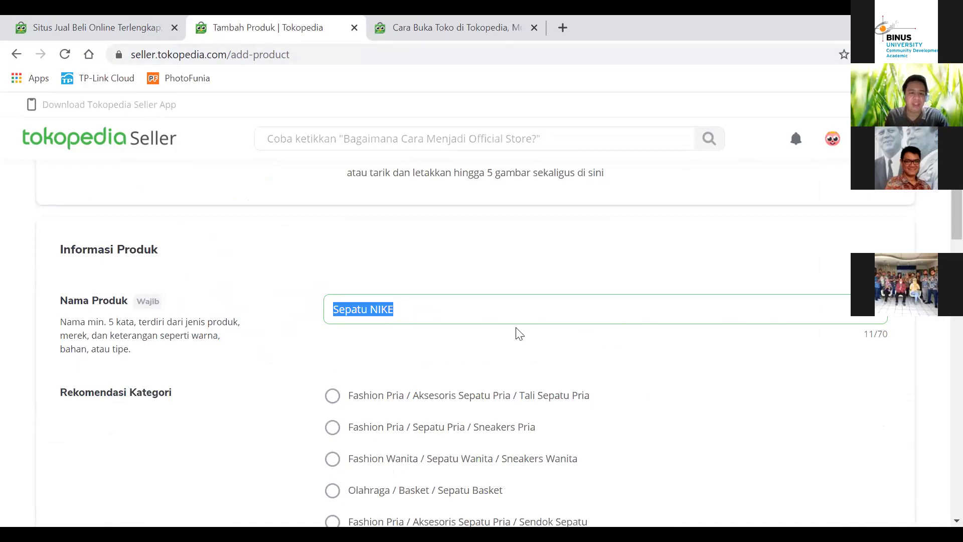
click(428, 321)
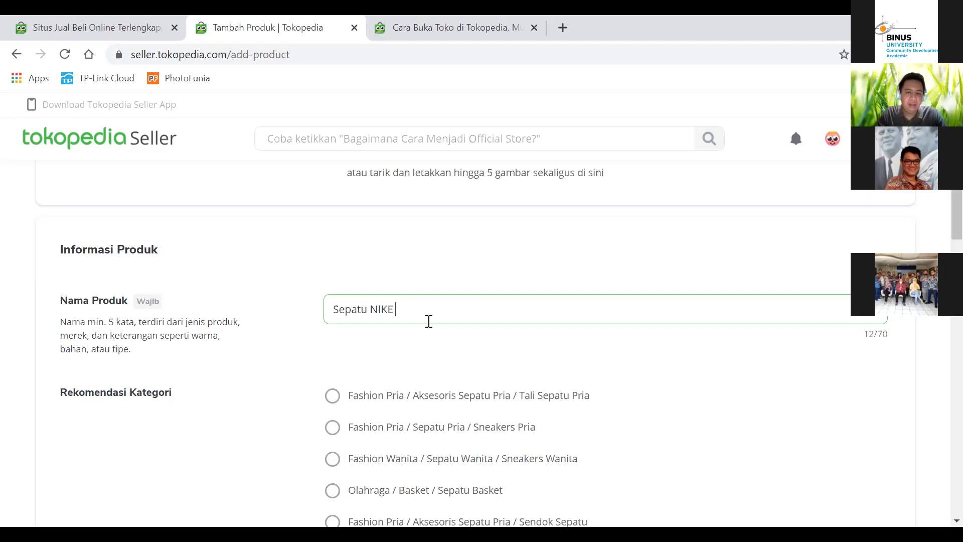
text(running)
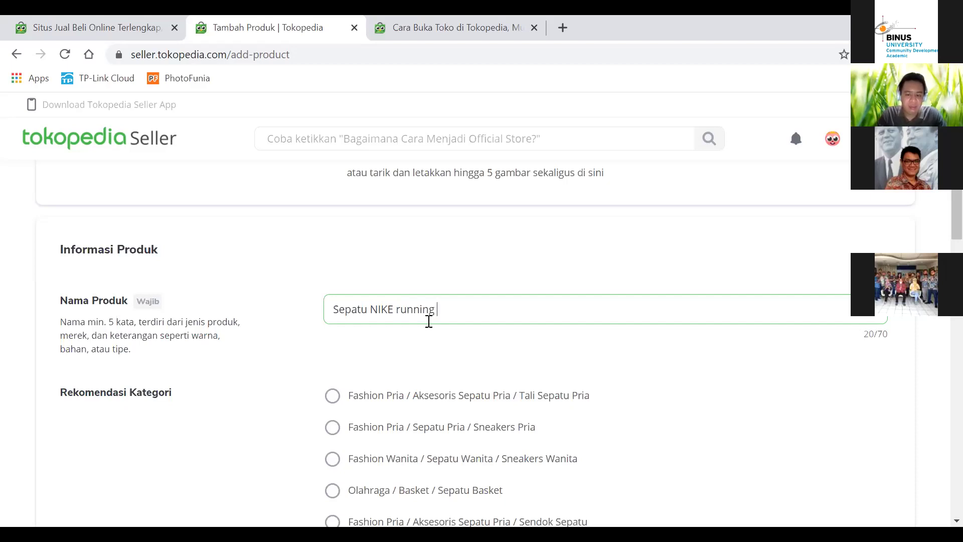
text( laki)
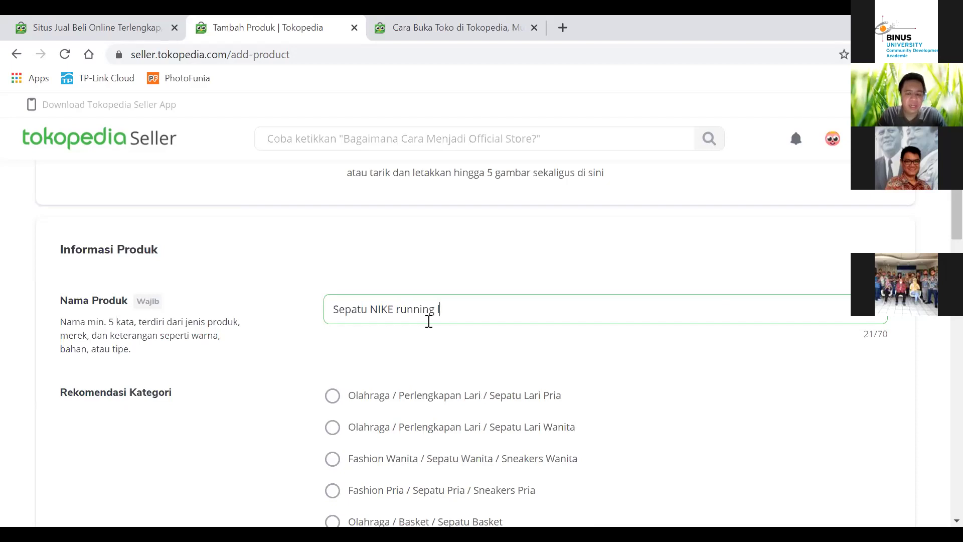
key(BackSpace)
key(BackSpace)
key(BackSpace)
key(BackSpace)
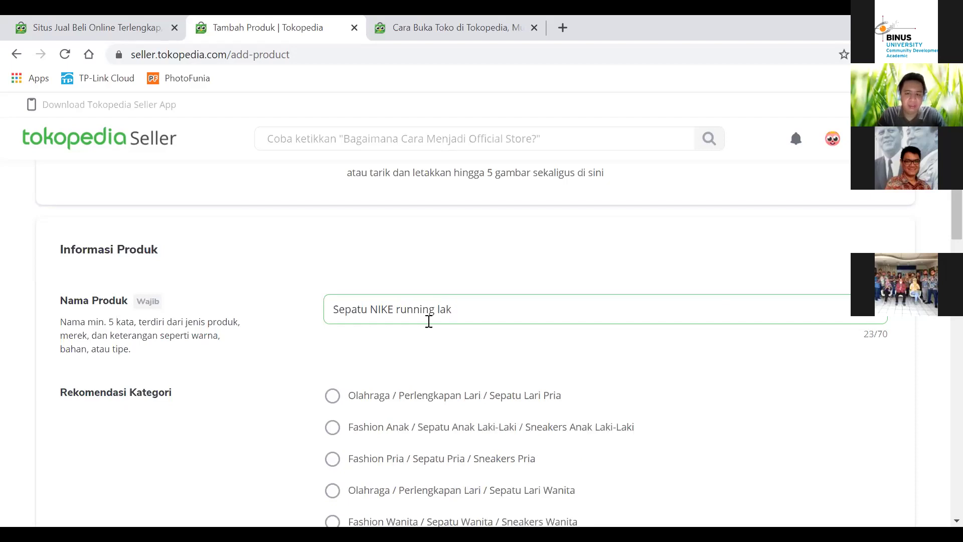
text(pria)
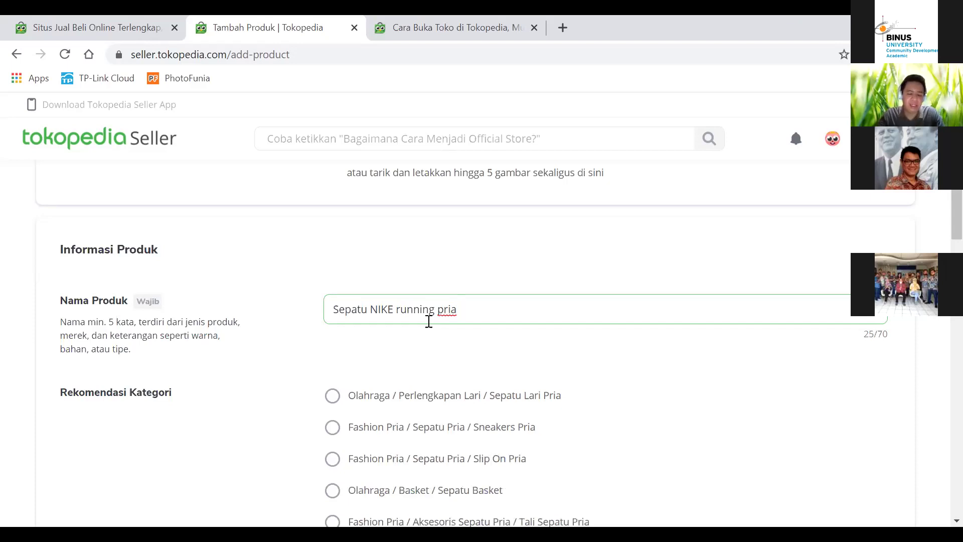
text( hitam)
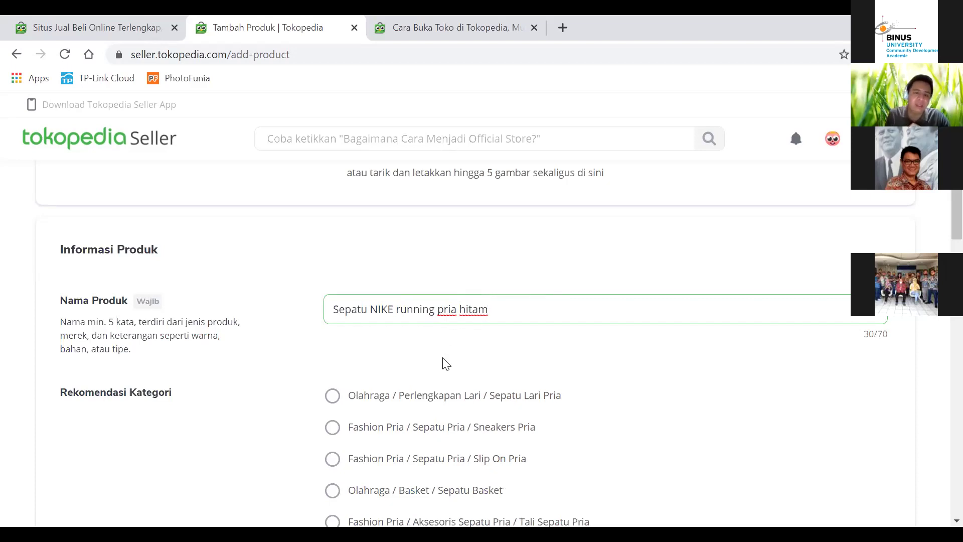
drag(328, 309, 570, 312)
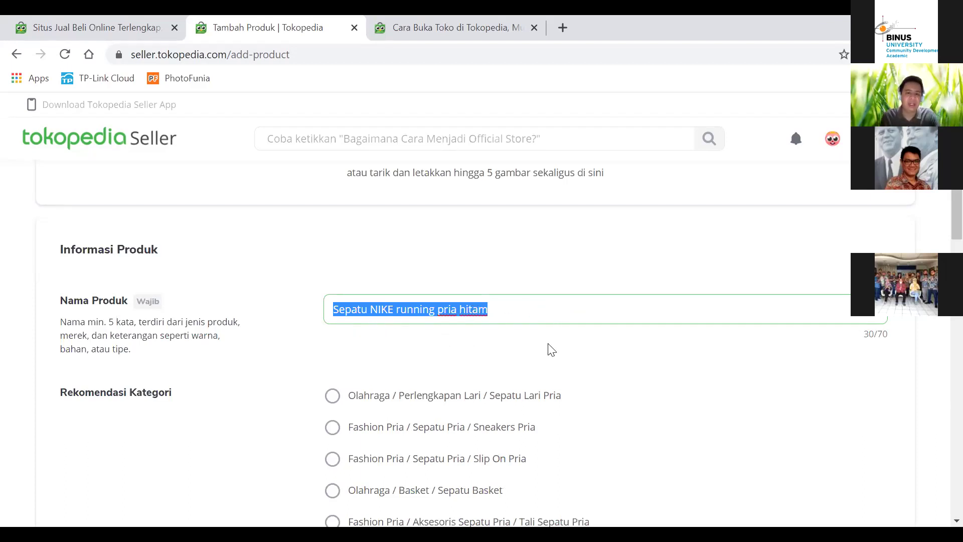
Step: Choose the recommended category Olahraga / Perlengkapan Lari / Sepatu Lari Pria
scroll(584, 338, down, 3)
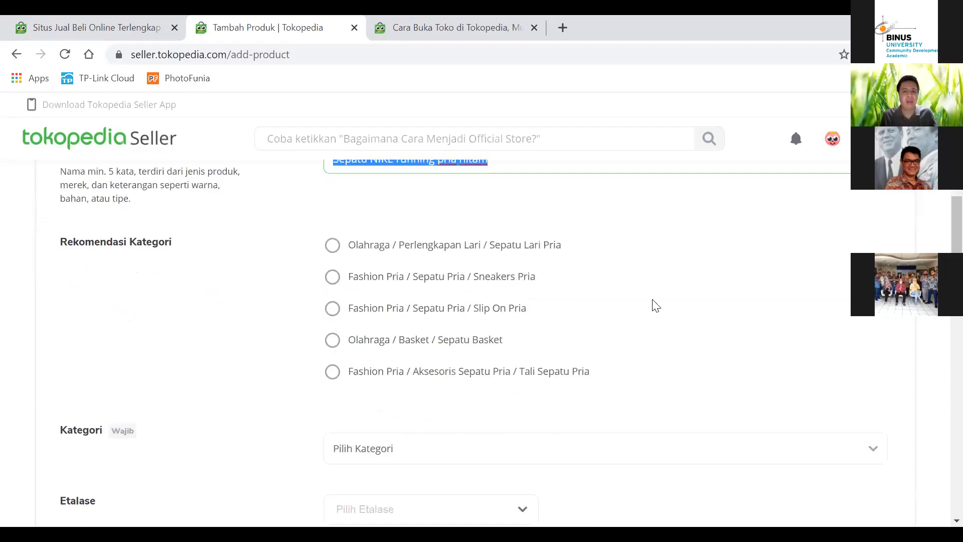
scroll(637, 298, up, 2)
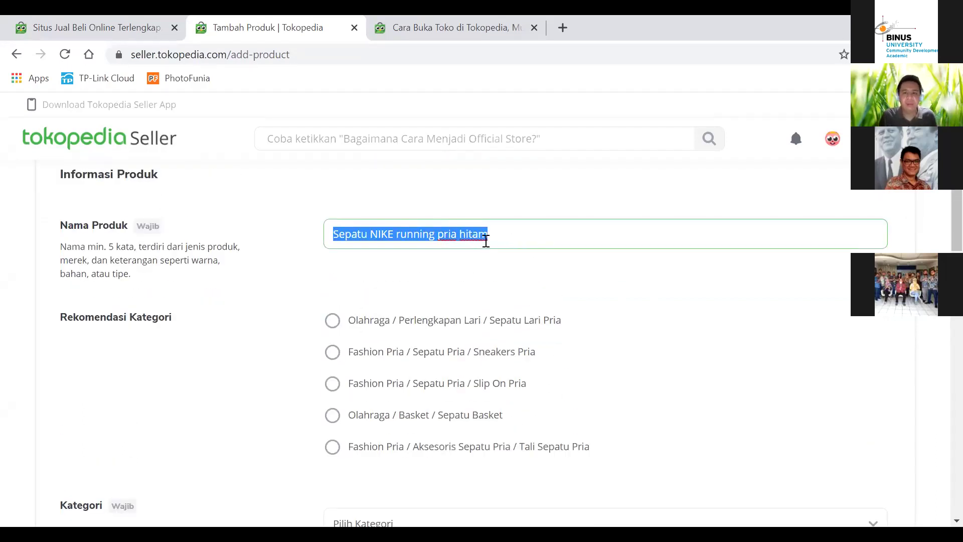
click(499, 238)
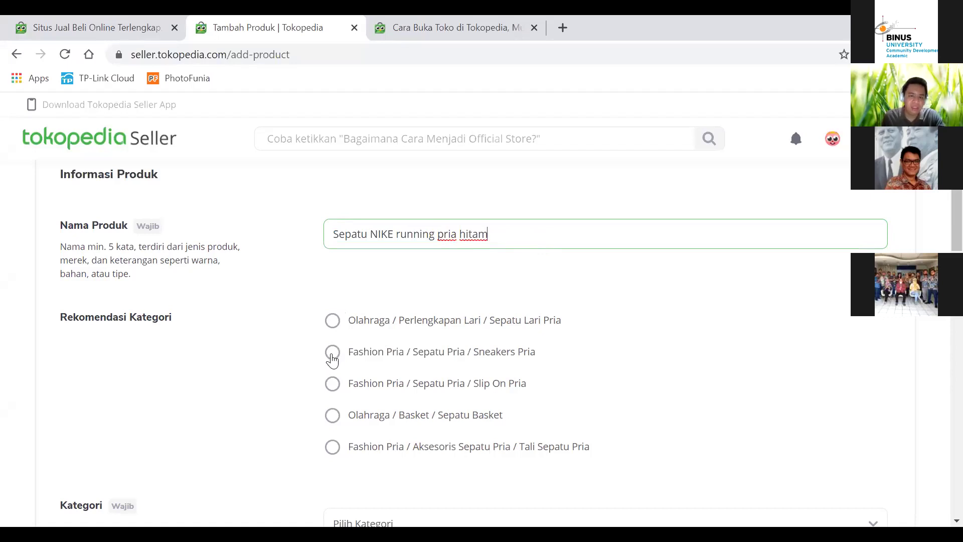
click(337, 326)
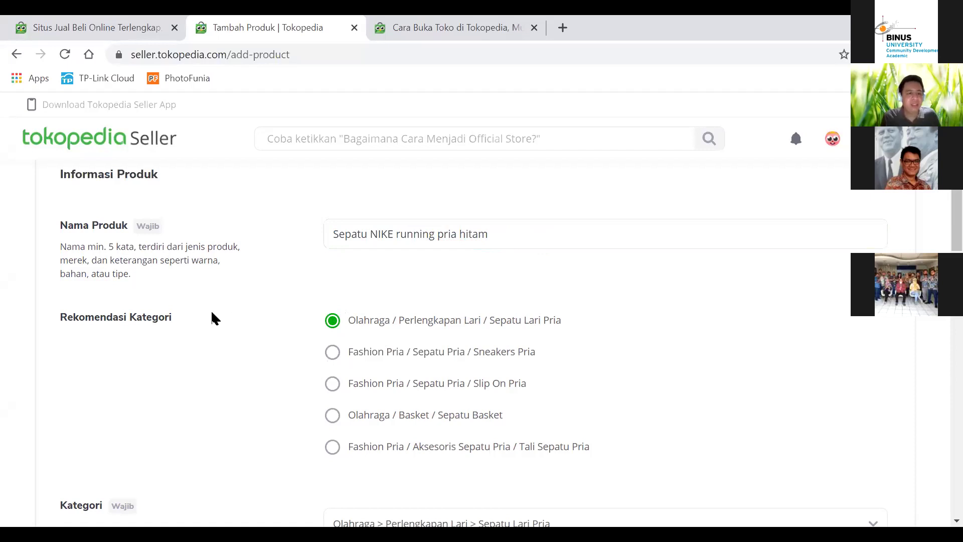
scroll(212, 312, down, 3)
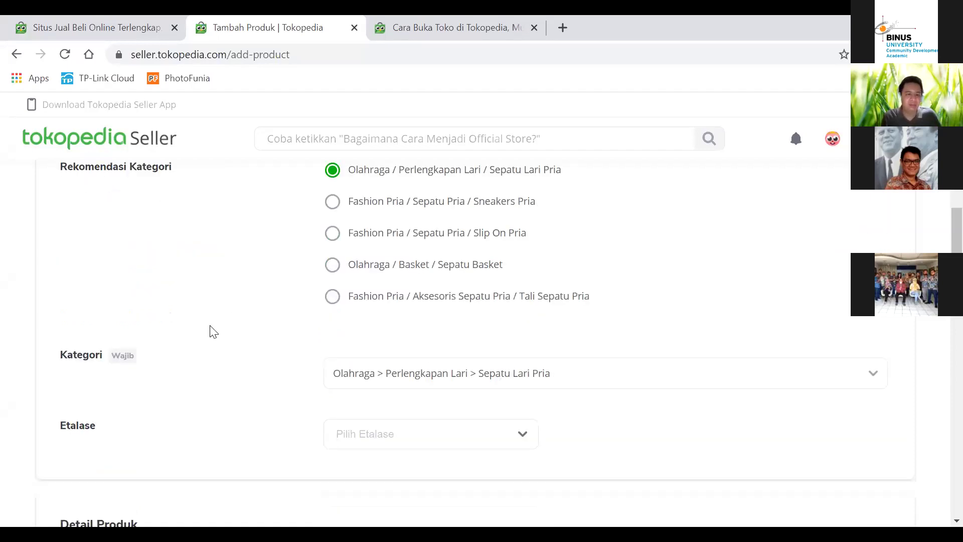
scroll(211, 329, down, 1)
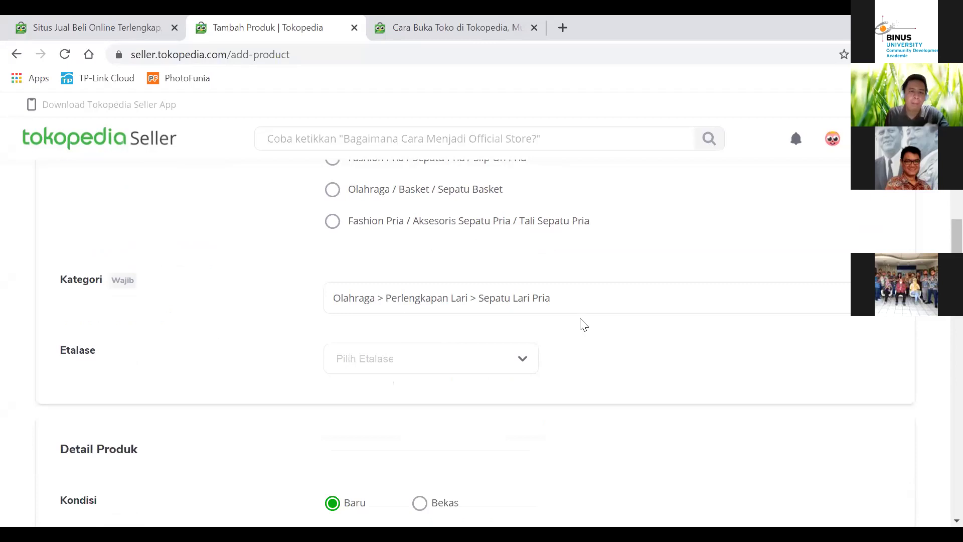
click(418, 369)
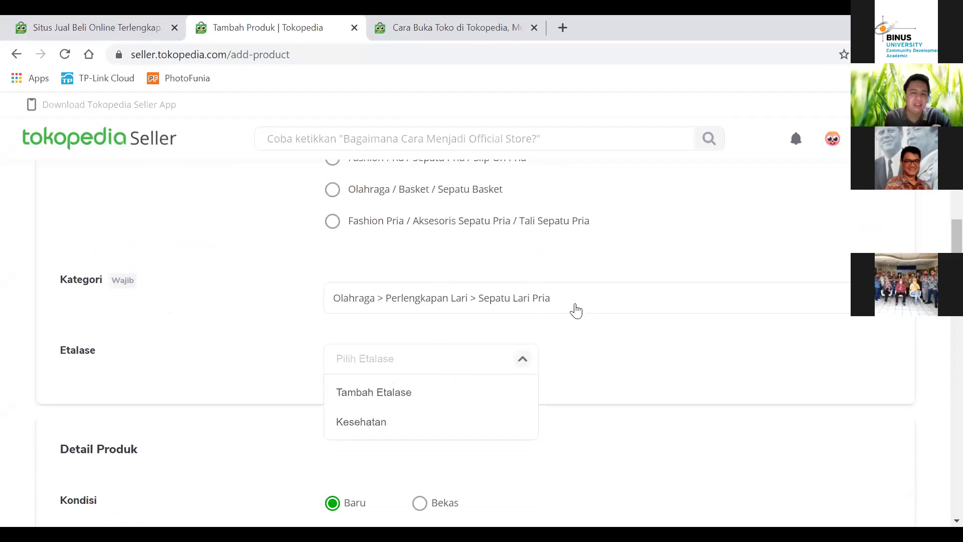
click(610, 336)
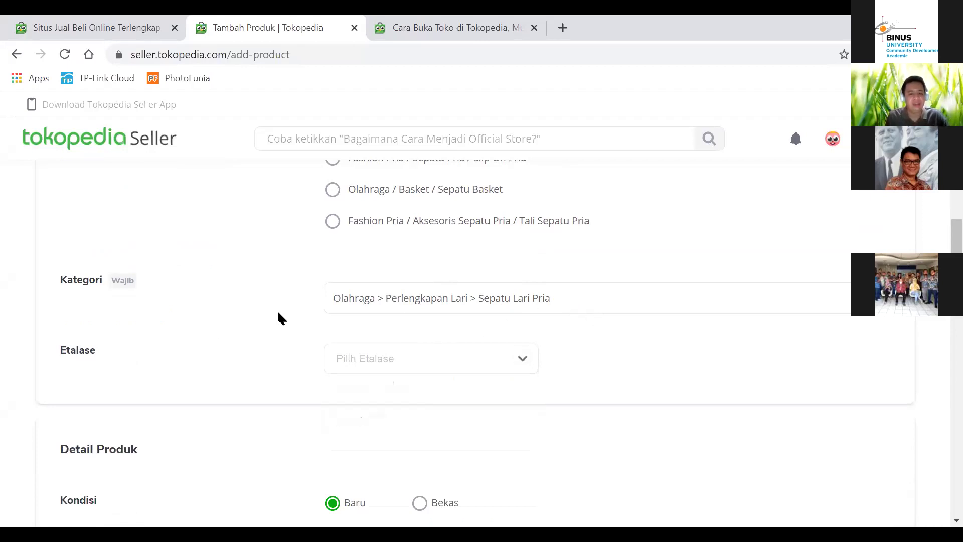
scroll(277, 311, down, 2)
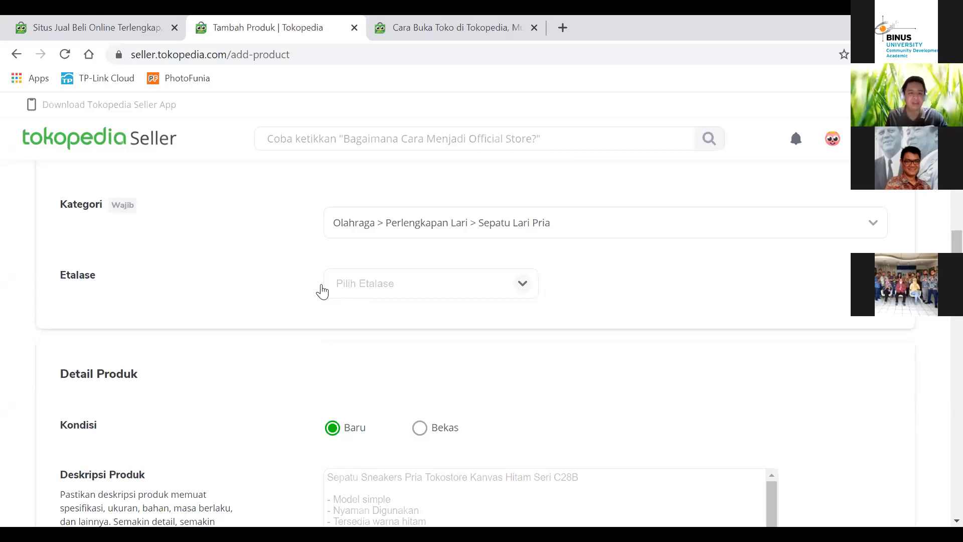
scroll(491, 372, down, 3)
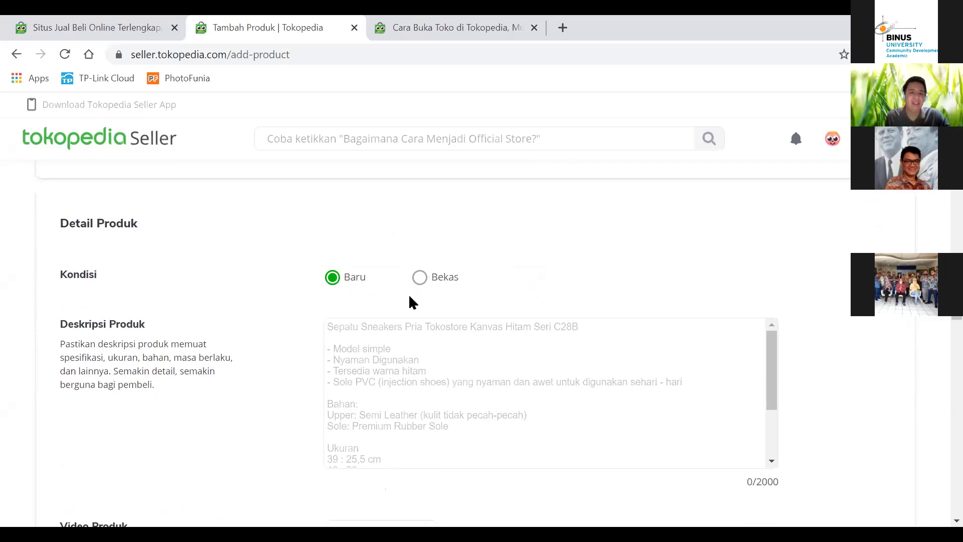
click(420, 279)
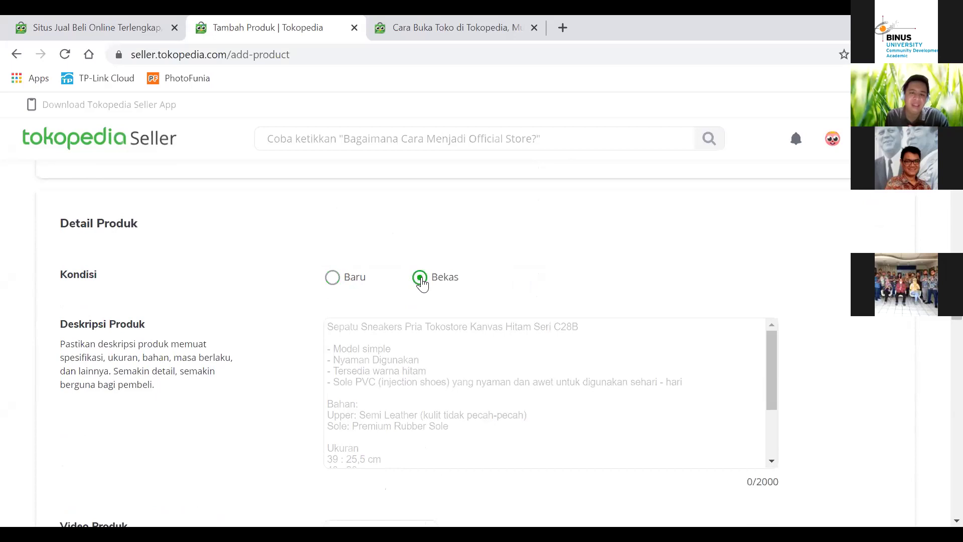
click(330, 281)
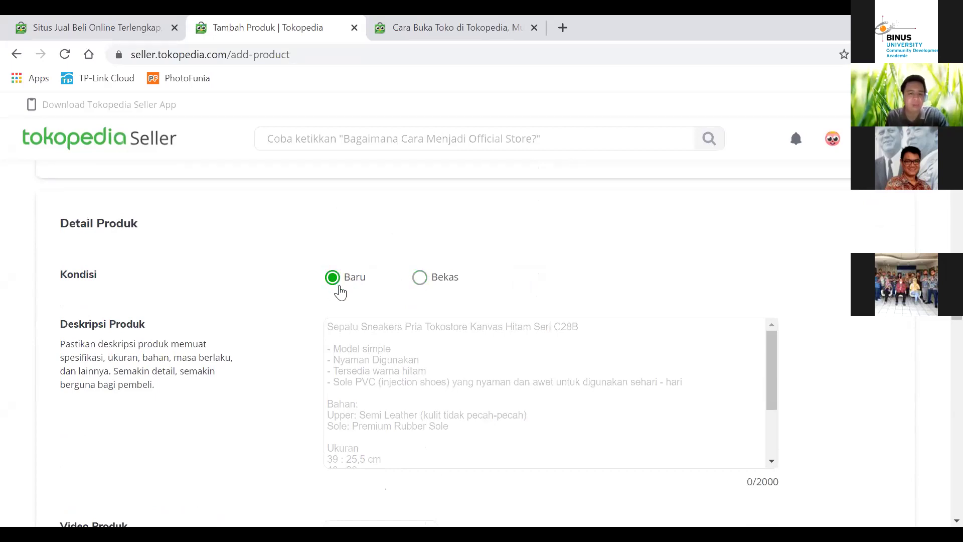
scroll(340, 292, down, 3)
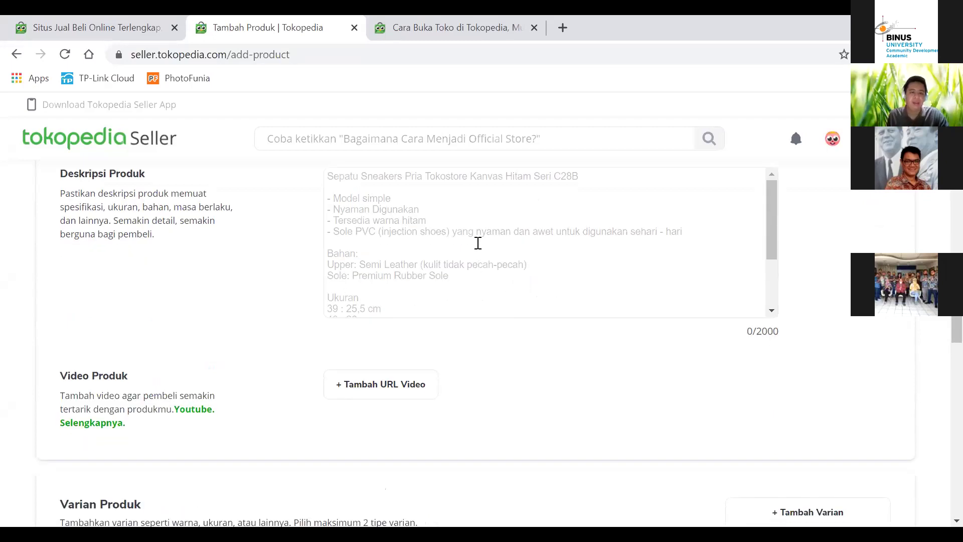
click(479, 200)
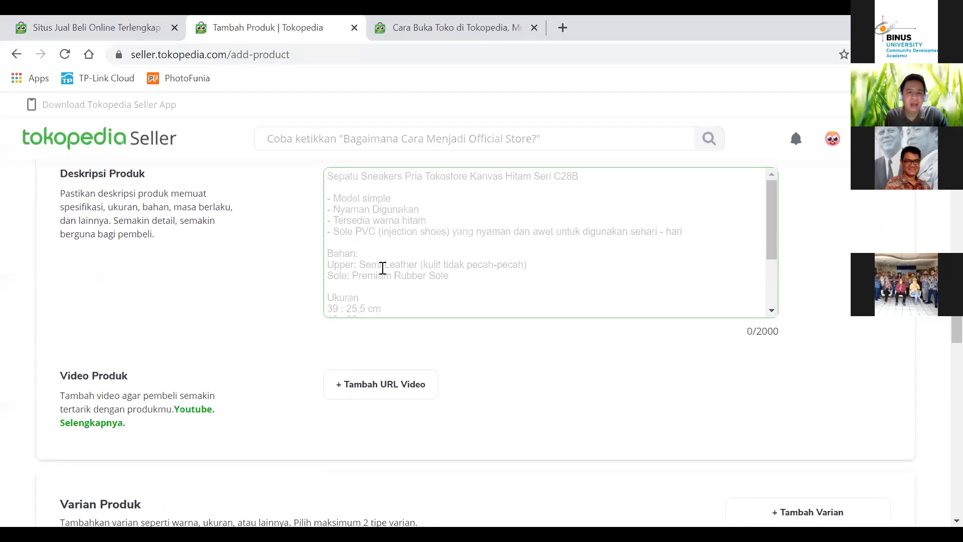
drag(766, 217, 764, 209)
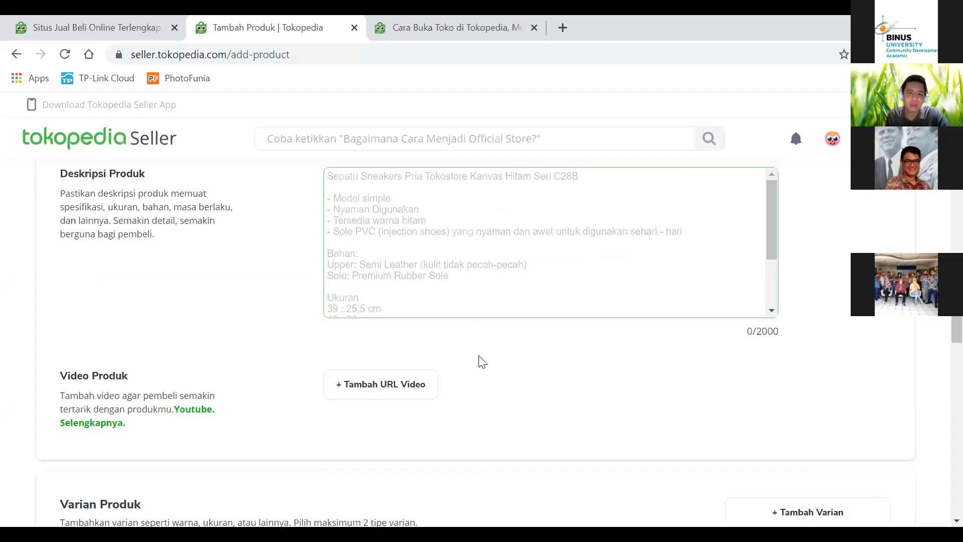
scroll(481, 361, down, 4)
scroll(377, 248, up, 2)
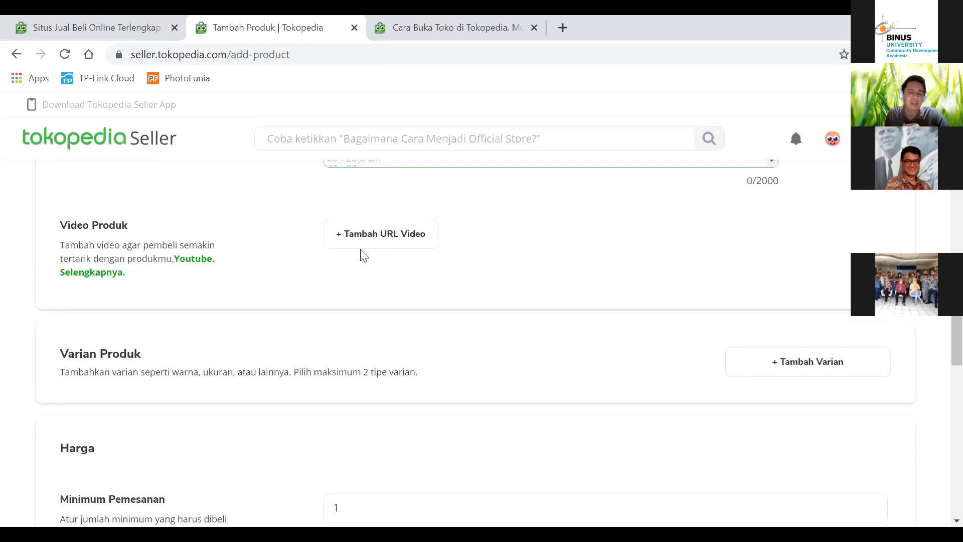
scroll(476, 306, up, 1)
scroll(476, 307, up, 15)
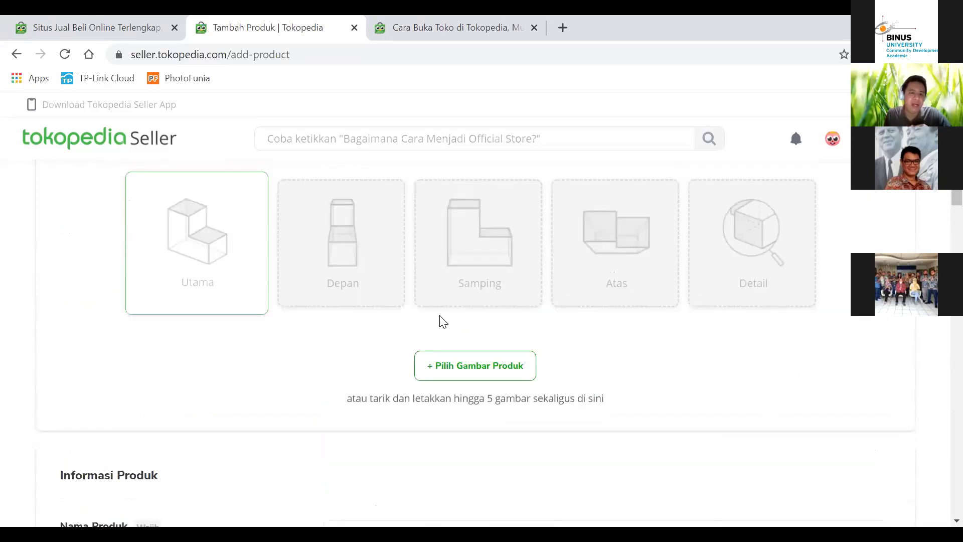
scroll(339, 297, down, 8)
scroll(439, 231, up, 2)
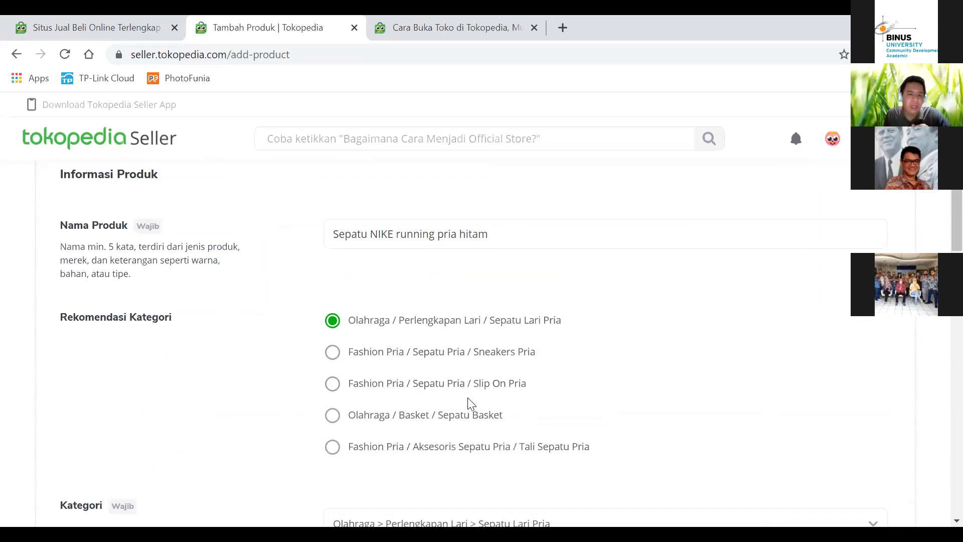
scroll(284, 311, down, 4)
scroll(301, 316, down, 1)
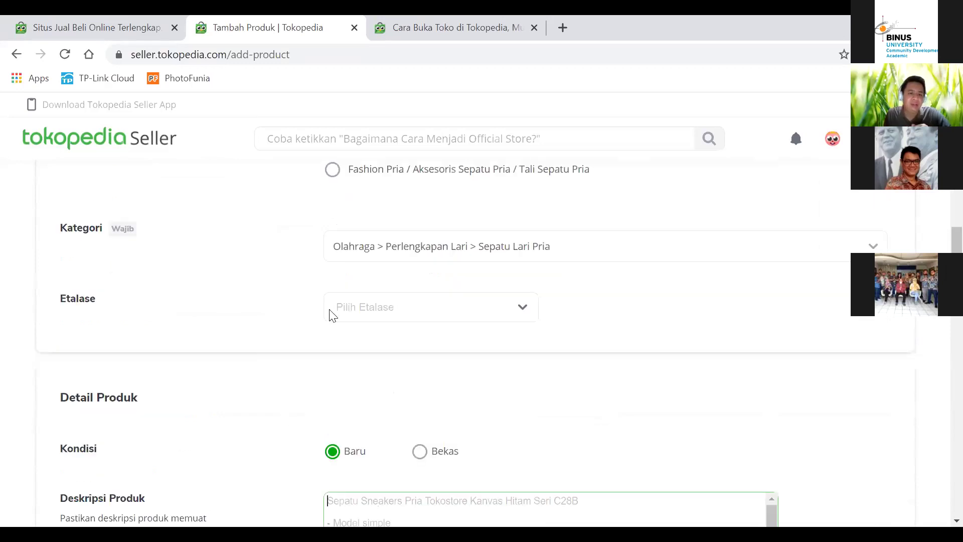
scroll(361, 332, down, 1)
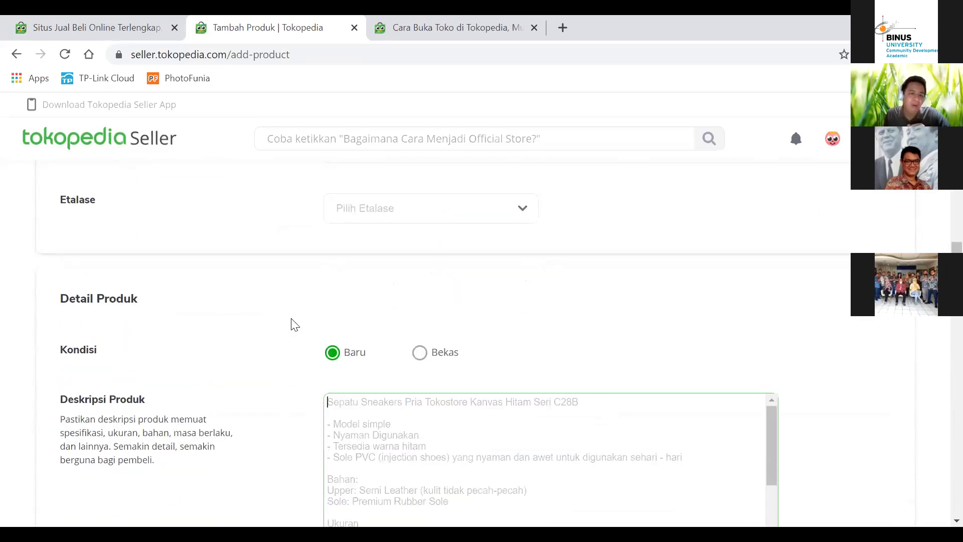
scroll(395, 357, down, 2)
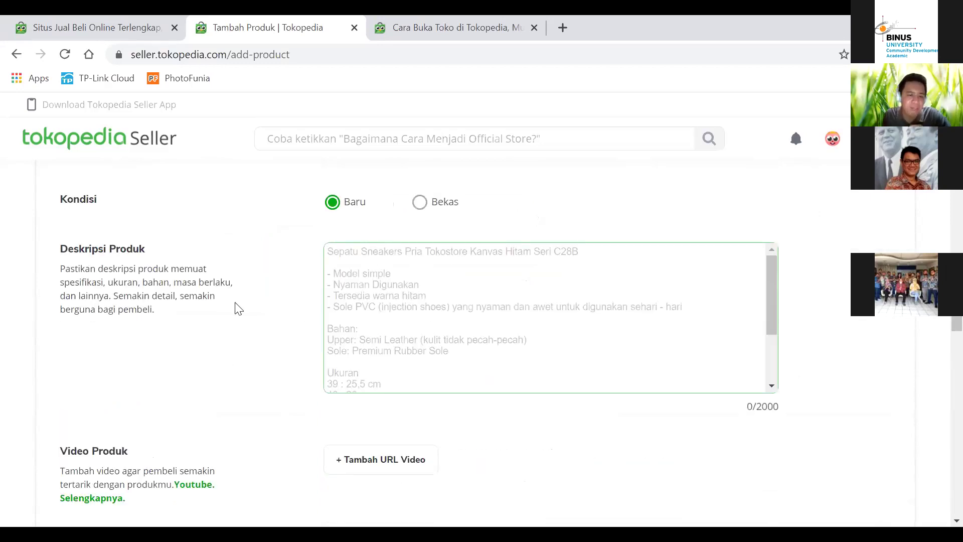
scroll(211, 311, down, 4)
scroll(318, 346, down, 1)
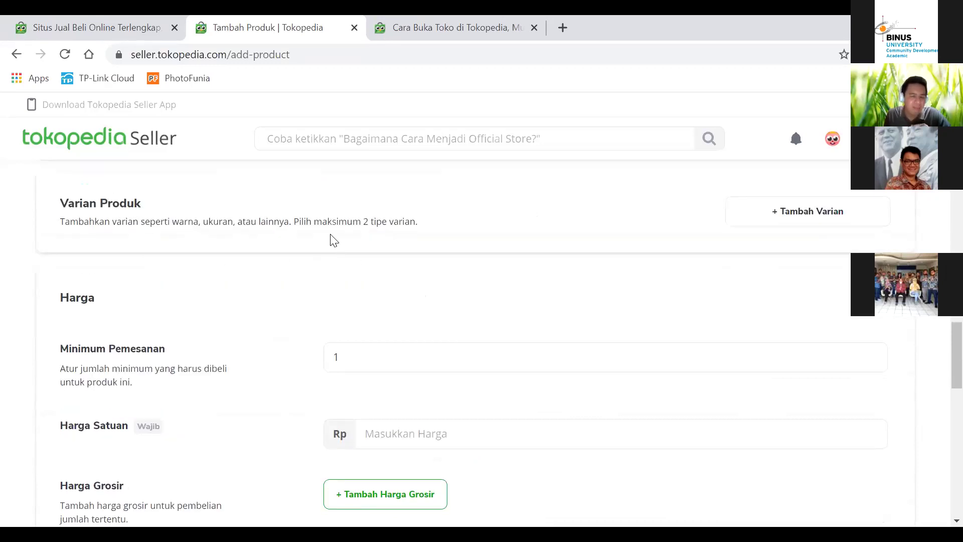
scroll(363, 310, down, 1)
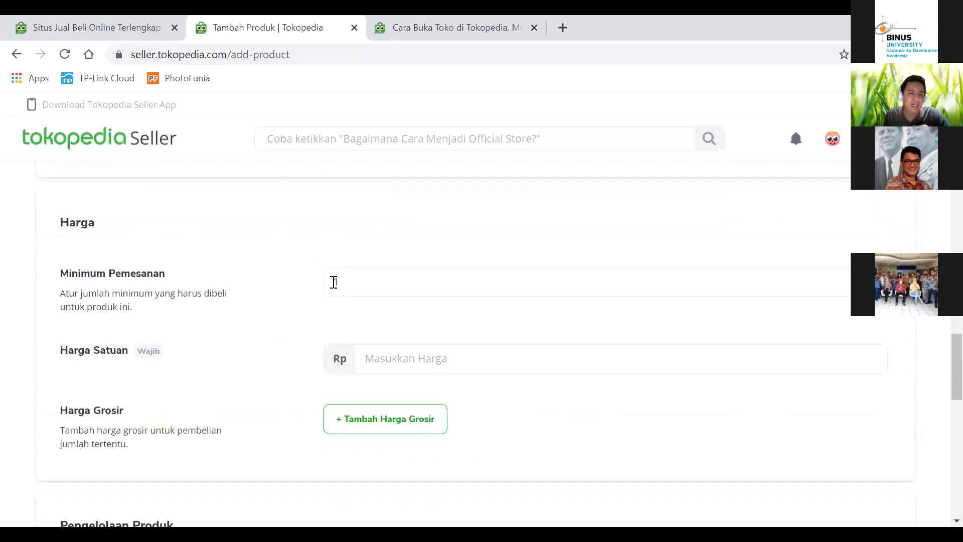
Step: Enter a unit price of 1000000 (Rp 1.000.000) and add wholesale price rows
click(409, 361)
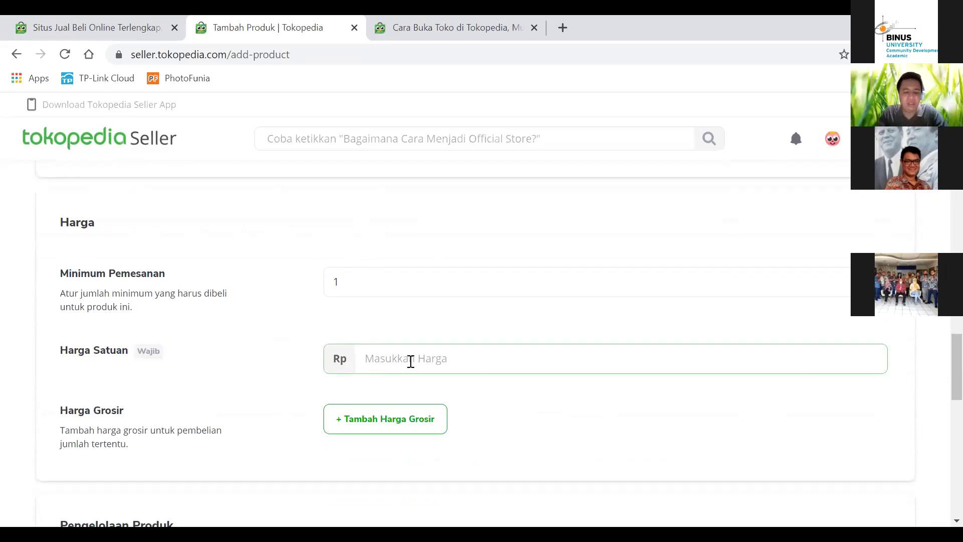
text(1000000)
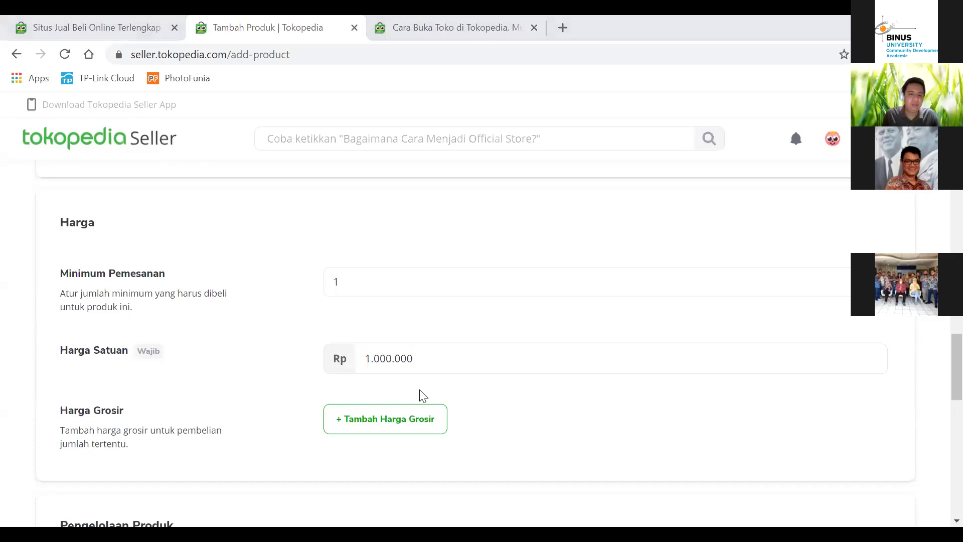
click(404, 426)
scroll(456, 402, down, 1)
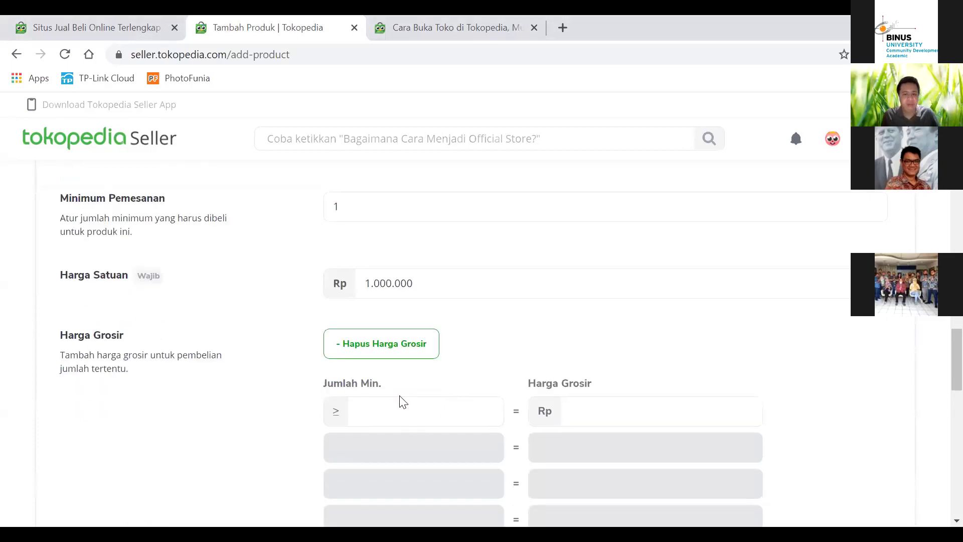
Step: Fill the first wholesale tier with minimum quantity 10 and price 900000
click(401, 412)
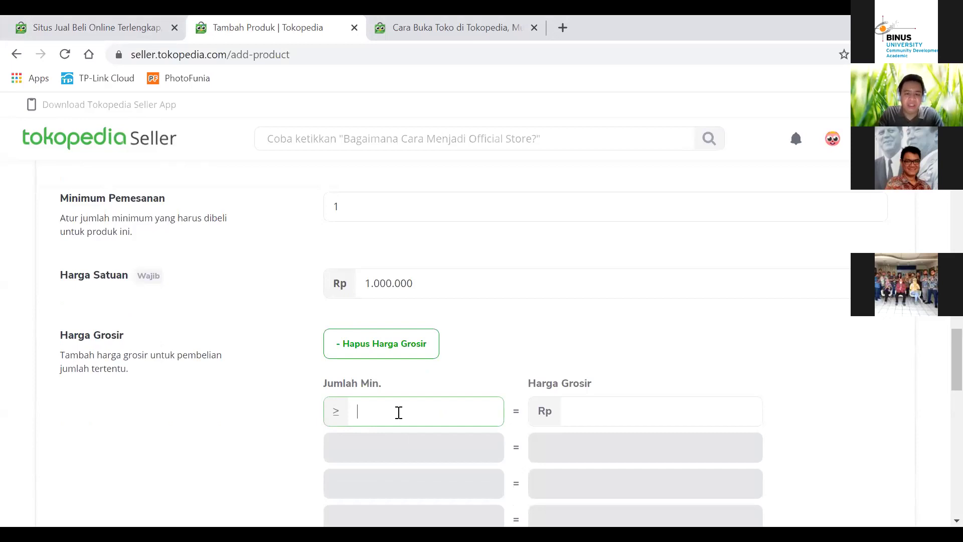
text(10)
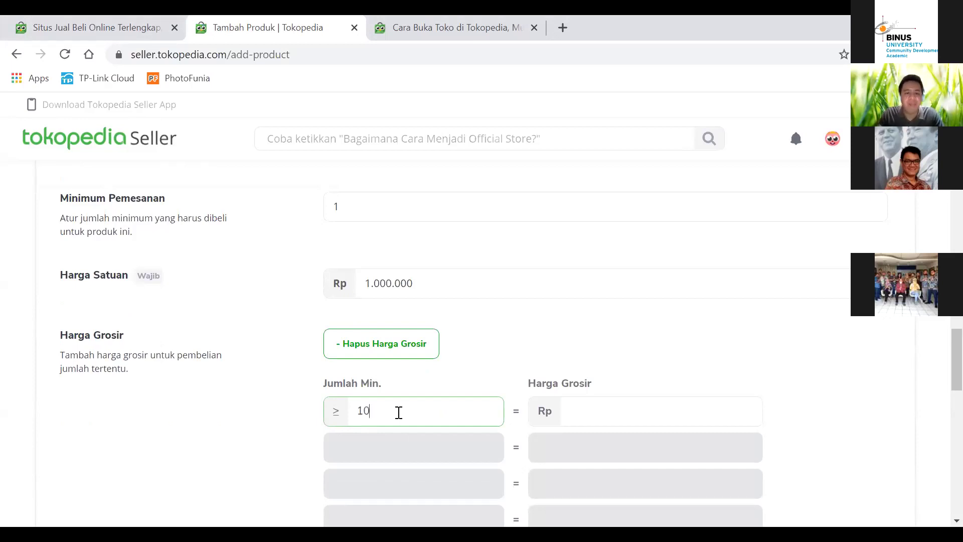
click(637, 404)
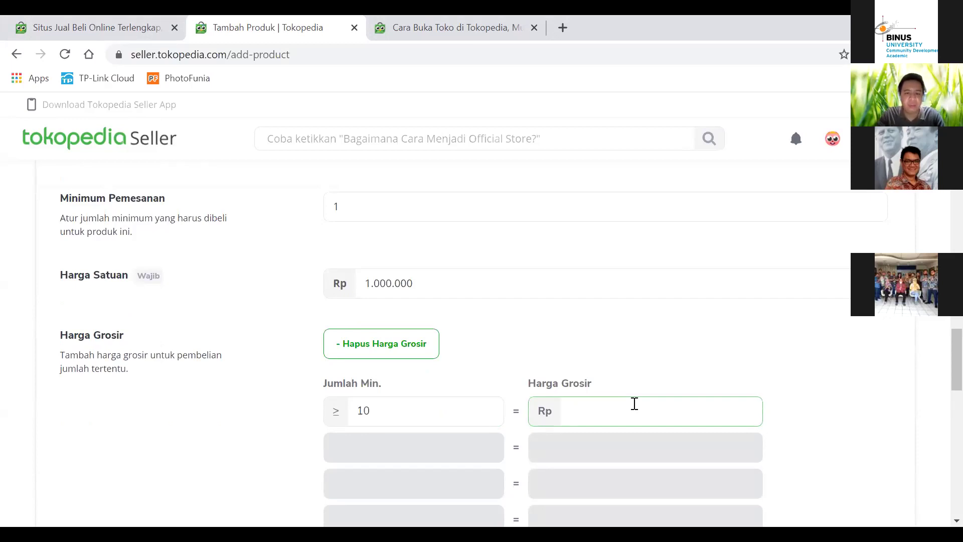
text(9000000)
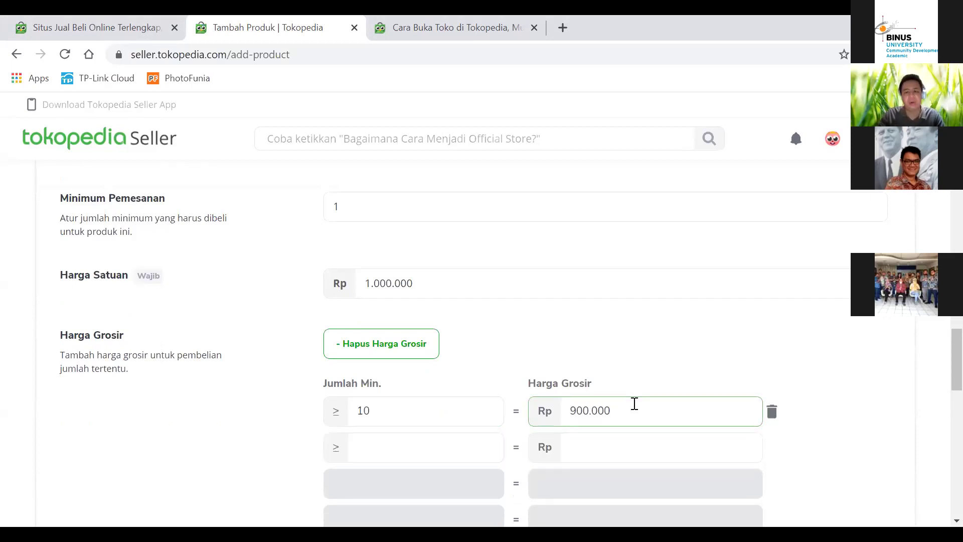
scroll(460, 405, down, 3)
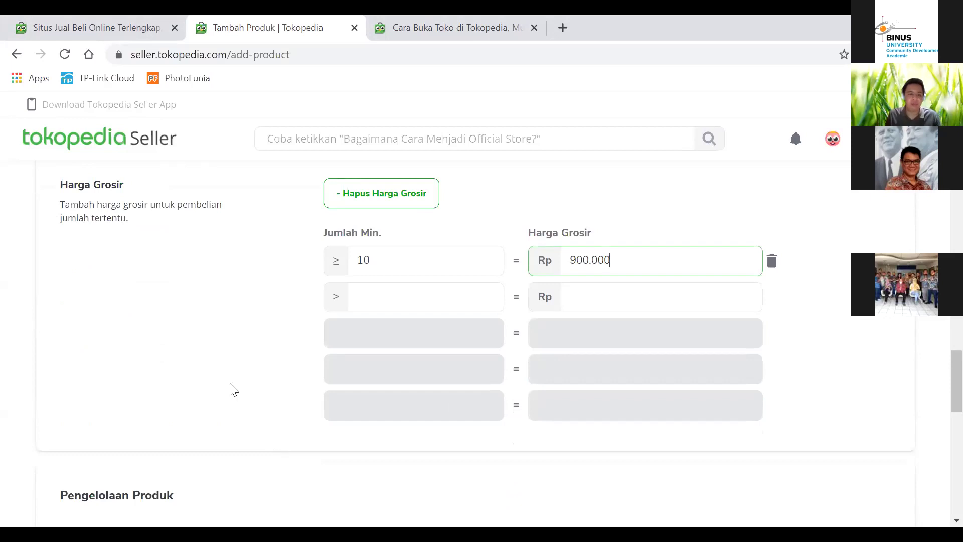
scroll(245, 373, down, 3)
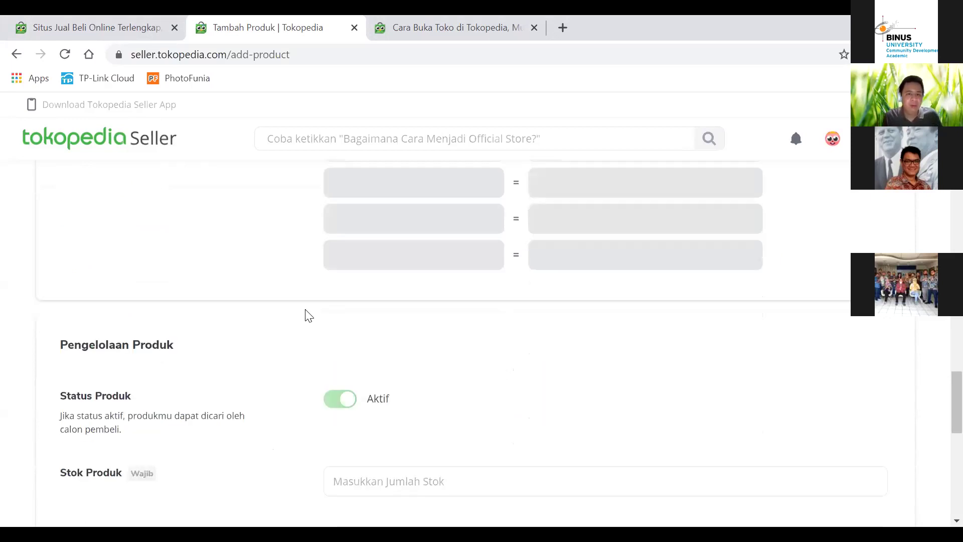
Step: Set the Stok Produk amount to 5
scroll(308, 314, down, 3)
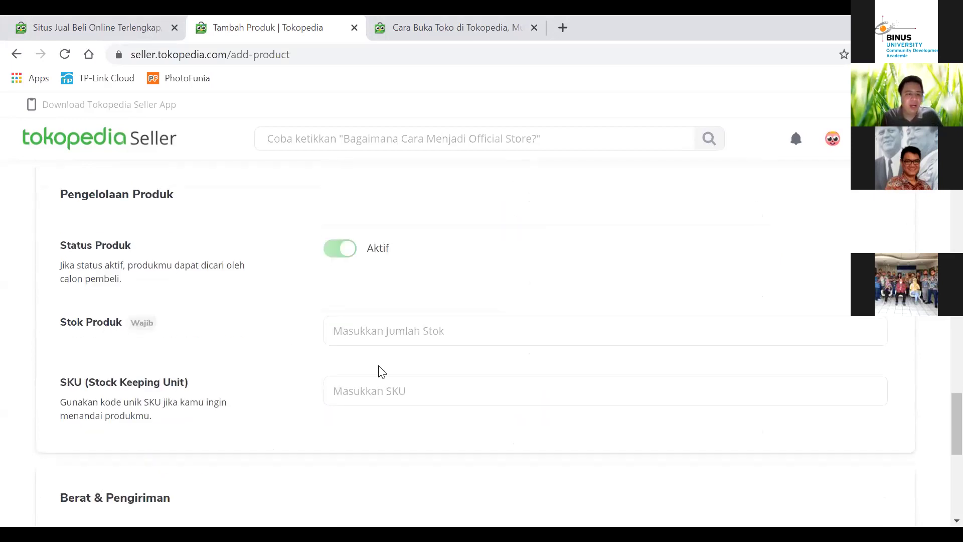
click(442, 324)
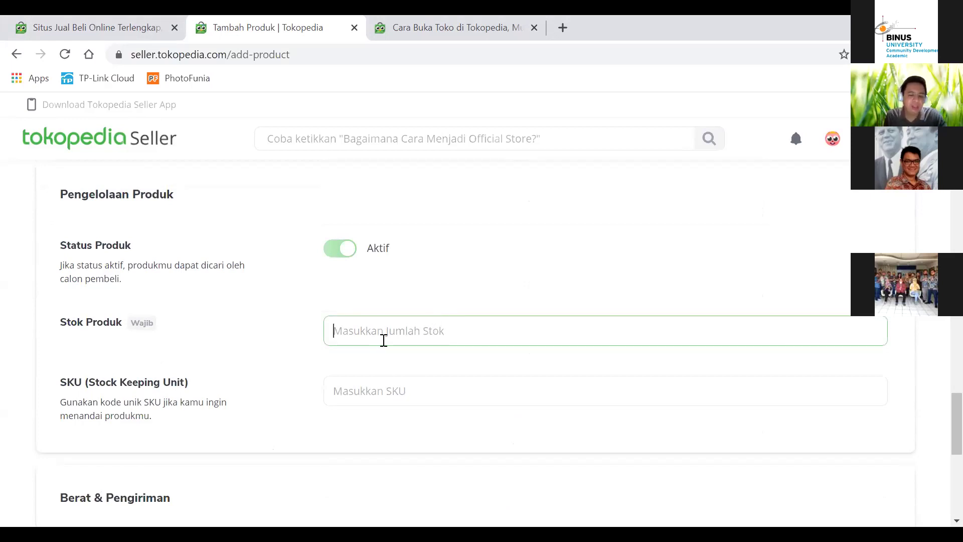
text(5)
click(447, 282)
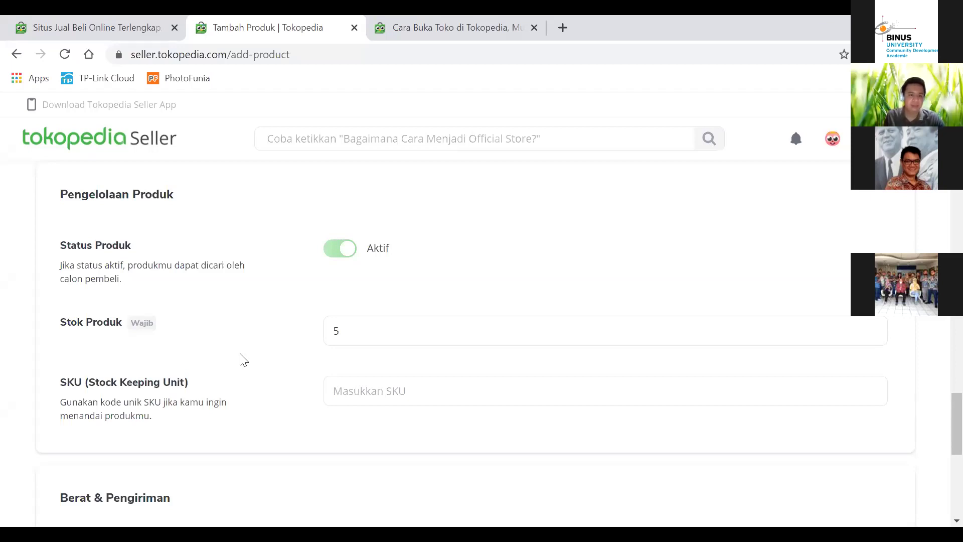
scroll(239, 358, down, 1)
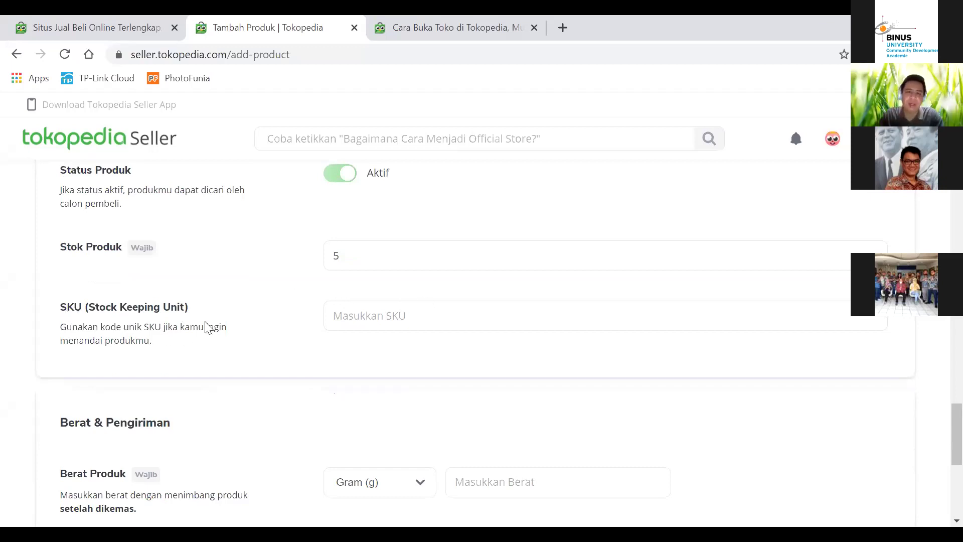
Step: Enter NIKE-01 as the product SKU
click(361, 316)
text(NIKE-01)
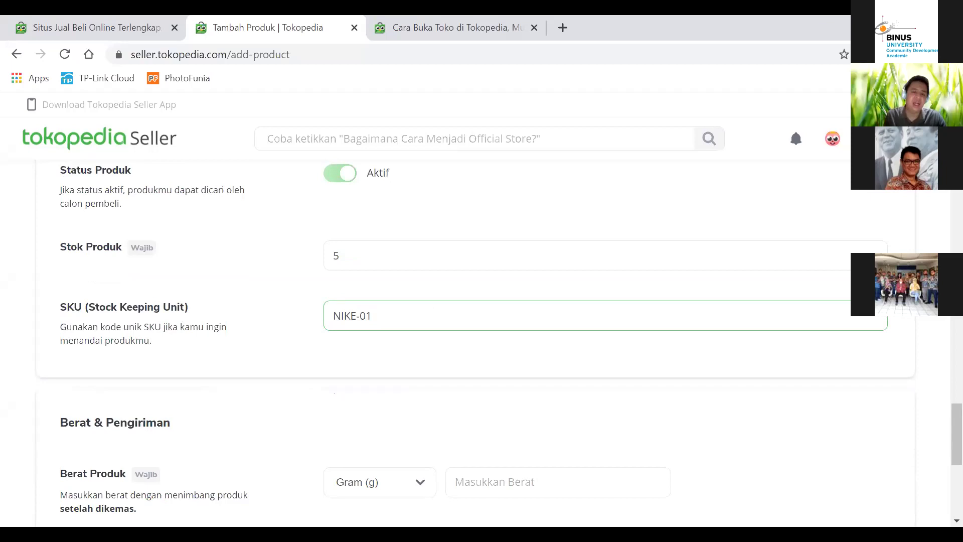
click(411, 350)
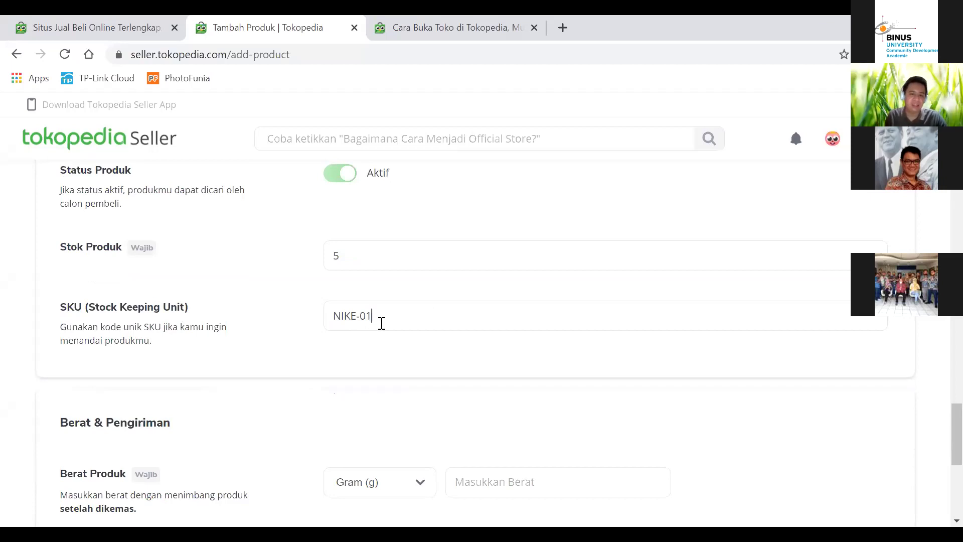
drag(379, 319, 332, 317)
click(354, 254)
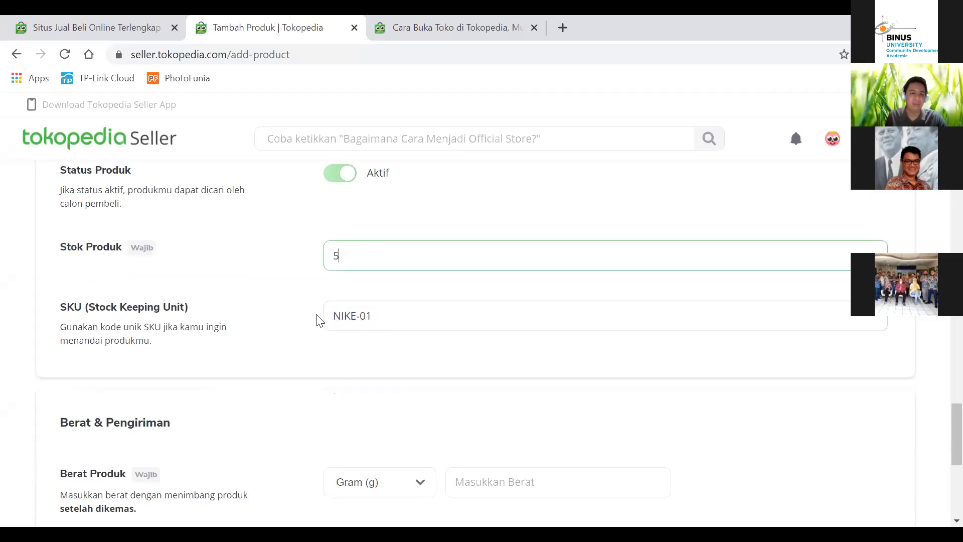
Step: Set Berat to 2 Kilogram (kg) and select Opsional for Asuransi Pengiriman
scroll(289, 351, down, 3)
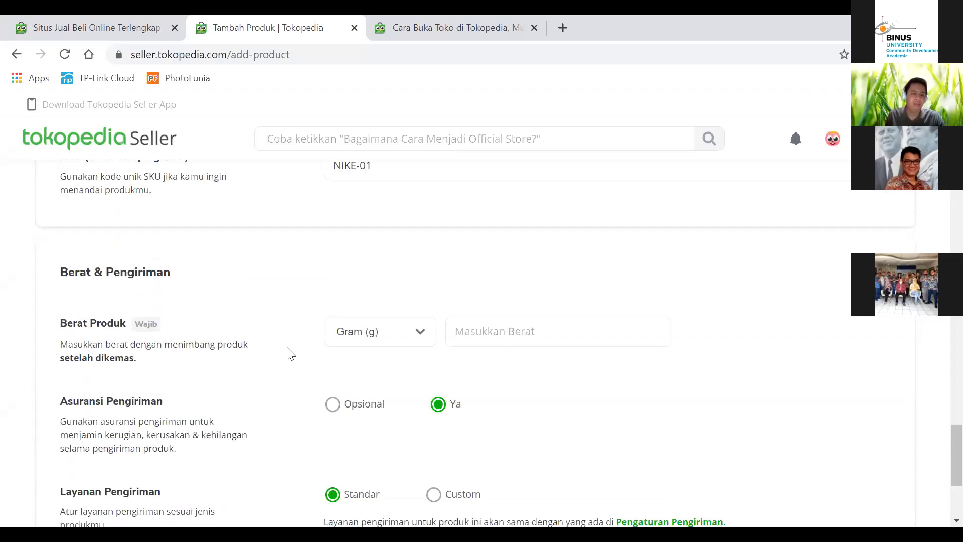
scroll(290, 350, down, 2)
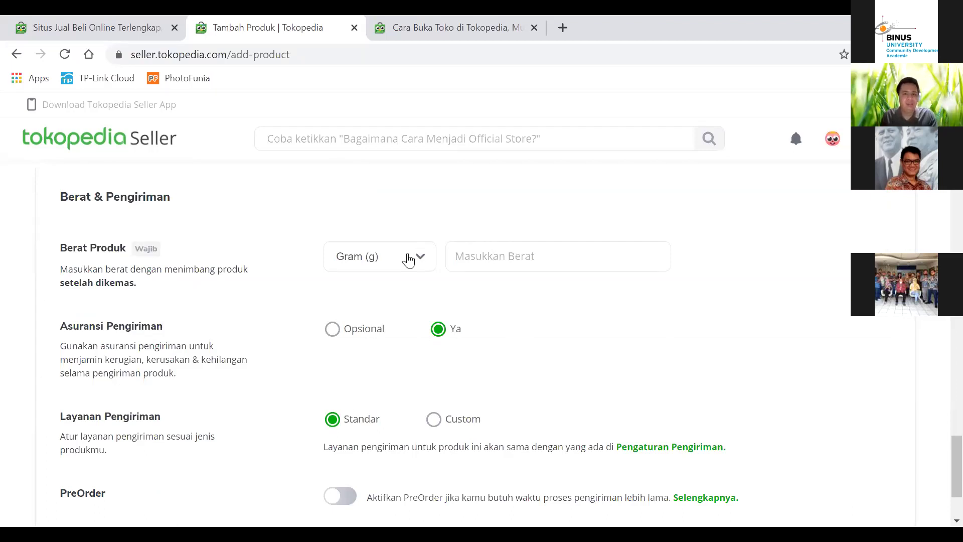
click(396, 259)
click(400, 324)
click(479, 254)
text(2)
click(477, 202)
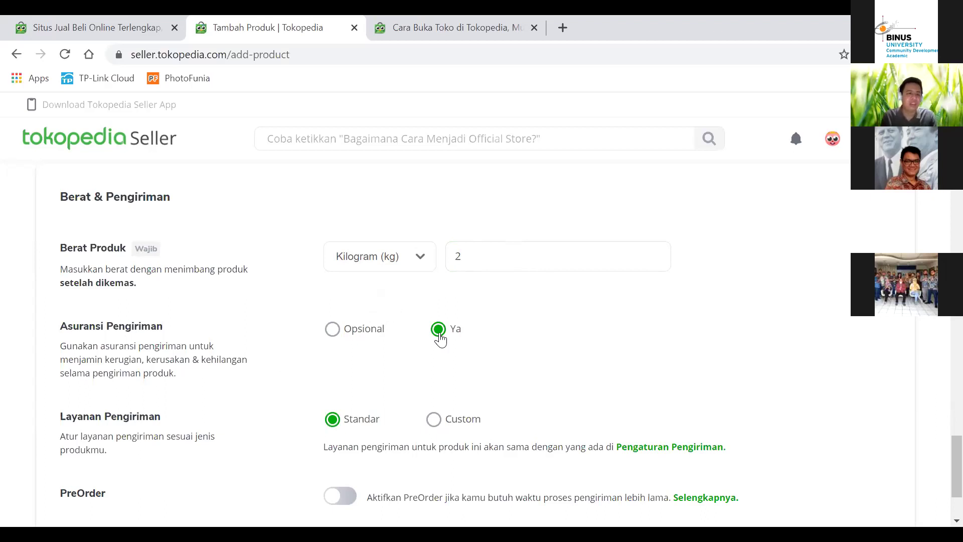
click(333, 331)
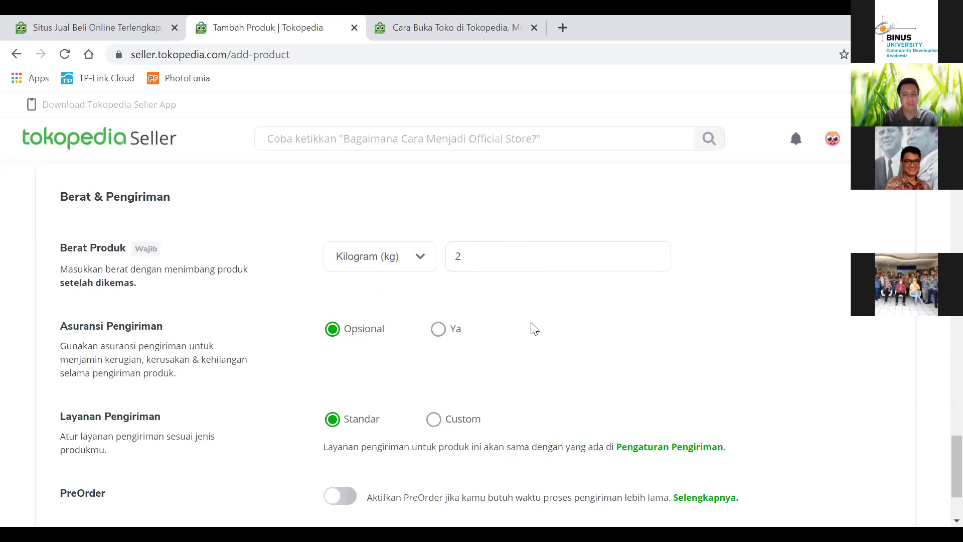
scroll(531, 327, down, 3)
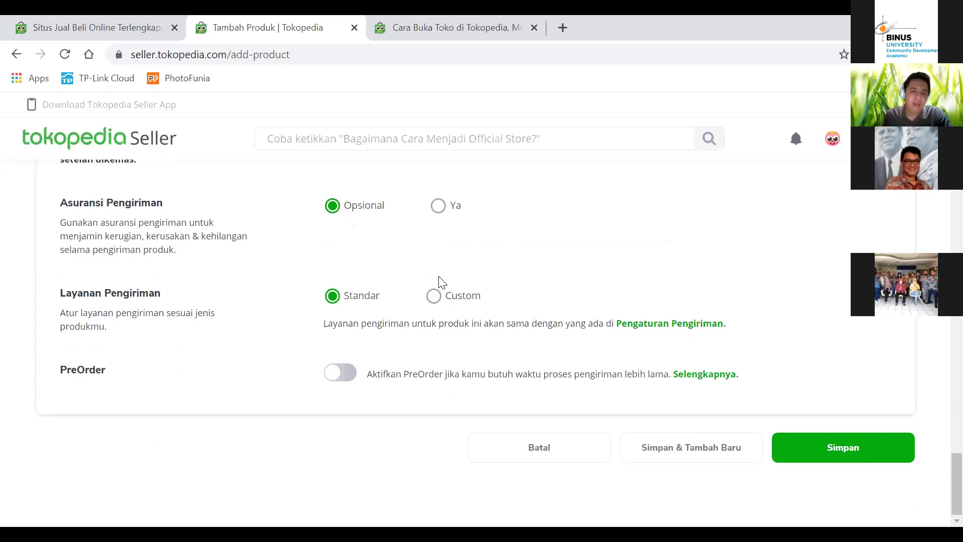
click(434, 298)
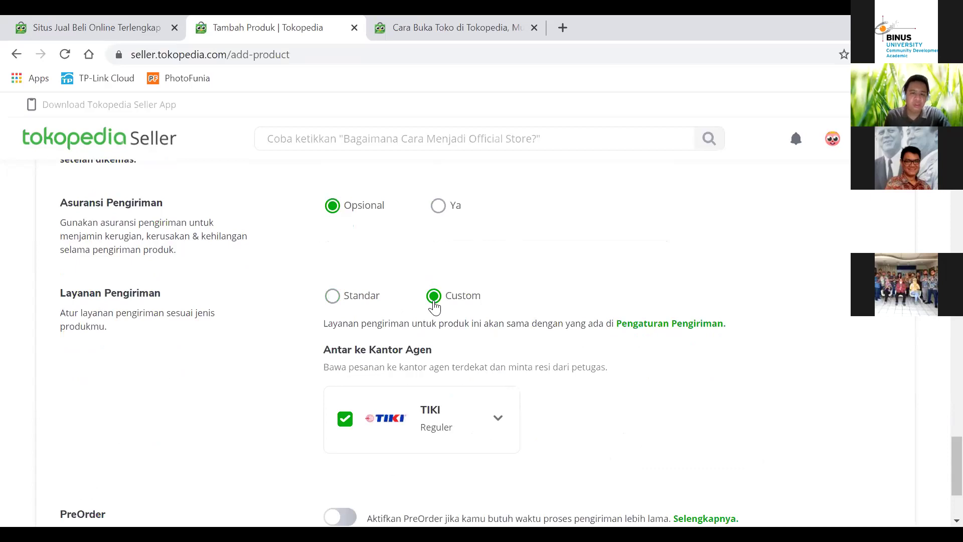
scroll(253, 340, down, 2)
scroll(251, 342, up, 1)
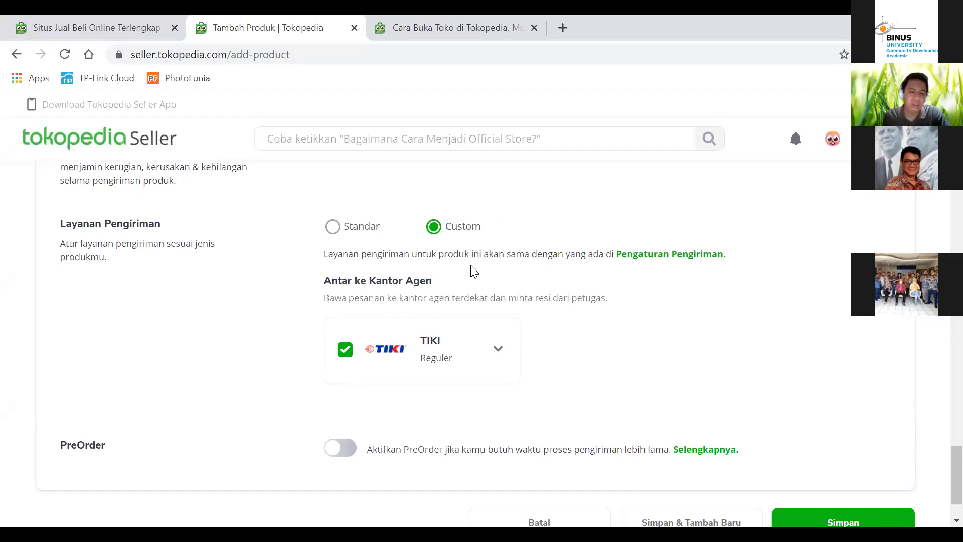
click(498, 350)
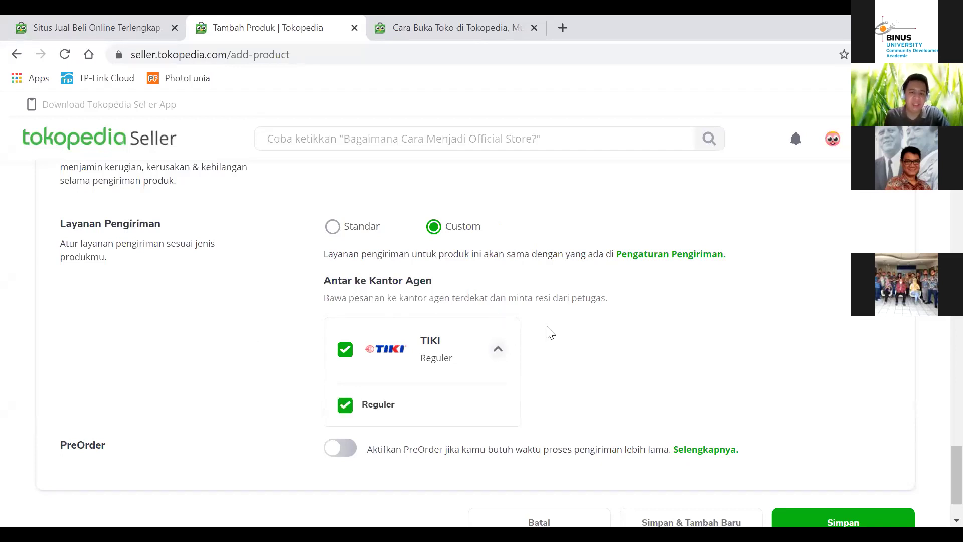
click(501, 350)
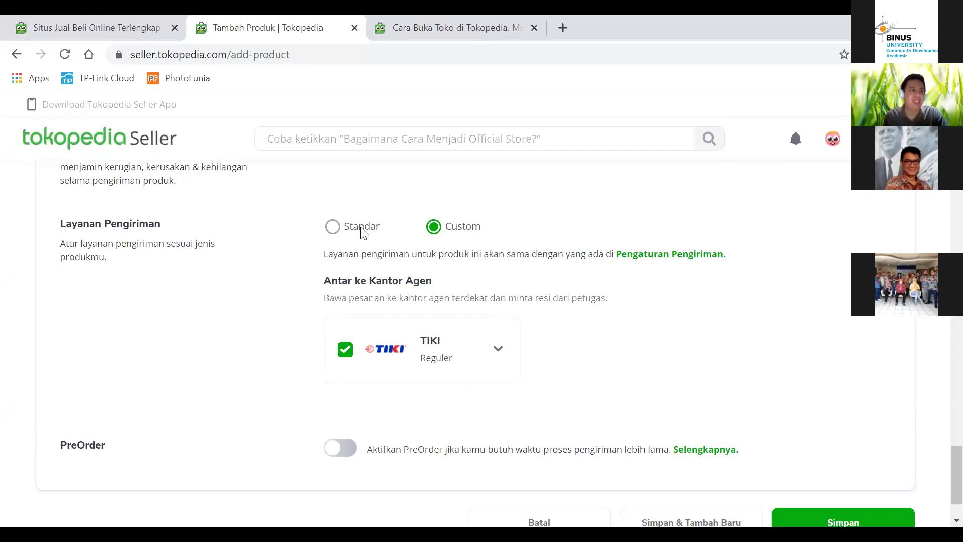
click(332, 227)
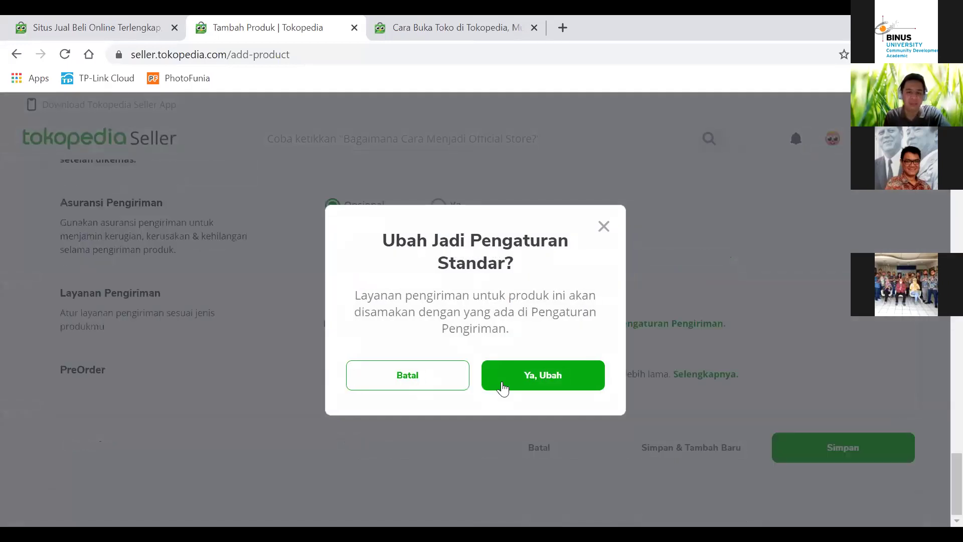
click(503, 386)
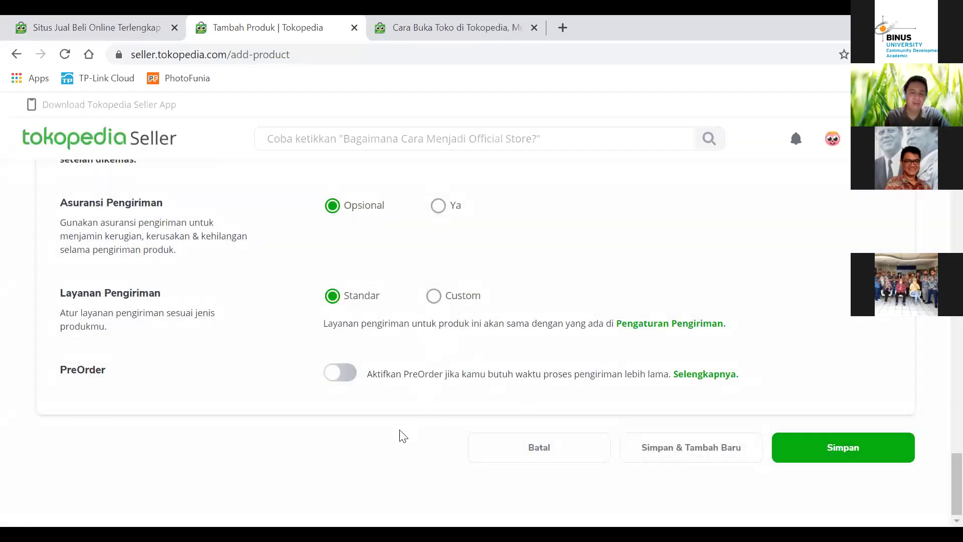
click(343, 374)
scroll(276, 370, down, 2)
click(445, 353)
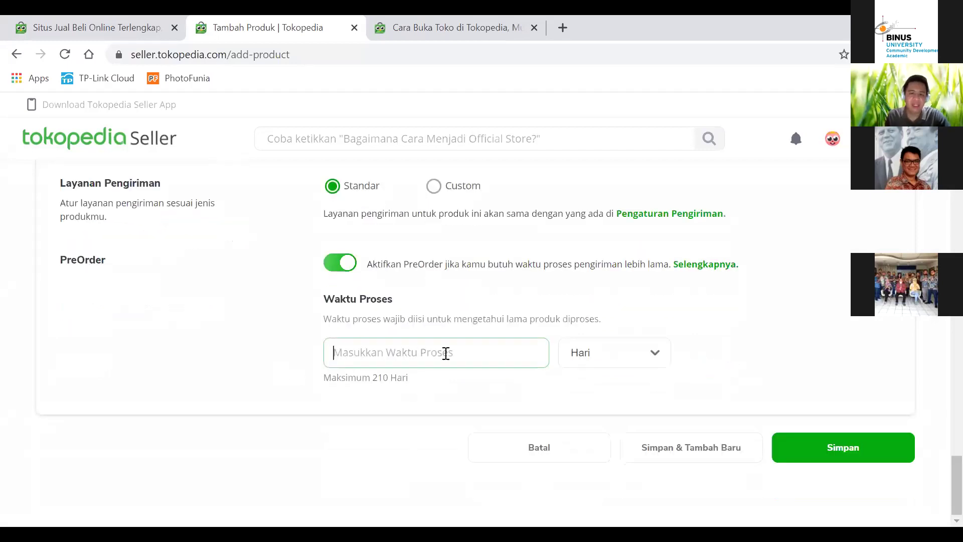
text(7)
click(454, 397)
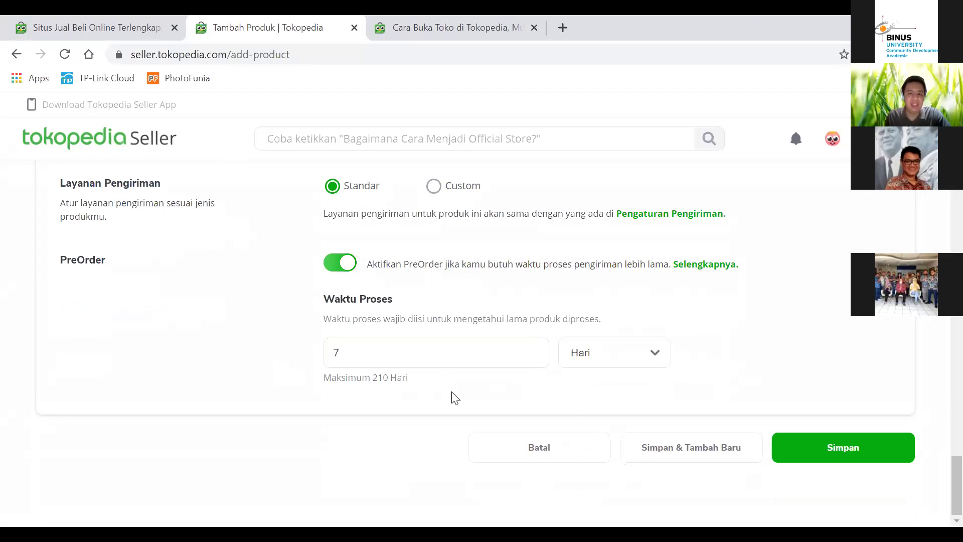
click(339, 263)
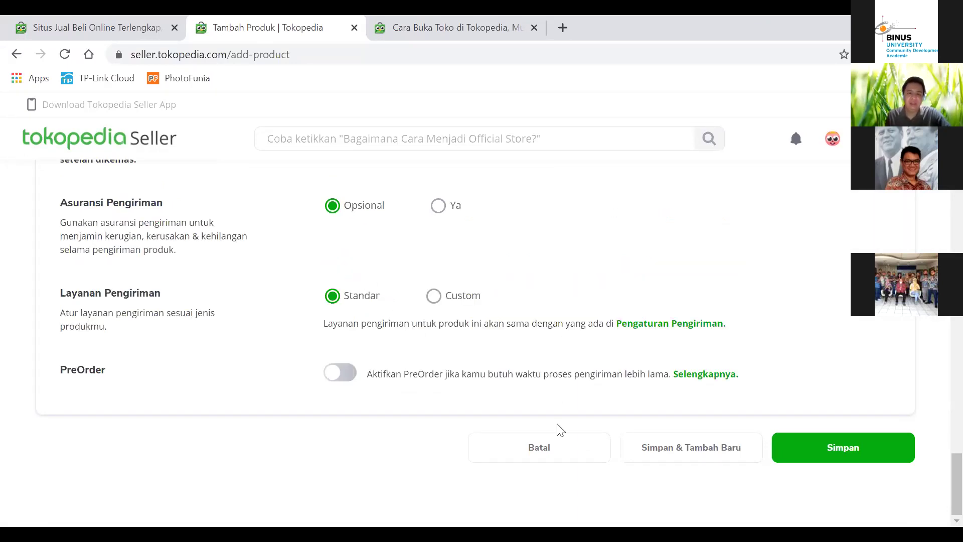
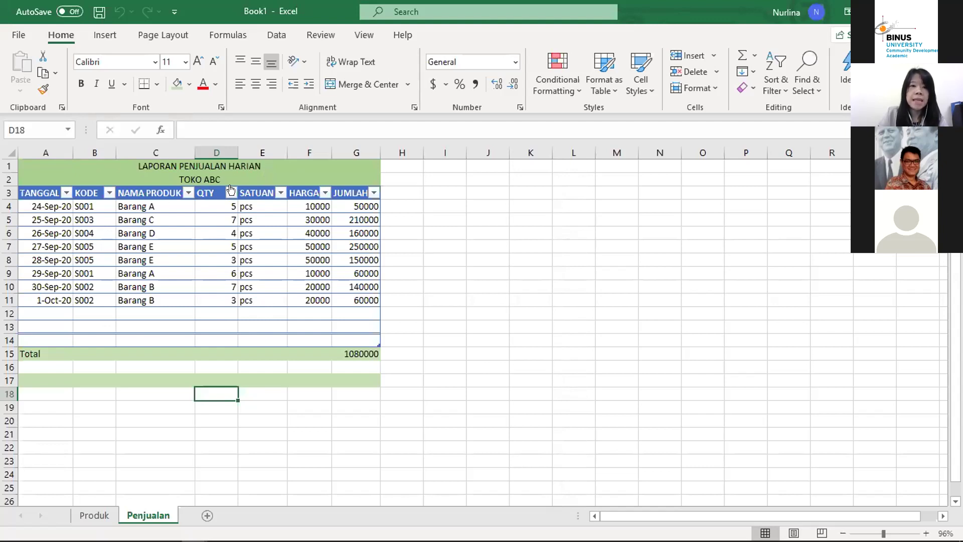
Step: Review the TANGGAL dates and the KODE product codes (S001, S003) at the top of the table
click(33, 192)
key(Down)
key(Up)
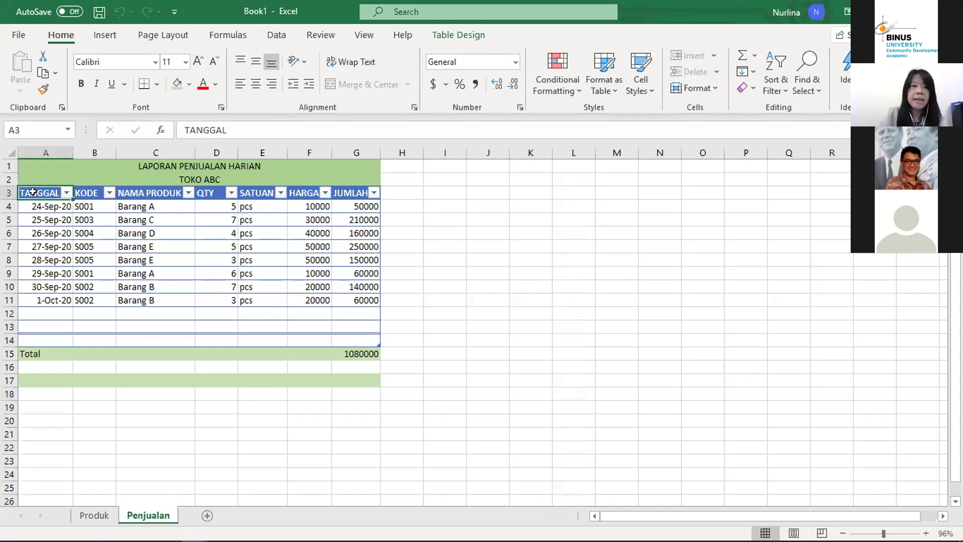
key(Up)
key(Up)
key(Down)
key(Down)
key(Down)
key(Down)
key(Down)
key(Down)
key(Down)
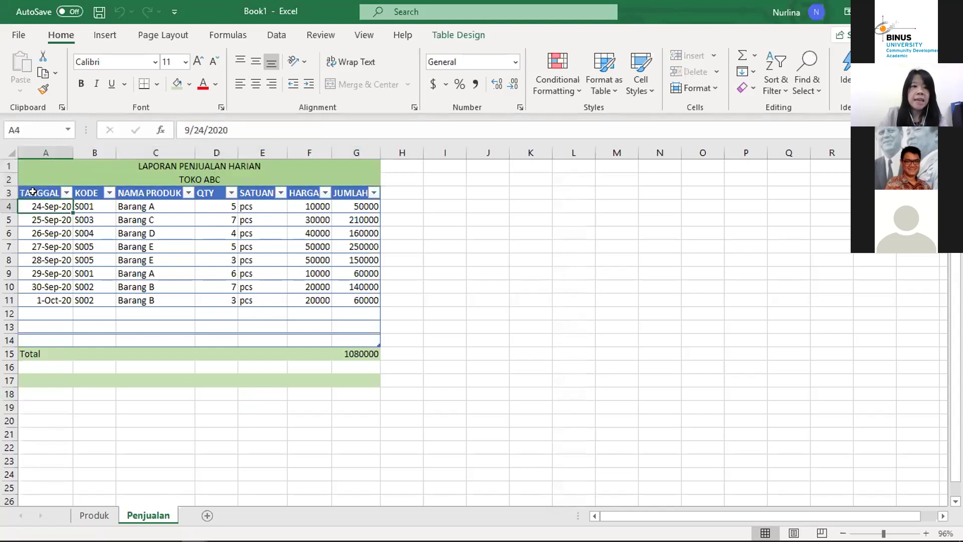
key(Down)
key(Down)
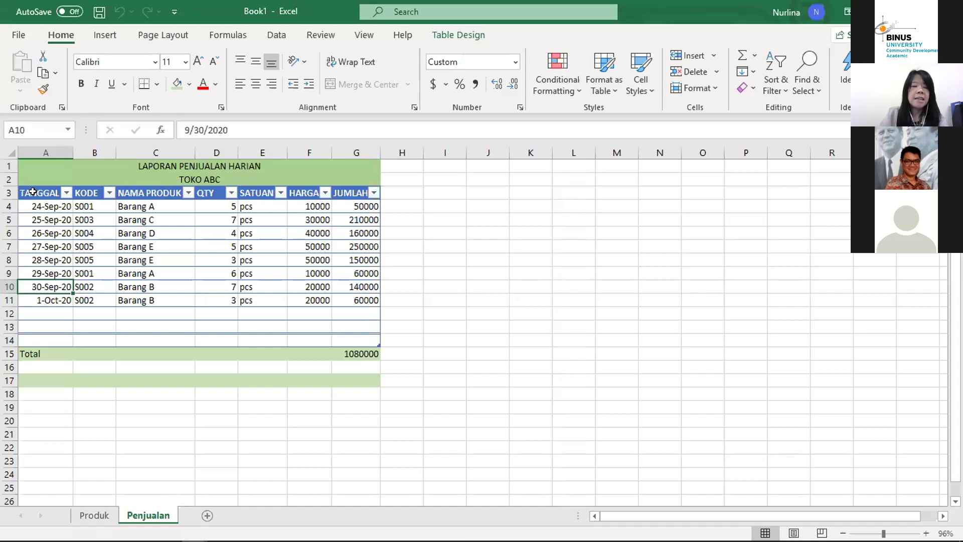
key(Up)
key(Up)
key(Up)
key(Up)
key(Up)
key(Up)
key(Up)
key(Right)
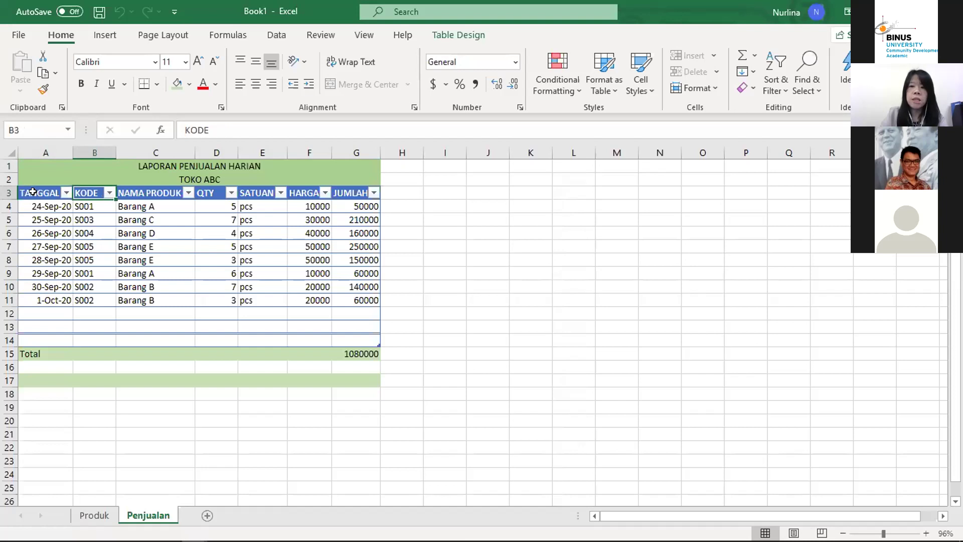
key(Down)
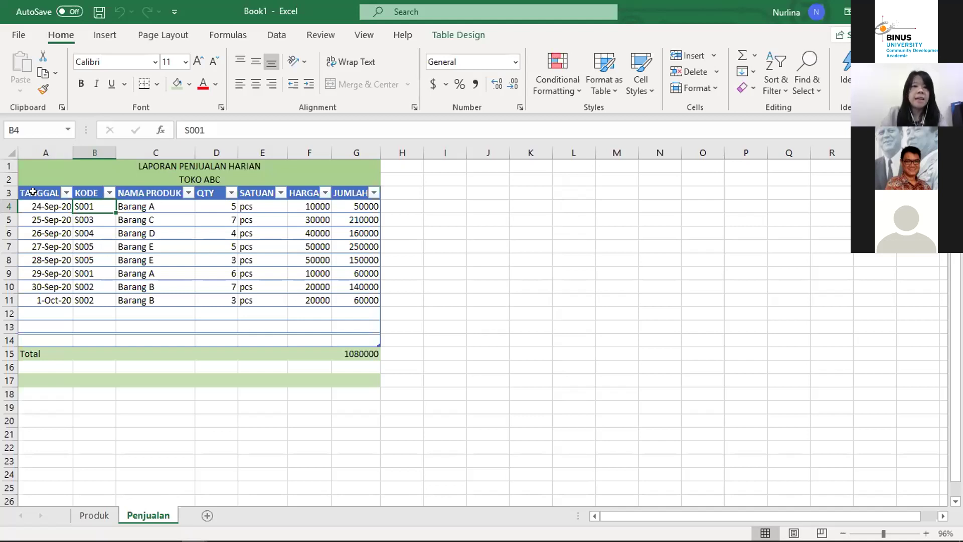
key(Down)
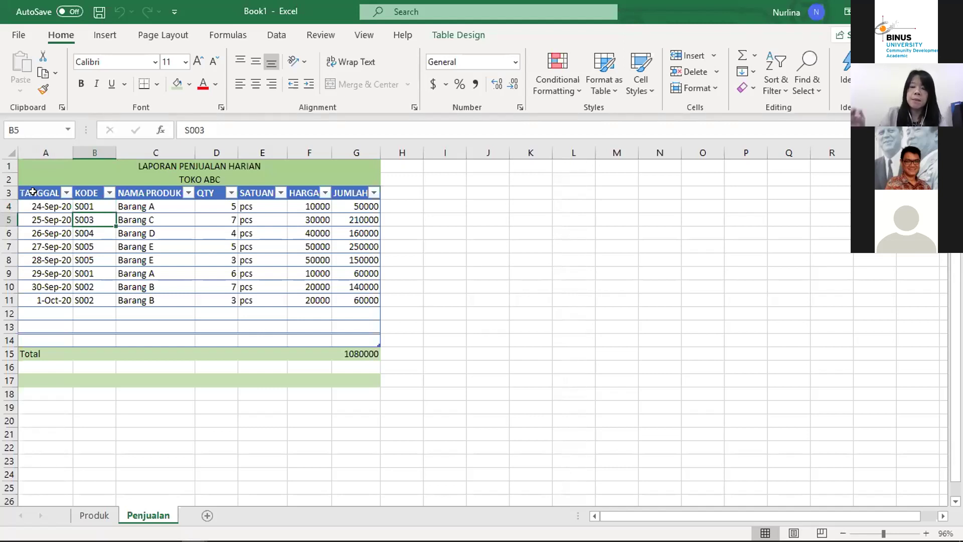
key(Down)
key(Up)
key(Up)
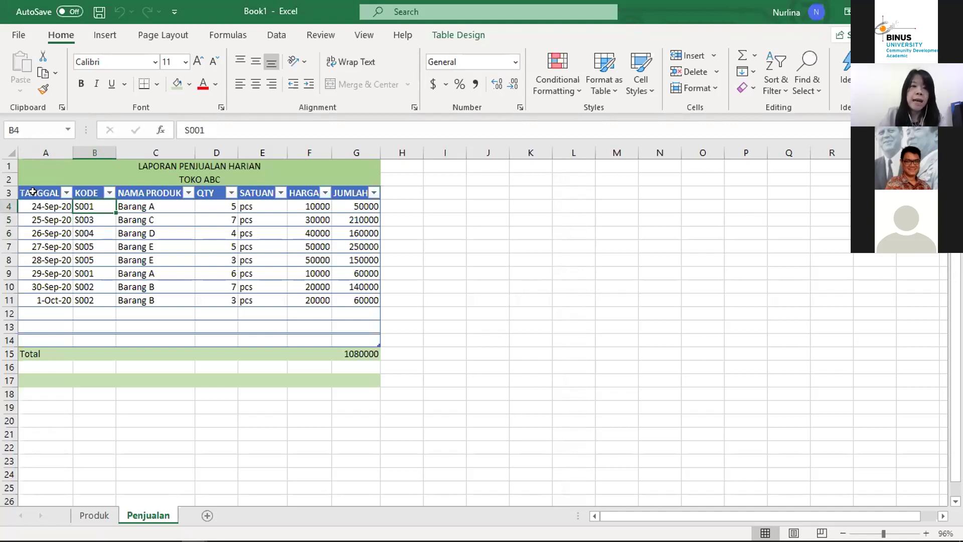
key(Up)
key(Down)
key(Up)
key(Down)
key(Up)
Step: Inspect the lookup formulas behind the NAMA PRODUK entries
key(Right)
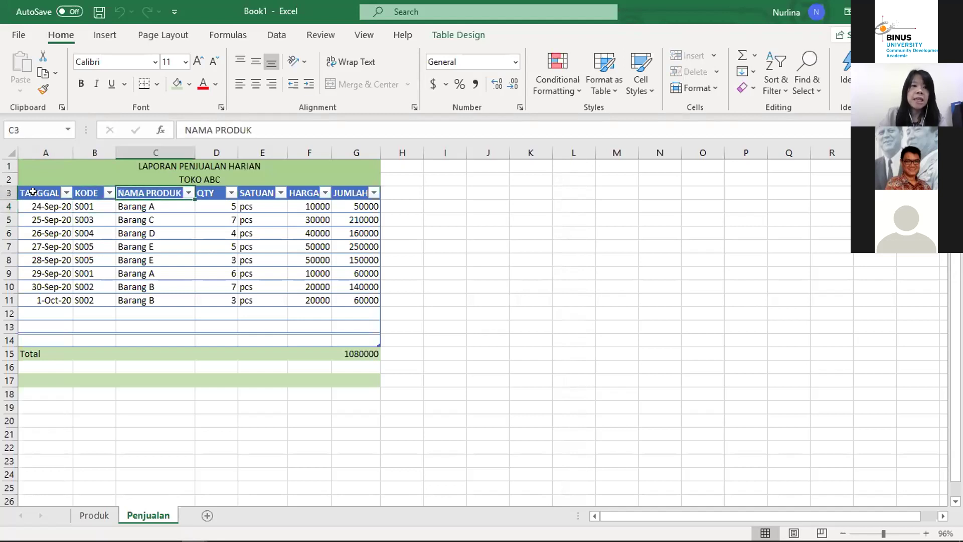
key(Left)
key(Right)
key(Down)
key(Up)
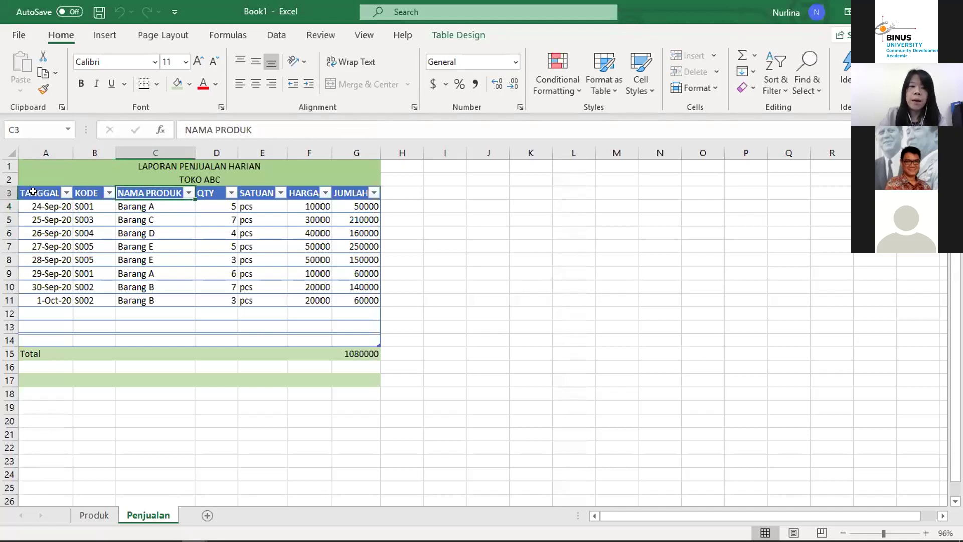
key(Down)
key(Down)
key(Down)
key(Up)
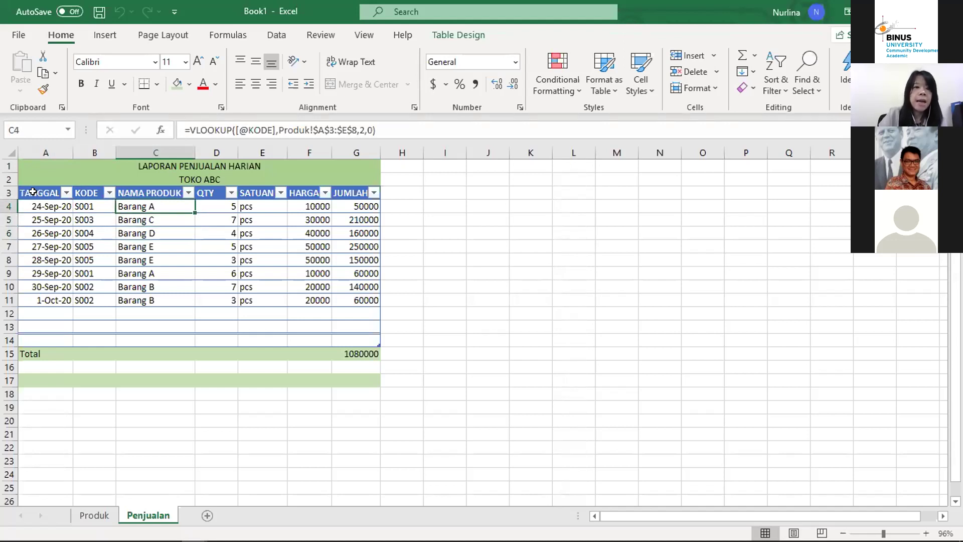
key(Up)
key(Down)
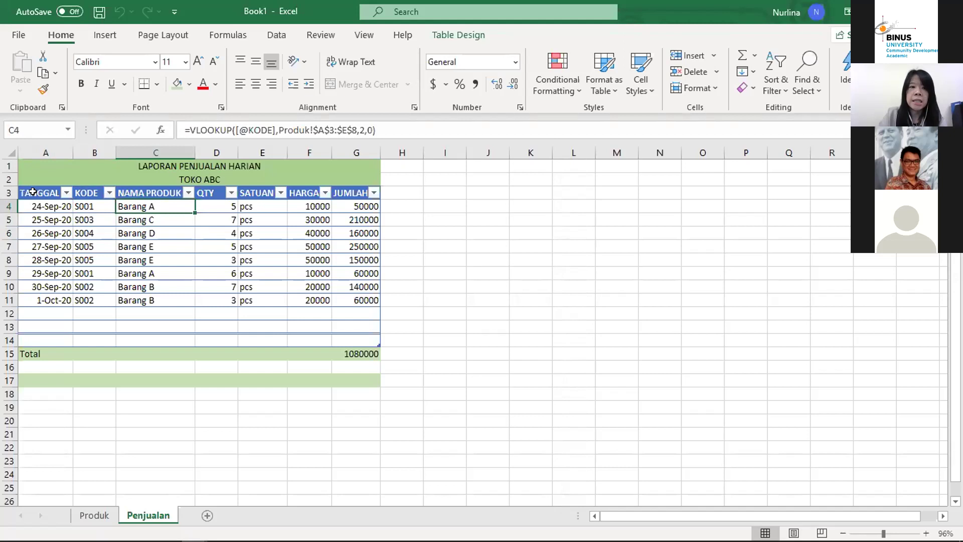
key(Up)
Step: Check the QTY values, starting with the first quantity of 5
key(Right)
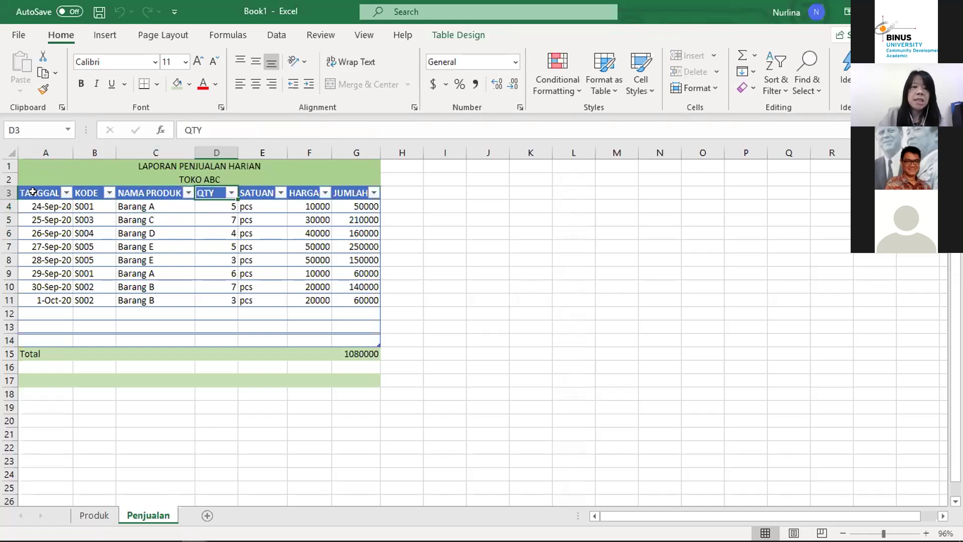
key(Down)
key(Down)
key(Down)
key(Down)
key(Up)
key(Up)
key(Up)
key(Up)
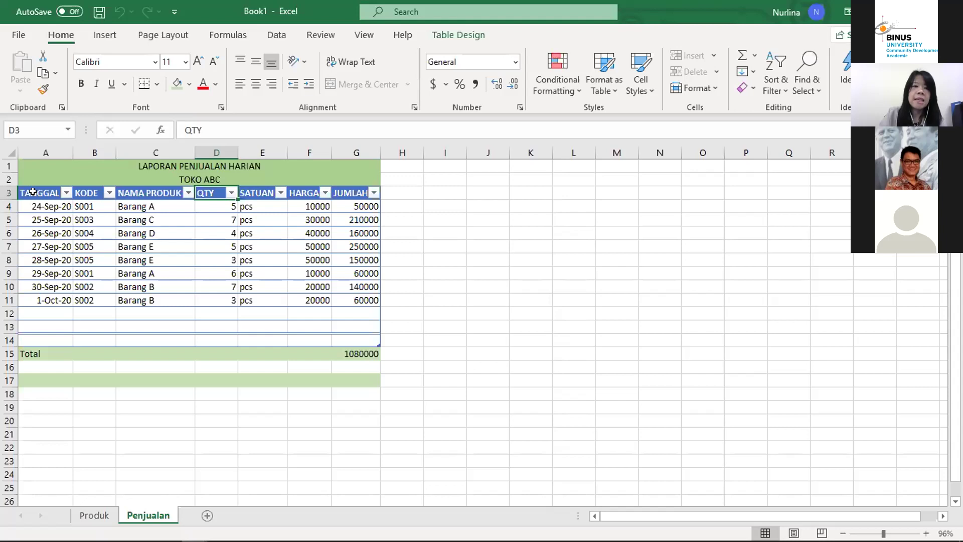
key(Down)
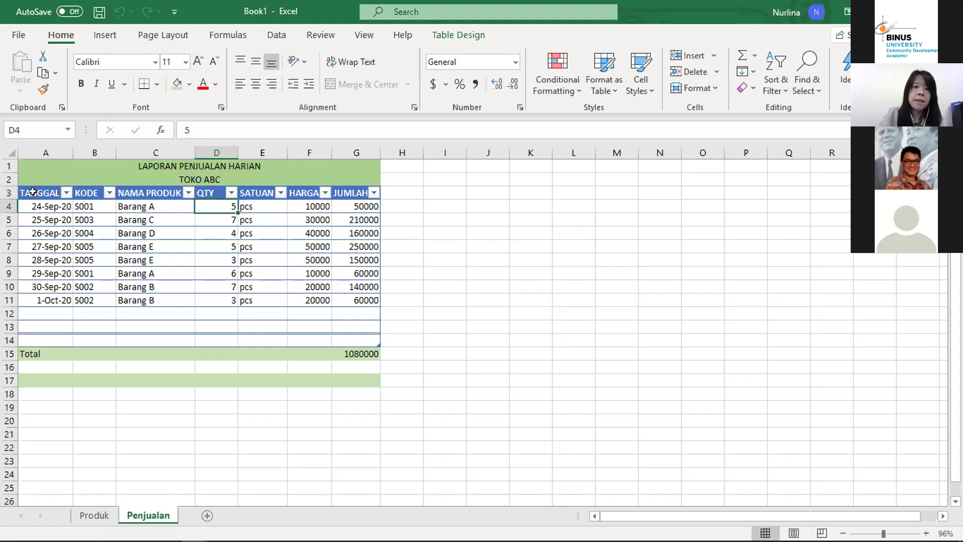
key(Down)
key(Down)
key(Up)
key(Up)
Step: Inspect the SATUAN lookup formulas in the first rows
key(Up)
key(Right)
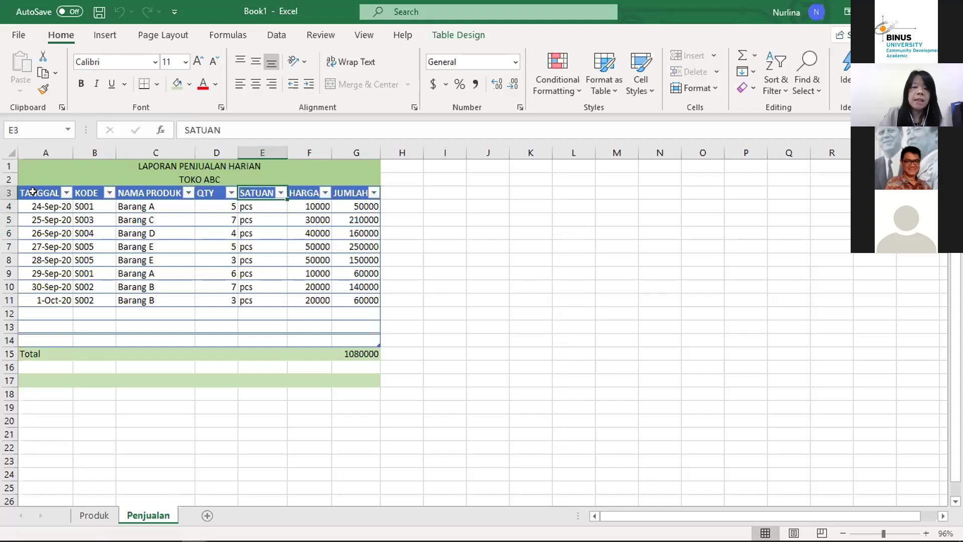
key(Down)
key(Down)
key(Down)
key(Up)
key(Up)
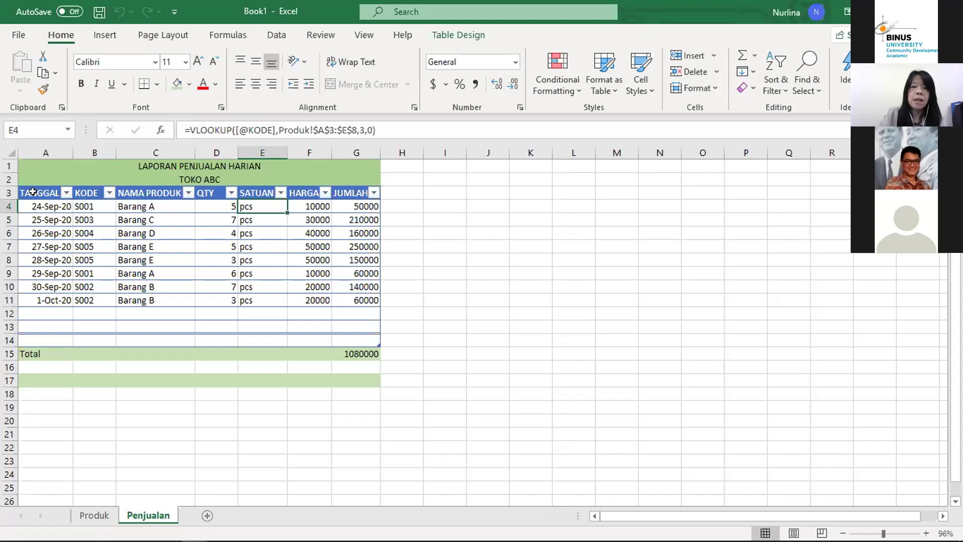
key(Down)
key(Up)
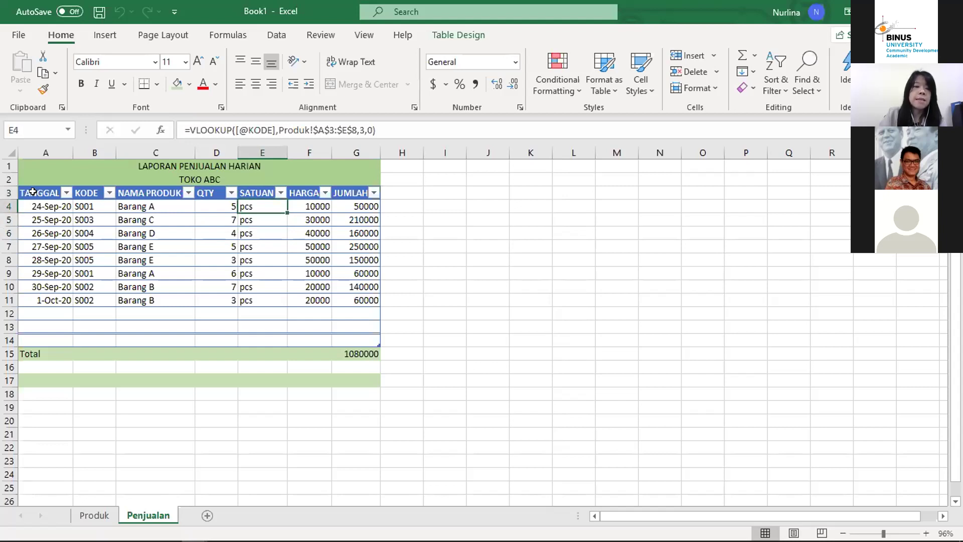
key(Up)
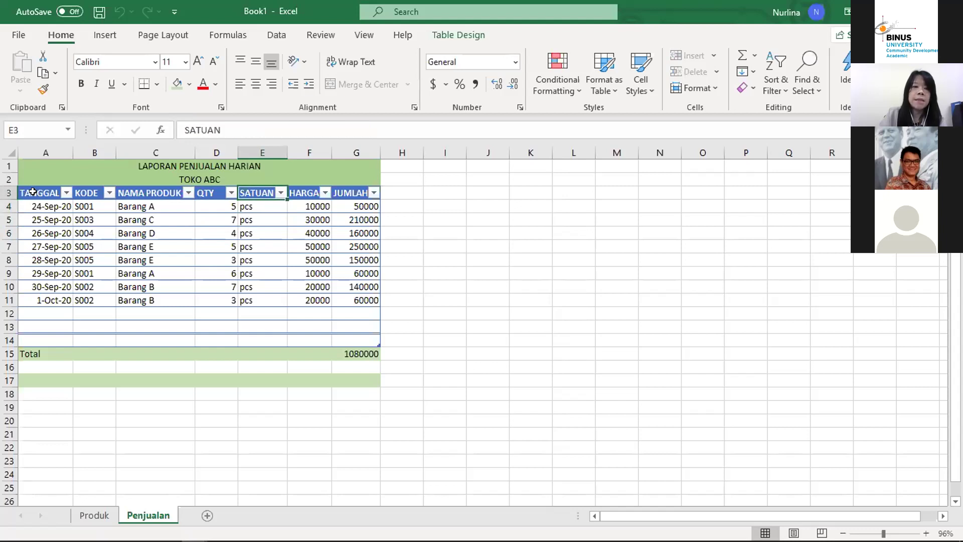
key(Down)
key(Down)
key(Up)
key(Up)
key(Down)
key(Down)
key(Up)
key(Up)
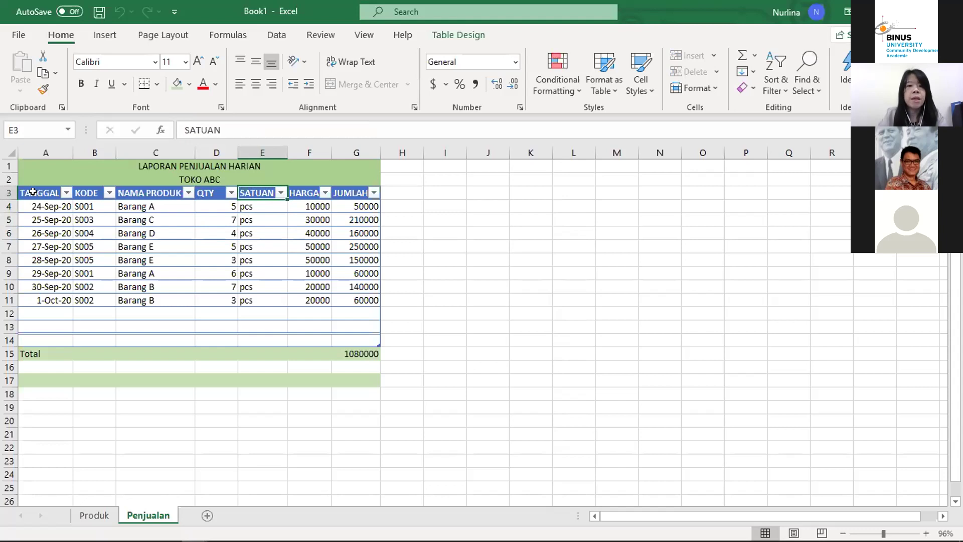
Step: Inspect the HARGA price lookup formula for Barang C
key(Right)
key(Down)
key(Down)
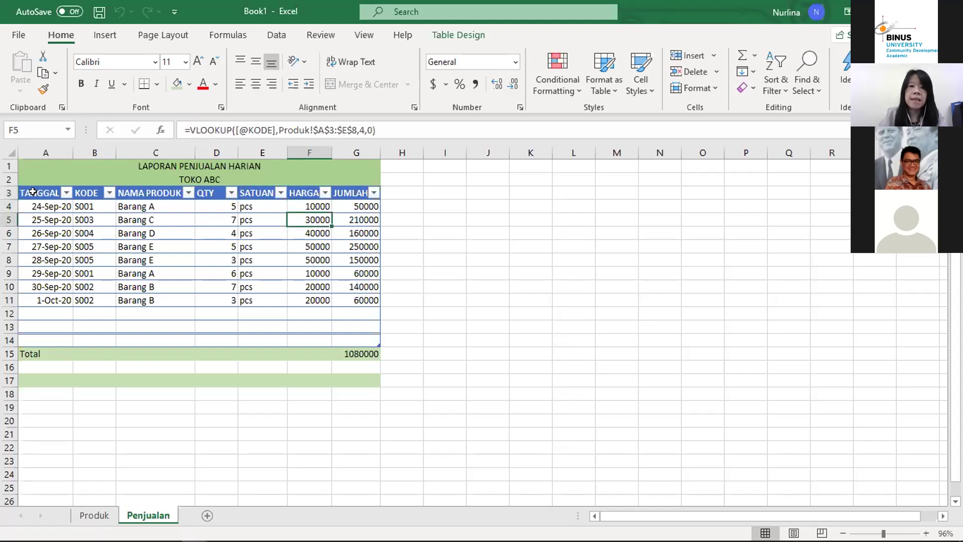
key(Up)
key(Up)
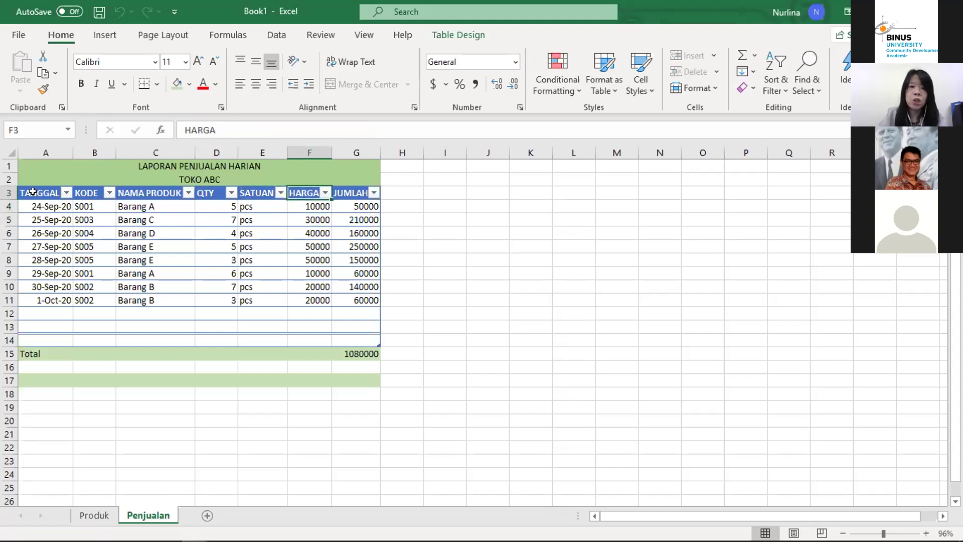
key(Down)
key(Down)
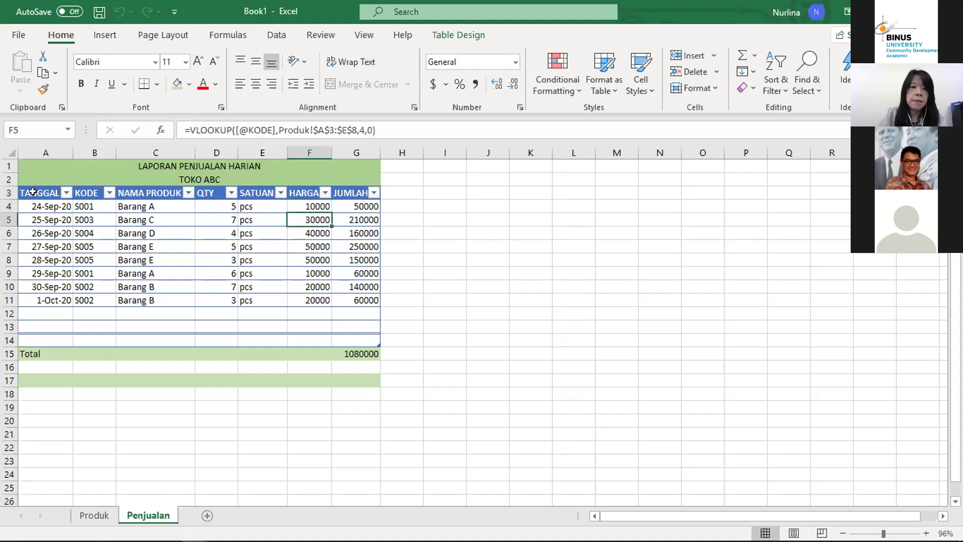
key(Up)
key(Up)
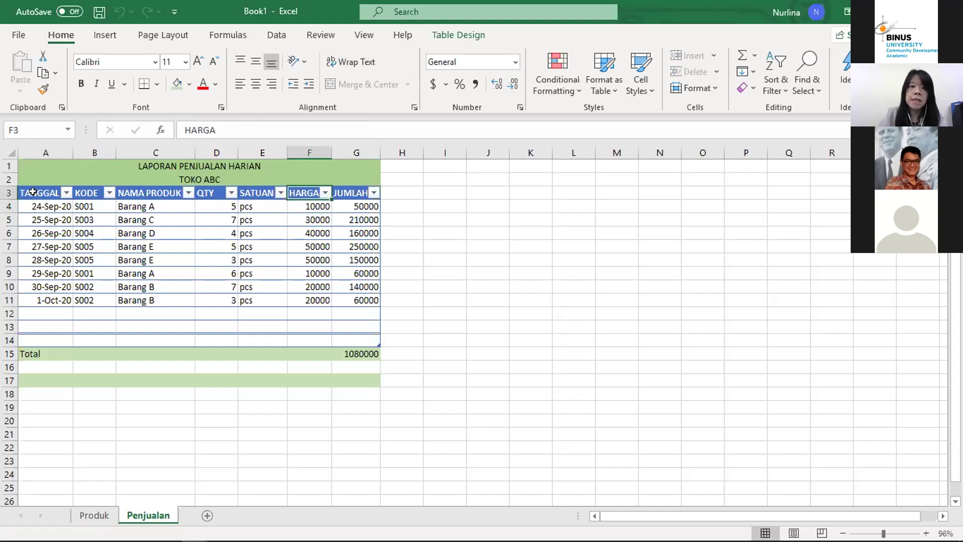
Step: Inspect the JUMLAH formula multiplying QTY by HARGA in row 4 and below
key(Right)
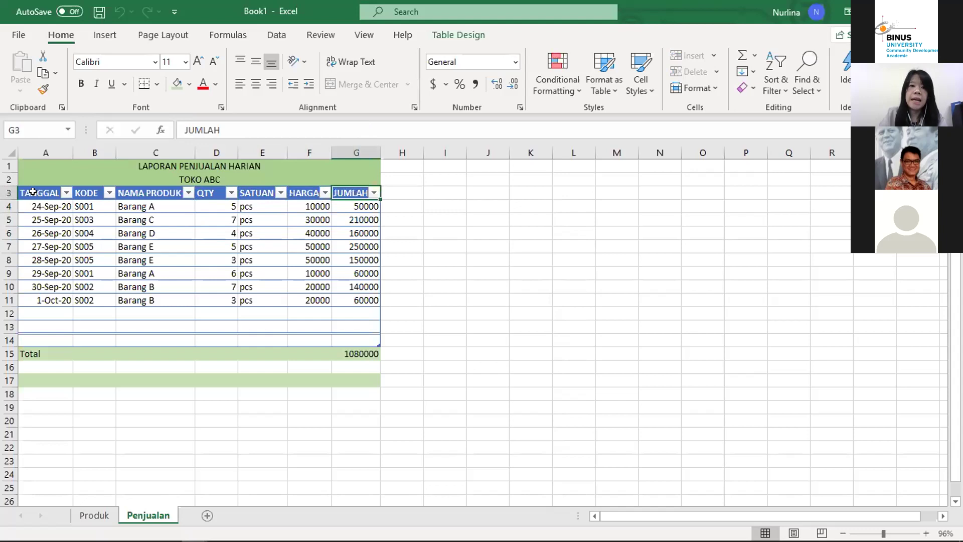
key(Left)
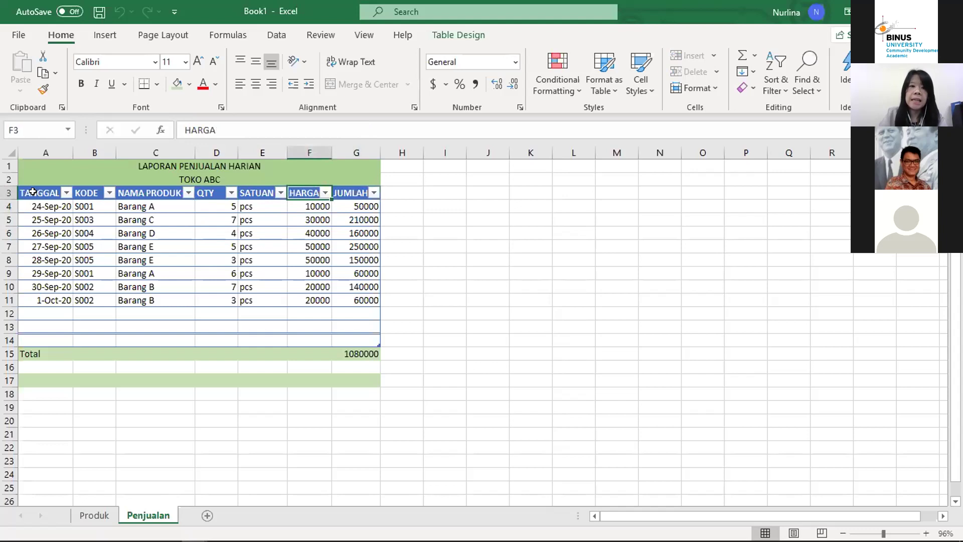
key(Left)
key(Left)
key(Down)
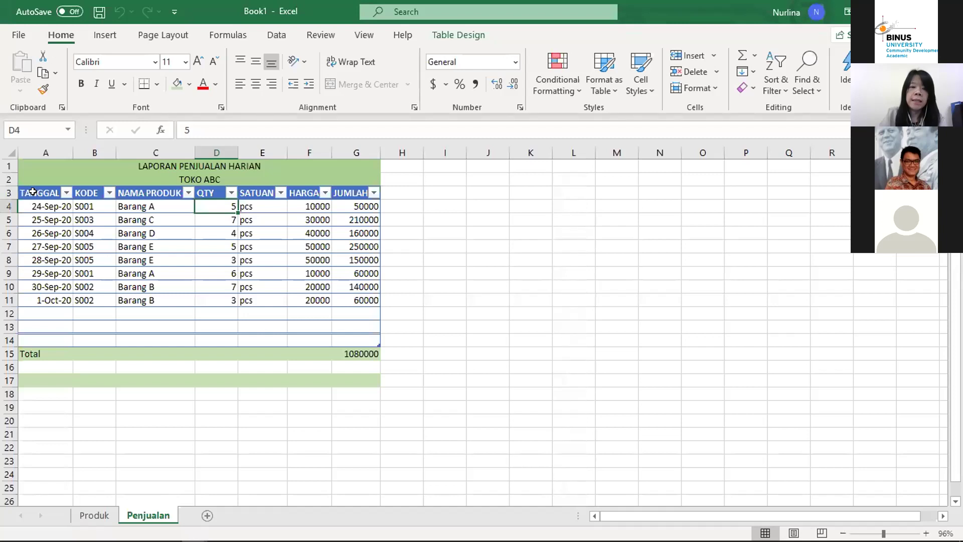
key(Right)
key(Right)
key(Right)
key(Up)
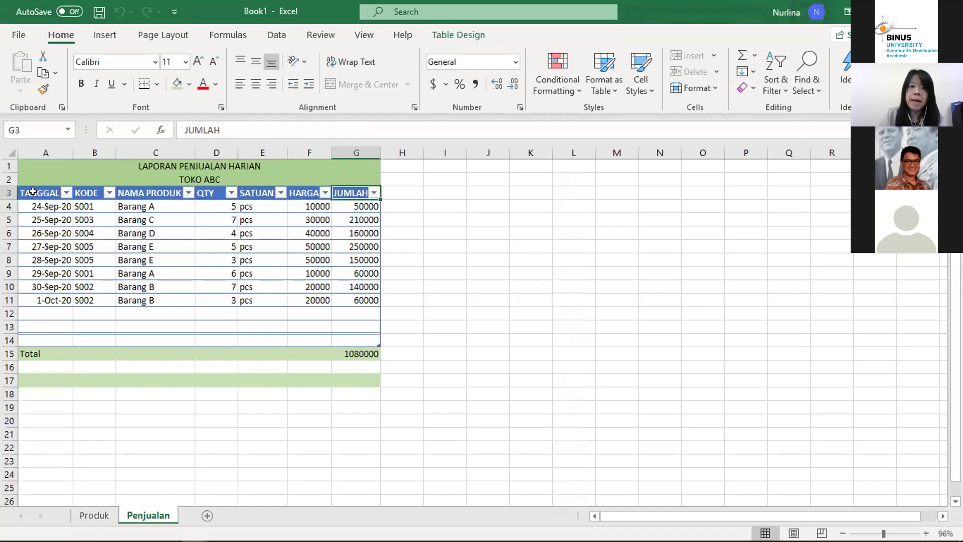
key(Down)
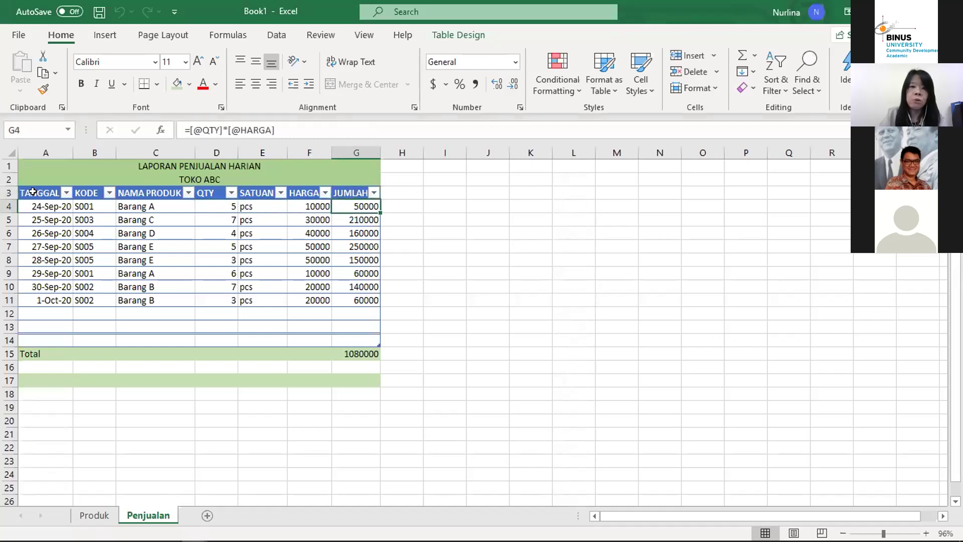
key(Up)
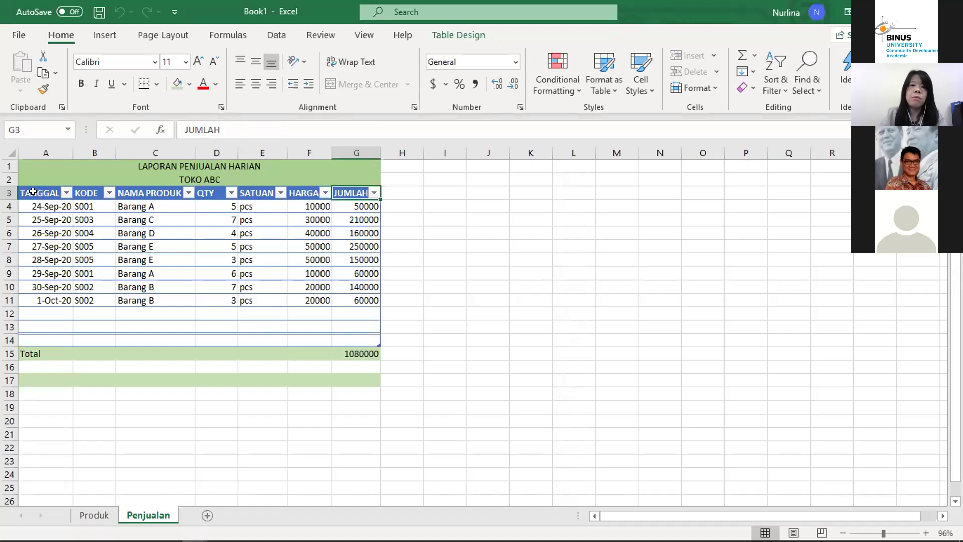
key(Down)
key(Up)
key(Down)
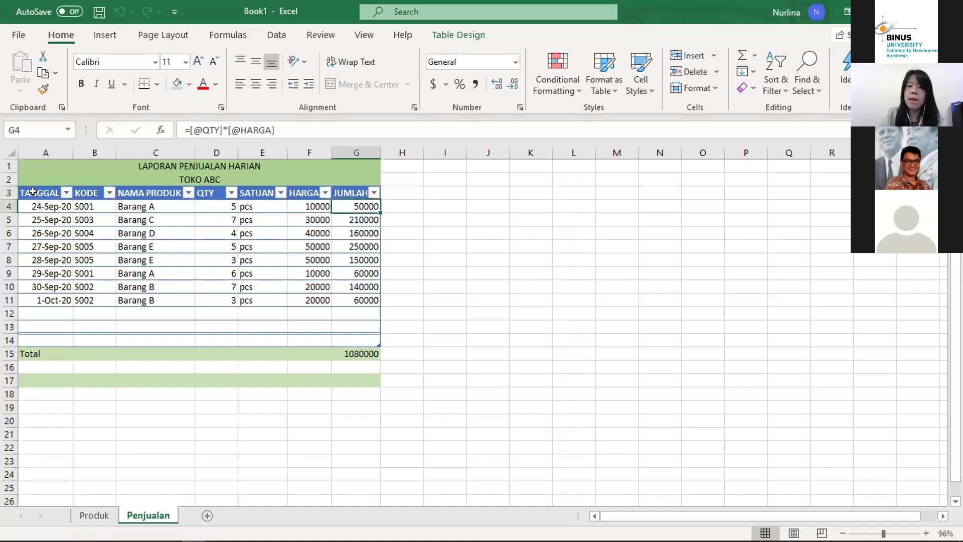
key(Up)
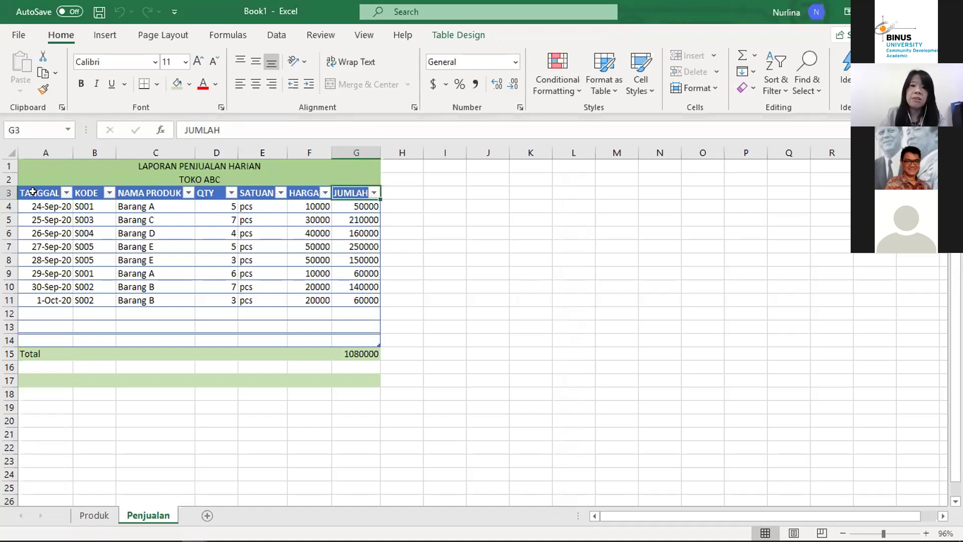
key(Down)
key(Down)
key(Down)
key(Down)
key(Down)
key(Down)
key(Up)
key(Up)
key(Up)
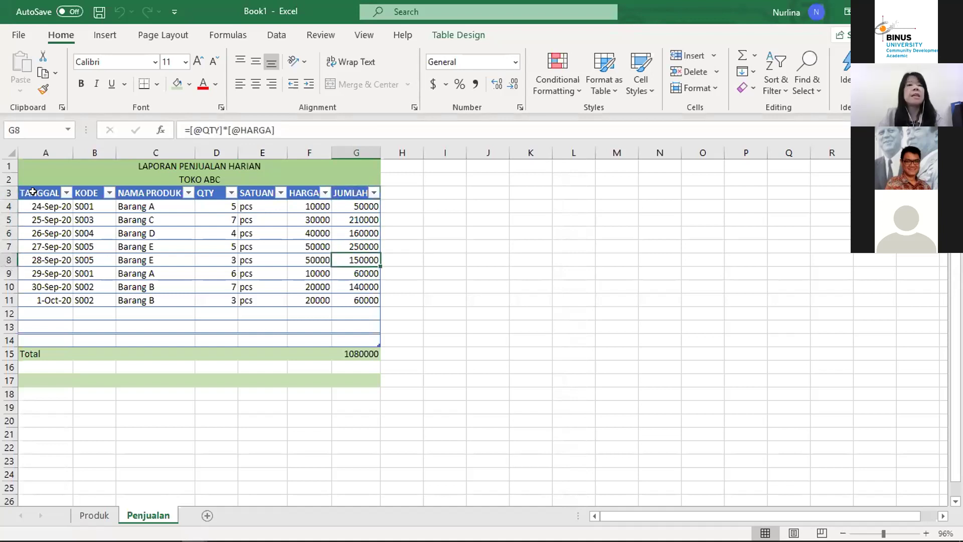
key(Left)
key(Left)
key(Left)
key(Left)
key(Left)
key(Left)
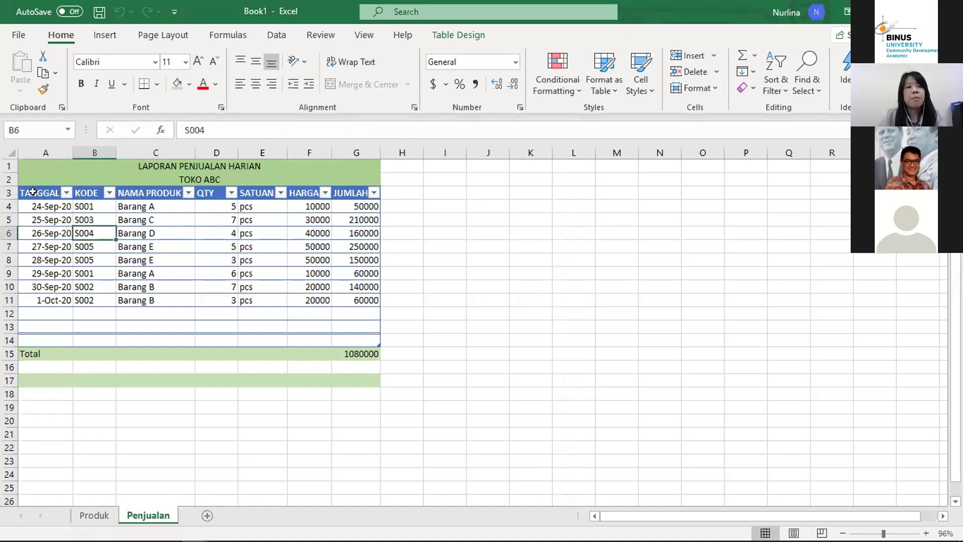
Step: Compare row 4's NAMA PRODUK VLOOKUP (column 2) with its SATUAN VLOOKUP (column 3)
key(Up)
key(Up)
key(Up)
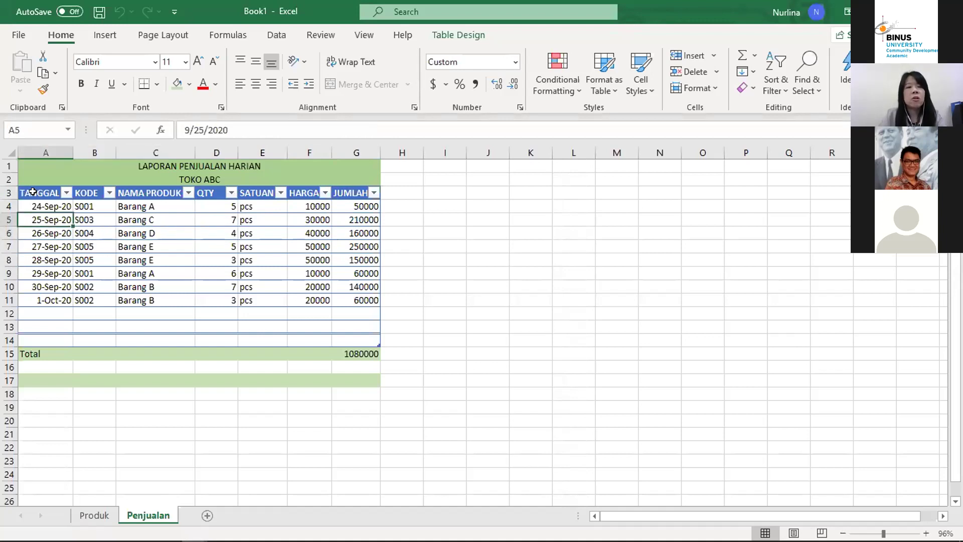
key(Down)
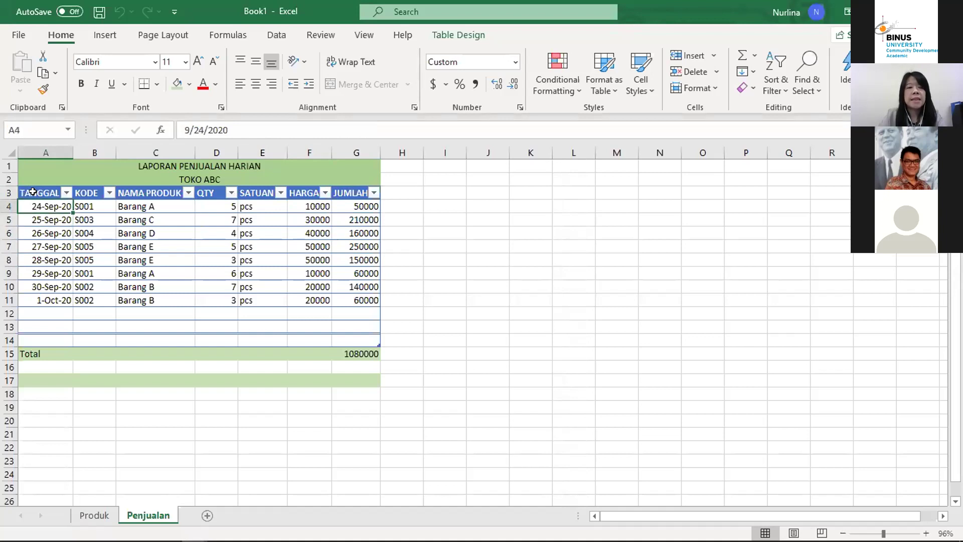
key(Right)
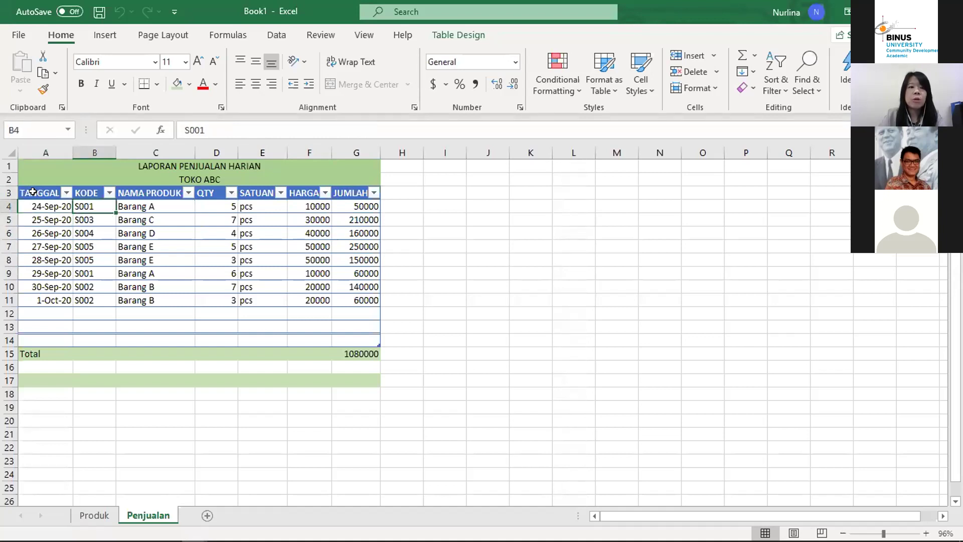
key(Right)
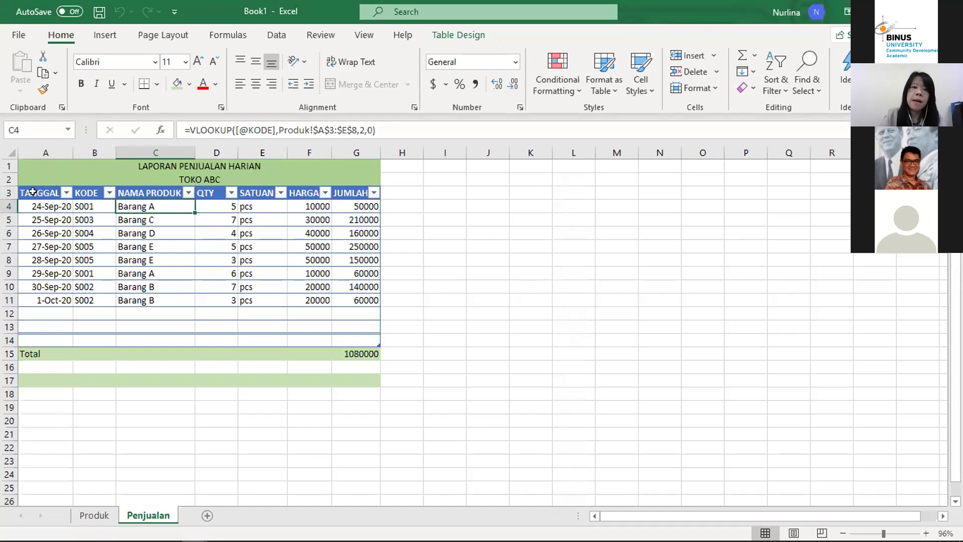
key(Left)
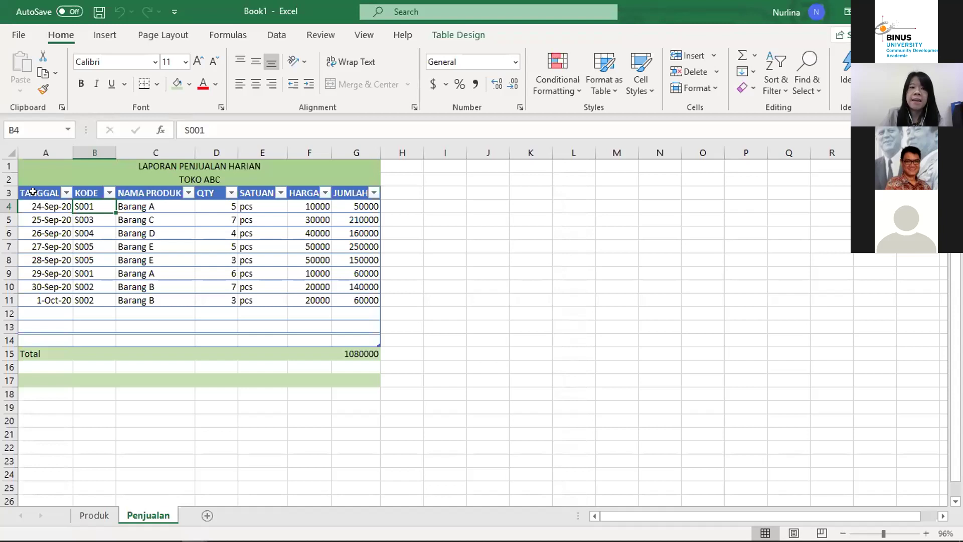
key(Right)
key(Right)
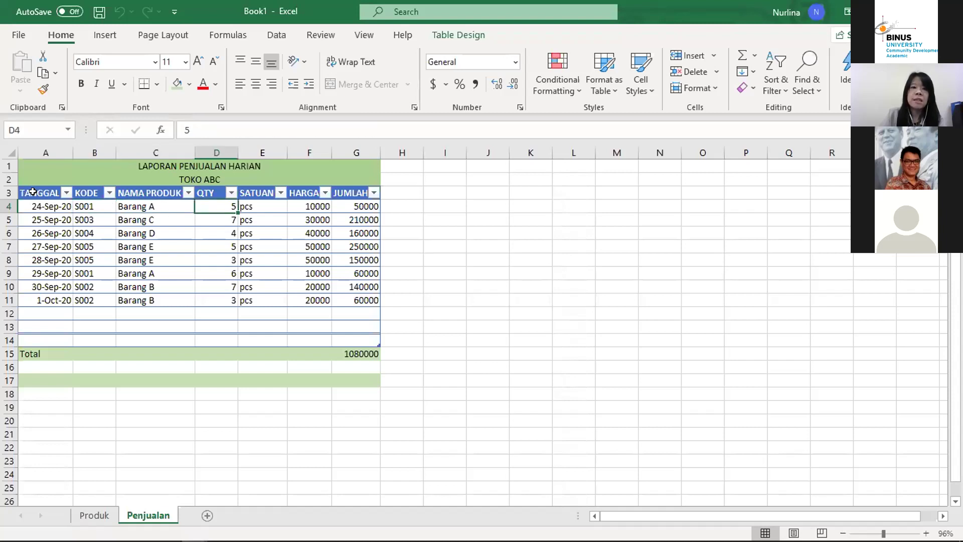
key(Right)
key(Left)
key(Right)
key(Left)
key(Left)
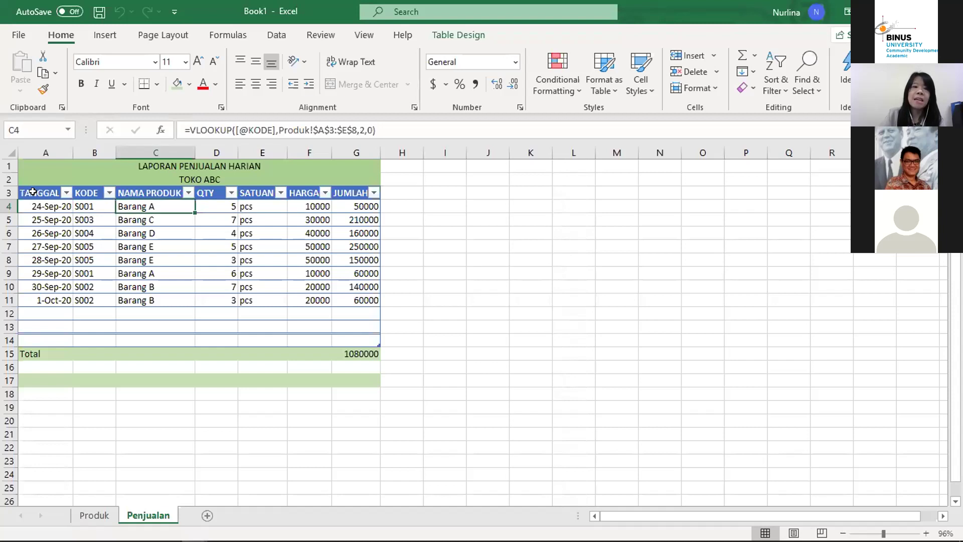
key(Right)
key(Right)
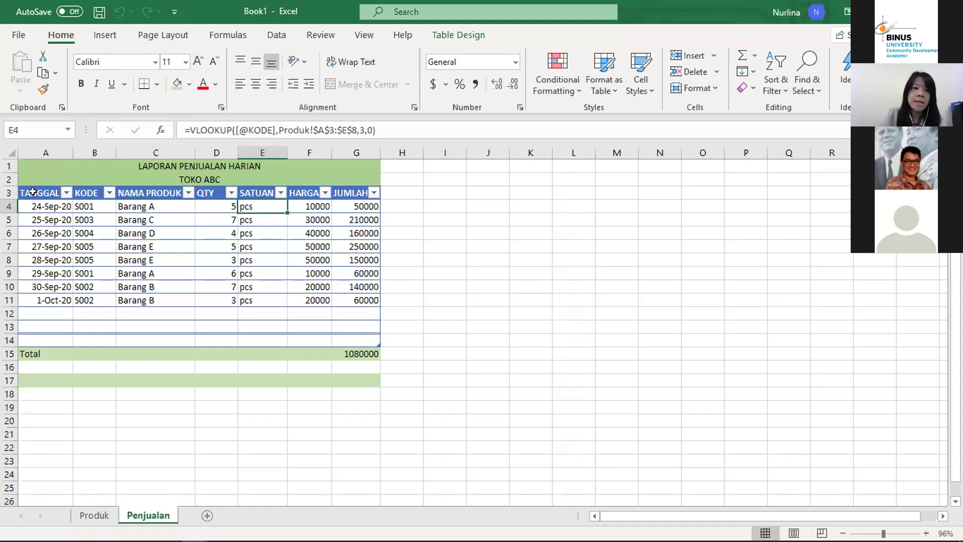
key(Left)
key(Left)
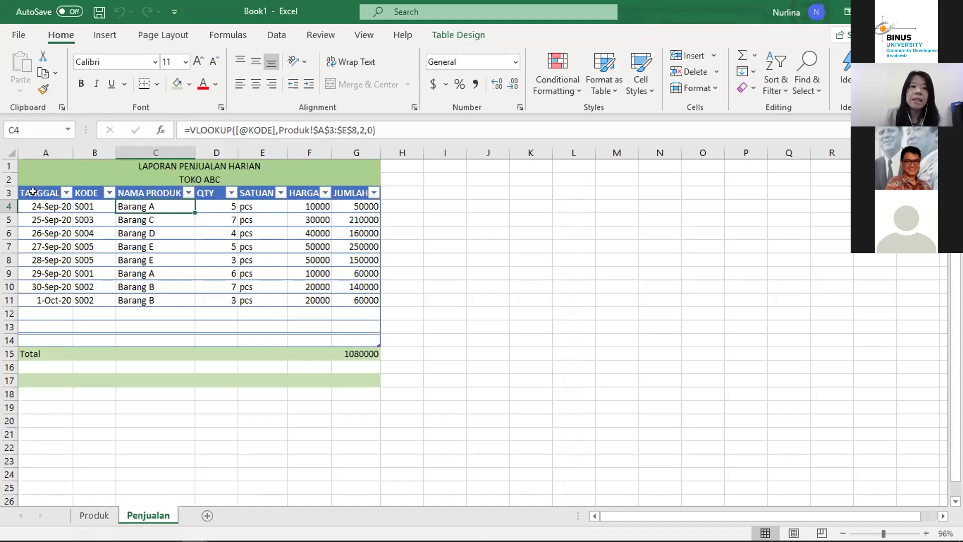
key(Right)
key(Right)
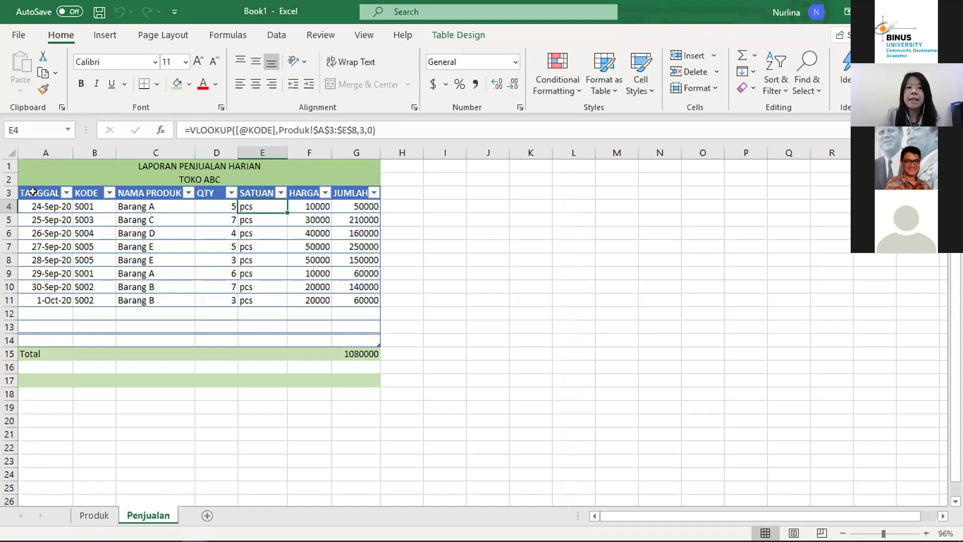
key(Up)
key(Down)
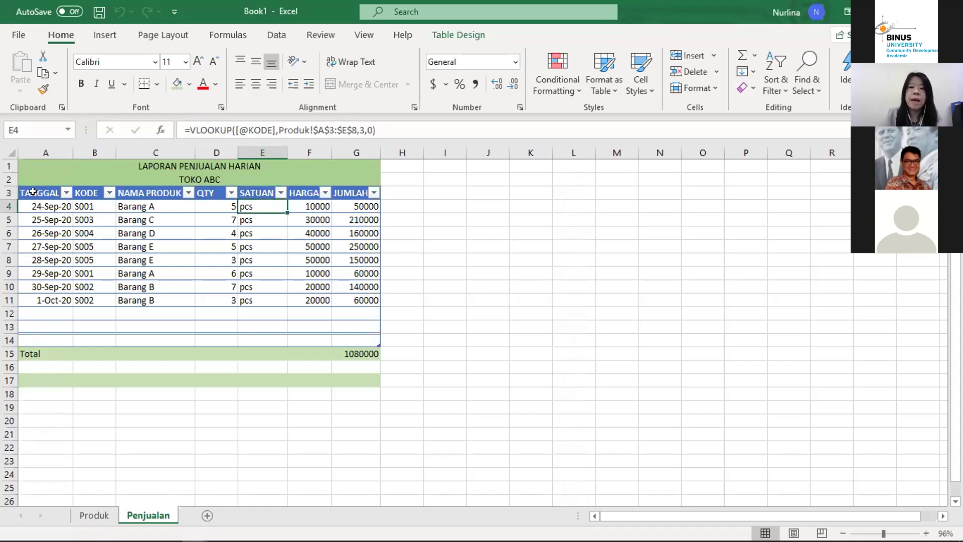
key(Left)
key(Left)
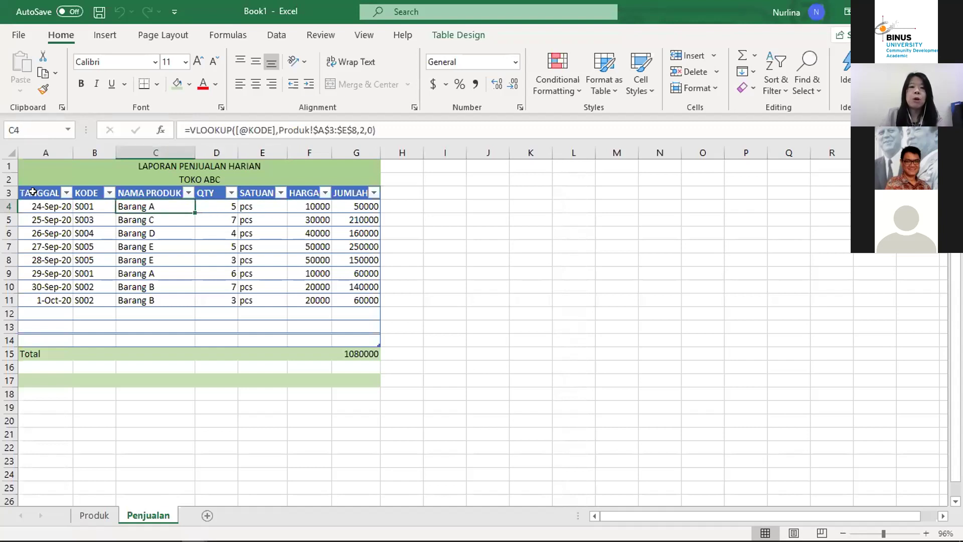
key(Right)
key(Right)
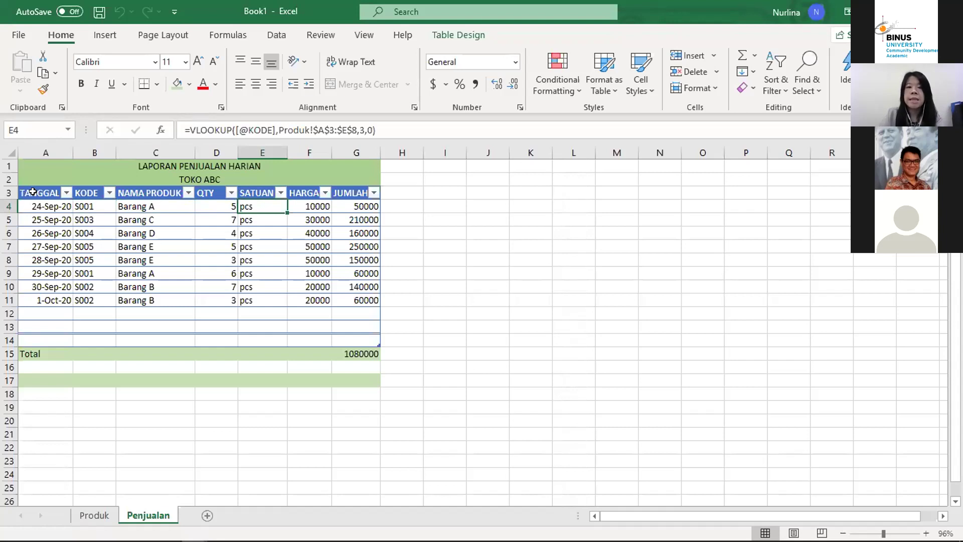
Step: Examine the HARGA lookup formula using column 4 in the first rows
key(Down)
key(Up)
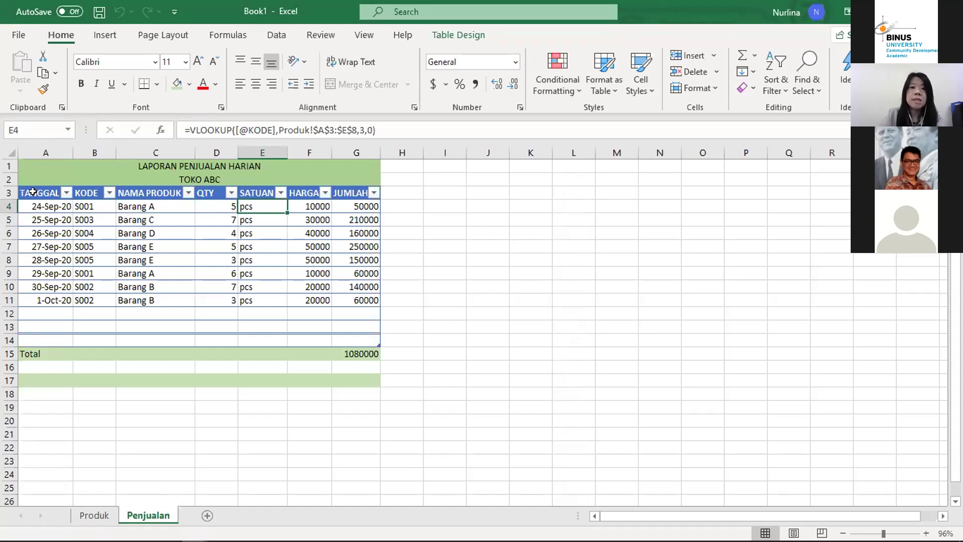
key(Up)
key(Down)
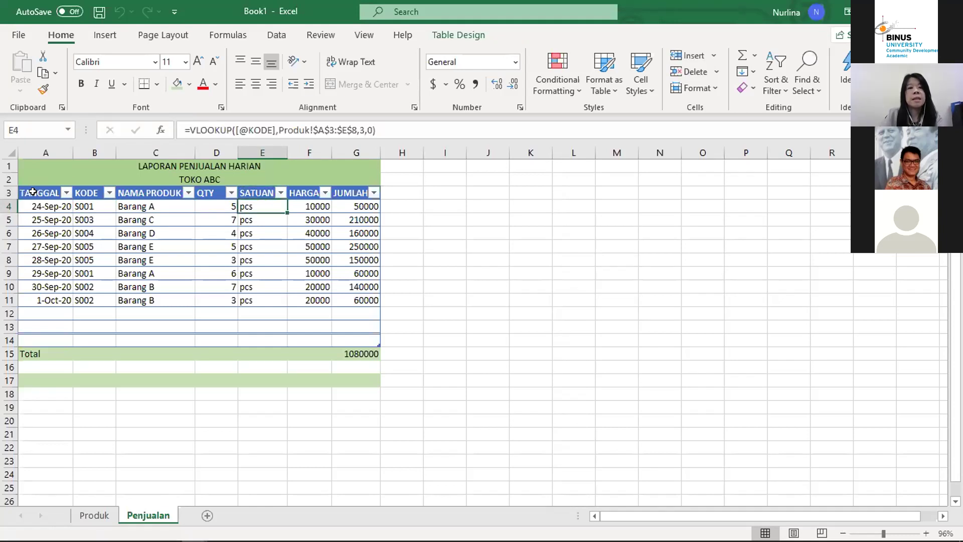
key(Up)
key(Down)
key(Right)
key(Up)
key(Down)
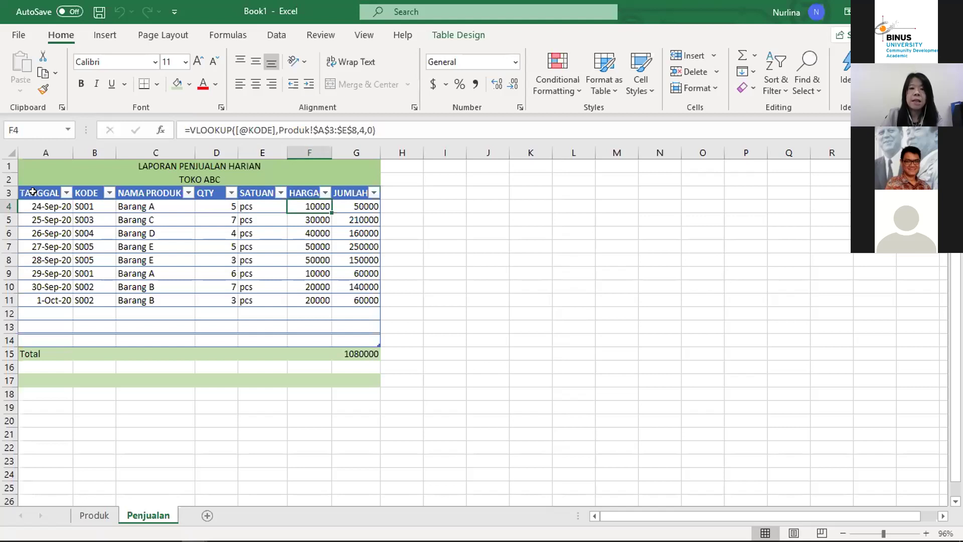
key(Down)
key(Up)
key(Down)
key(Up)
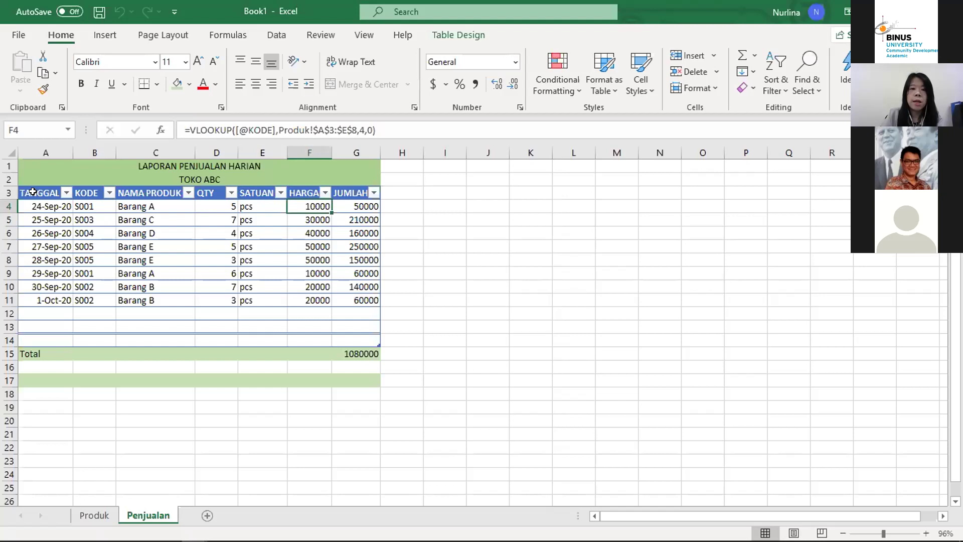
key(Down)
key(Up)
Step: Compare the SATUAN (column 3) and HARGA (column 4) lookups across row 4
key(Left)
key(Left)
key(Left)
key(Left)
key(Up)
key(Down)
key(Right)
key(Up)
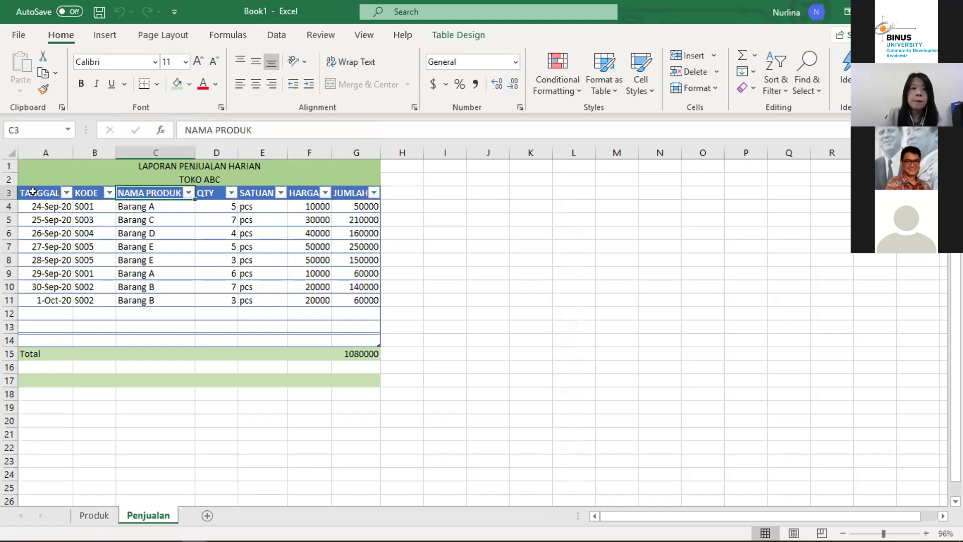
key(Right)
key(Right)
key(Down)
key(Up)
key(Right)
key(Down)
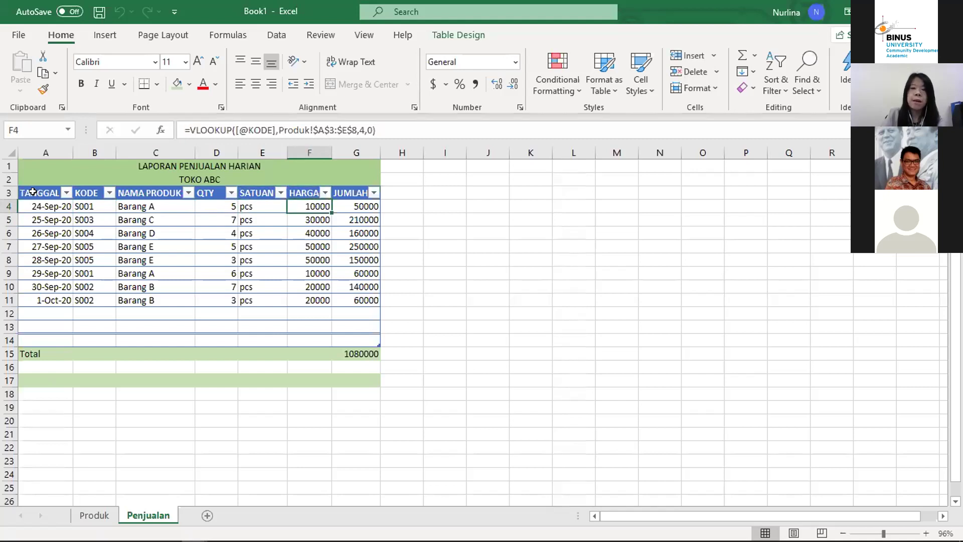
key(Left)
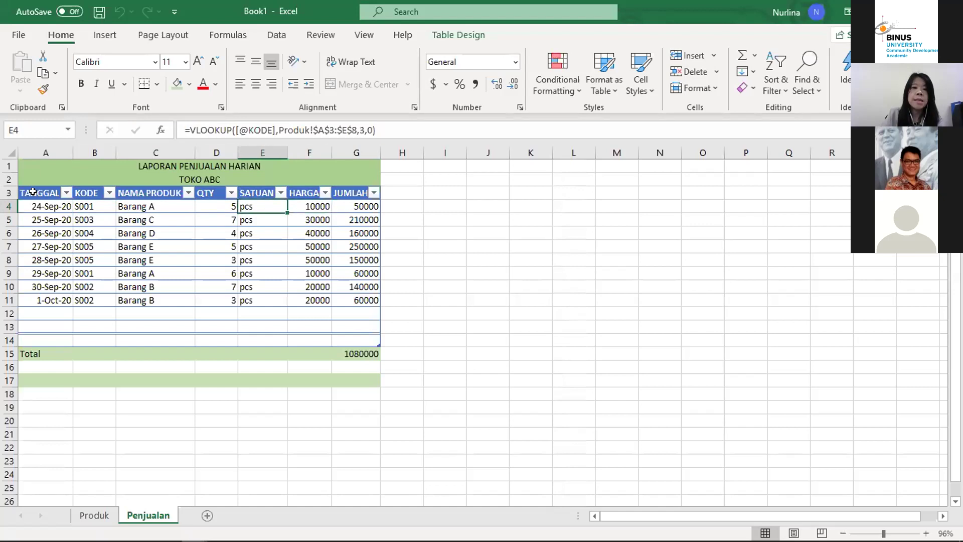
key(Right)
key(Left)
key(Left)
key(Up)
key(Down)
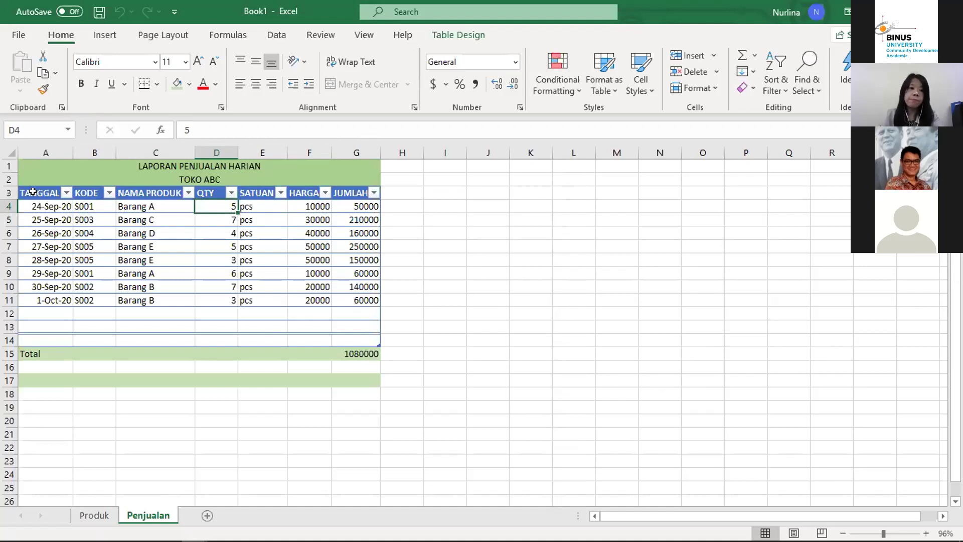
Step: Review row 4 again from the date 9/24/2020 through to the JUMLAH formula
key(Left)
key(Left)
key(Left)
key(Up)
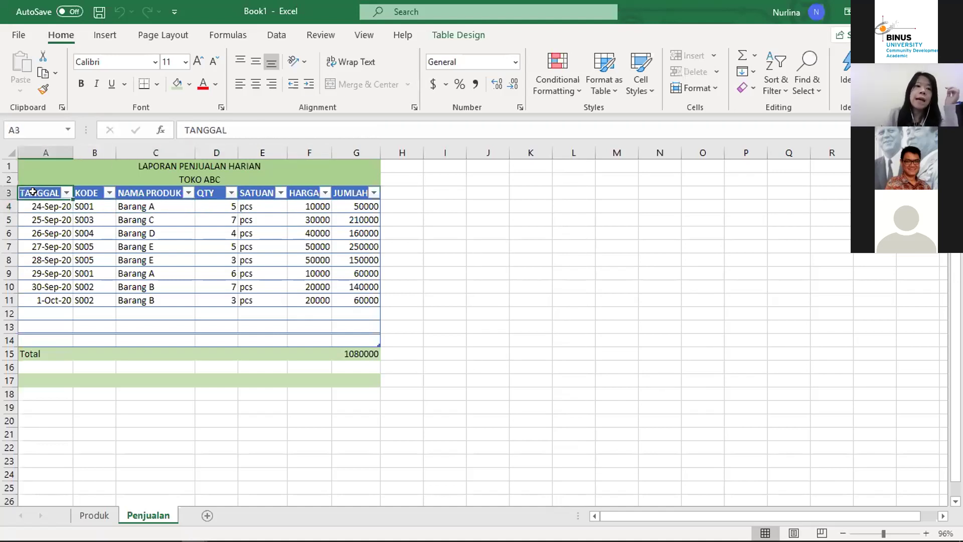
key(Down)
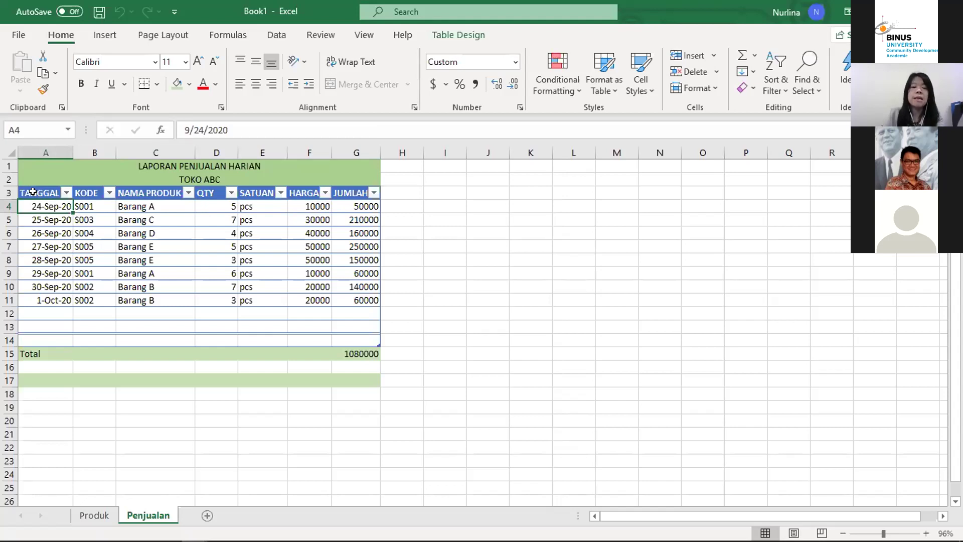
key(Down)
key(Up)
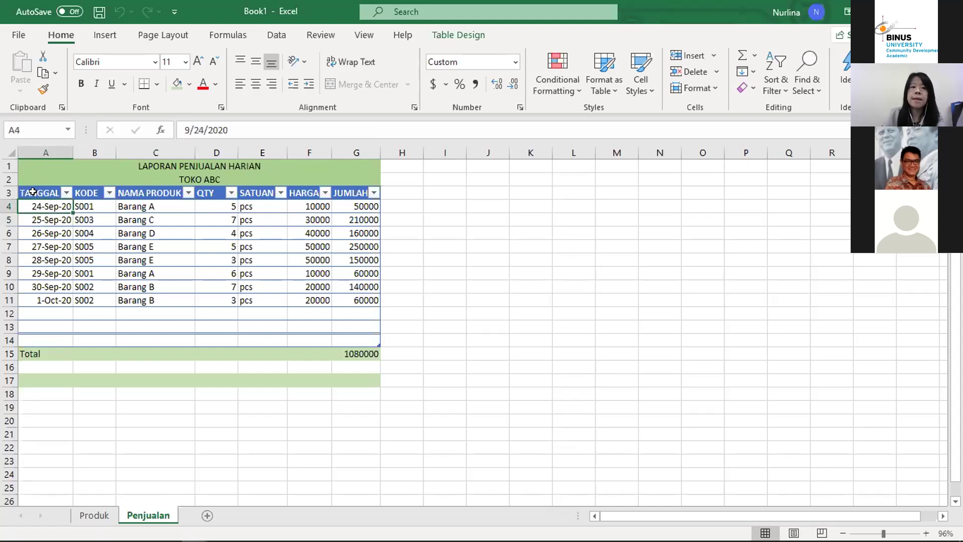
key(Right)
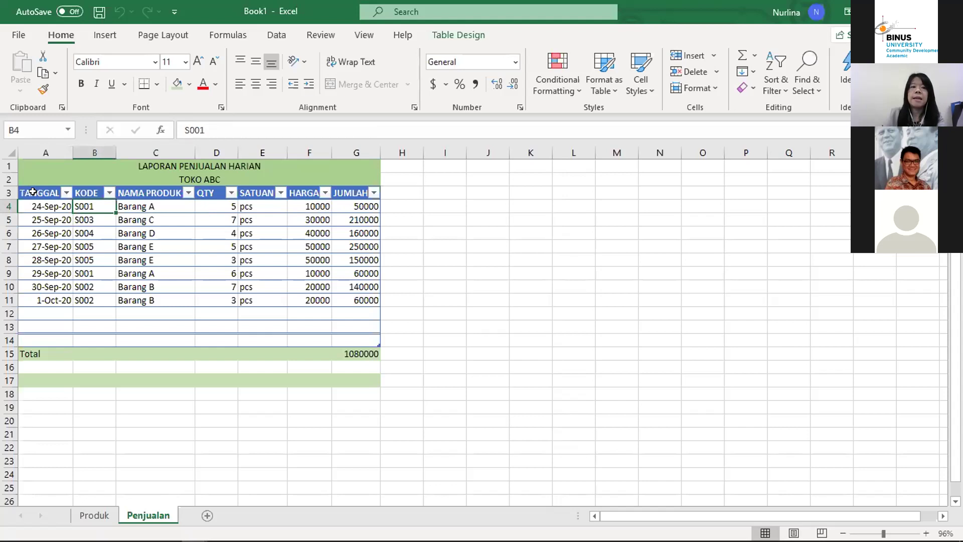
key(Up)
key(Down)
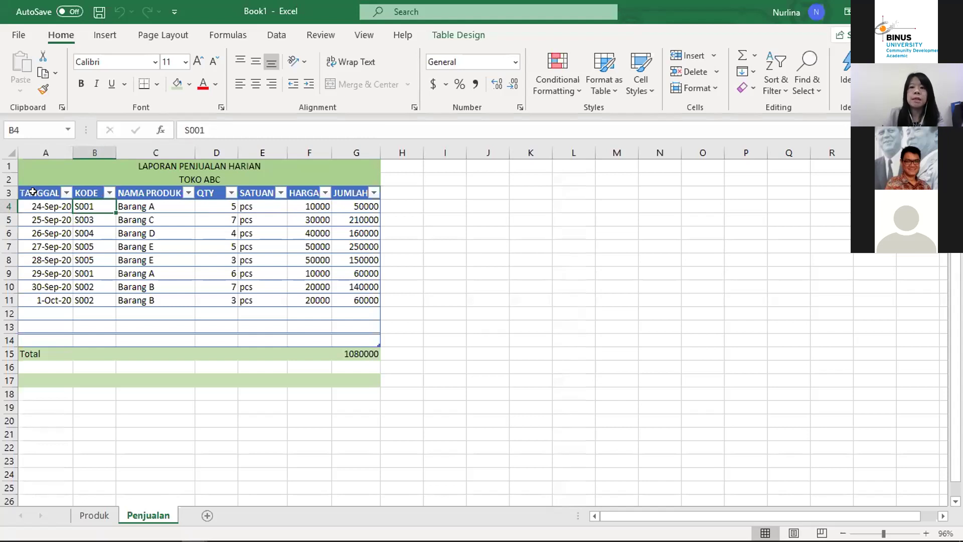
key(Right)
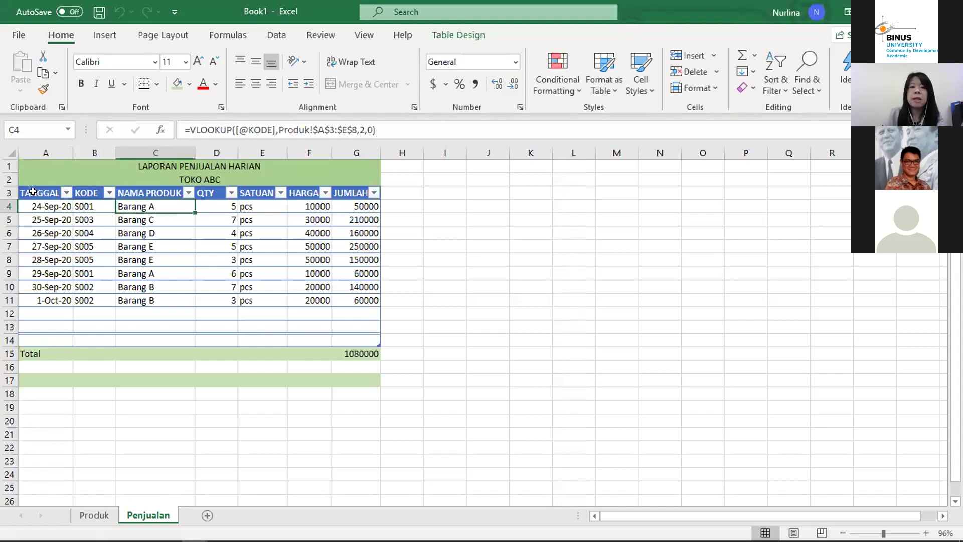
key(Right)
key(Right)
key(Right)
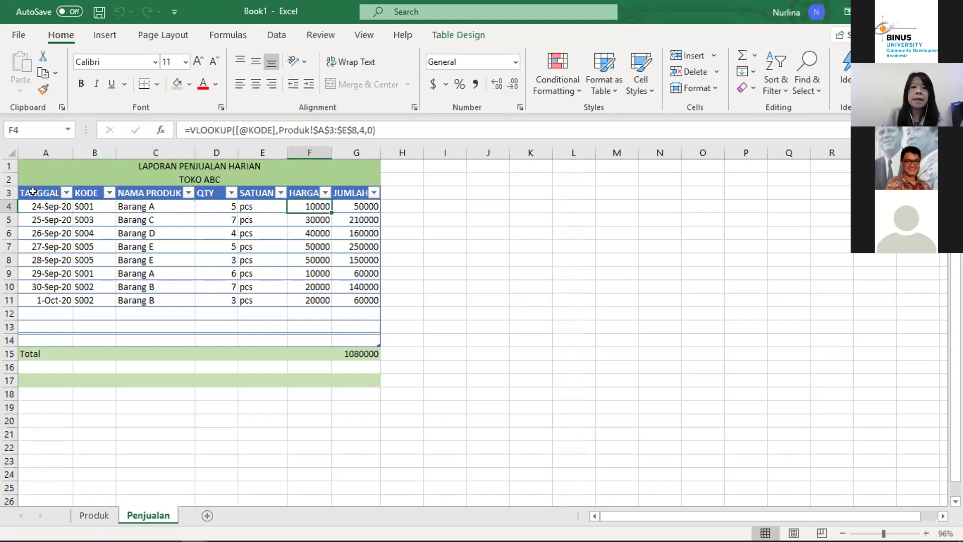
key(Left)
key(Left)
key(Left)
key(Left)
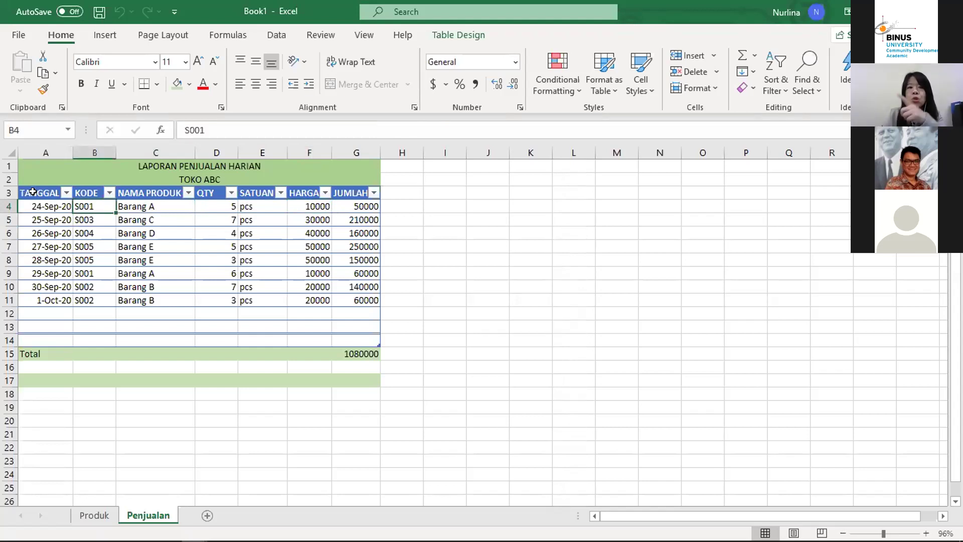
key(Right)
key(Right)
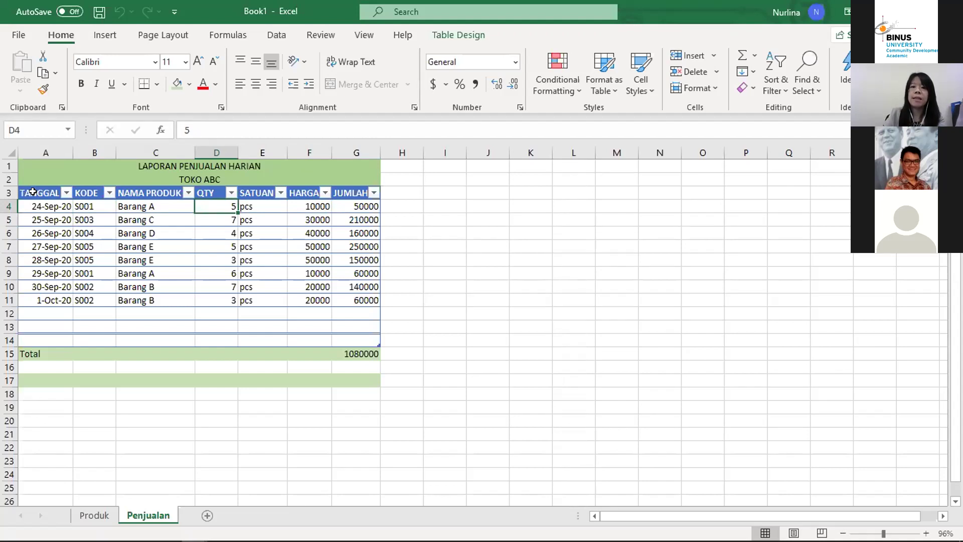
key(Down)
key(Up)
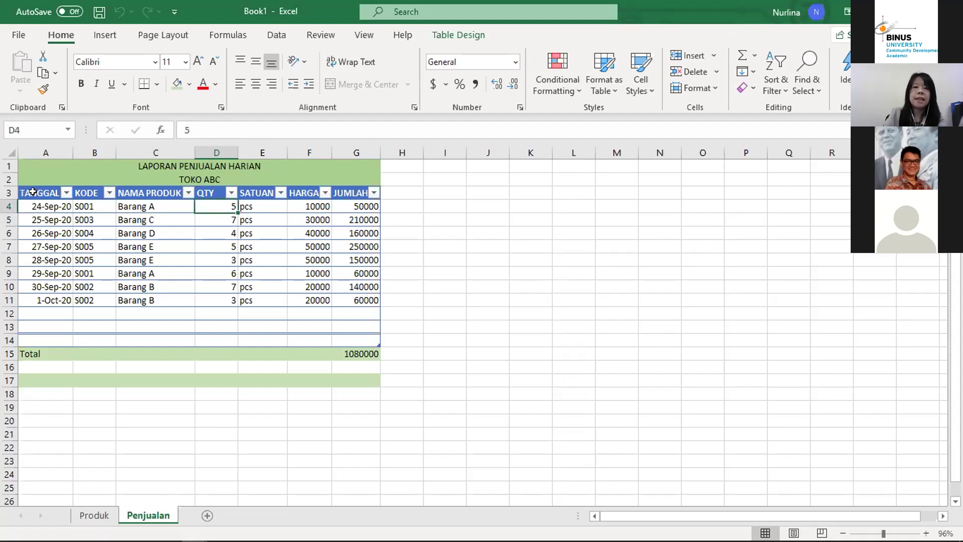
key(Right)
key(Right)
key(Right)
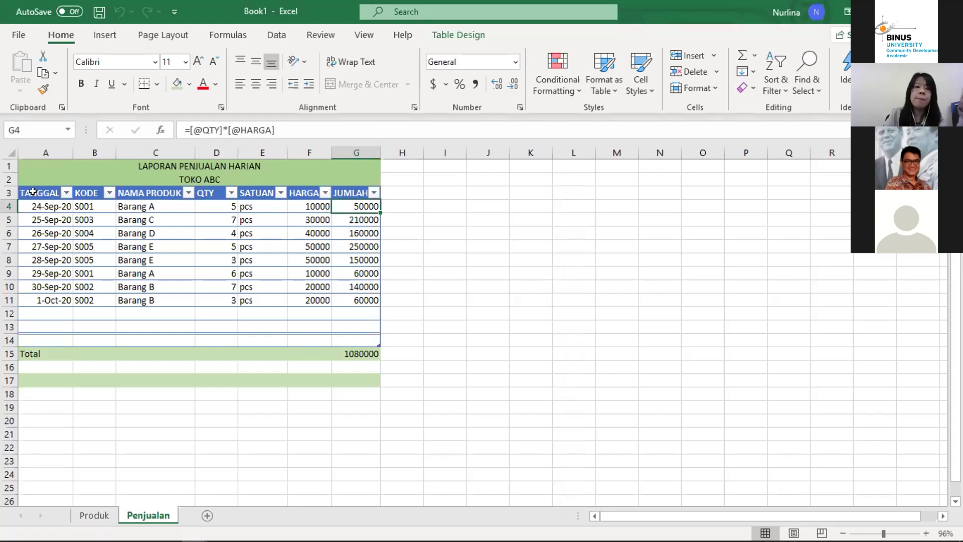
Step: Recheck the HARGA formula, the second QTY value 7 and the first date 24-Sep-20
key(Left)
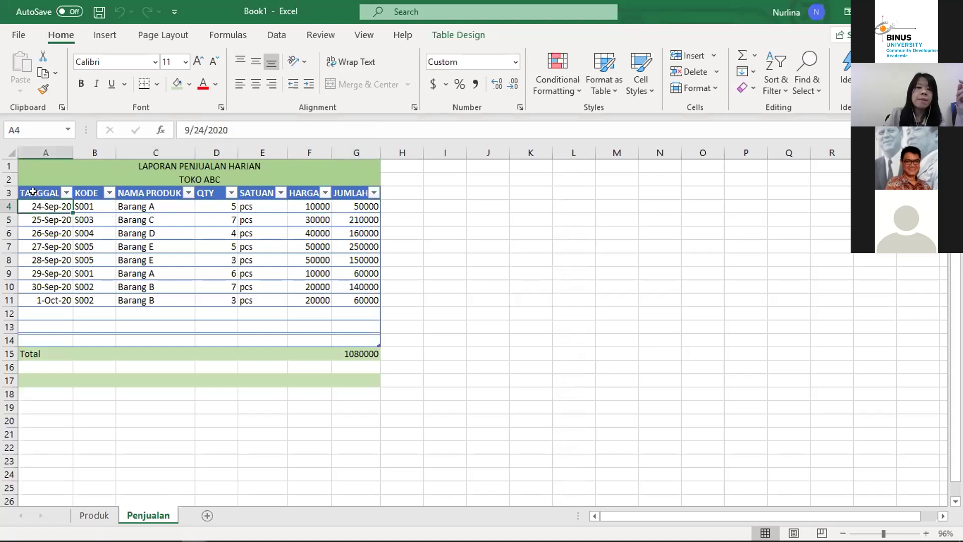
key(Up)
key(Down)
key(Right)
key(Up)
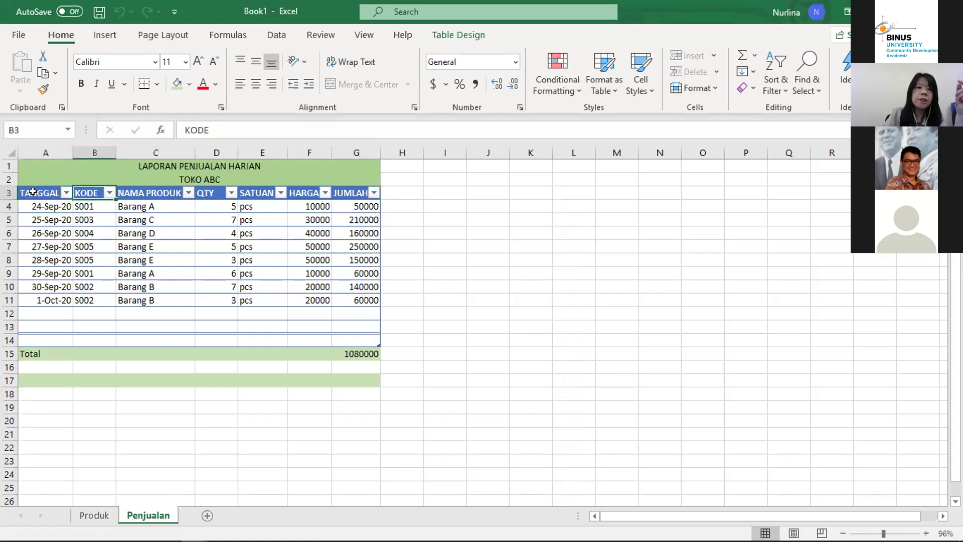
key(Right)
key(Right)
key(Down)
key(Down)
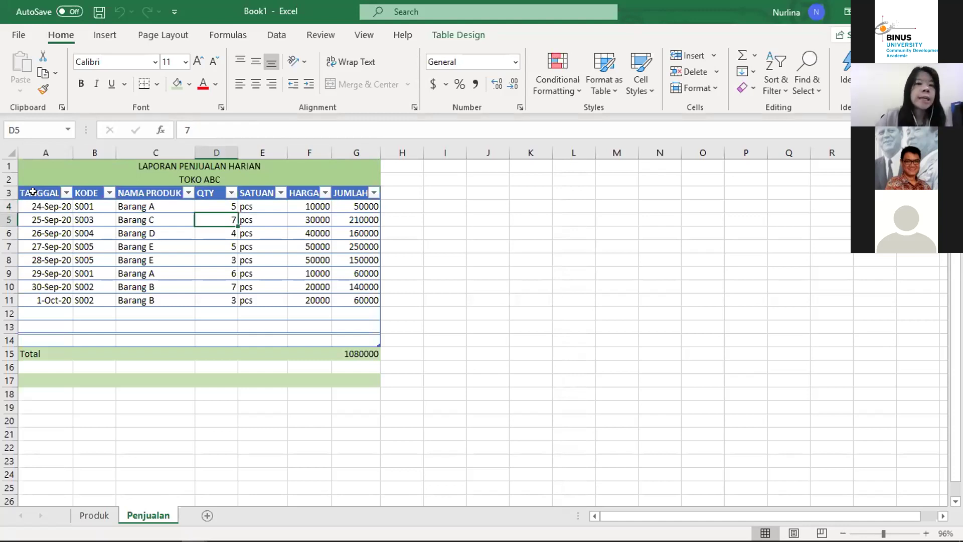
key(Left)
key(Left)
key(Left)
key(Up)
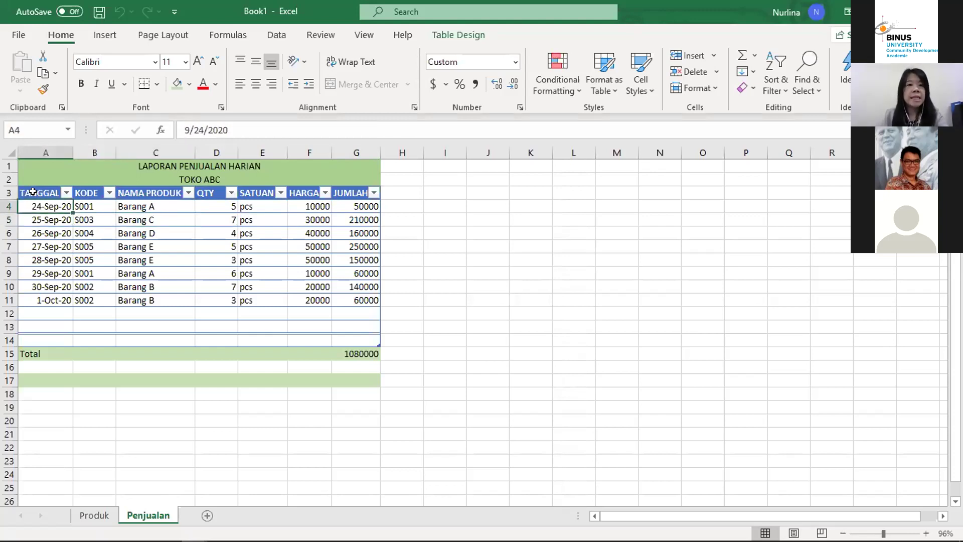
key(Up)
key(Down)
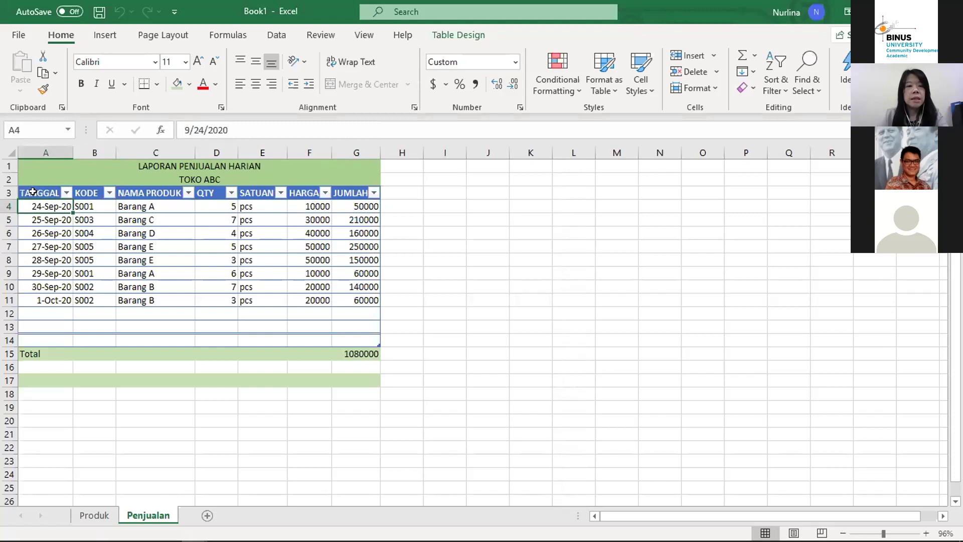
Step: Enter the date 2 Oct 2020 in A12, the first empty row below 1-Oct-20
key(Down)
key(Down)
key(Down)
key(Down)
key(Down)
key(Down)
key(Down)
key(Down)
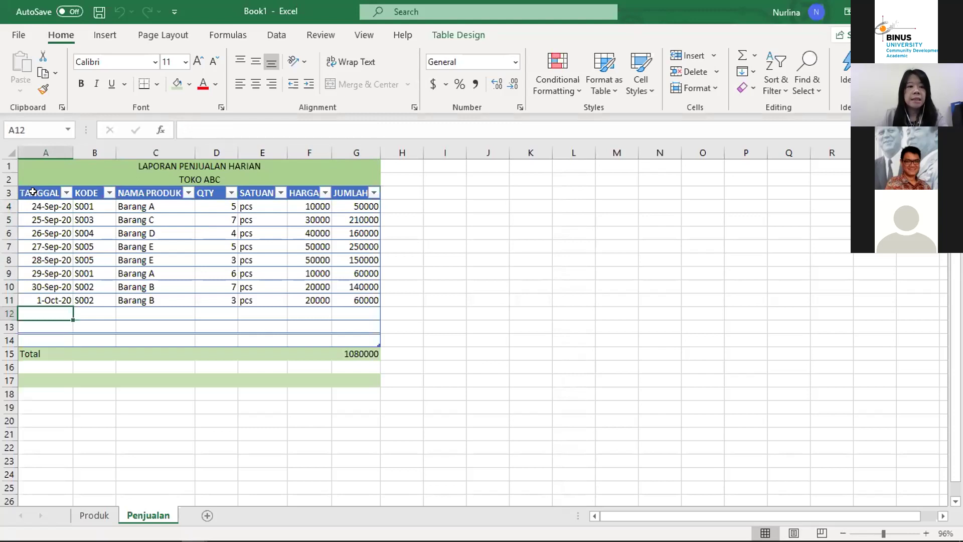
key(Up)
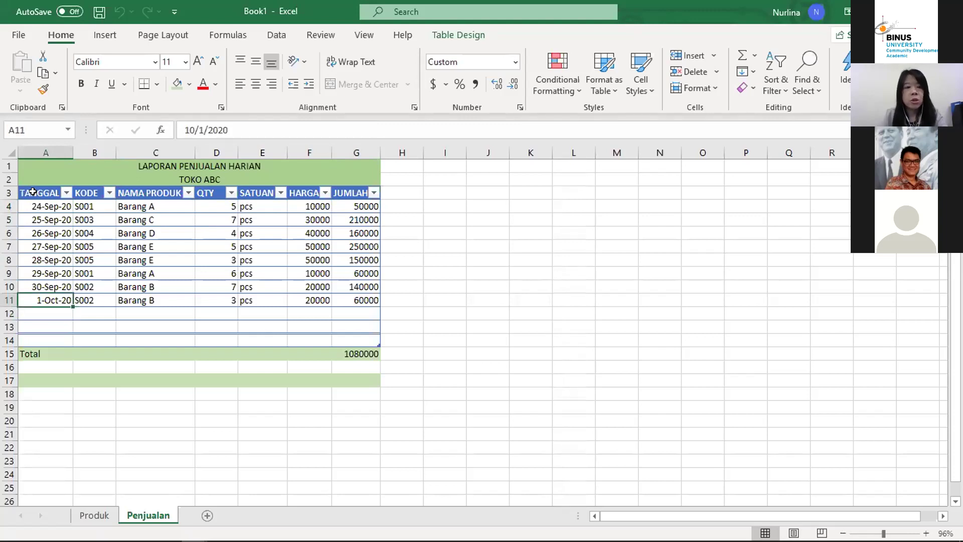
key(Down)
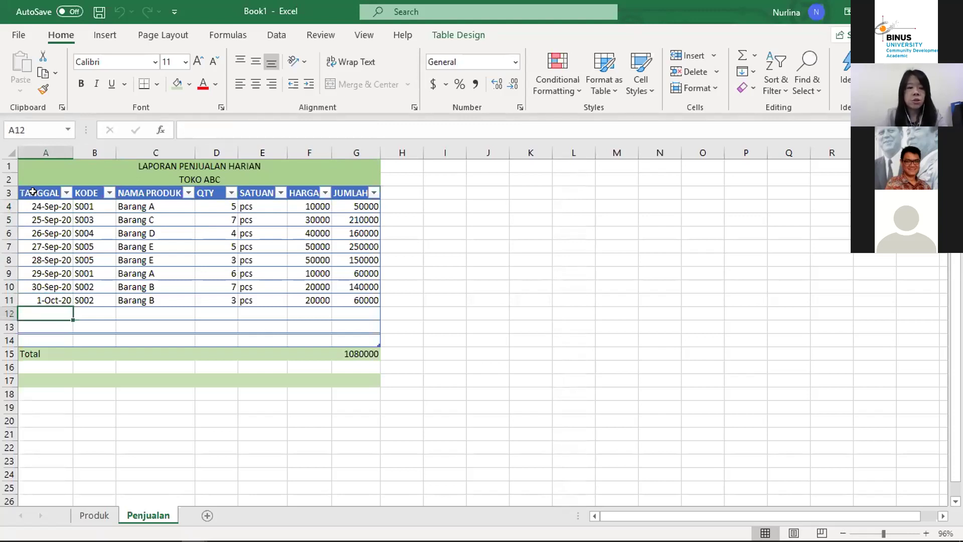
text(2 oct 2)
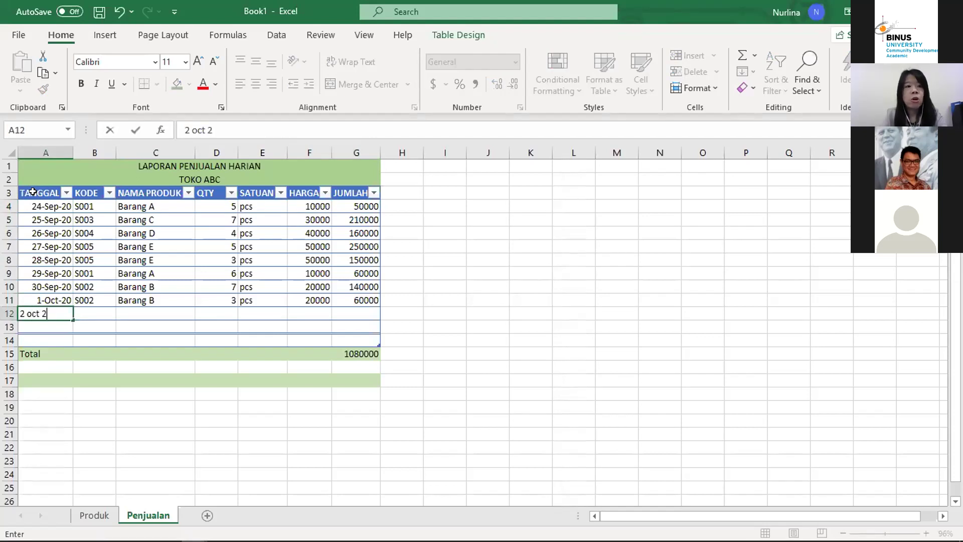
text(020)
key(Return)
key(Up)
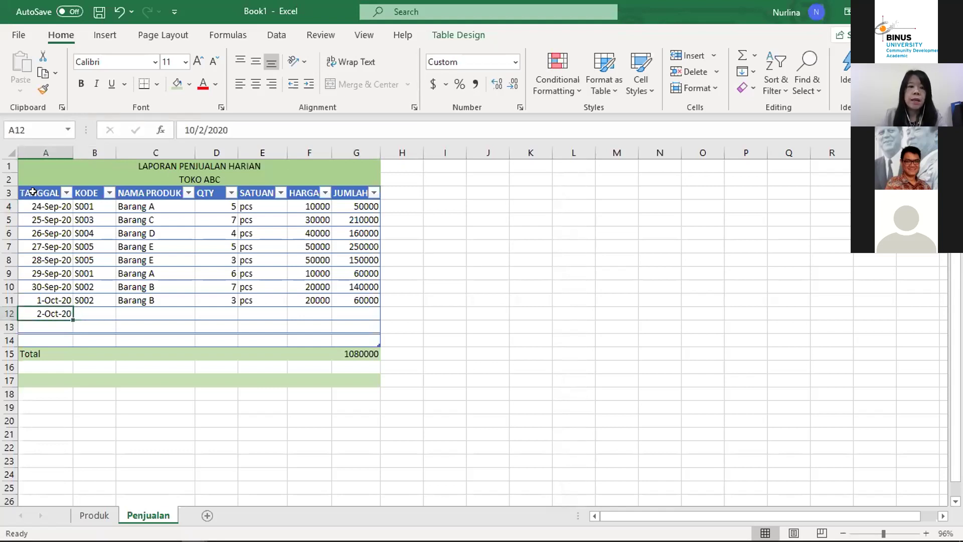
Step: Enter product code S003 in B12, correcting the lowercase entry
key(Right)
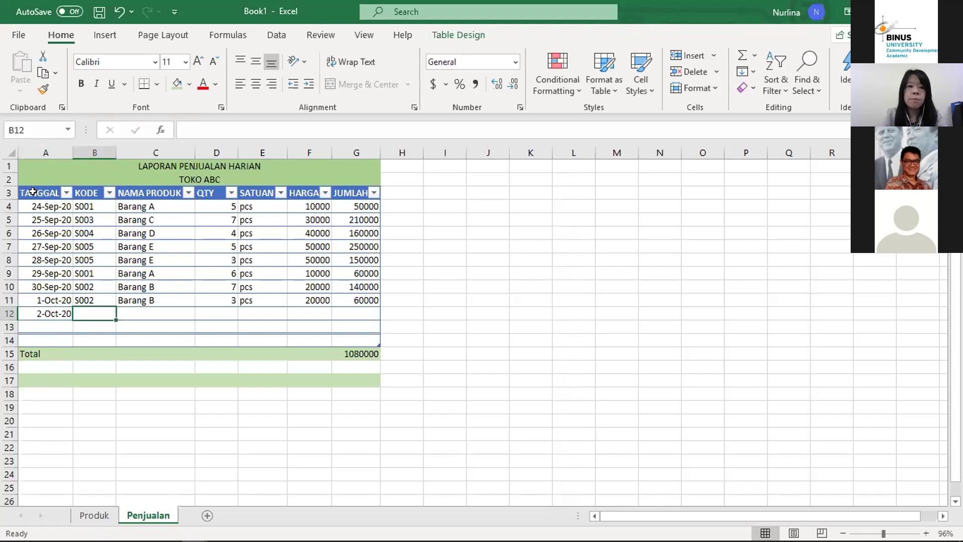
text(s00)
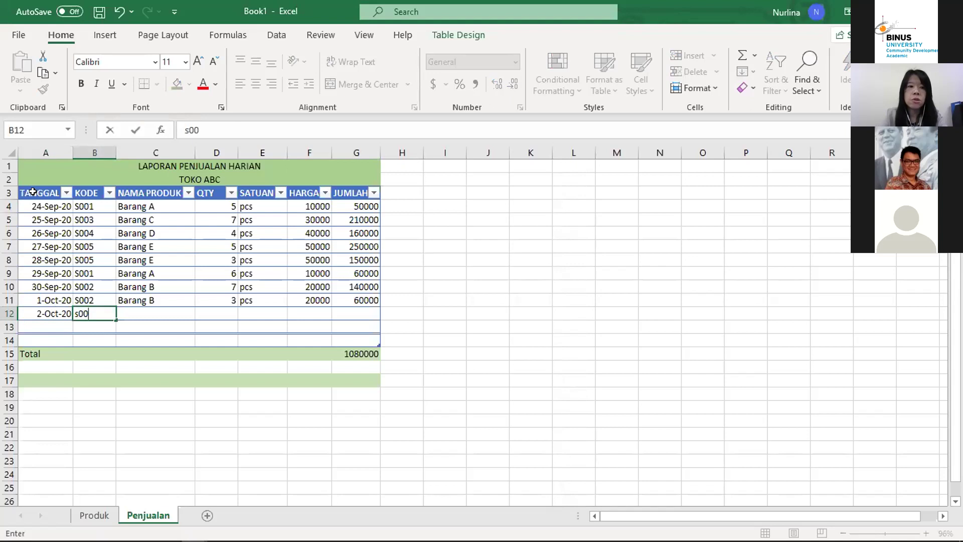
text(3)
key(Return)
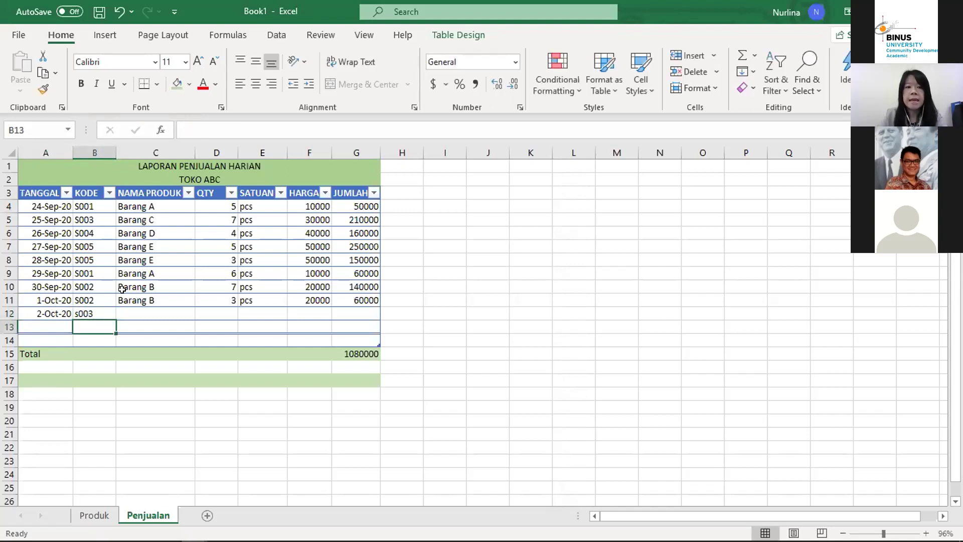
click(95, 309)
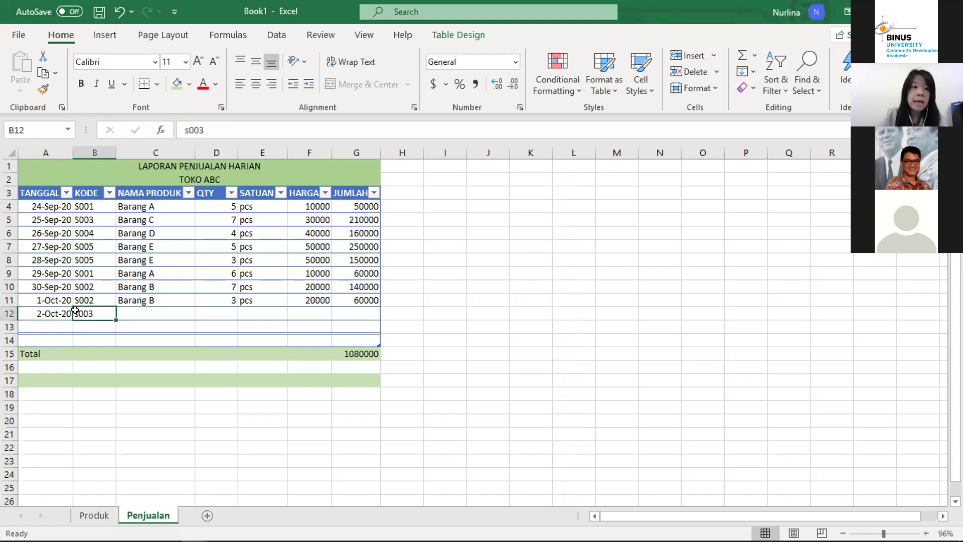
text(S003)
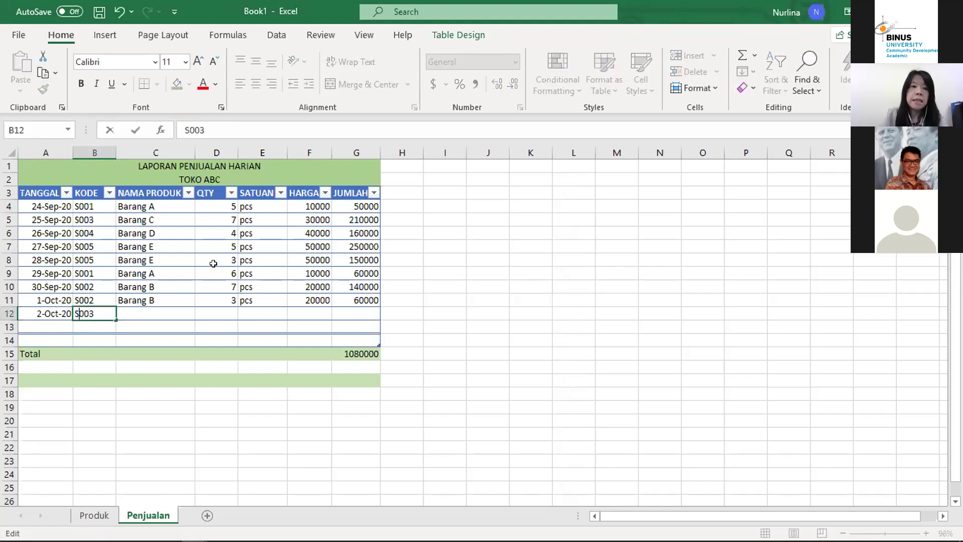
key(Return)
Step: Inspect the NAMA PRODUK, SATUAN and HARGA lookup formulas in row 11
key(Up)
key(Up)
key(Right)
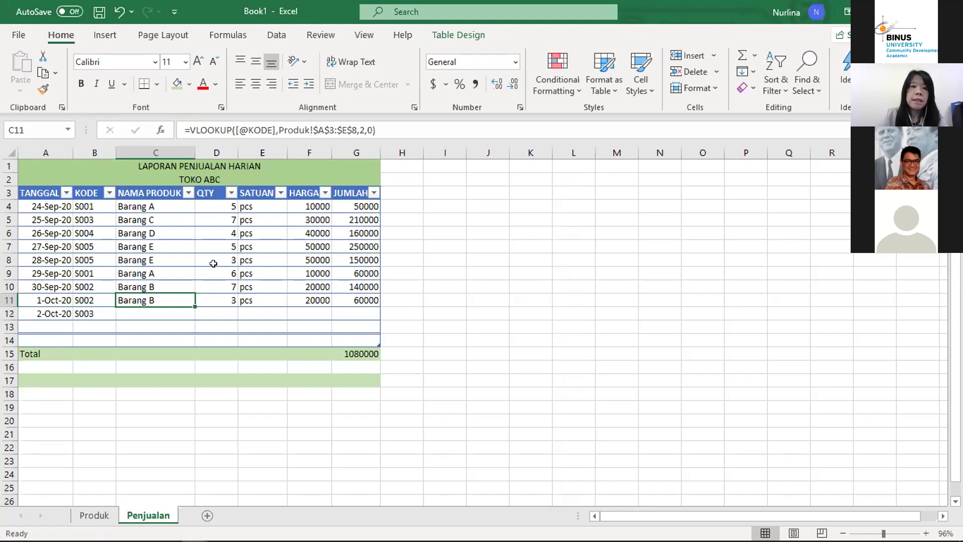
key(Right)
key(Right)
key(Right)
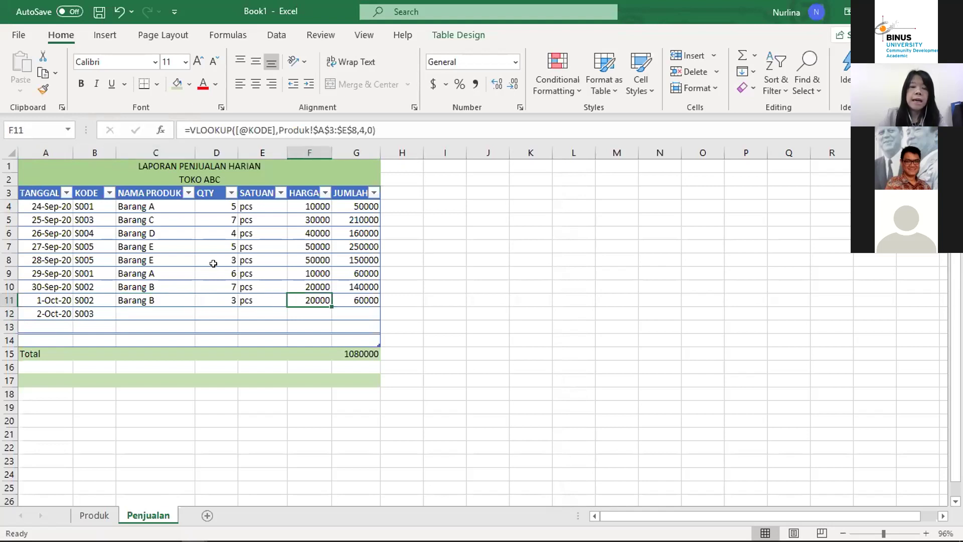
key(Right)
key(Left)
key(Left)
key(Left)
key(Left)
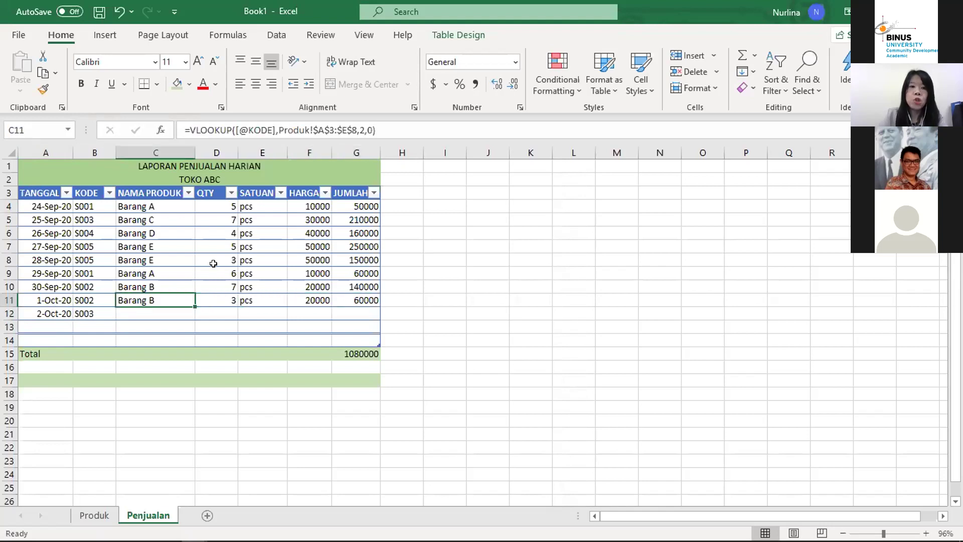
key(Up)
key(Up)
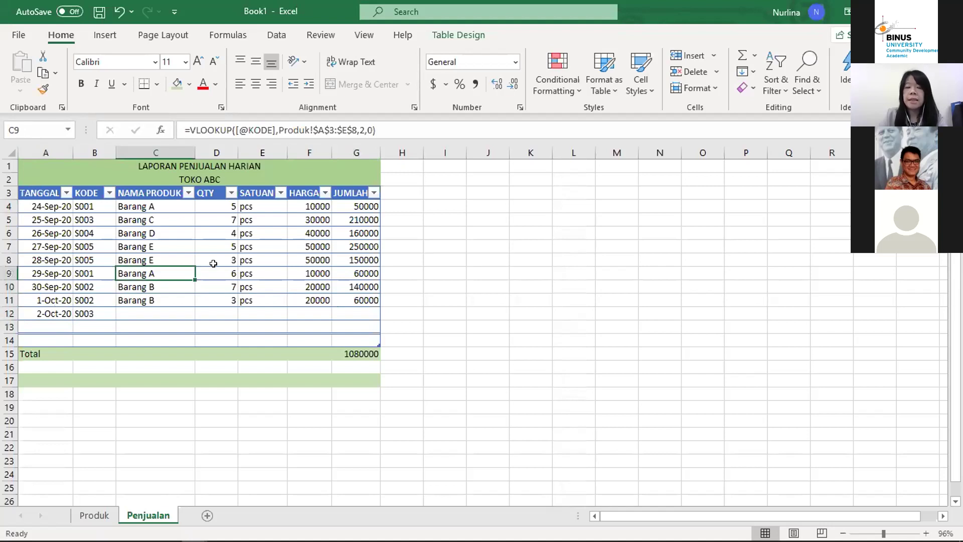
key(Down)
key(Down)
key(Up)
key(Down)
key(Up)
key(Down)
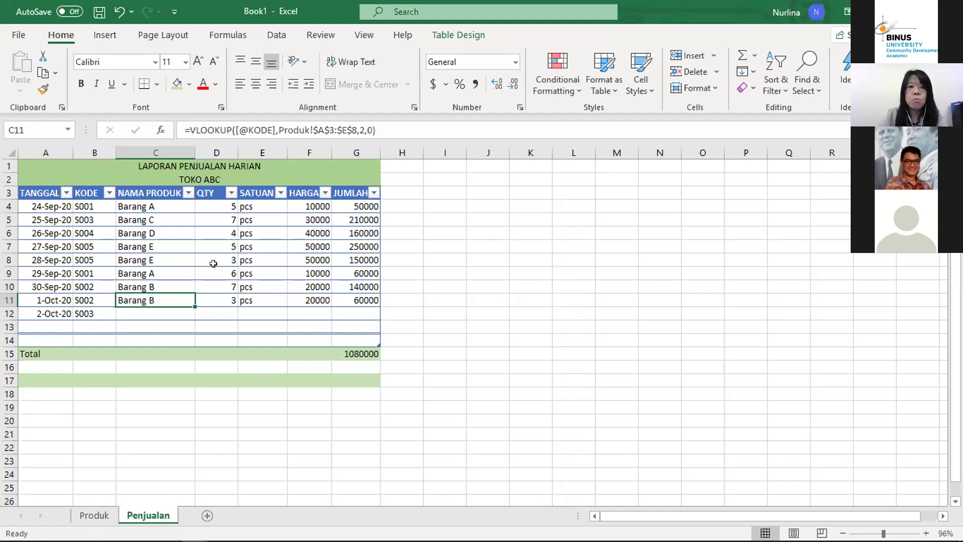
Step: Copy the lookups into row 12 so S003 shows Barang C, pcs and 30000, then view Produk
drag(193, 306, 190, 316)
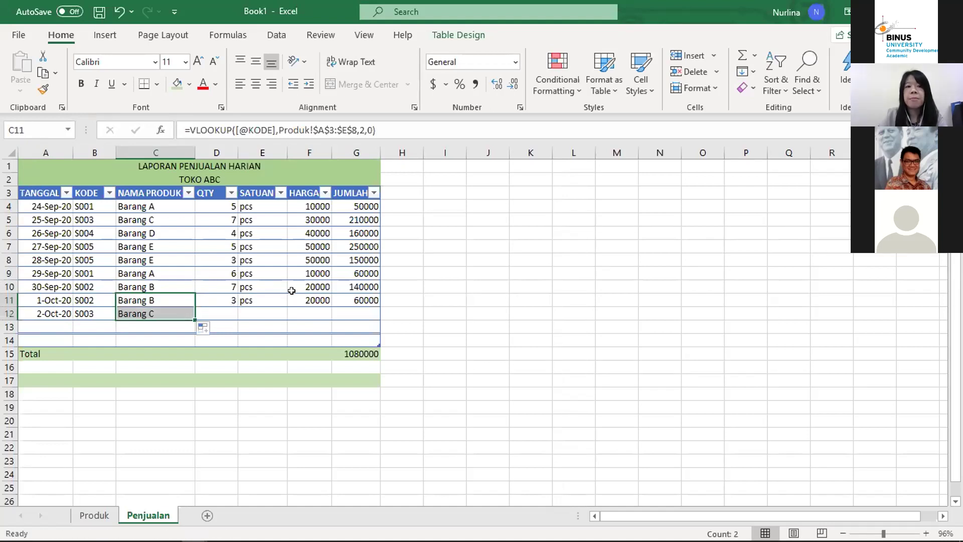
drag(247, 297, 376, 316)
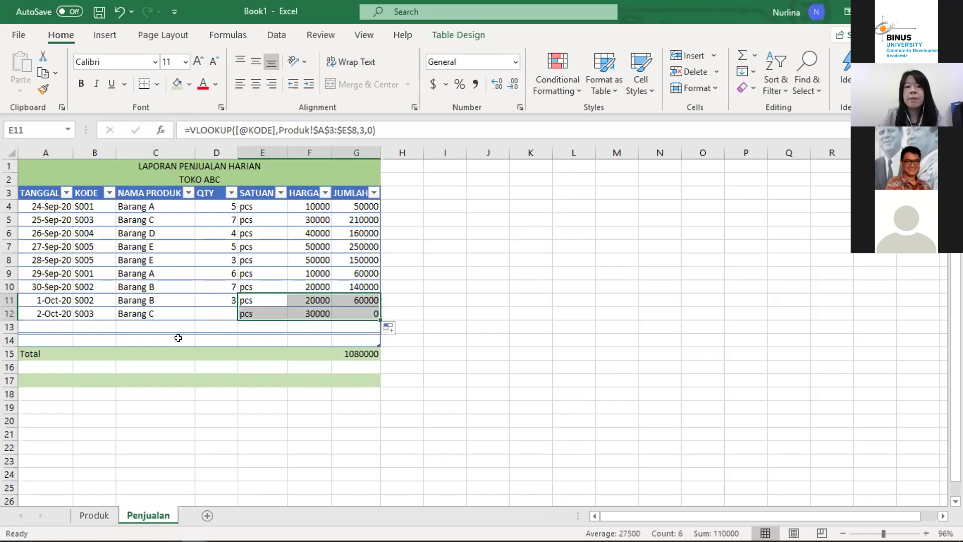
click(144, 312)
key(Left)
click(145, 312)
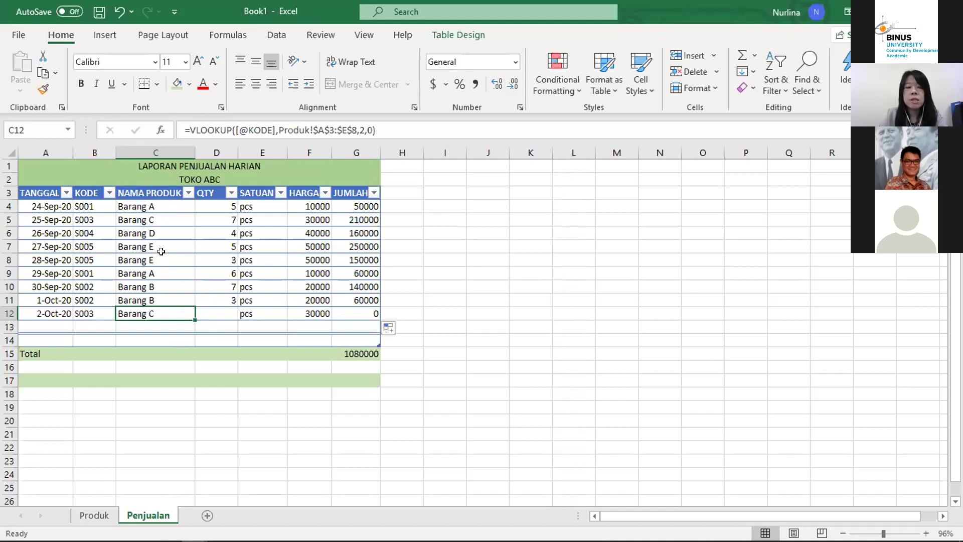
click(95, 512)
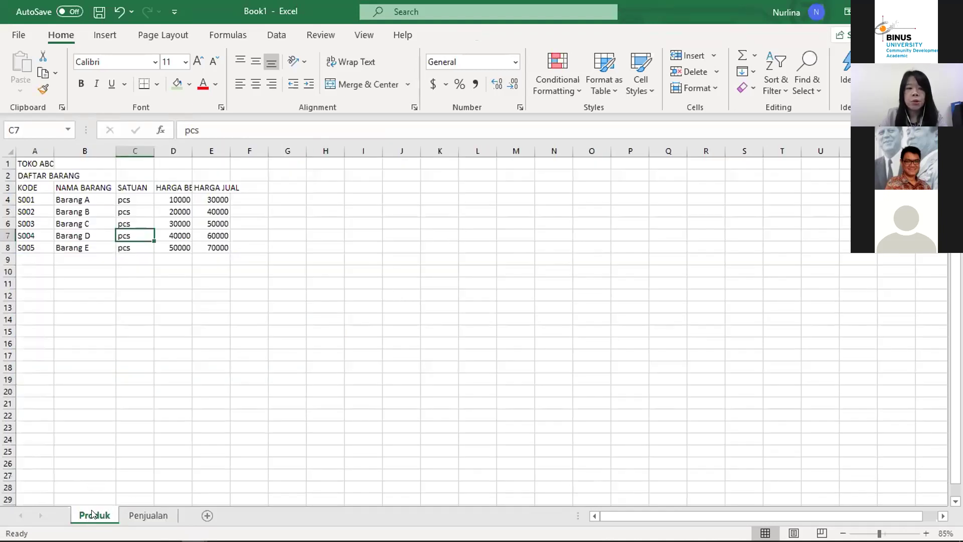
click(19, 188)
key(Up)
key(Up)
key(Down)
key(Down)
key(Up)
key(Down)
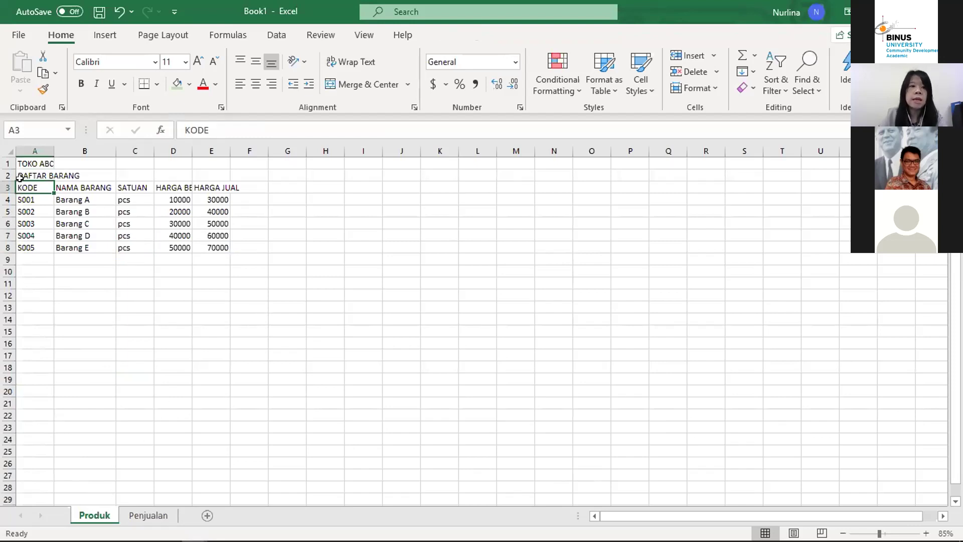
key(Down)
key(Up)
key(Down)
key(Down)
key(Down)
key(Down)
key(Down)
key(Up)
key(Up)
key(Up)
key(Up)
key(Down)
key(Down)
key(Down)
key(Down)
key(Up)
key(Up)
key(Up)
key(Up)
key(Up)
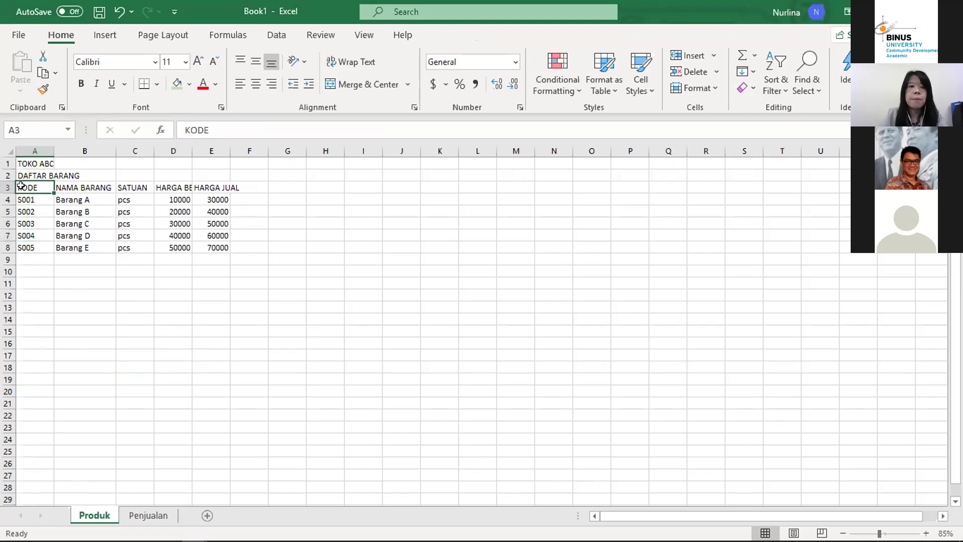
key(Right)
key(Down)
key(Down)
key(Down)
key(Down)
key(Down)
key(Down)
key(Up)
key(Up)
key(Up)
key(Up)
key(Up)
key(Left)
key(Right)
key(Down)
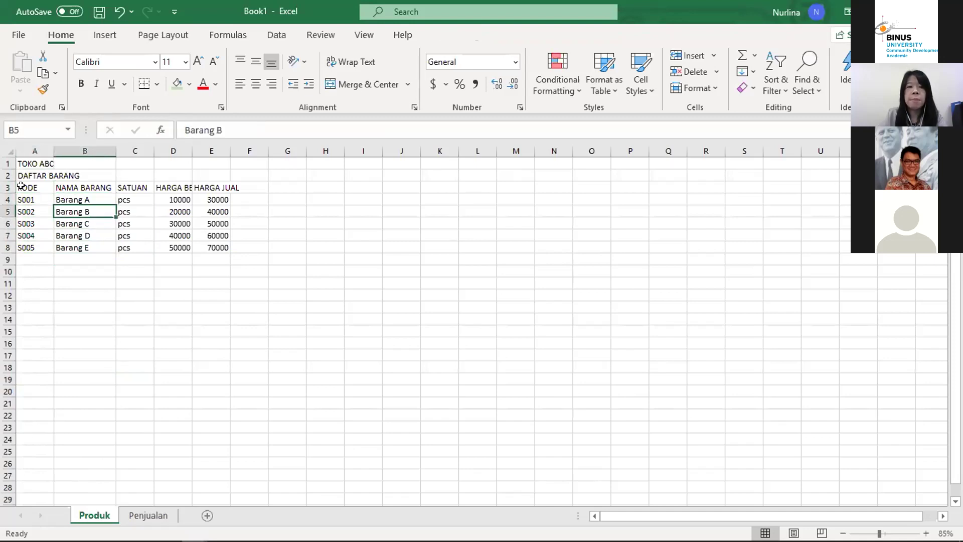
key(Down)
key(Down)
key(Down)
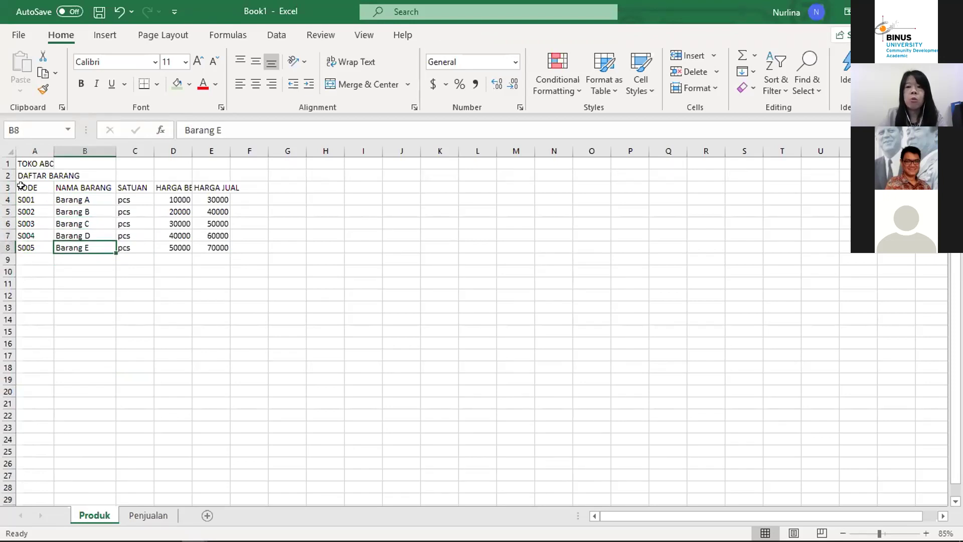
key(Down)
key(Down)
key(Up)
key(Up)
key(Left)
key(Up)
key(Up)
key(Down)
key(Down)
key(Down)
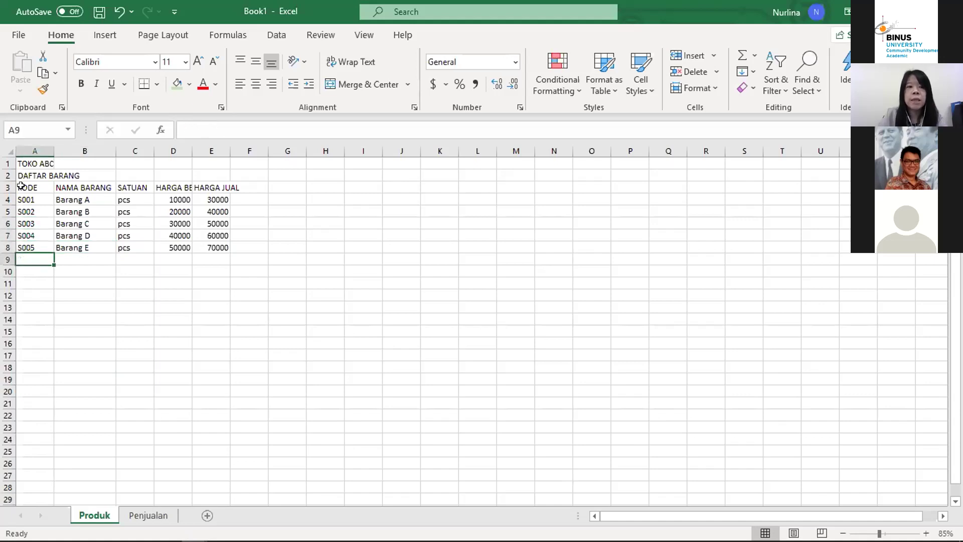
key(Up)
key(Up)
key(Up)
key(Up)
key(Up)
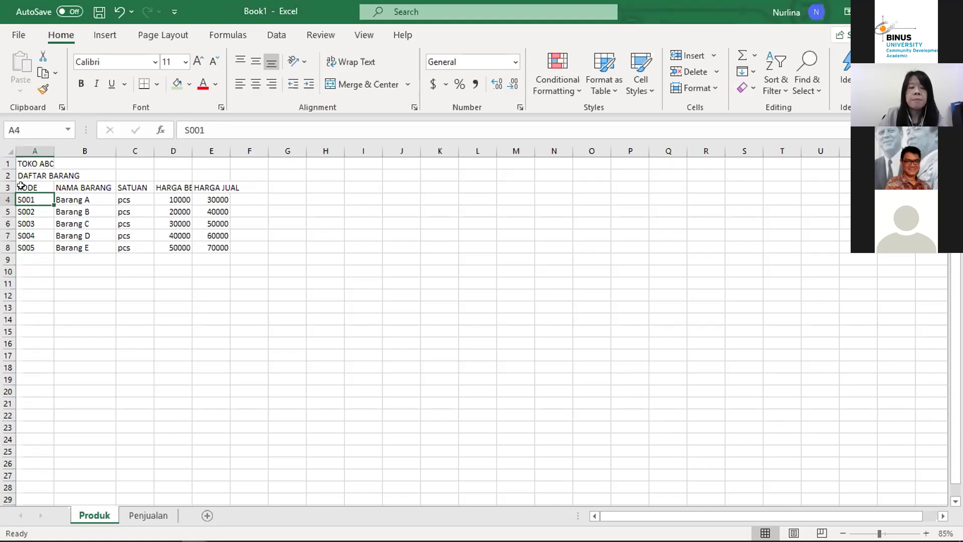
key(Right)
key(Down)
key(Down)
key(Down)
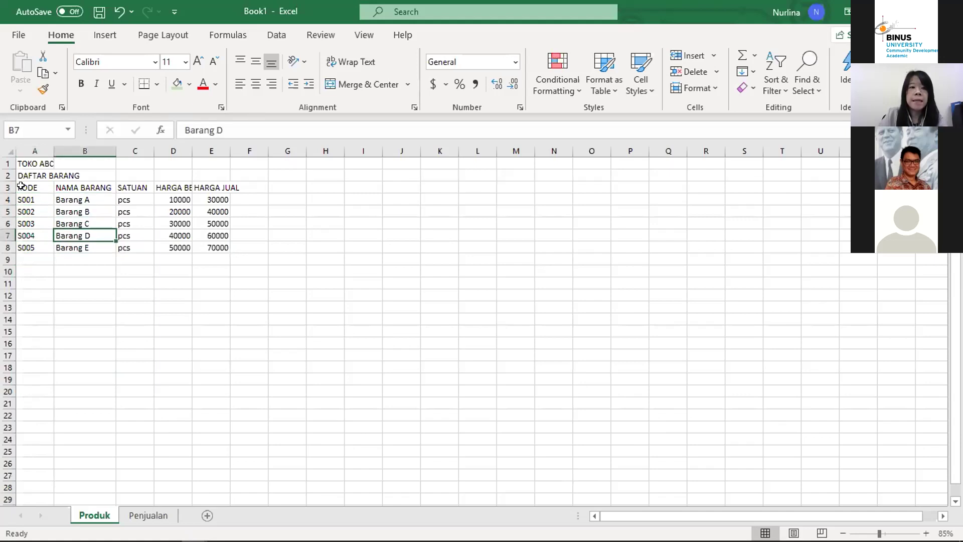
key(Down)
key(Up)
key(Up)
key(Up)
key(Up)
key(Left)
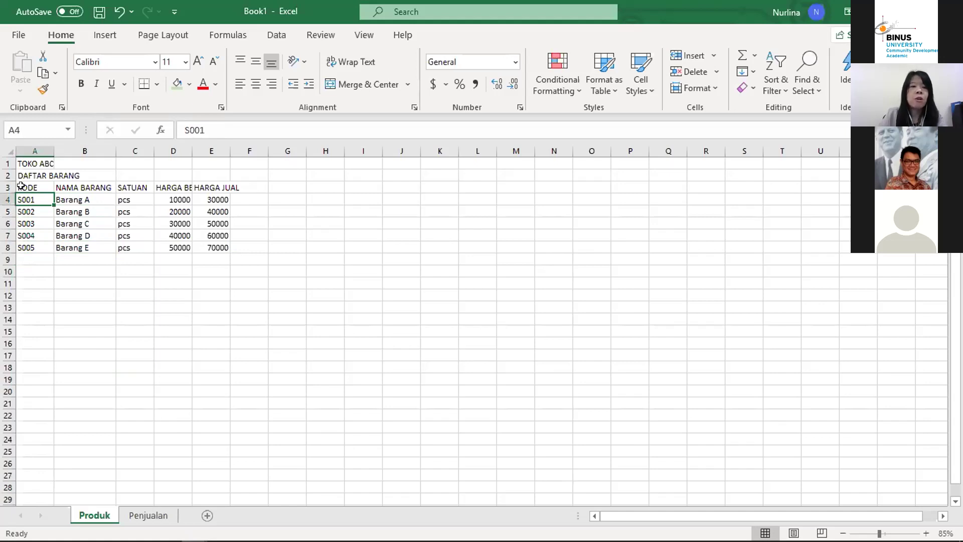
key(Down)
key(Down)
key(Down)
key(Down)
key(Up)
key(Up)
key(Up)
key(Up)
key(Down)
key(Down)
key(Down)
key(Down)
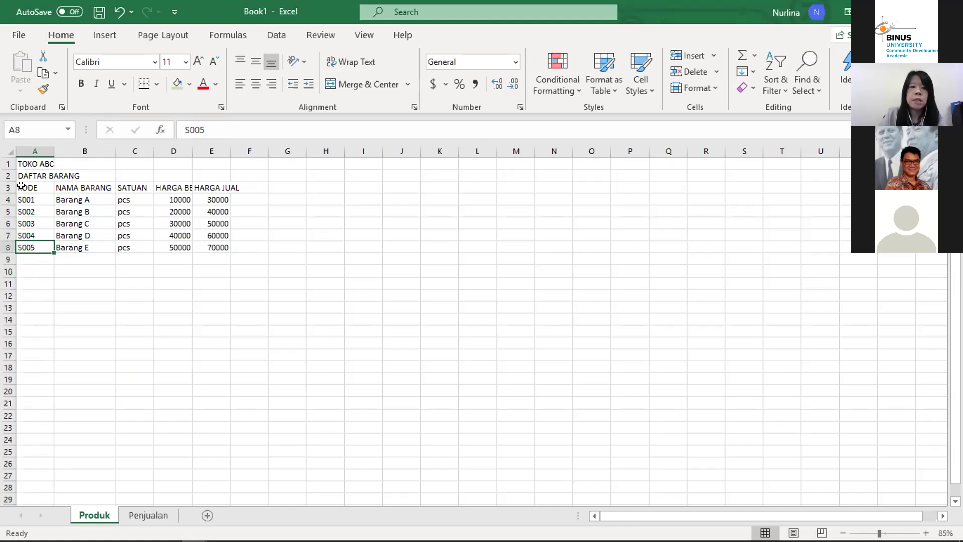
key(Down)
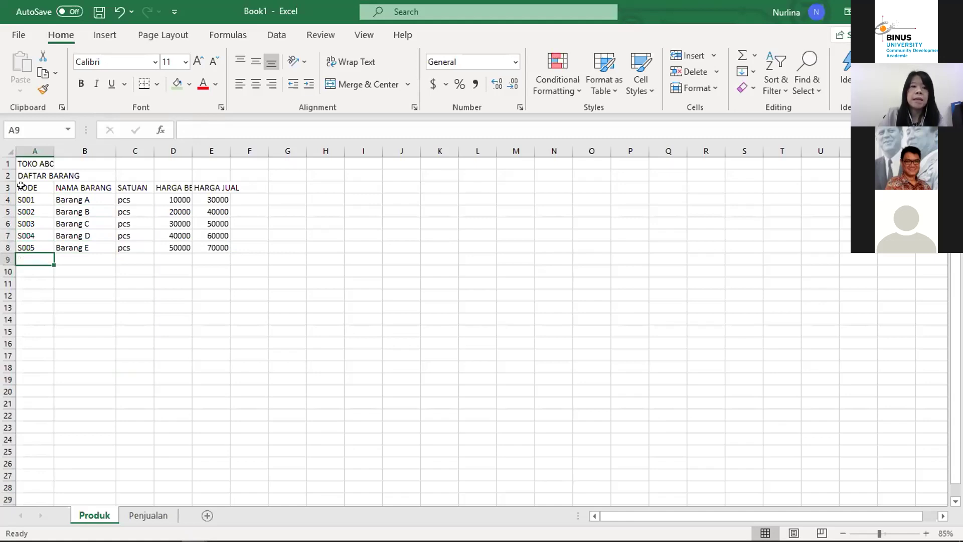
key(Right)
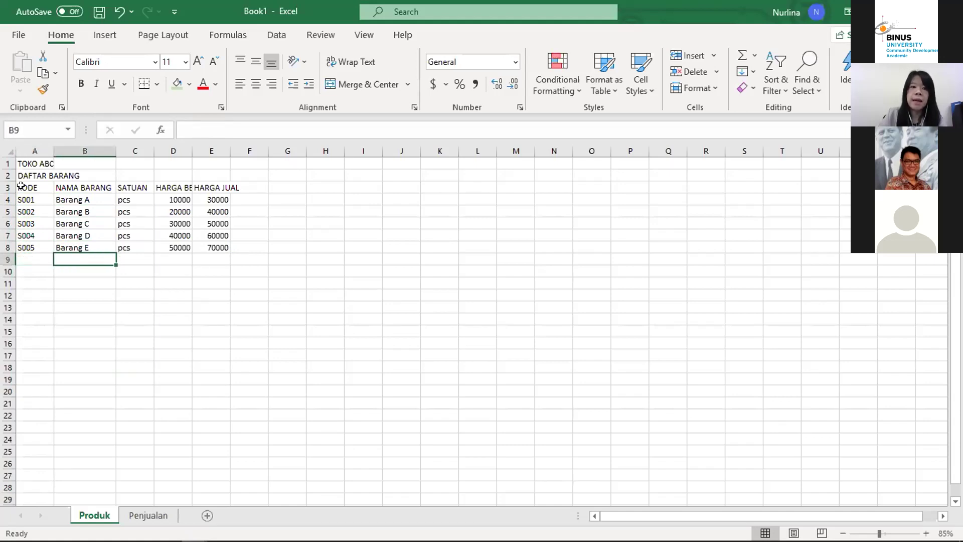
key(Left)
key(Up)
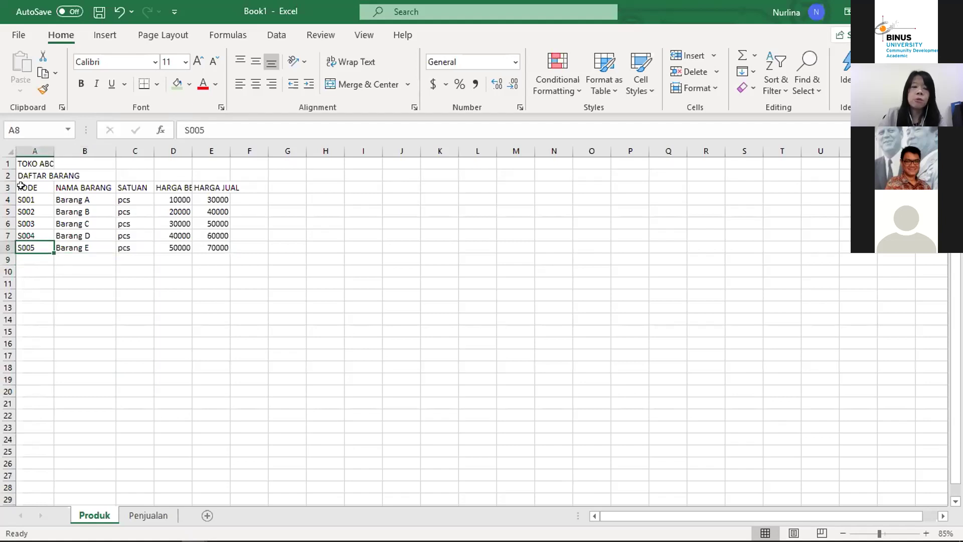
key(Down)
key(Up)
key(Right)
key(Right)
key(Down)
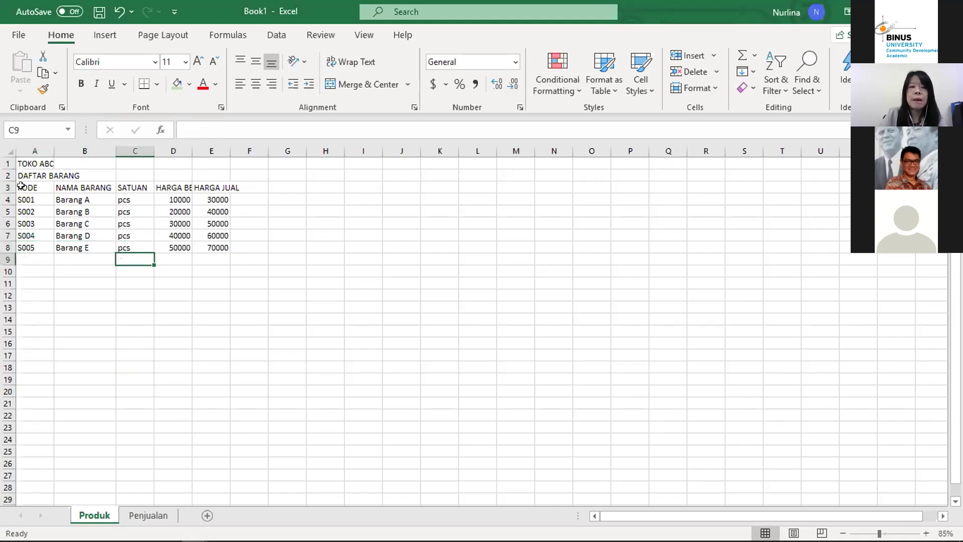
key(Up)
key(Down)
key(Up)
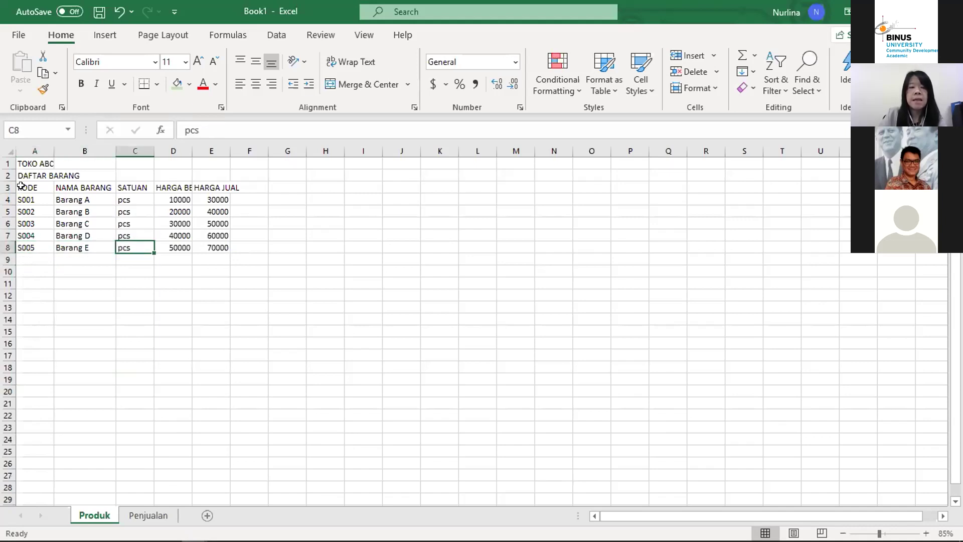
key(Right)
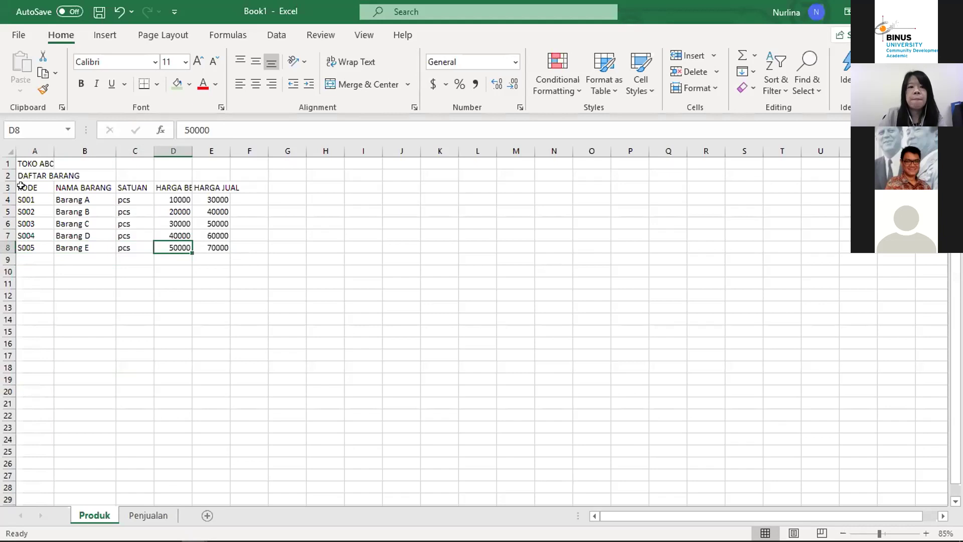
key(Up)
key(Up)
key(Up)
key(Up)
key(Up)
key(Down)
key(Down)
key(Down)
key(Down)
key(Down)
key(Down)
key(Up)
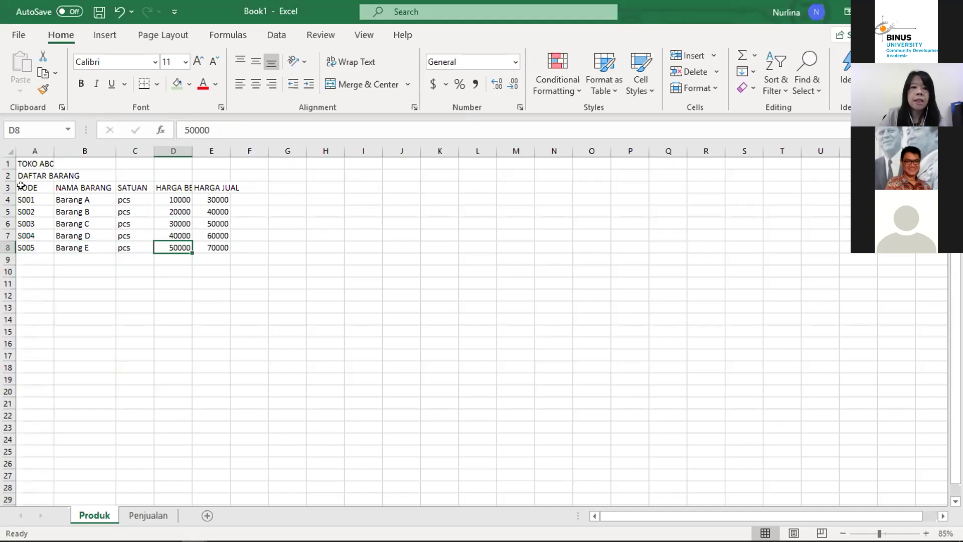
key(Right)
key(Left)
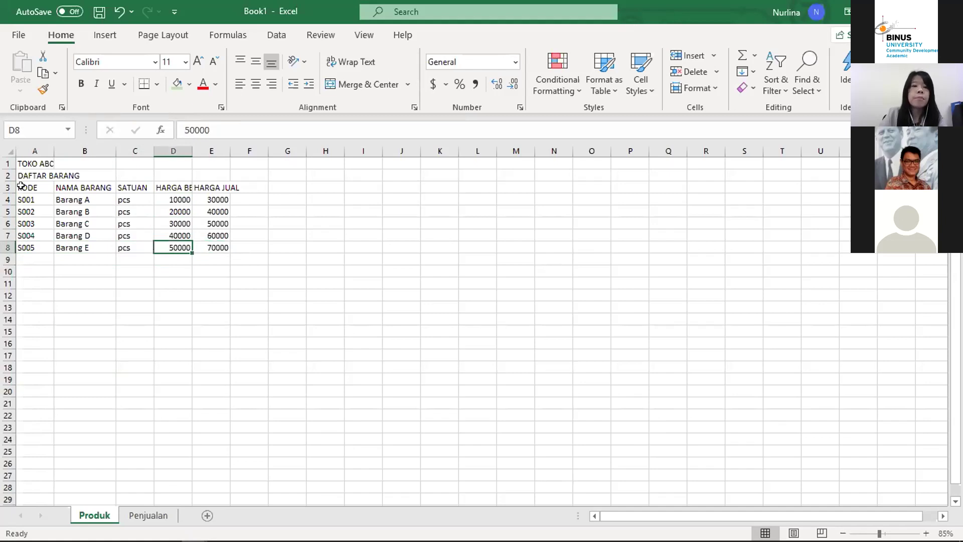
key(Up)
key(Up)
key(Up)
key(Up)
key(Up)
key(Down)
key(Down)
key(Down)
key(Down)
key(Down)
key(Down)
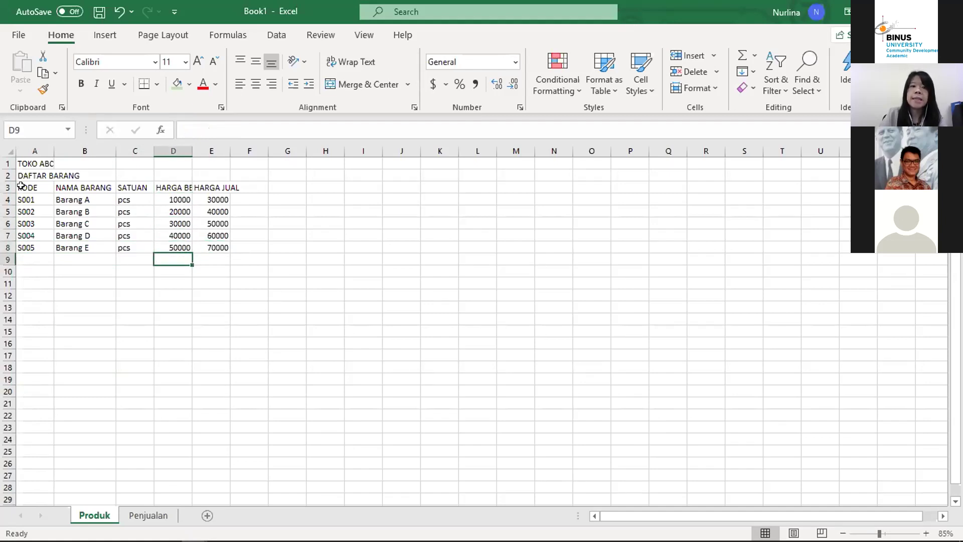
key(Up)
key(Right)
key(Down)
key(Up)
key(Up)
key(Up)
key(Up)
key(Up)
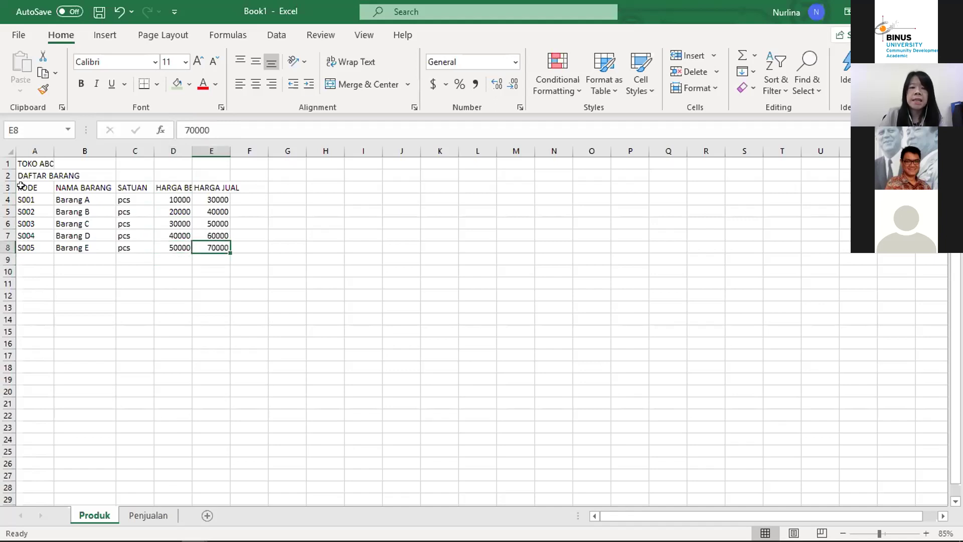
key(Down)
key(Down)
key(Down)
key(Down)
key(Down)
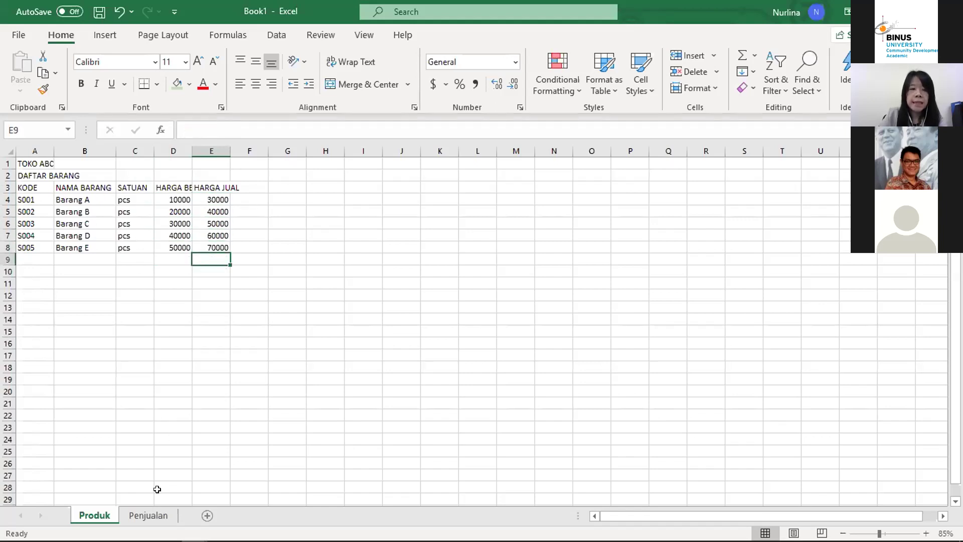
Step: Review row 12's S003 code and name lookup on Penjualan, glance at Produk, and return
click(152, 517)
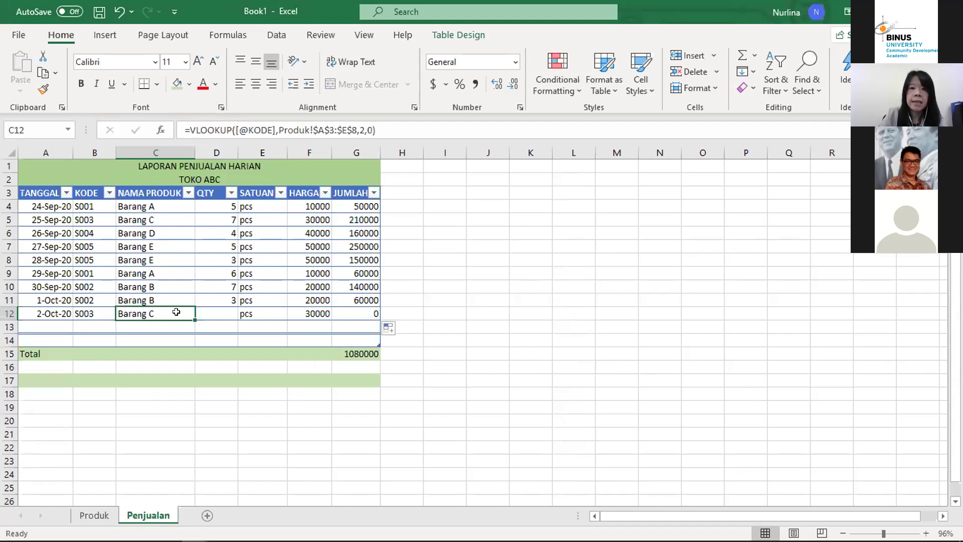
click(87, 310)
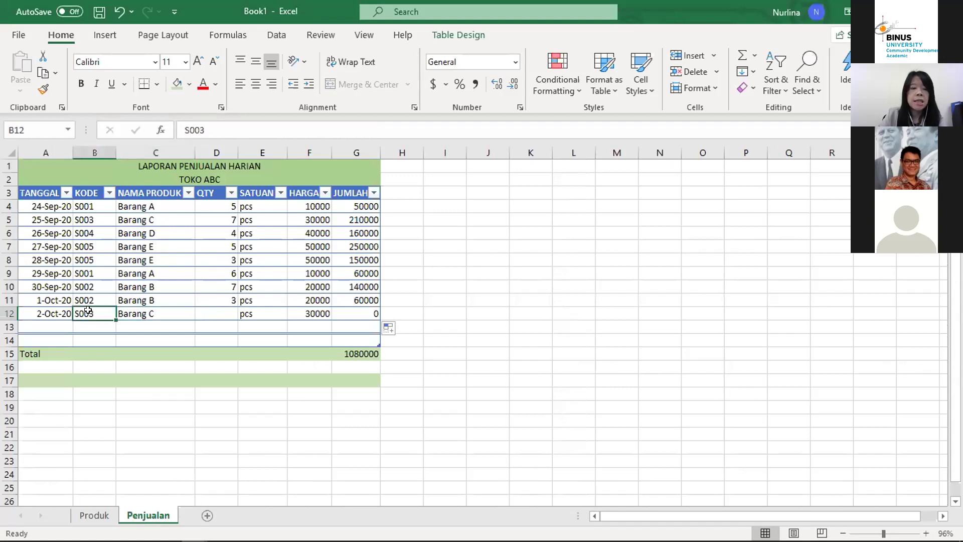
click(157, 312)
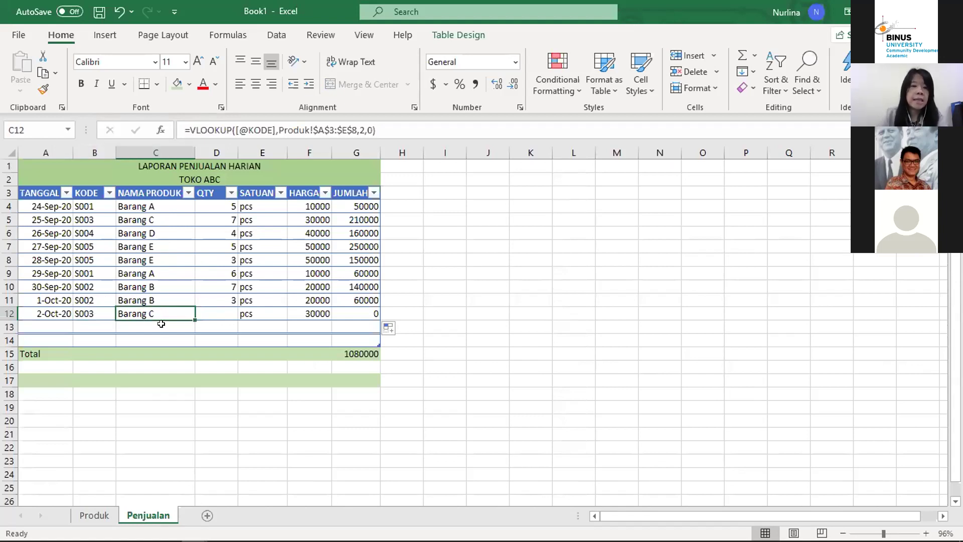
click(161, 324)
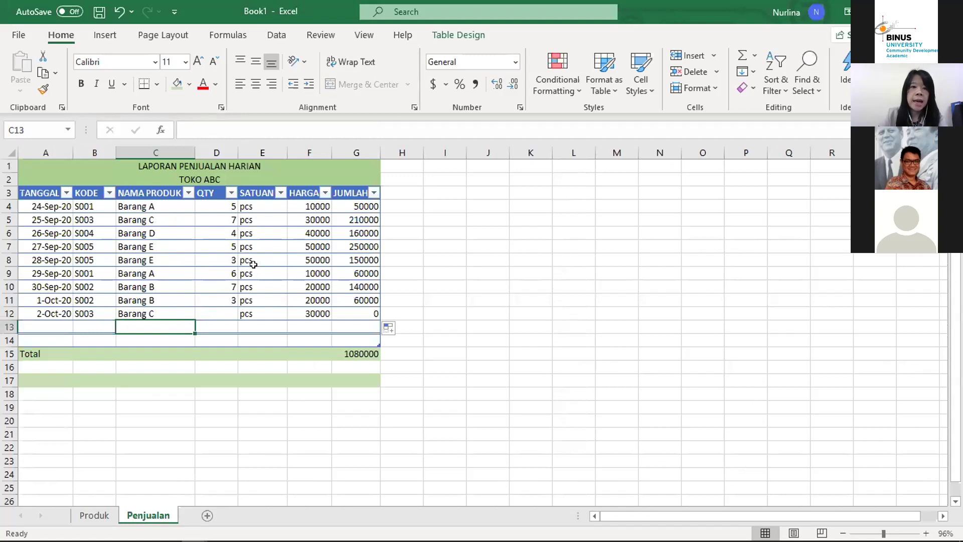
click(94, 515)
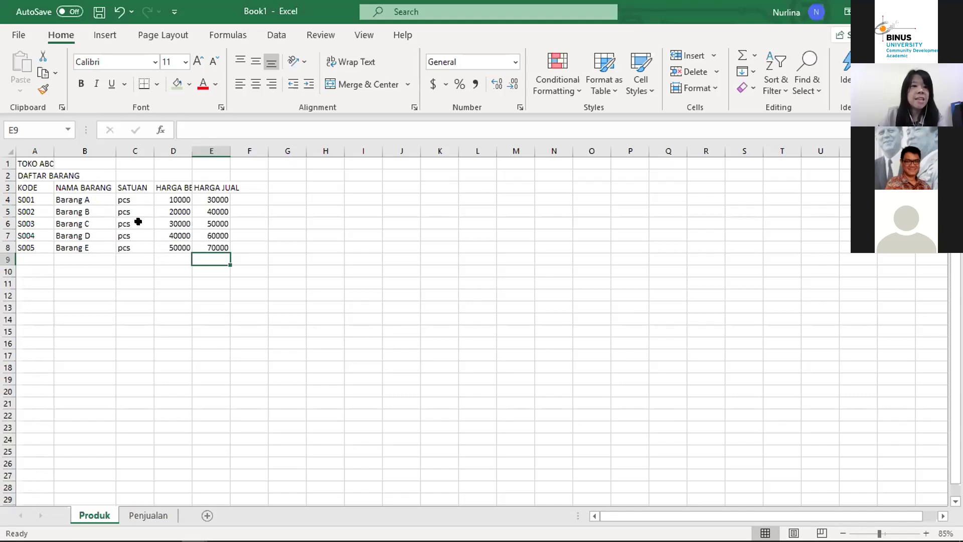
click(158, 514)
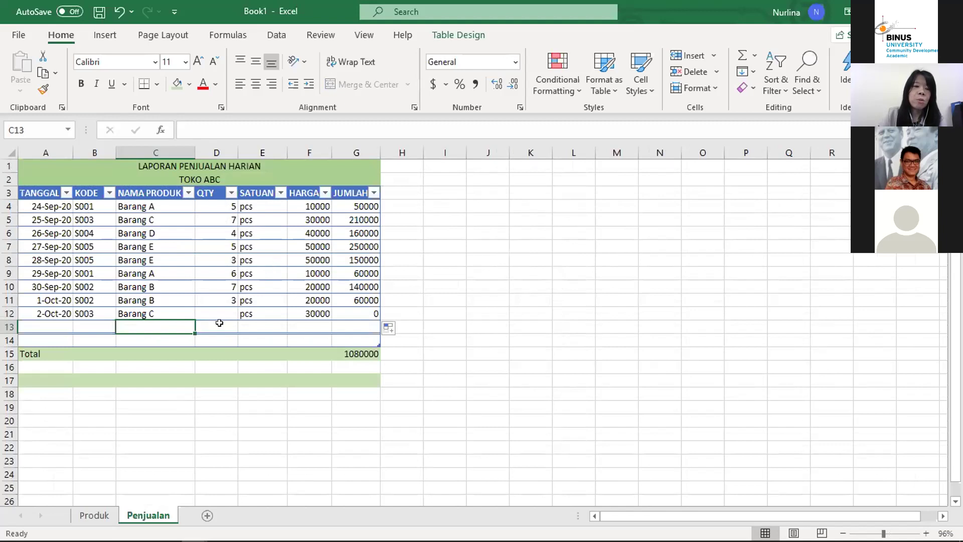
Step: Check the empty row 13 cells and row 12's S003 code and date
click(53, 325)
click(88, 314)
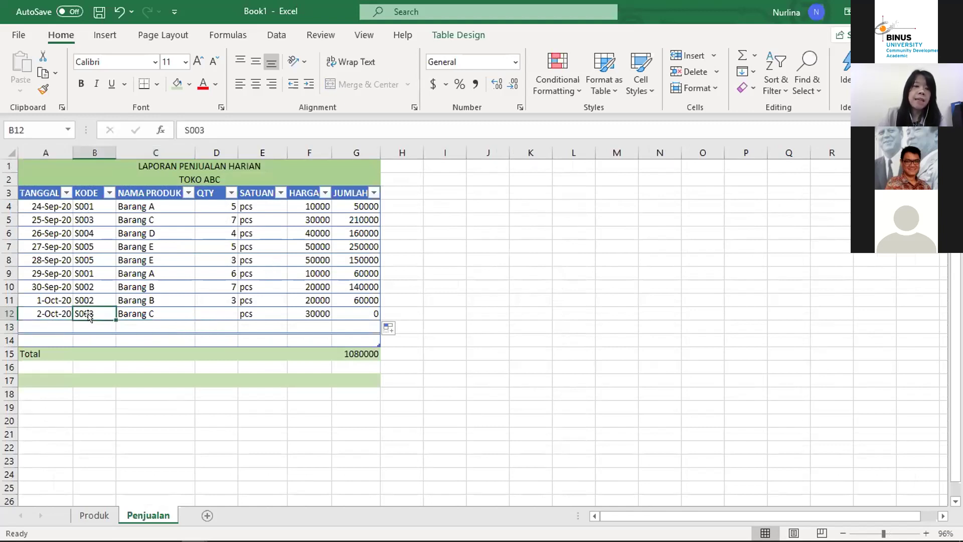
key(Return)
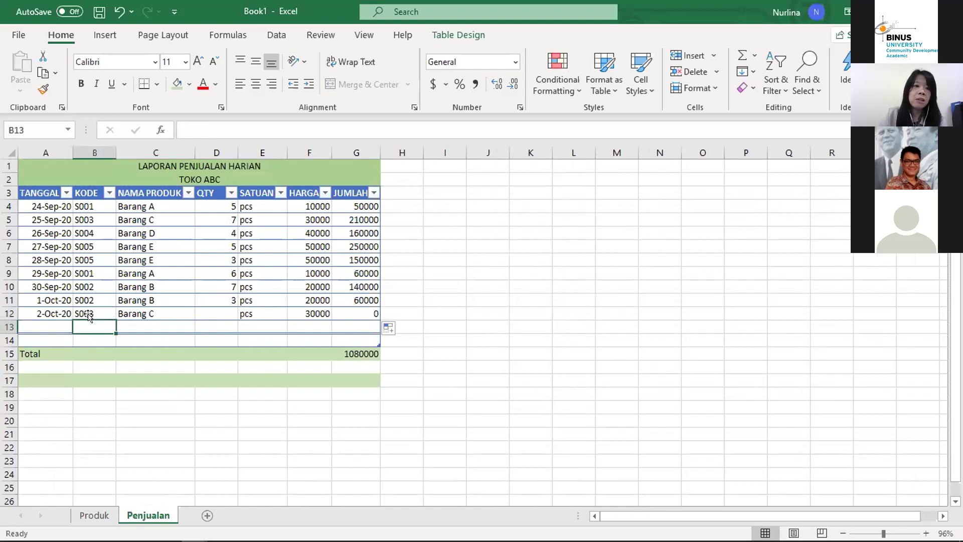
key(Tab)
key(Tab)
key(Tab)
key(Tab)
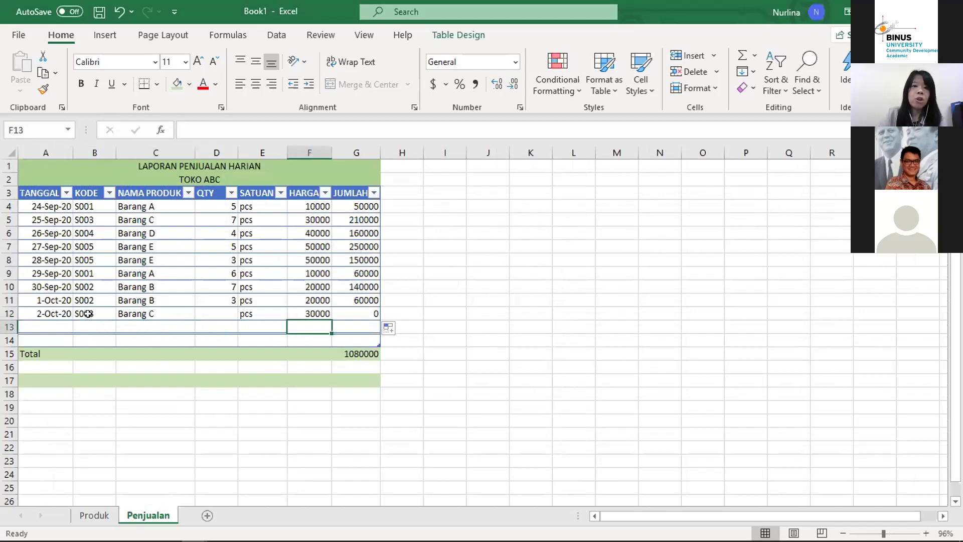
key(Tab)
key(shift+Tab)
key(shift+Tab)
key(shift+Tab)
key(shift+Tab)
key(shift+Tab)
key(shift+Tab)
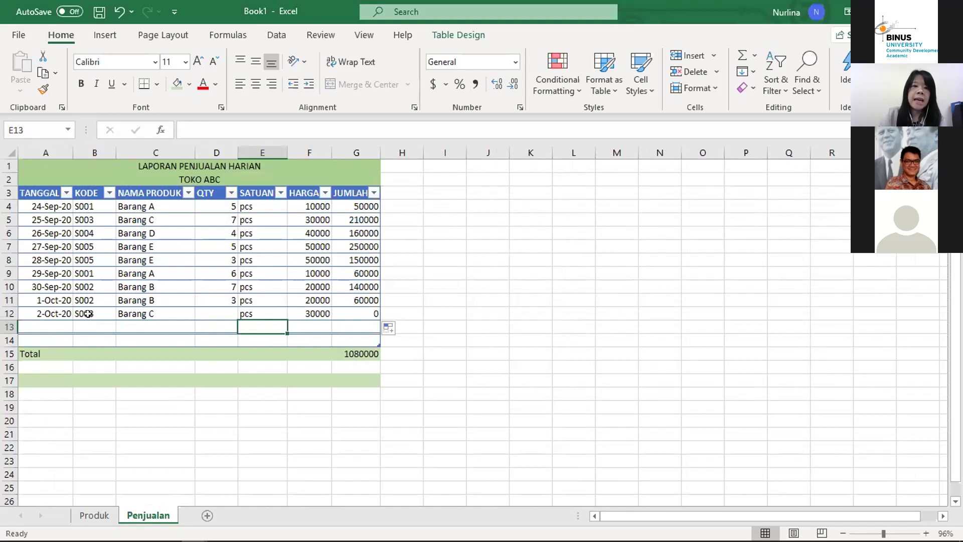
key(Up)
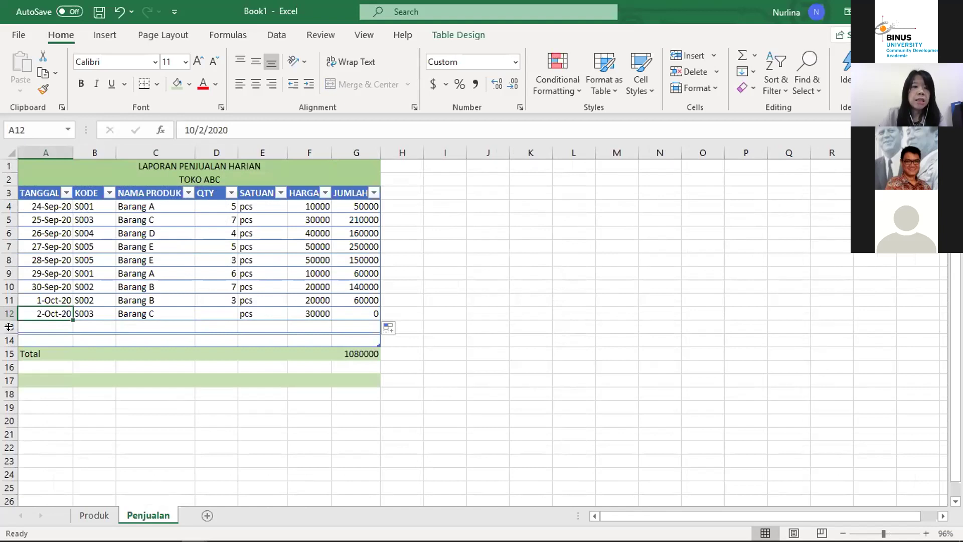
Step: Insert five rows 13–17 above Total and clear their #N/A formulas in C13:C17 and E13:G17
drag(7, 327, 5, 380)
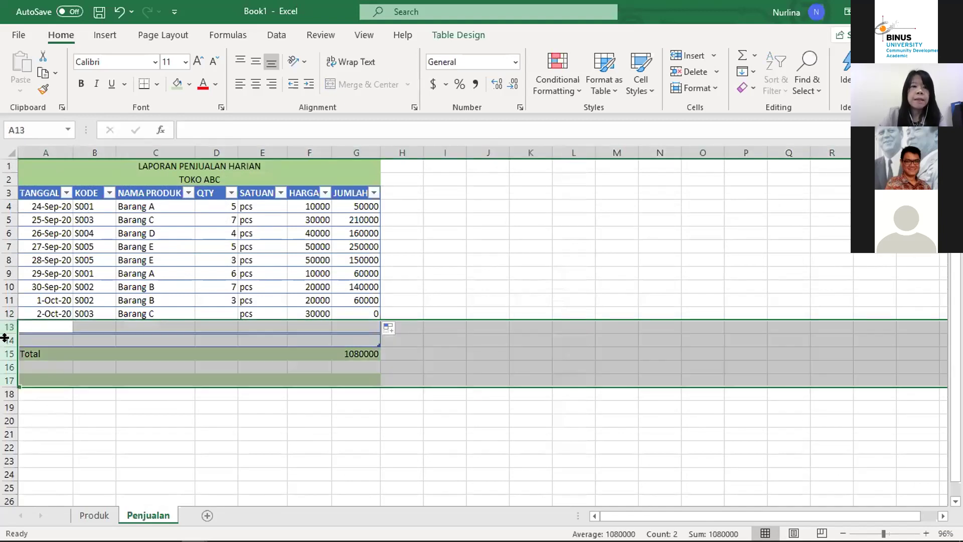
right_click(5, 338)
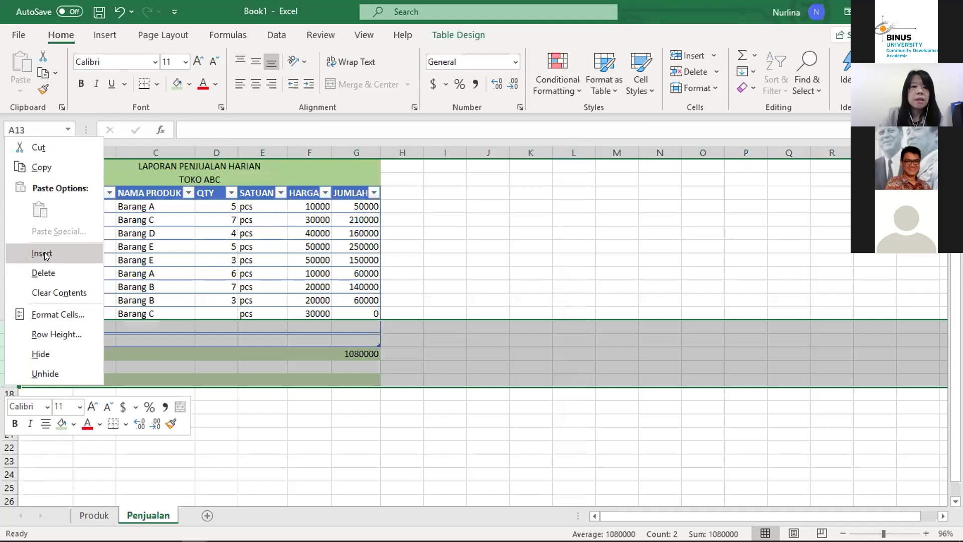
click(44, 251)
drag(155, 327, 157, 380)
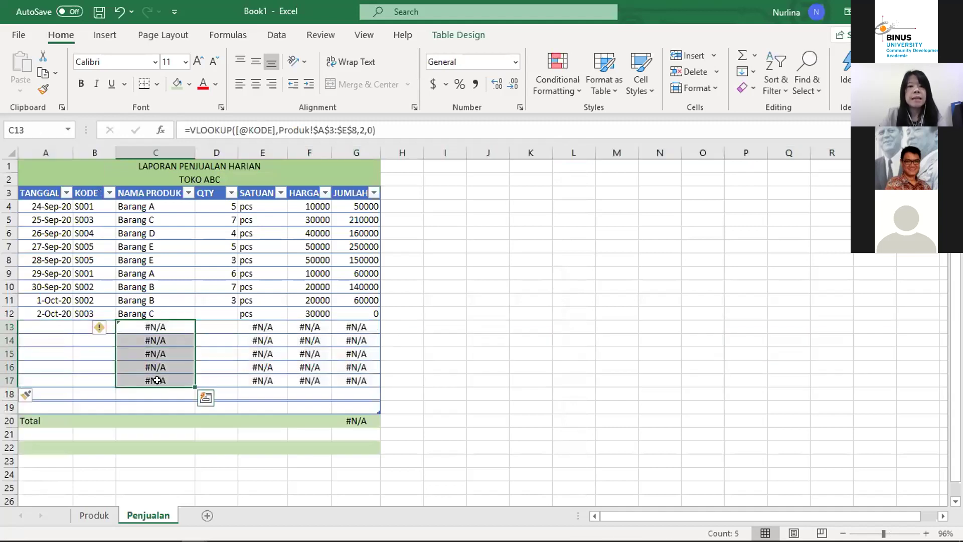
key(Delete)
key(Right)
key(Right)
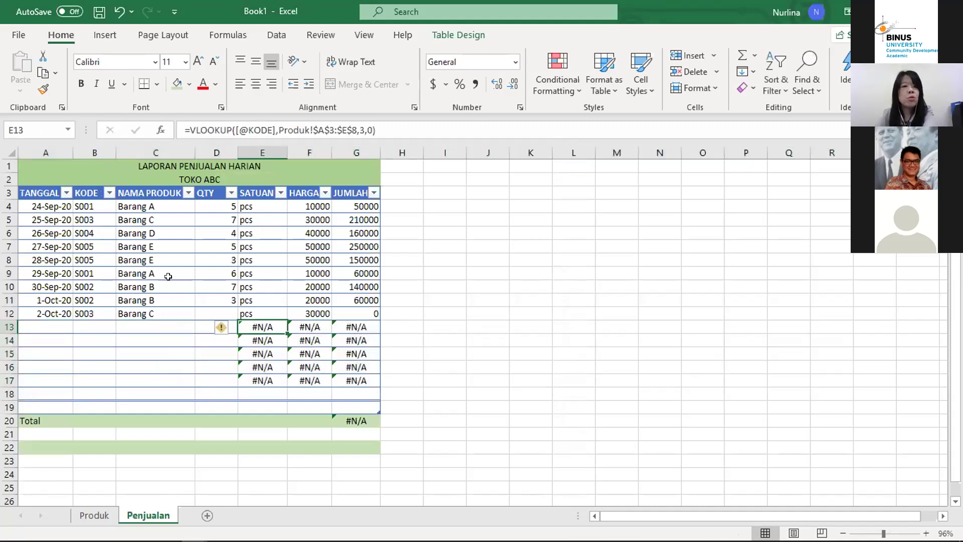
drag(268, 324, 351, 380)
key(Delete)
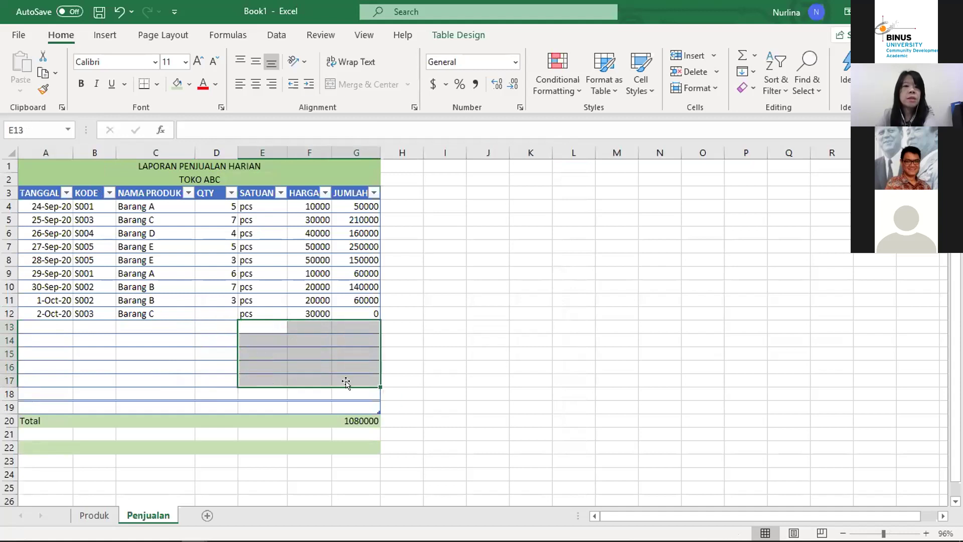
click(213, 330)
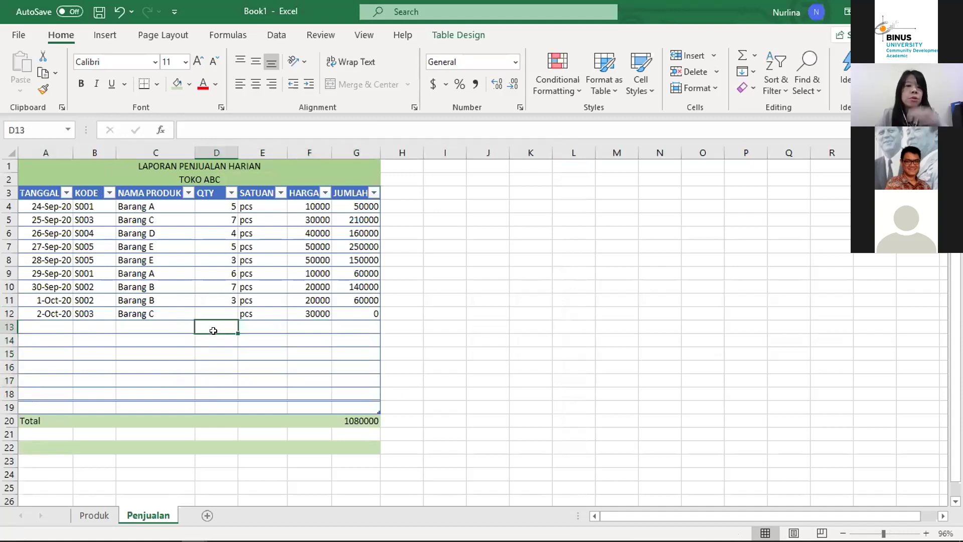
click(179, 312)
Step: Inspect row 12's S003 code and its NAMA PRODUK, SATUAN and HARGA VLOOKUPs, then view Produk
key(Left)
key(Left)
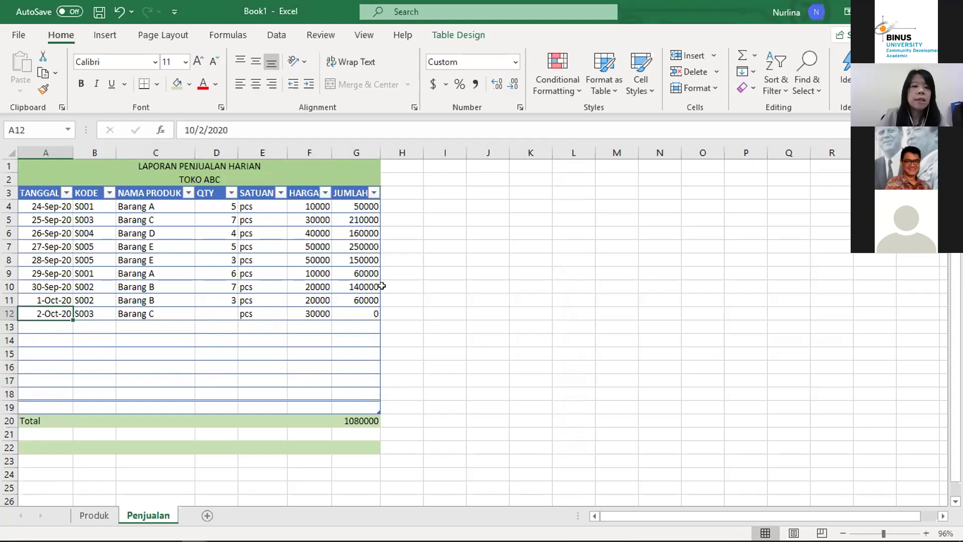
key(Right)
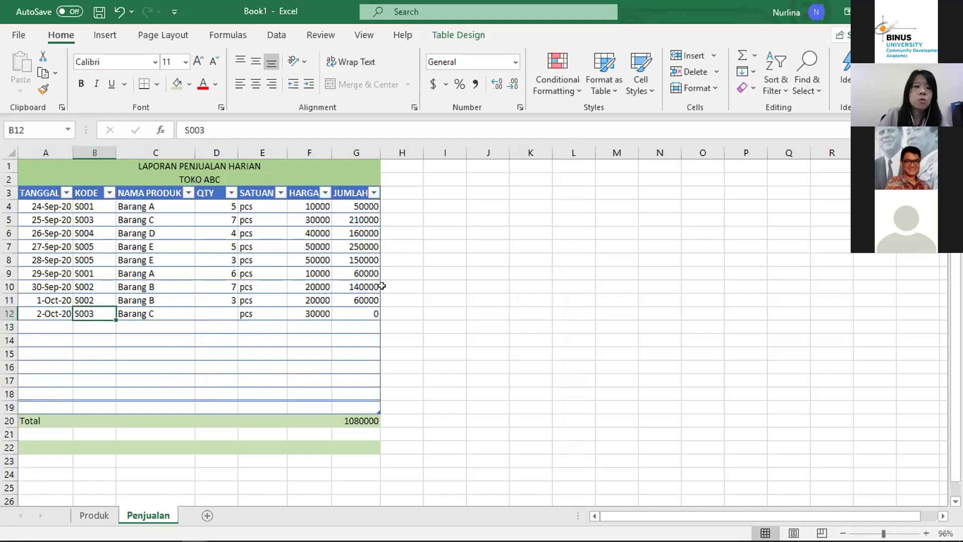
key(Left)
key(Right)
key(Right)
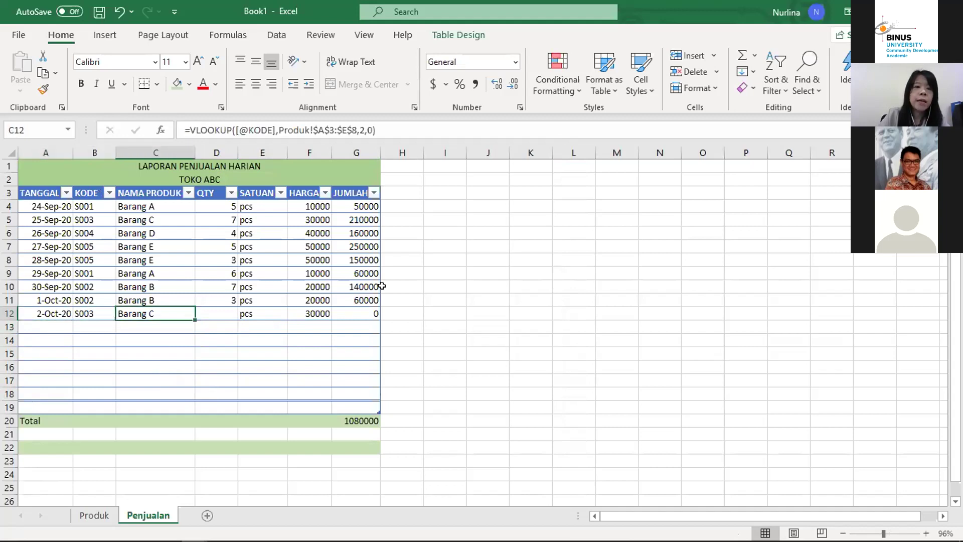
key(Right)
key(Right)
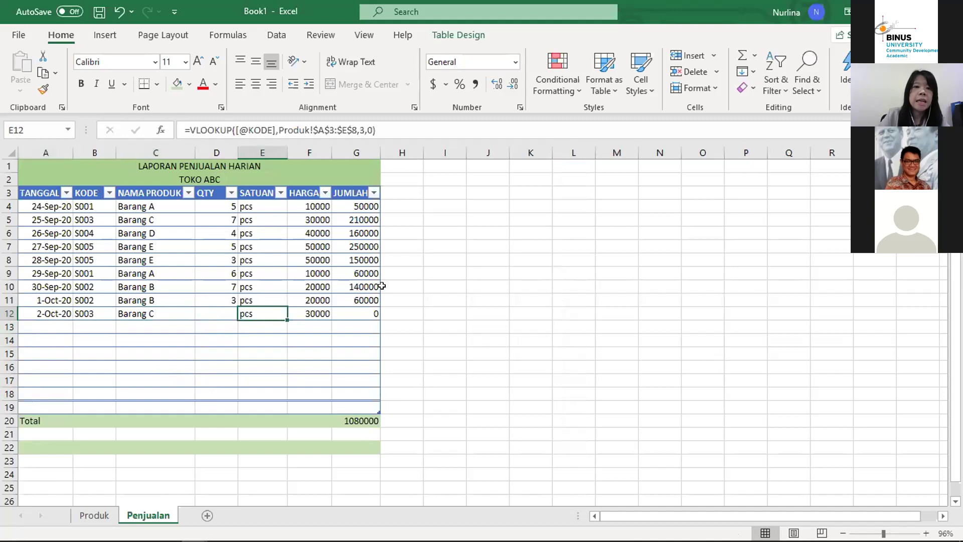
key(Right)
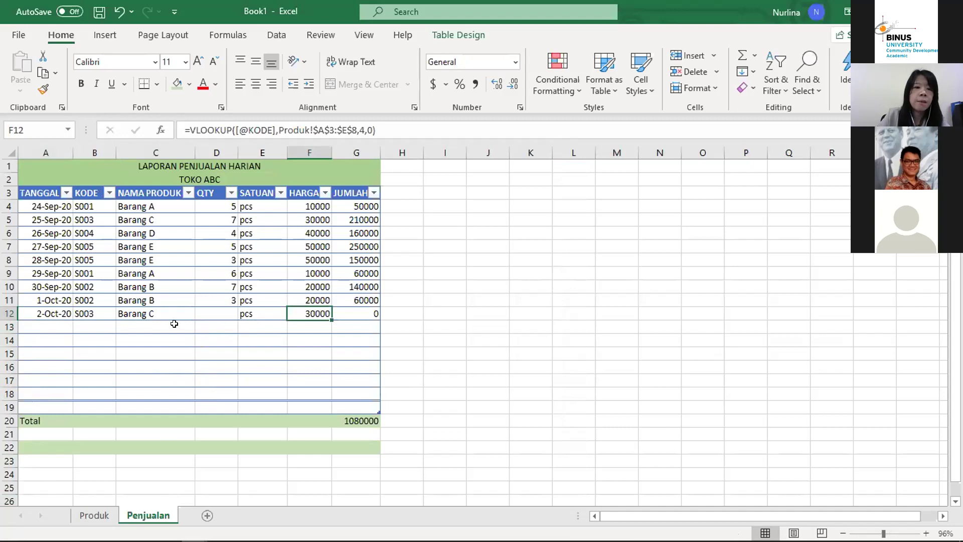
click(78, 313)
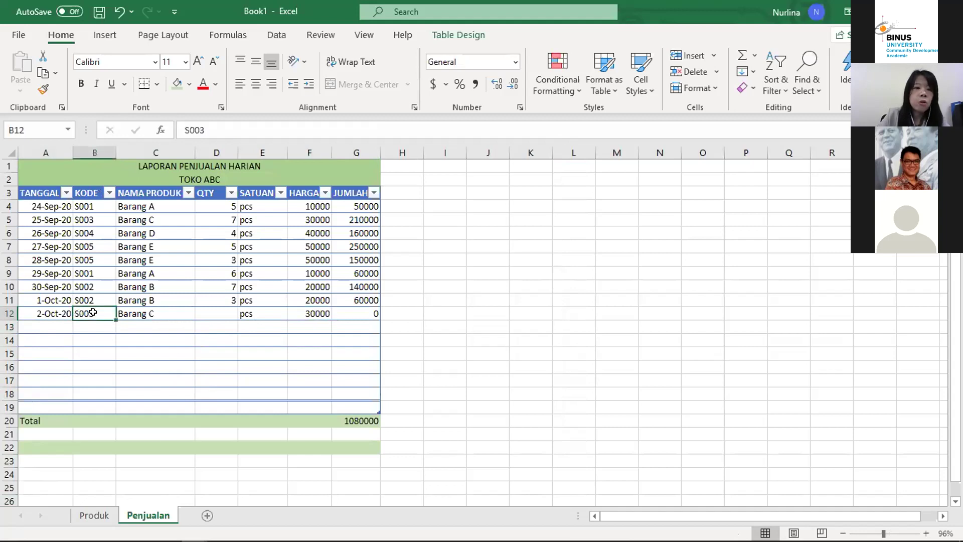
click(144, 314)
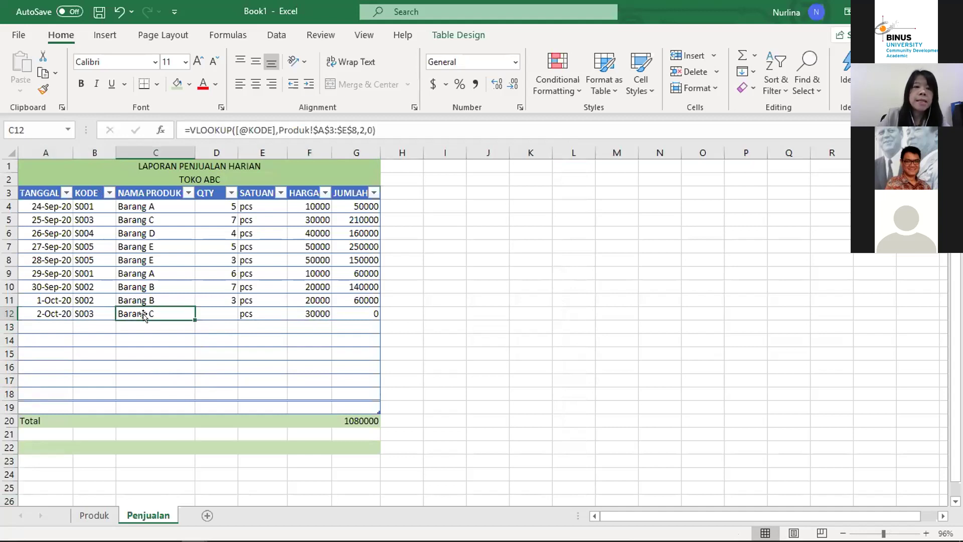
click(275, 309)
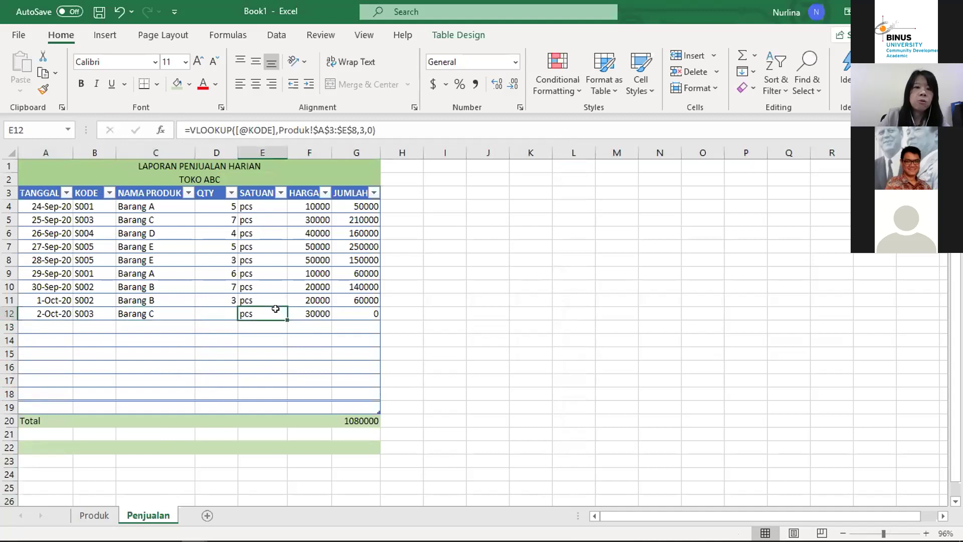
click(302, 308)
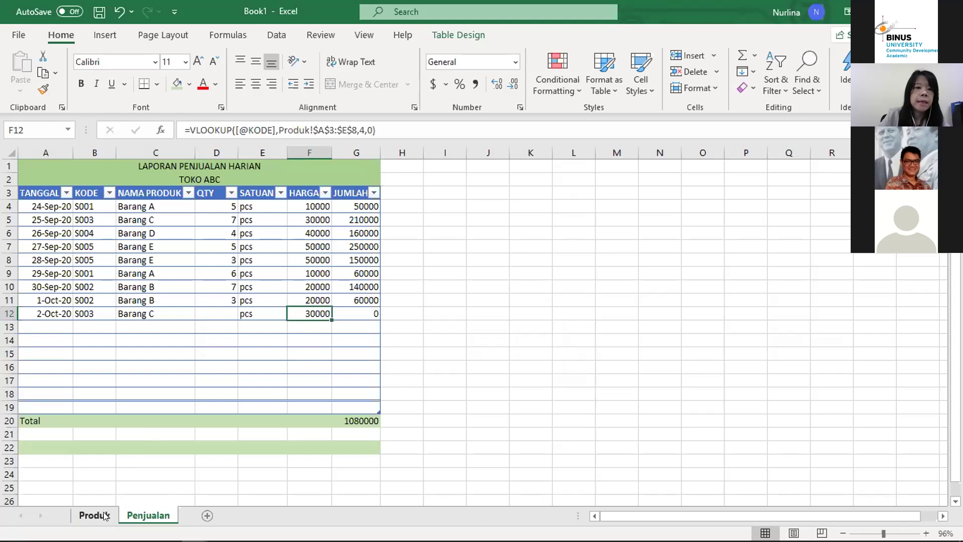
click(93, 515)
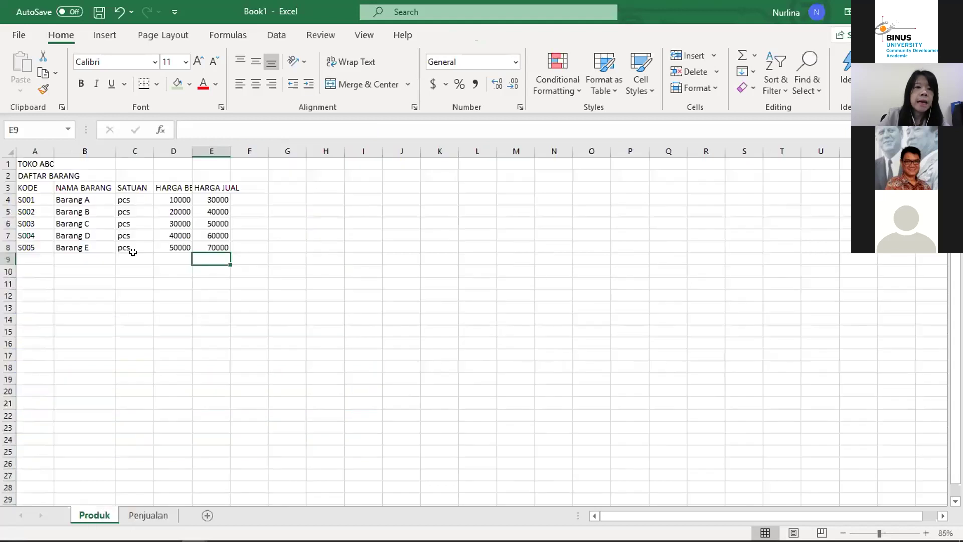
Step: AutoFit columns D and E to show HARGA BELI and HARGA JUAL fully, then return to Penjualan
click(31, 216)
click(8, 223)
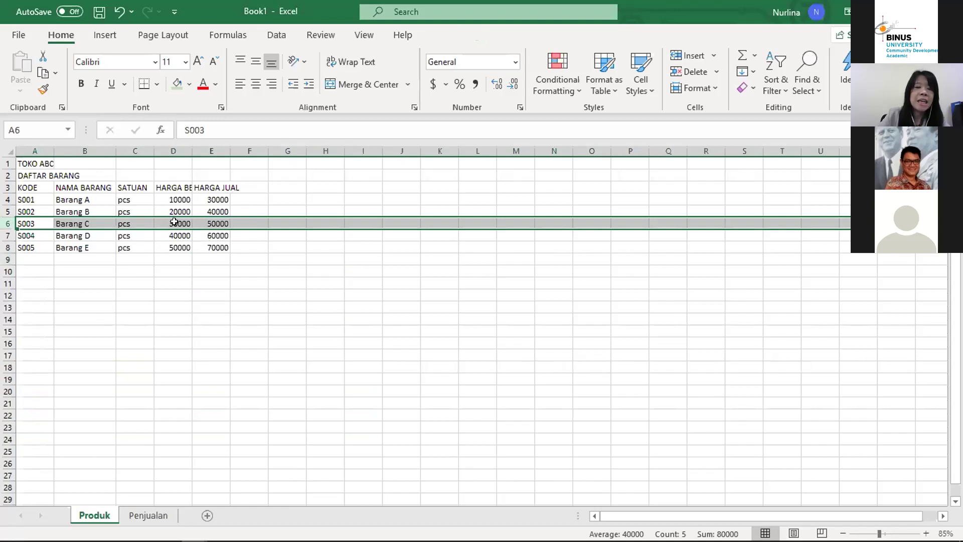
double_click(188, 150)
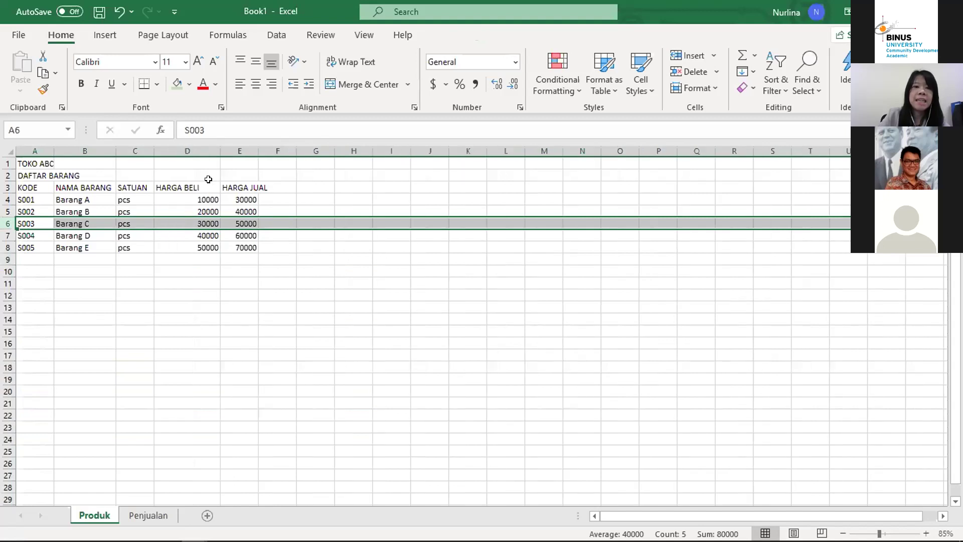
click(247, 222)
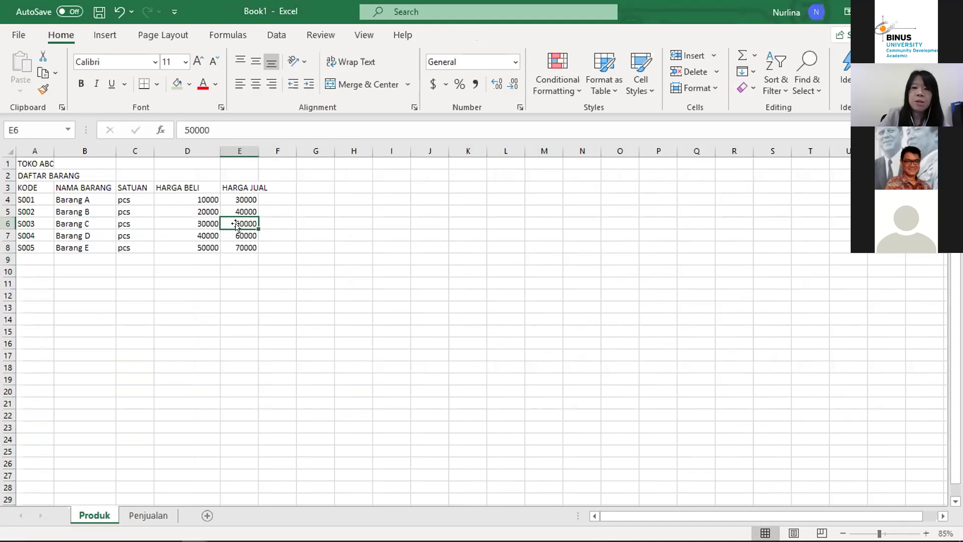
double_click(256, 151)
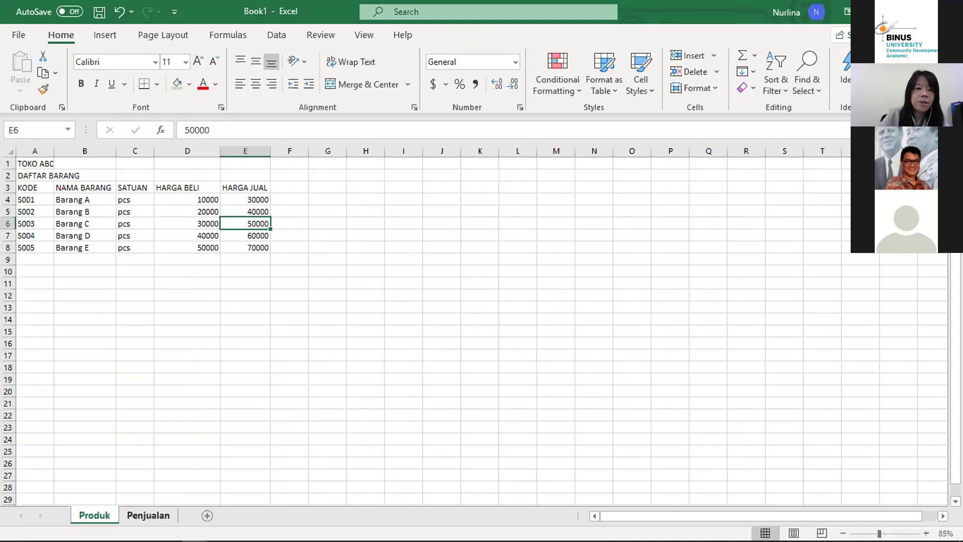
click(147, 515)
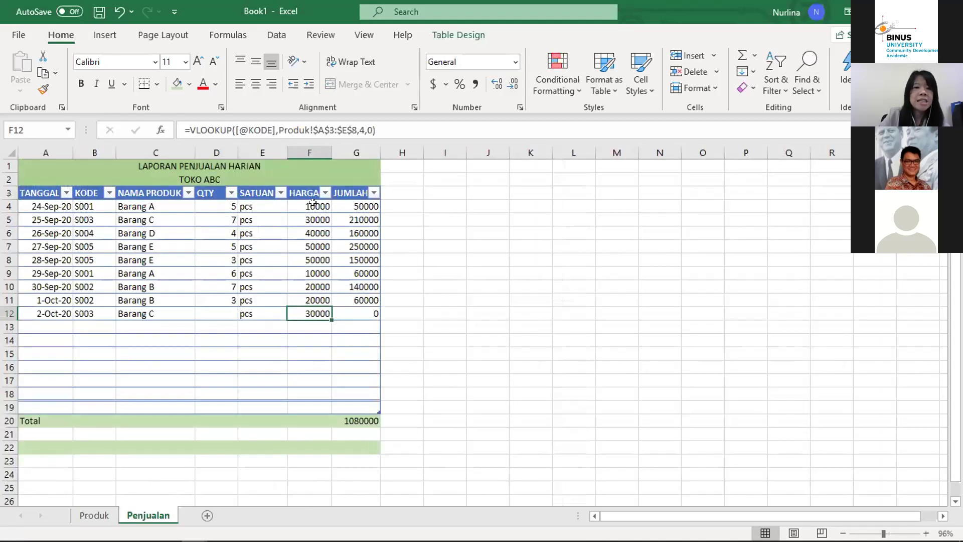
Step: Enter a new row 13 dated 3 Oct 2020 with product code S003
click(66, 328)
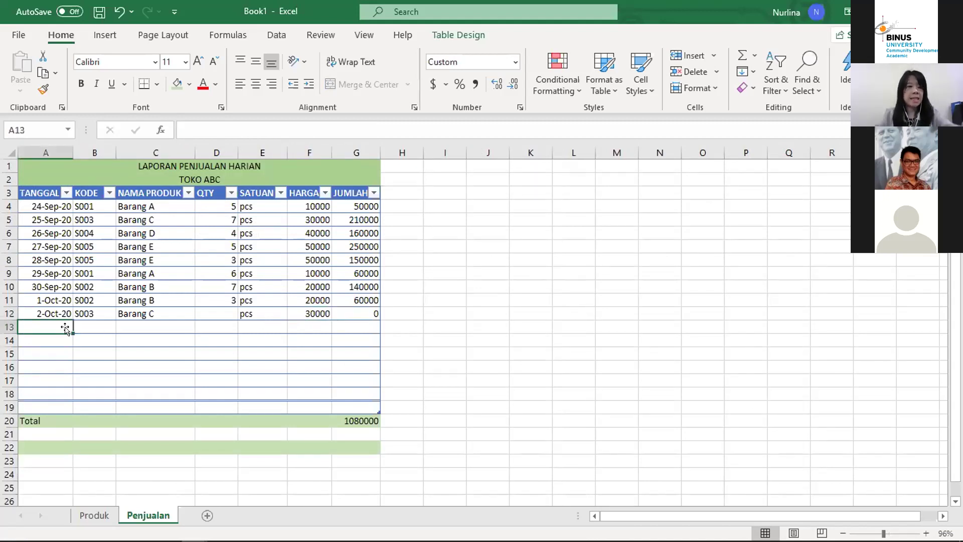
text(3 ok)
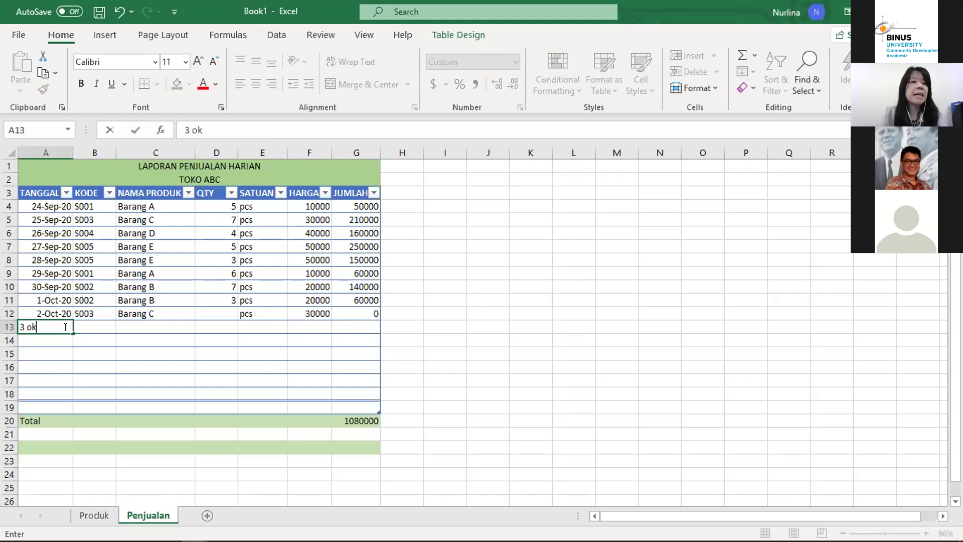
key(BackSpace)
text(ct 2020)
key(Tab)
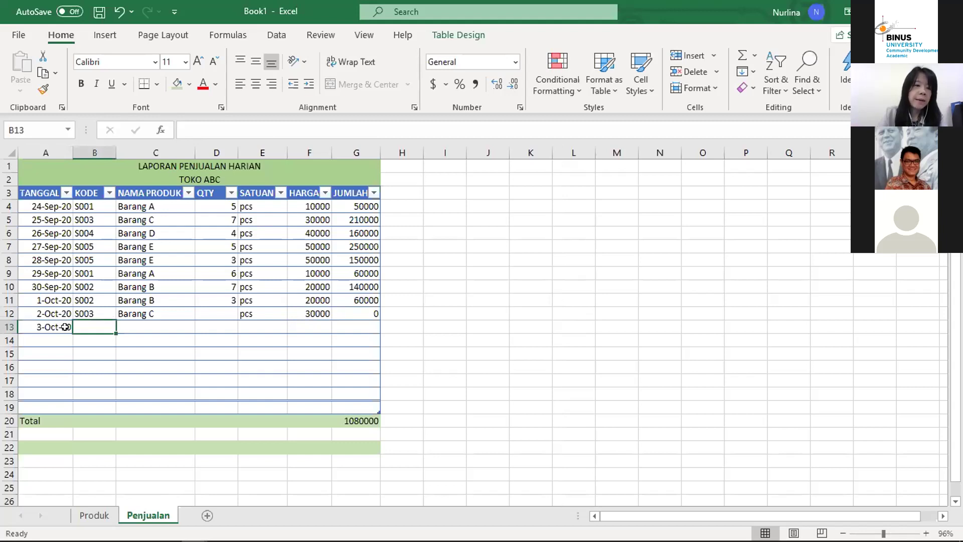
text(S003)
key(Return)
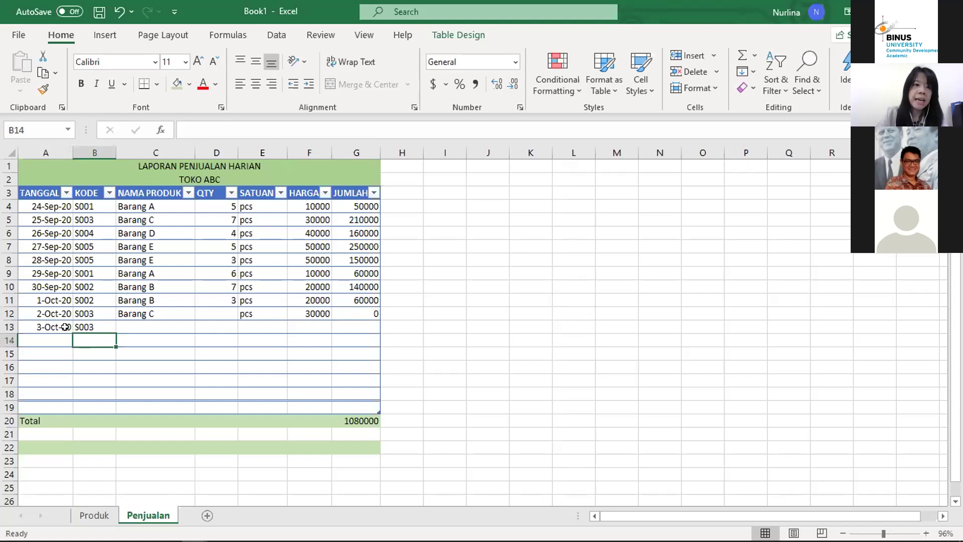
Step: Review row 12's VLOOKUP formula, then start a formula with = in C13
key(Up)
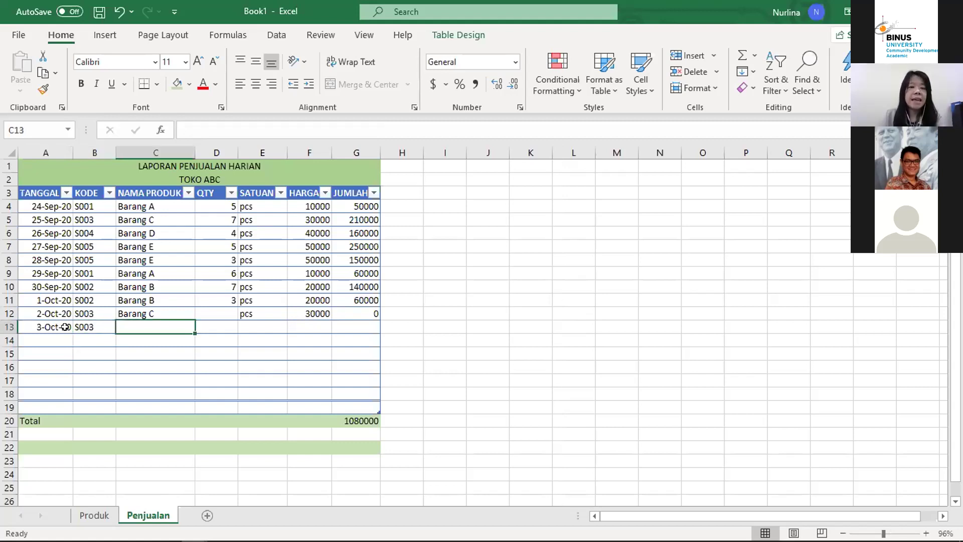
key(Up)
key(Right)
key(Right)
key(Right)
key(Left)
key(Left)
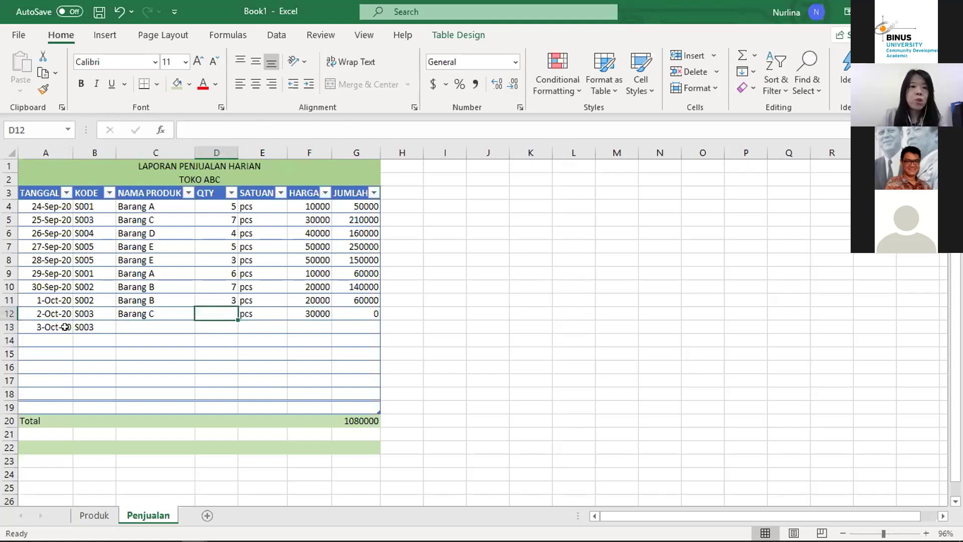
key(Left)
key(Down)
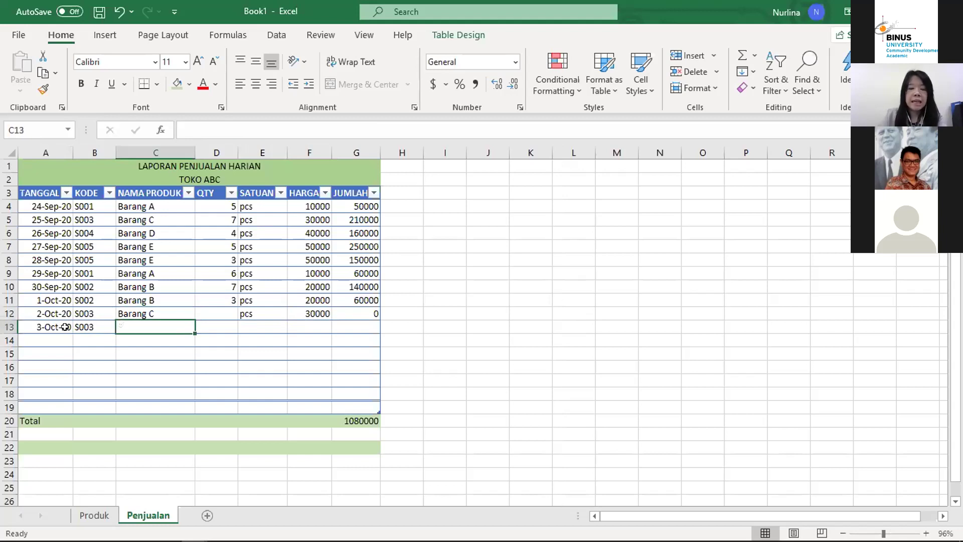
key(Up)
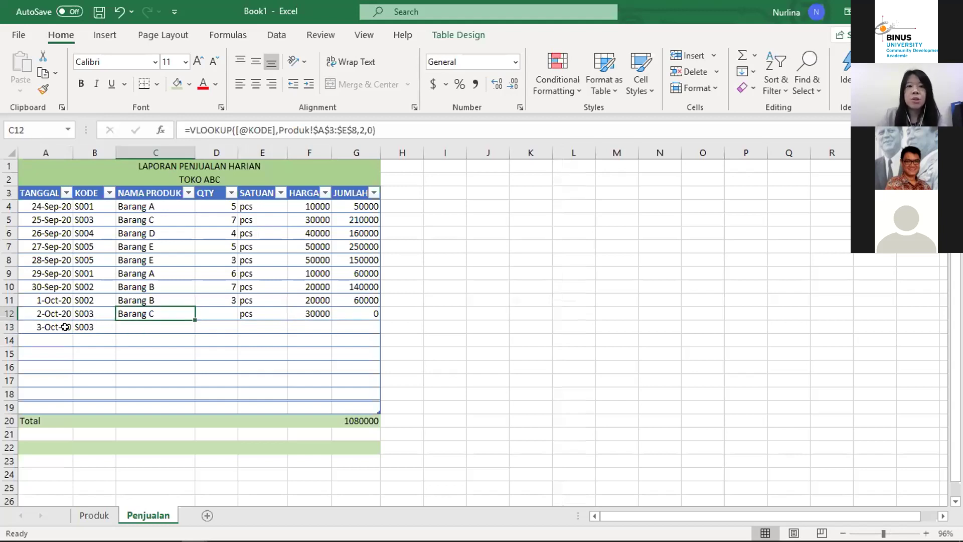
key(Down)
text(=)
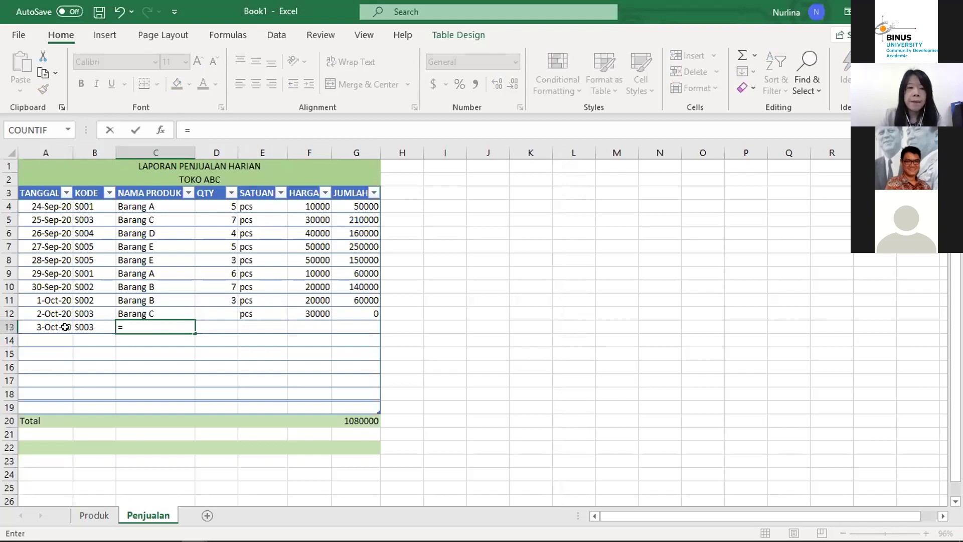
text(vlookup)
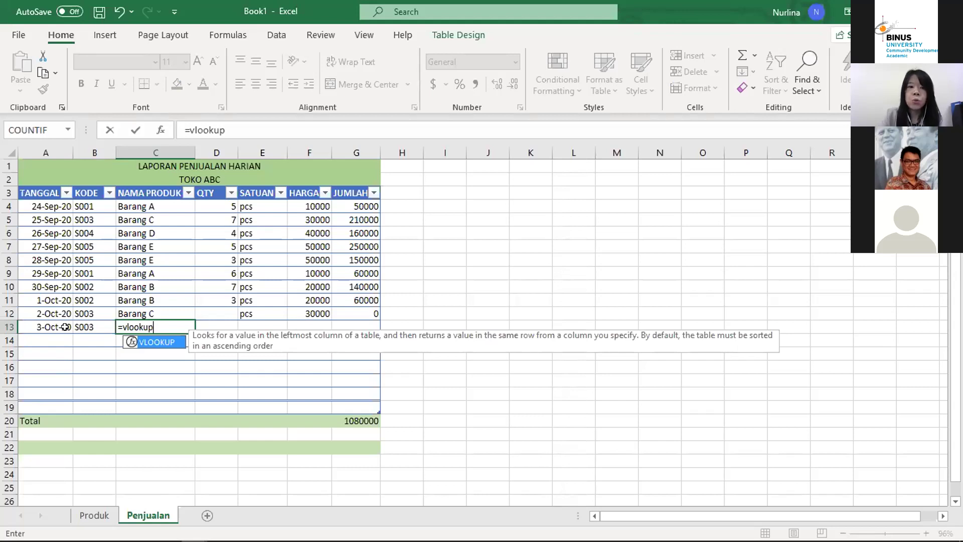
text(()
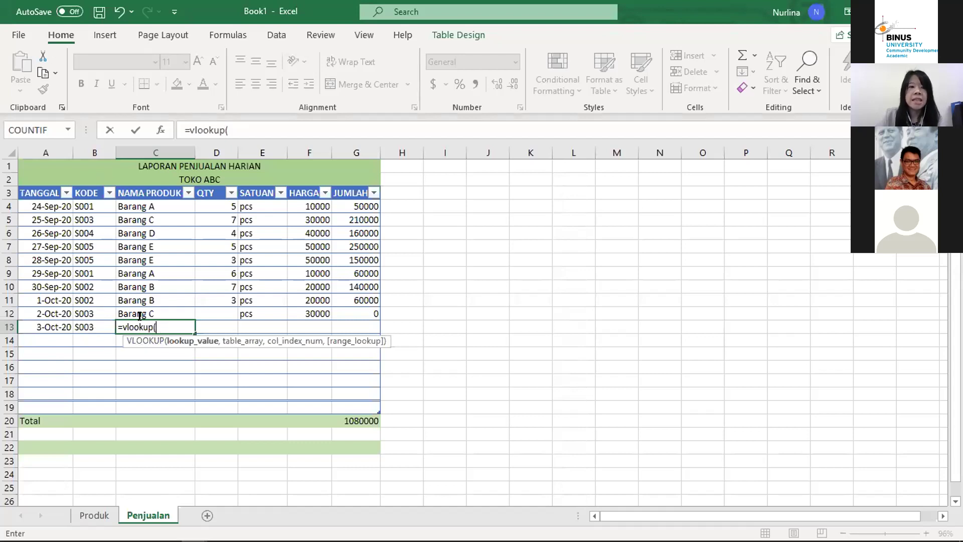
click(94, 325)
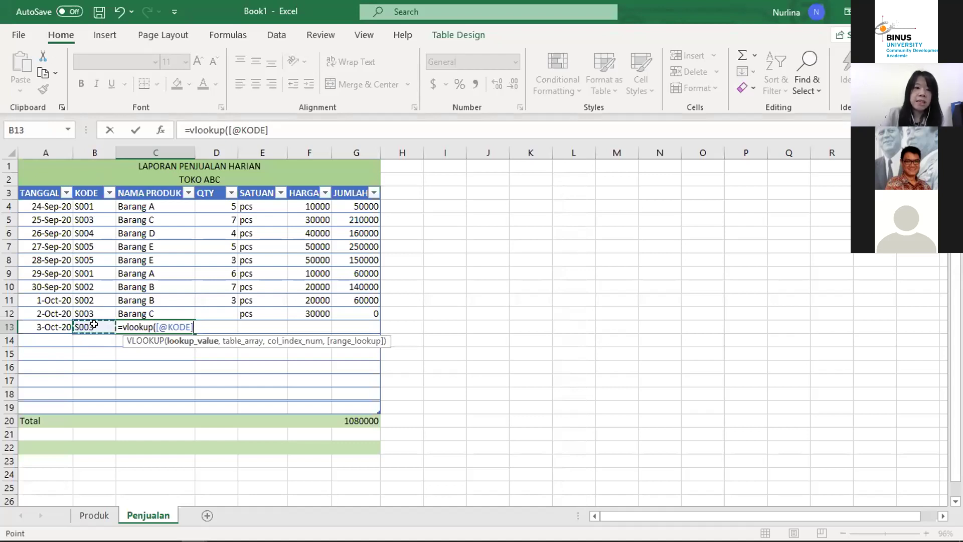
text(,)
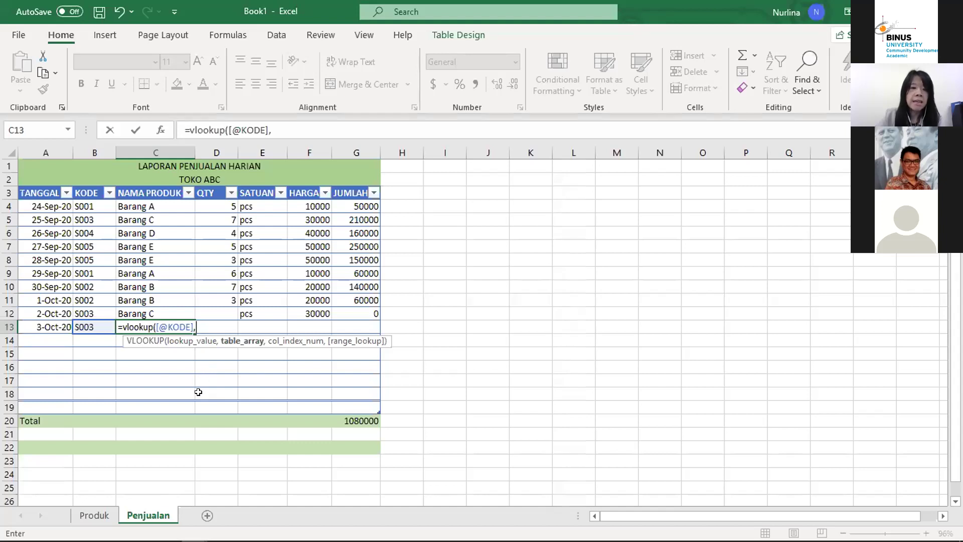
click(91, 512)
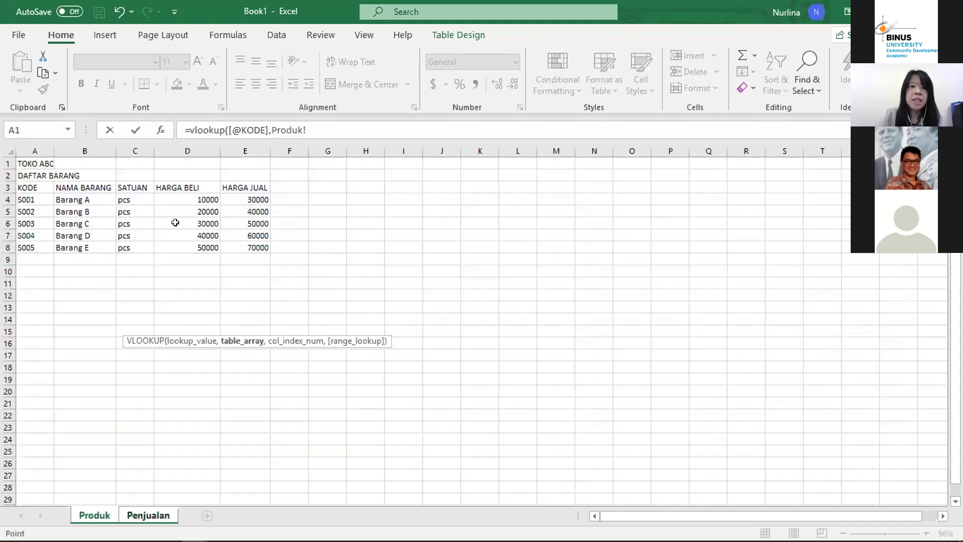
Step: Select Produk!A3:E8 as the table, finish with ,2,0) and confirm so C13 shows Barang C
click(20, 187)
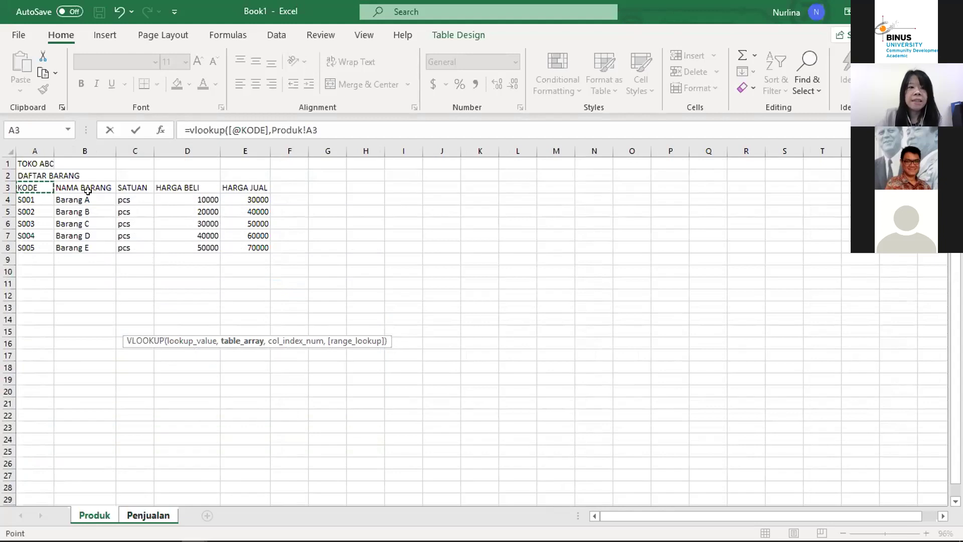
drag(88, 191, 258, 247)
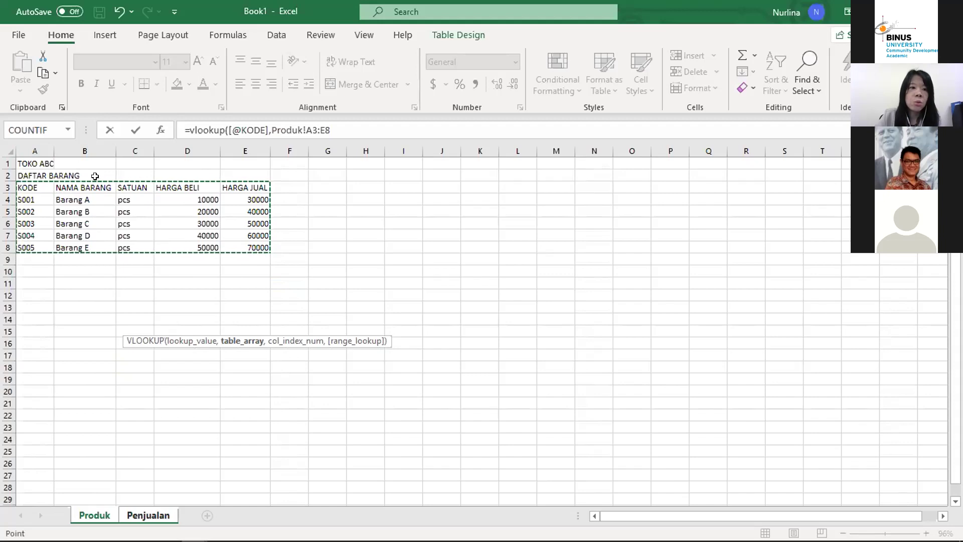
click(343, 122)
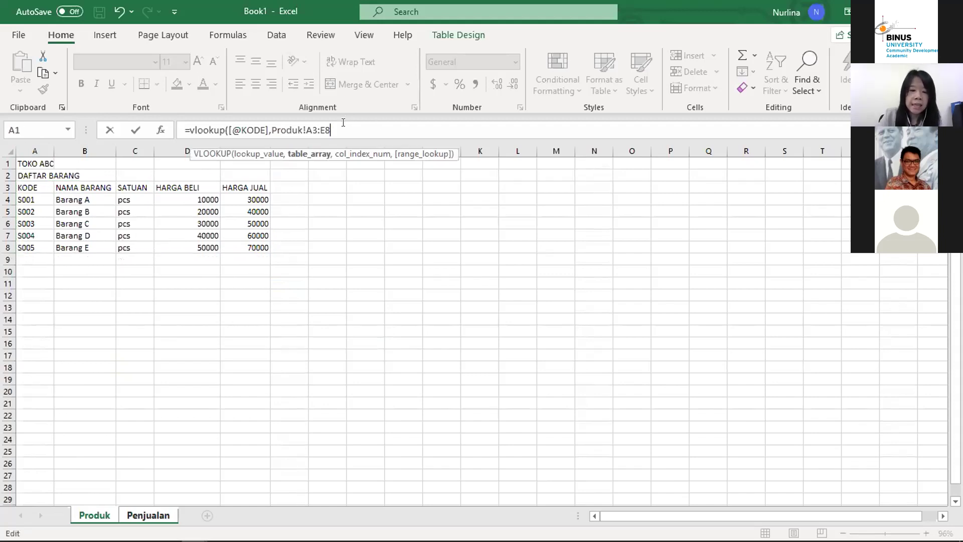
text(,2)
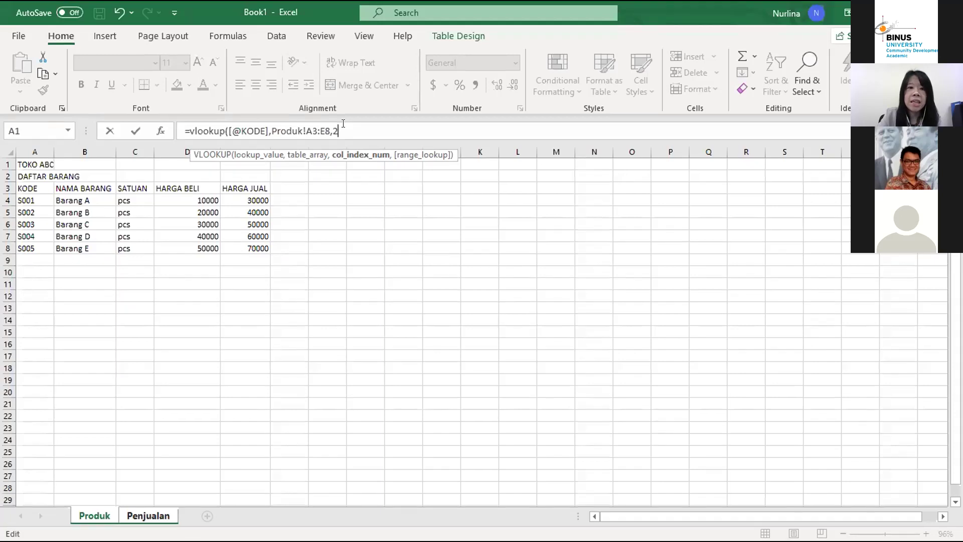
text(,0)
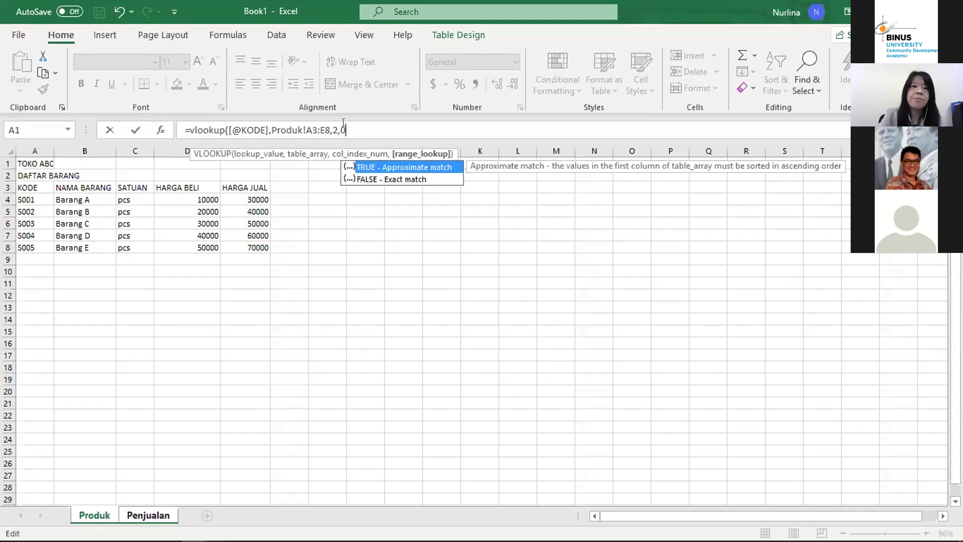
text())
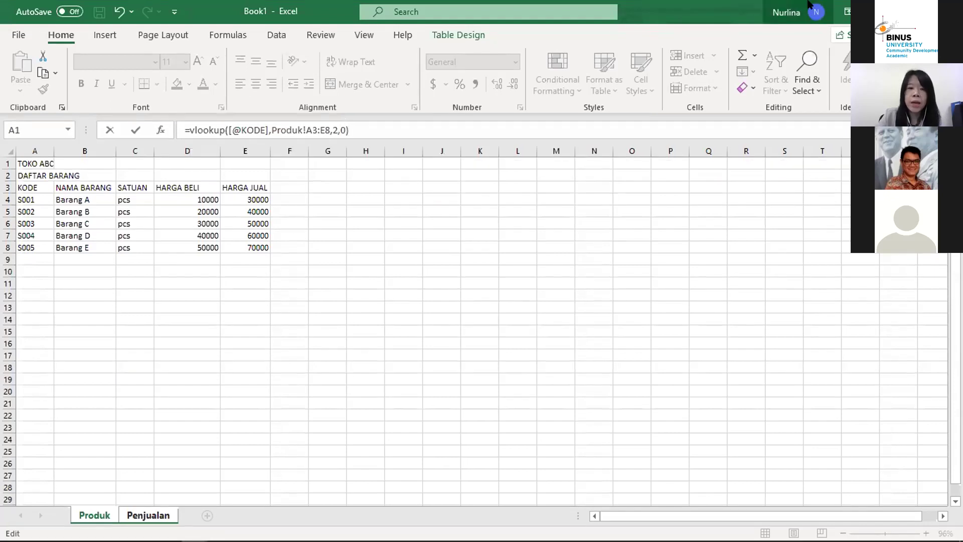
key(Return)
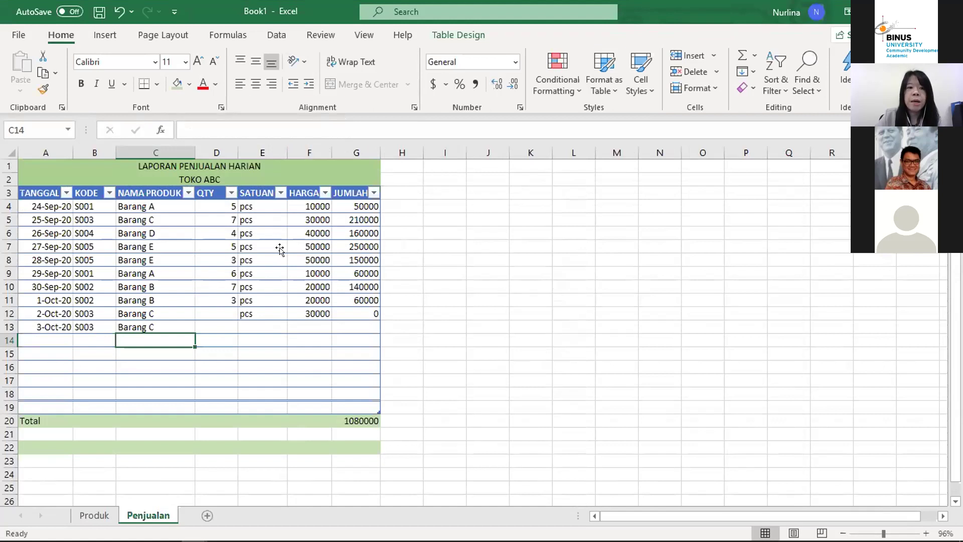
click(170, 328)
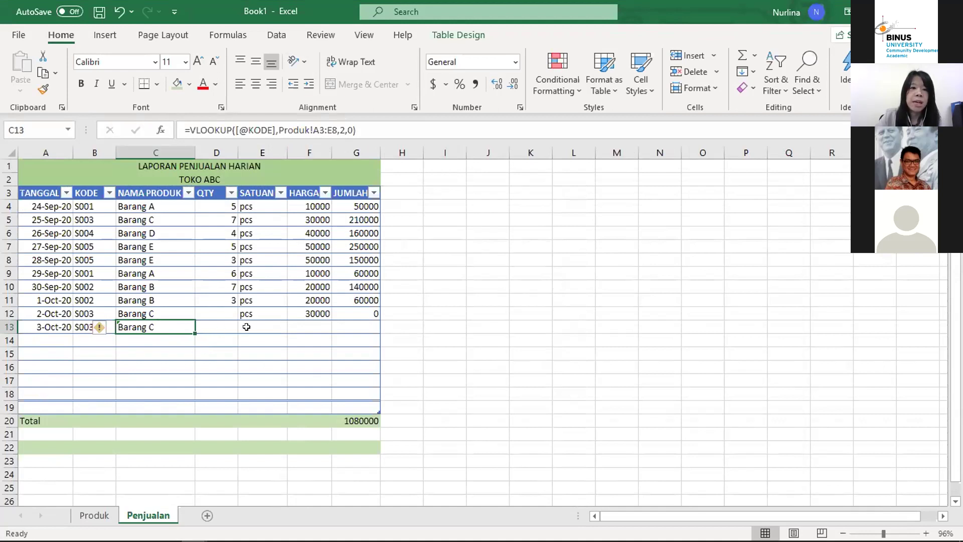
Step: Compare the SATUAN, HARGA BELI and HARGA JUAL columns on the Produk list
click(266, 323)
key(Tab)
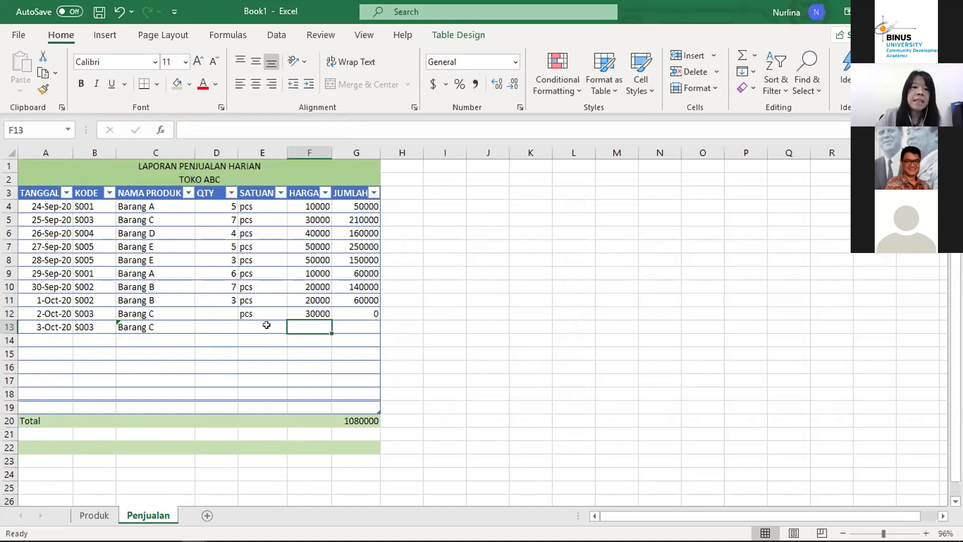
click(103, 518)
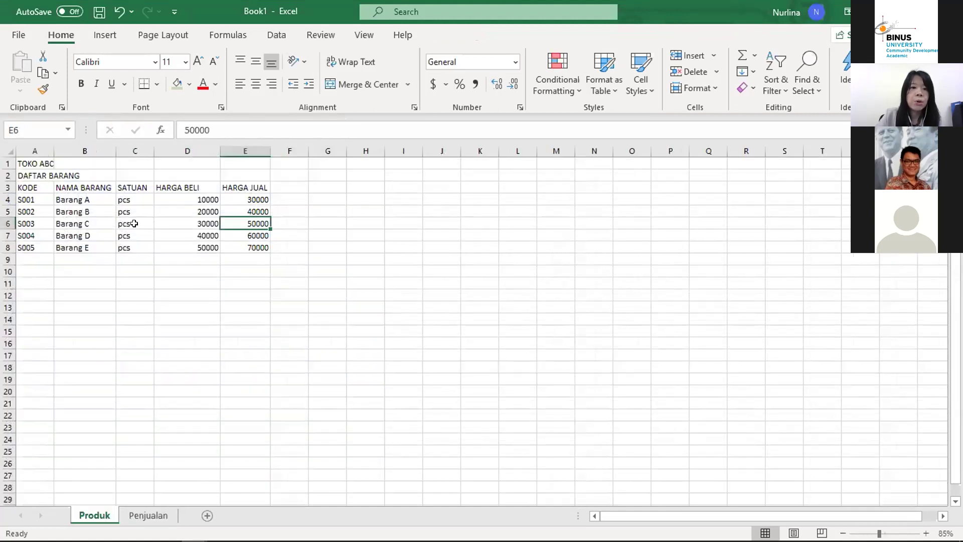
drag(123, 200, 128, 246)
drag(258, 200, 256, 253)
drag(189, 197, 186, 243)
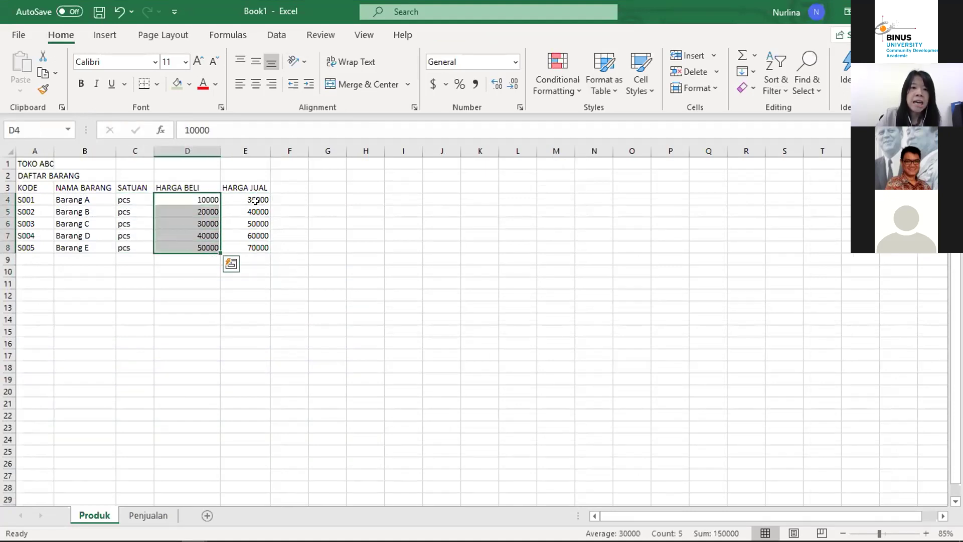
drag(255, 200, 257, 247)
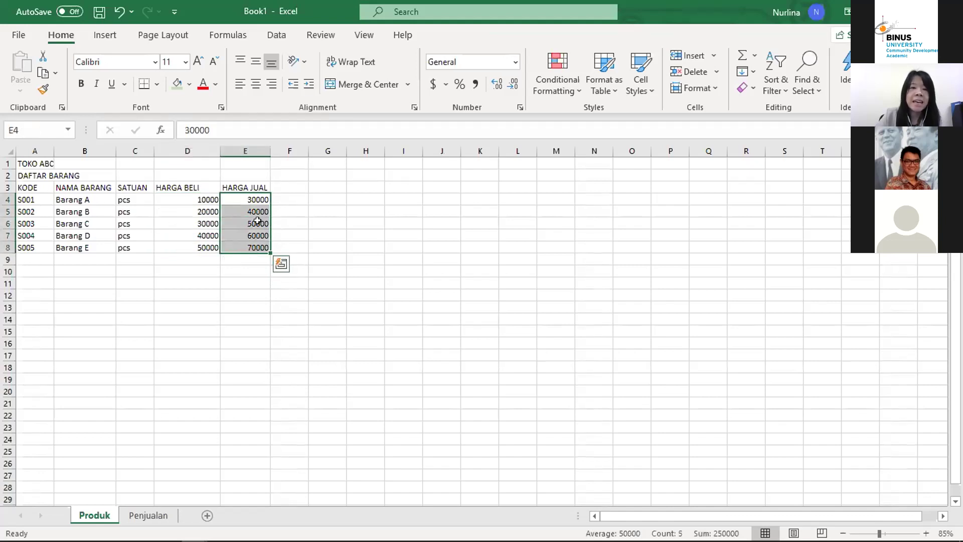
click(140, 515)
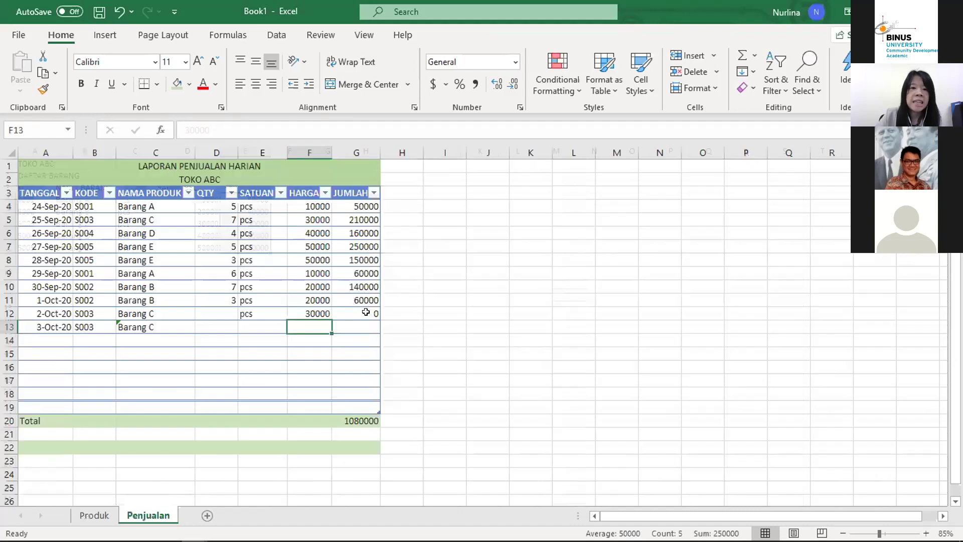
Step: Inspect row 12's HARGA formula column number without keeping changes, then select E13
click(308, 311)
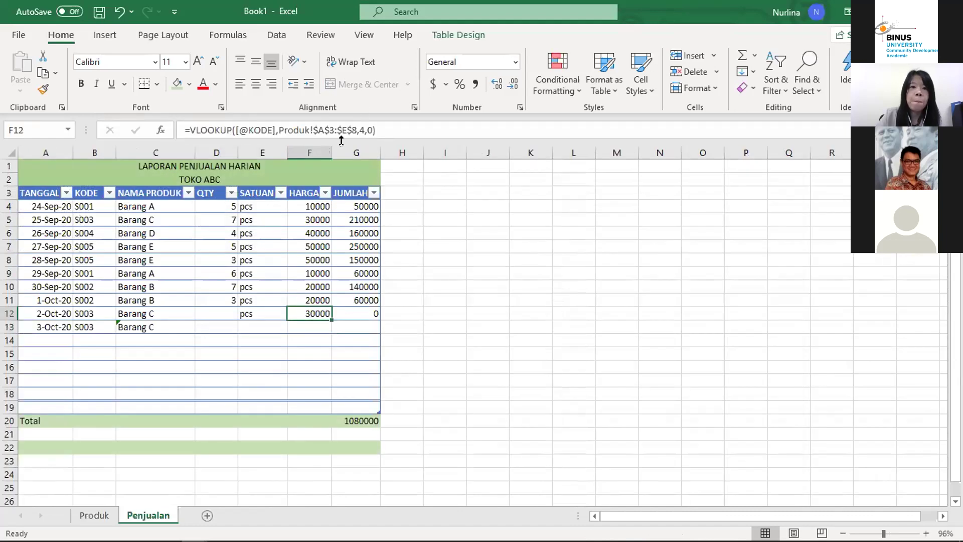
click(360, 129)
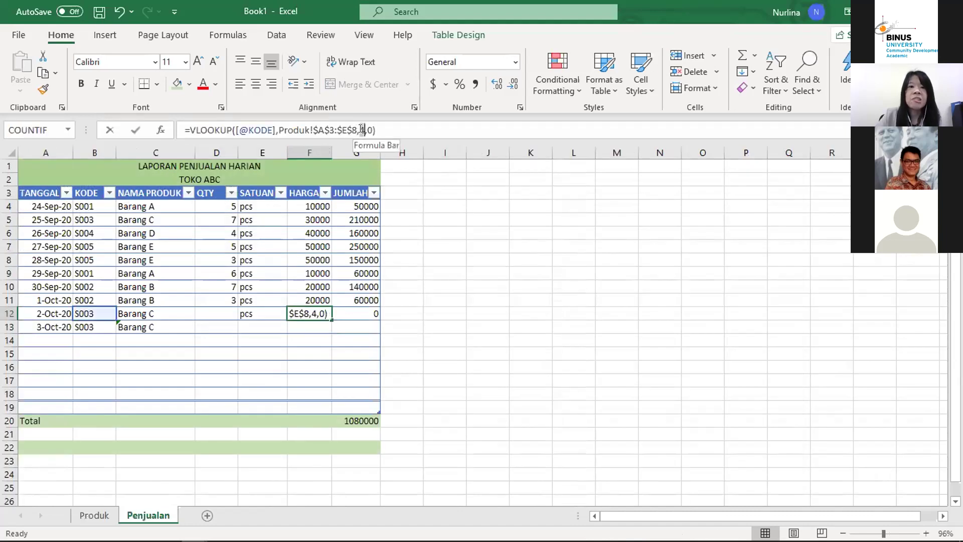
click(310, 337)
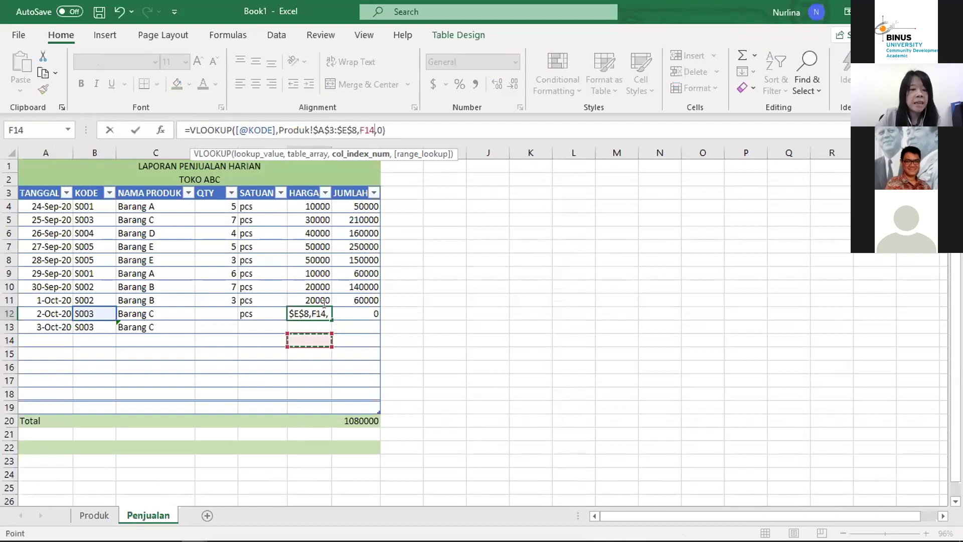
key(Return)
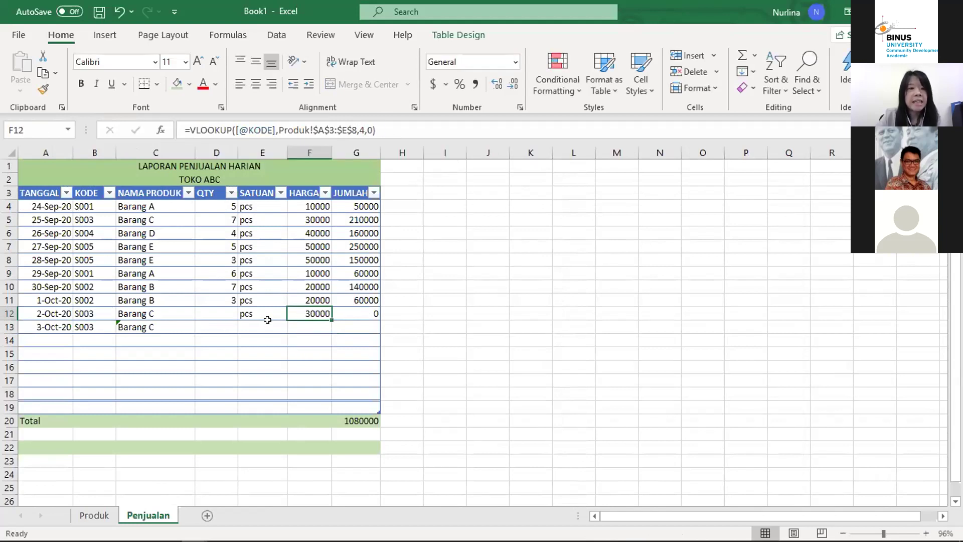
click(267, 321)
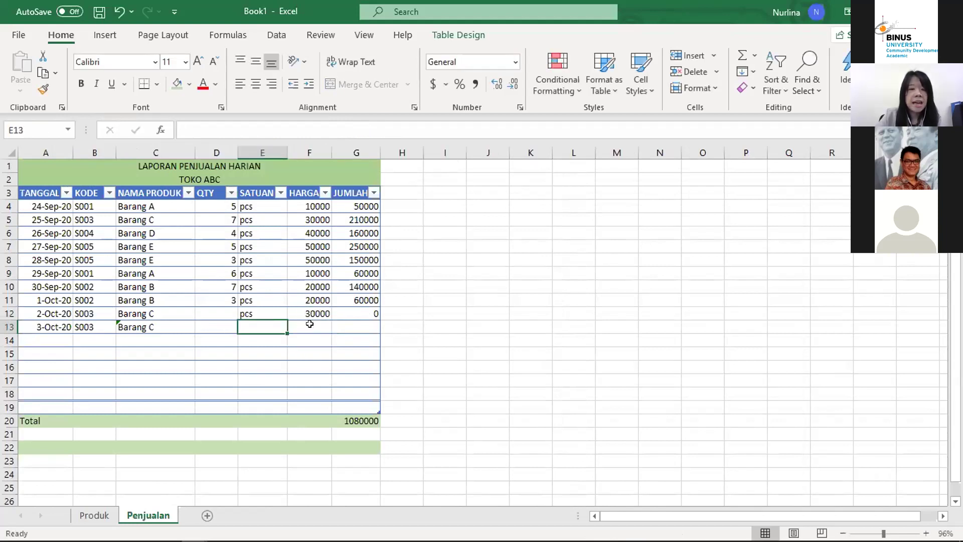
click(143, 325)
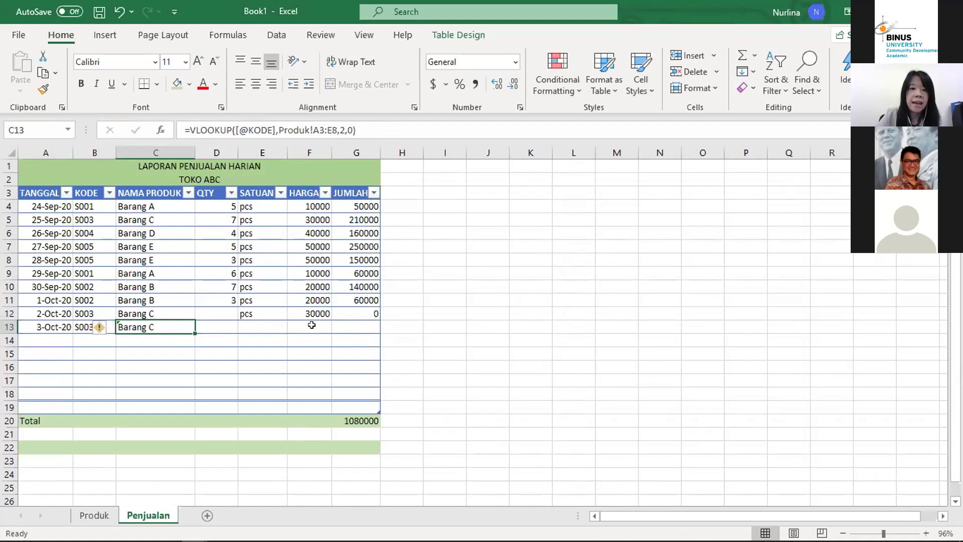
click(263, 326)
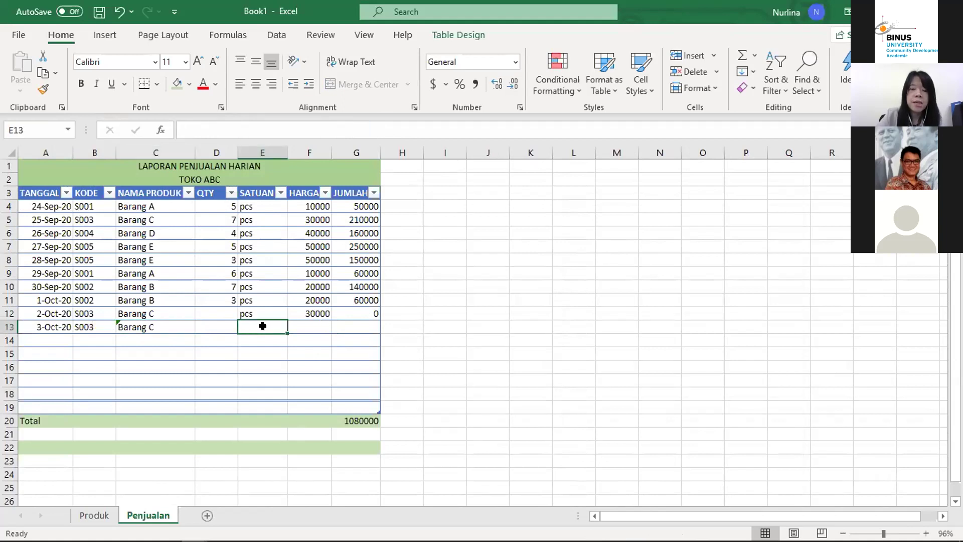
text(=)
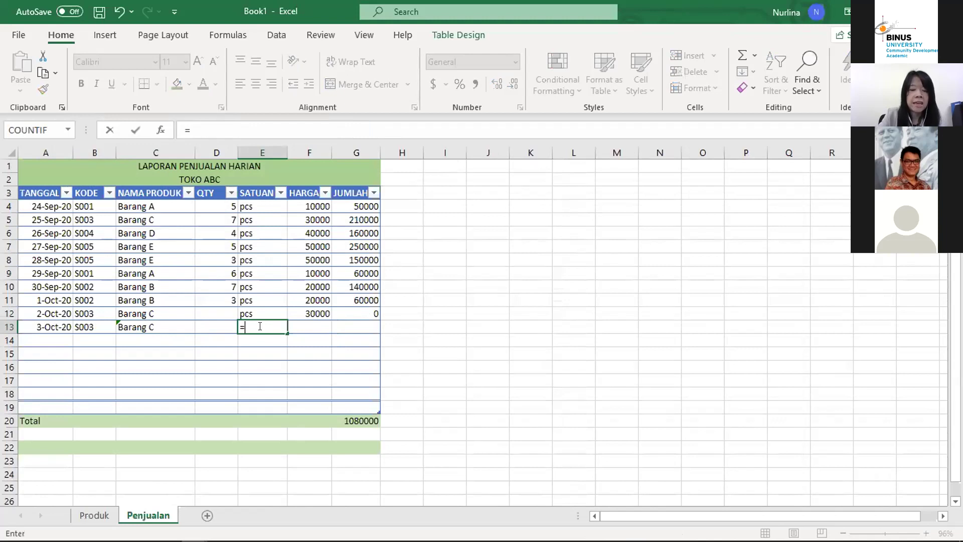
key(BackSpace)
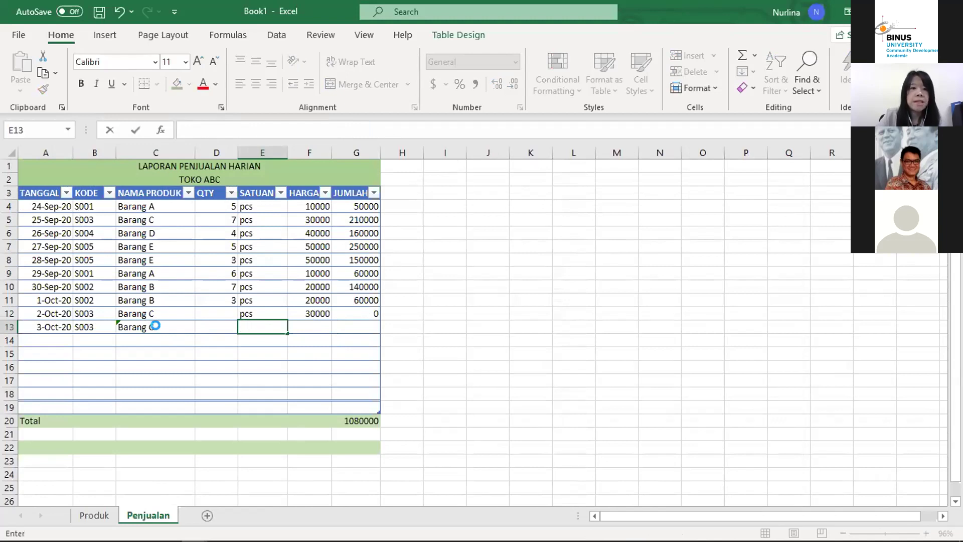
click(154, 326)
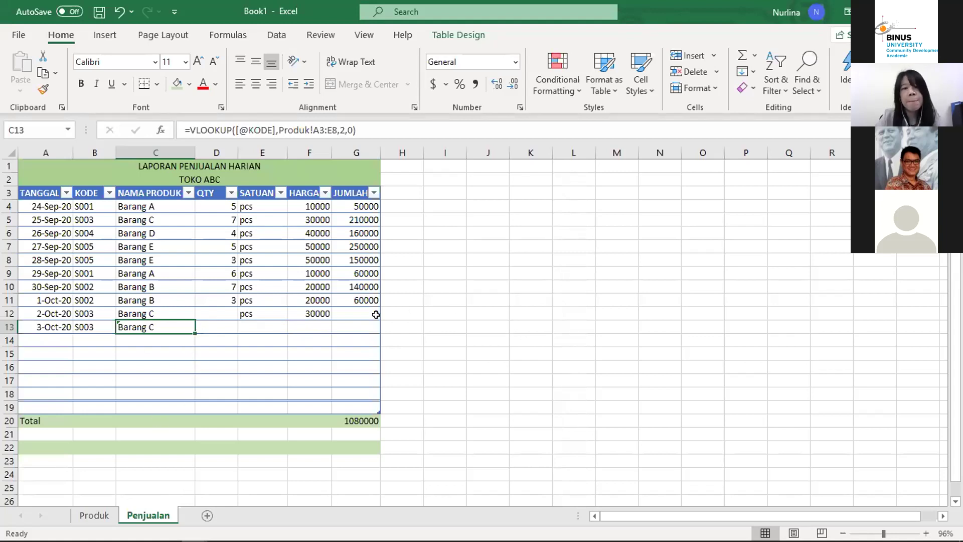
click(268, 323)
text(=)
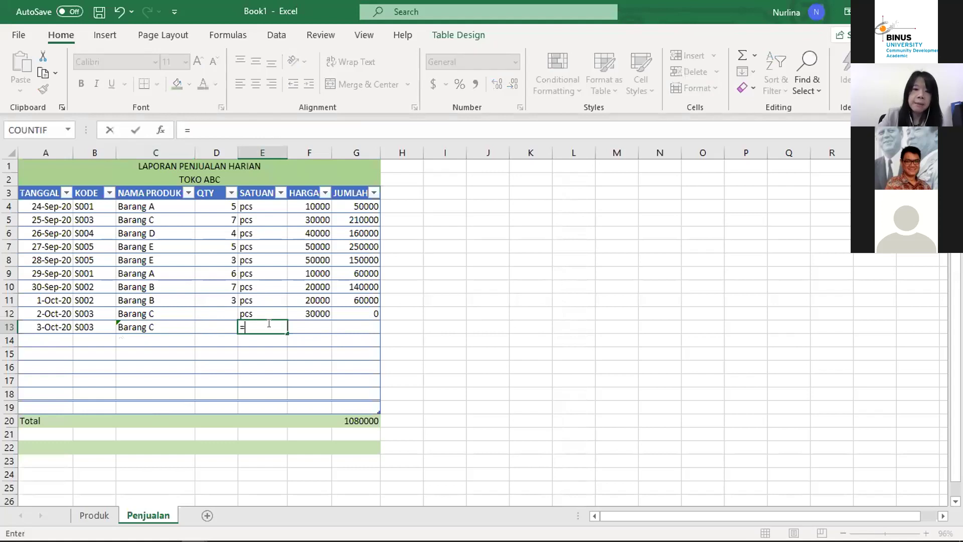
text(v)
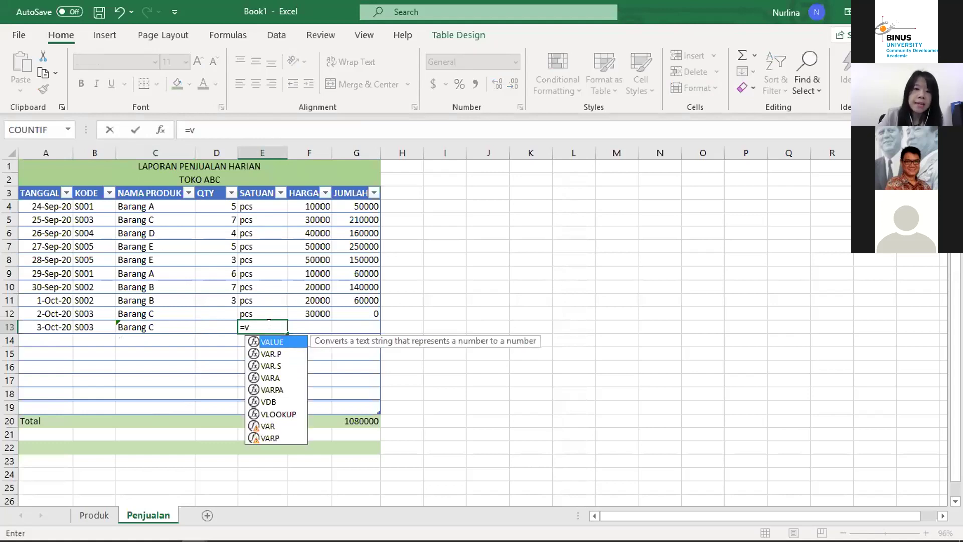
text(lookup)
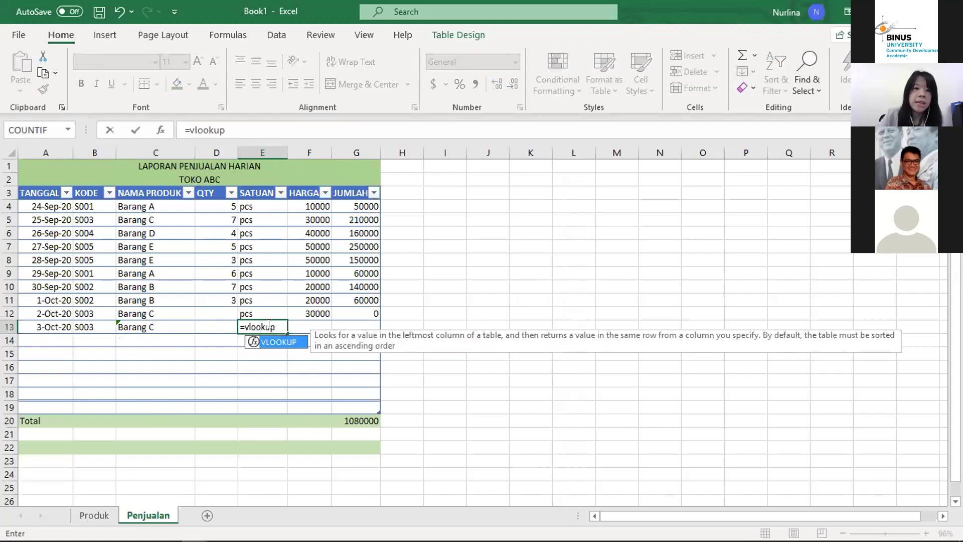
text(()
click(93, 326)
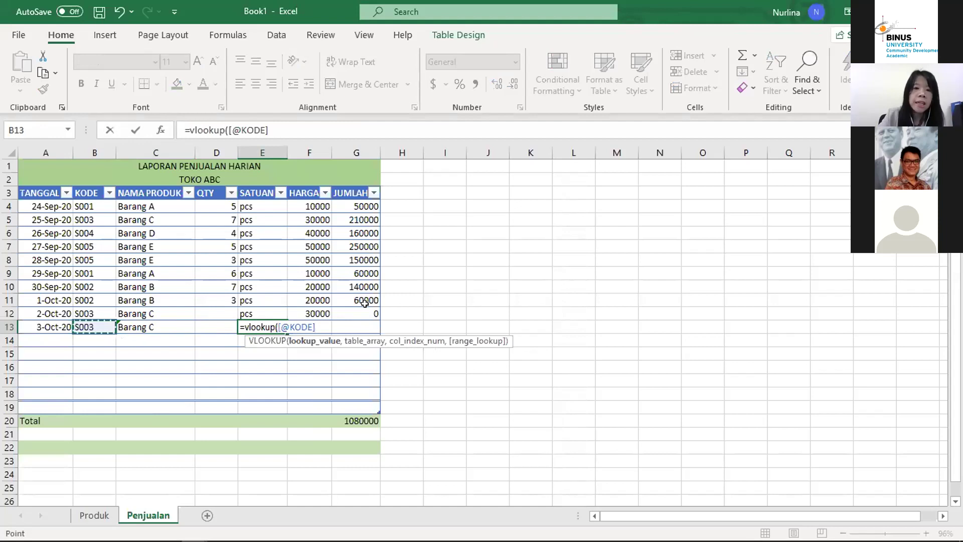
text(,)
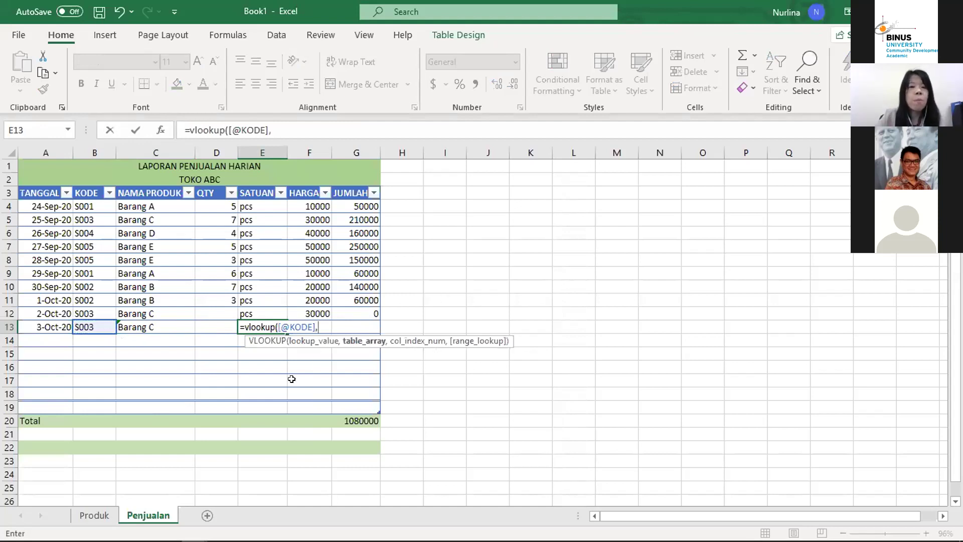
click(94, 515)
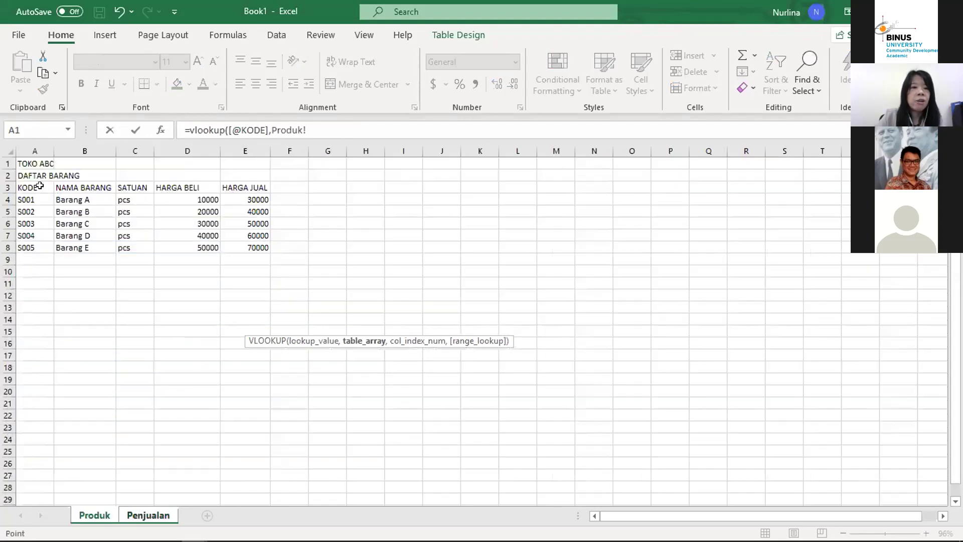
click(44, 187)
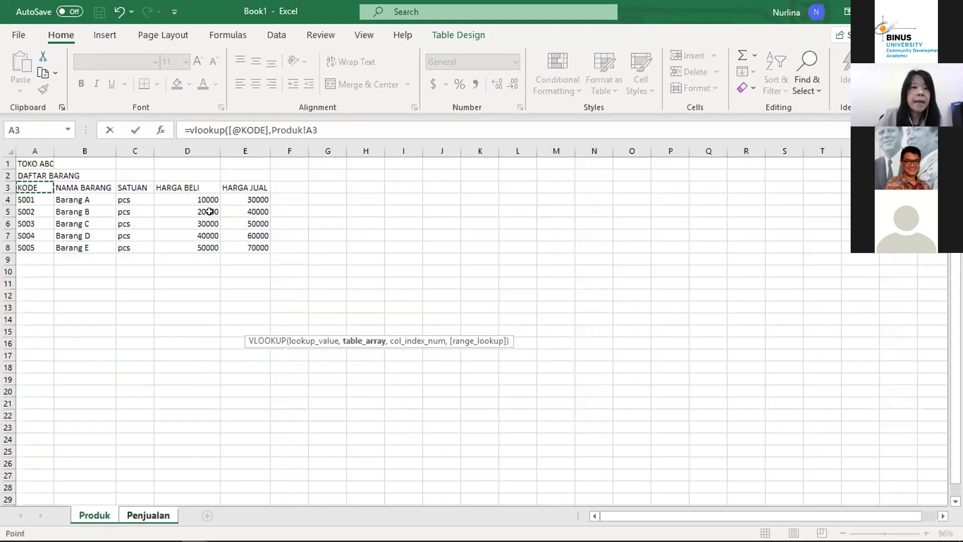
shift+click(245, 246)
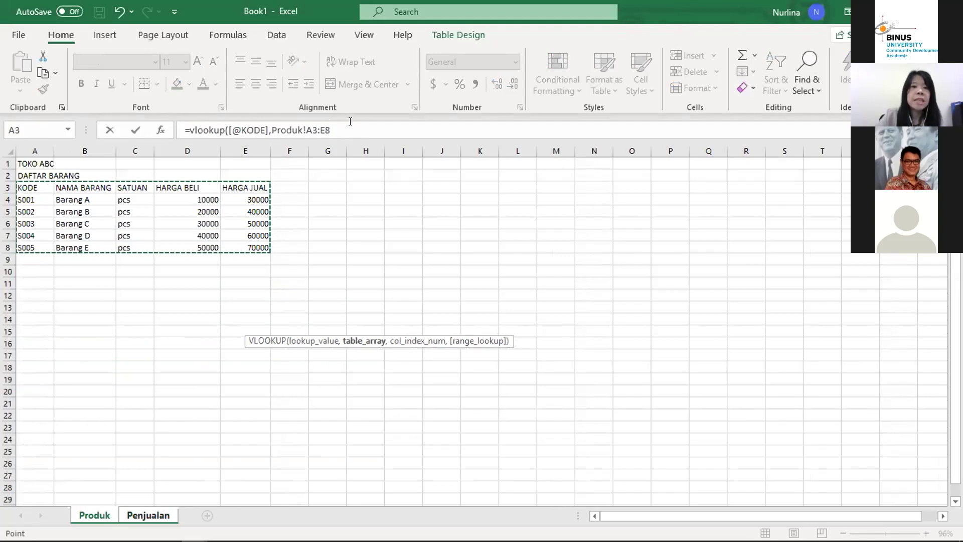
click(349, 126)
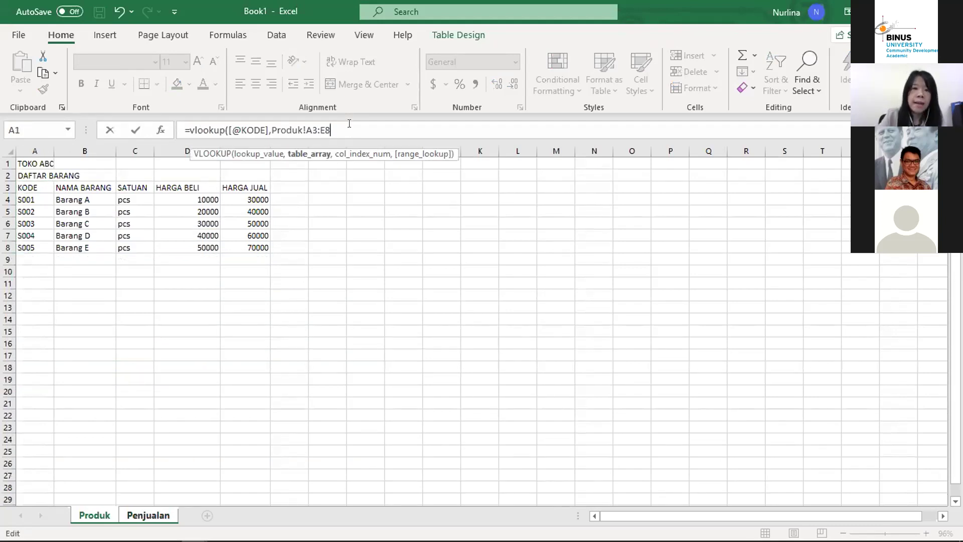
text(,)
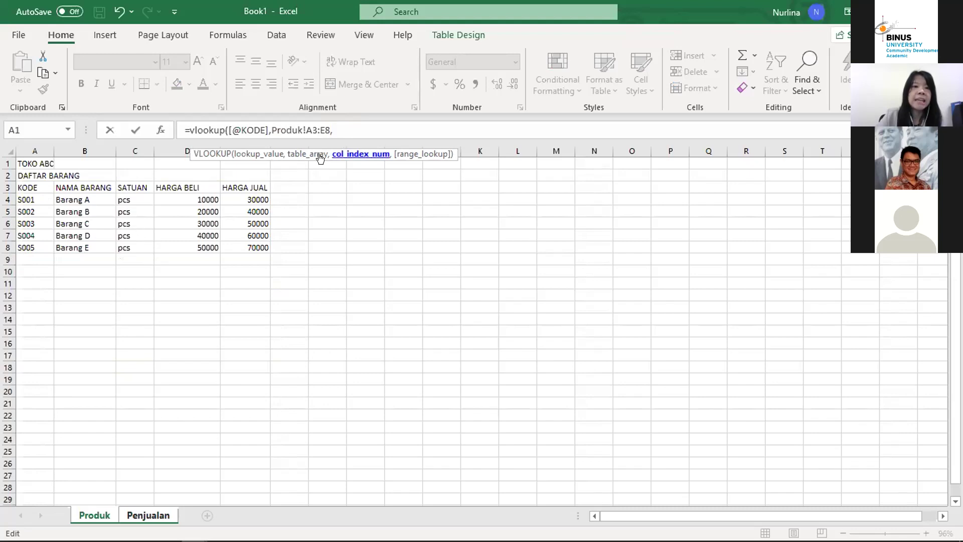
text(3,0)
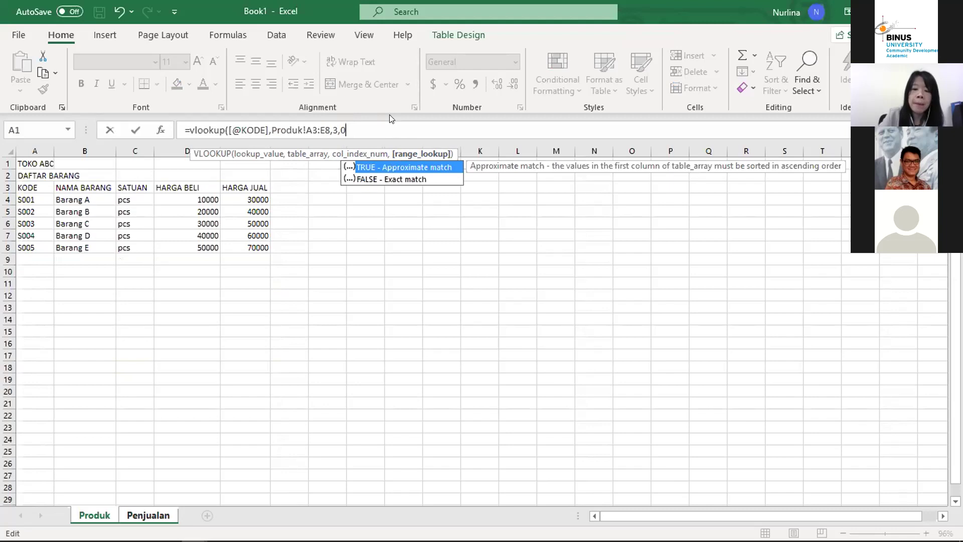
text())
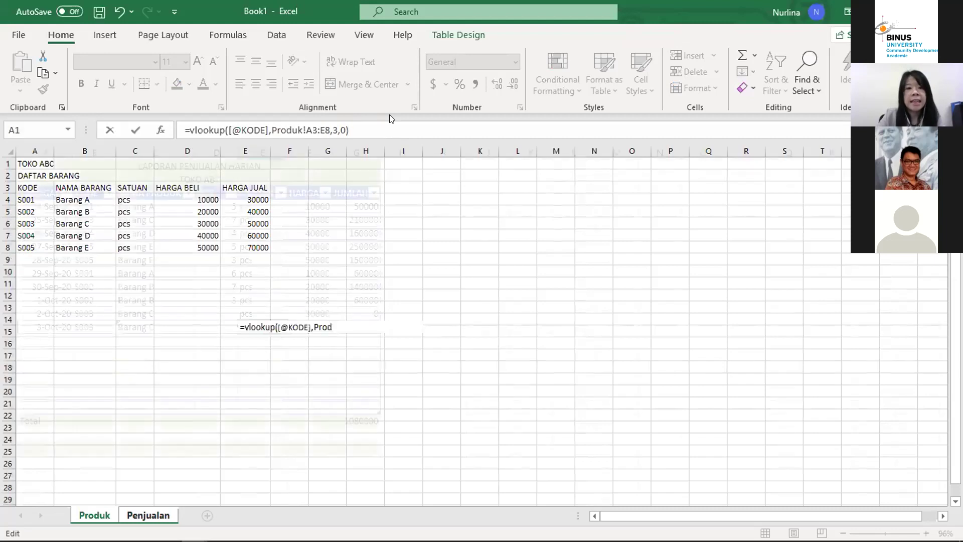
key(Return)
click(263, 322)
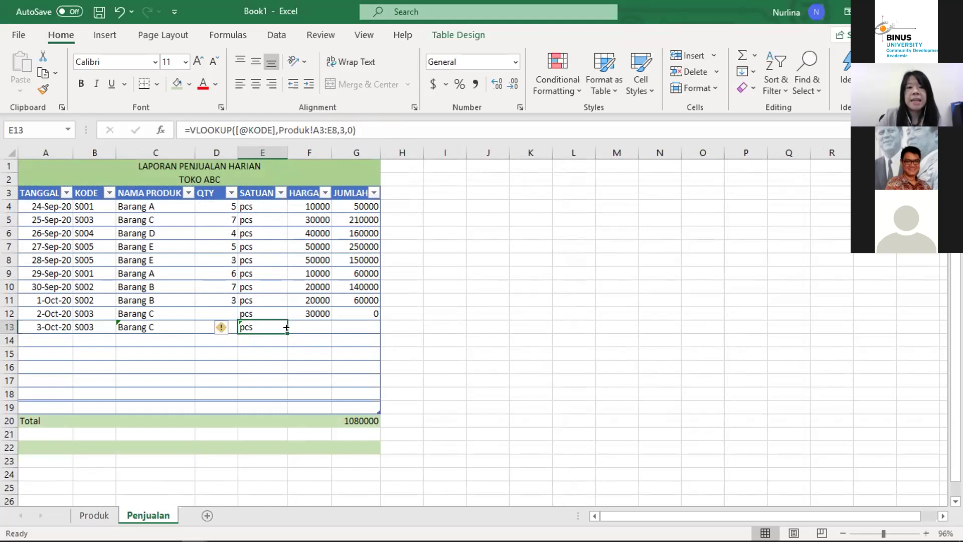
click(321, 325)
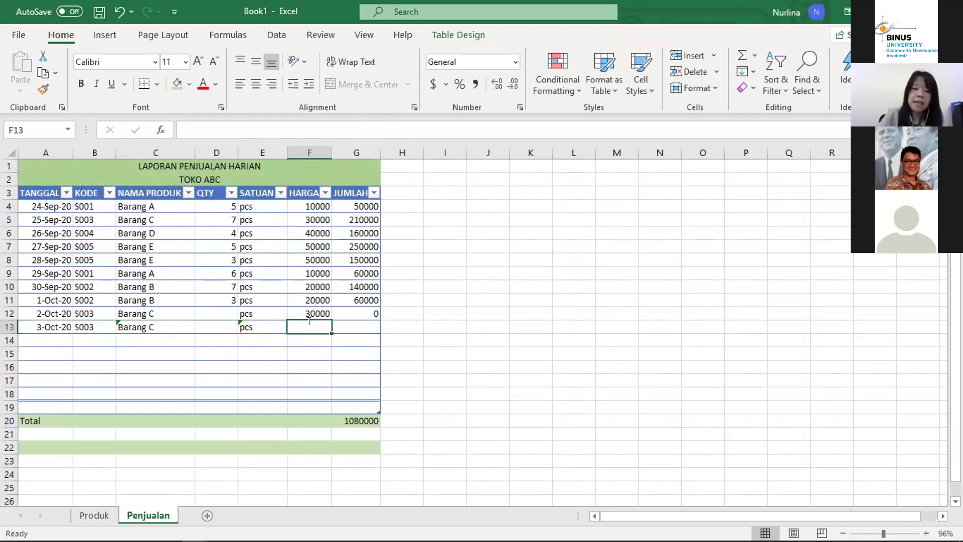
Step: Enter a VLOOKUP in F13 of B13's KODE in Produk!A3:E8, column 5, returning 50000
text(=)
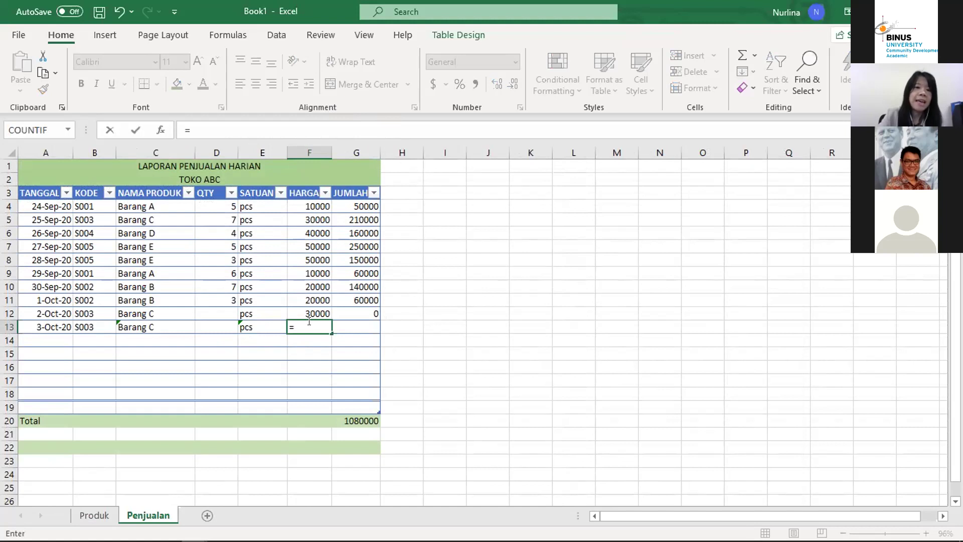
text(vlookup()
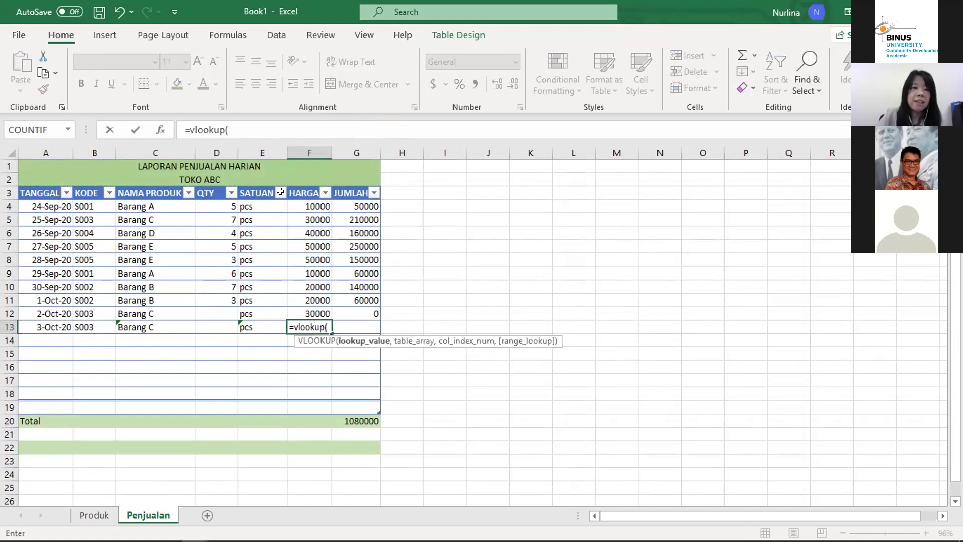
click(96, 324)
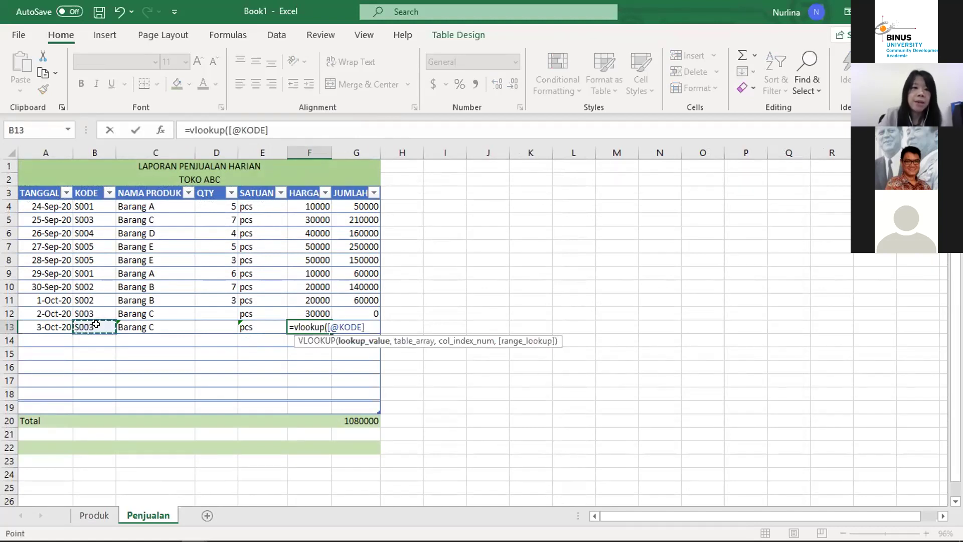
text(,Produk!)
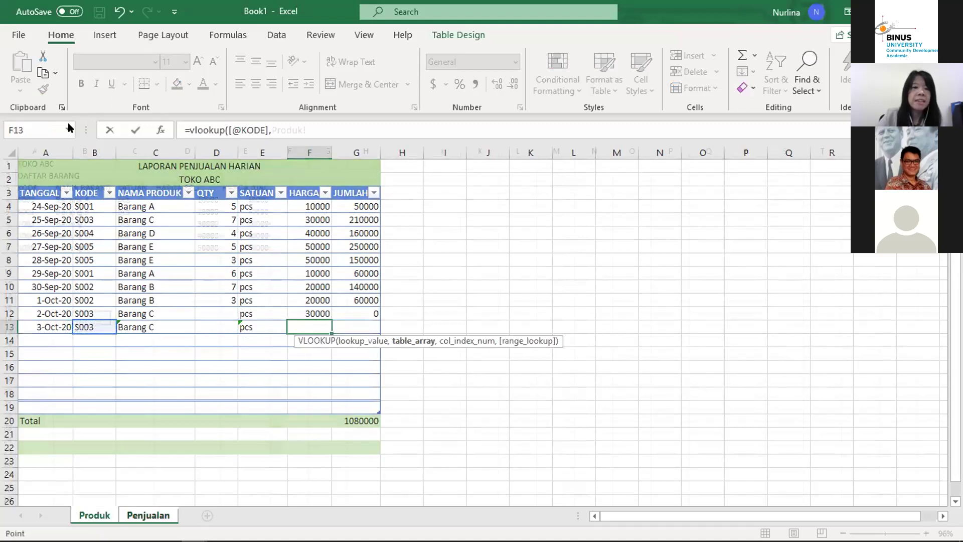
click(95, 515)
click(26, 187)
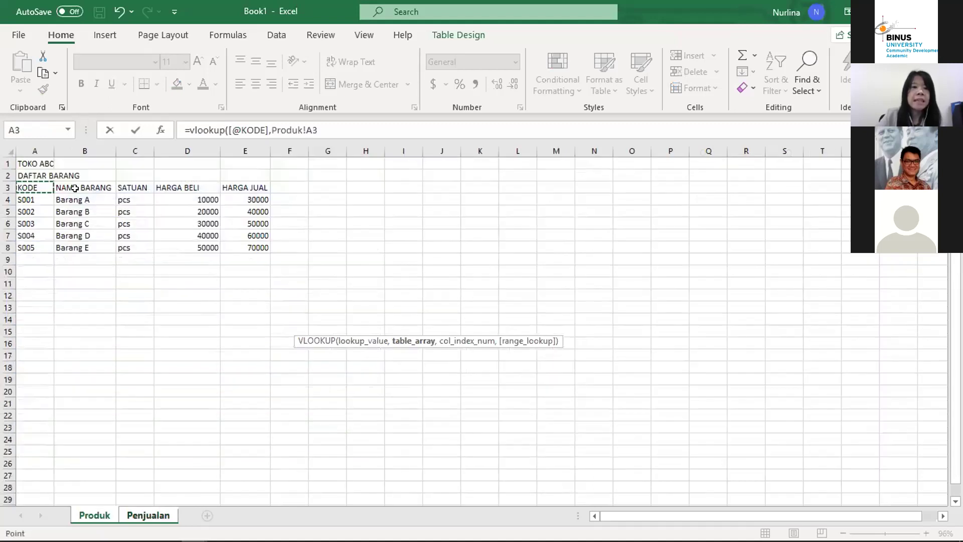
drag(75, 188, 258, 247)
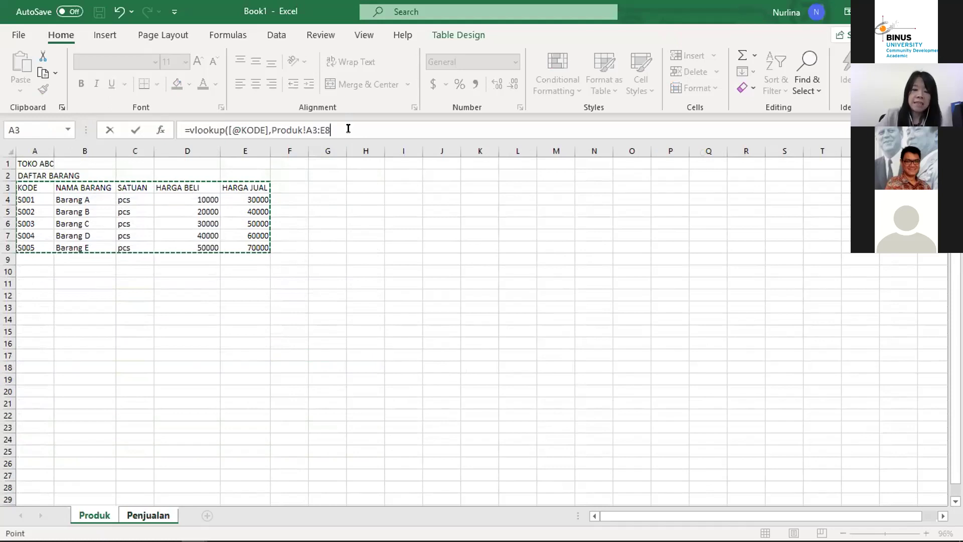
click(348, 128)
text(,)
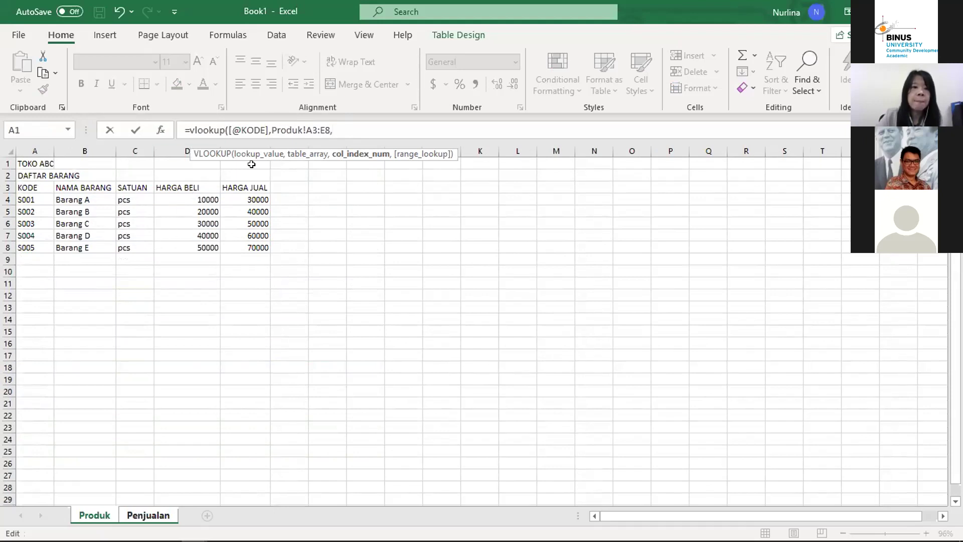
text(5,0))
key(Return)
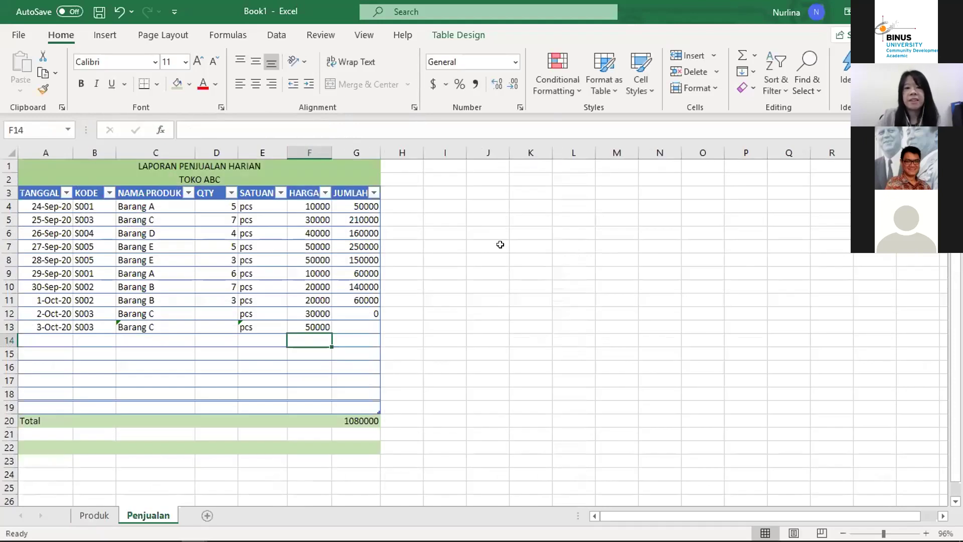
Step: Review F13's HARGA formula and row 12's JUMLAH formula, abandoning a downward fill
click(320, 323)
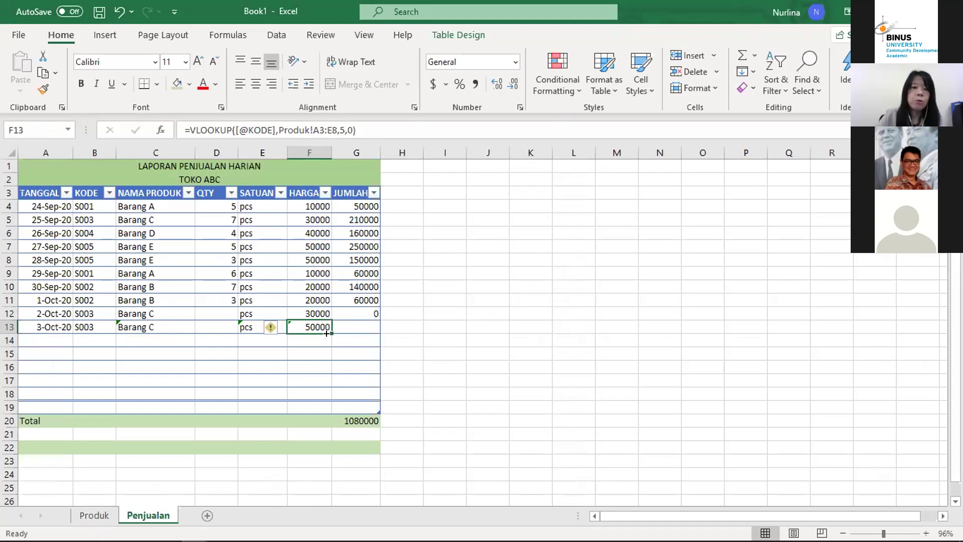
drag(331, 333, 331, 370)
click(304, 323)
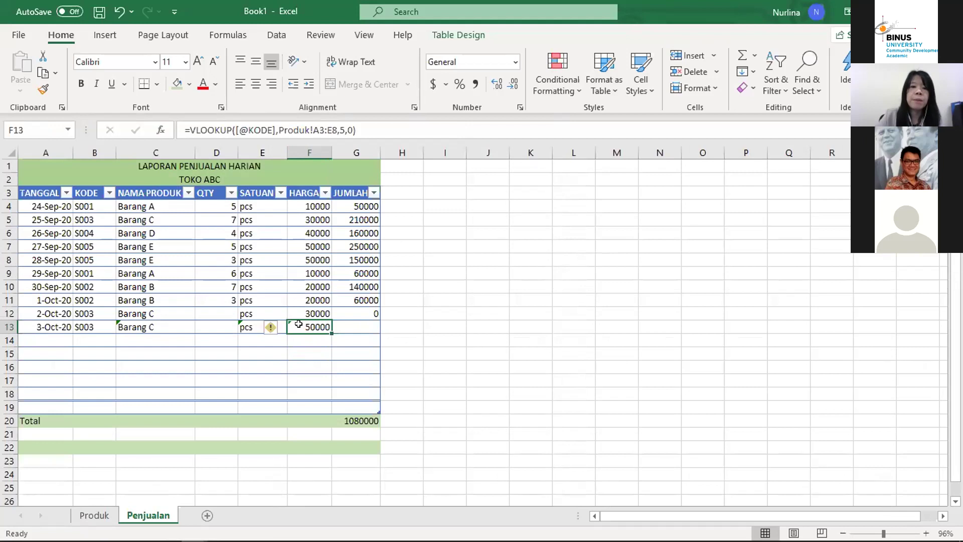
click(367, 313)
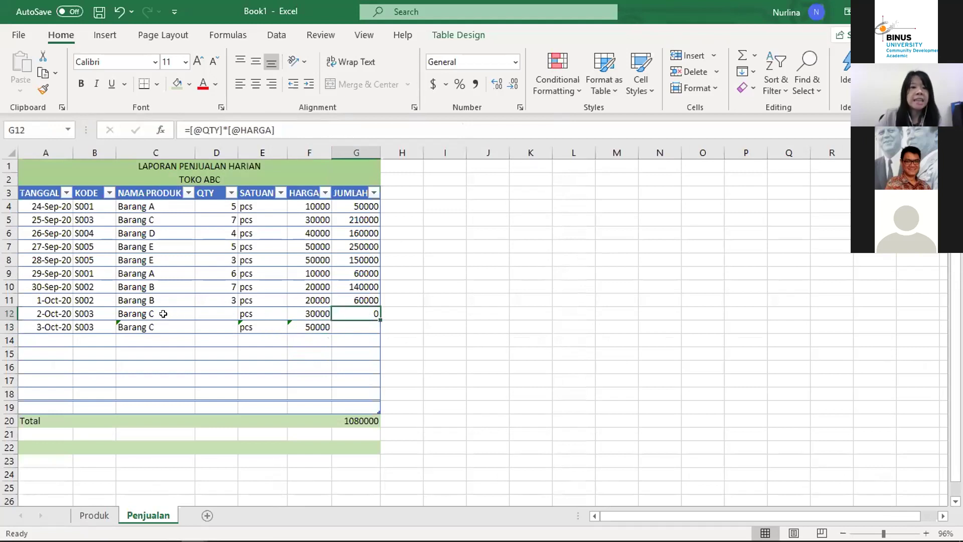
Step: Enter QTY 5 in D12 for 2-Oct-20, making JUMLAH 150000 and Total 1230000
click(49, 311)
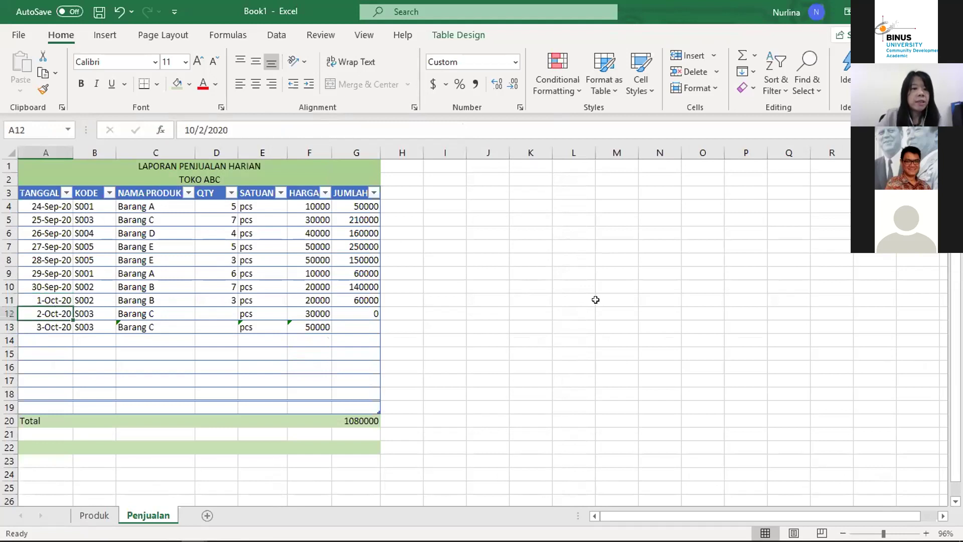
key(Right)
key(Right)
key(Right)
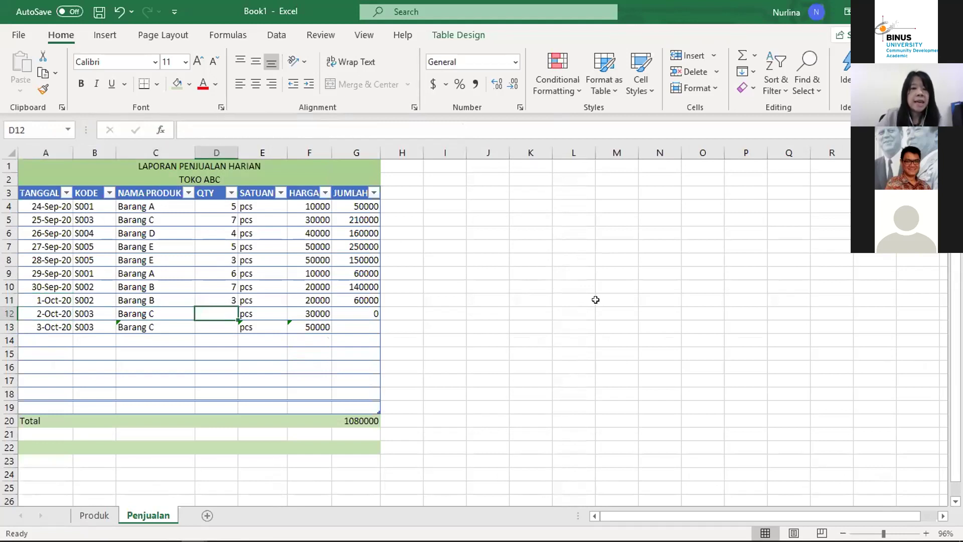
key(Left)
key(Right)
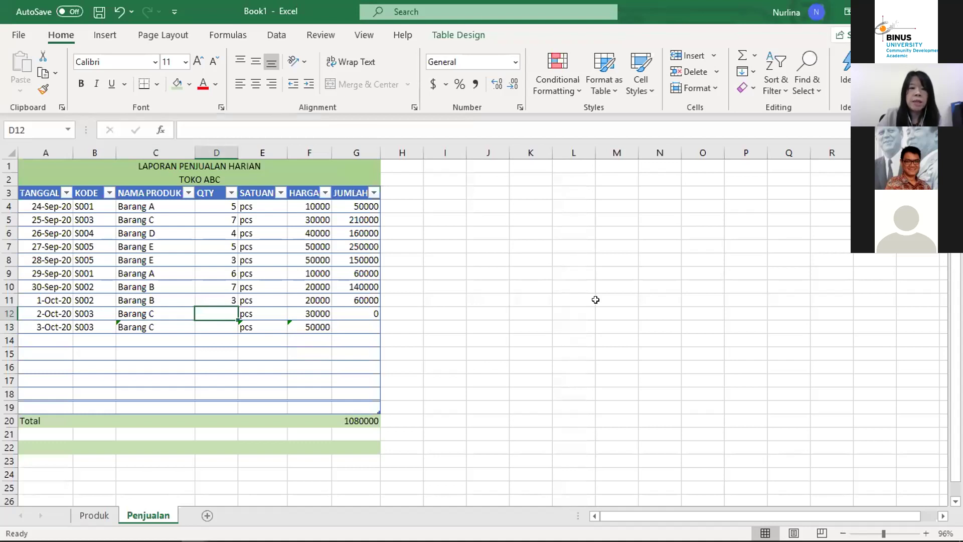
text(5)
key(Return)
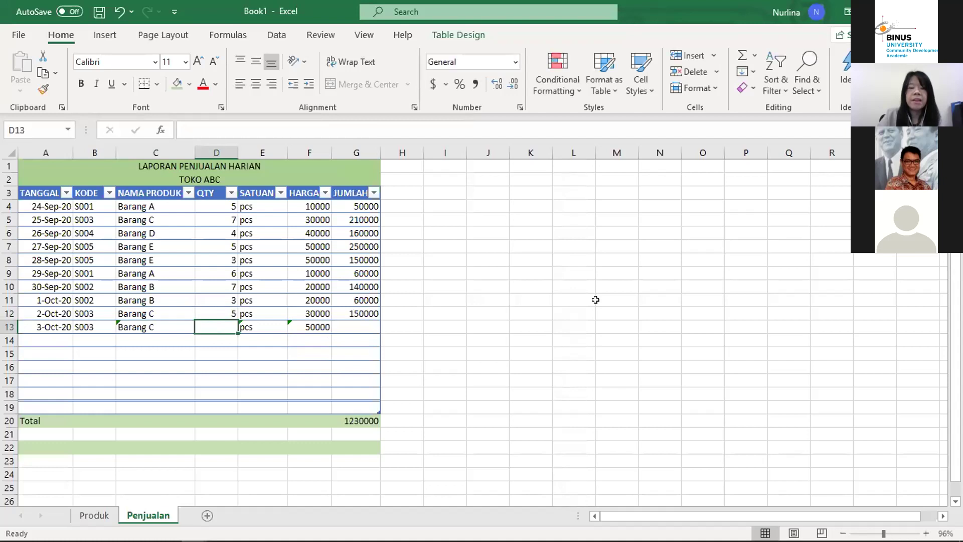
click(368, 312)
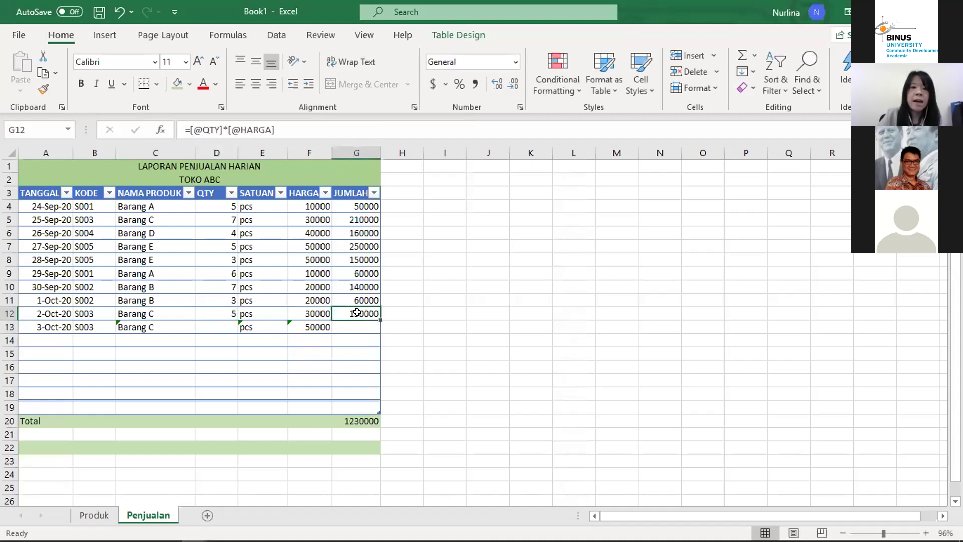
click(357, 332)
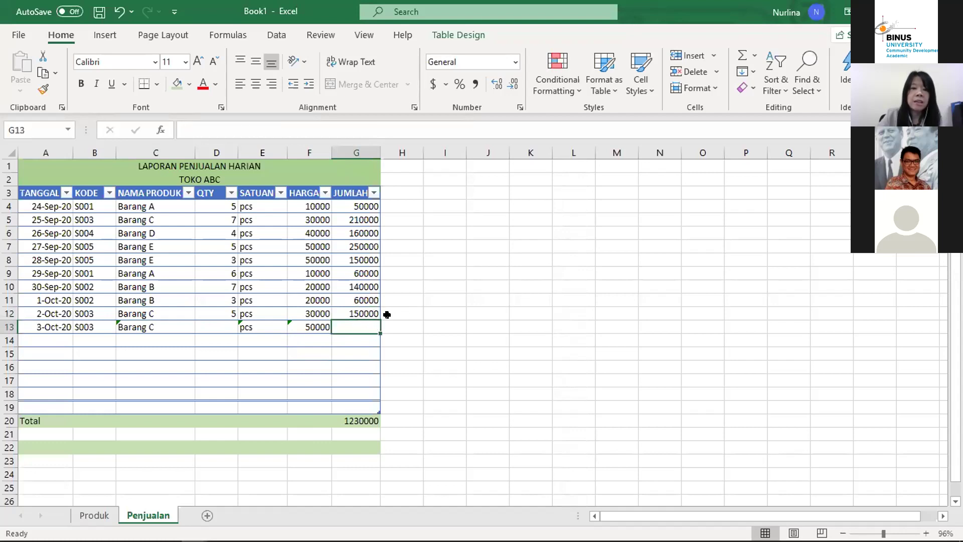
click(375, 311)
Step: Try filling row 12's JUMLAH formula into row 13 and review row 13's cells
drag(375, 311, 364, 311)
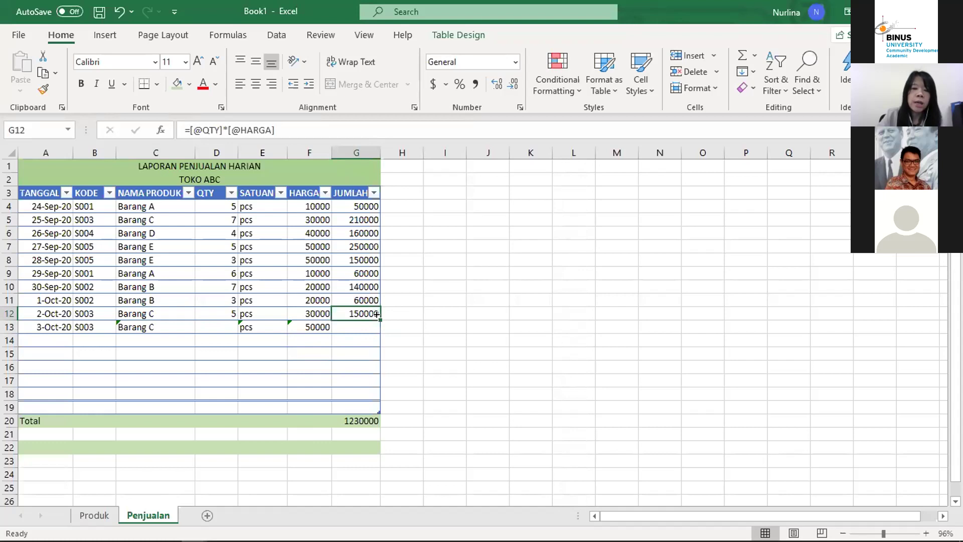
drag(377, 314, 372, 332)
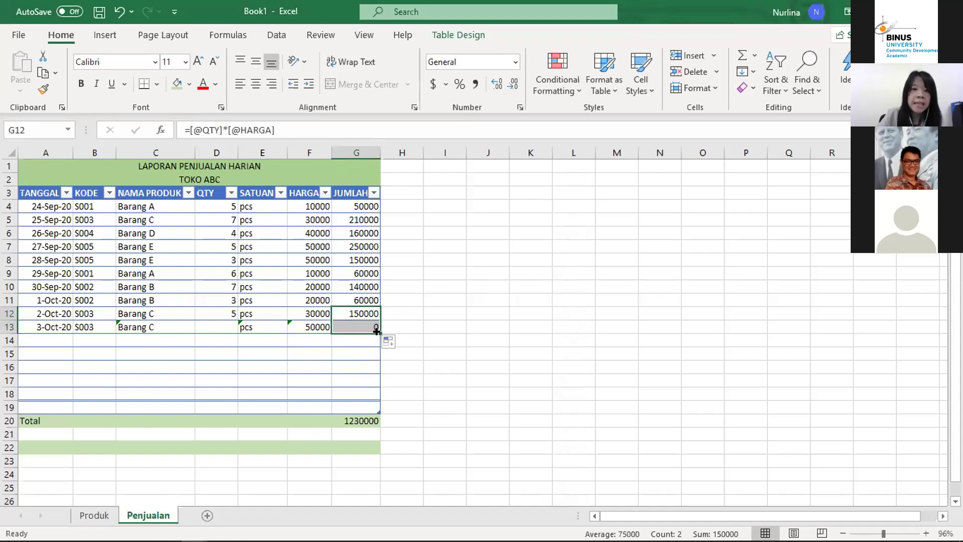
drag(377, 327, 382, 333)
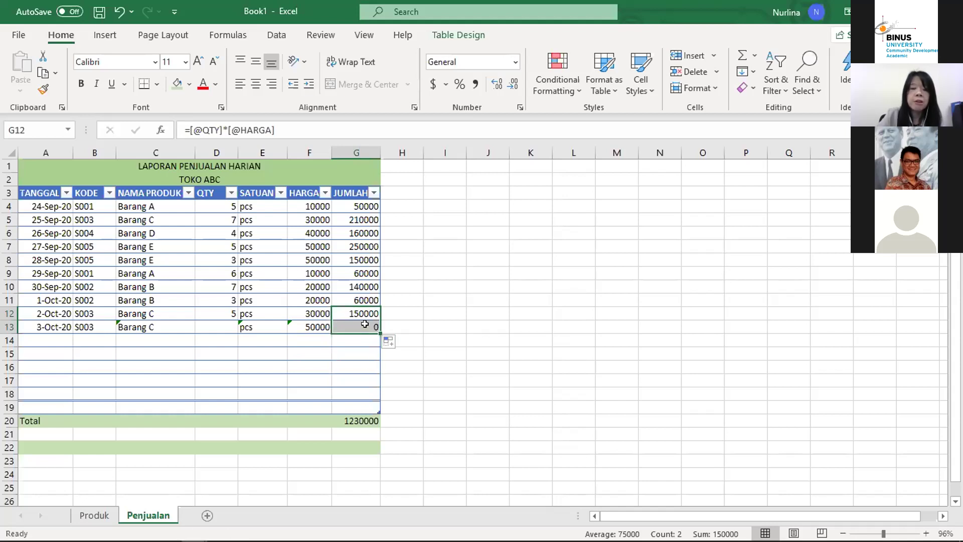
click(363, 323)
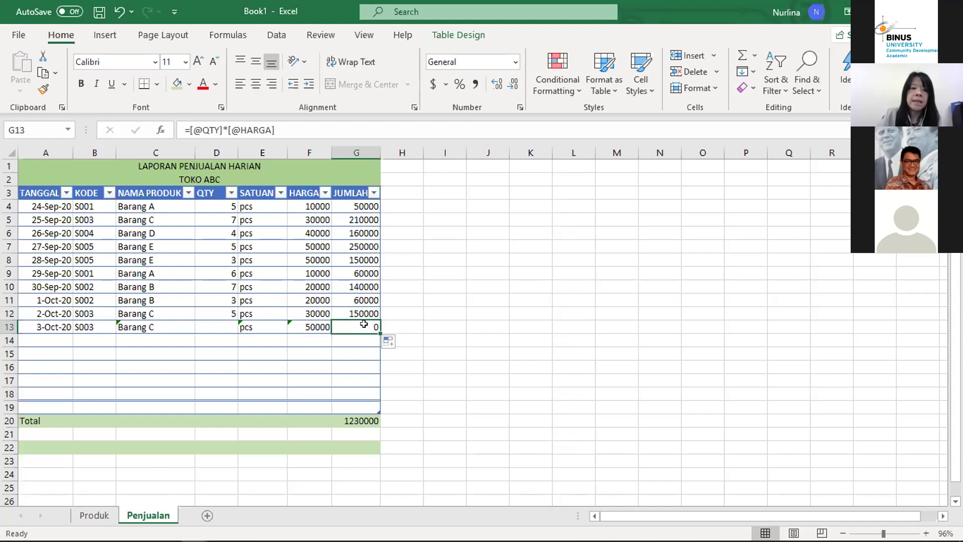
key(Up)
key(Up)
key(Up)
key(Down)
key(Down)
key(Down)
key(Left)
key(Left)
key(Left)
key(Left)
key(Right)
key(Right)
key(Right)
key(Right)
key(Up)
key(Up)
key(Up)
key(Up)
key(Up)
key(Up)
key(Up)
key(Up)
key(Up)
key(Up)
key(Up)
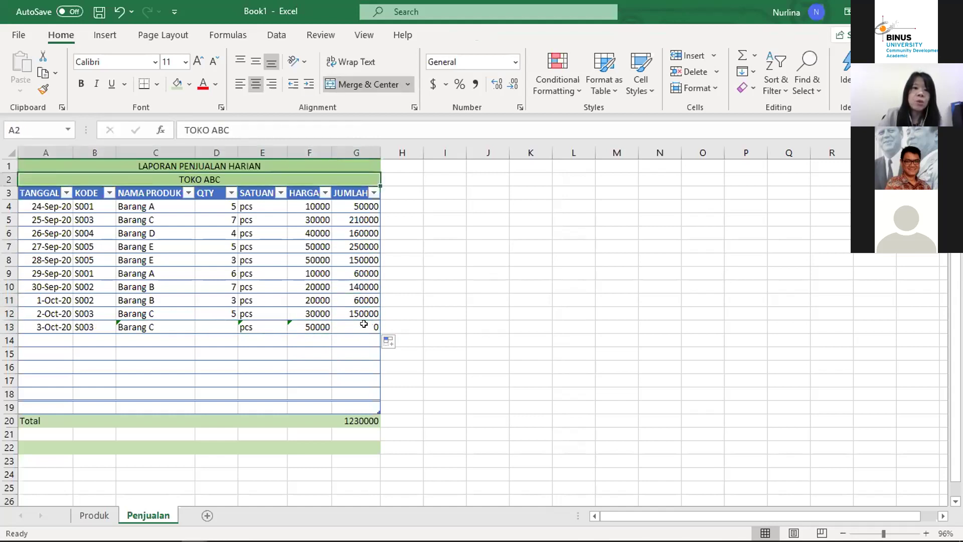
key(Down)
key(Down)
key(Down)
key(Down)
key(Down)
key(Down)
key(Down)
key(Down)
key(Down)
key(Down)
key(Down)
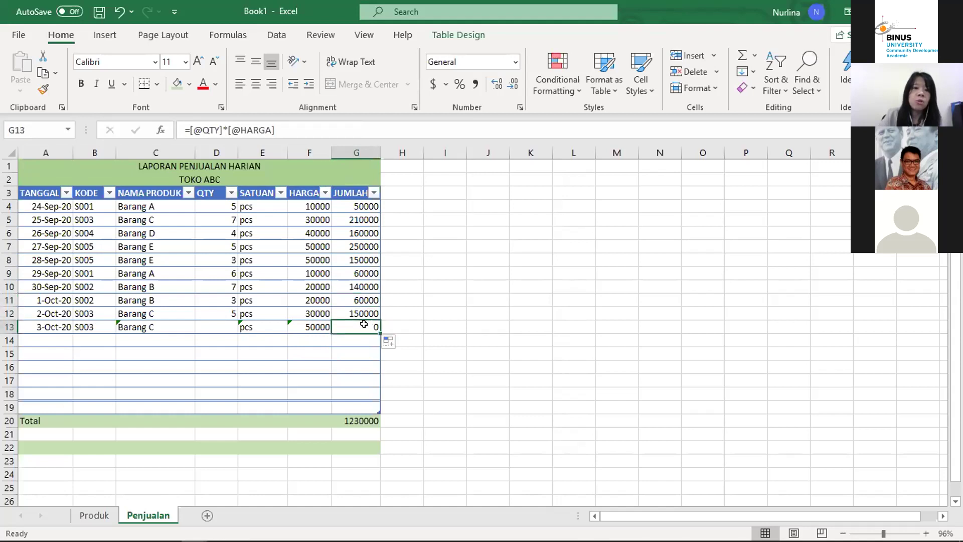
key(Left)
key(Left)
key(Left)
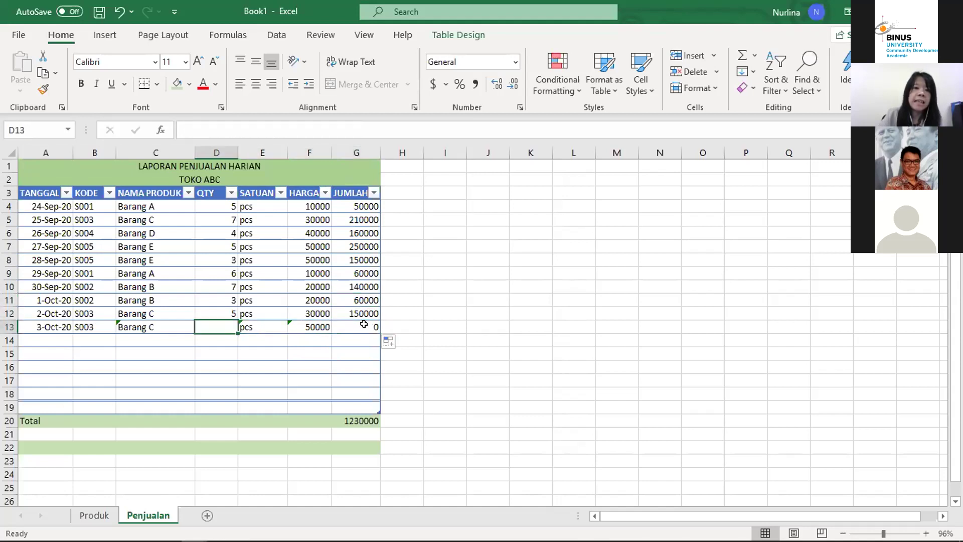
key(Right)
key(Right)
key(Right)
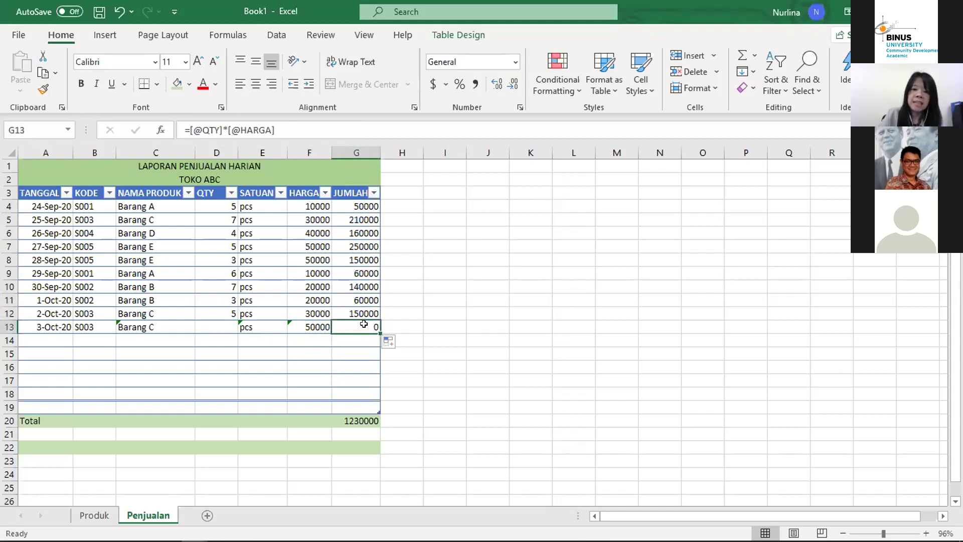
text(=)
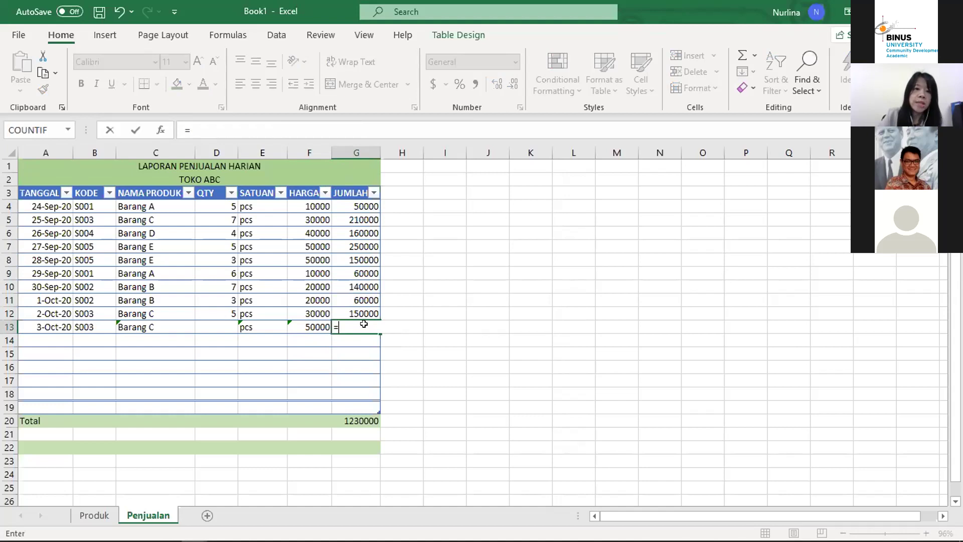
key(Left)
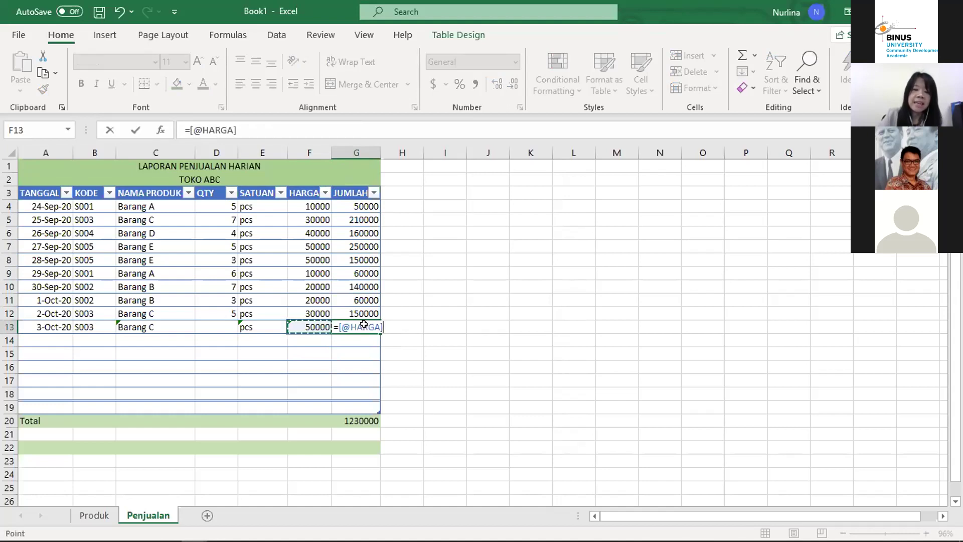
text(*)
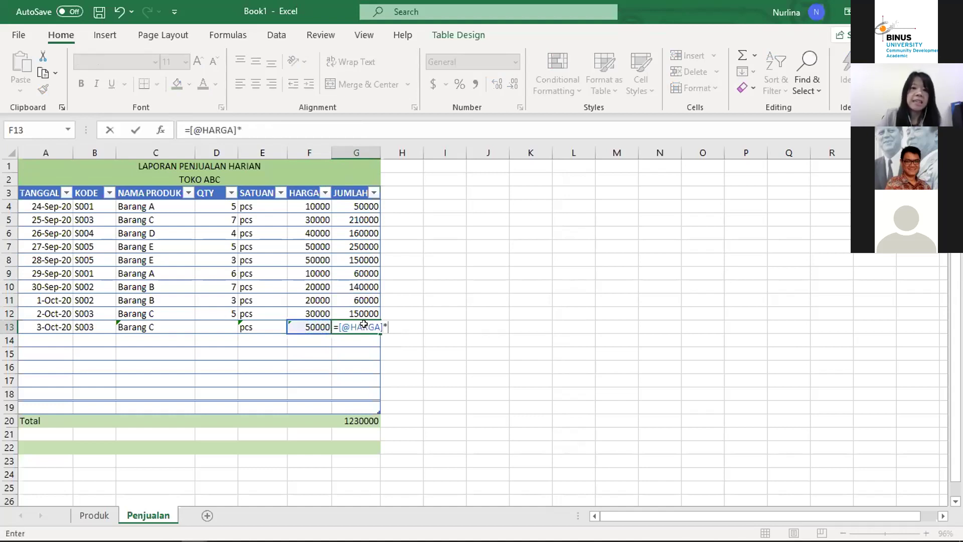
click(207, 324)
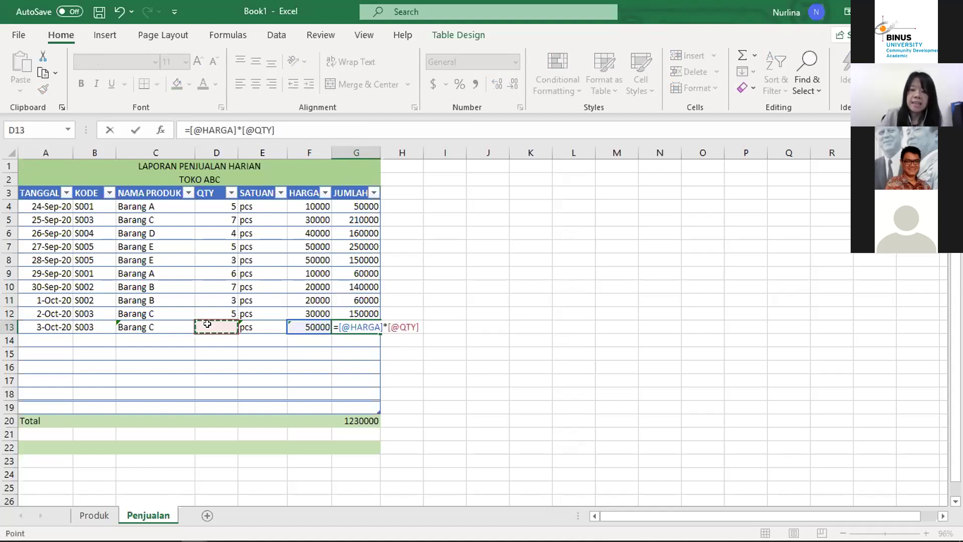
key(Return)
Step: Enter QTY 1 in D13, making JUMLAH 50000 and Total 1280000
key(Up)
key(Left)
key(Left)
key(Left)
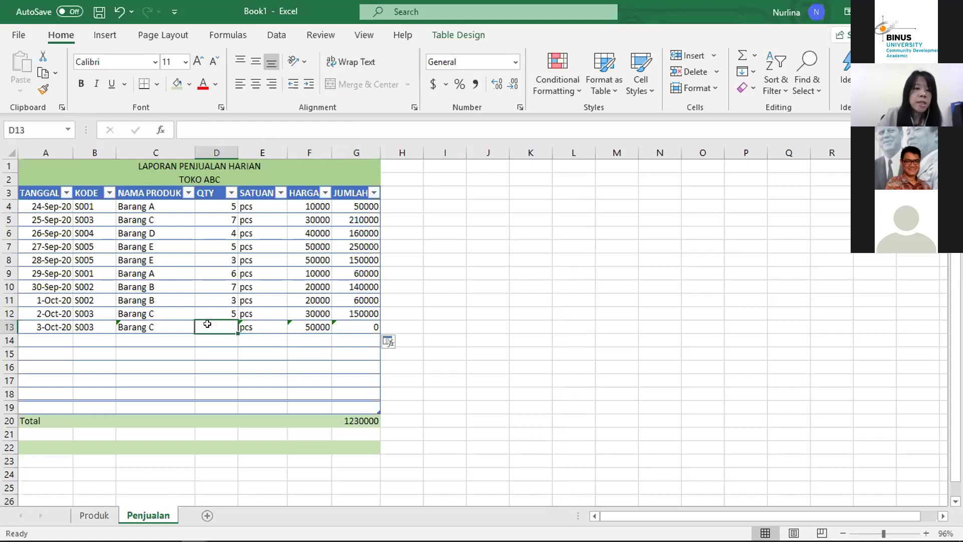
text(1)
key(Return)
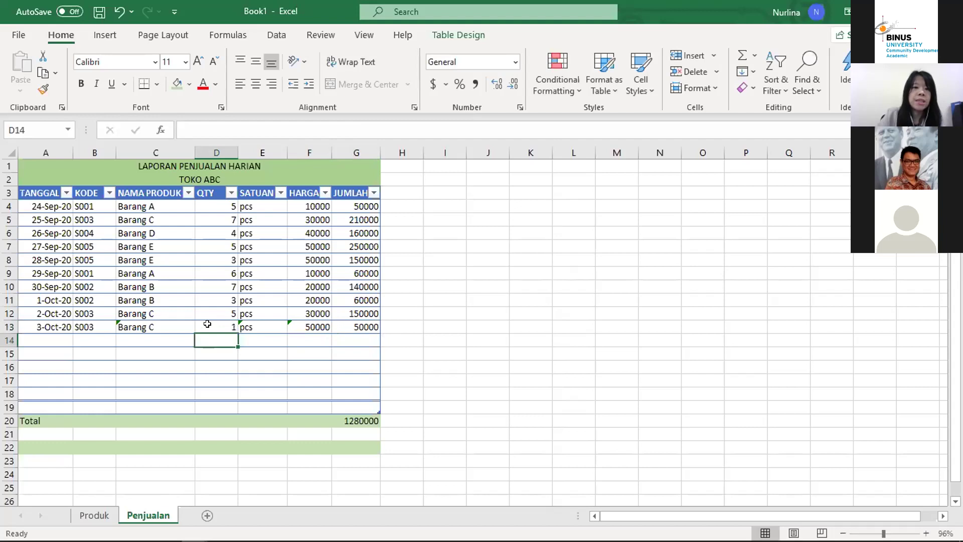
key(Up)
key(Right)
key(Right)
key(Right)
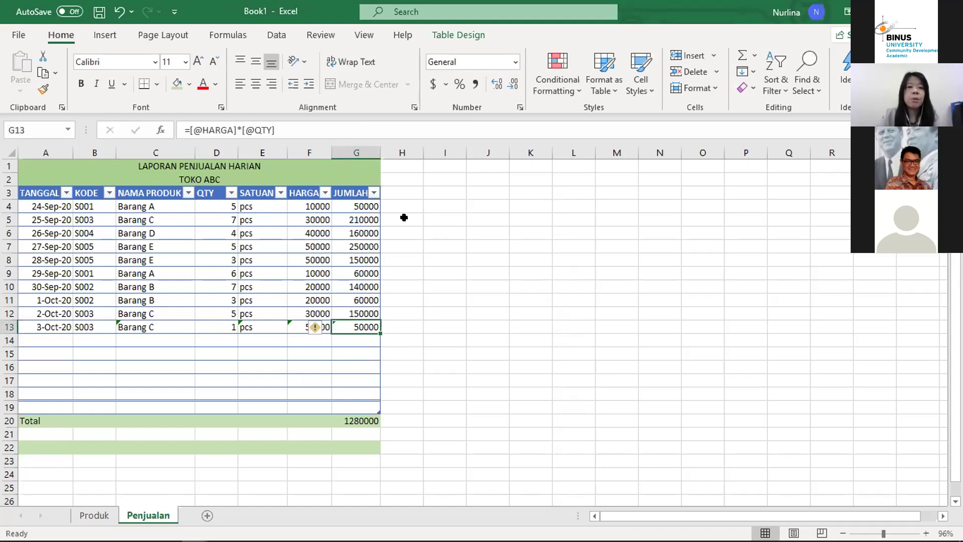
Step: Copy row 13's NAMA PRODUK formula down to row 16 and select the SATUAN–JUMLAH formulas
click(141, 324)
drag(195, 333, 185, 373)
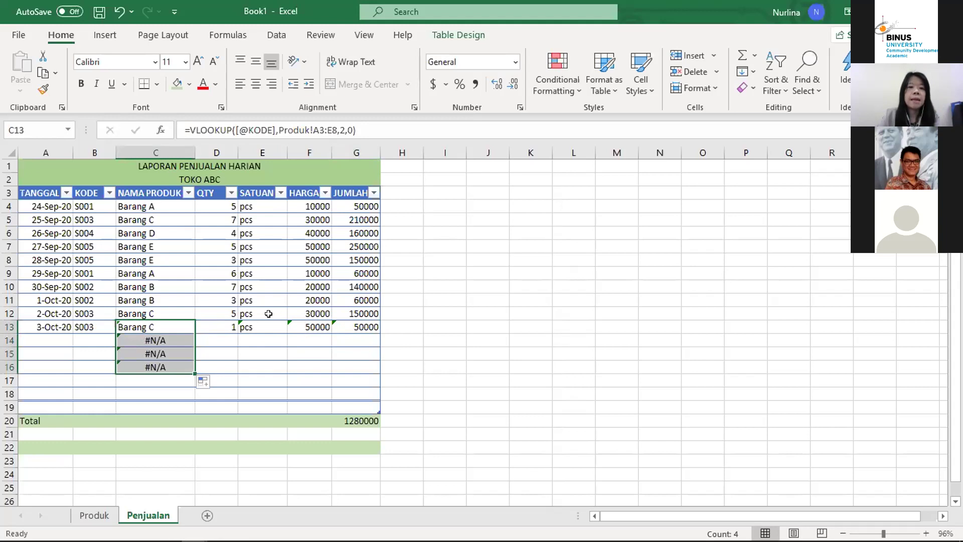
drag(267, 325, 369, 382)
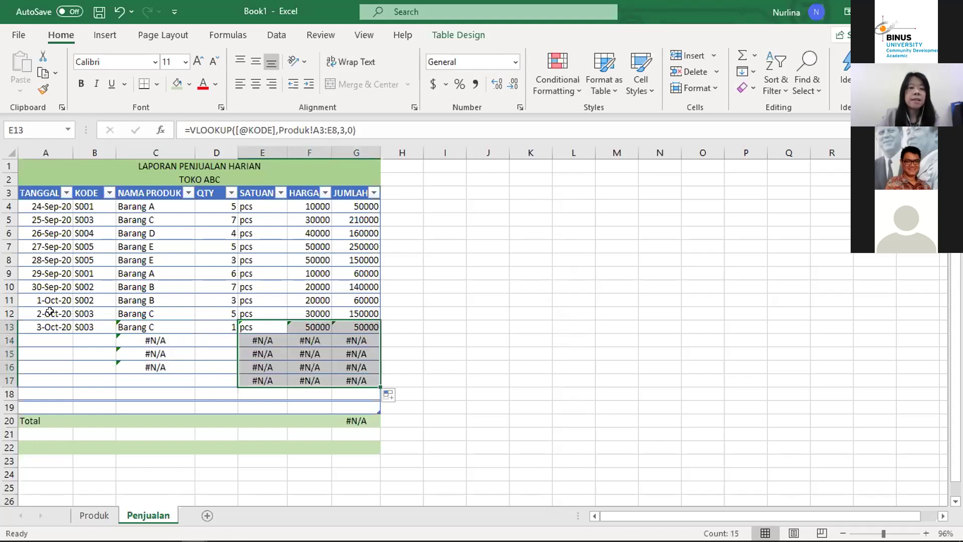
Step: Add the 4-Oct-20 sale with code S001 and QTY 3, giving JUMLAH 90000
click(36, 336)
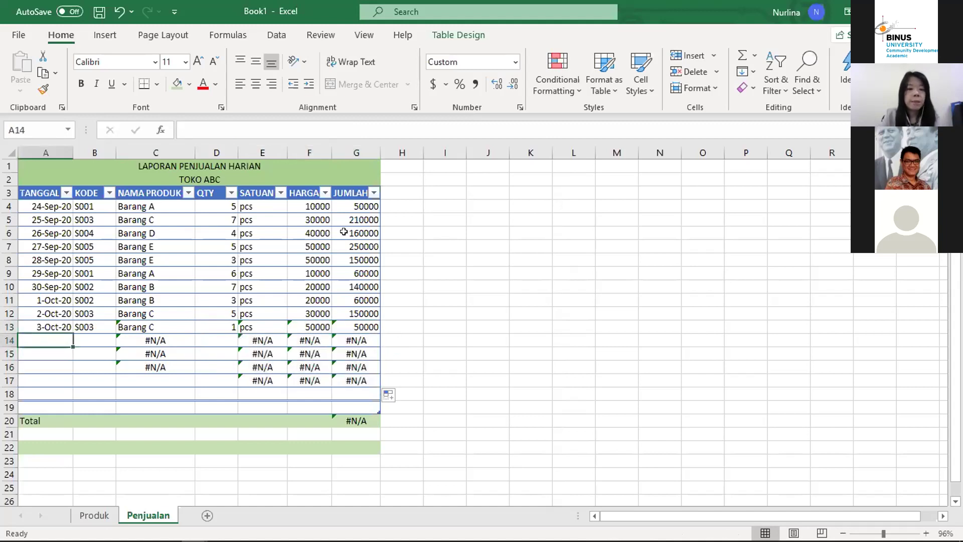
text(4 oct 2020)
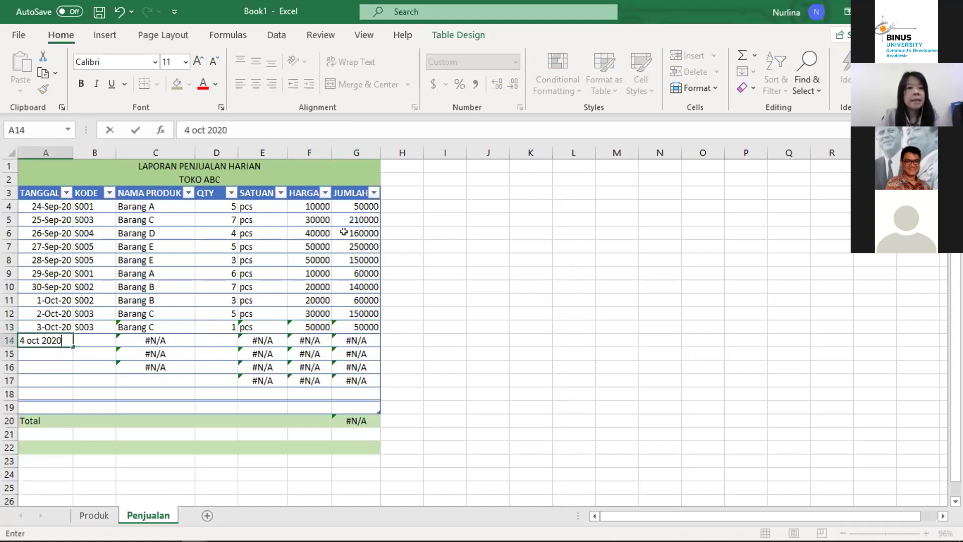
key(Return)
key(Up)
key(Right)
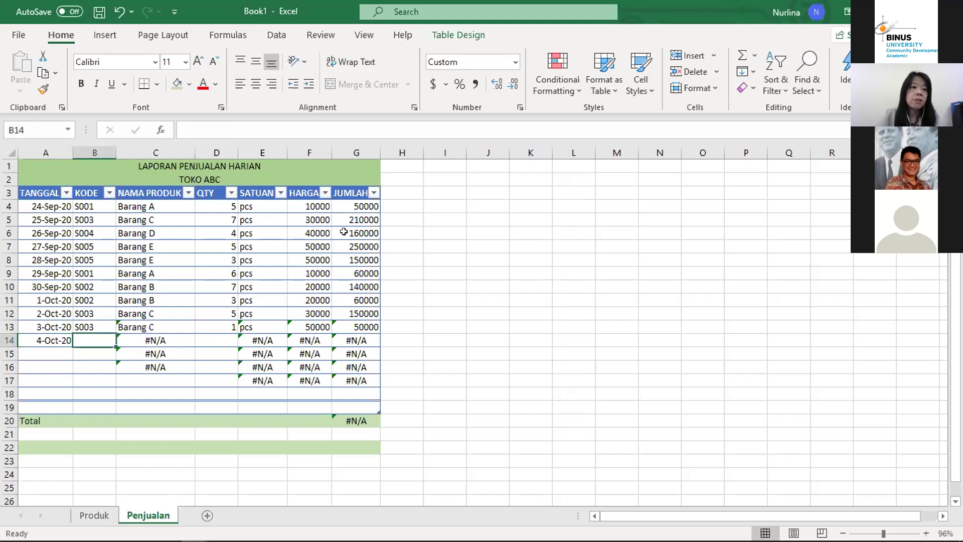
text(s)
text(S00)
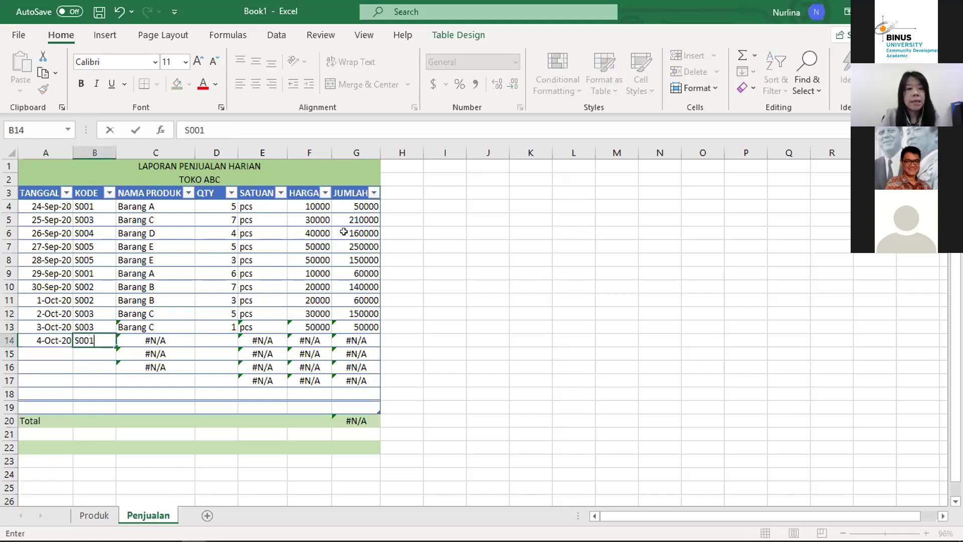
text(1)
key(Return)
key(Up)
key(Right)
key(Right)
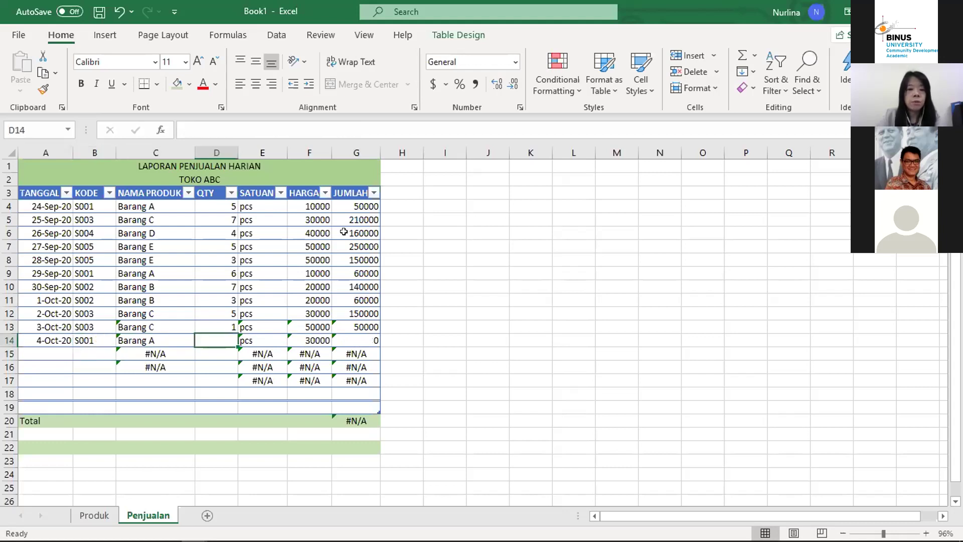
text(3)
key(Return)
Step: Add the 5-Oct-20 sale with code S004 and QTY 6, giving JUMLAH 360000
key(Left)
key(Left)
key(Left)
text(5)
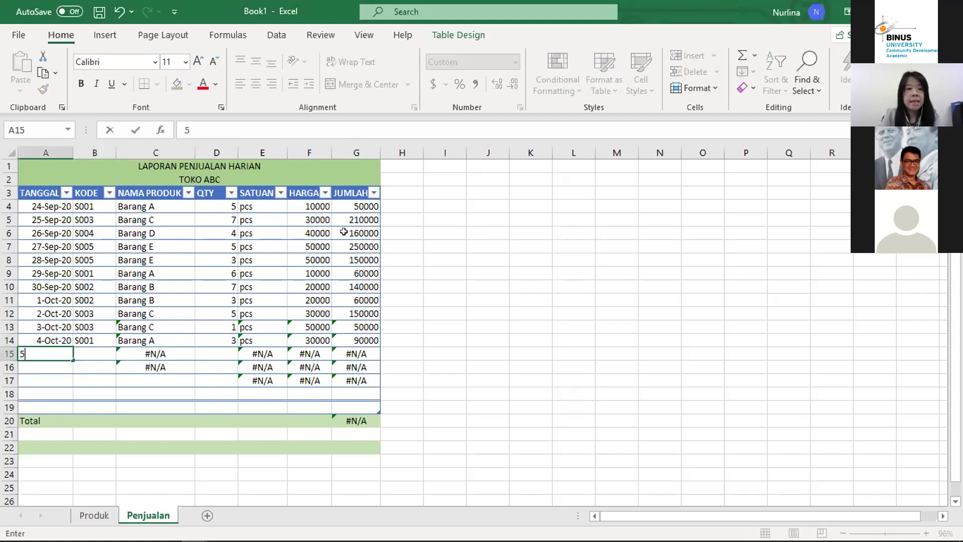
text( oct 2020)
key(ctrl+Return)
key(Tab)
text(S)
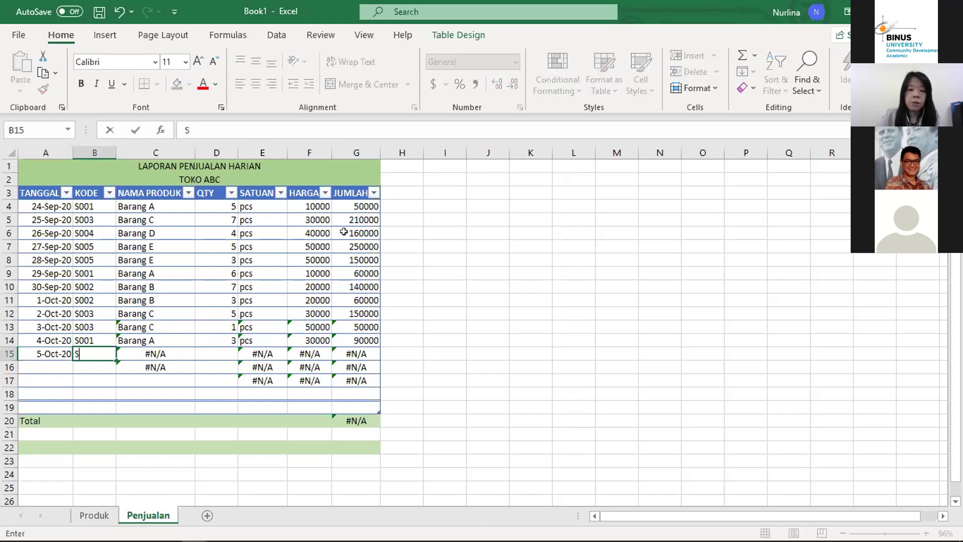
text(00)
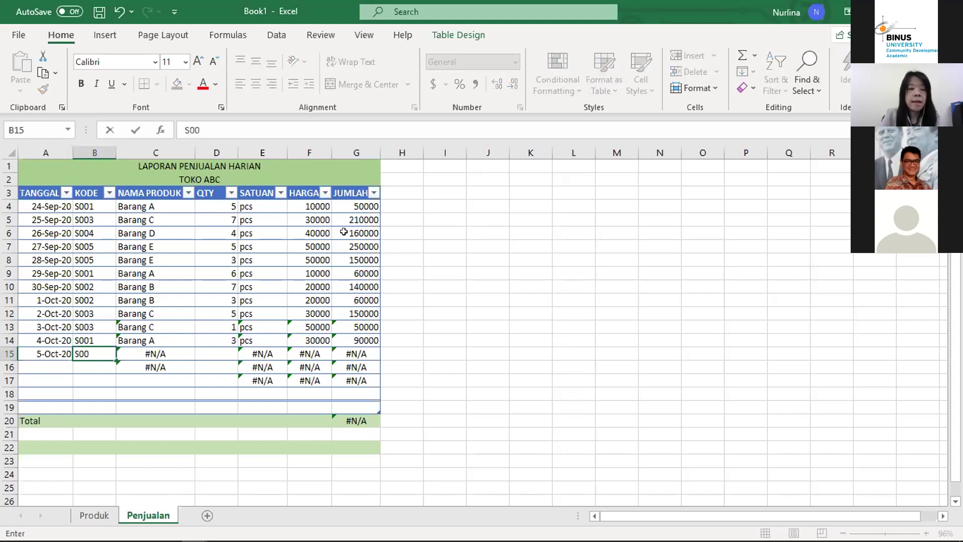
text(4)
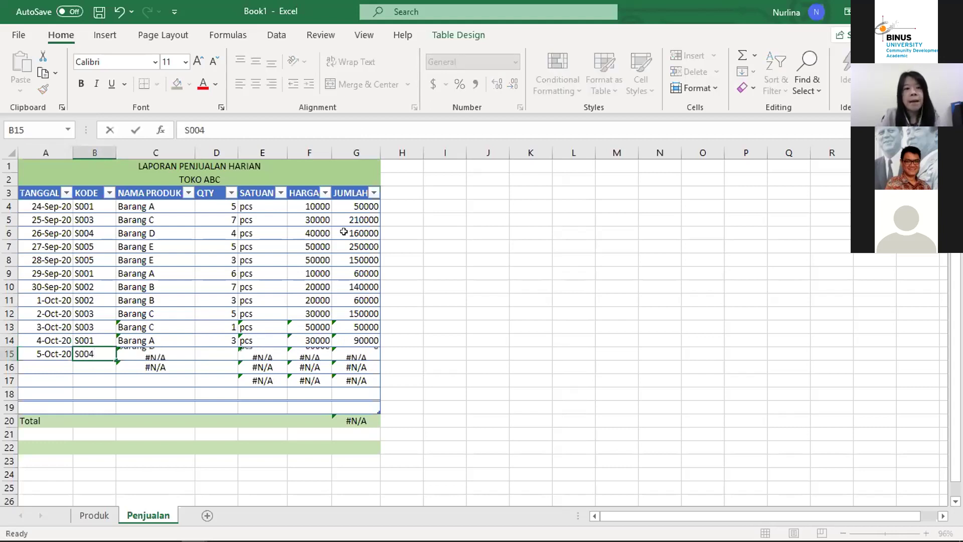
key(Return)
key(Right)
key(Right)
key(Up)
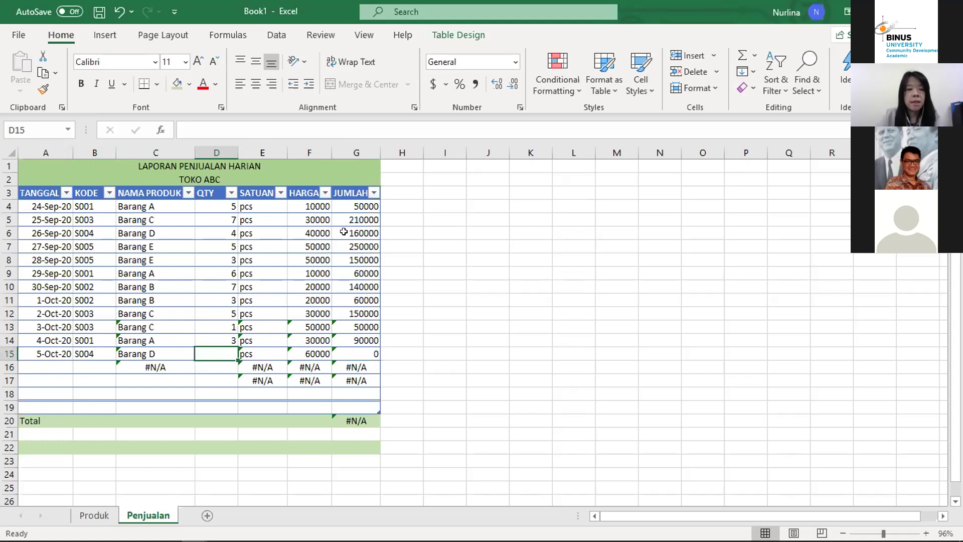
text(6)
key(Return)
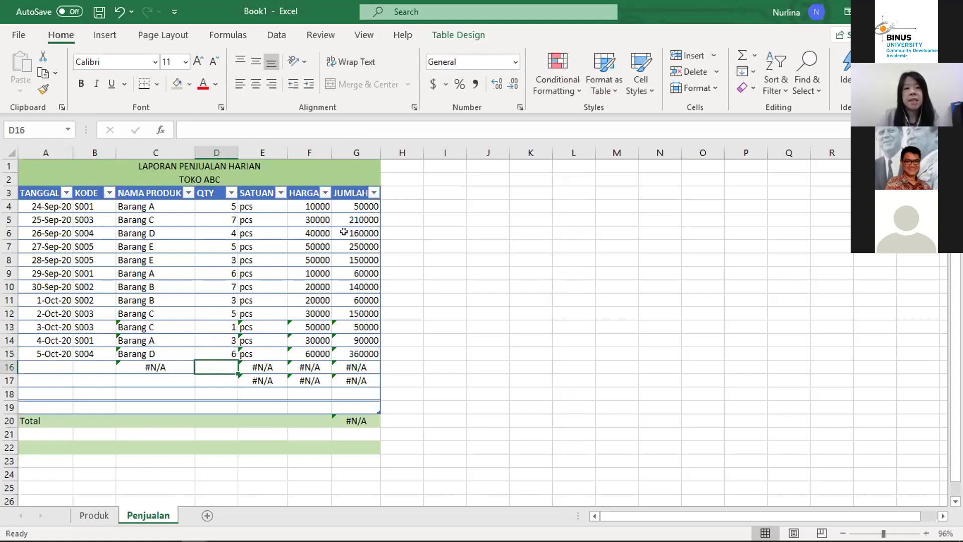
Step: Start the 6-Oct-20 row with code S002 and view its product-name formula in C16
key(Left)
key(Left)
key(Left)
text(6)
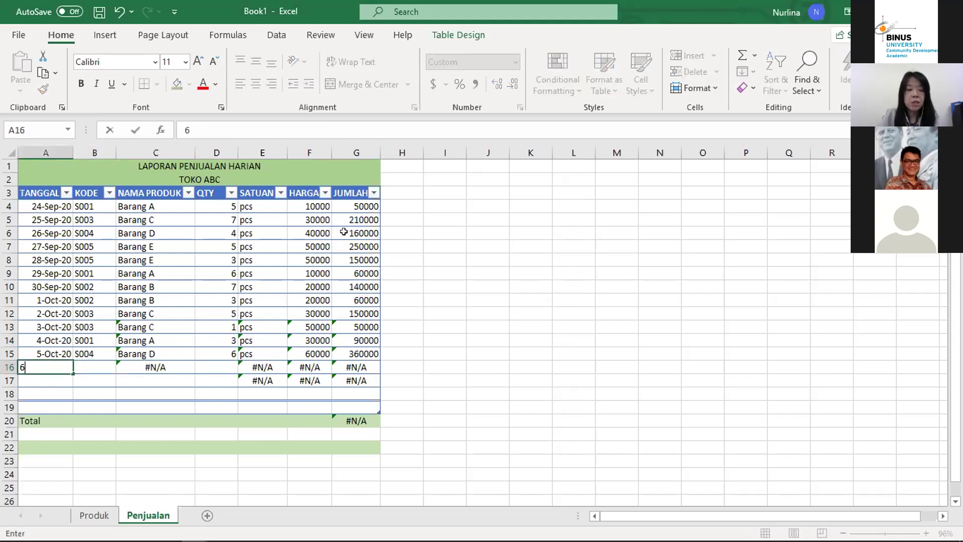
key(Tab)
key(Left)
text(6)
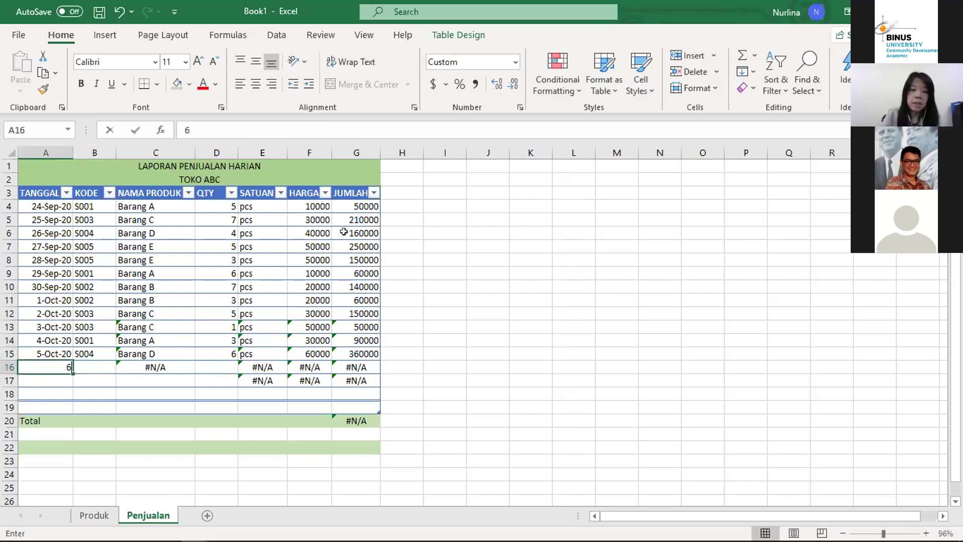
text( oct)
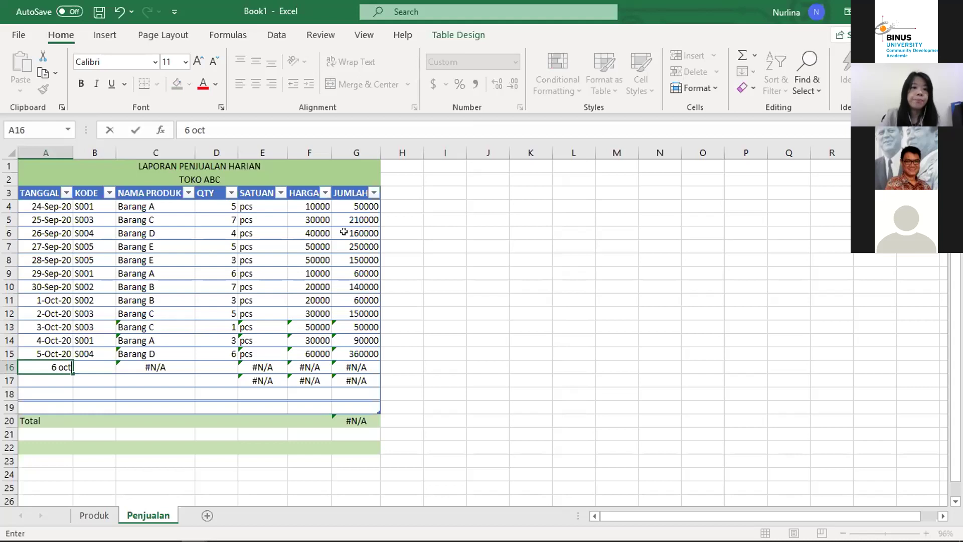
text( 2020)
key(Tab)
text(s00)
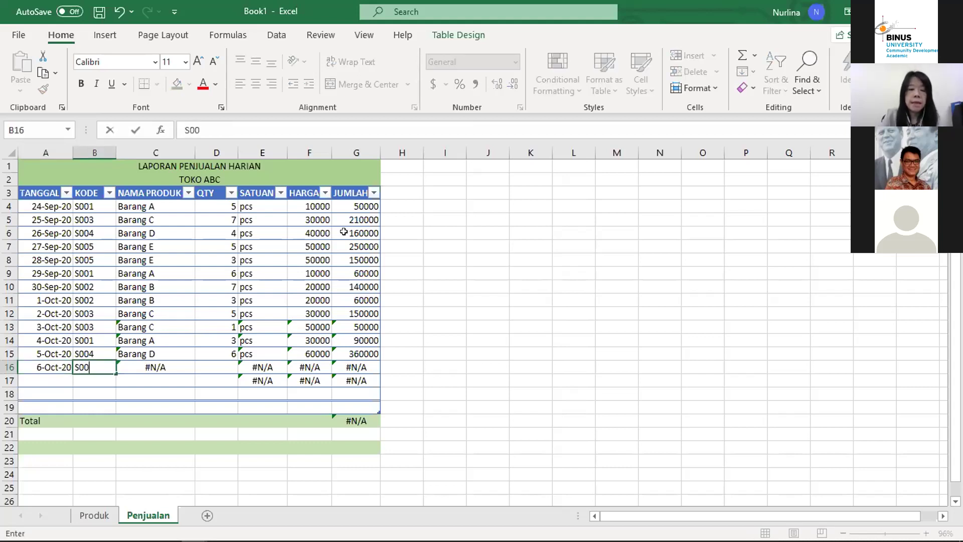
text(2)
key(Return)
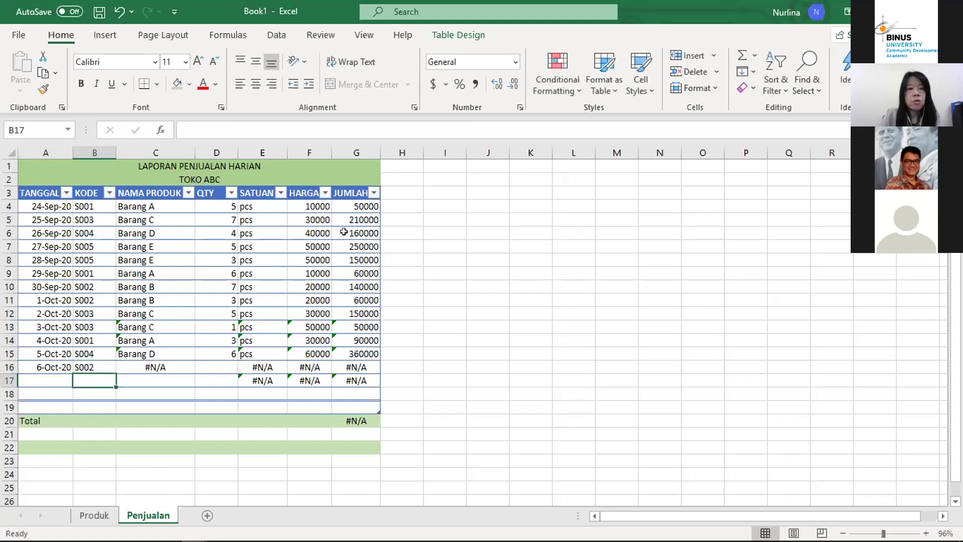
key(Up)
key(Down)
key(Up)
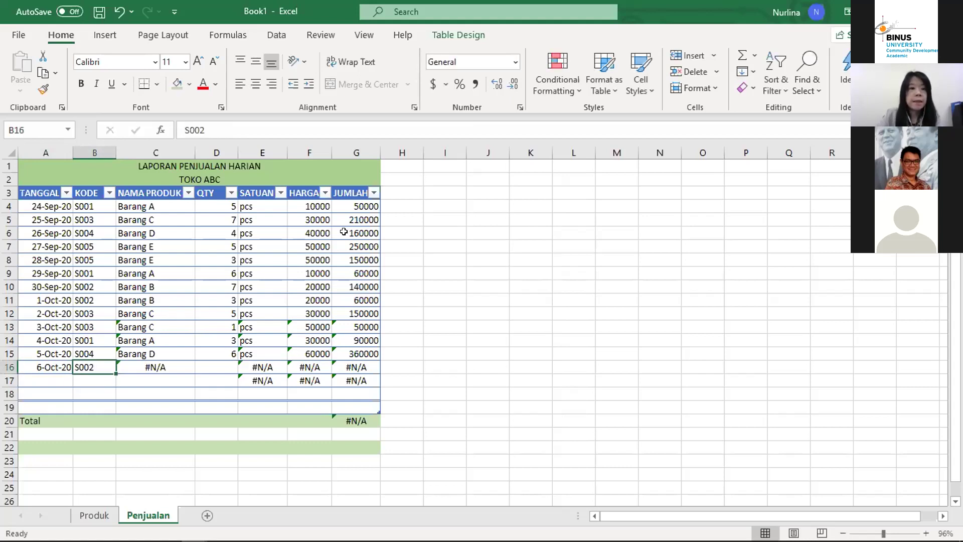
key(Right)
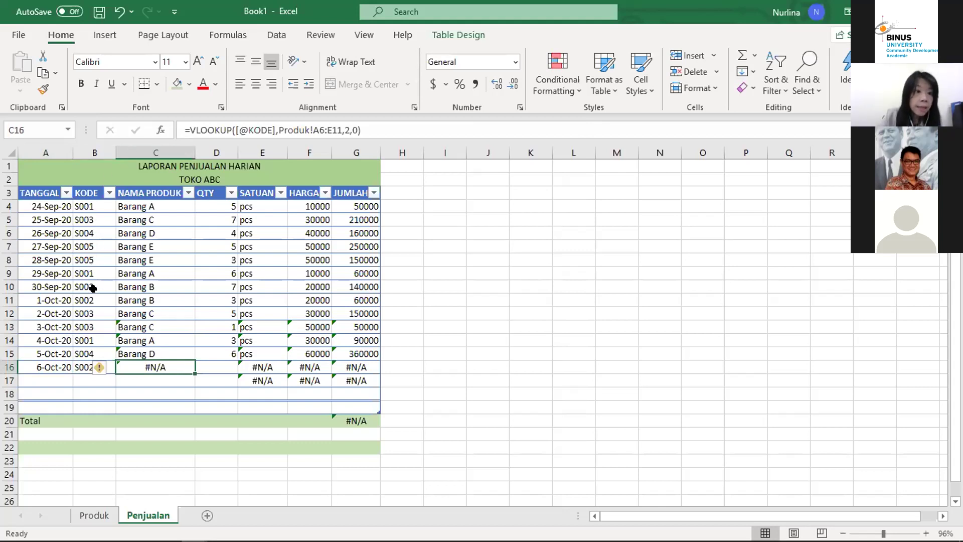
click(156, 352)
drag(195, 360, 192, 380)
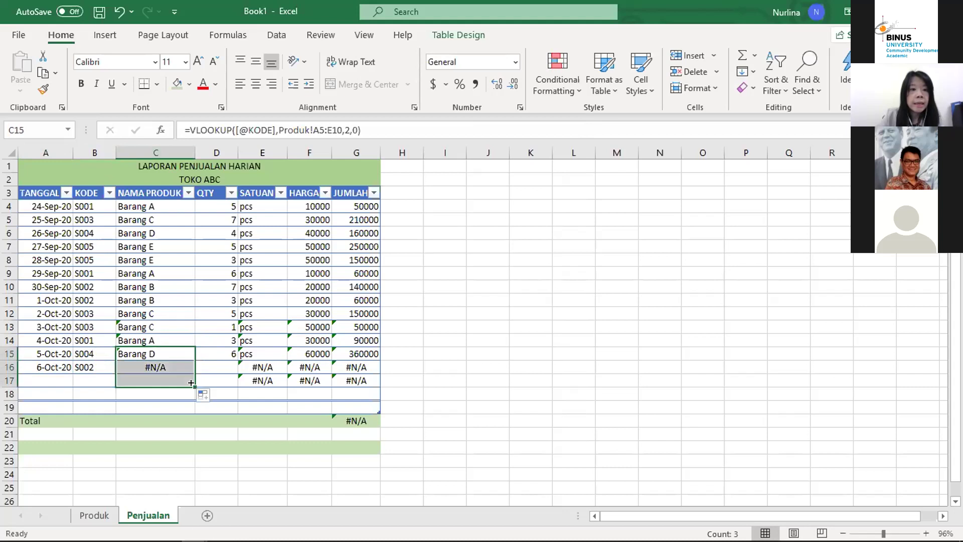
click(157, 362)
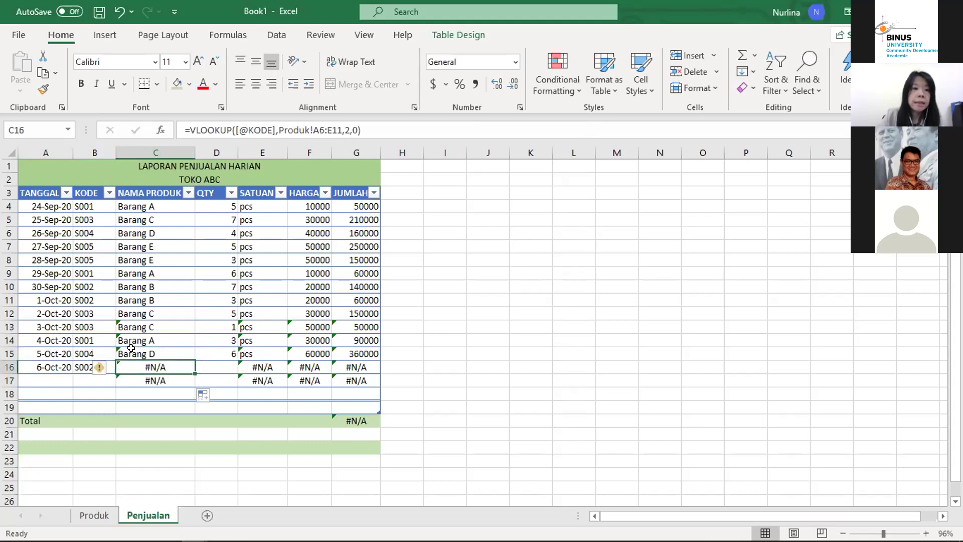
click(131, 353)
key(Down)
key(Up)
key(Up)
key(Down)
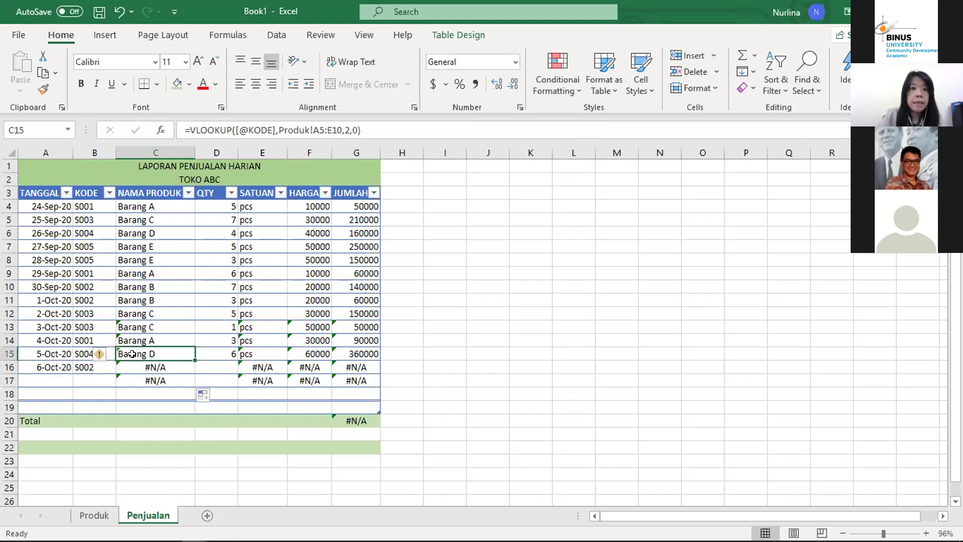
key(Down)
key(Up)
key(Down)
key(Up)
key(Up)
key(Up)
key(Up)
key(Down)
key(Down)
key(Up)
key(Up)
key(Up)
key(Up)
key(Up)
key(Down)
key(Down)
key(Down)
key(Down)
key(Down)
key(Up)
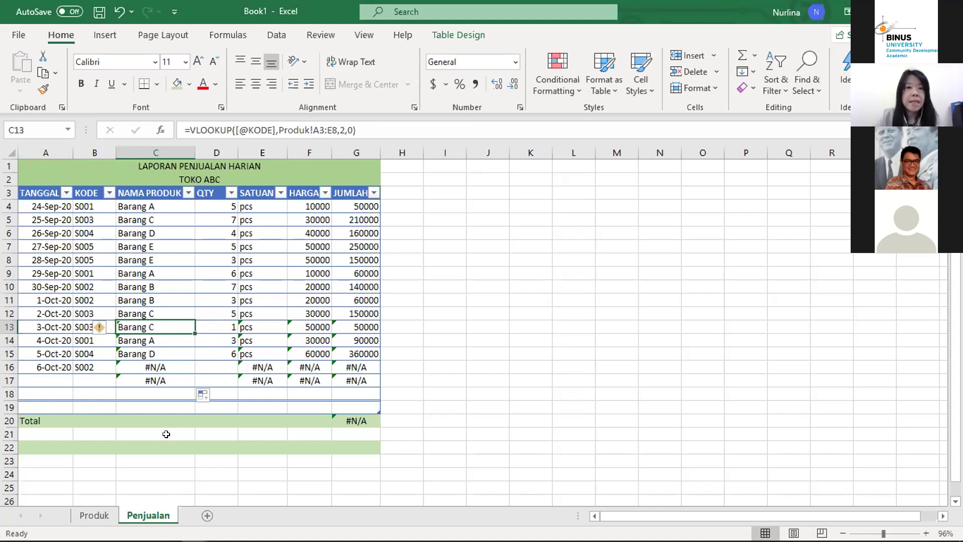
click(94, 514)
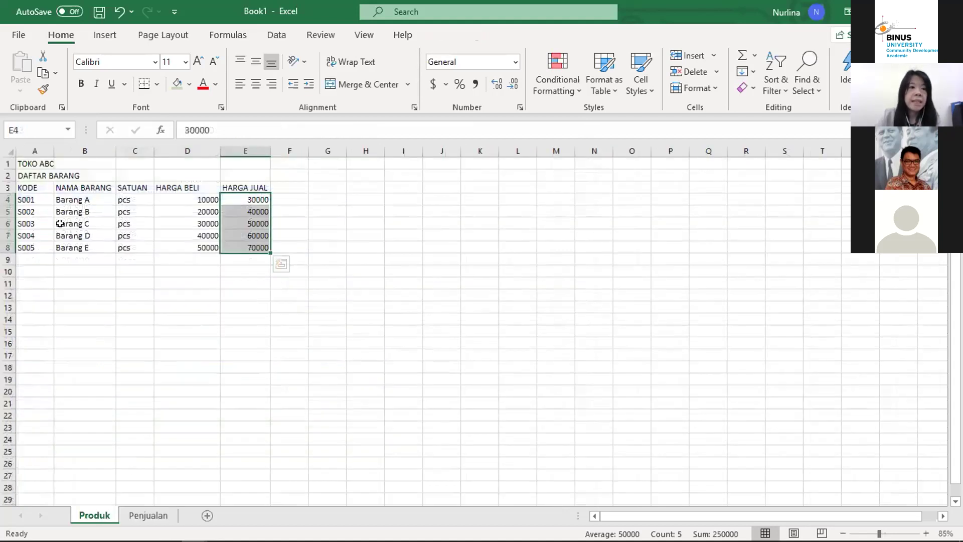
click(172, 223)
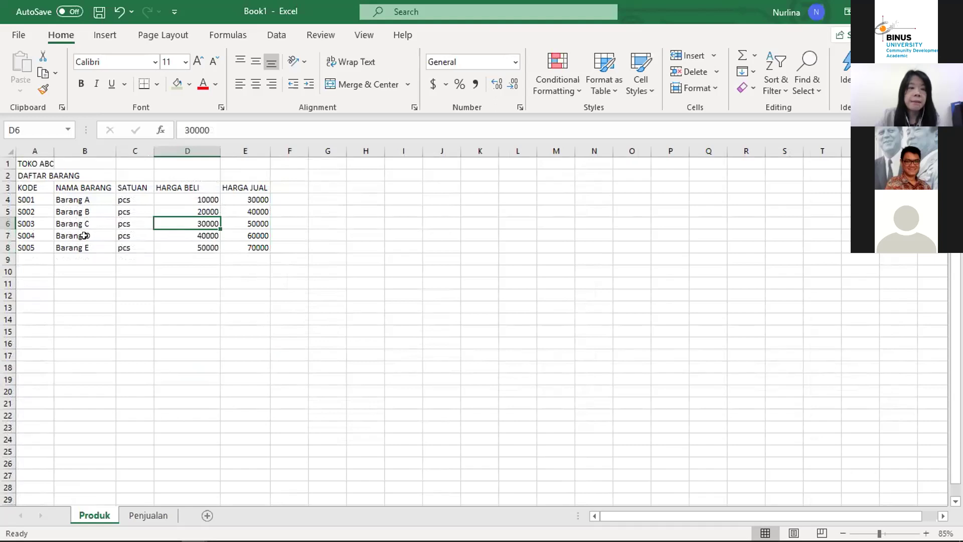
click(33, 197)
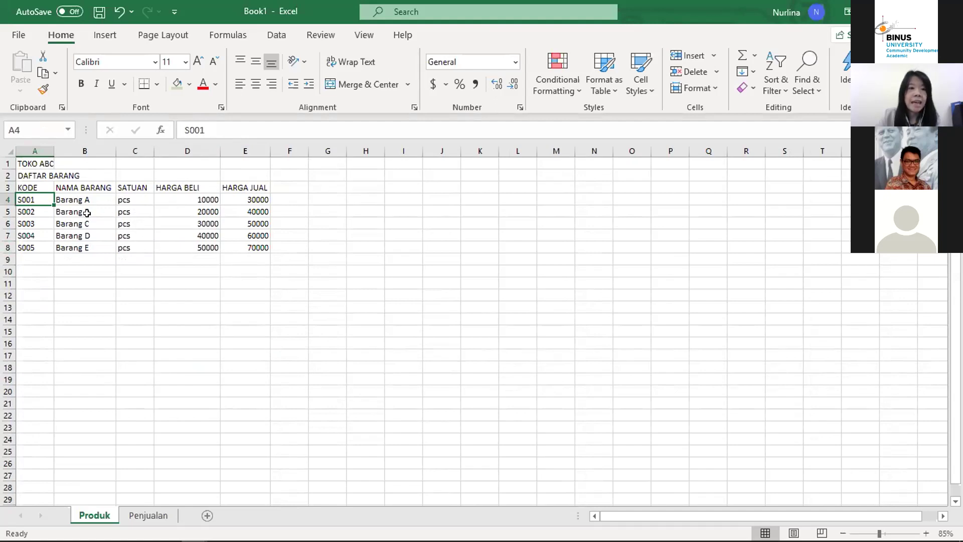
click(148, 515)
key(Down)
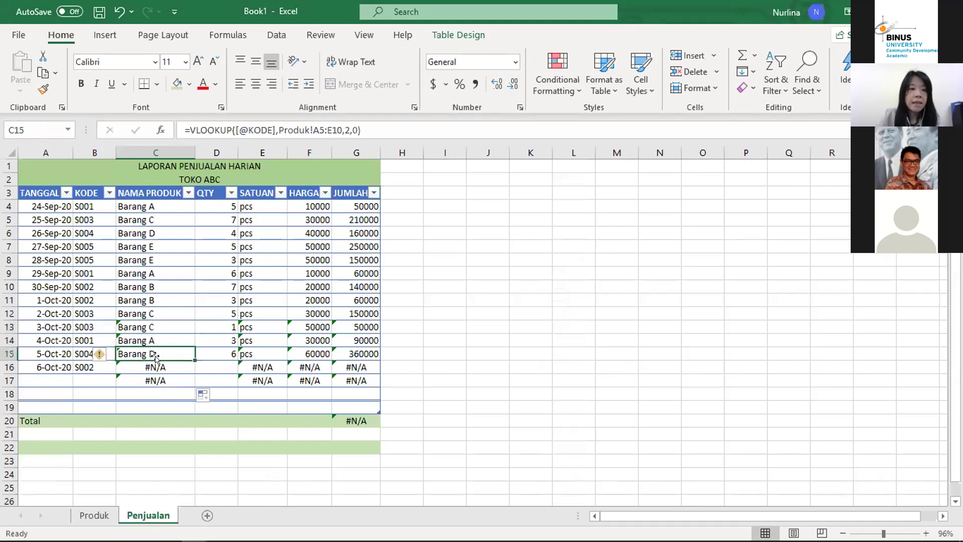
key(Up)
key(Down)
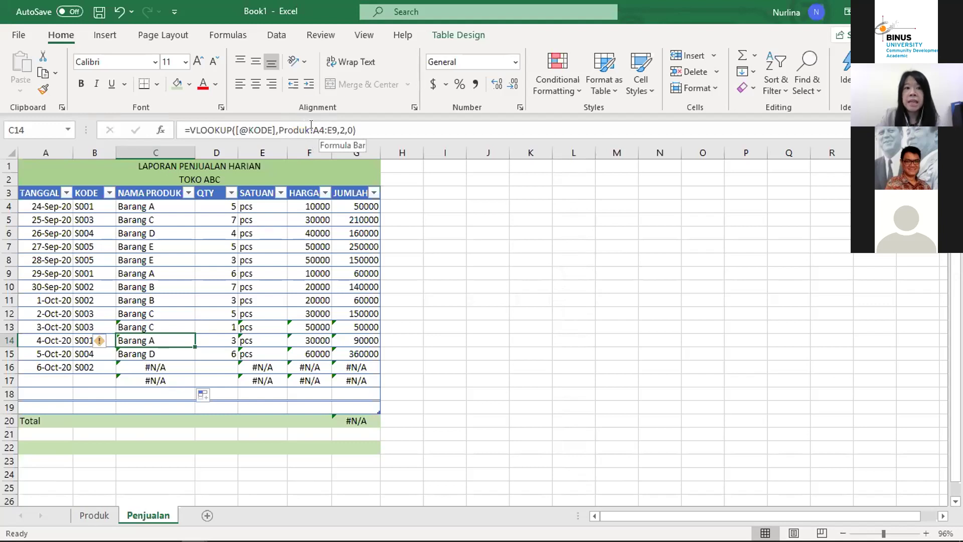
click(95, 515)
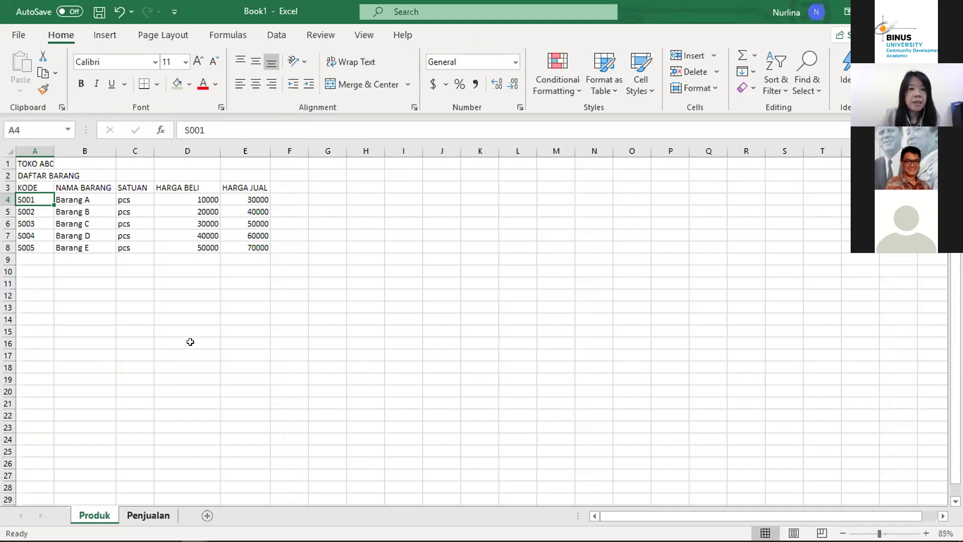
click(148, 515)
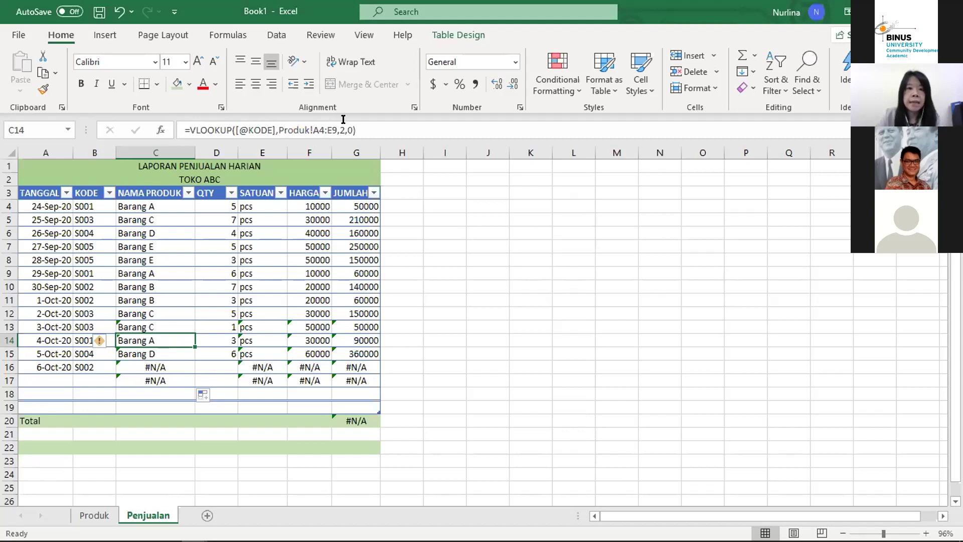
click(94, 515)
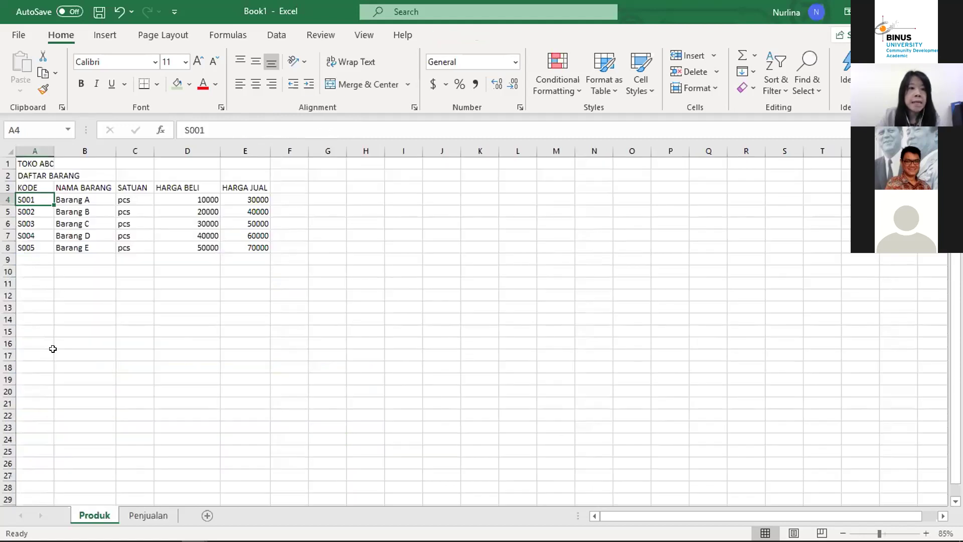
click(147, 516)
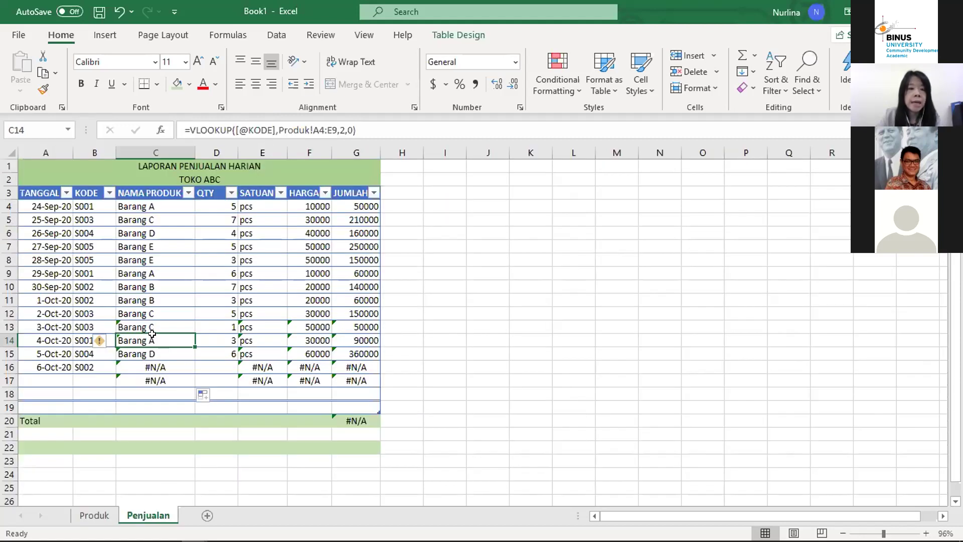
click(178, 321)
key(Up)
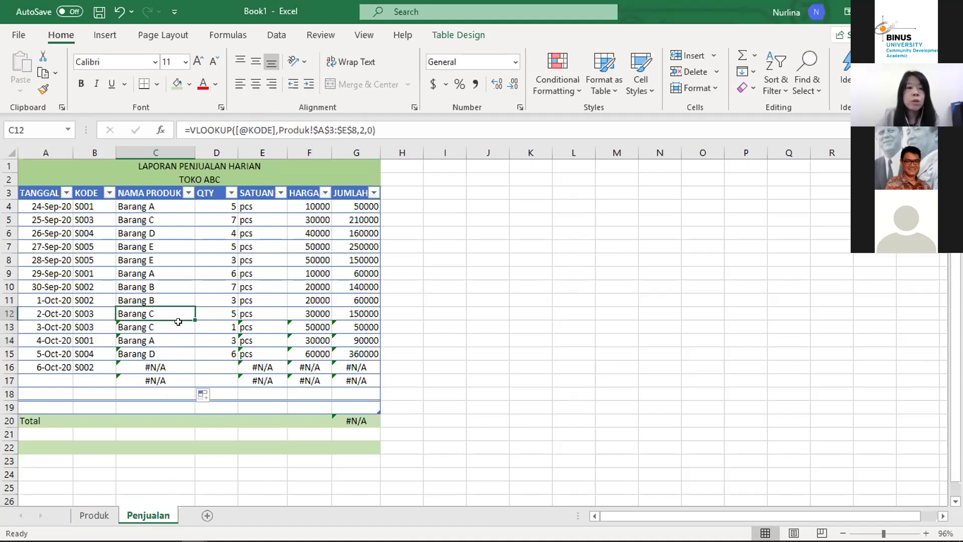
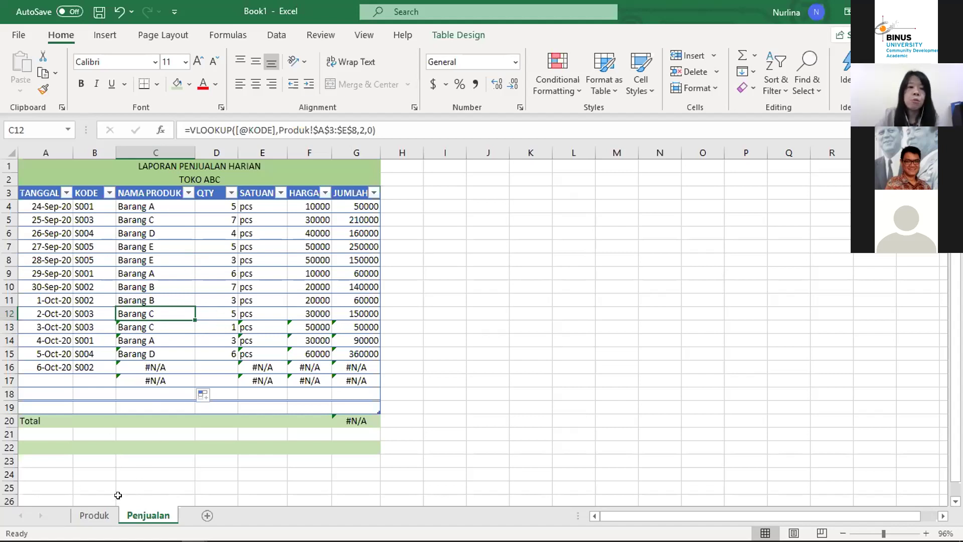
Step: Compare the product-name lookup formulas in C12–C14 against the Produk product list
click(94, 515)
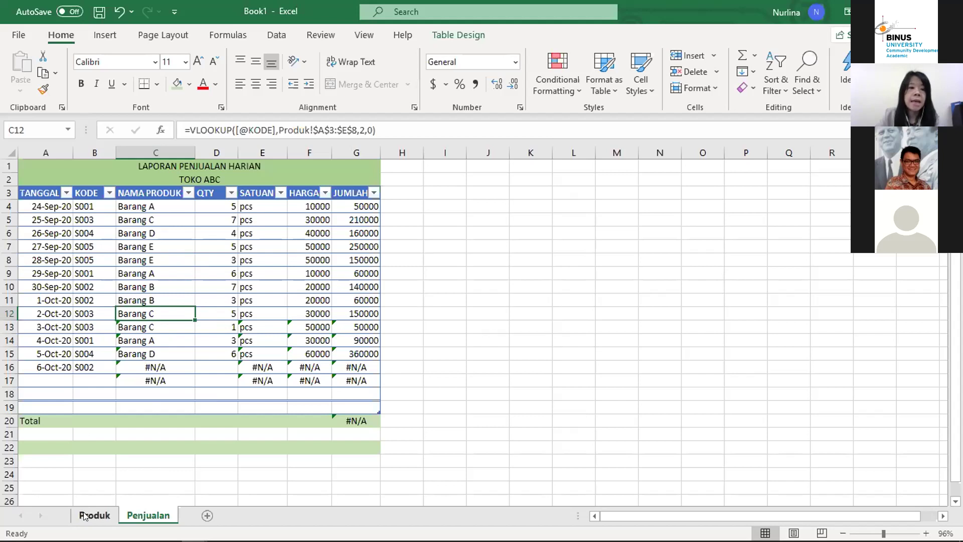
click(148, 515)
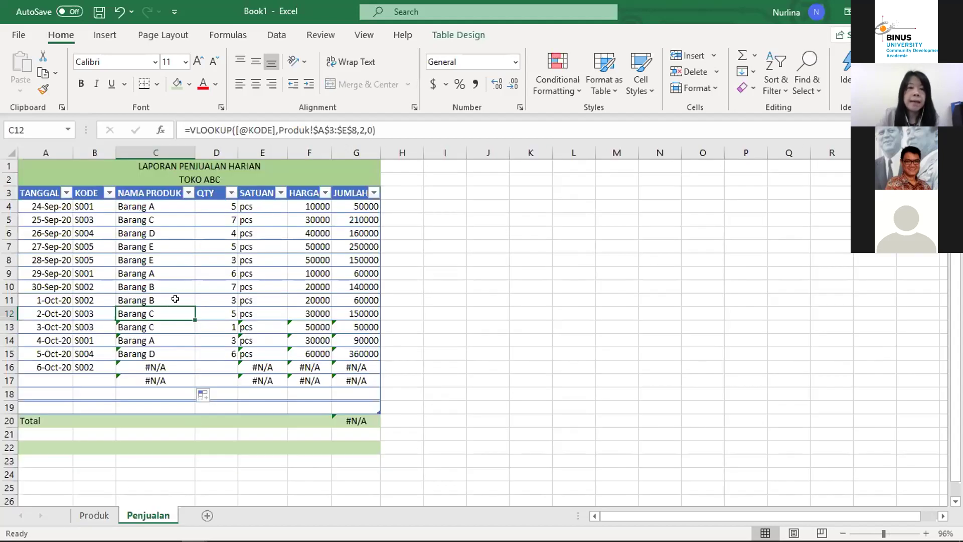
click(168, 325)
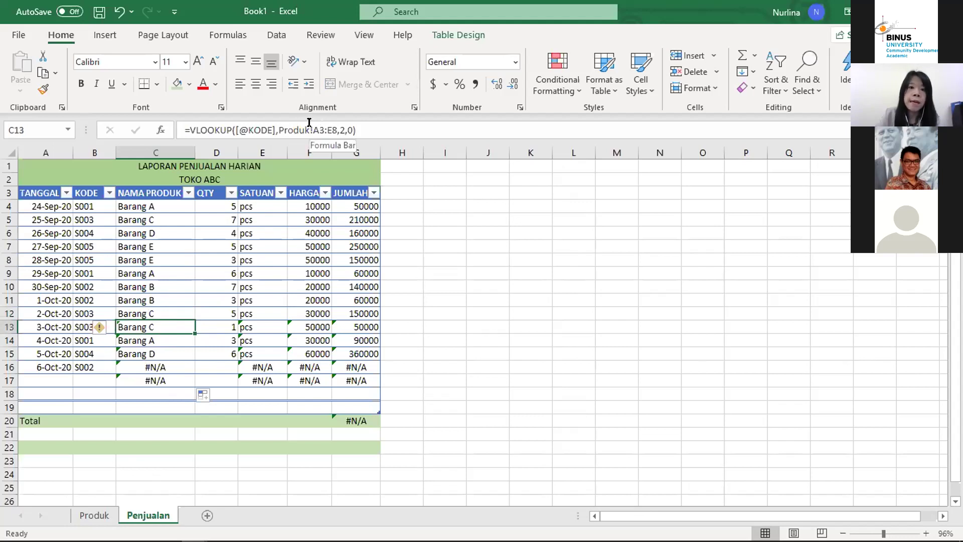
click(172, 338)
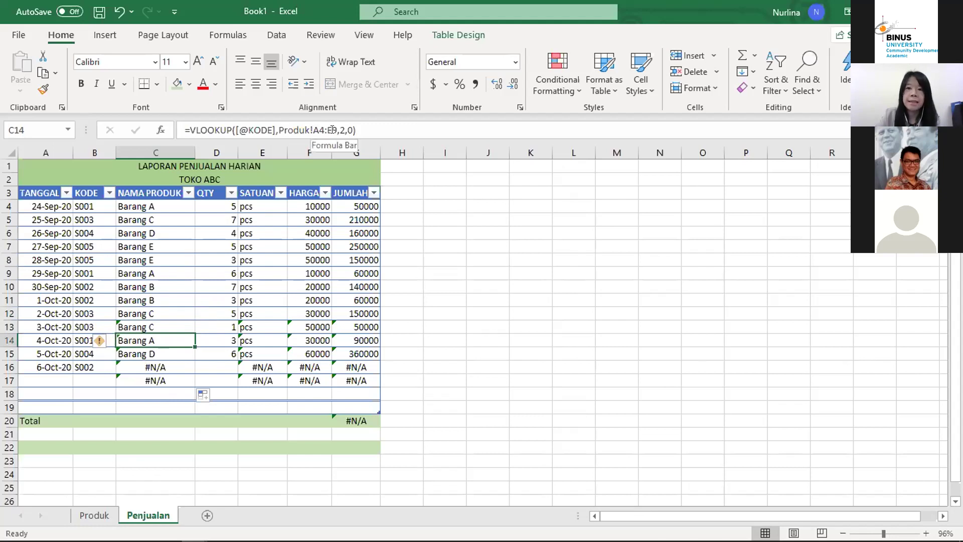
click(173, 324)
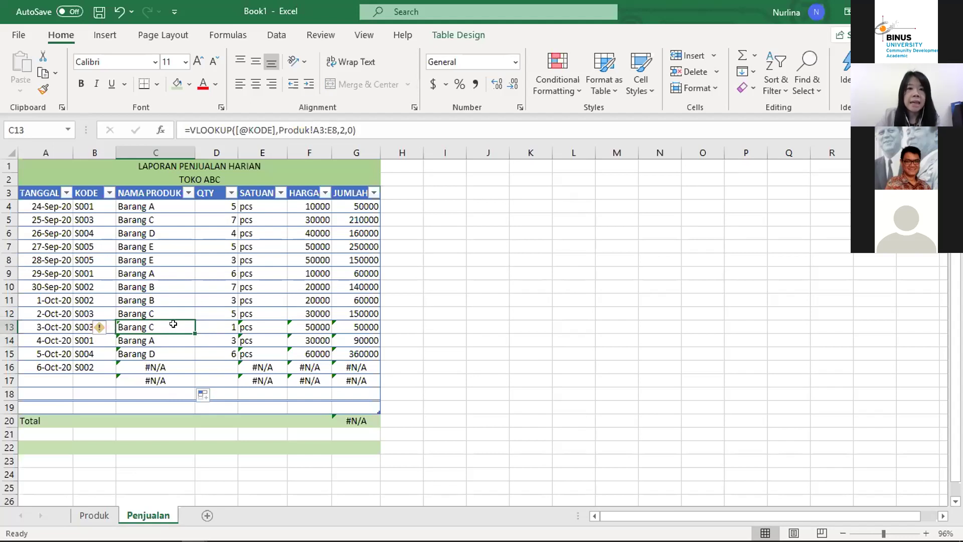
key(Up)
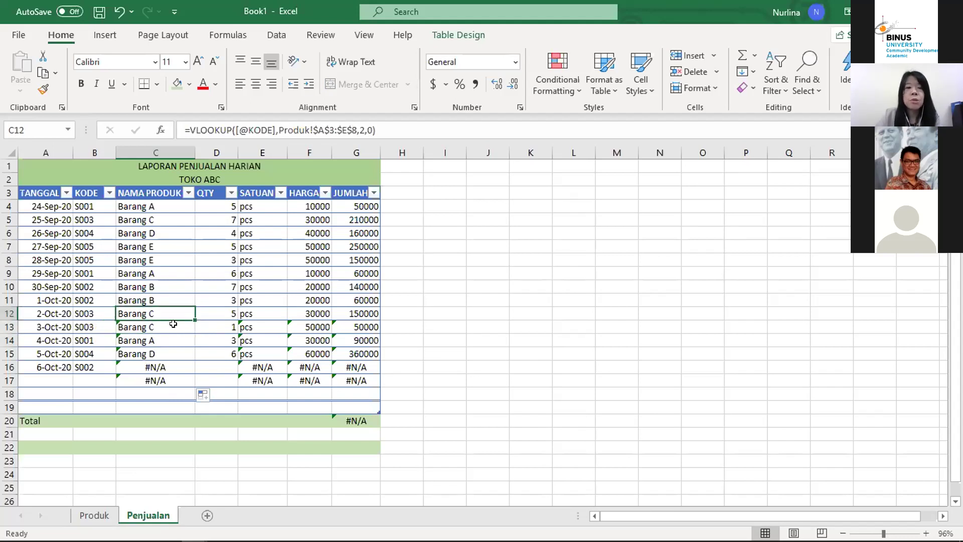
click(173, 324)
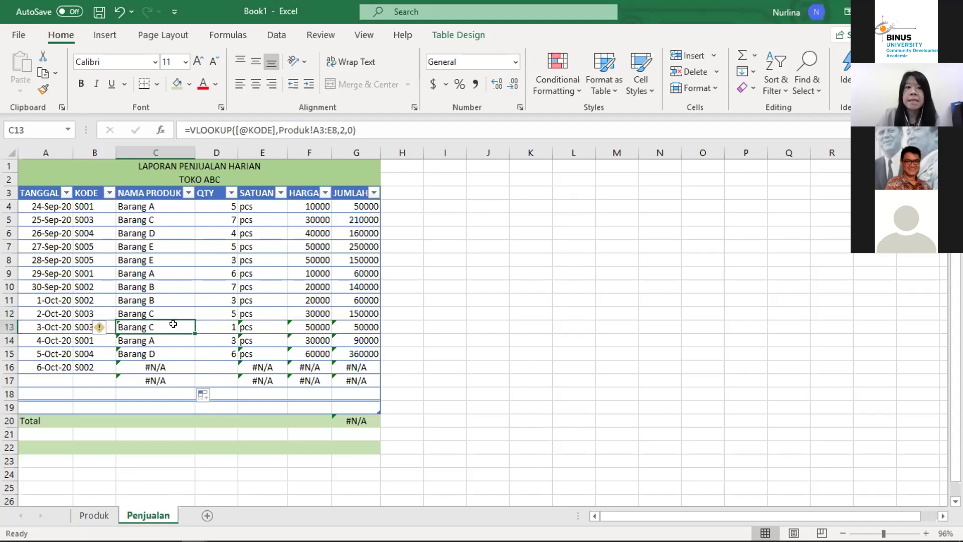
Step: Change C13's lookup range to the absolute Produk!$A$3:$E$8
click(313, 130)
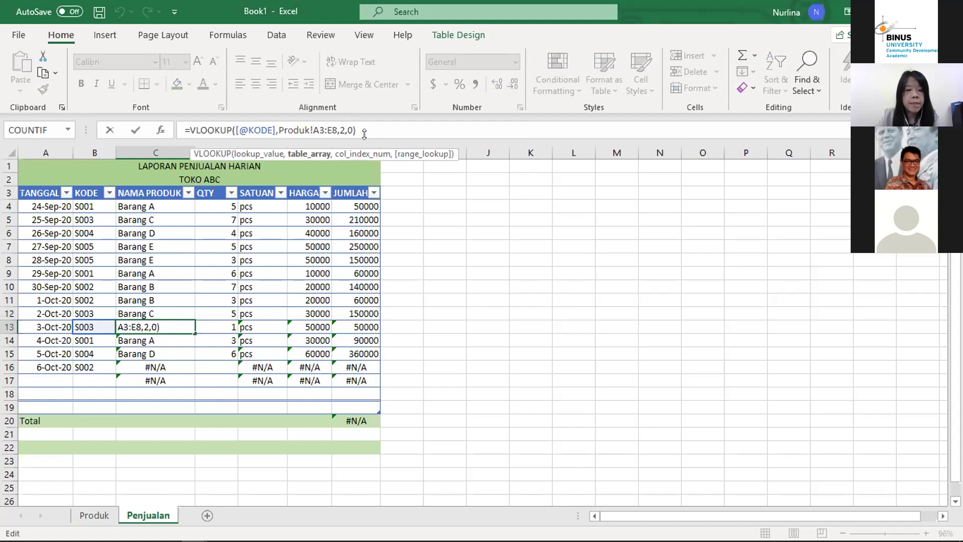
text($)
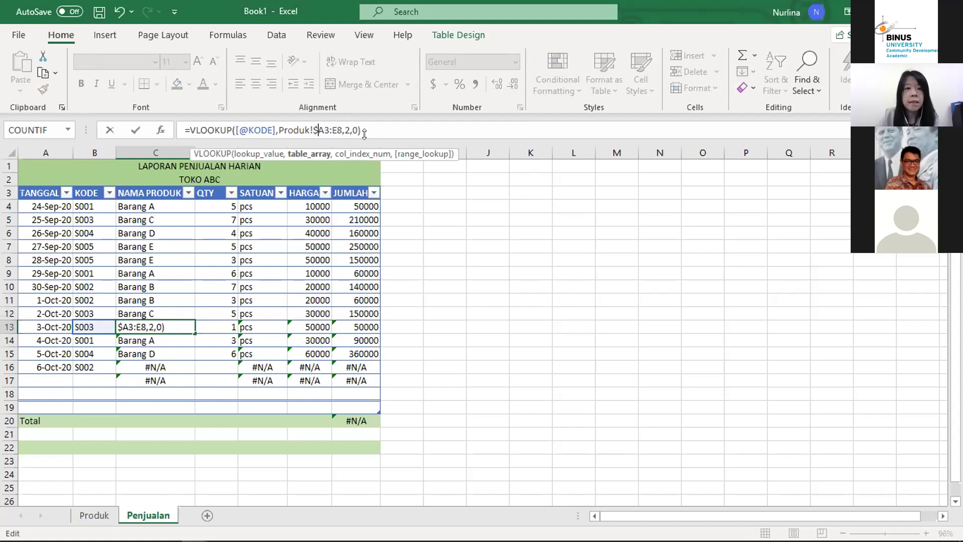
key(Right)
text($)
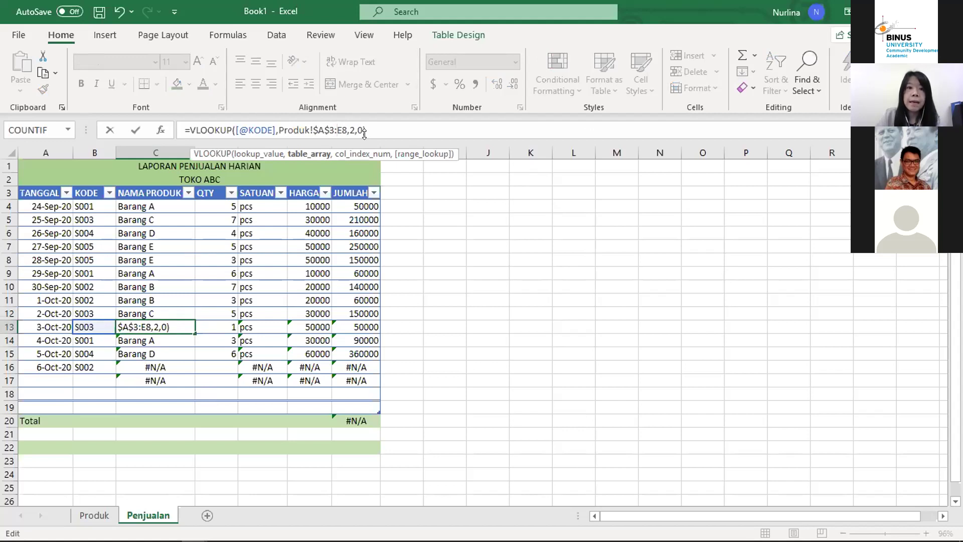
text($E)
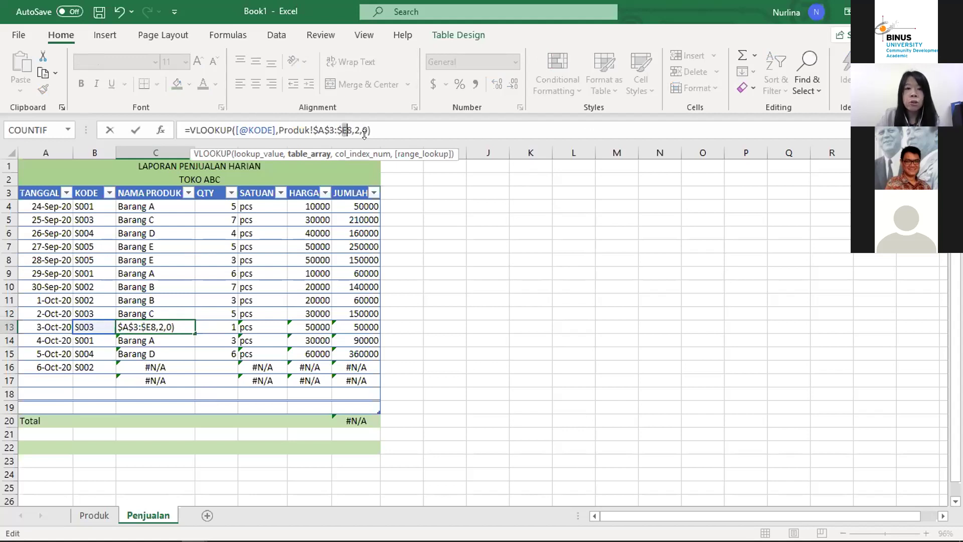
text(4)
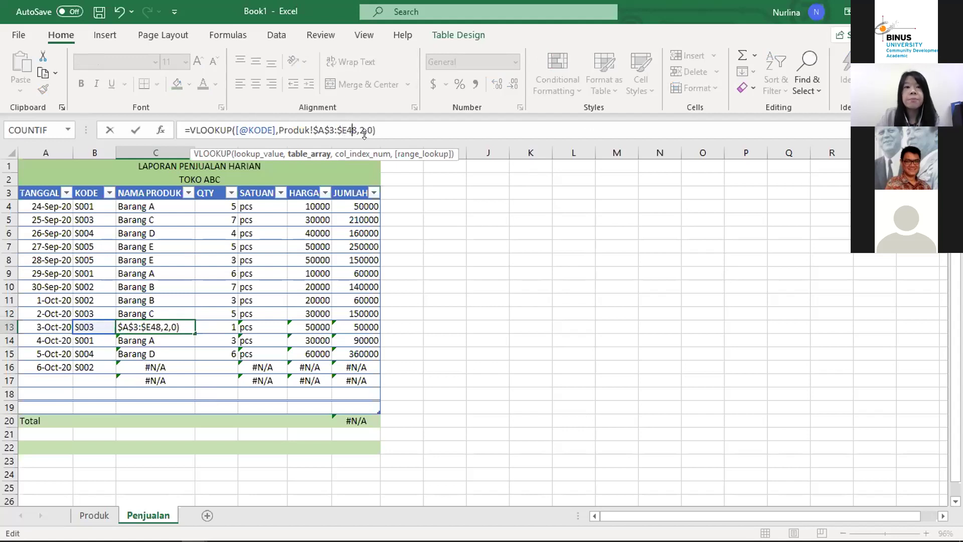
key(BackSpace)
text($)
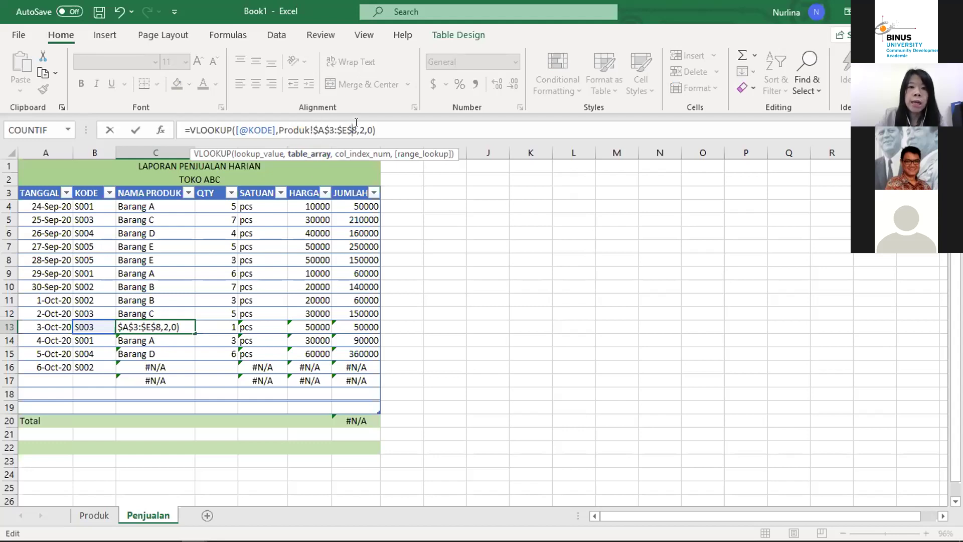
click(187, 348)
Step: Fill the fixed C13 formula down to C17 and check that row 16 shows Barang B
click(167, 323)
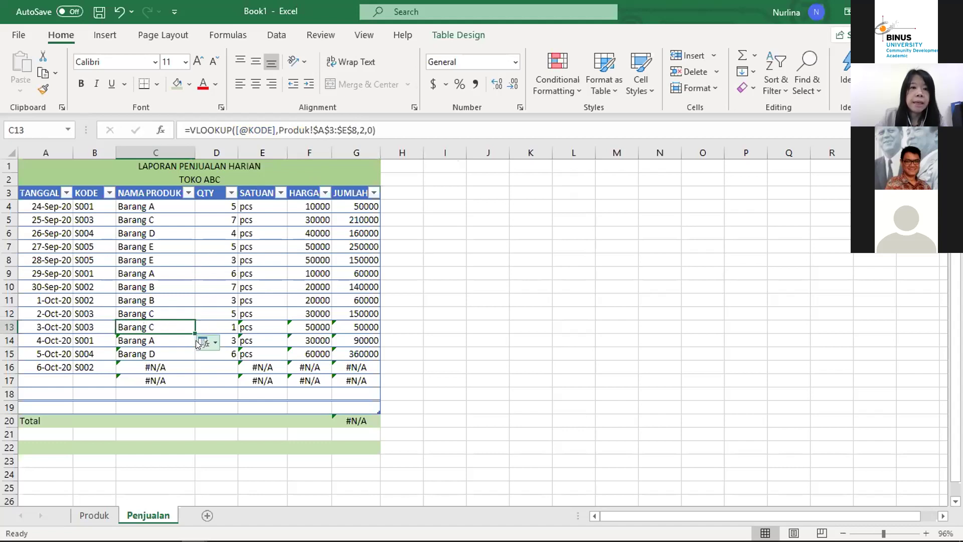
drag(195, 333, 187, 383)
click(176, 341)
key(Down)
key(Down)
key(Down)
key(Up)
key(Up)
key(Up)
key(Up)
key(Down)
key(Down)
key(Down)
key(Up)
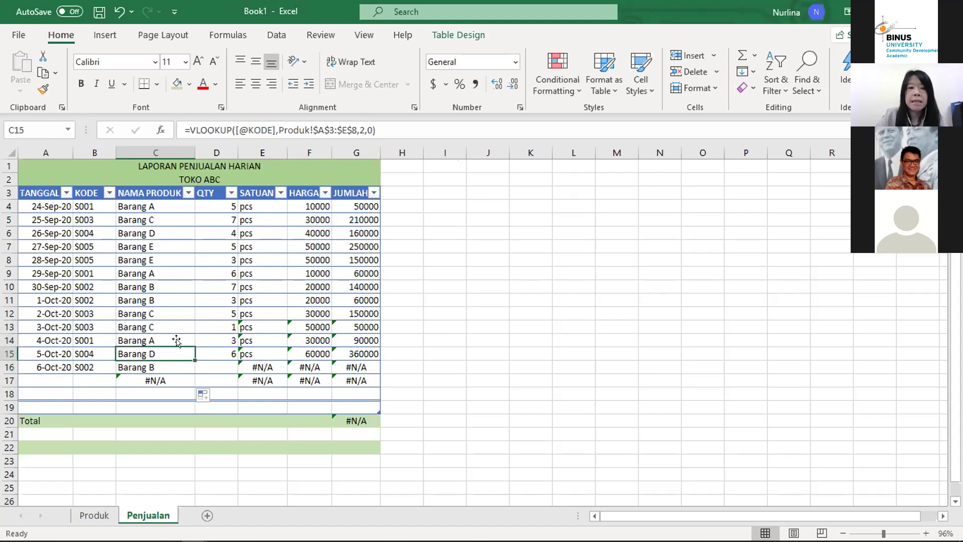
key(Right)
key(Right)
key(Right)
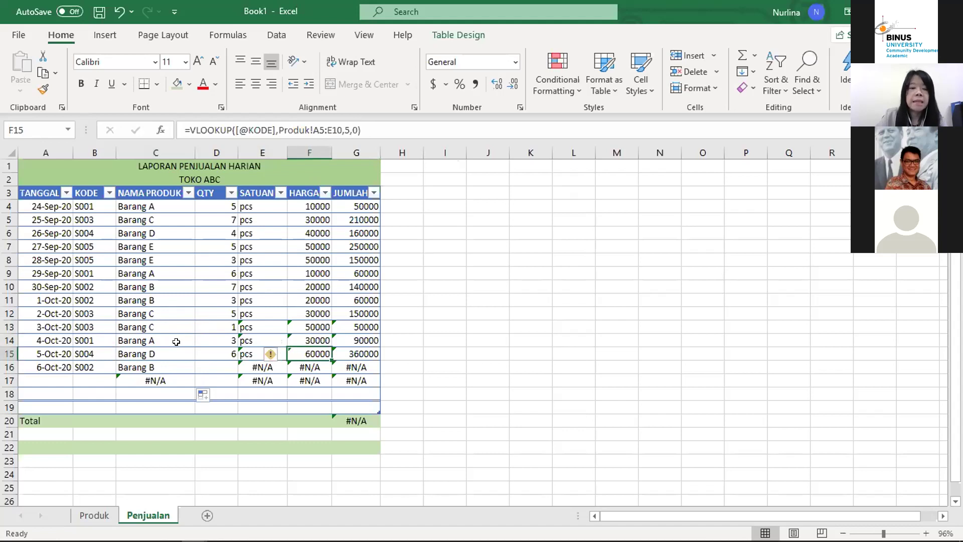
key(Left)
key(Up)
key(Down)
key(Up)
key(Up)
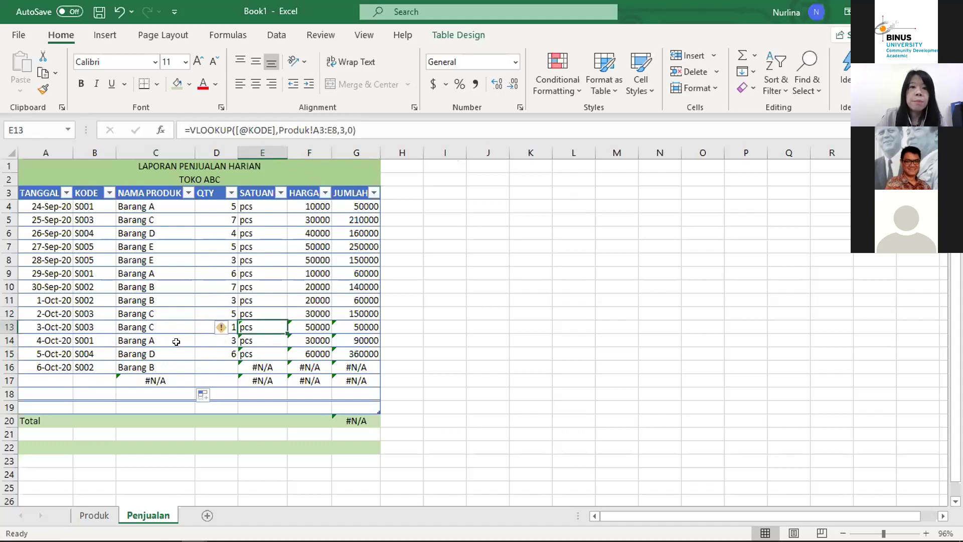
Step: Lock the SATUAN lookup range in E13 to Produk!$A$3:$E$8
click(311, 129)
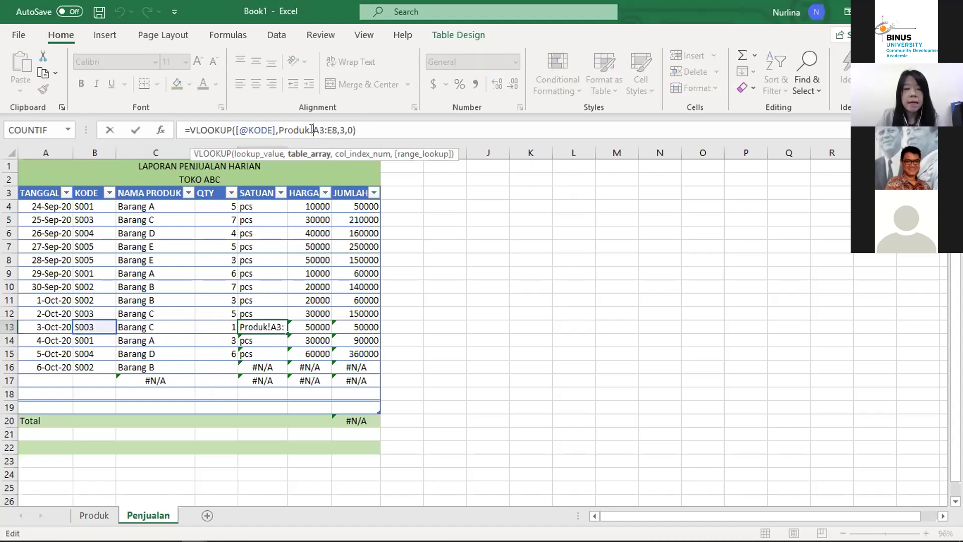
text($)
key(Right)
text($)
key(Right)
key(Right)
text($)
key(Right)
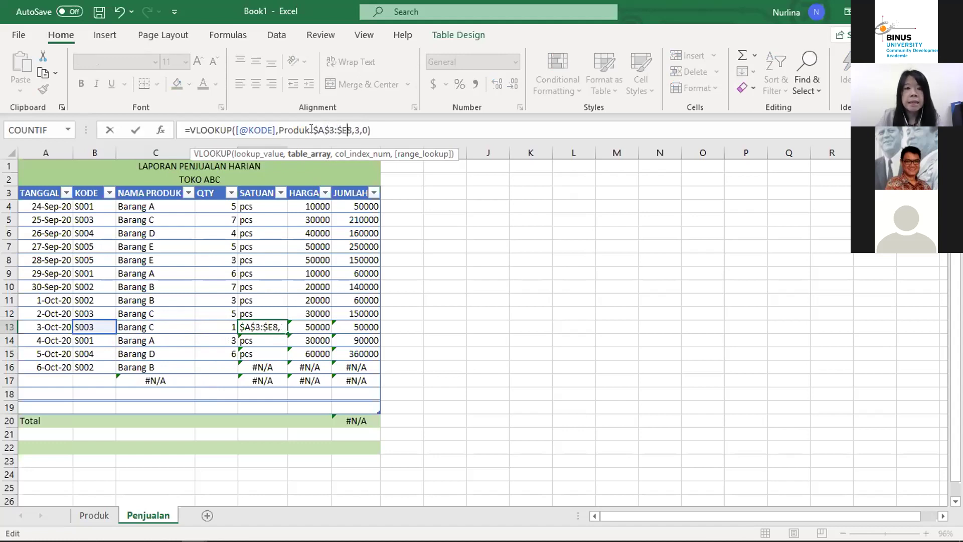
text($)
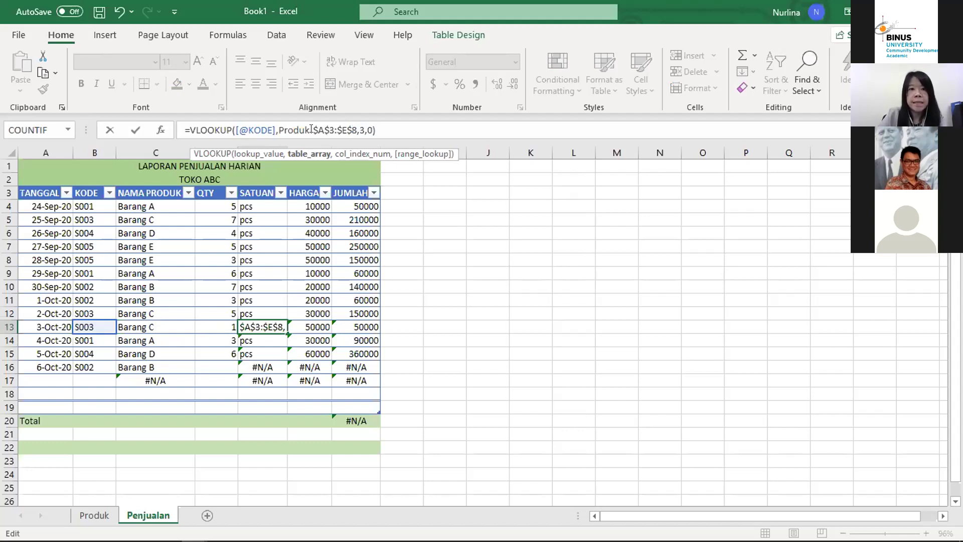
key(Return)
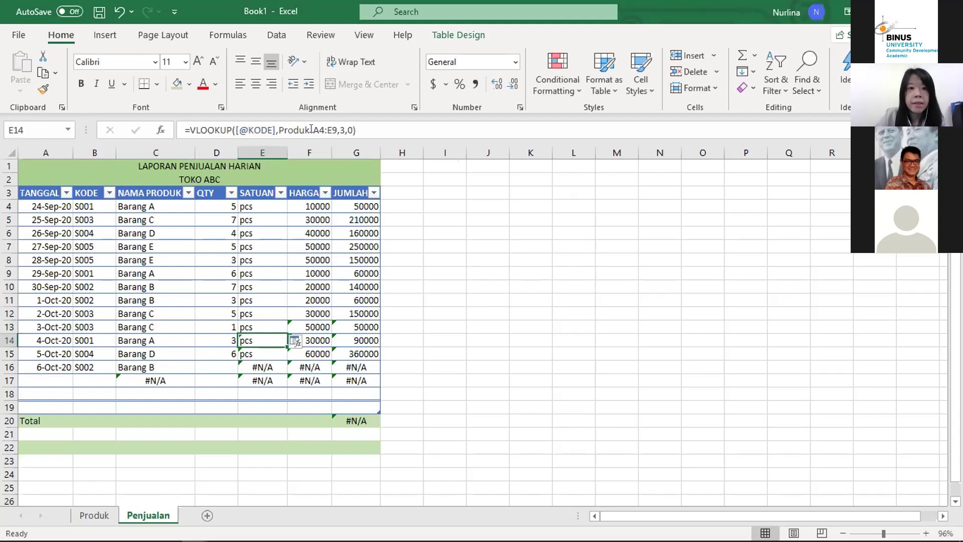
Step: Lock the HARGA lookup range in F13 to Produk!$A$3:$E$8
key(Up)
key(Right)
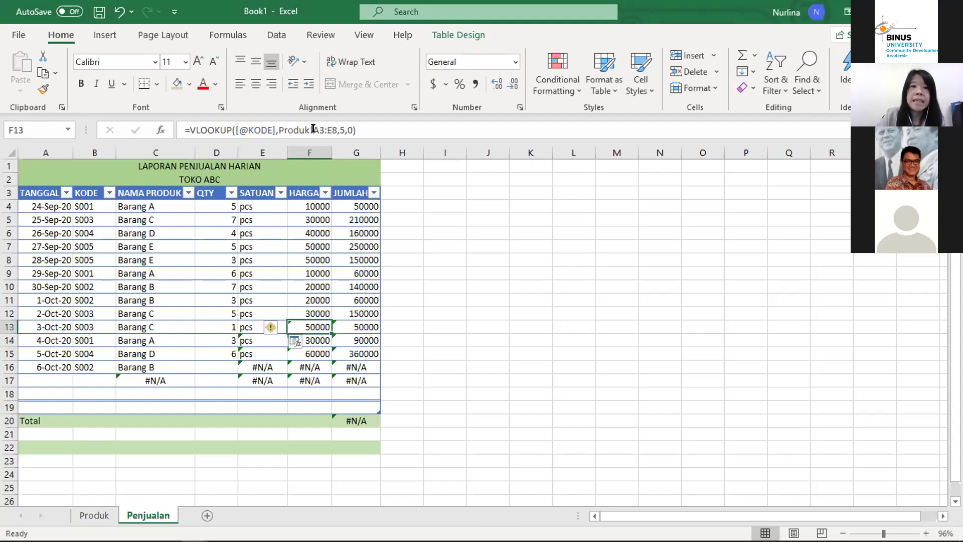
click(313, 129)
text($)
key(Right)
text($)
key(Right)
text($)
key(Right)
text($)
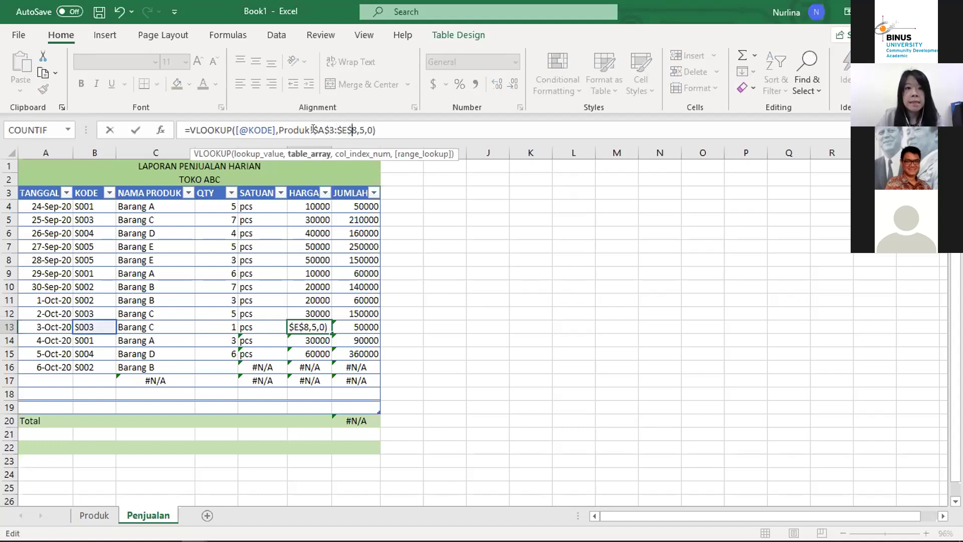
key(Return)
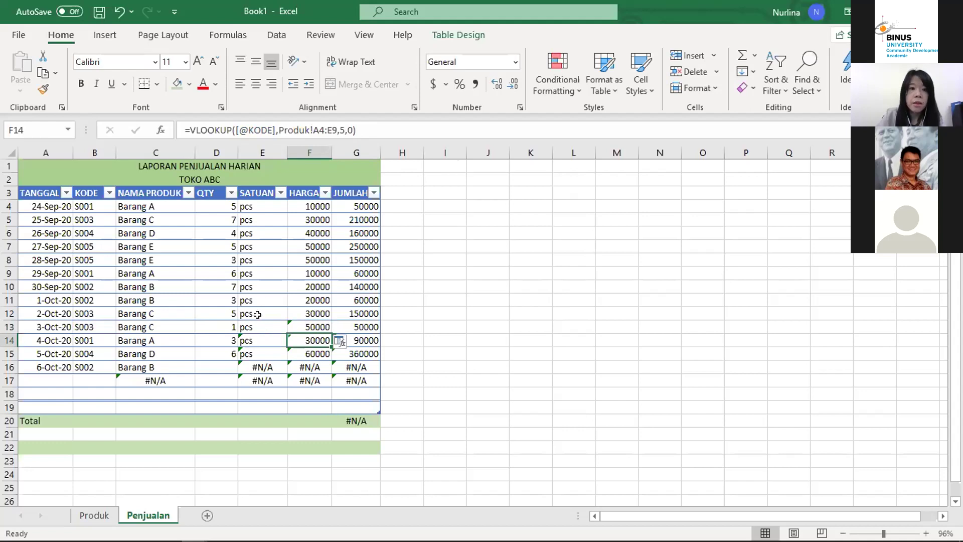
Step: Fill E13:F13 down to row 17 so row 16 shows pcs and 40000
click(262, 324)
drag(262, 324, 331, 385)
click(298, 316)
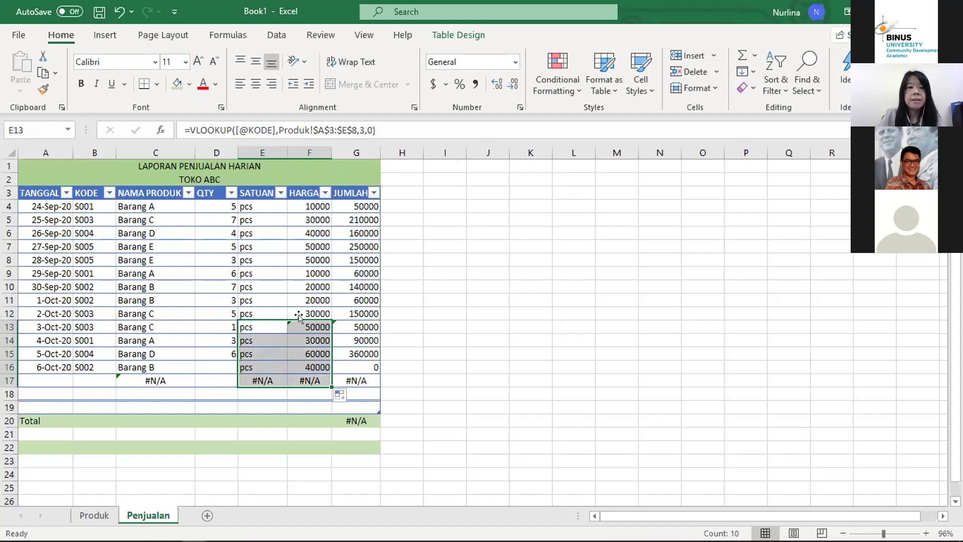
key(Down)
key(Down)
key(Down)
key(Down)
key(Up)
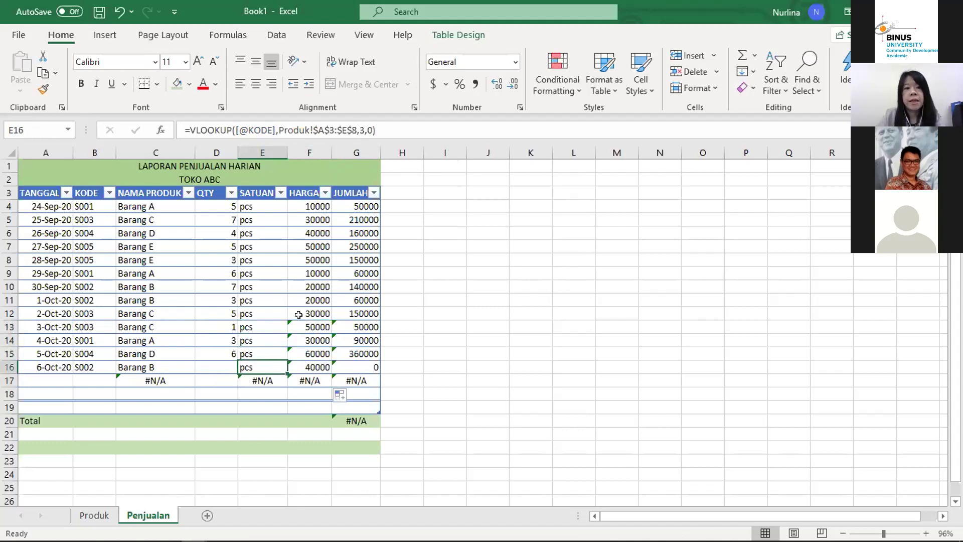
key(Left)
key(Left)
key(Left)
key(Left)
key(Right)
key(Right)
key(Right)
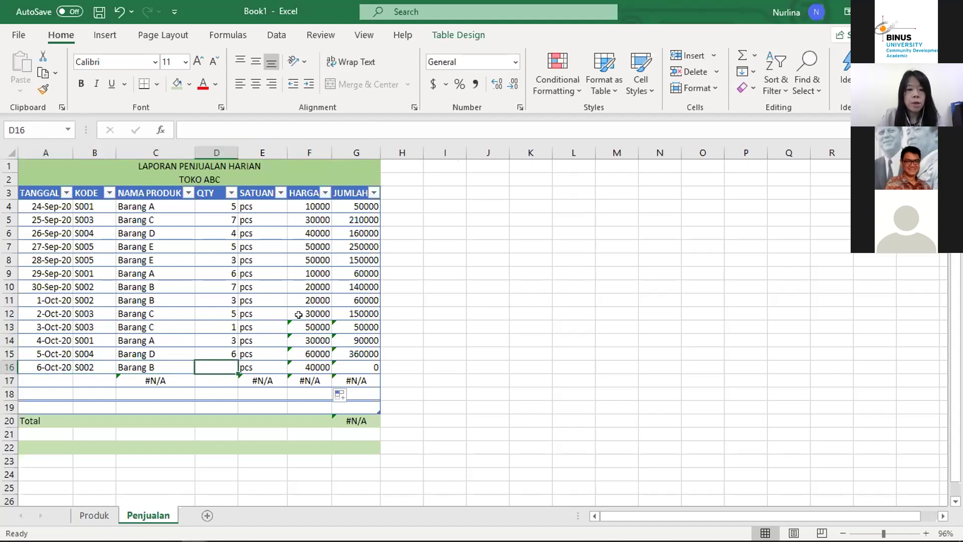
Step: Enter quantity 5 in D16 for the 6-Oct-20 sale
text(5)
key(Right)
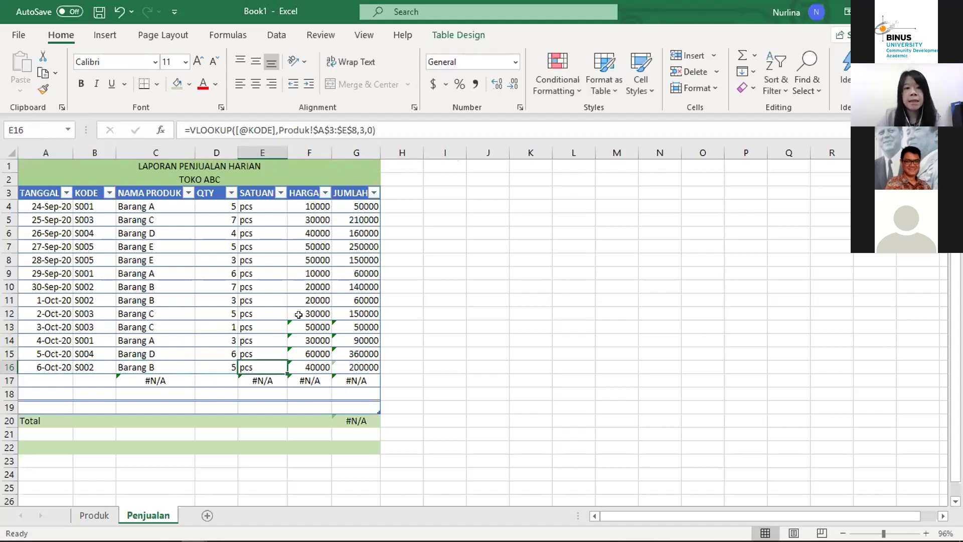
key(Right)
key(Right)
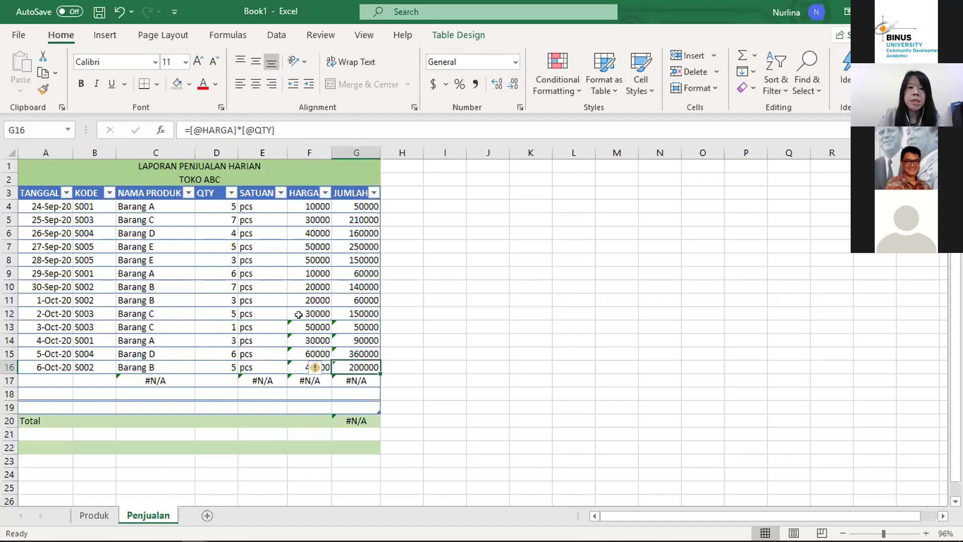
key(Down)
key(Left)
key(Left)
key(Left)
key(Left)
key(Left)
key(Left)
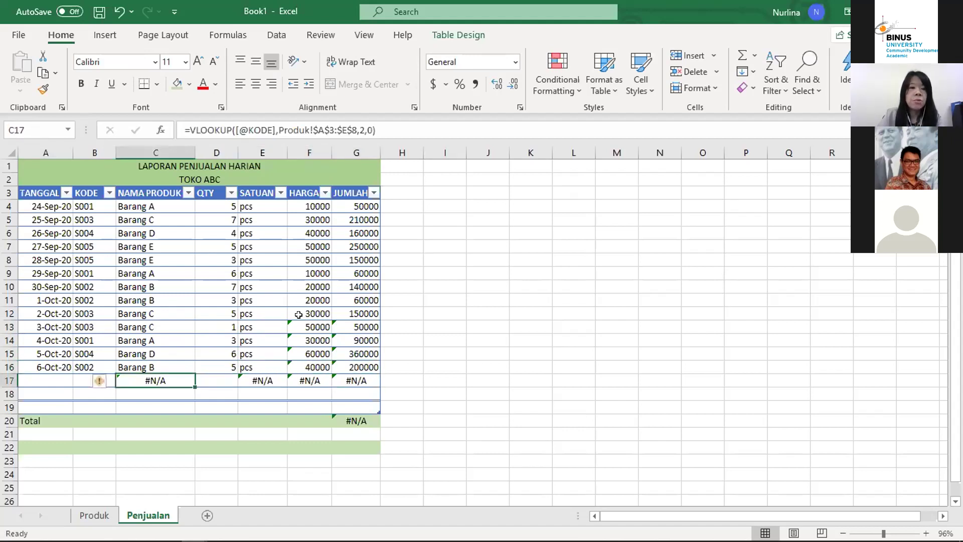
Step: Add a 7-Oct-20 sale in row 17 with code S001 and quantity 7
text(7 o)
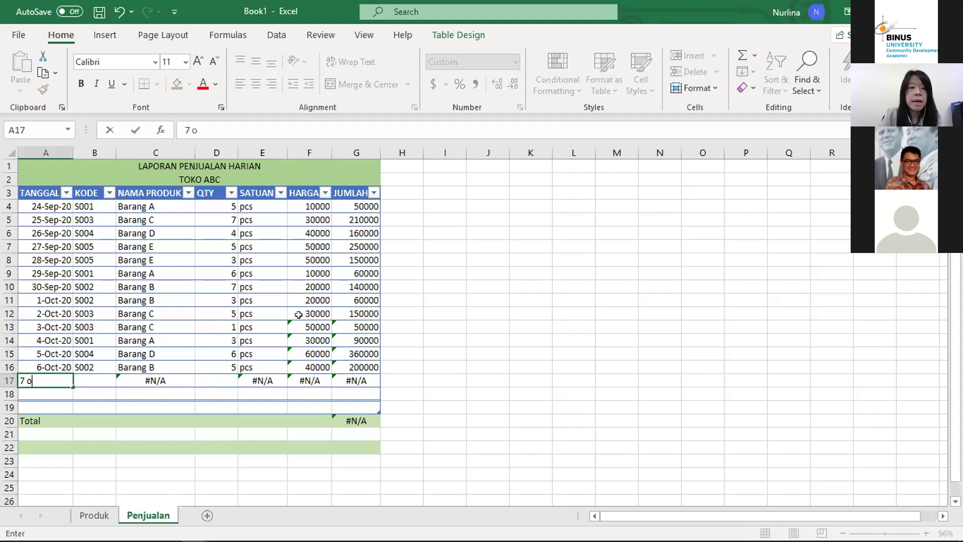
text(ct 20)
key(Return)
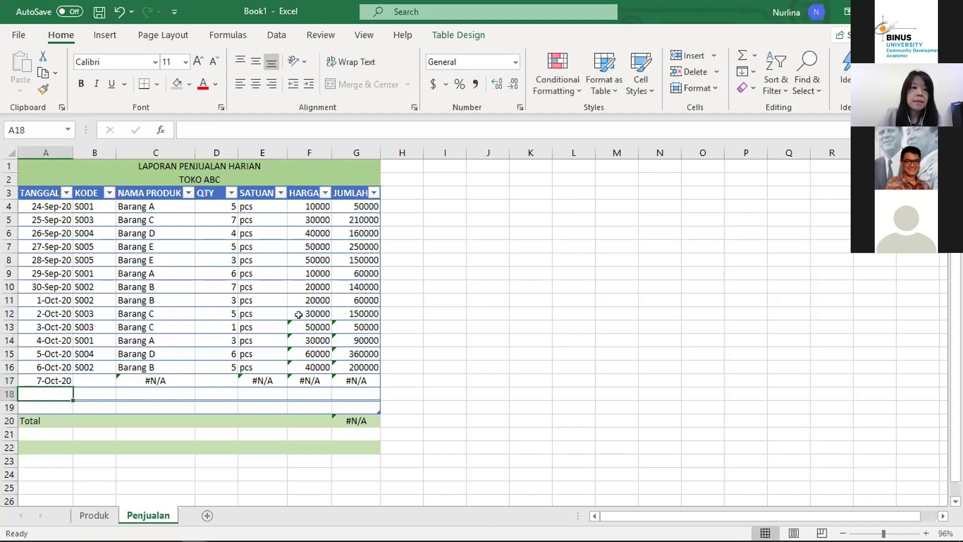
key(Up)
key(Right)
text(S001)
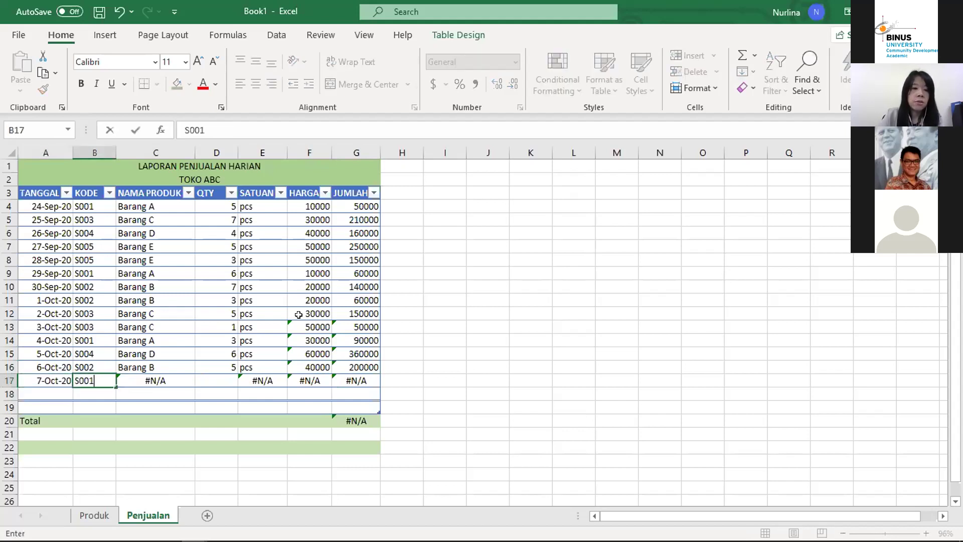
key(Tab)
key(Tab)
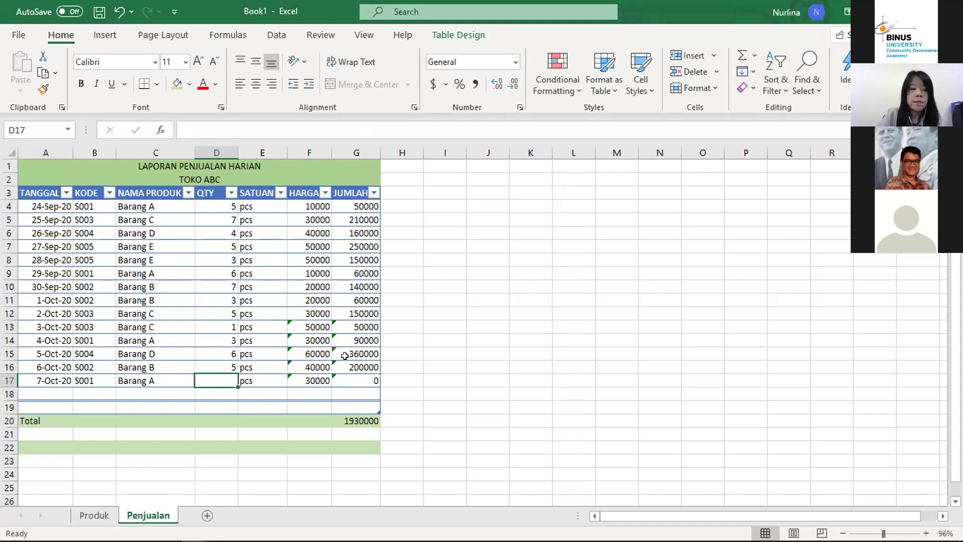
text(7)
key(Return)
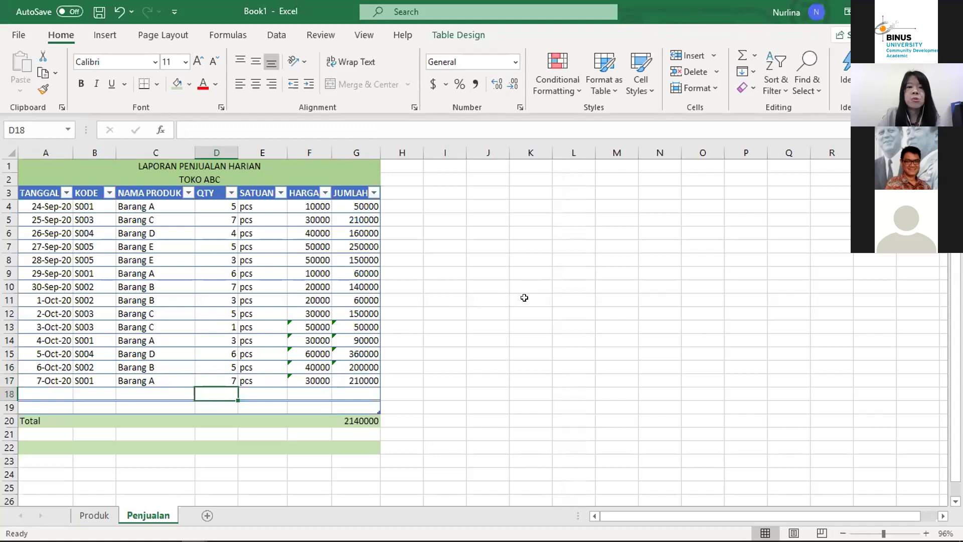
Step: Check row 17's HARGA and JUMLAH formulas against earlier rows, total now 2140000
key(Up)
key(Right)
key(Right)
key(Right)
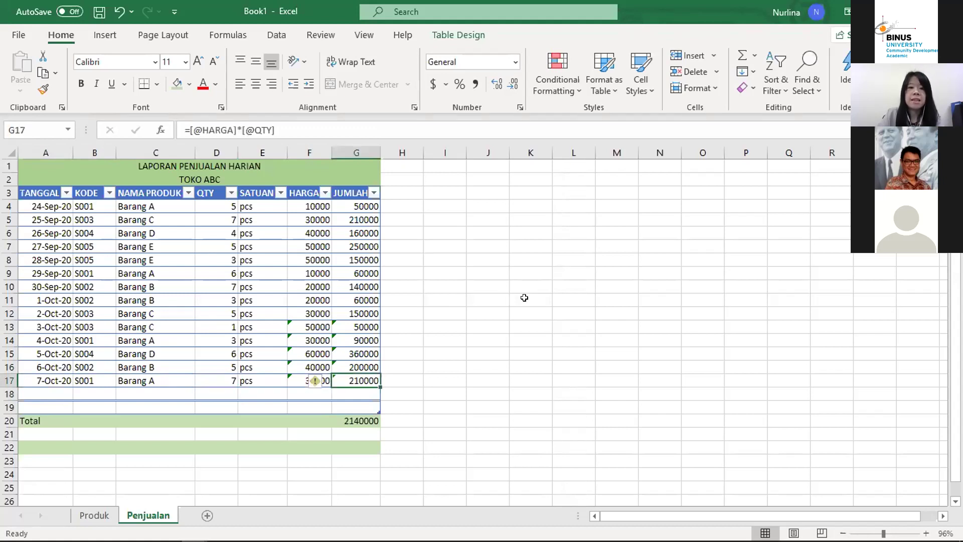
key(Up)
key(Up)
key(Up)
key(Up)
key(Up)
key(Up)
key(Up)
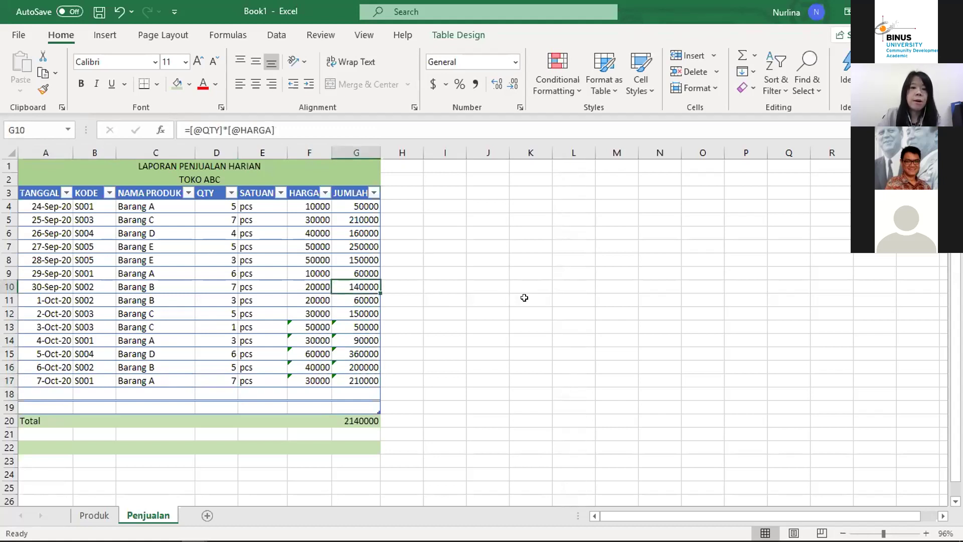
key(Down)
key(Down)
key(Down)
key(Down)
key(Down)
key(Down)
key(Down)
key(Down)
key(Left)
key(Left)
key(Left)
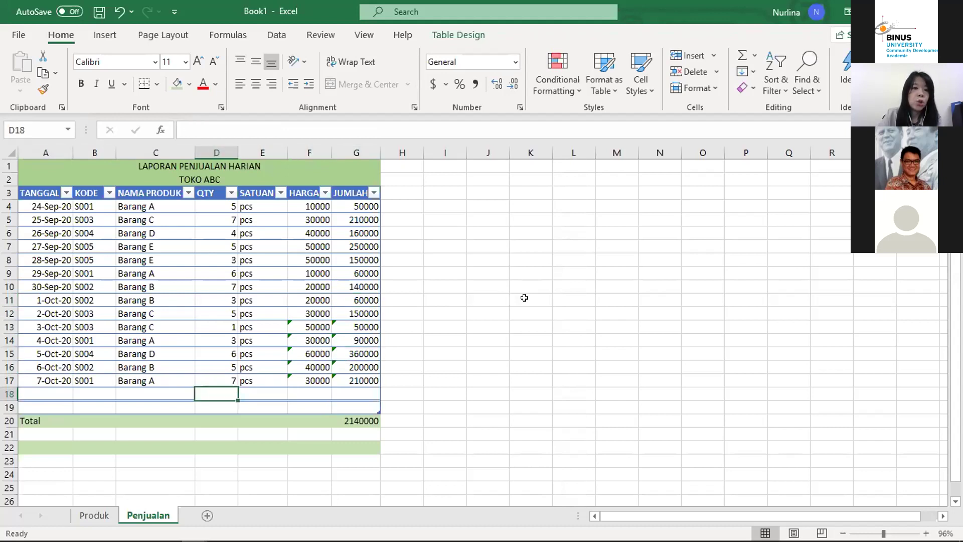
key(Up)
key(Right)
key(Right)
key(Right)
key(Down)
key(Down)
key(Down)
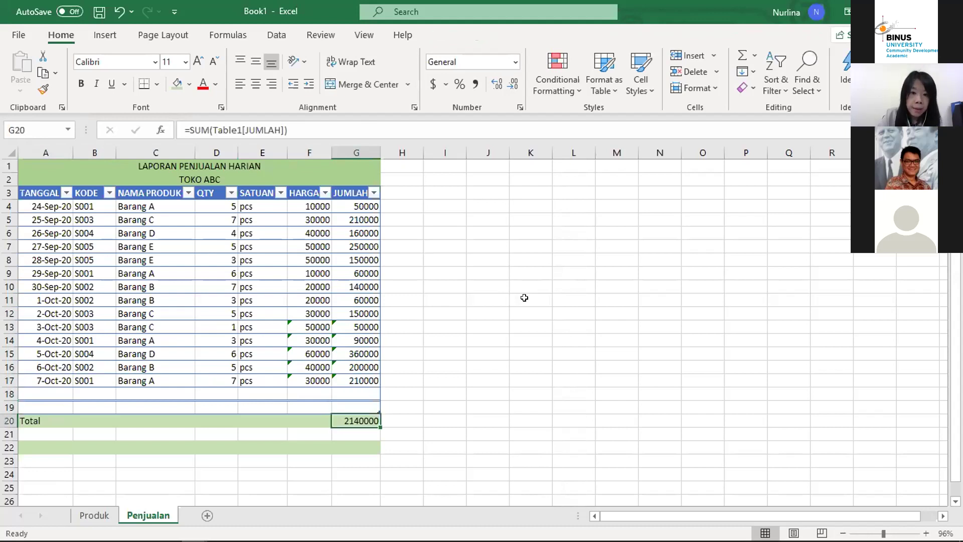
click(353, 201)
Step: Select the JUMLAH amounts G4:G20, down to the Total
right_click(353, 201)
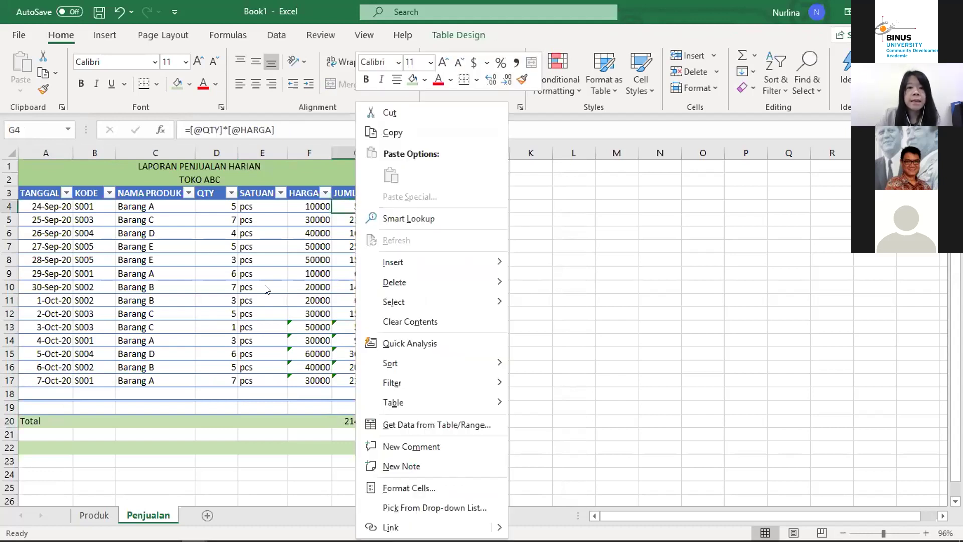
key(Escape)
drag(355, 206, 357, 419)
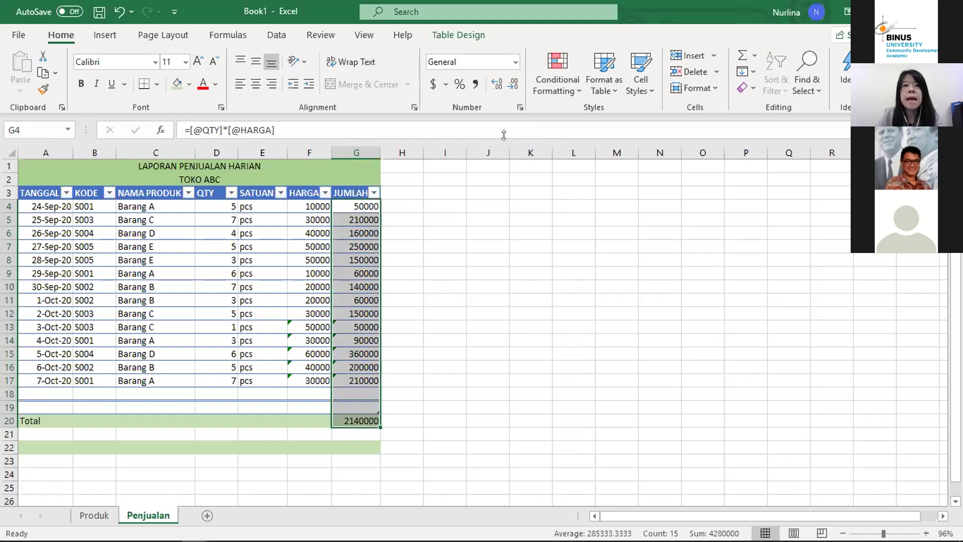
click(476, 83)
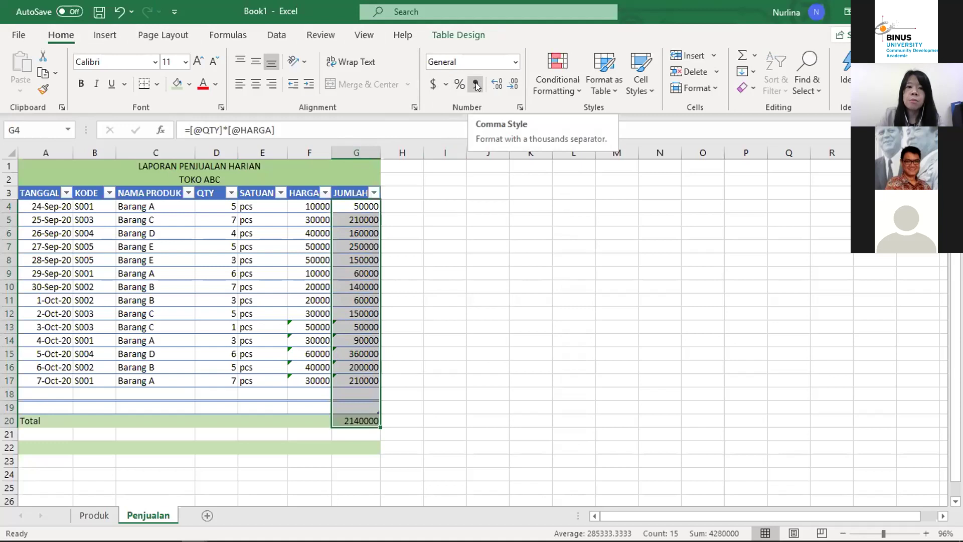
Step: Apply Comma Style to the JUMLAH amounts, autofit column G, and remove both decimals
click(476, 85)
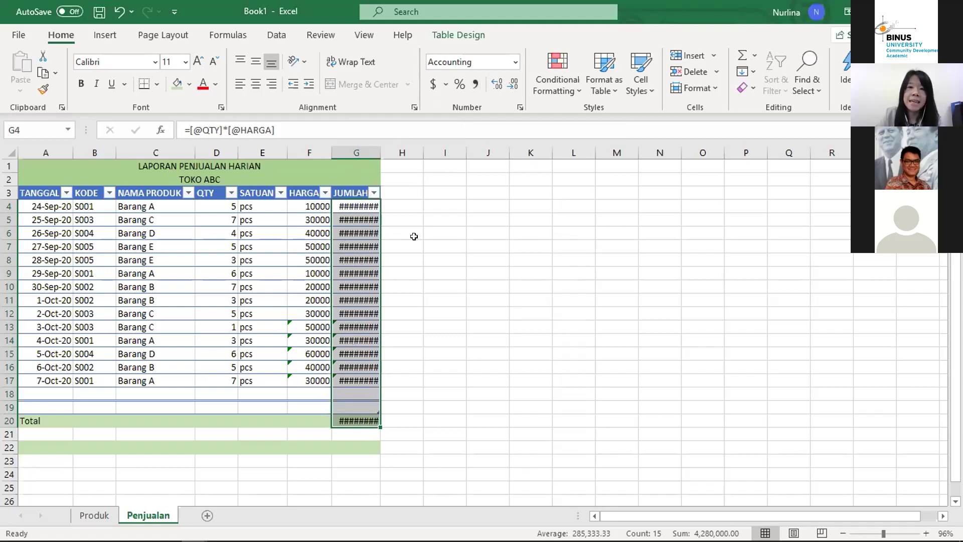
double_click(380, 150)
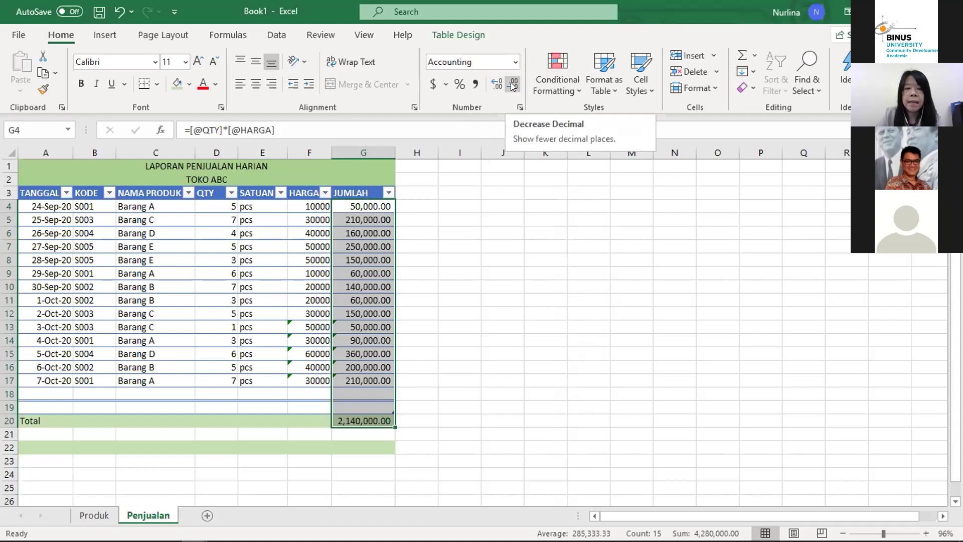
click(513, 86)
click(513, 85)
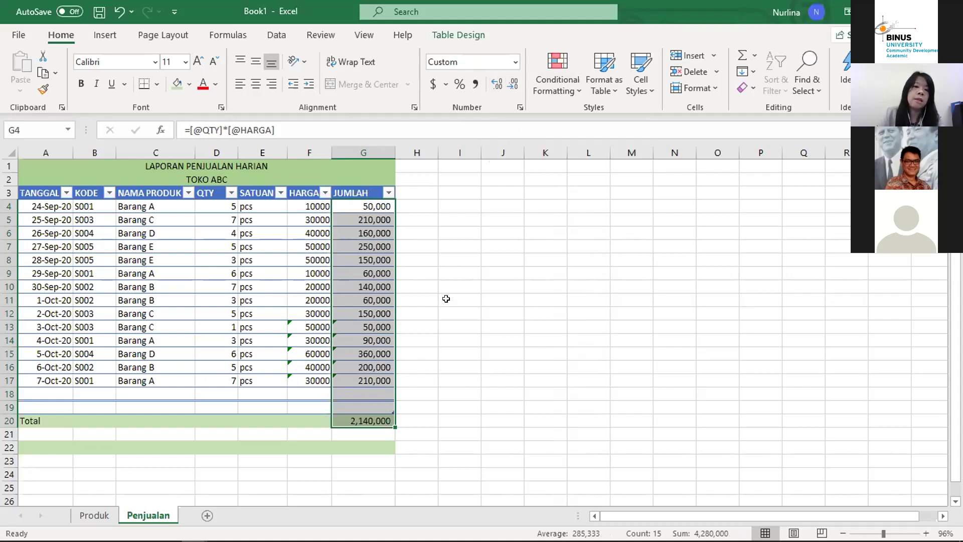
click(446, 298)
click(314, 287)
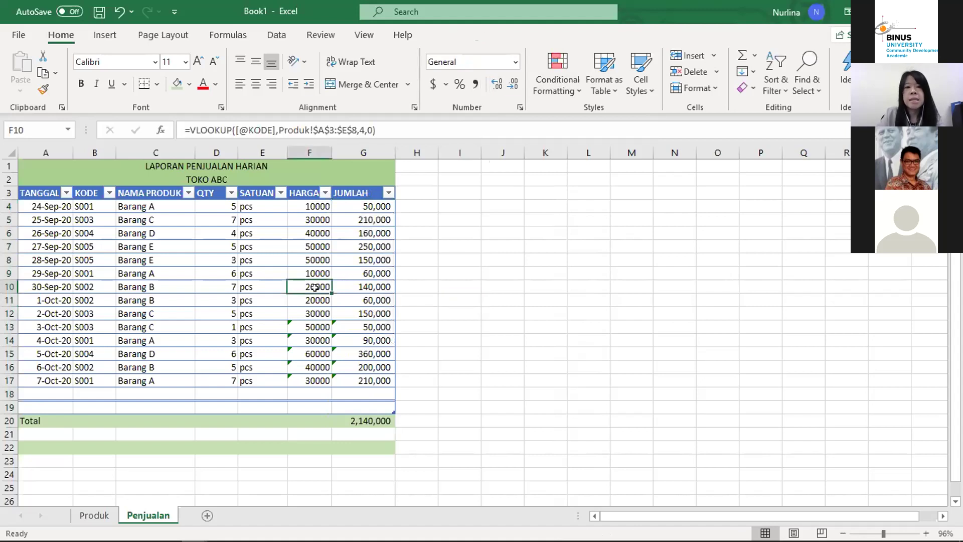
key(Down)
key(Down)
key(Down)
key(Down)
key(Down)
key(Down)
key(Down)
key(Down)
key(Down)
key(Down)
key(Down)
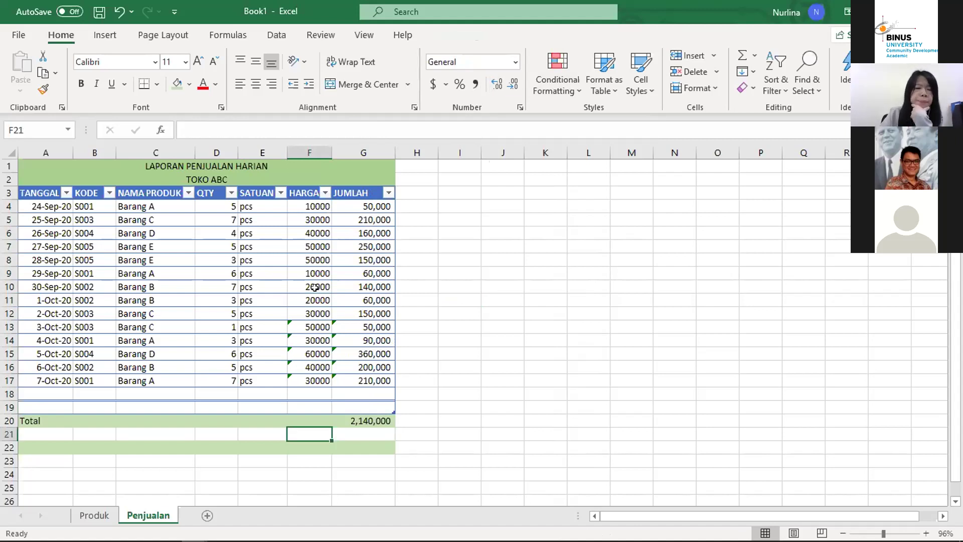
key(Right)
key(Right)
key(Up)
key(Up)
key(Up)
key(Up)
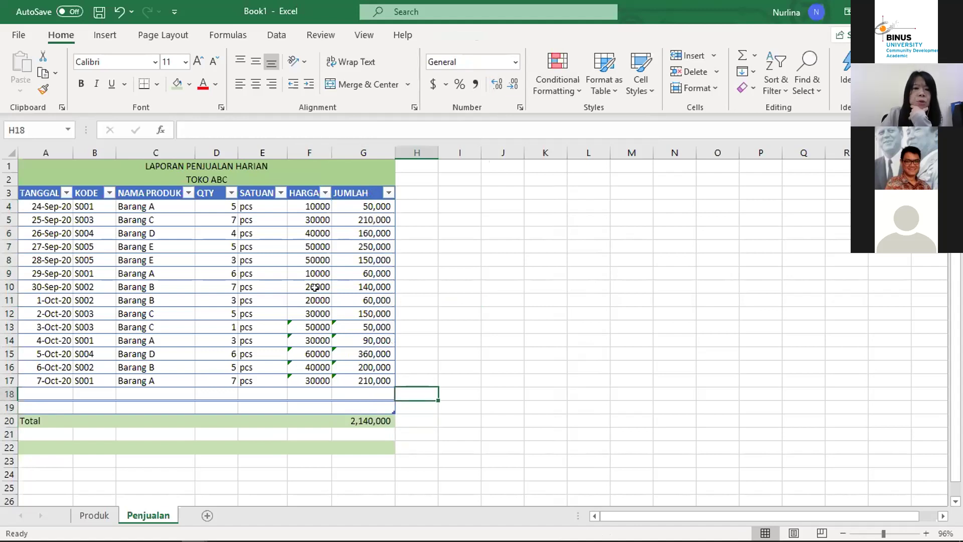
key(Left)
key(Up)
key(Up)
key(Up)
key(Up)
key(Up)
key(Up)
key(Up)
key(Up)
key(Up)
key(Up)
key(Up)
key(Up)
key(Up)
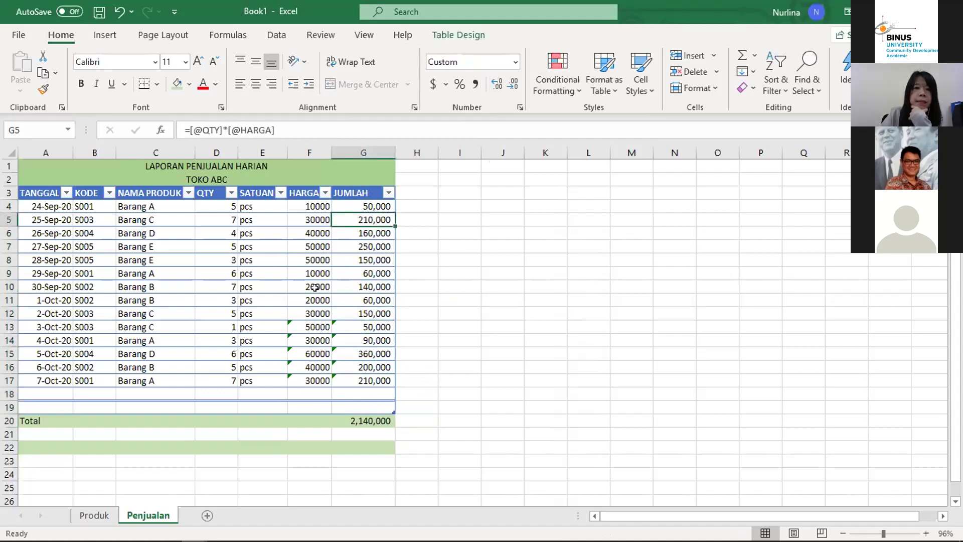
key(Down)
key(Down)
key(Down)
key(Down)
key(Down)
key(Down)
key(Down)
key(Down)
key(Down)
key(Down)
key(Down)
key(Down)
key(Down)
key(Down)
key(Down)
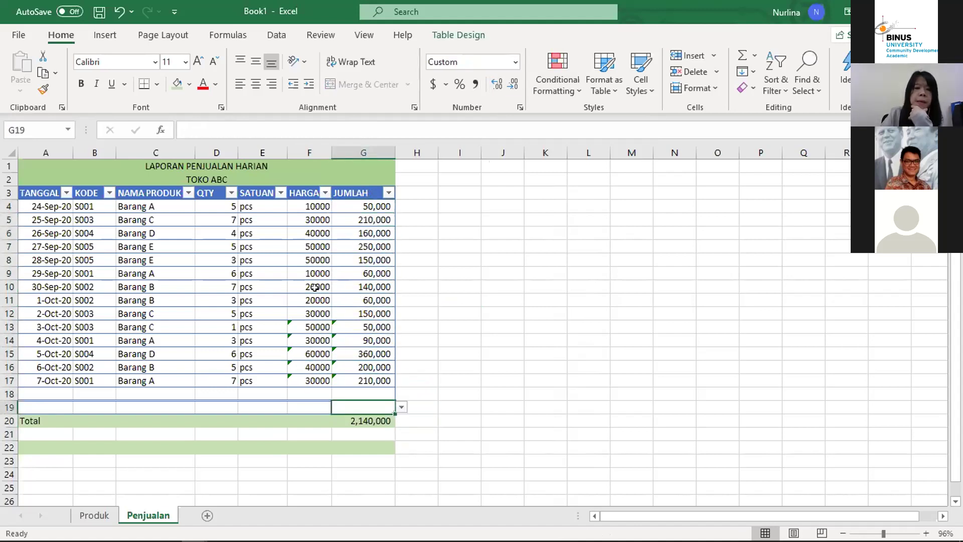
key(Up)
key(Up)
key(Up)
key(Up)
key(Up)
key(Up)
key(Up)
key(Up)
key(Up)
key(Up)
key(Up)
key(Up)
key(Up)
key(Up)
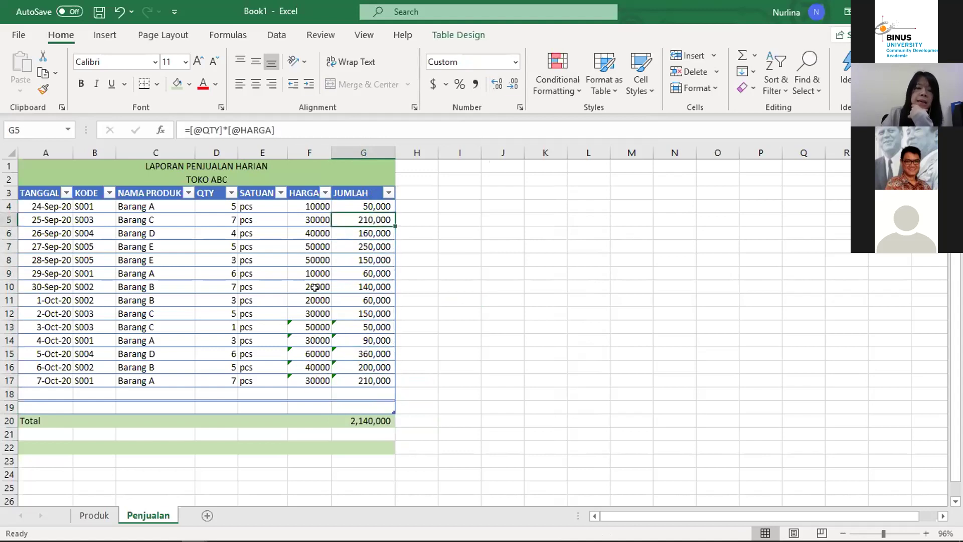
key(Up)
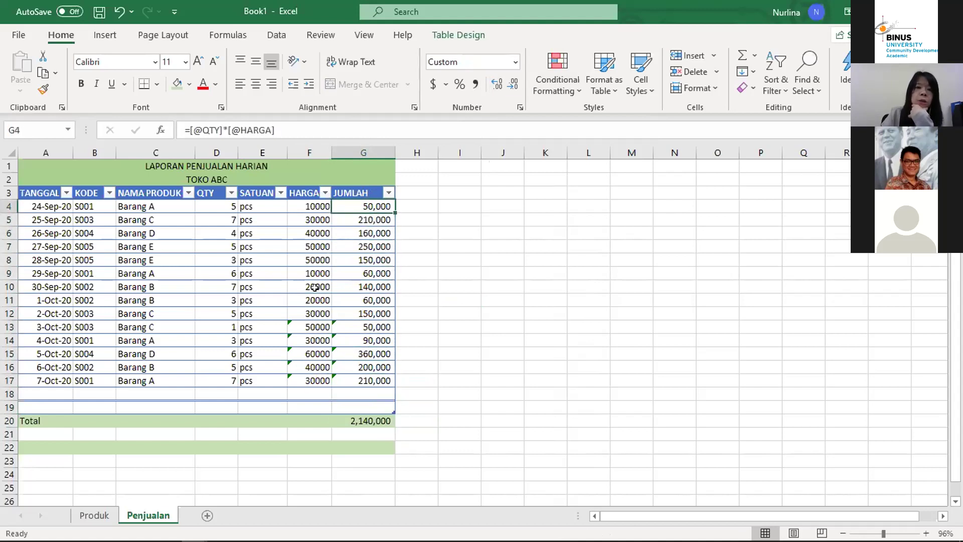
key(Down)
key(Down)
key(Down)
key(Down)
key(Down)
key(Down)
key(Down)
key(Down)
key(Down)
key(Down)
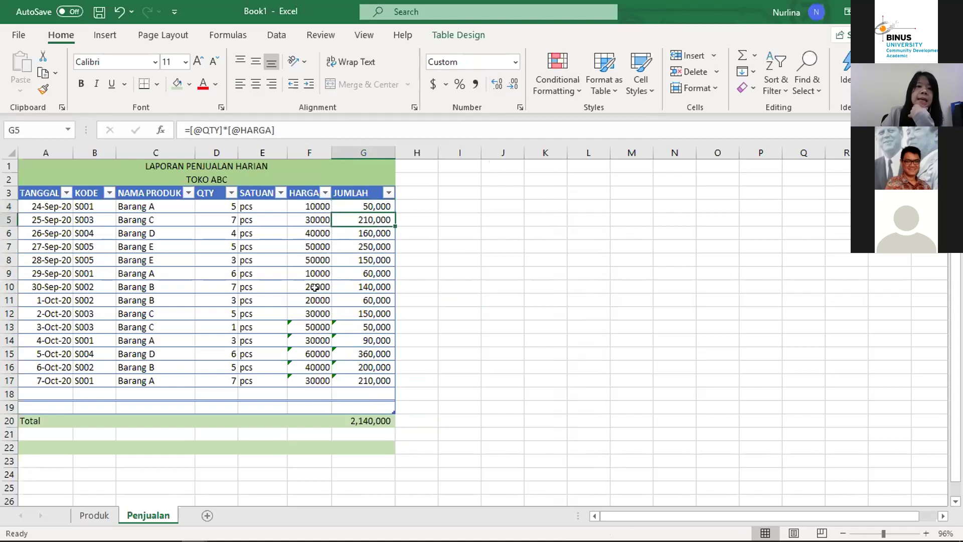
key(Down)
key(Down)
key(Up)
key(Down)
key(Down)
key(Down)
key(Down)
key(Down)
key(Down)
key(Down)
key(Down)
key(Up)
key(Up)
key(Left)
key(Left)
key(Left)
key(Left)
key(Left)
key(Left)
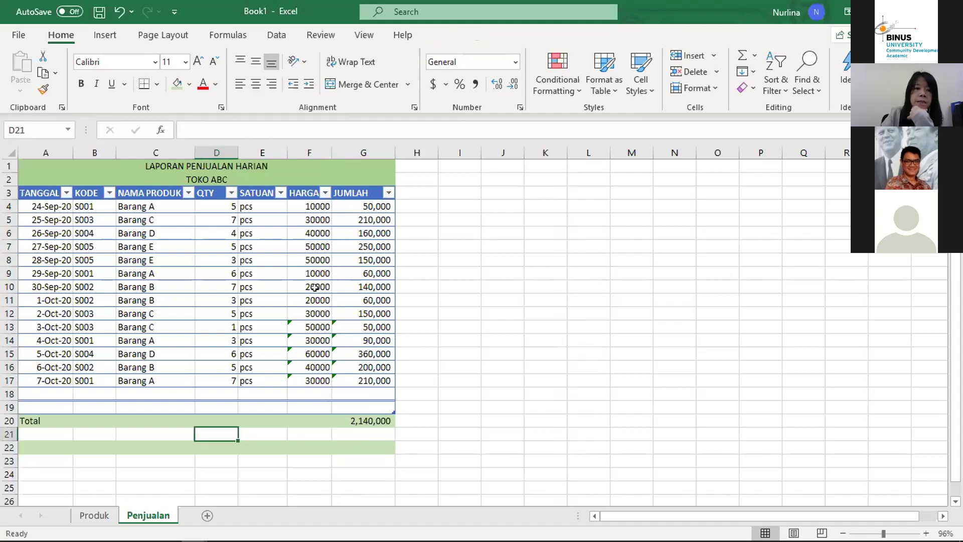
Step: Label A21 'Rata-rata penjualan per hari' and begin a formula in G21
text(Rat)
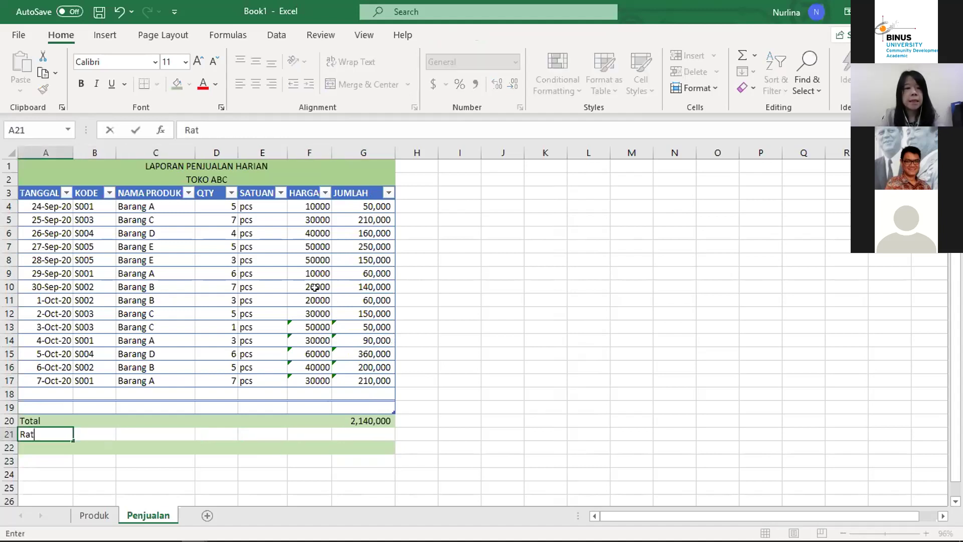
text(a-rata)
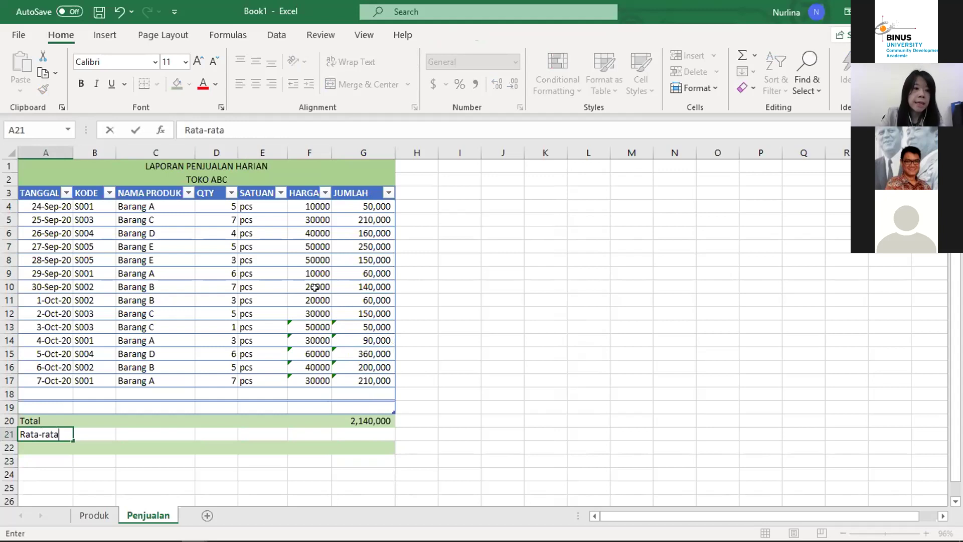
text( perj)
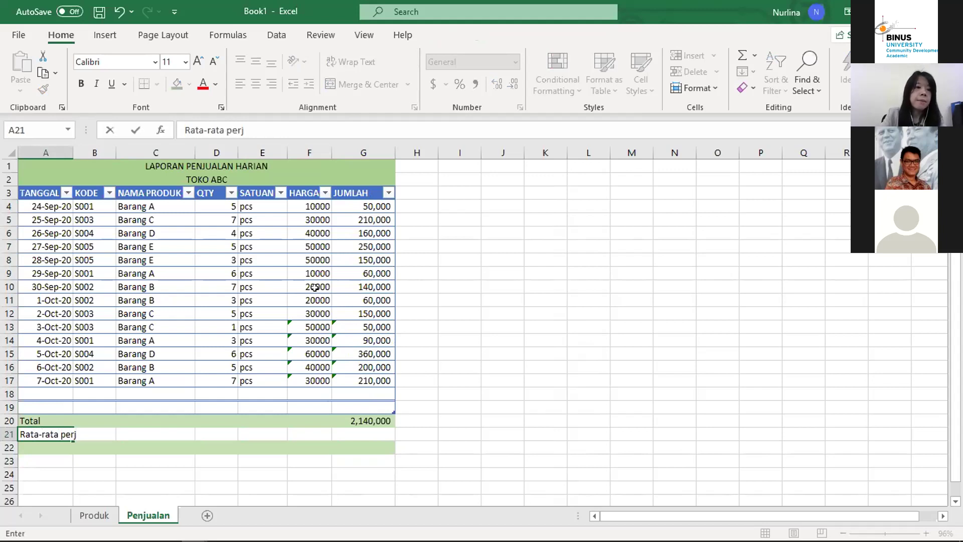
key(BackSpace)
key(BackSpace)
text(n)
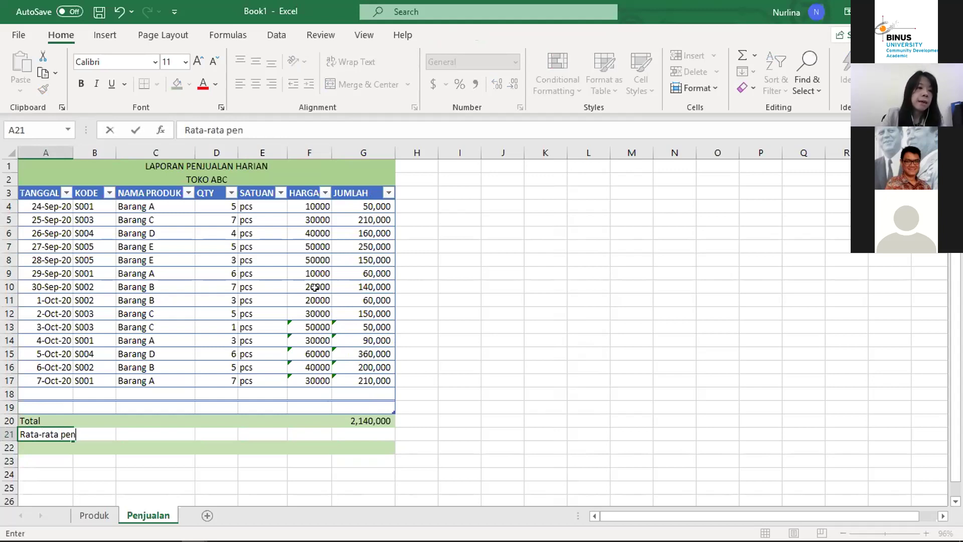
text(jualan per hari)
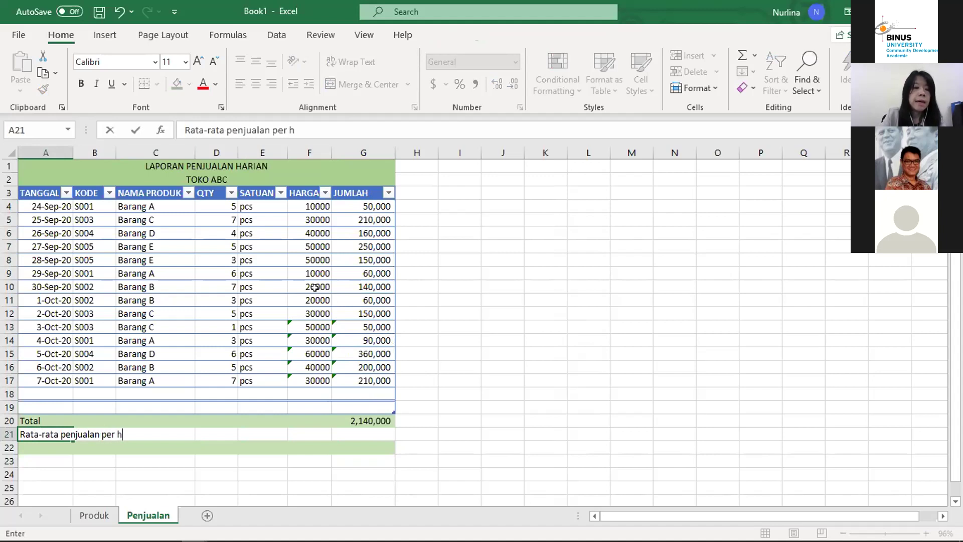
key(Return)
key(Up)
key(Right)
key(Right)
key(Right)
key(Right)
key(Right)
key(Right)
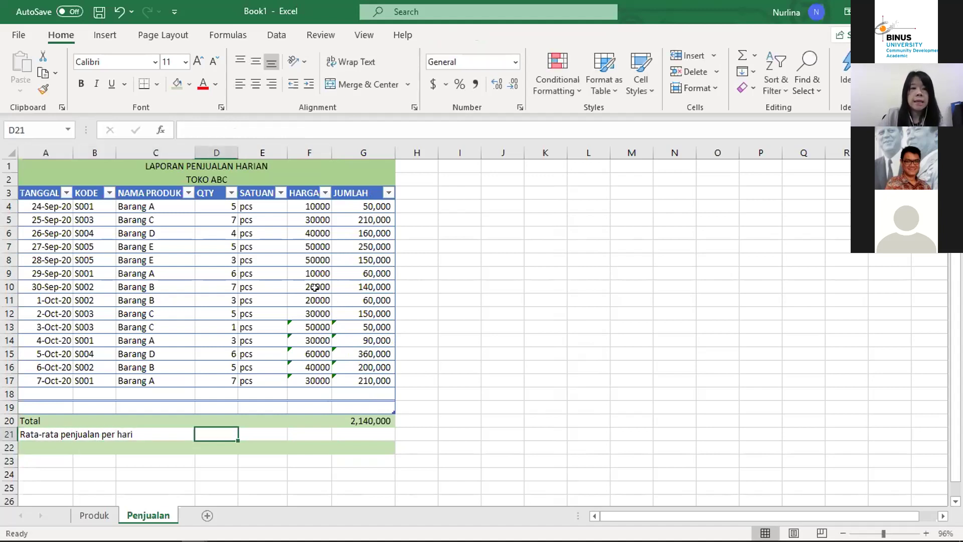
text(=)
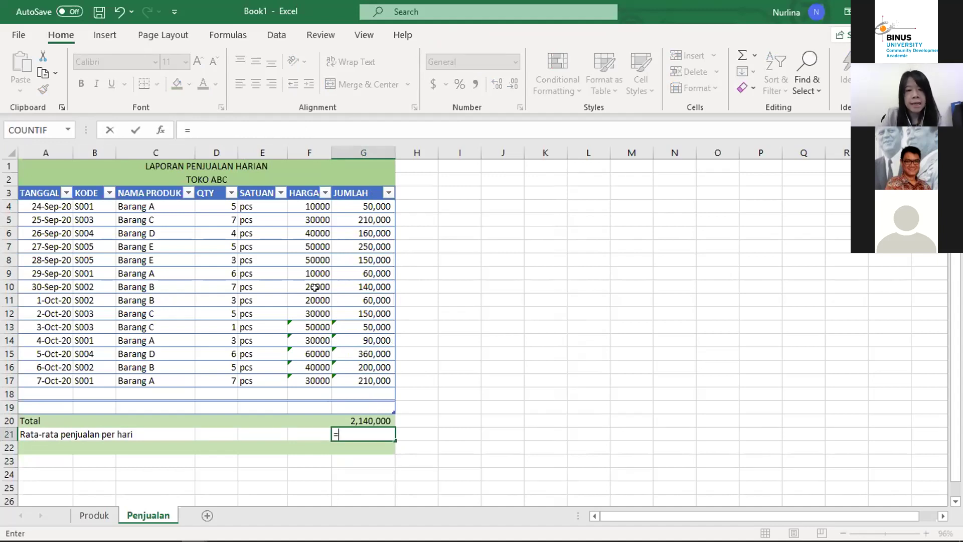
Step: Enter =AVERAGE(G4:G17) in G21, giving 152,857
text(average)
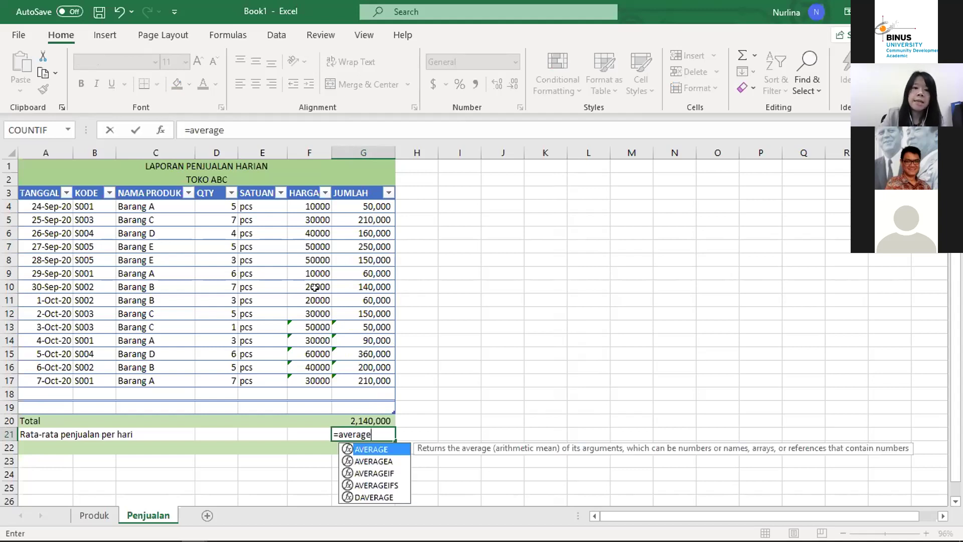
text(()
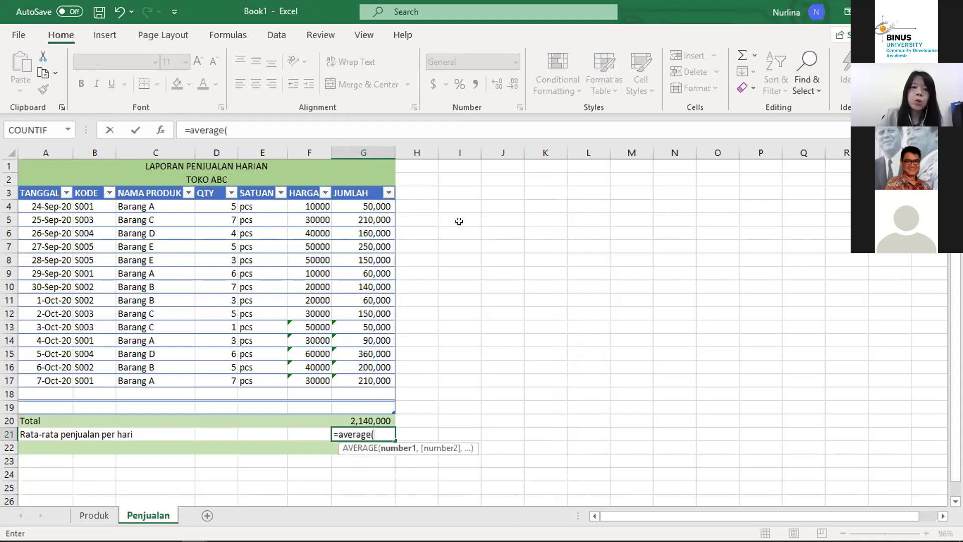
click(356, 210)
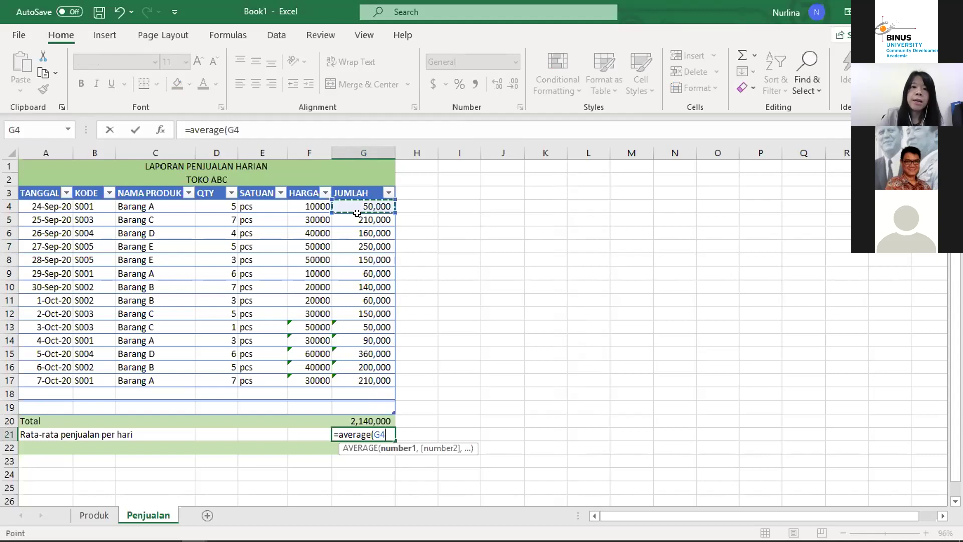
drag(356, 213, 359, 380)
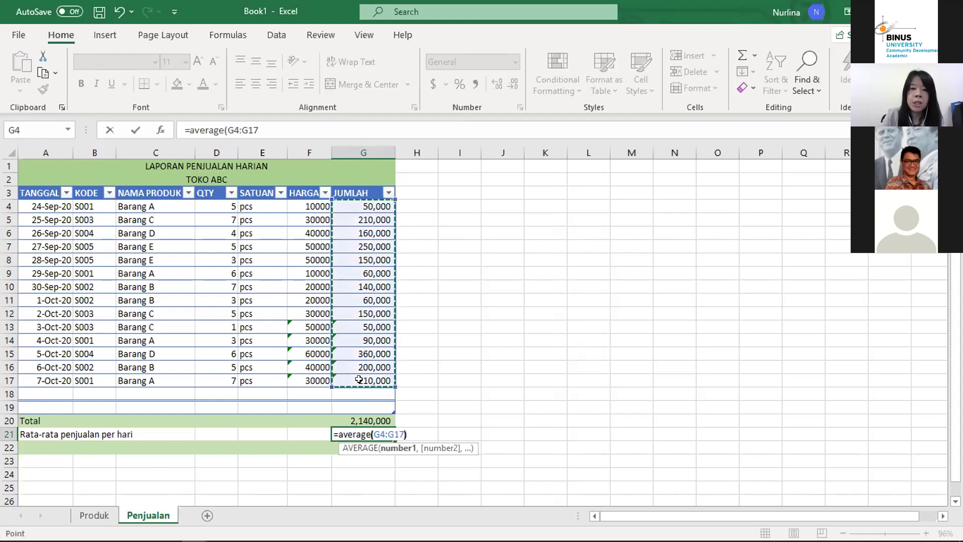
key(Return)
Step: Review G21's average formula and move the cursor to A22
click(354, 433)
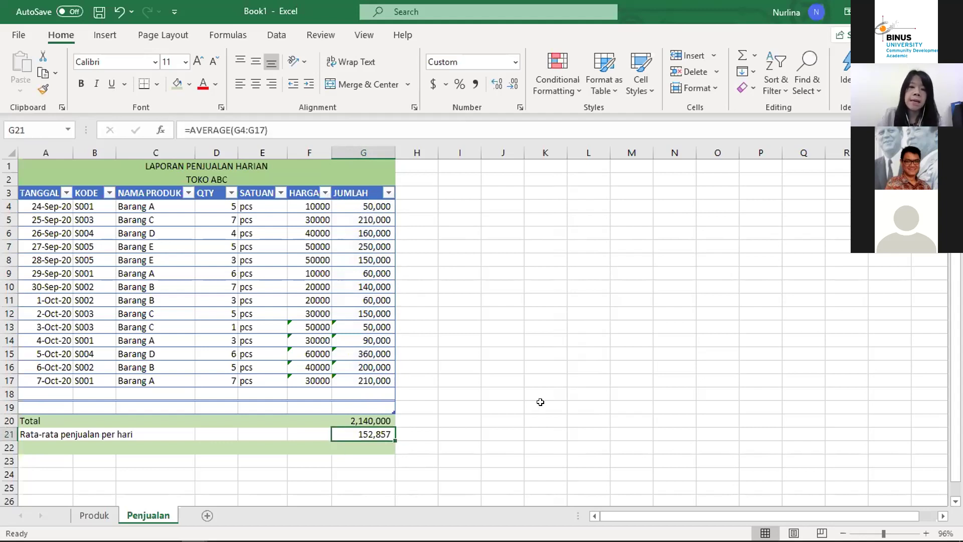
key(Down)
key(Up)
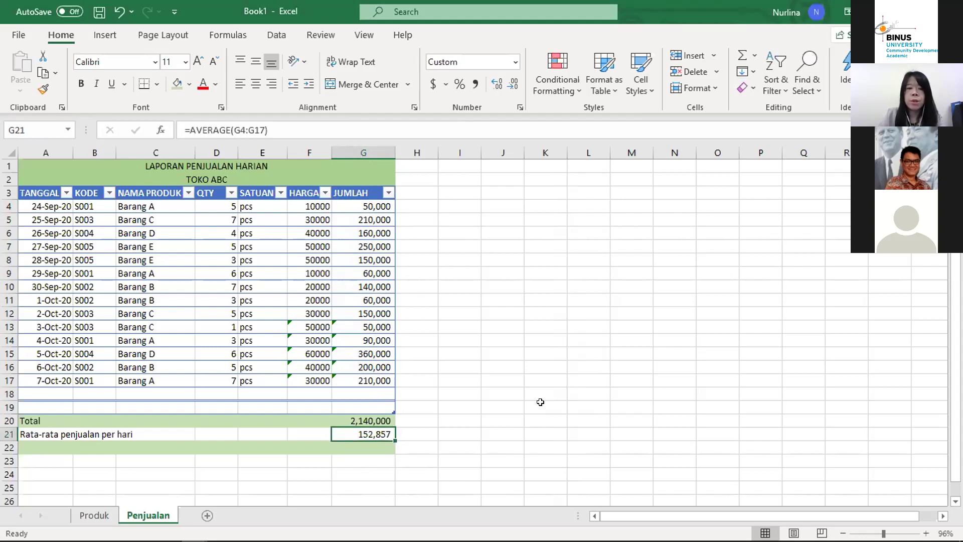
key(Down)
key(Left)
key(Left)
key(Left)
key(Left)
key(Left)
key(Left)
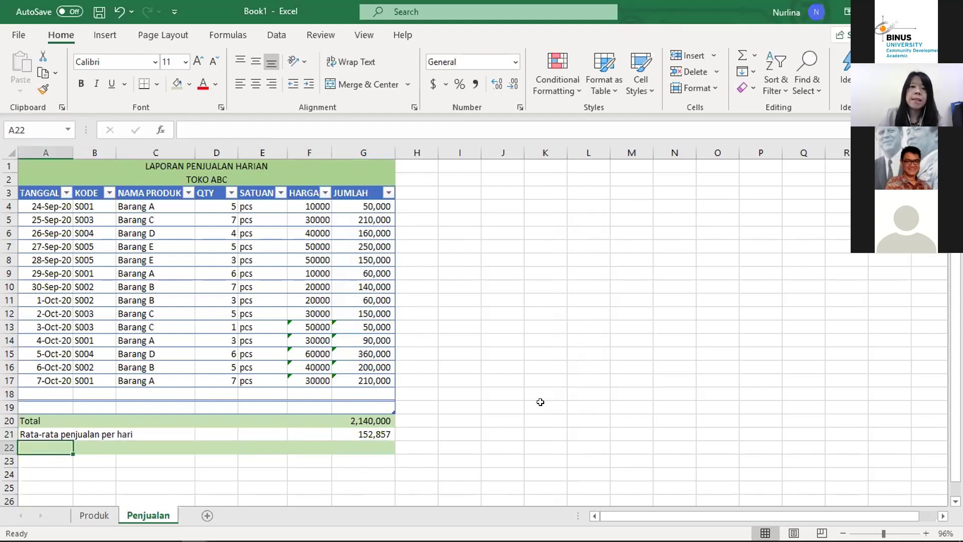
key(Right)
key(Right)
key(Right)
key(Right)
key(Right)
key(Right)
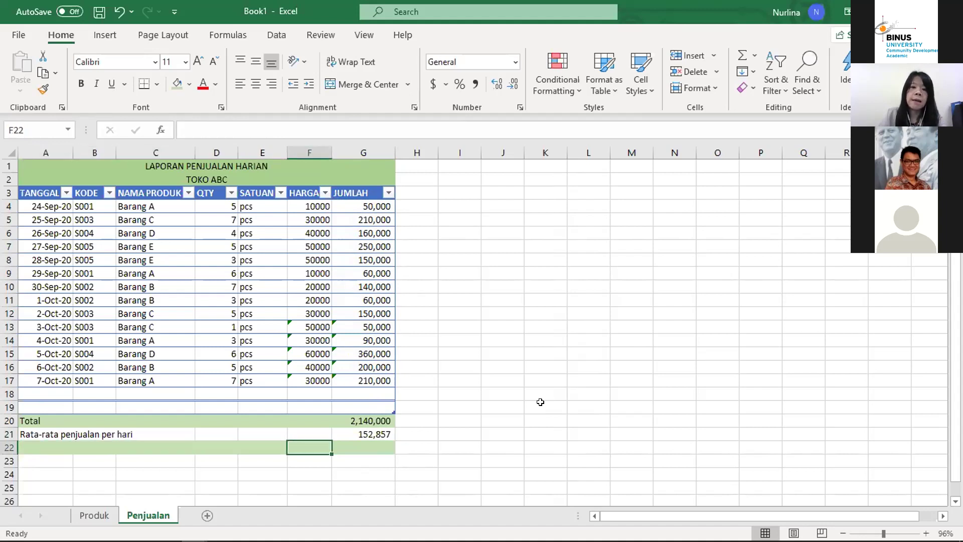
key(Up)
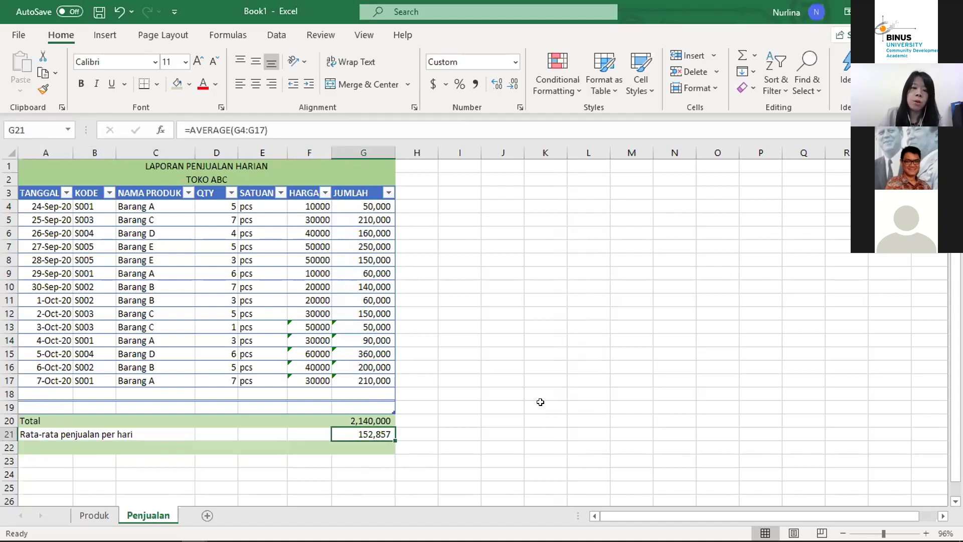
key(Down)
key(Left)
key(Home)
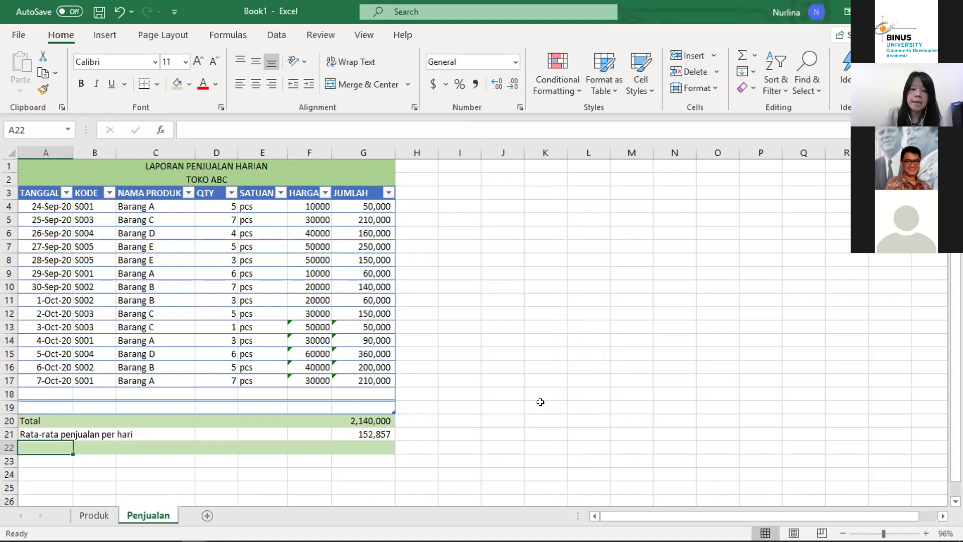
text(Maksim)
text(al penjualan)
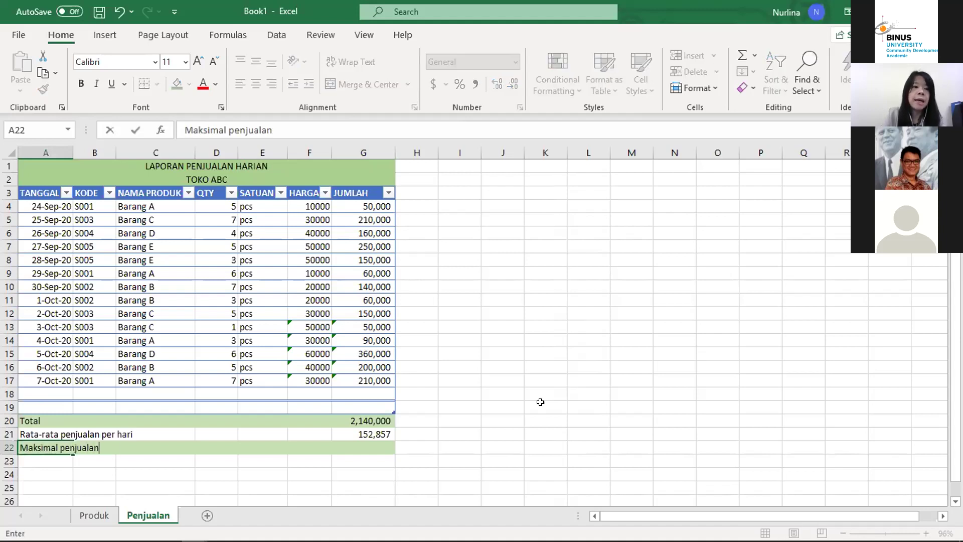
key(Return)
text(Minimal )
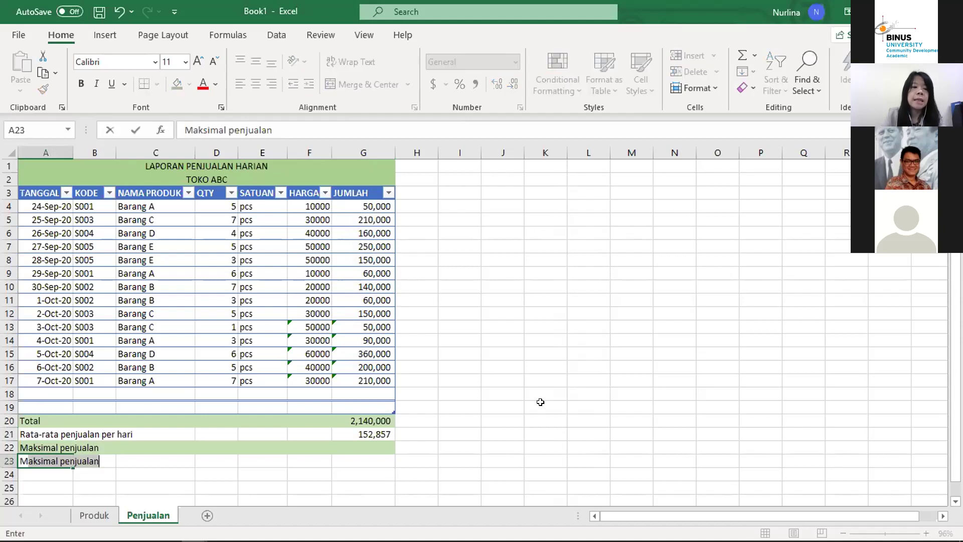
text(penjualan)
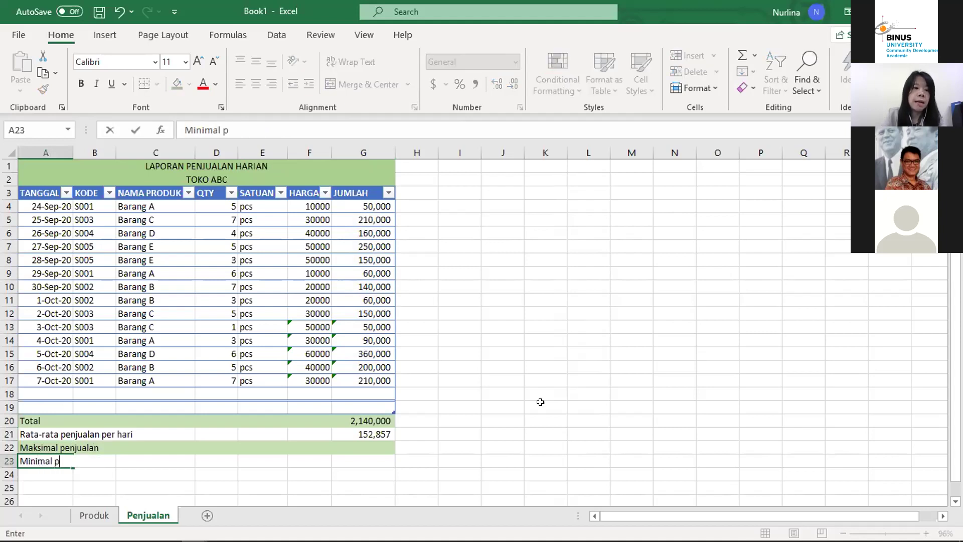
key(Return)
key(Up)
key(Up)
key(Right)
key(Right)
key(Right)
key(Right)
key(Right)
key(Right)
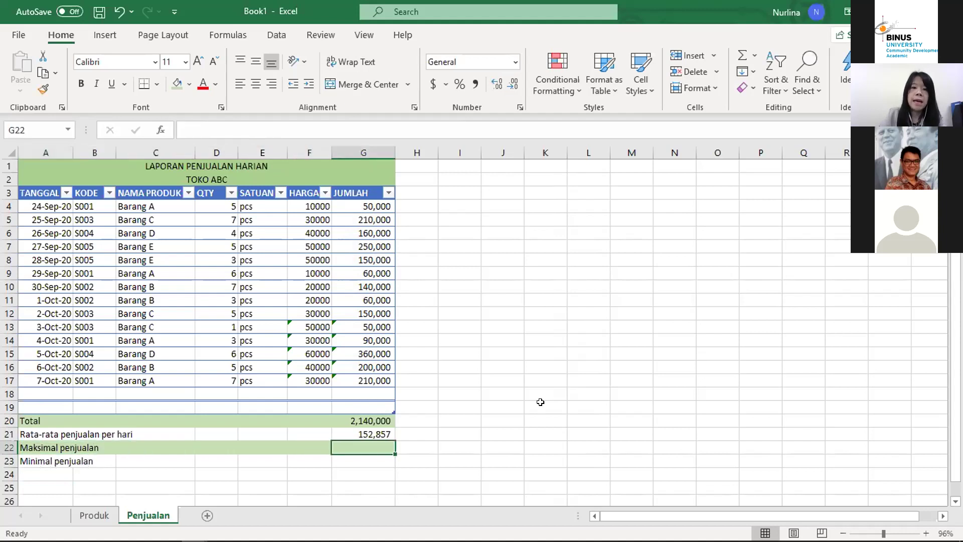
text(=)
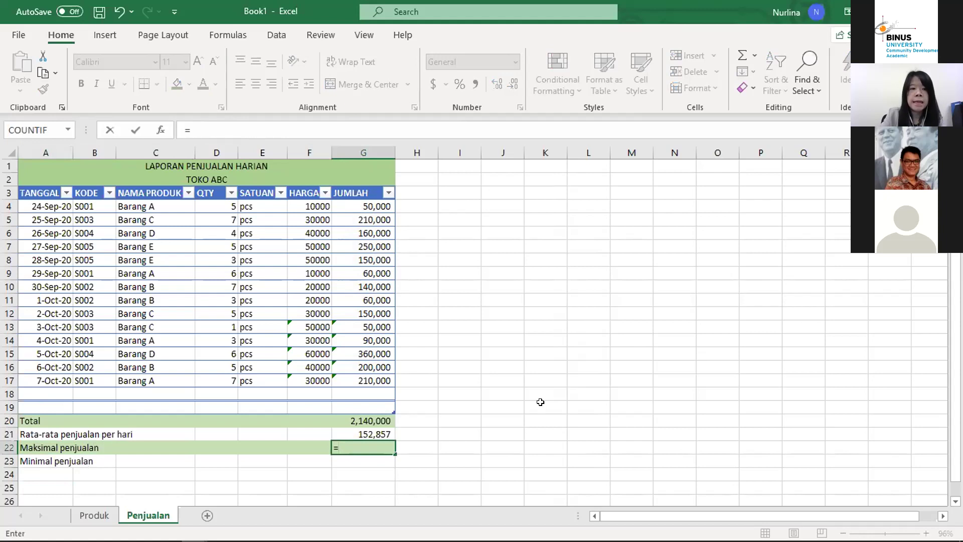
text(max)
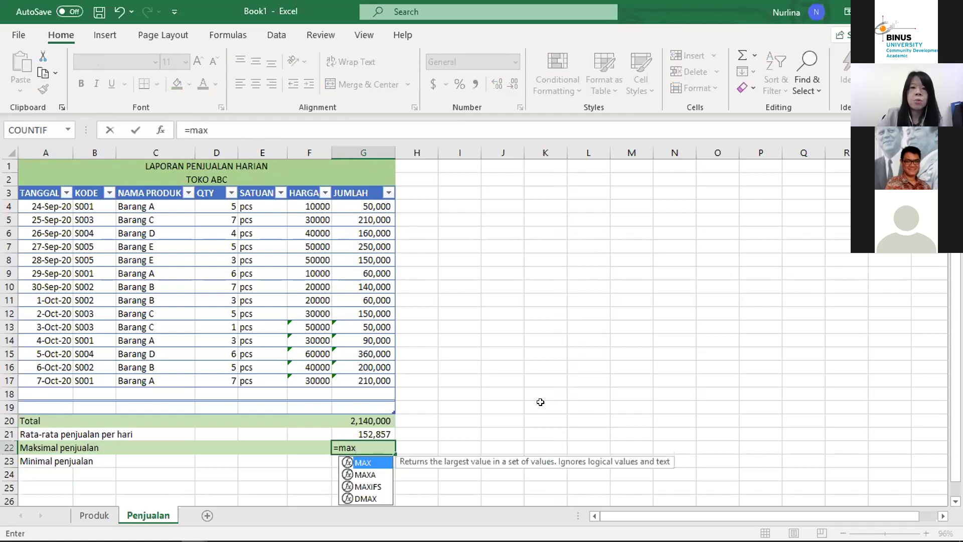
text(()
click(363, 201)
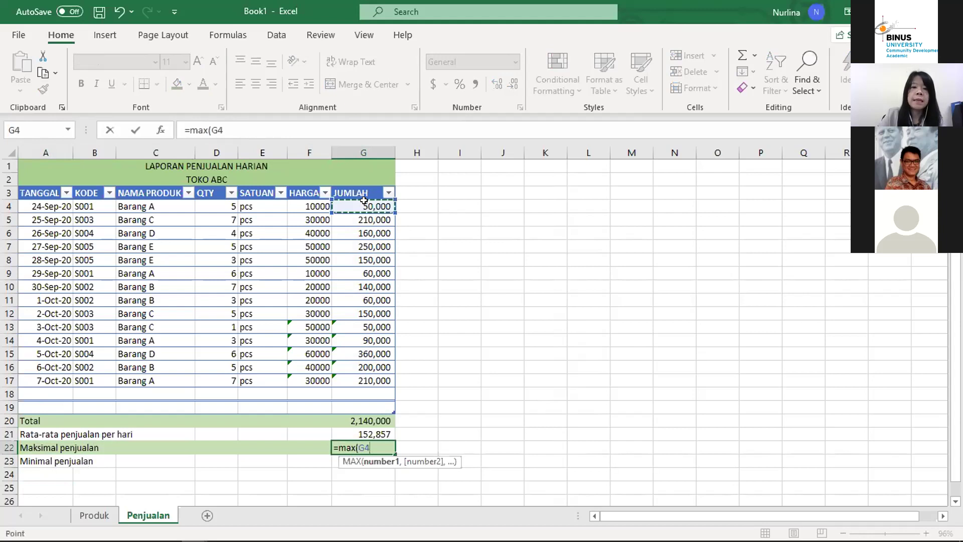
drag(363, 200, 365, 380)
text())
key(Return)
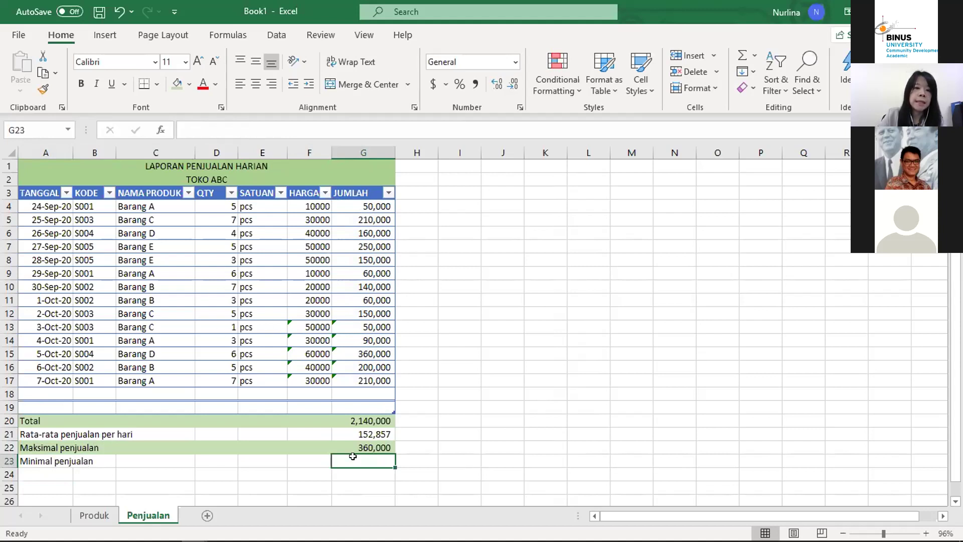
click(376, 446)
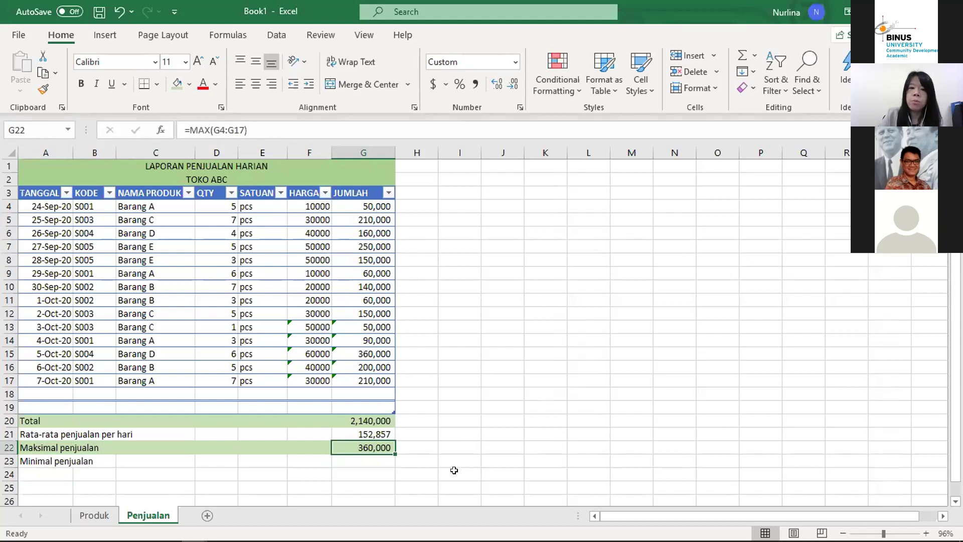
click(378, 457)
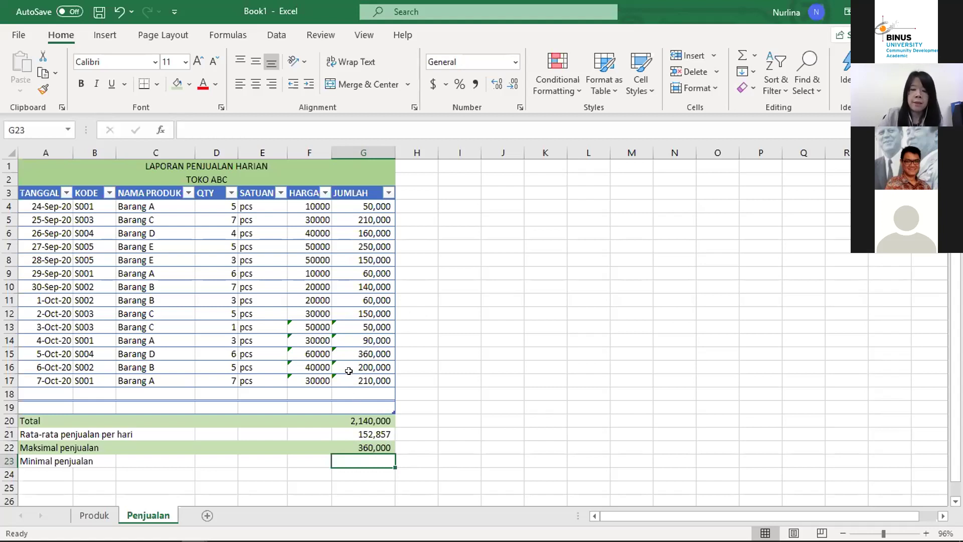
text(=)
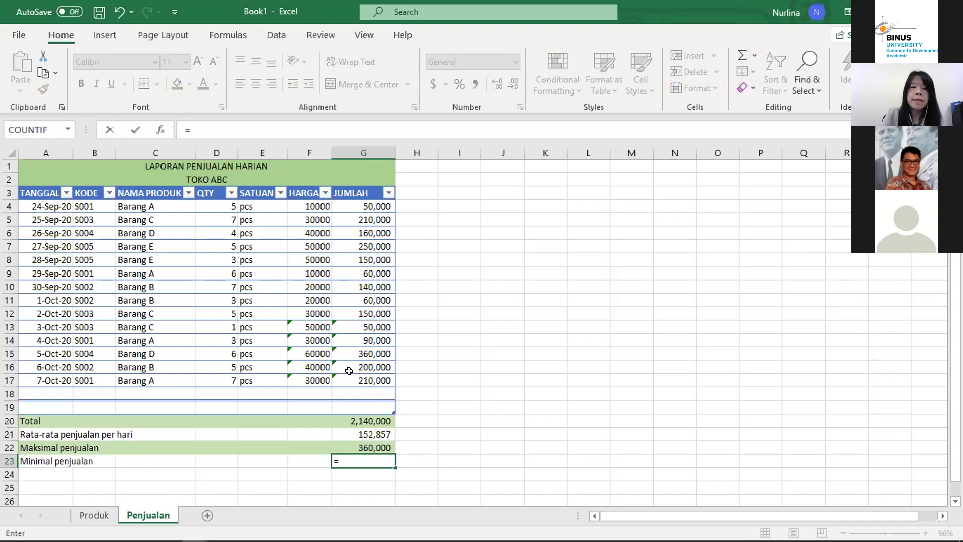
text(min()
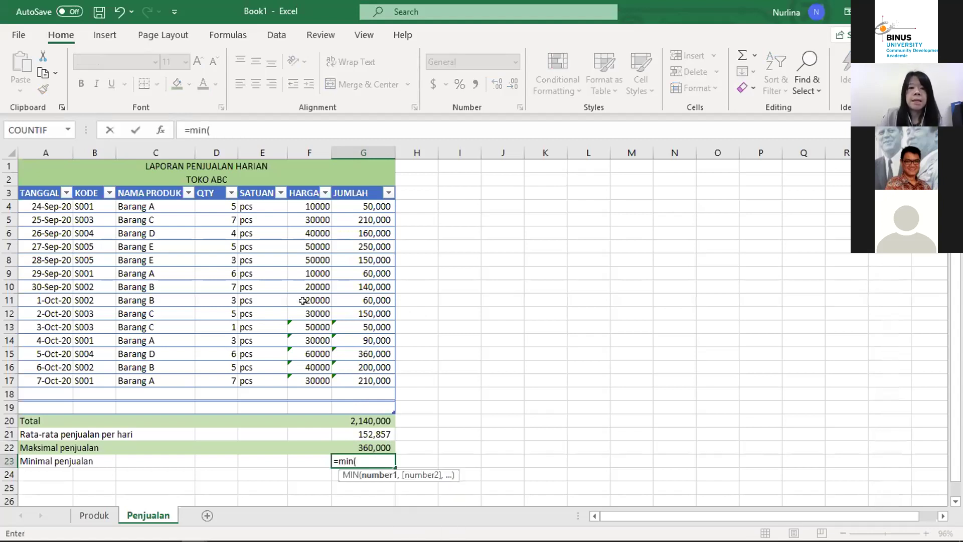
click(365, 202)
drag(349, 262, 364, 380)
key(Return)
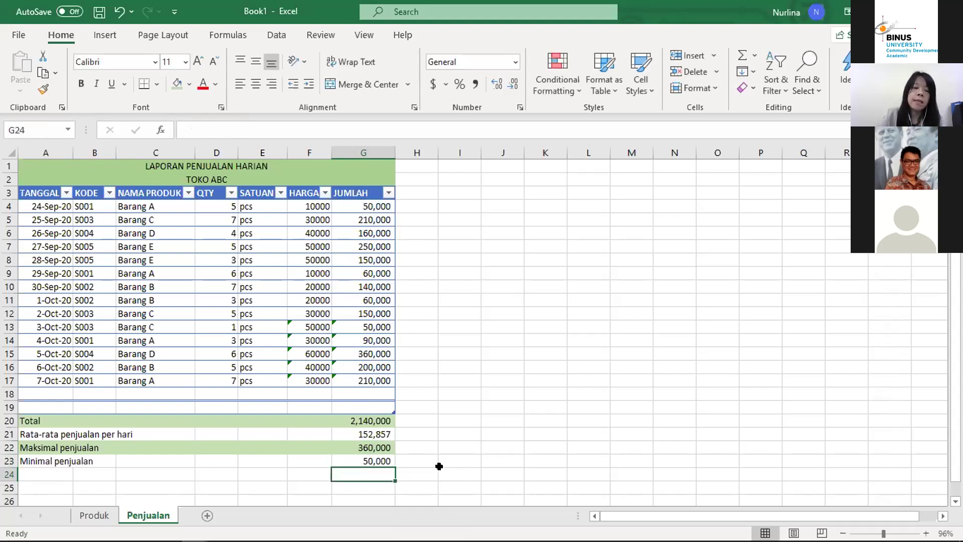
click(360, 459)
key(Up)
key(Up)
key(Up)
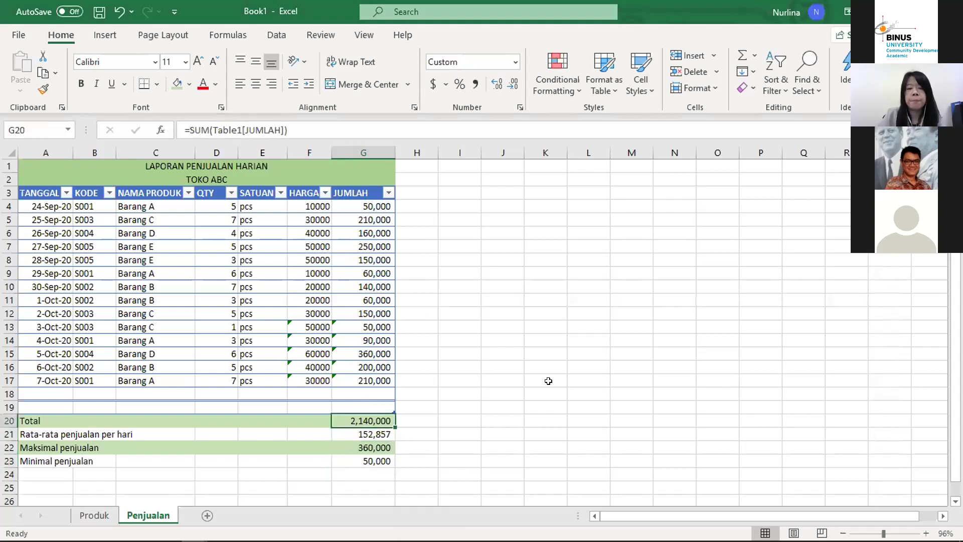
key(Down)
key(Down)
key(Down)
key(Up)
key(Up)
key(Up)
key(Up)
key(Up)
key(Up)
key(Up)
key(Up)
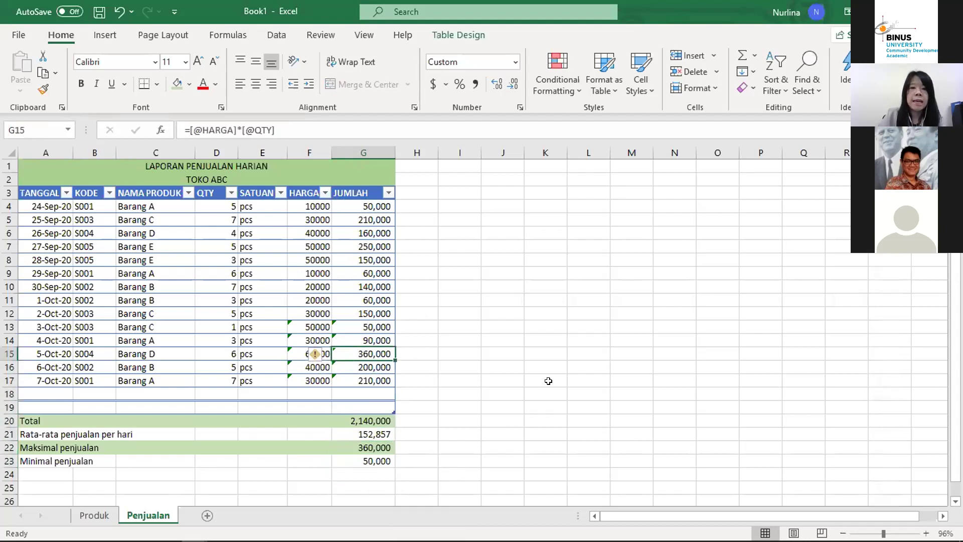
key(Up)
key(Left)
key(Home)
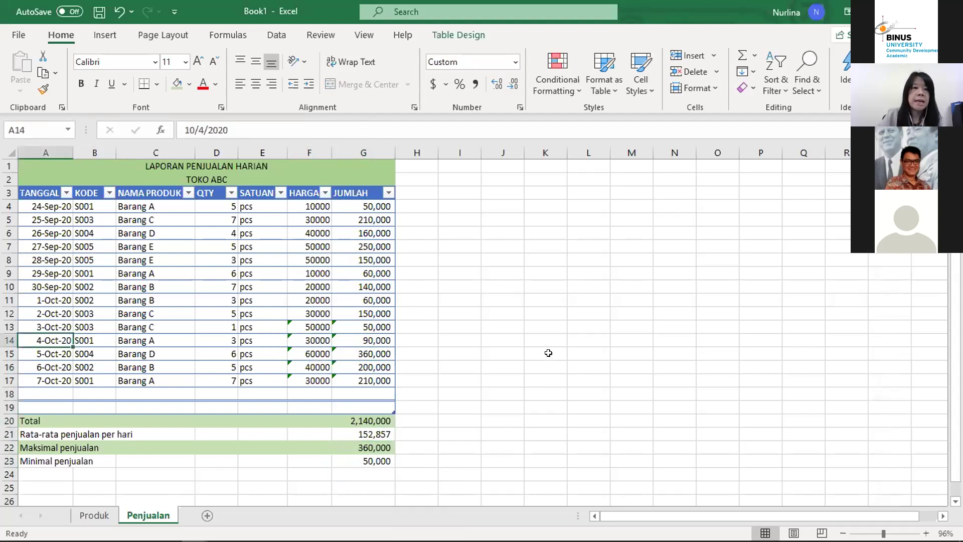
click(313, 334)
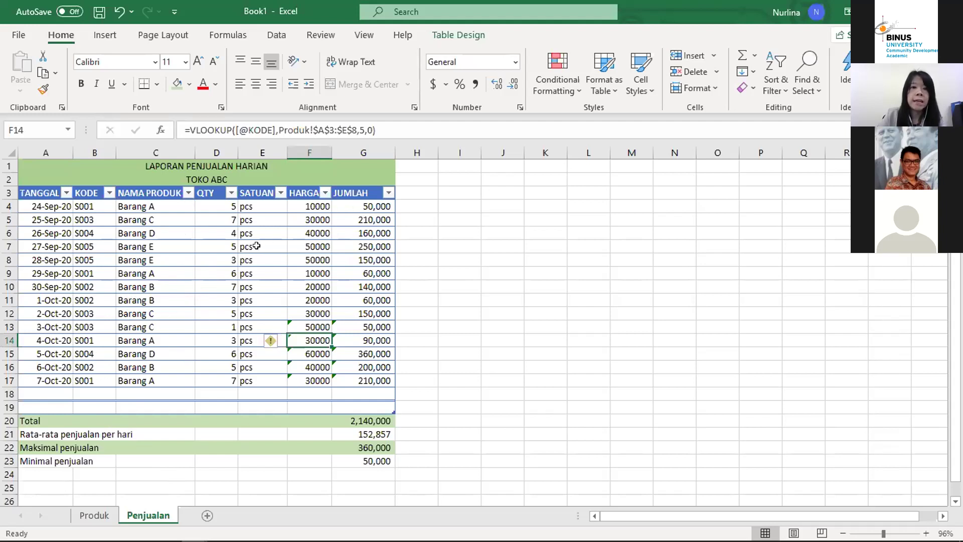
click(190, 246)
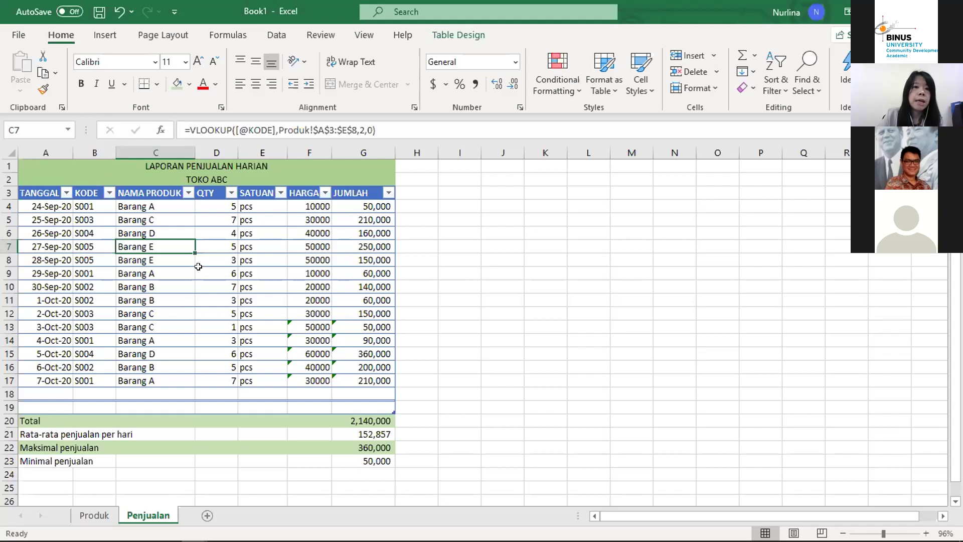
click(177, 207)
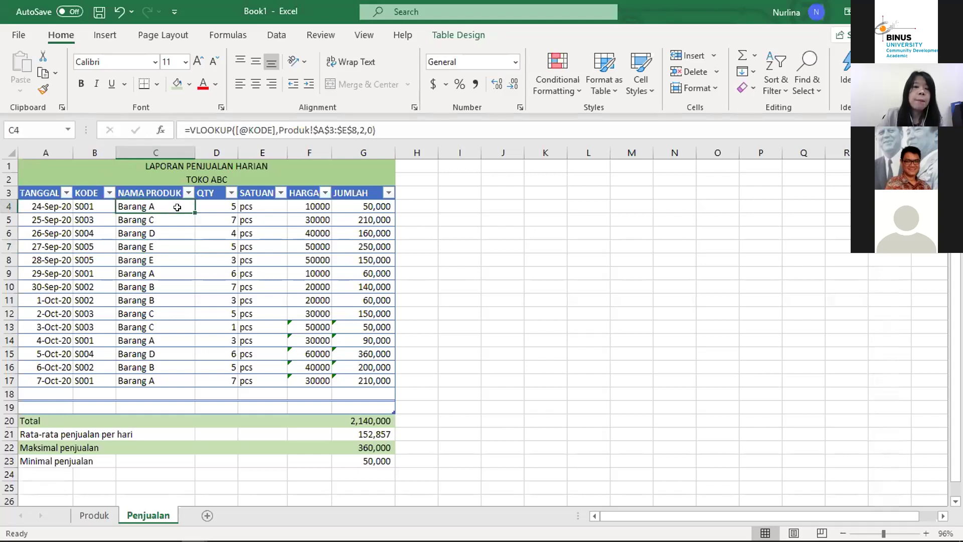
click(162, 255)
key(Down)
key(Down)
key(Down)
key(Down)
key(Down)
key(Down)
key(Down)
key(Down)
key(Down)
key(Up)
key(Up)
key(Up)
key(Up)
key(Up)
key(Up)
key(Up)
key(Up)
key(Up)
key(Up)
key(Up)
key(Up)
key(Up)
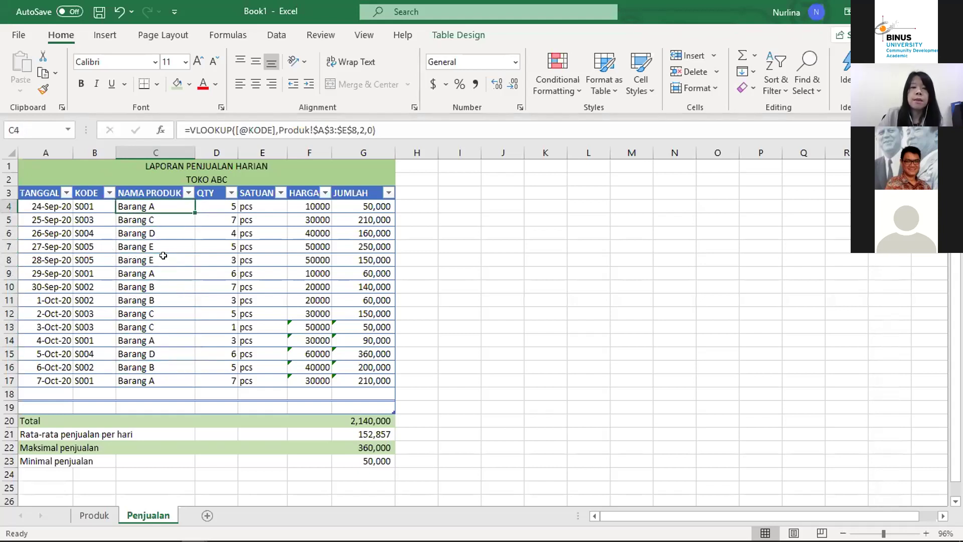
key(Down)
key(Down)
key(Down)
key(Down)
key(Down)
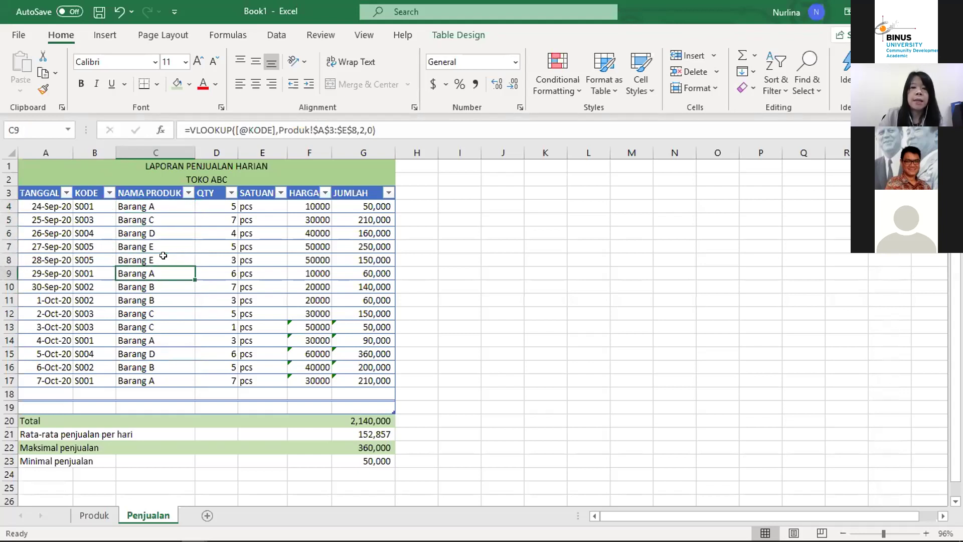
key(Down)
key(Down)
key(Down)
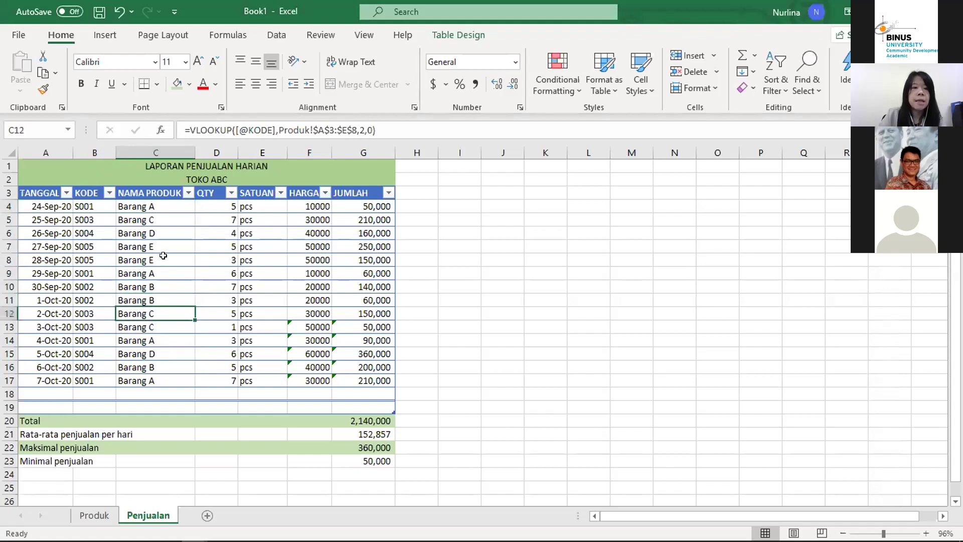
key(Down)
key(Down)
key(Down)
key(Down)
key(Down)
key(Down)
key(Down)
key(Down)
key(Down)
key(Down)
key(Down)
key(Down)
key(Down)
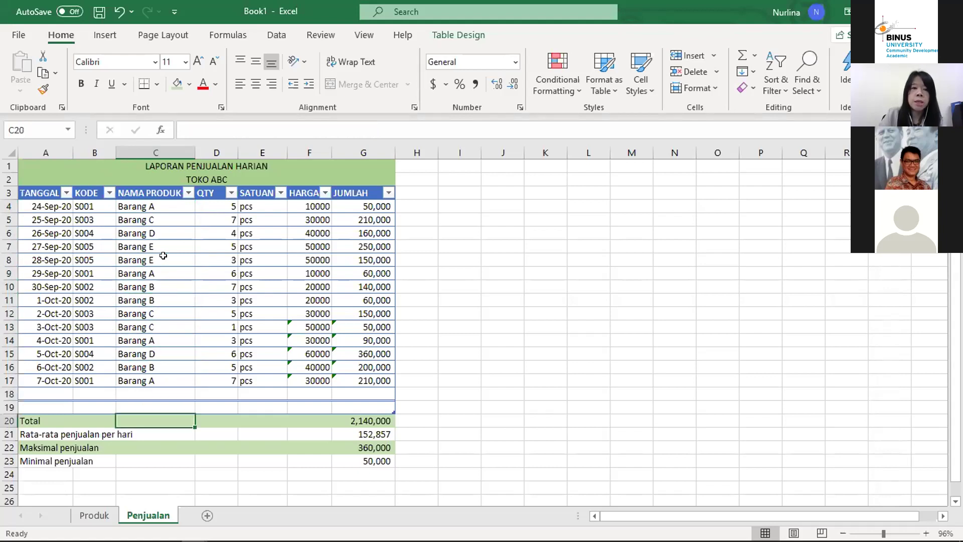
key(Up)
key(Up)
key(Up)
key(Up)
key(Up)
key(Up)
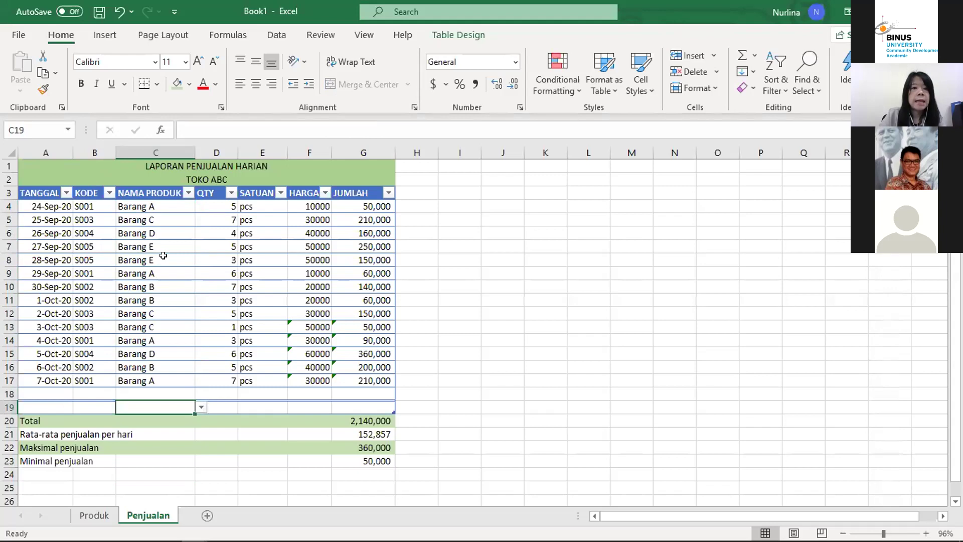
key(Up)
key(Up)
key(Up)
key(Up)
key(Up)
key(Up)
key(Up)
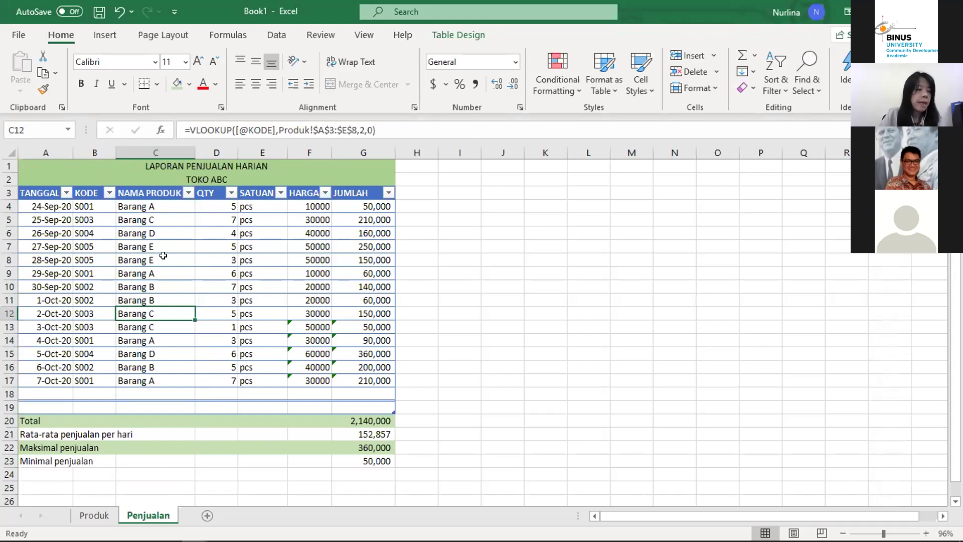
key(Up)
key(Up)
key(Up)
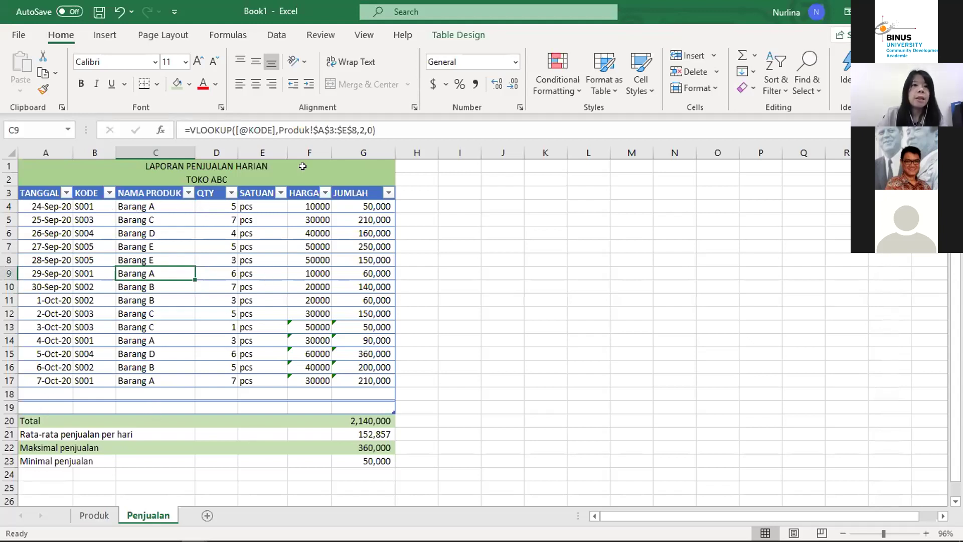
Step: Select the sales table A3:G17 from the TANGGAL header and launch PivotTable on the Insert ribbon
click(98, 36)
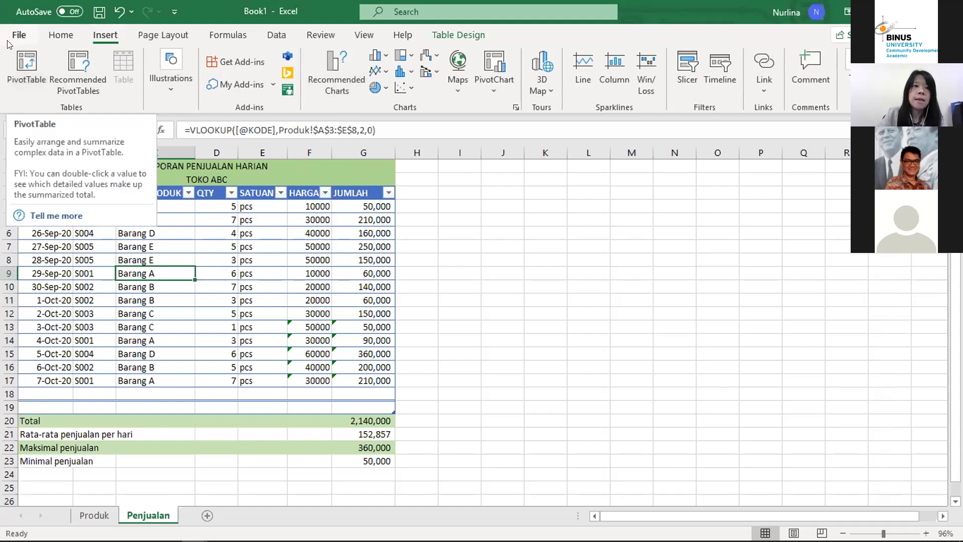
click(31, 73)
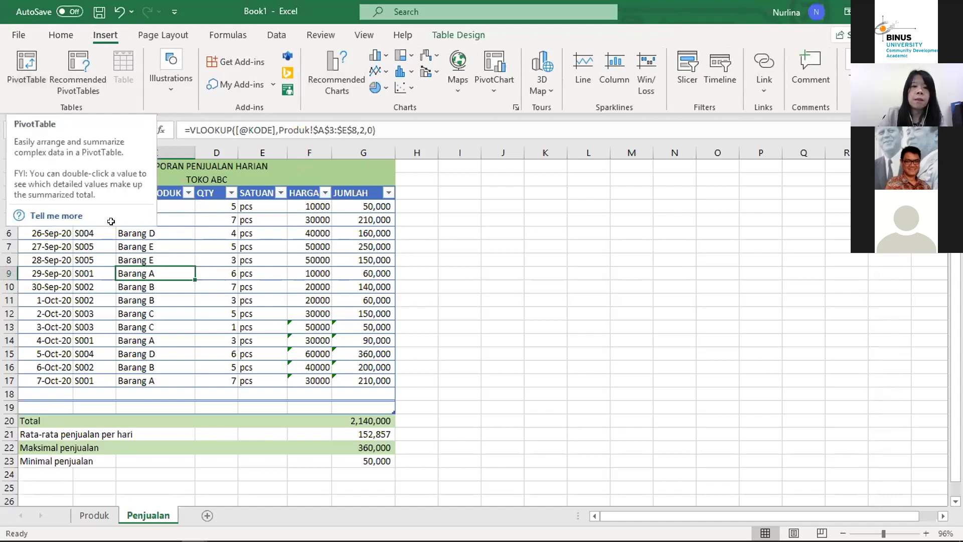
click(210, 254)
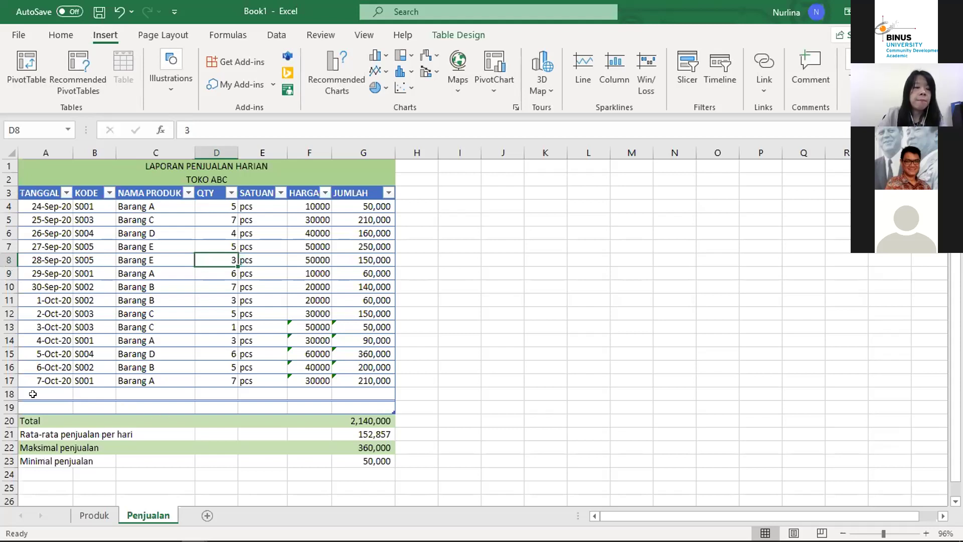
click(34, 420)
key(Down)
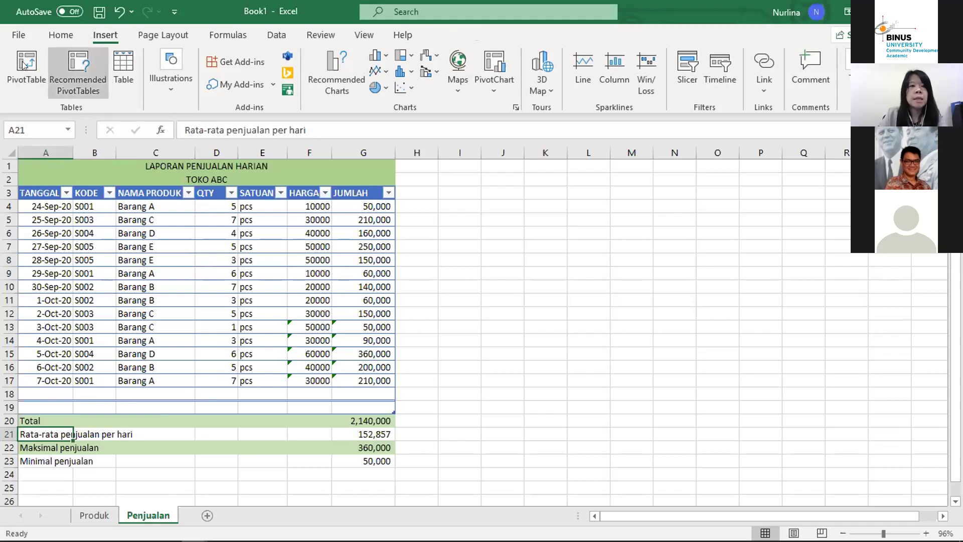
click(40, 190)
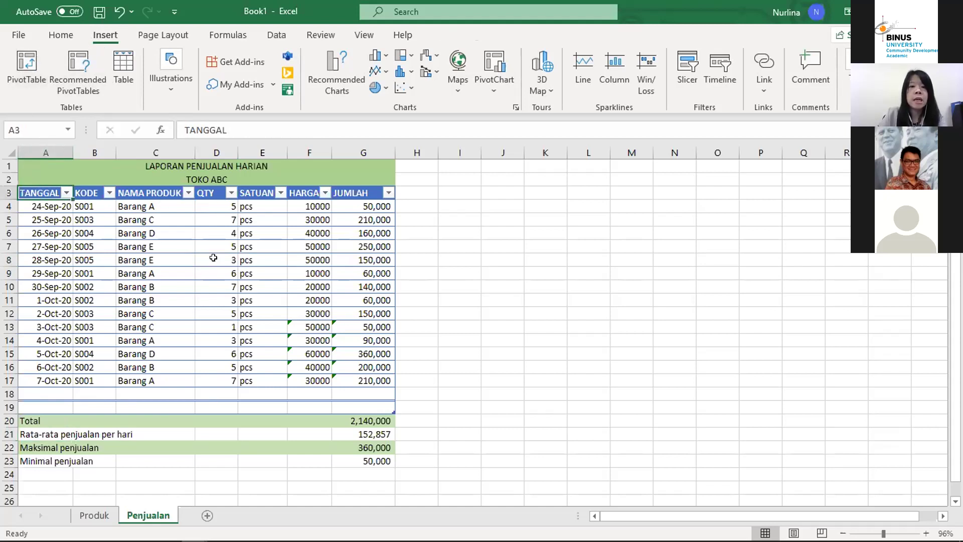
key(ctrl+shift+Right)
key(ctrl+shift+Down)
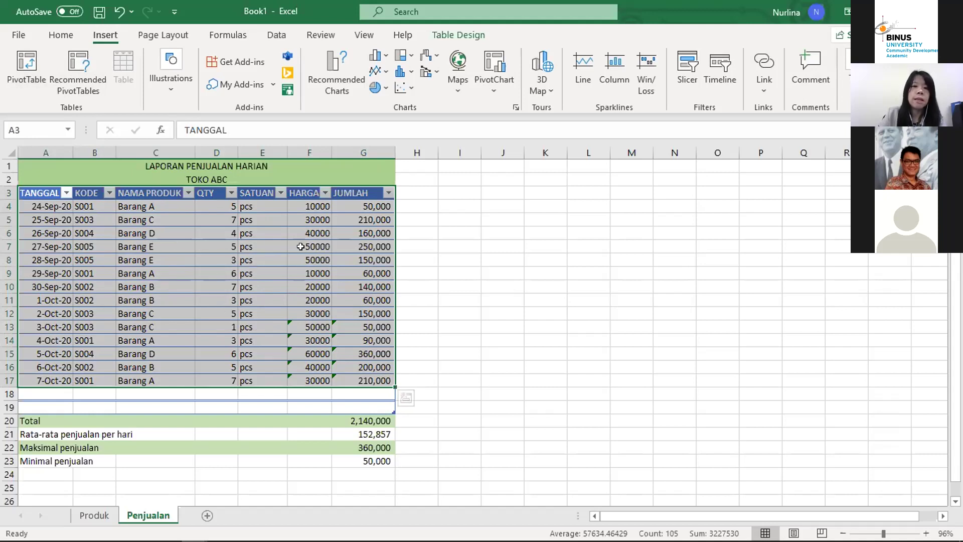
click(23, 83)
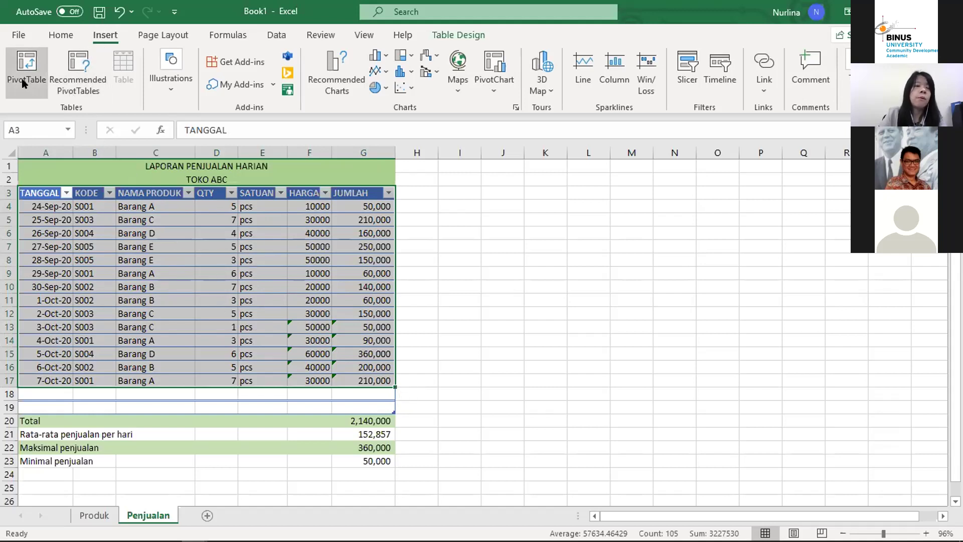
Step: Create the pivot table from Table1 on a new worksheet
click(23, 83)
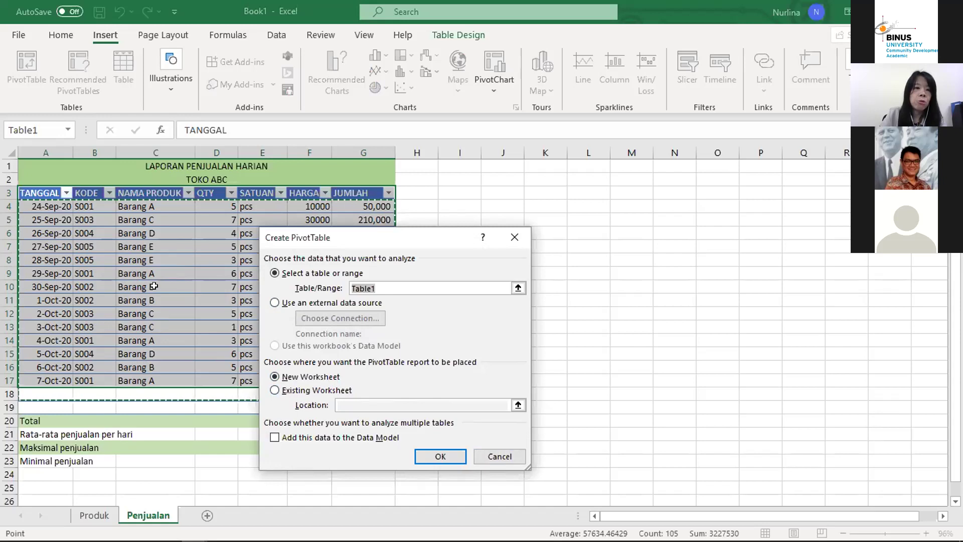
click(274, 390)
click(275, 377)
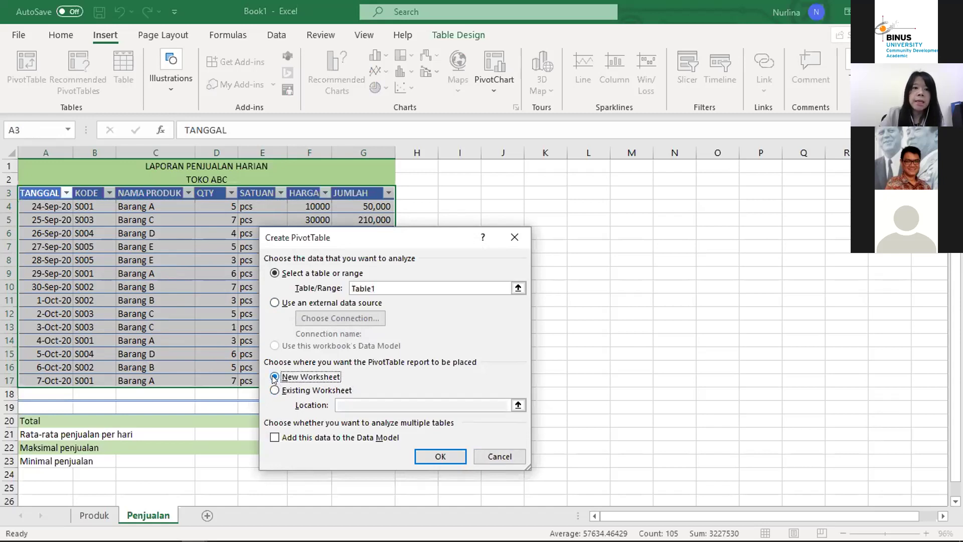
click(444, 459)
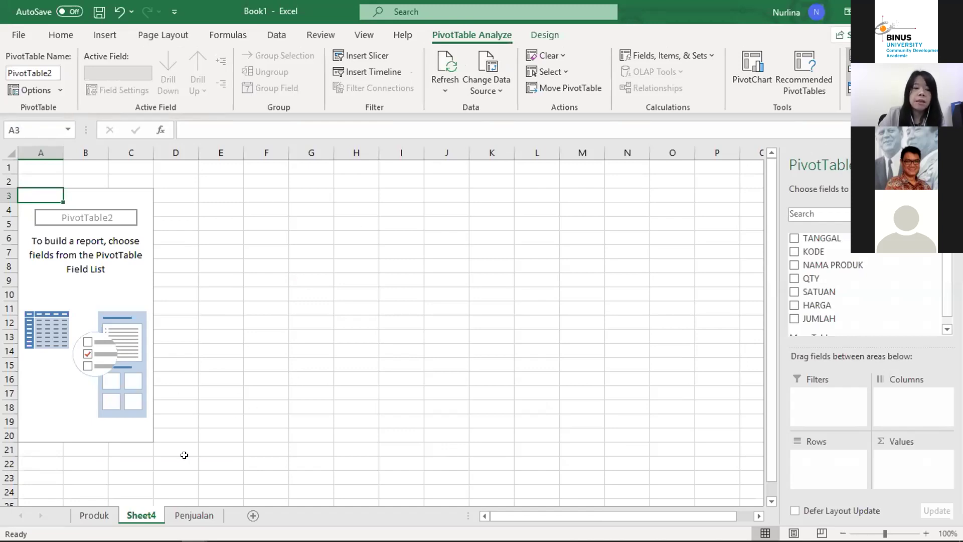
click(183, 515)
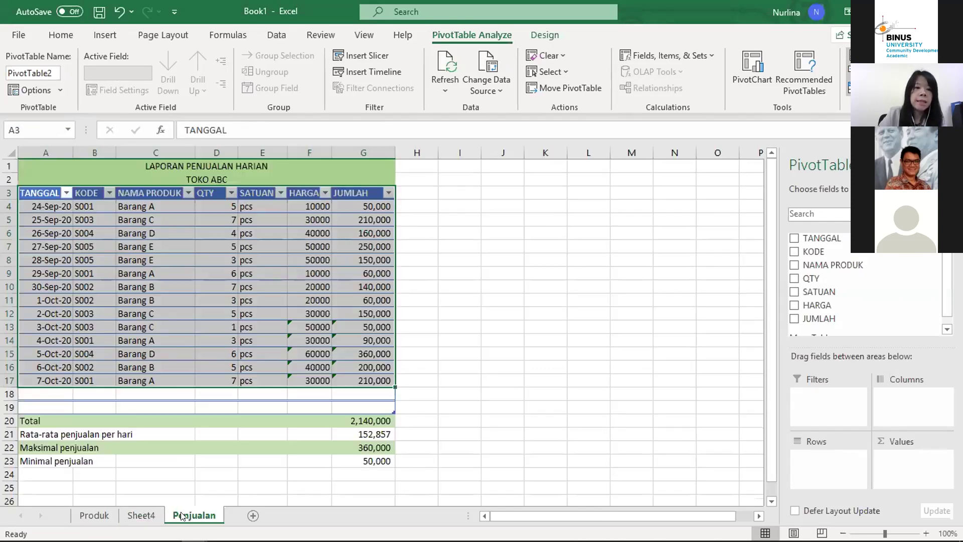
click(86, 515)
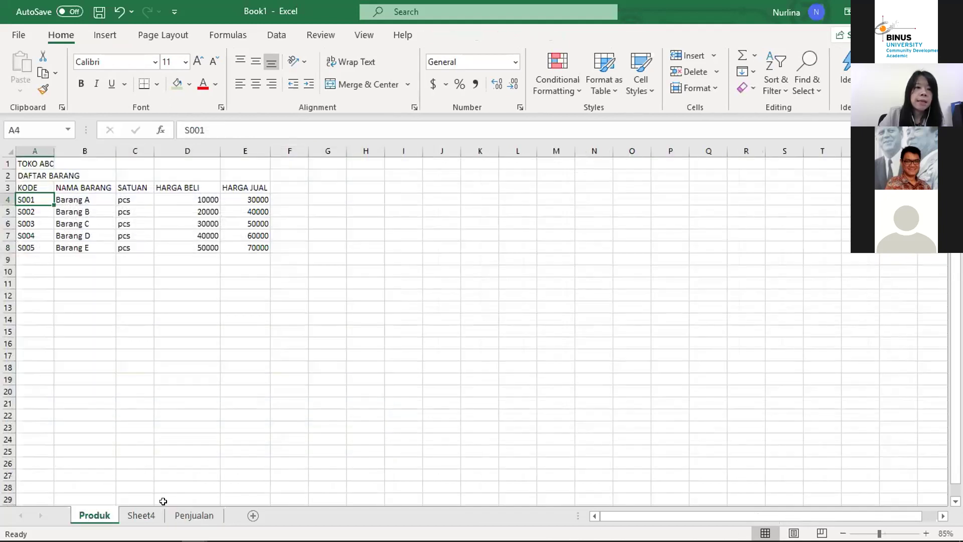
click(184, 515)
click(140, 515)
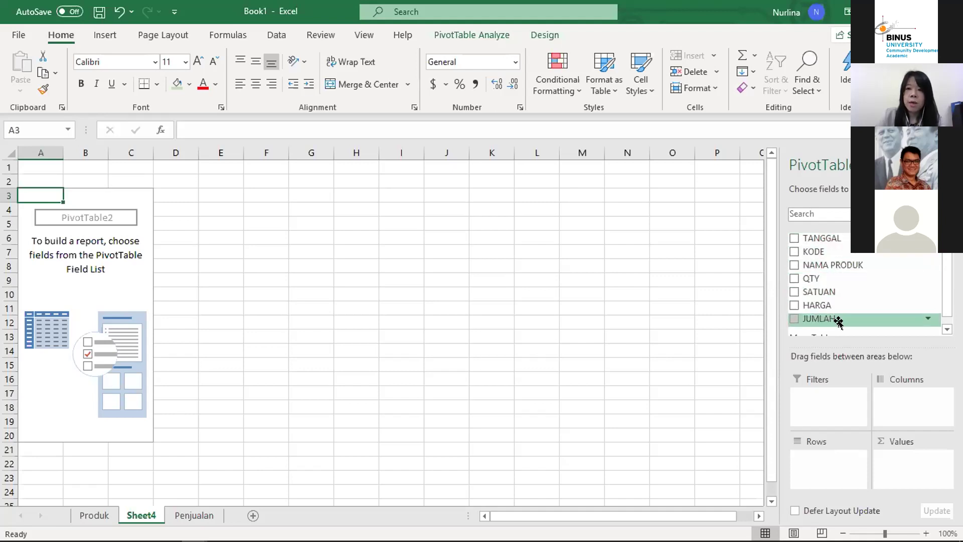
Step: Place NAMA PRODUK in Rows, then move it to Columns so Barang A–E run across
click(946, 329)
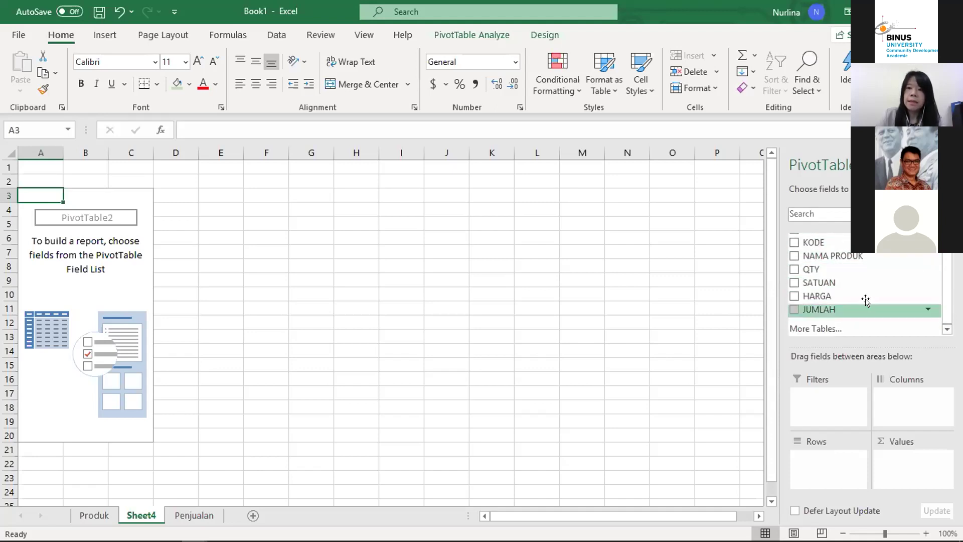
scroll(866, 280, up, 1)
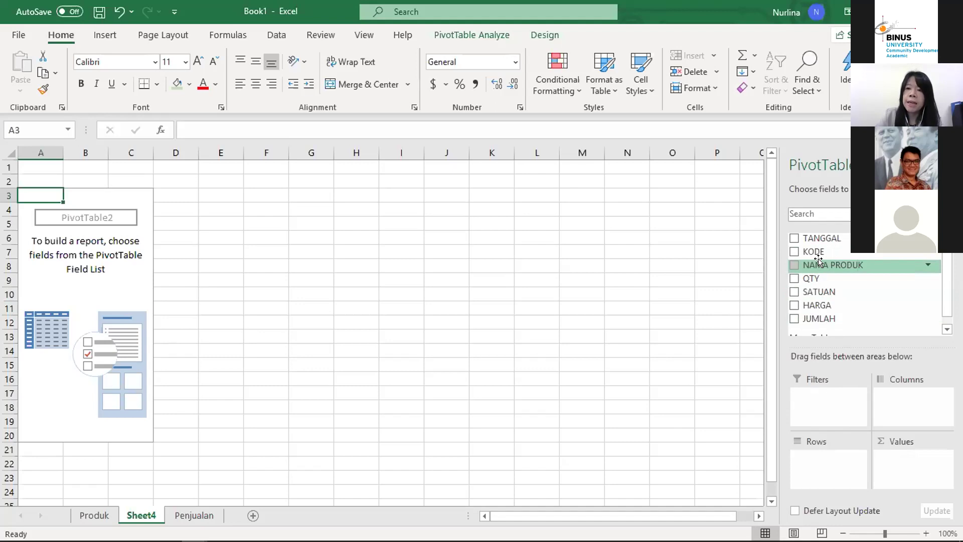
right_click(818, 260)
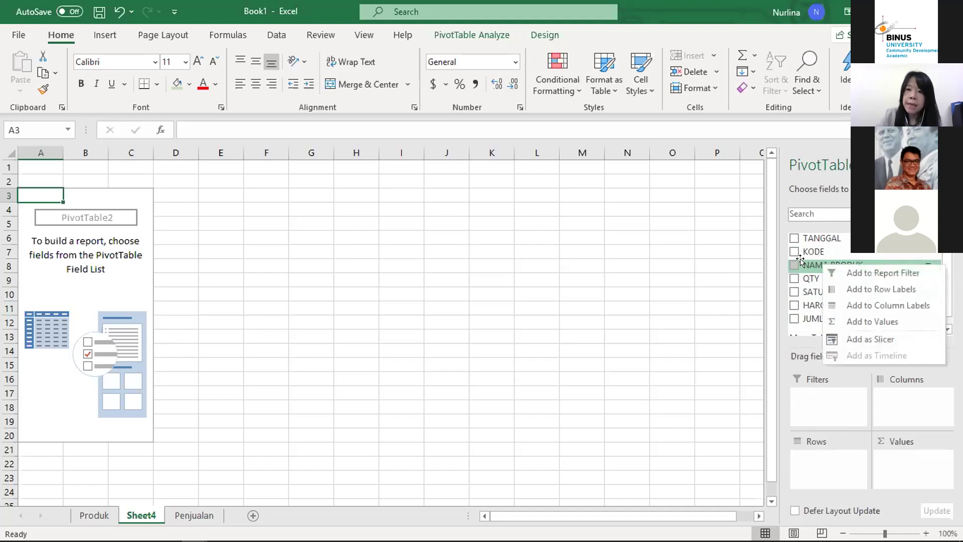
click(805, 265)
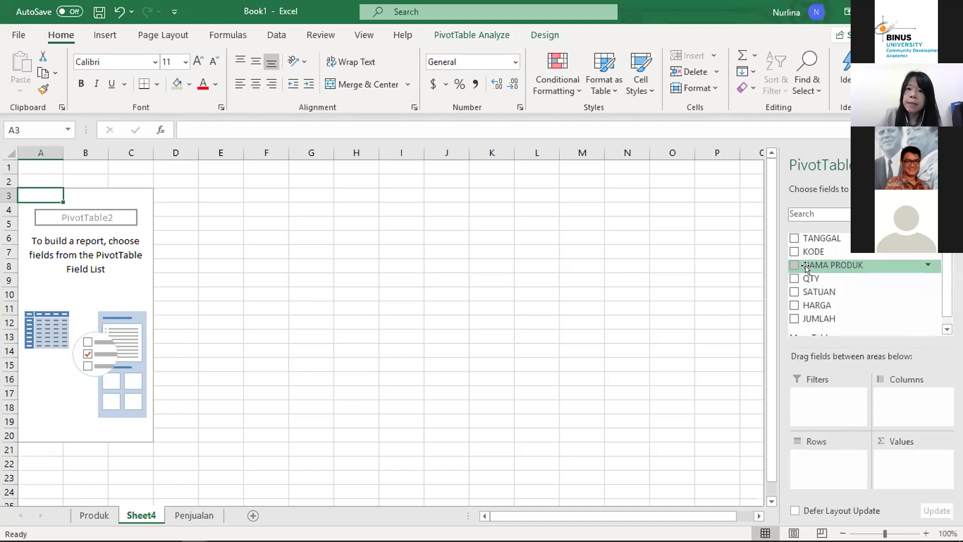
drag(805, 265, 812, 459)
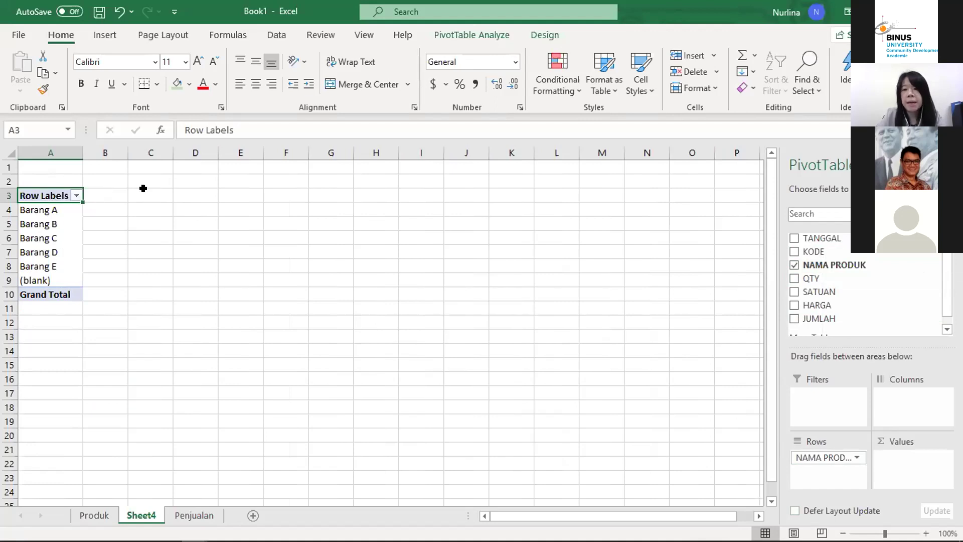
drag(810, 458, 911, 396)
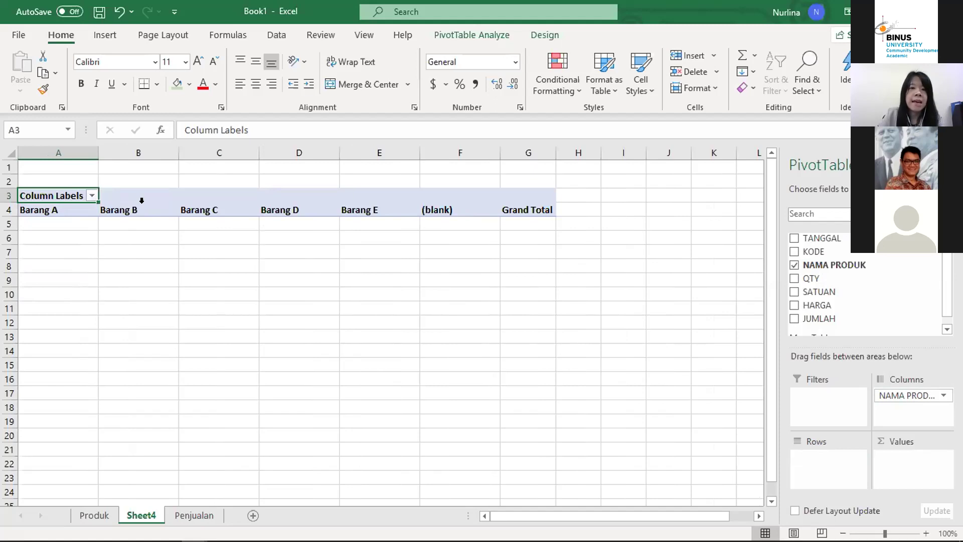
Step: Move NAMA PRODUK from Columns to Rows so Barang A–E run down column A
drag(896, 394, 817, 459)
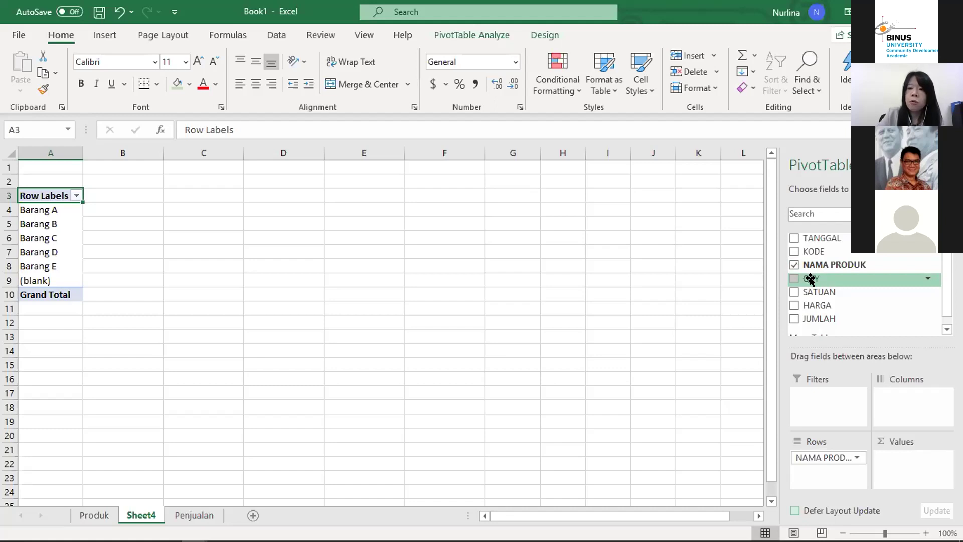
Step: Add QTY to Values, summing 21, 15, 13, 10, 8 (total 67), and begin adding JUMLAH
drag(809, 279, 897, 459)
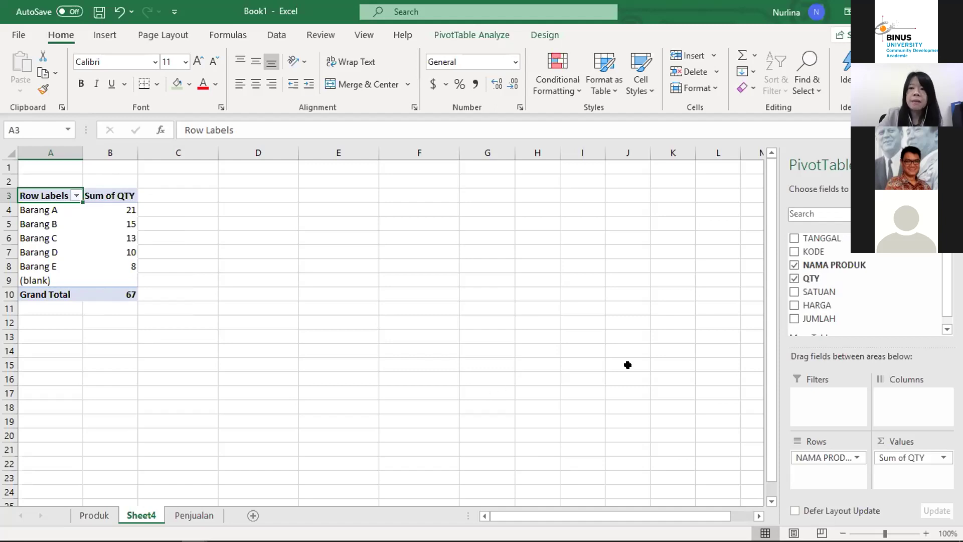
click(947, 331)
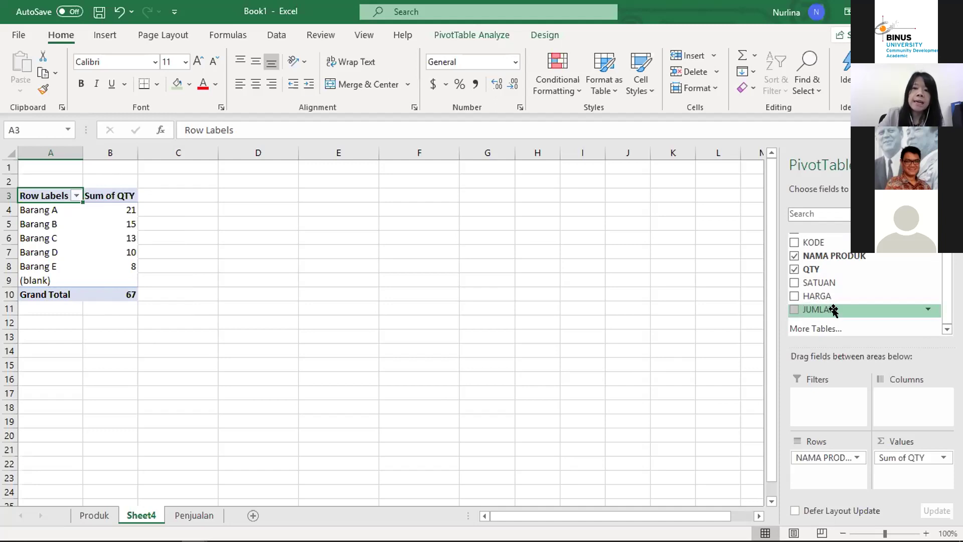
mouse_move(833, 310)
mouse_down()
mouse_move(832, 339)
mouse_move(900, 483)
mouse_move(896, 475)
mouse_up()
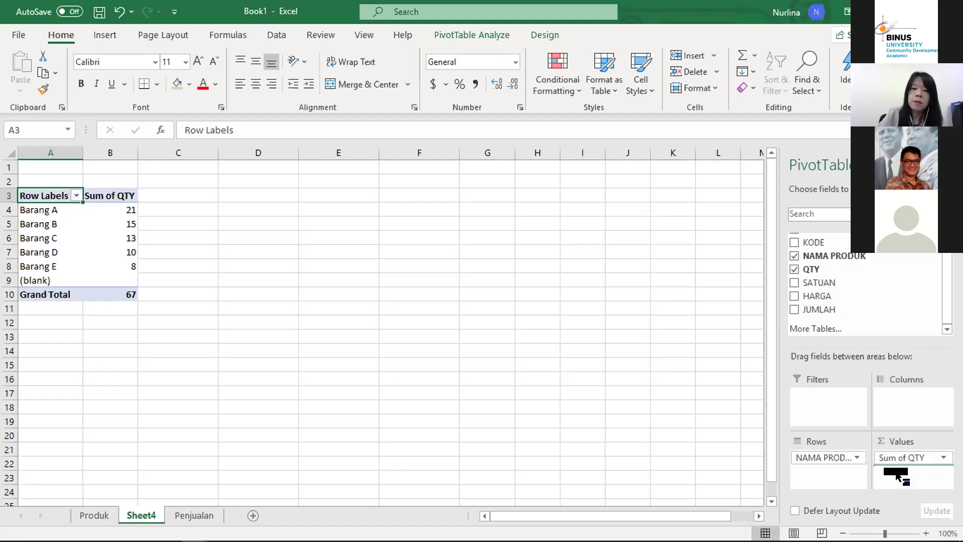
Step: Add Sum of JUMLAH and format C4:C8 with comma style and no decimals
drag(901, 473, 902, 475)
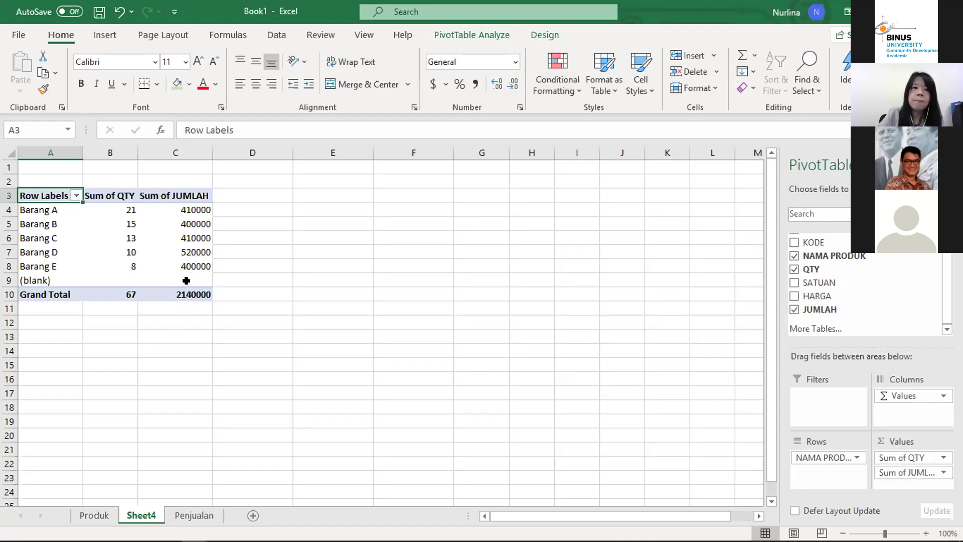
drag(188, 207, 168, 269)
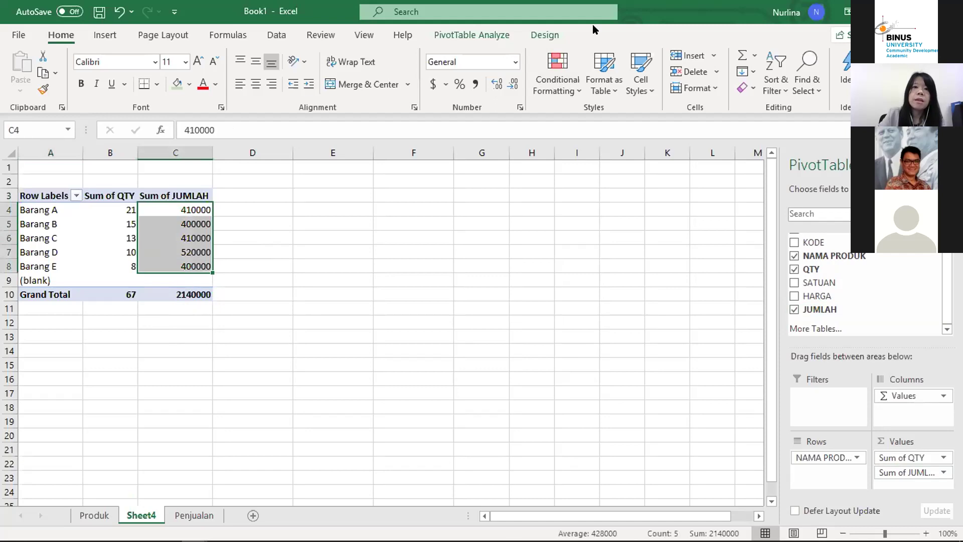
click(475, 84)
click(510, 85)
click(510, 85)
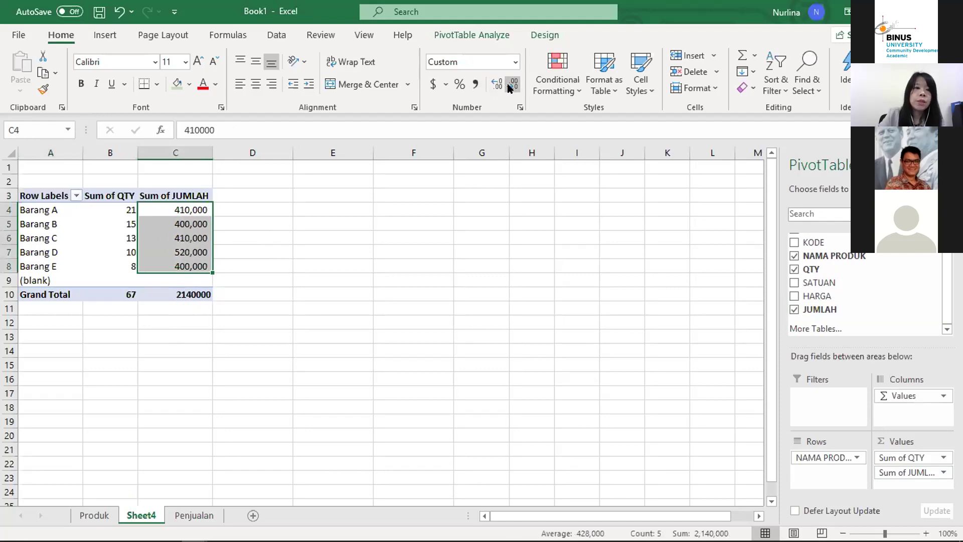
click(264, 356)
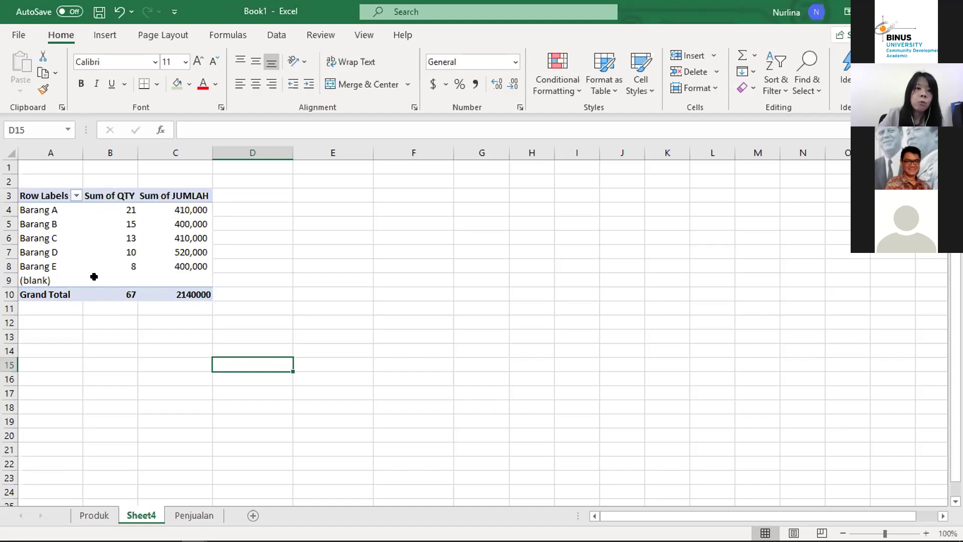
Step: Select pivot cell C8 to bring the PivotTable Fields pane back
mouse_move(118, 265)
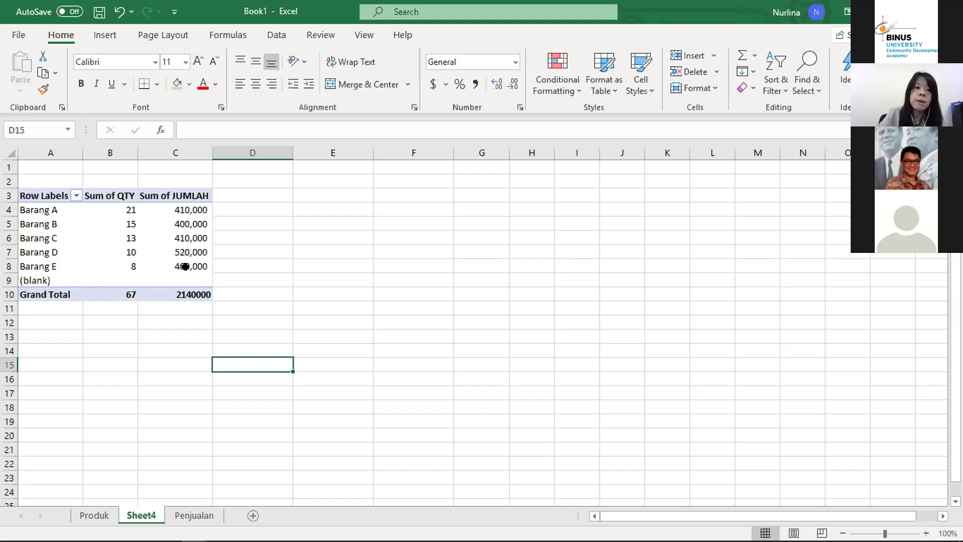
mouse_move(187, 266)
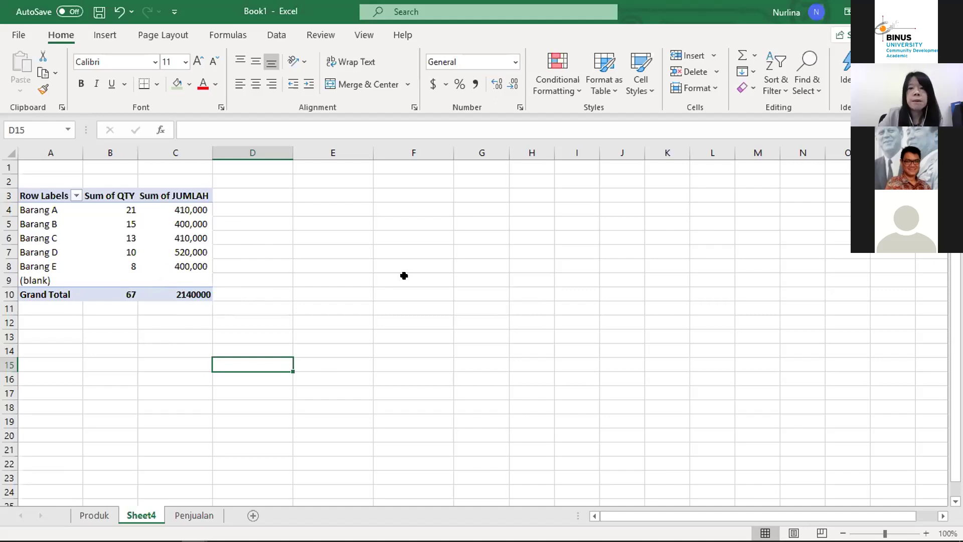
click(161, 259)
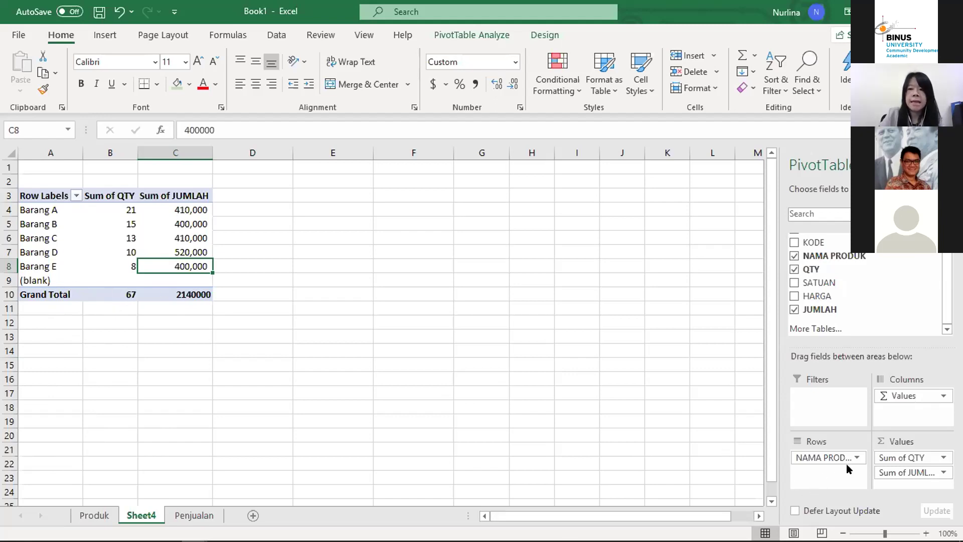
Step: Move NAMA PRODUK into Filters and check the totals 67 and 2140000
drag(811, 269, 814, 232)
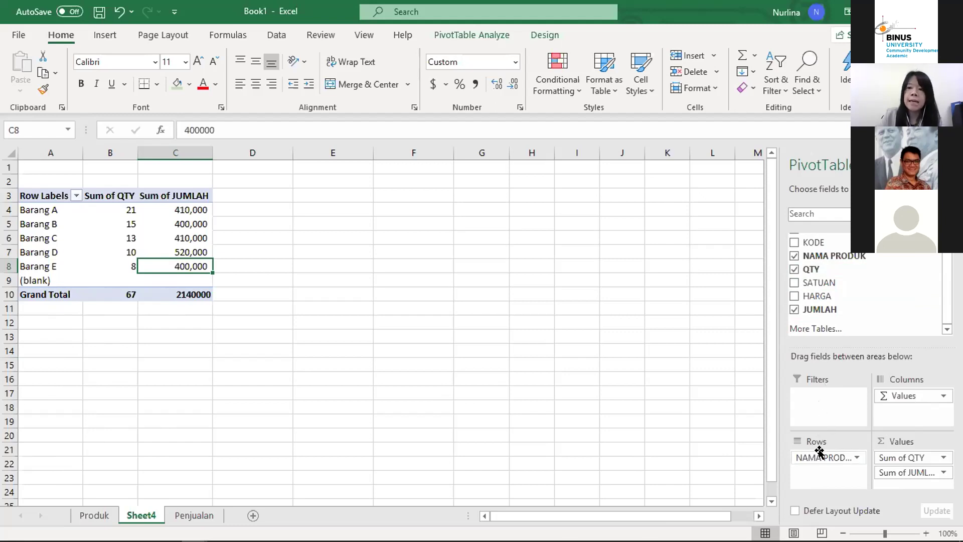
drag(819, 457, 826, 397)
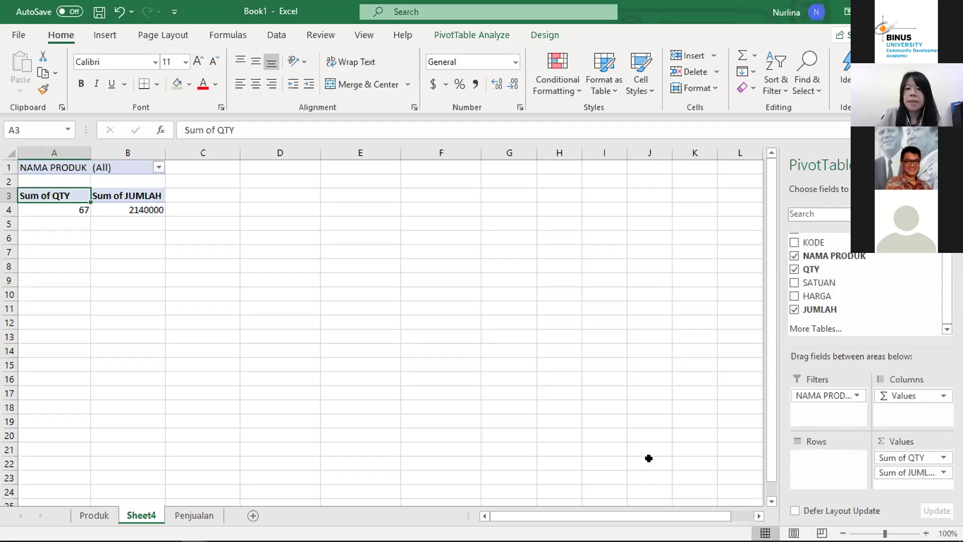
click(167, 263)
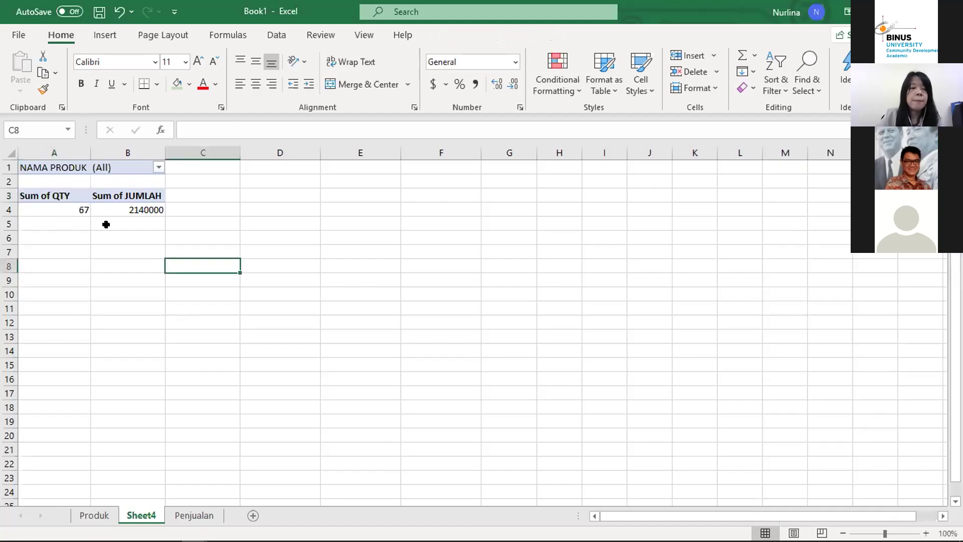
click(71, 207)
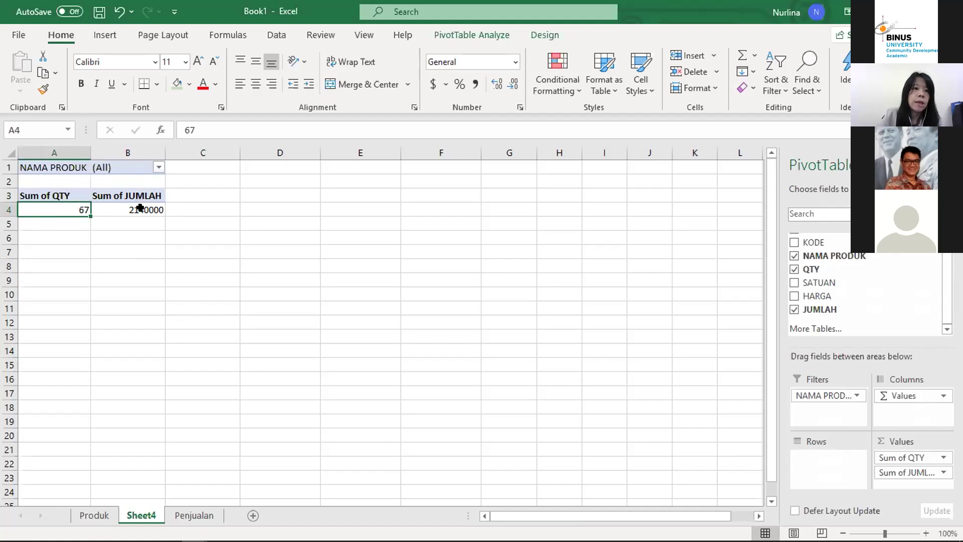
click(140, 207)
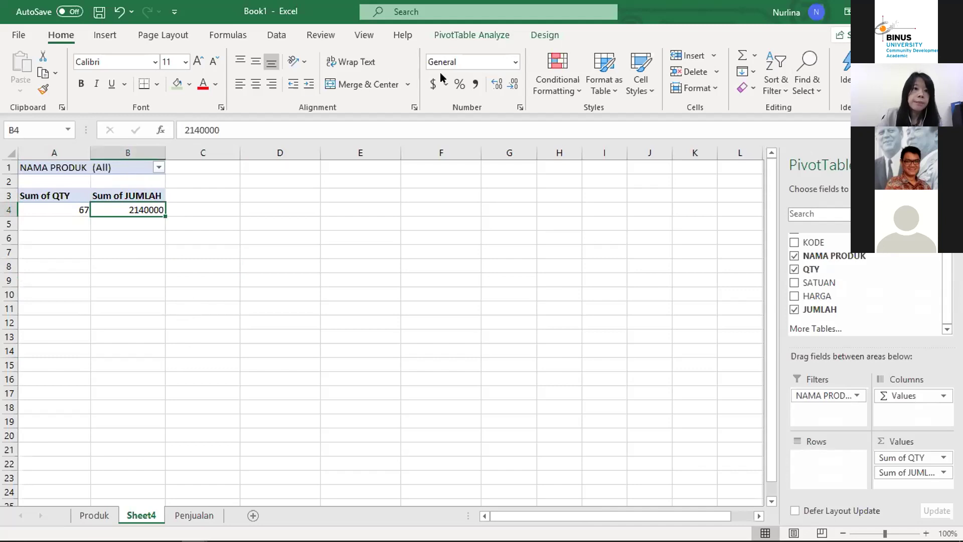
Step: Format the JUMLAH total with thousand separators and no decimals
click(475, 84)
double_click(511, 84)
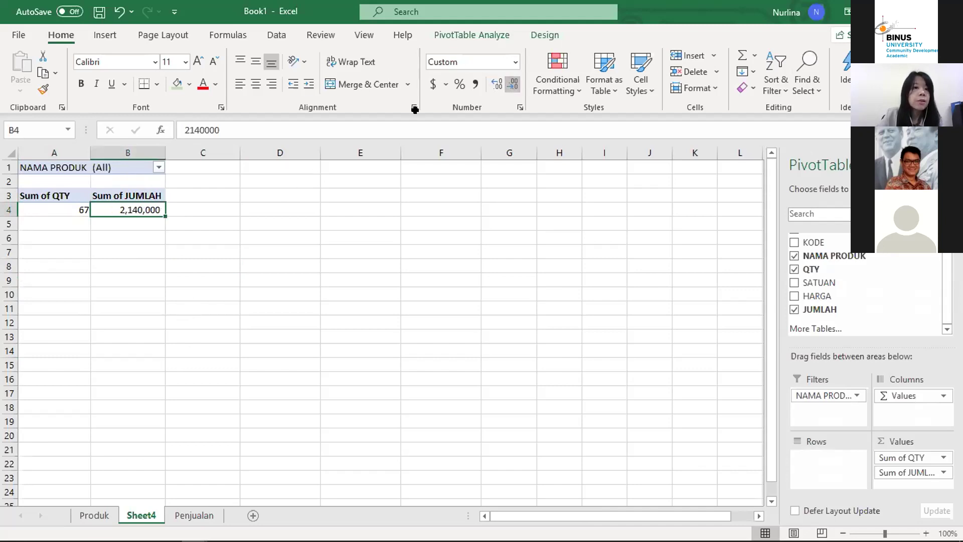
click(127, 350)
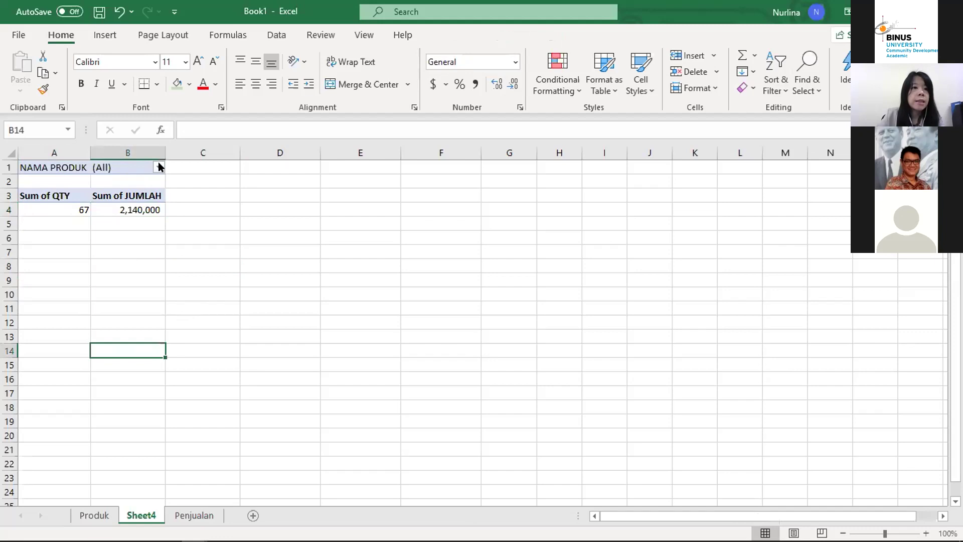
Step: Filter NAMA PRODUK to show only Barang A and Barang C
click(158, 167)
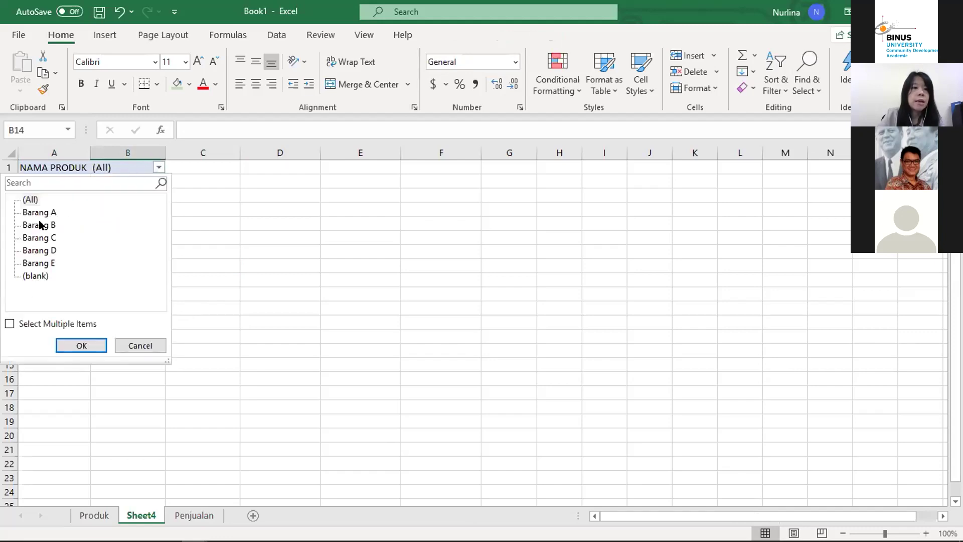
click(9, 324)
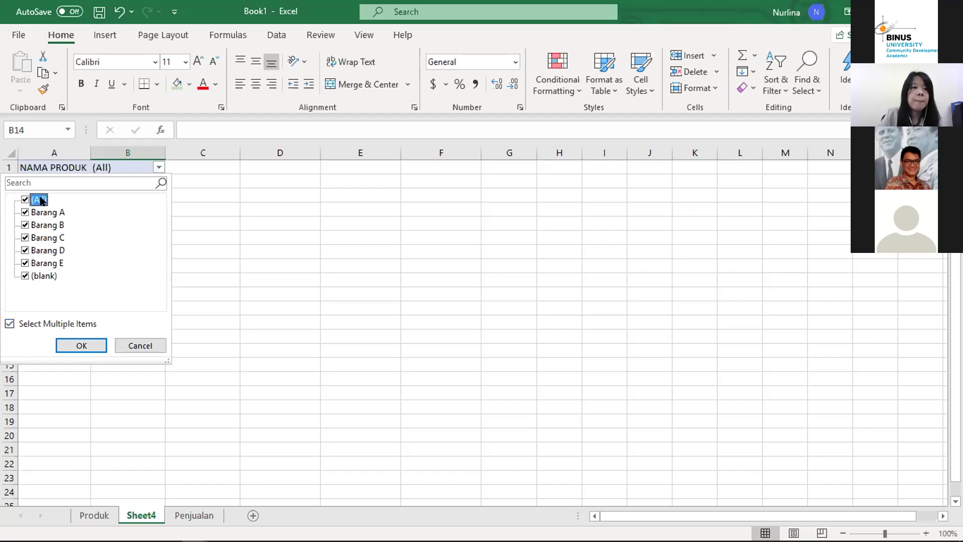
click(24, 200)
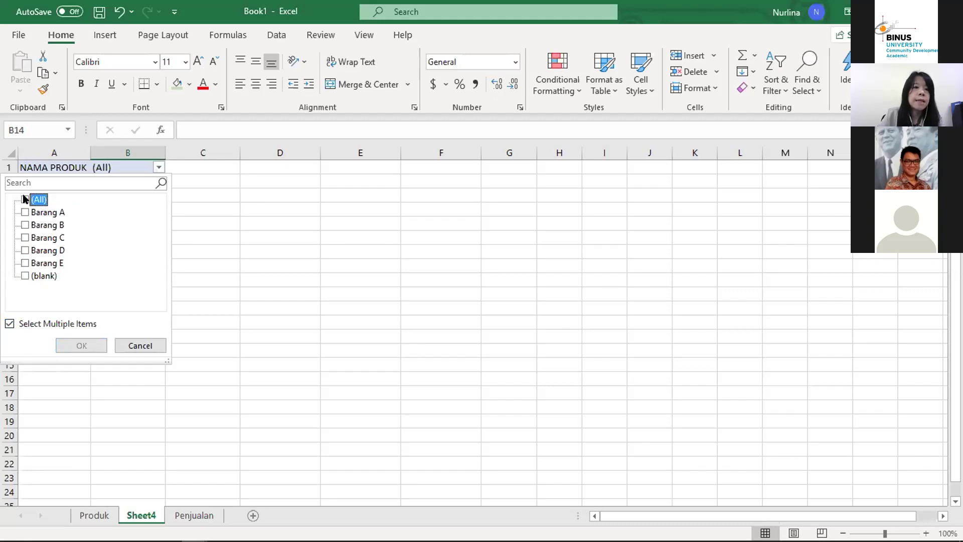
click(24, 238)
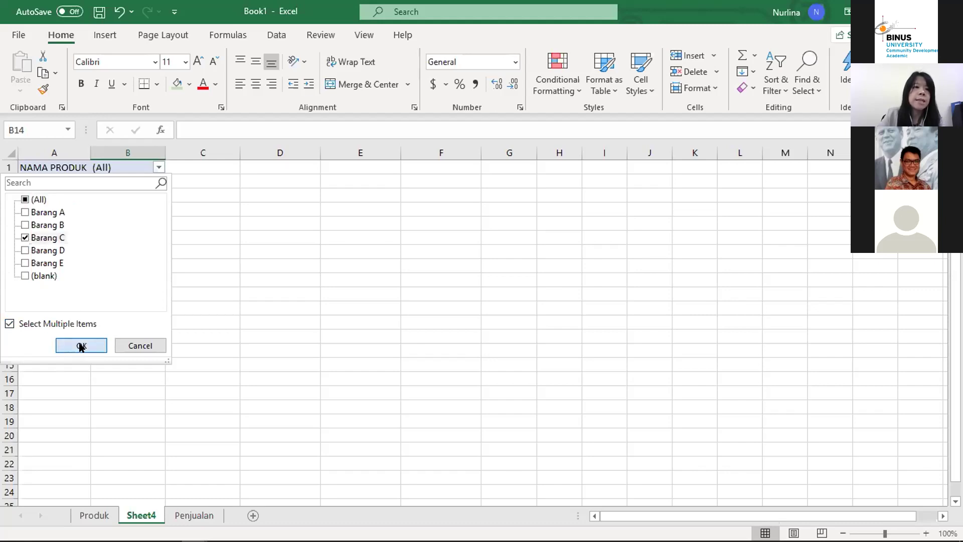
click(80, 346)
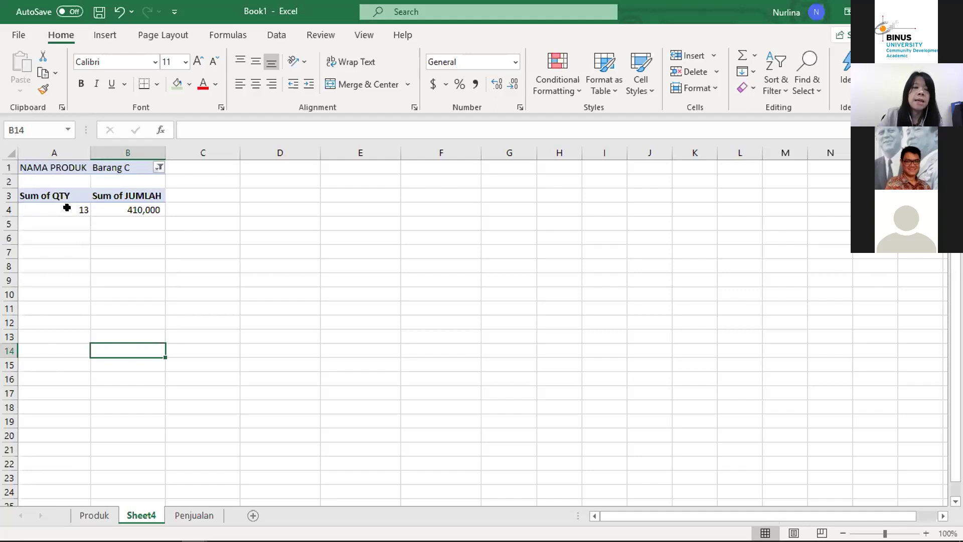
click(159, 168)
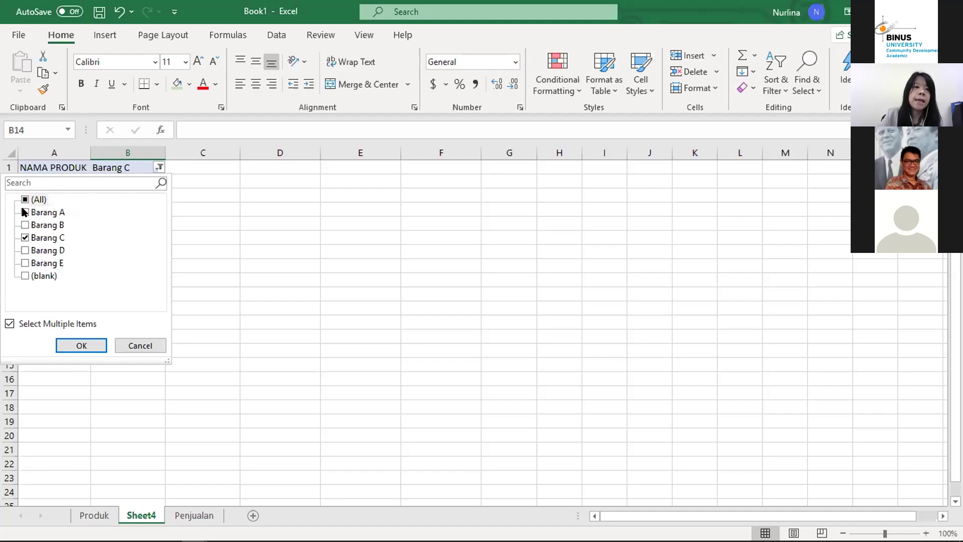
click(25, 212)
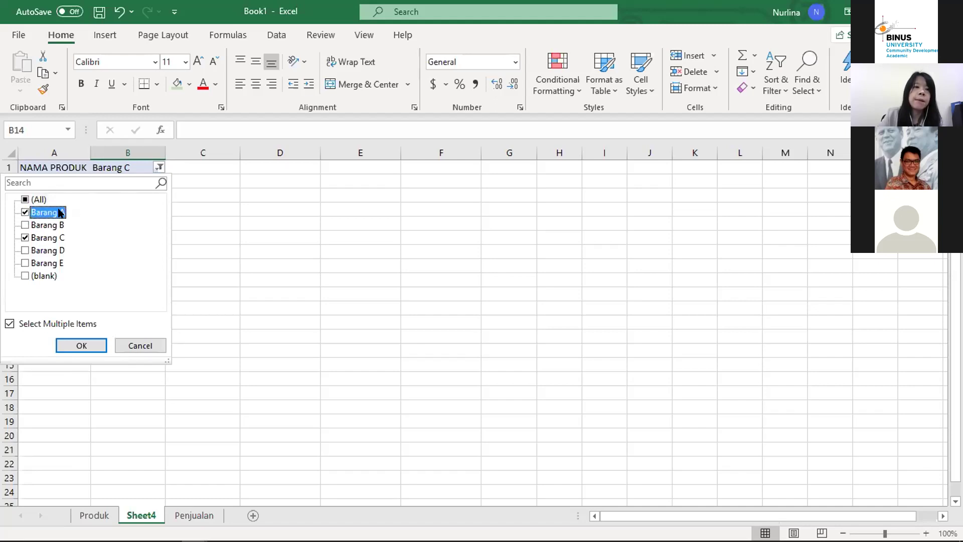
click(77, 345)
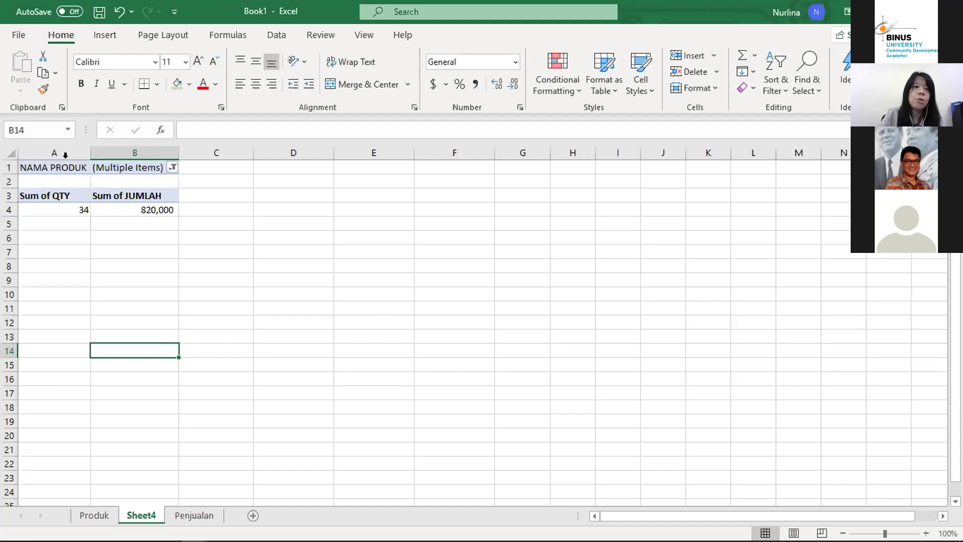
Step: Move NAMA PRODUK to Rows, listing Barang A and C totalling 34 and 820,000
click(67, 206)
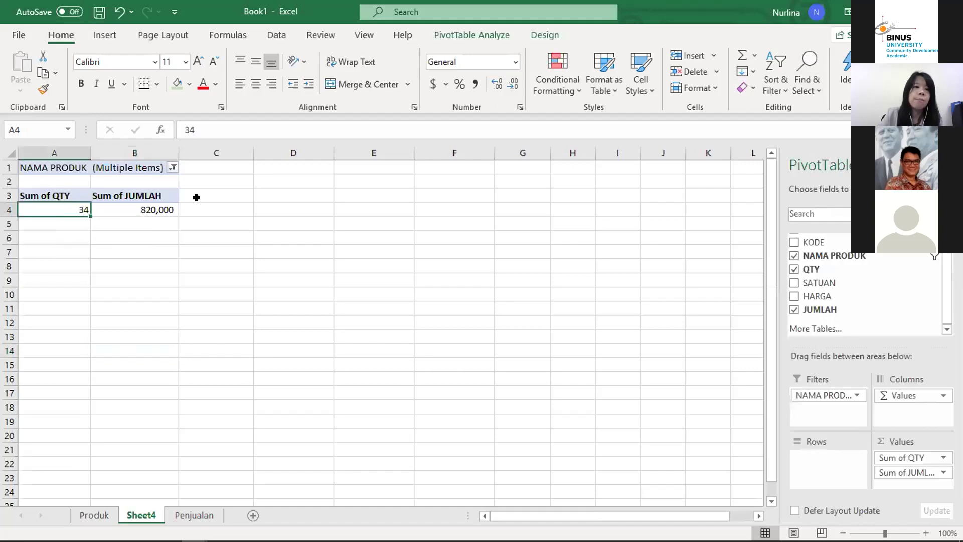
click(153, 209)
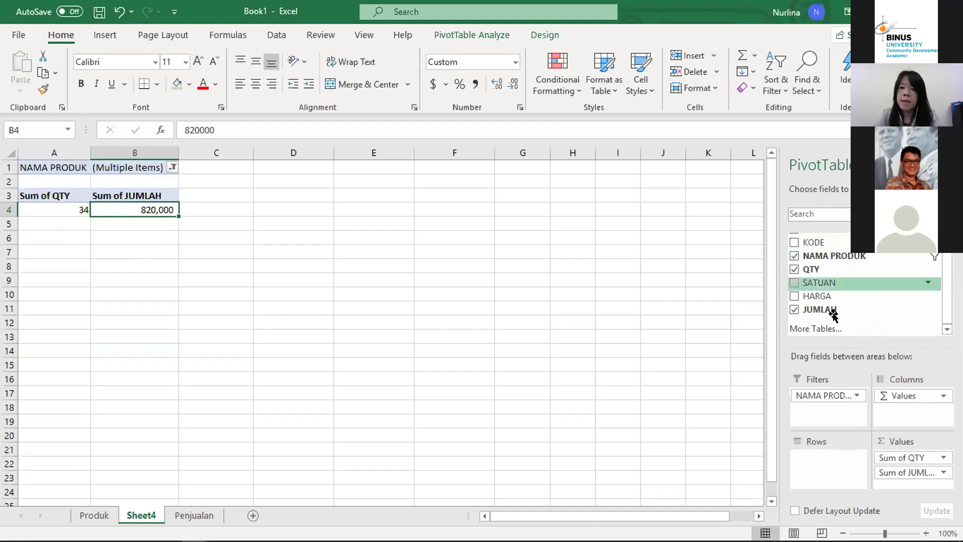
drag(811, 393, 809, 446)
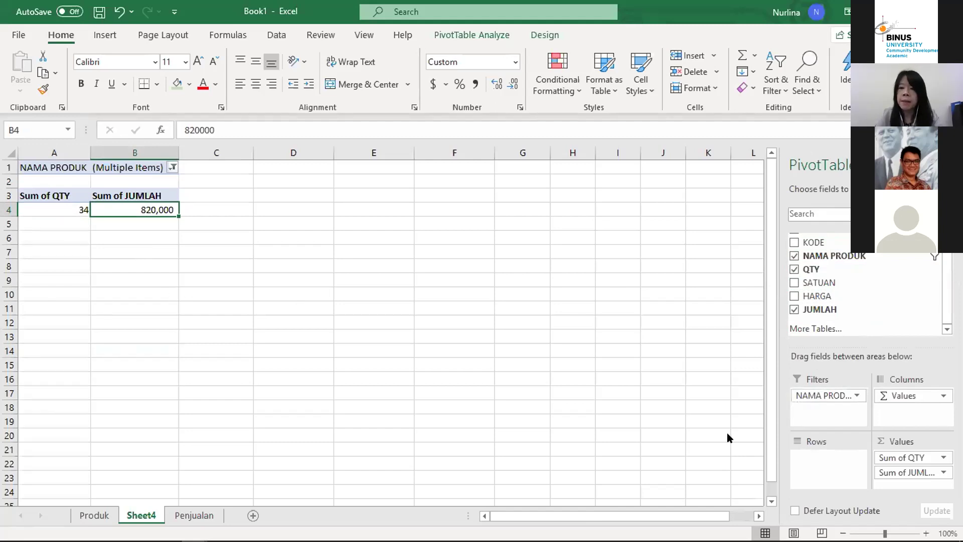
drag(816, 394, 817, 462)
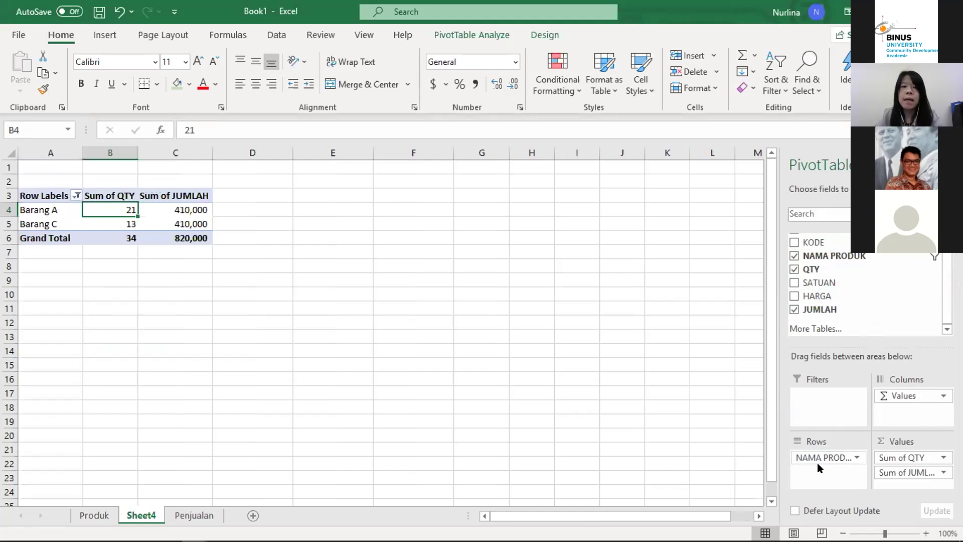
Step: Select All in the Row Labels filter so Barang A–E and (blank) return
click(175, 364)
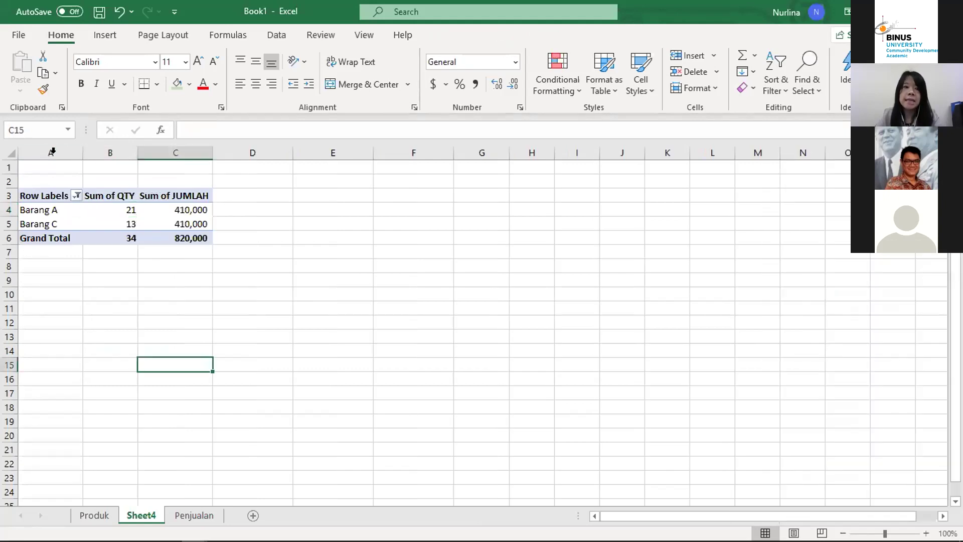
click(76, 195)
click(62, 345)
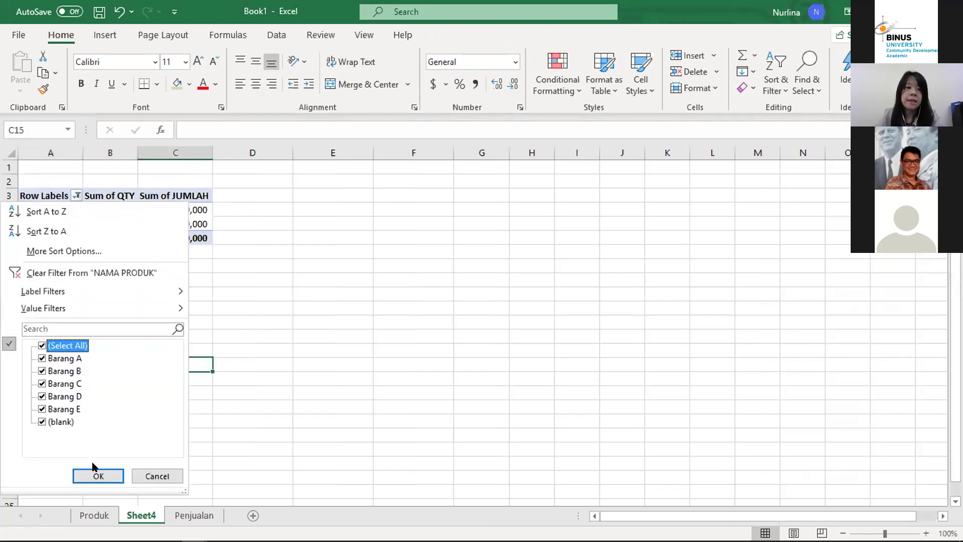
click(98, 477)
click(151, 239)
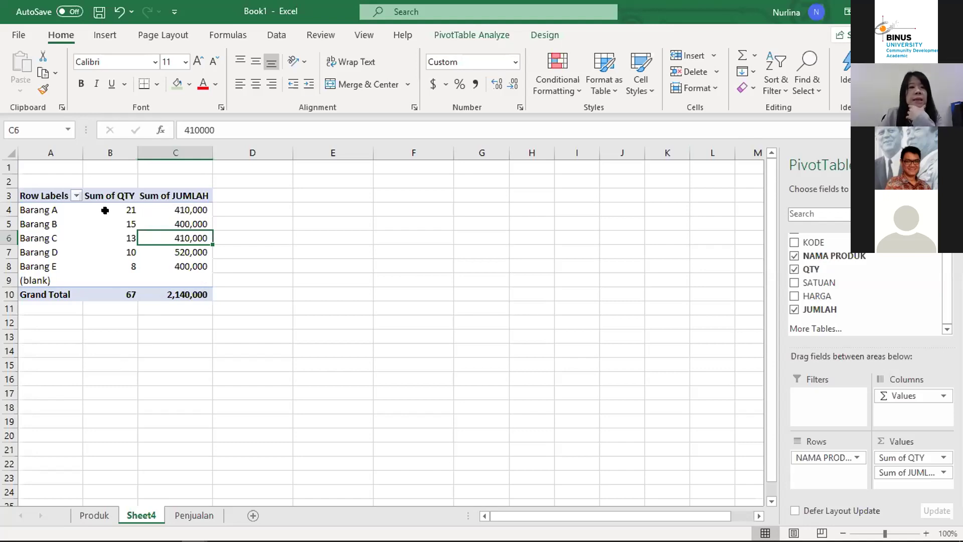
click(63, 207)
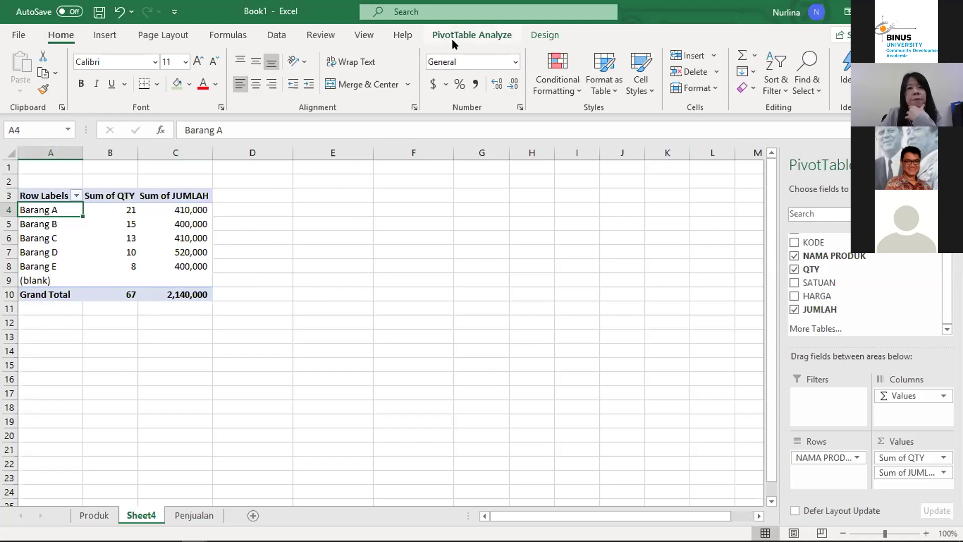
Step: Open the Insert Chart dialog via PivotTable Analyze's PivotChart command
click(476, 34)
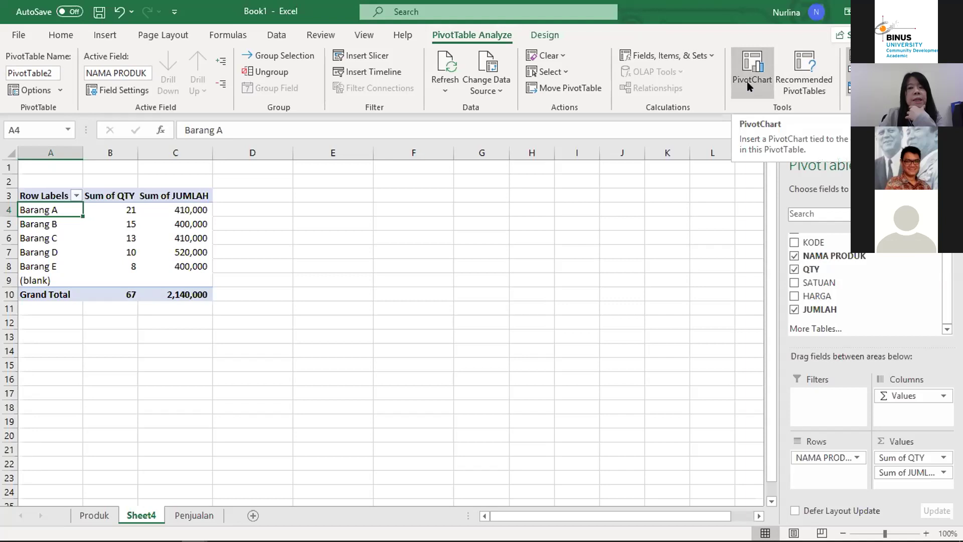
click(747, 65)
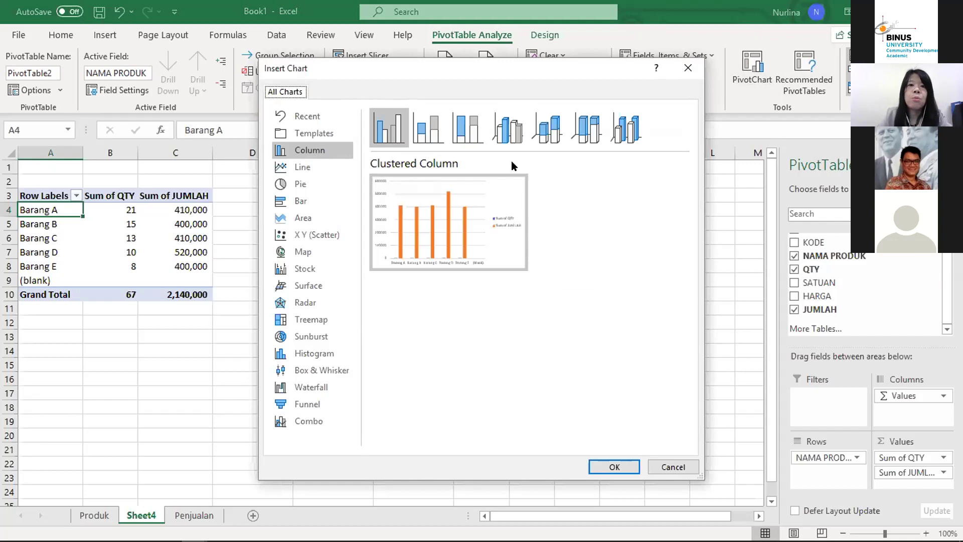
mouse_move(440, 219)
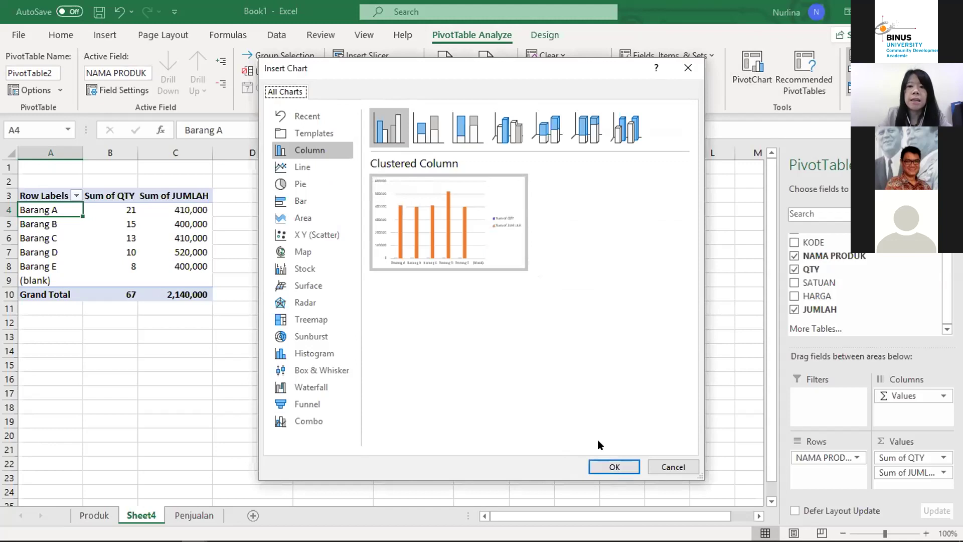
Step: Insert a clustered column PivotChart beside the pivot with a dark, labelled chart style
click(612, 467)
drag(434, 235, 477, 166)
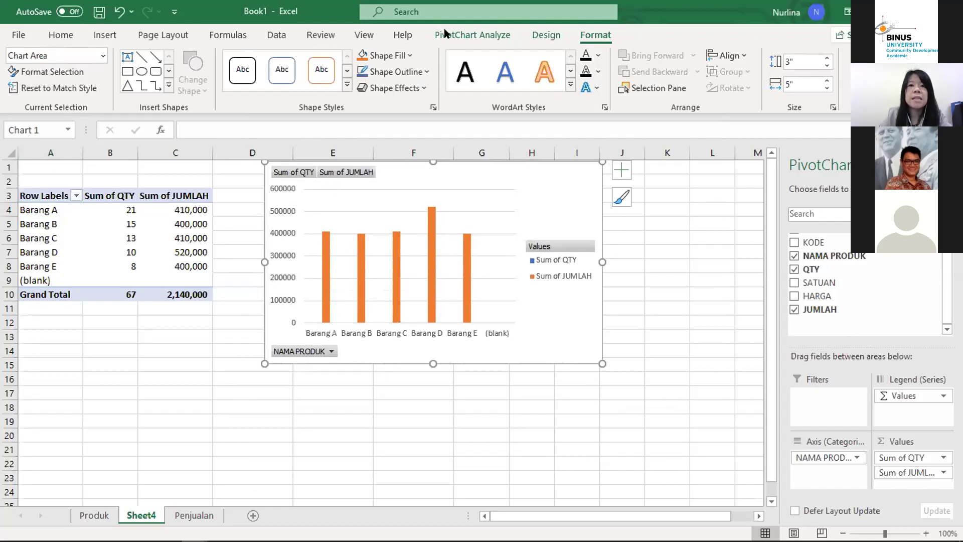
click(546, 34)
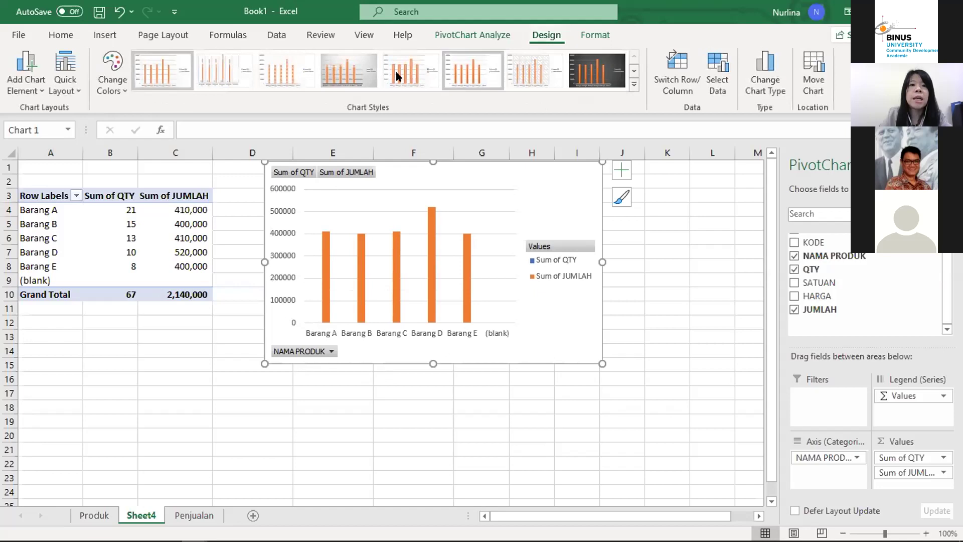
click(330, 72)
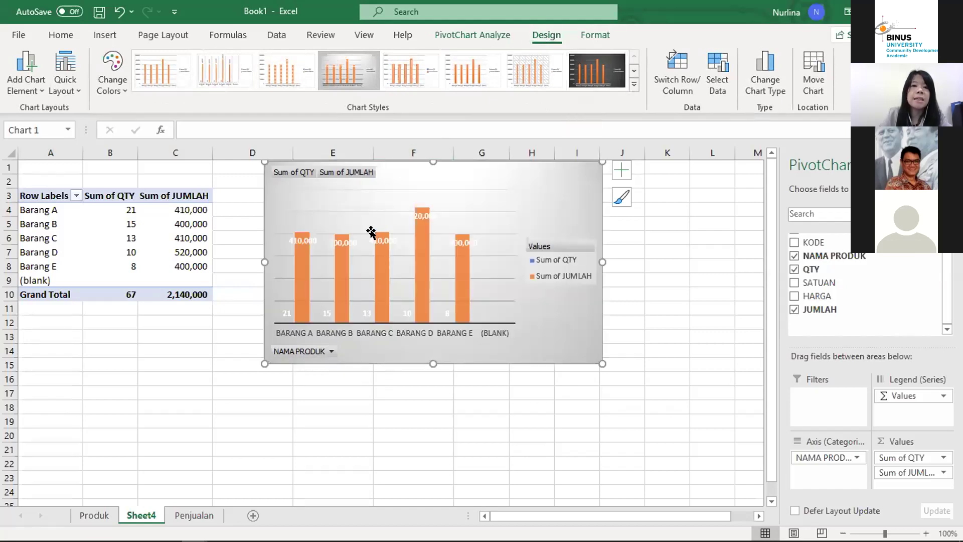
click(597, 67)
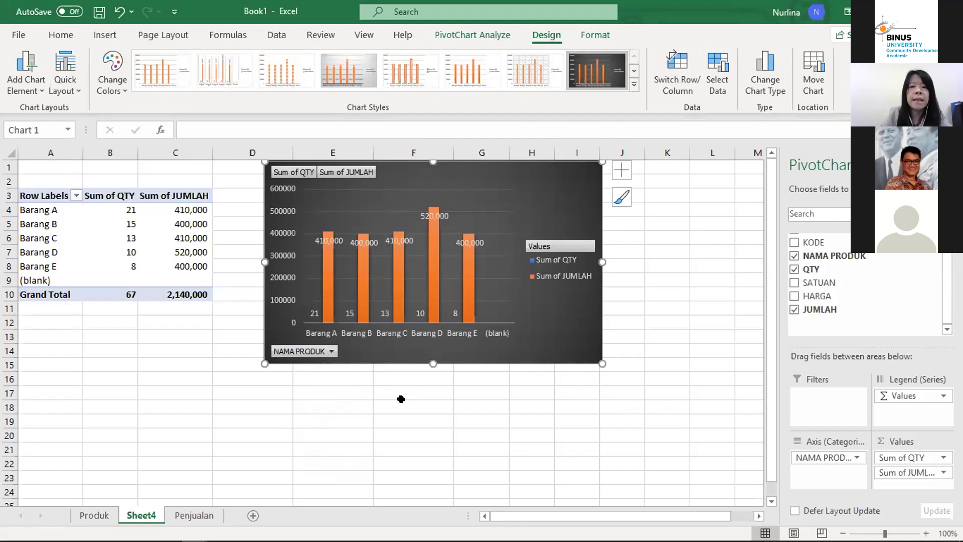
Step: Open the Insert Chart dialog again for a second PivotChart
click(200, 238)
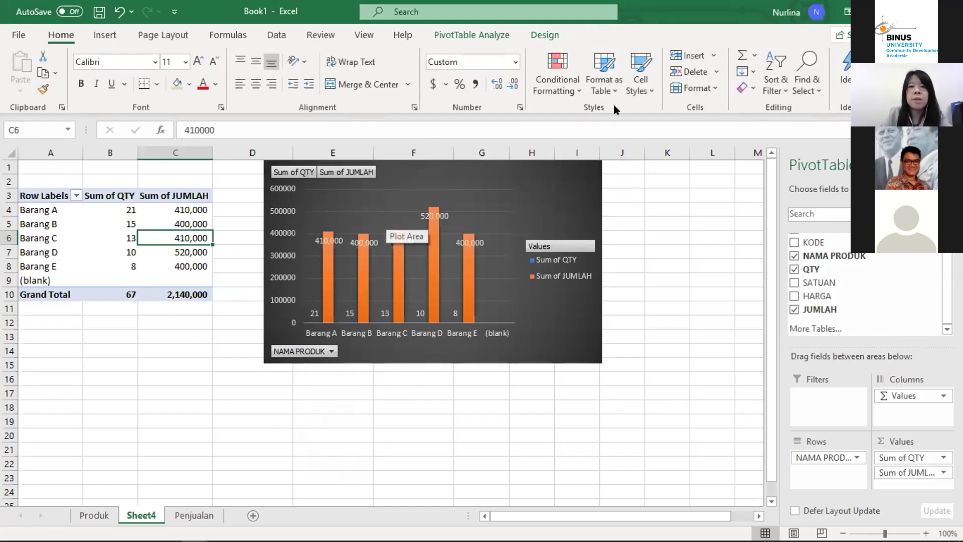
click(477, 33)
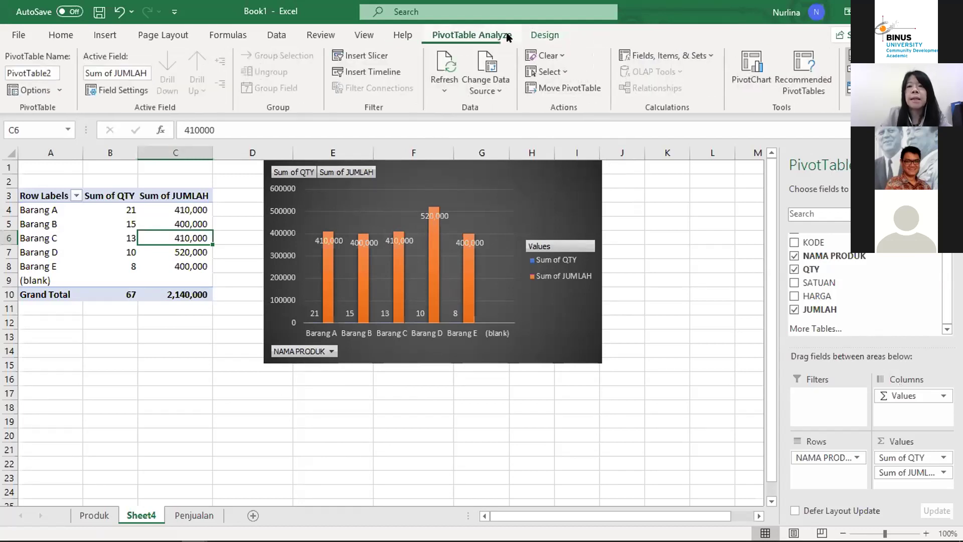
click(756, 85)
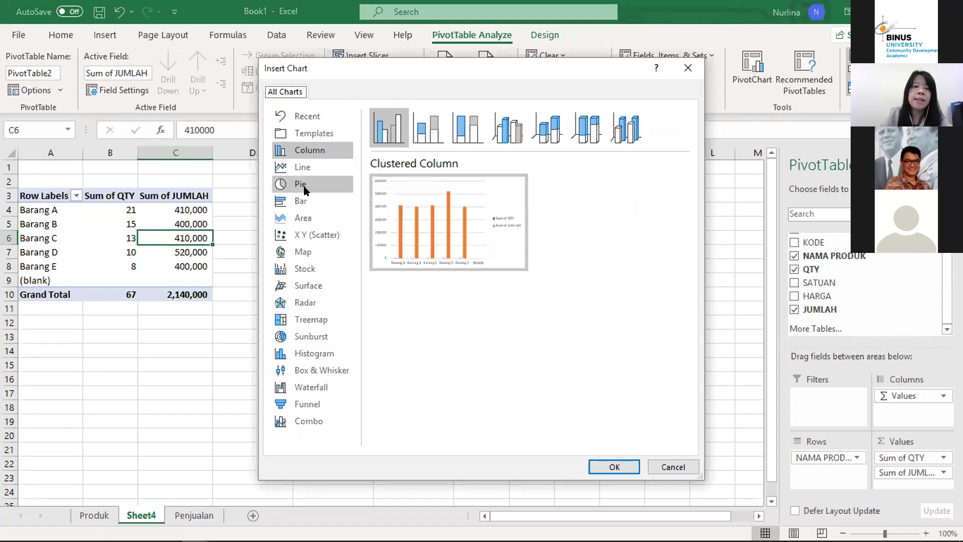
Step: Insert a pie PivotChart of Sum of QTY split by Barang A–E
click(299, 183)
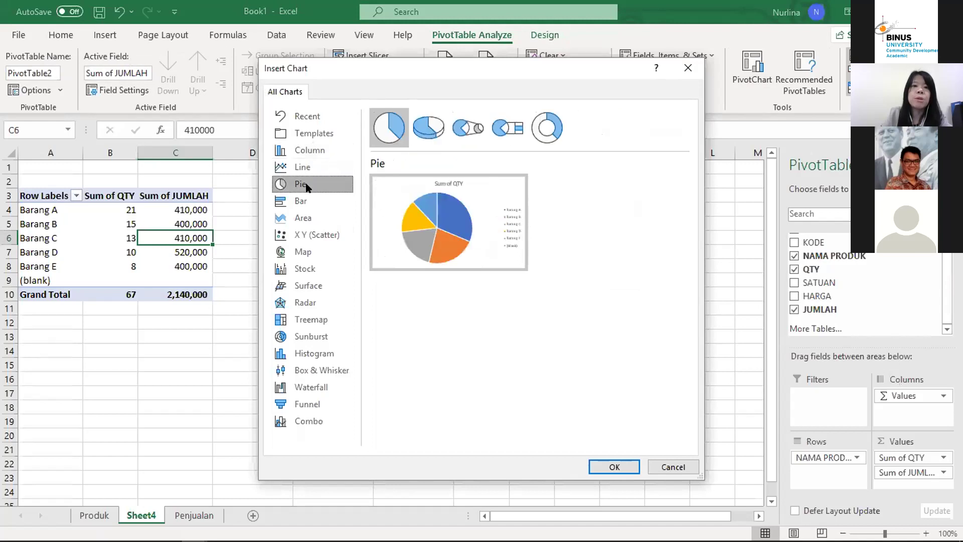
mouse_move(467, 184)
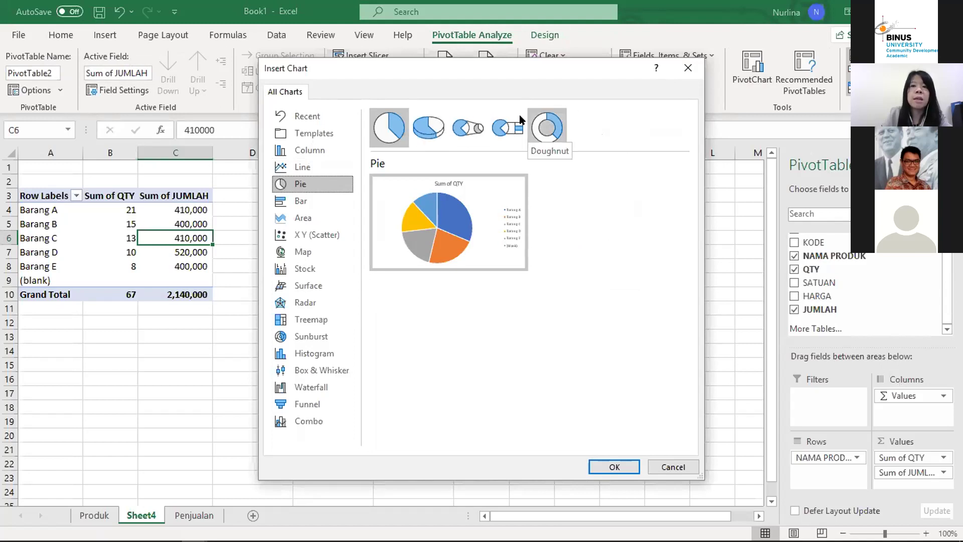
mouse_move(477, 231)
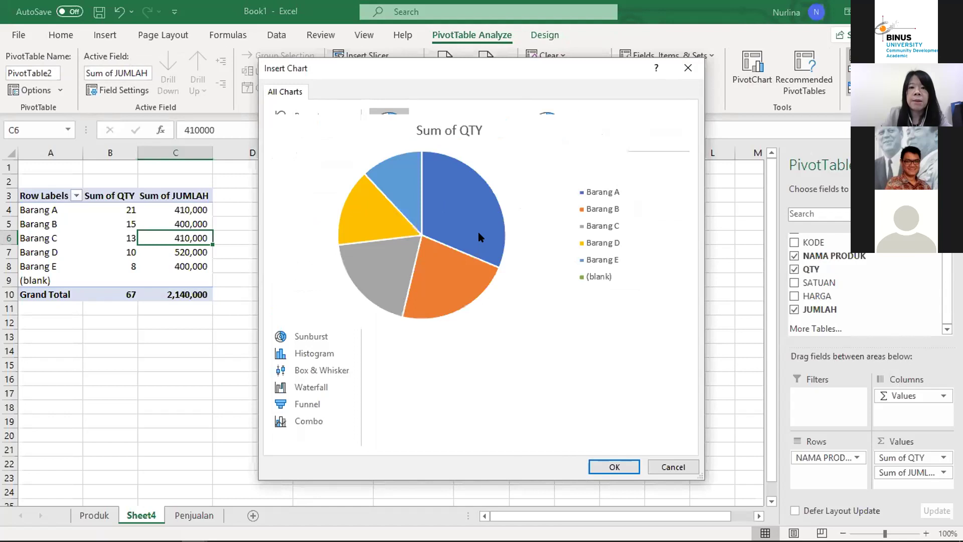
click(613, 467)
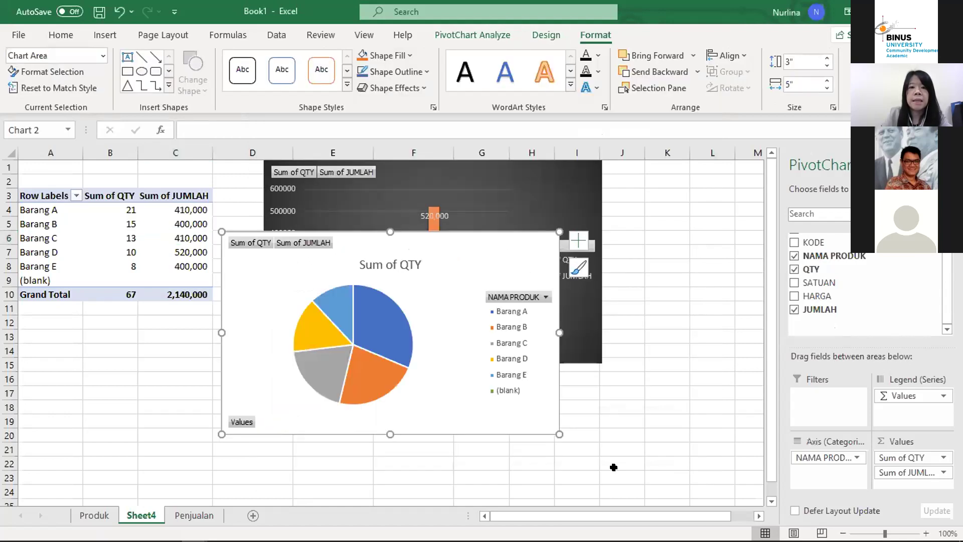
Step: Move the pie chart below the column chart
drag(441, 225, 482, 382)
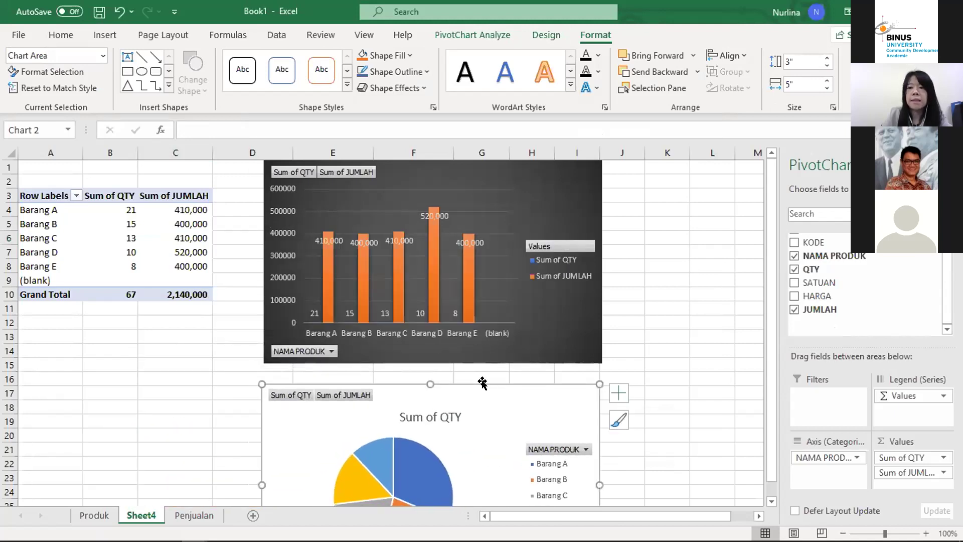
click(649, 222)
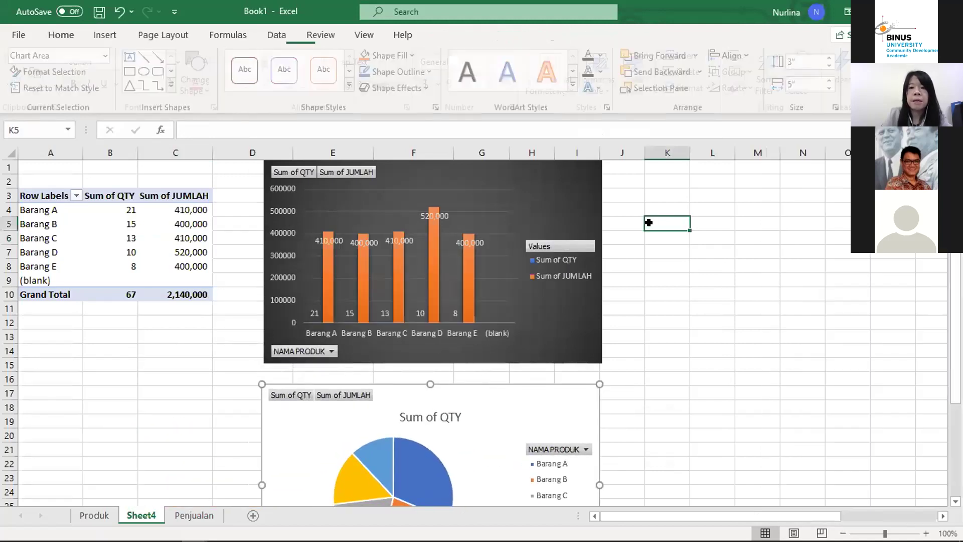
scroll(649, 222, down, 2)
scroll(649, 222, down, 2)
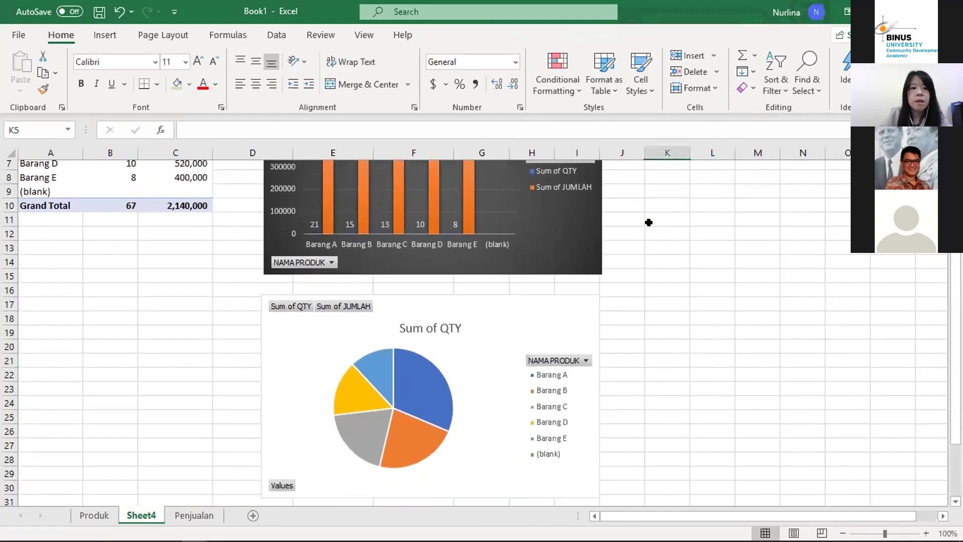
scroll(447, 305, up, 4)
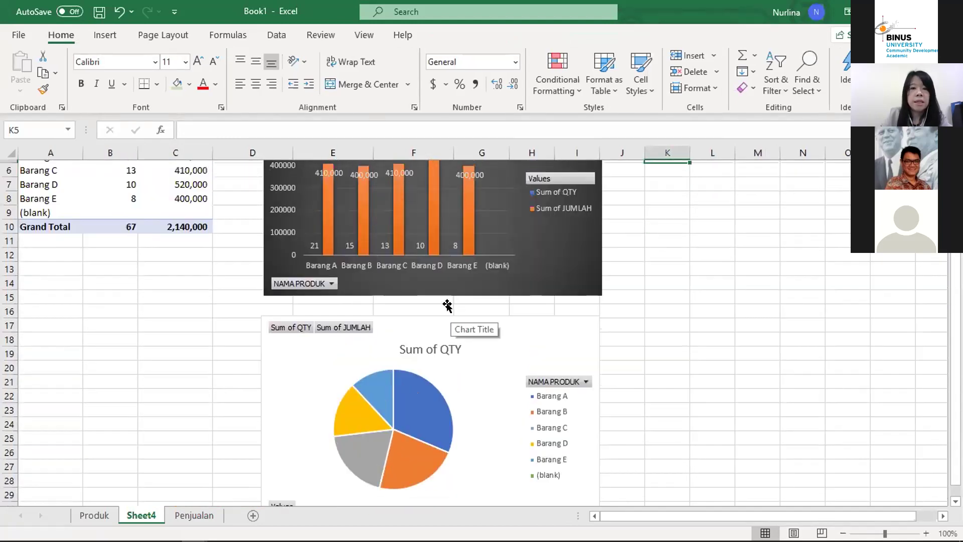
scroll(447, 305, down, 2)
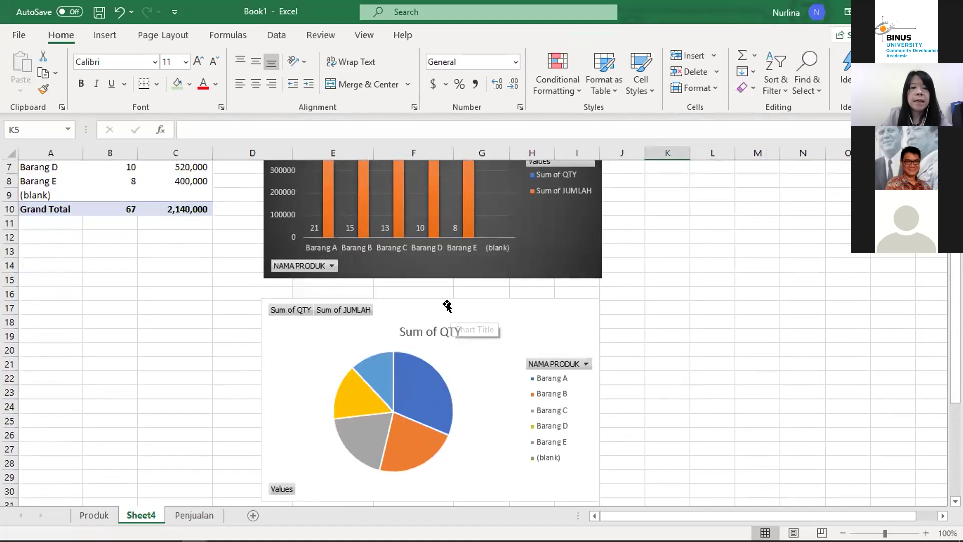
Step: Replace the 'Sum of QTY' pie chart title with 'Proporsisi Penjualan Toko ABC'
double_click(428, 326)
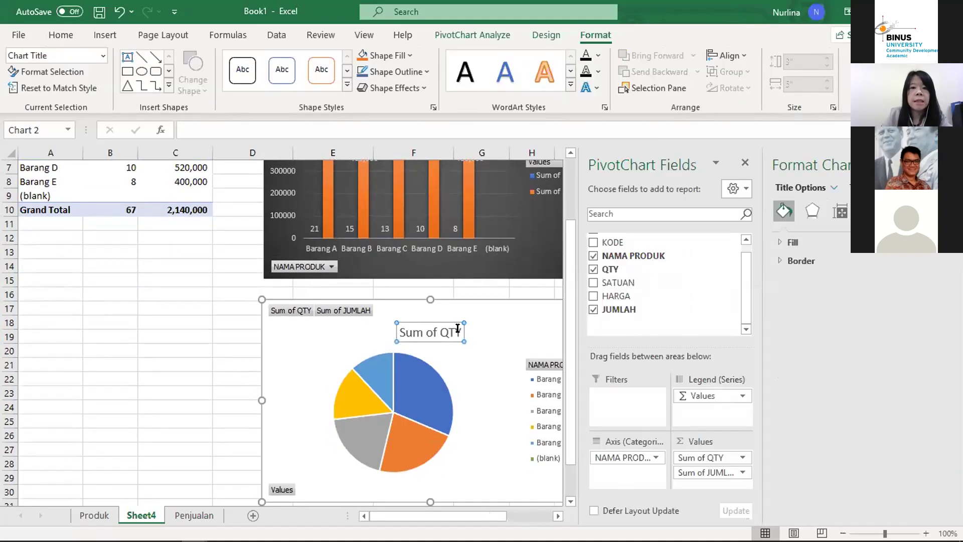
key(BackSpace)
key(BackSpace)
key(BackSpace)
key(BackSpace)
key(BackSpace)
key(BackSpace)
key(BackSpace)
key(BackSpace)
key(BackSpace)
key(BackSpace)
text(Propo)
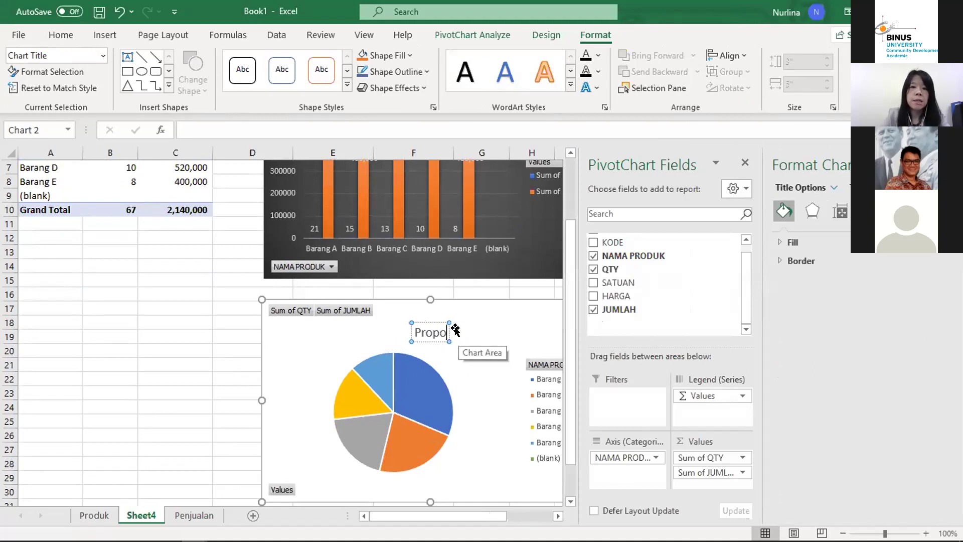
text(rsisi Penjualan)
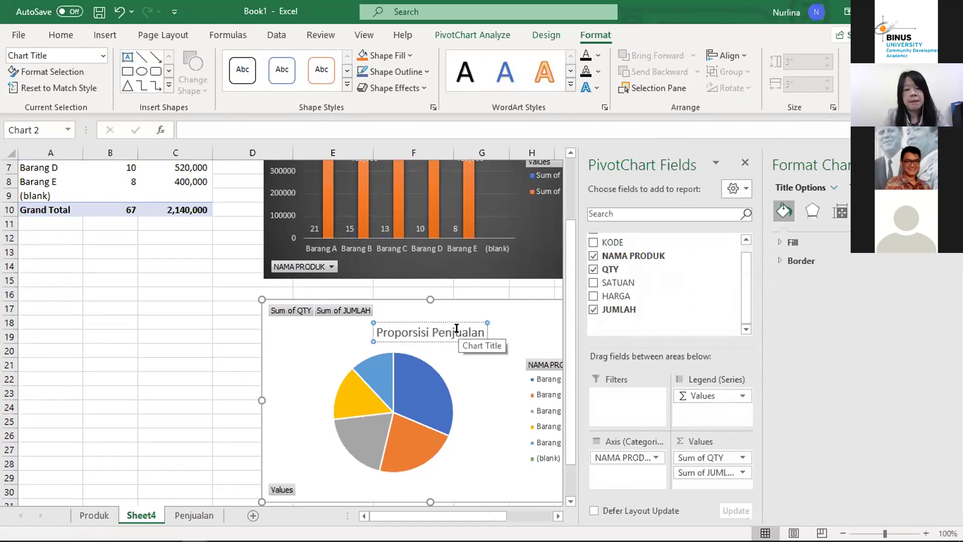
text( Toko ABC)
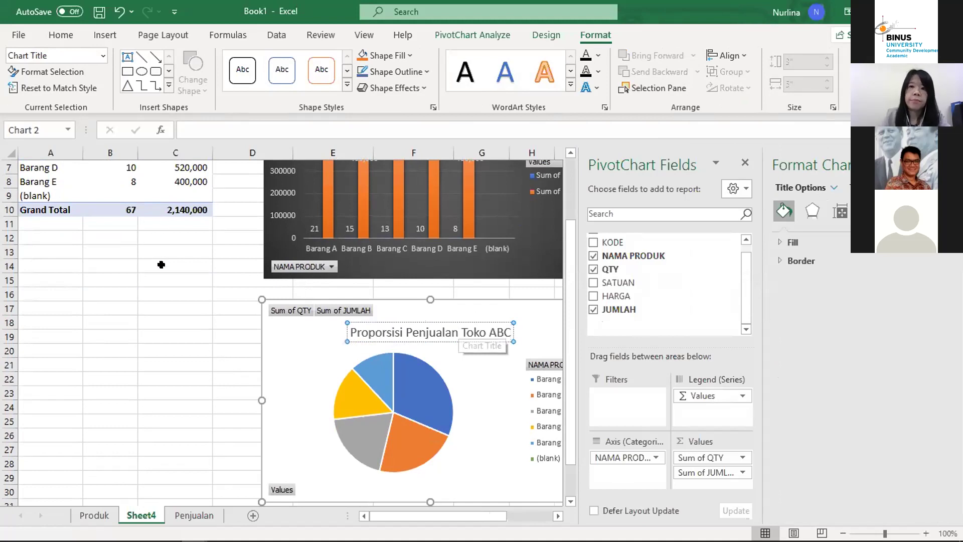
click(175, 294)
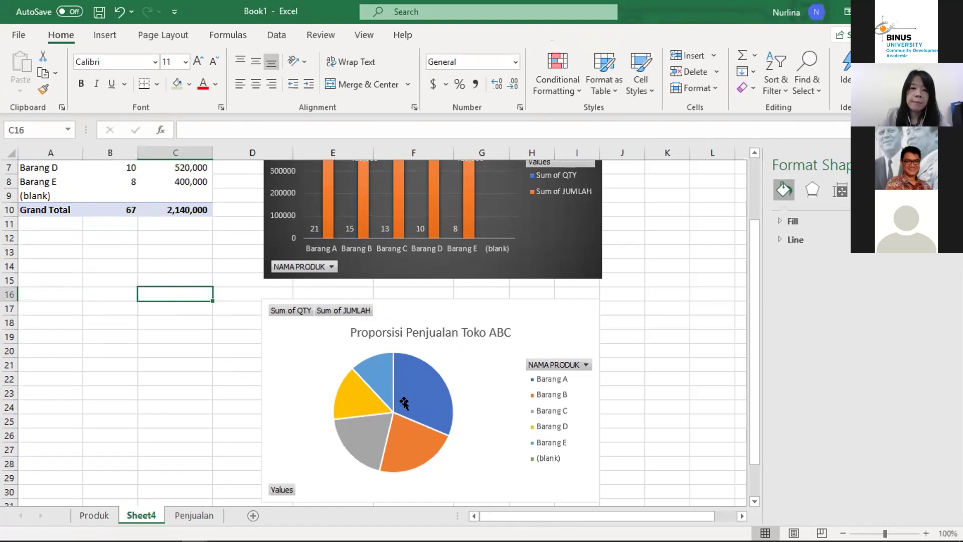
Step: Add data labels to the pie series so slices show quantities 21, 15, 13, 10 and 8
mouse_move(408, 403)
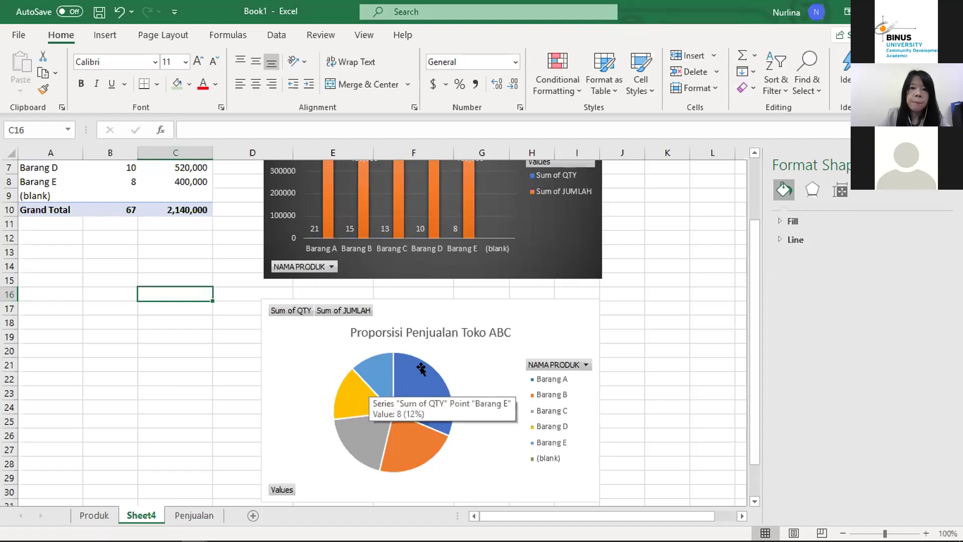
scroll(494, 255, up, 2)
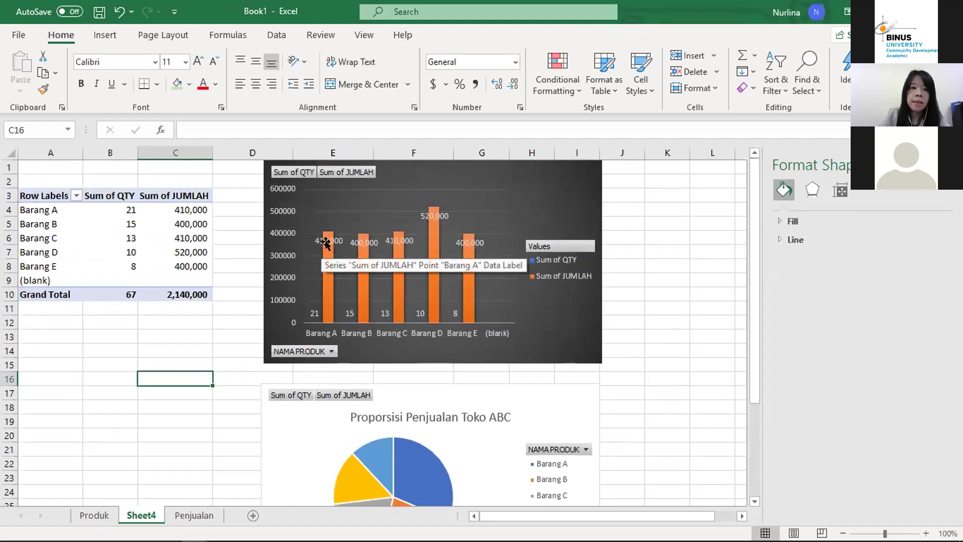
scroll(436, 406, down, 3)
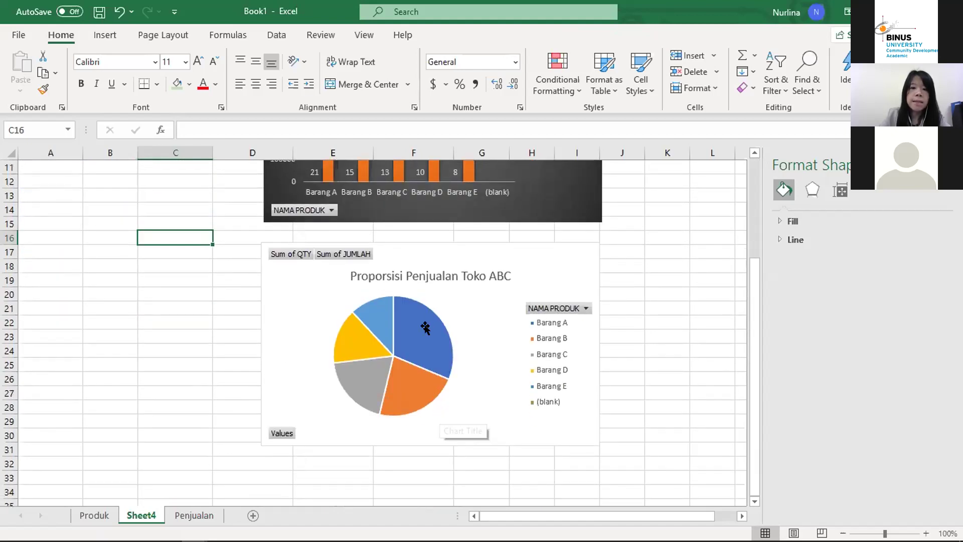
click(420, 345)
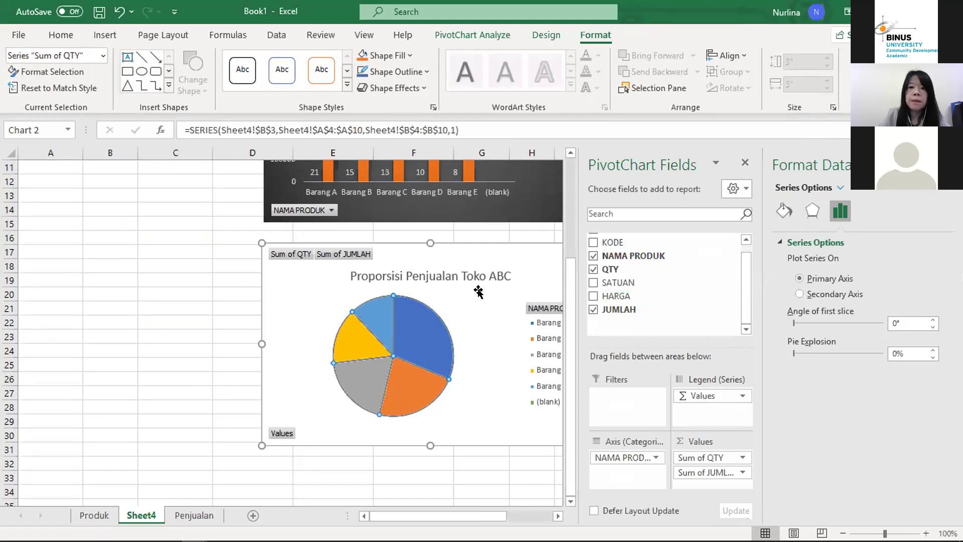
right_click(410, 340)
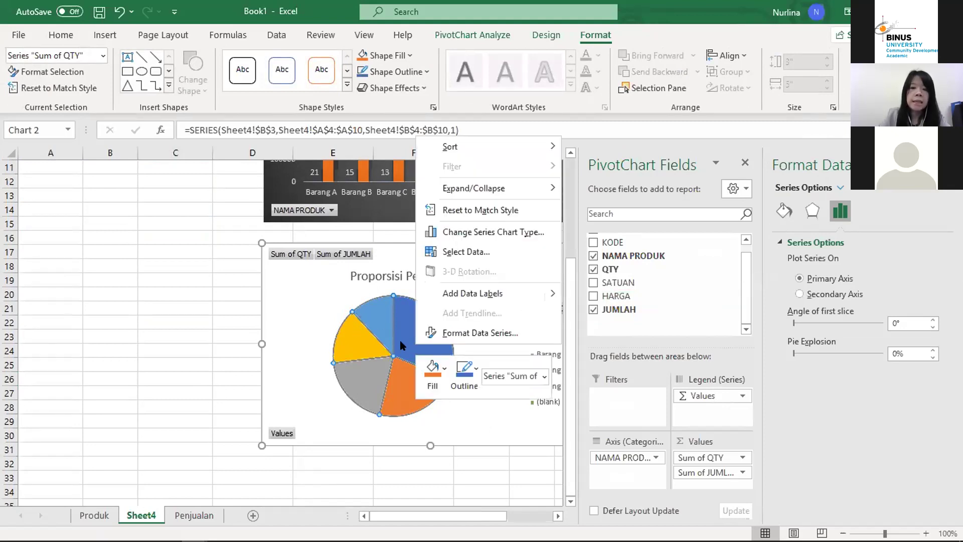
click(420, 333)
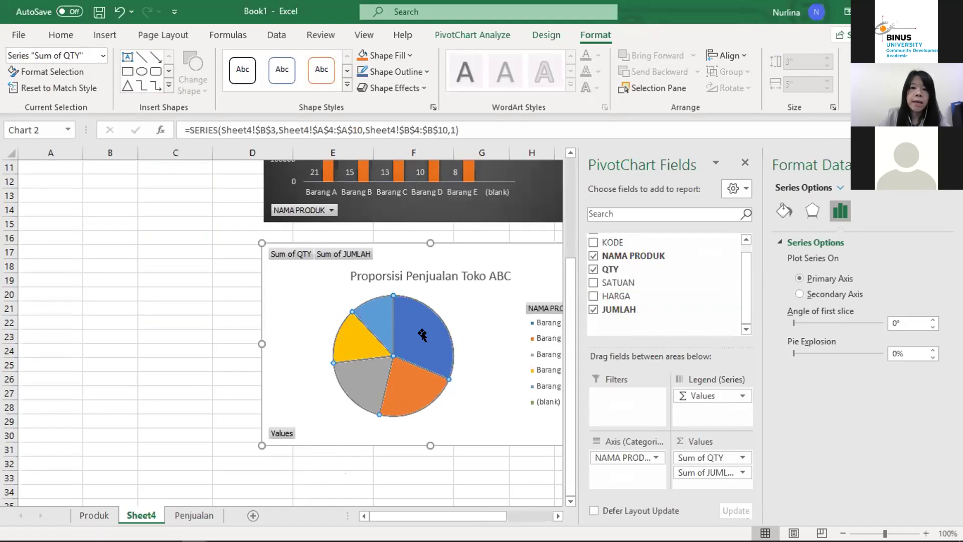
right_click(421, 336)
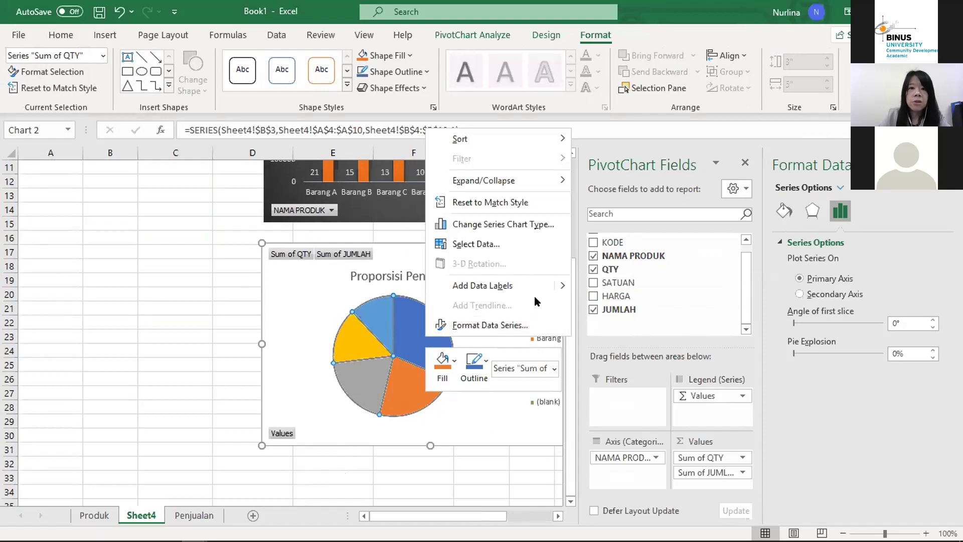
click(499, 287)
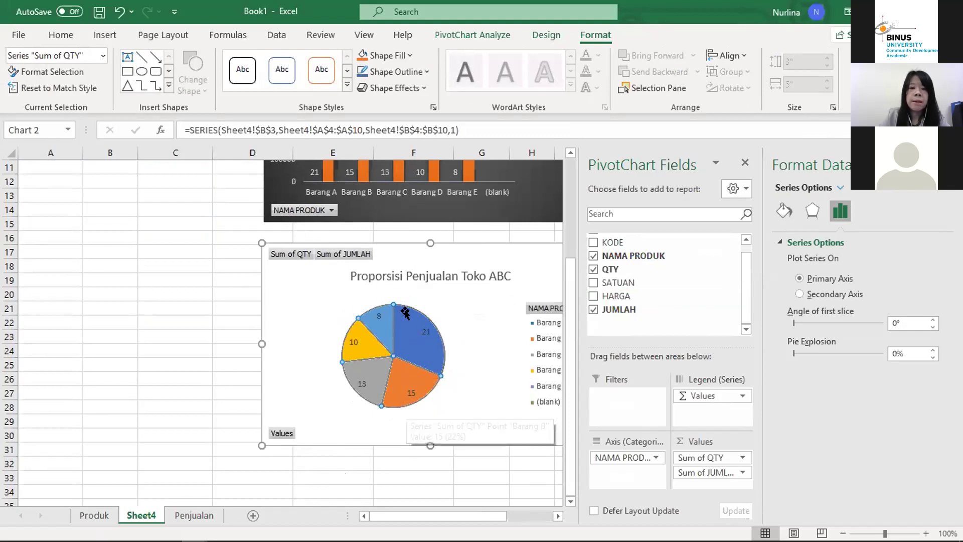
click(410, 469)
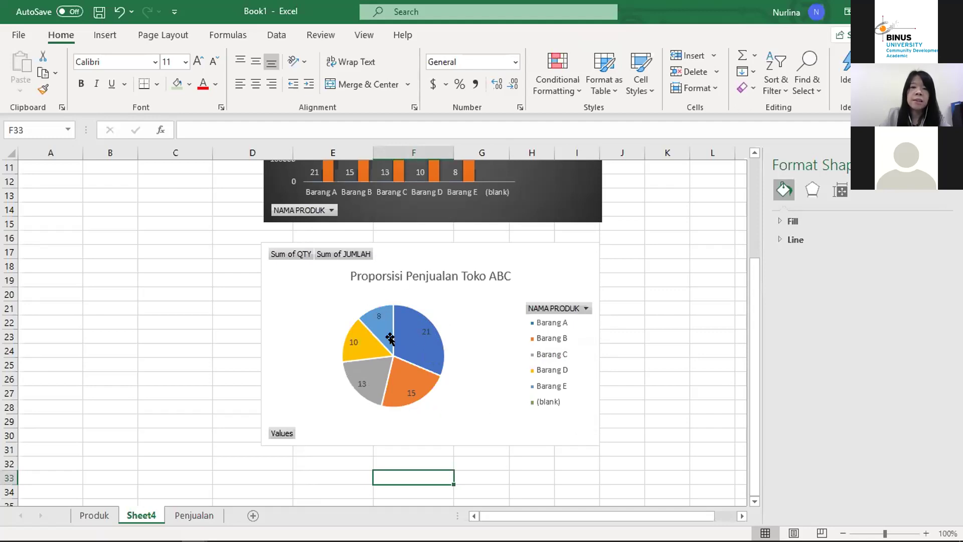
Step: Apply Chart Style 11 so the pie has a bold title and value-with-percentage labels like 21, 31%
click(315, 301)
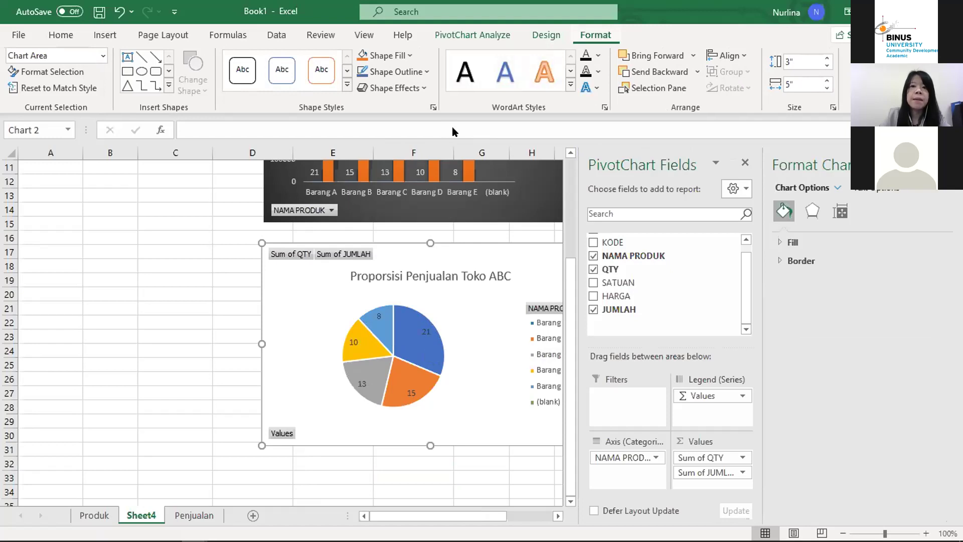
click(133, 303)
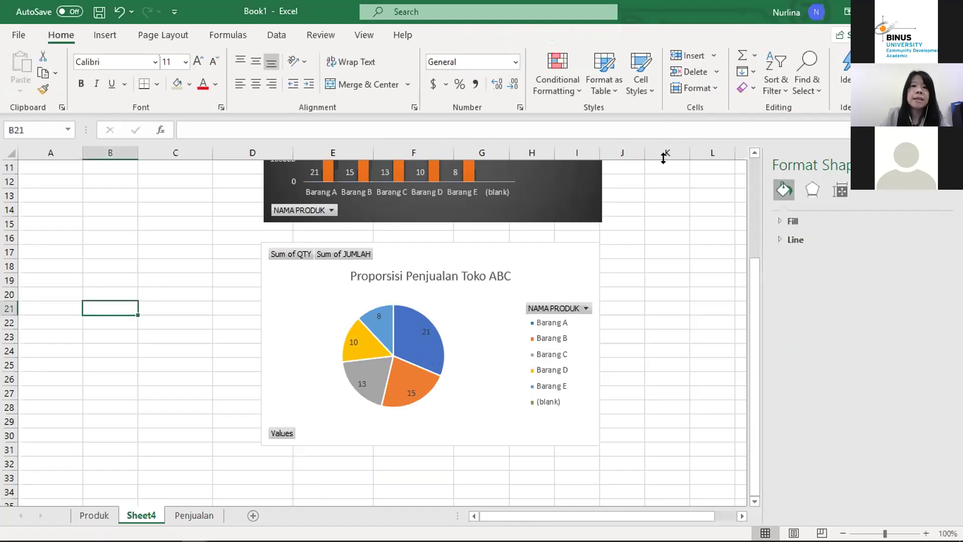
click(527, 256)
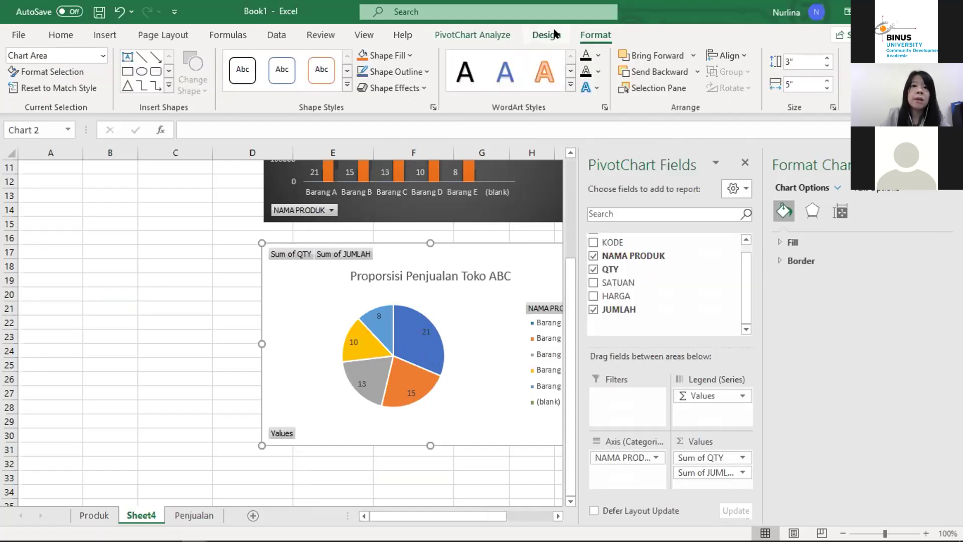
click(546, 35)
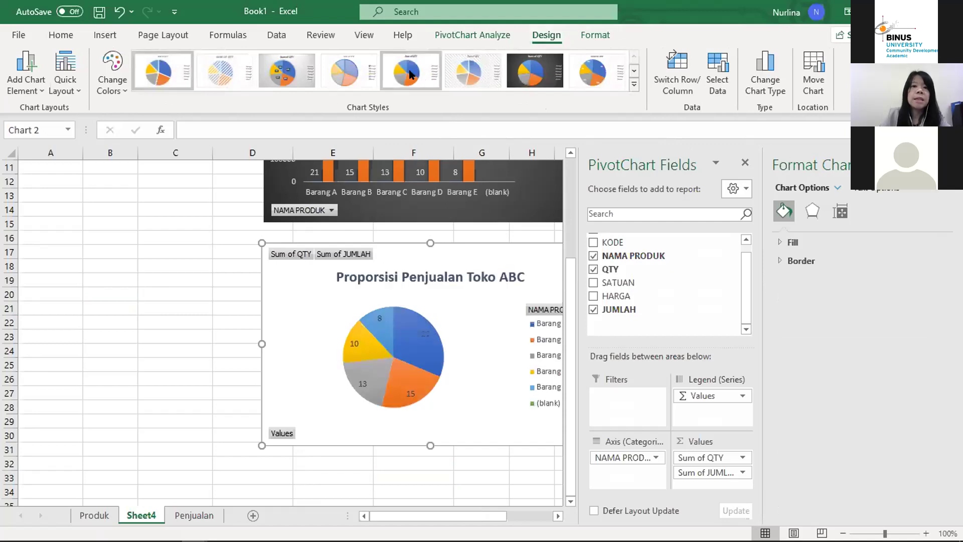
click(633, 90)
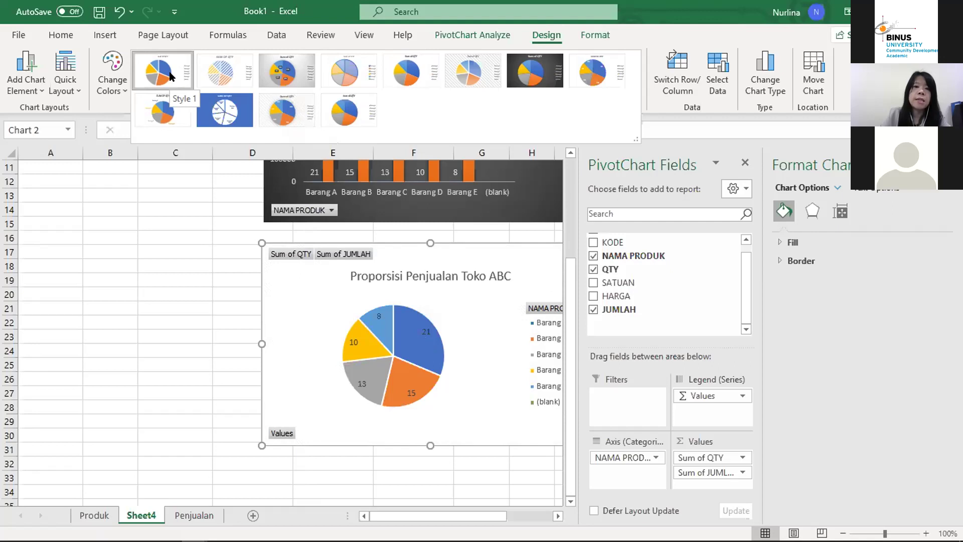
click(283, 118)
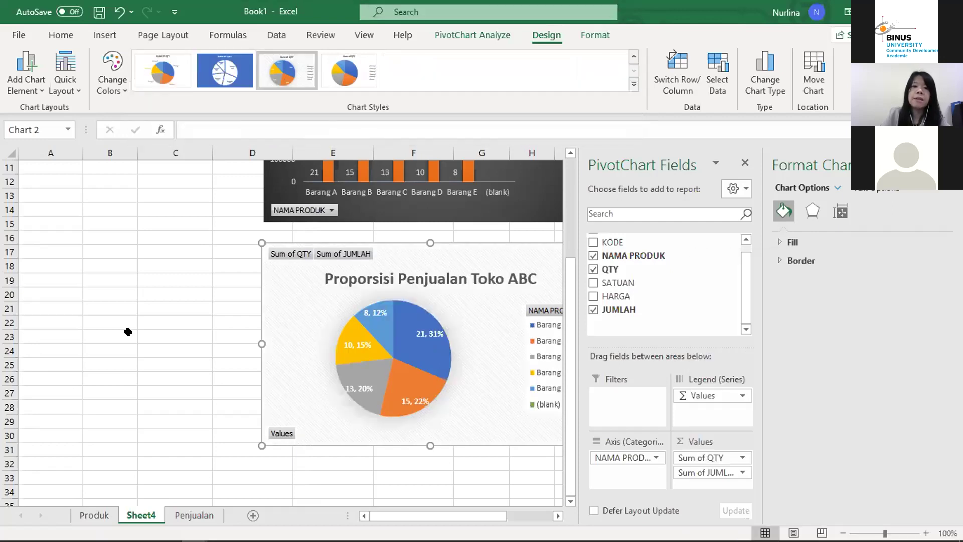
click(129, 333)
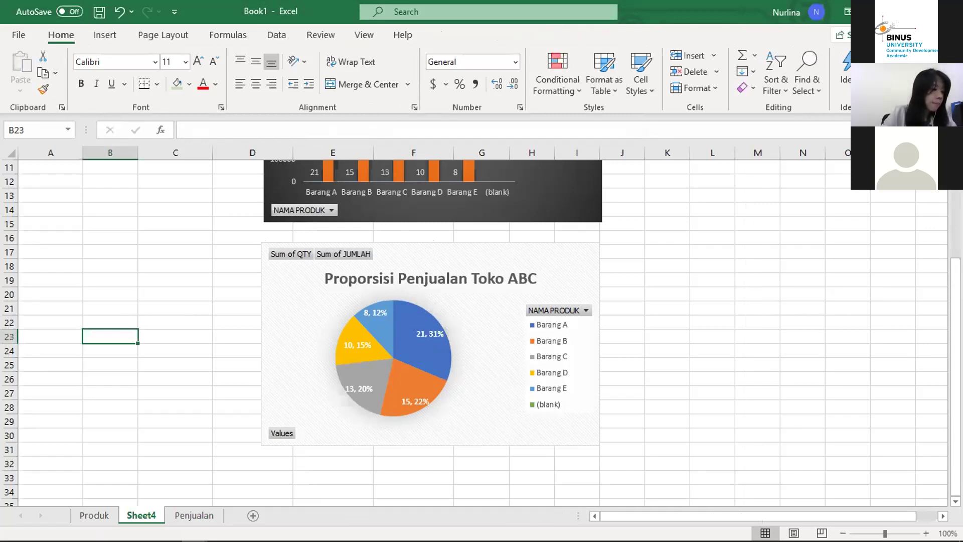
scroll(696, 217, up, 4)
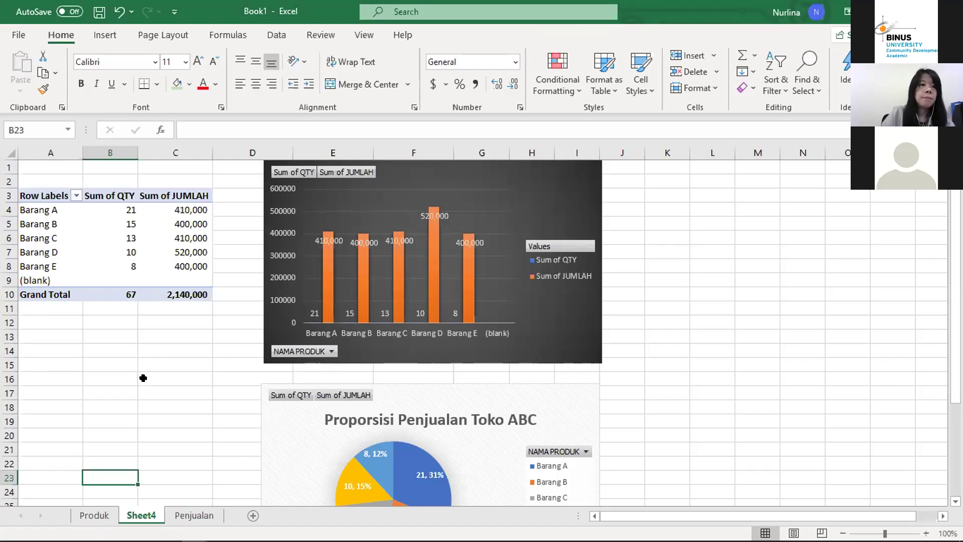
scroll(143, 378, down, 2)
scroll(143, 378, up, 2)
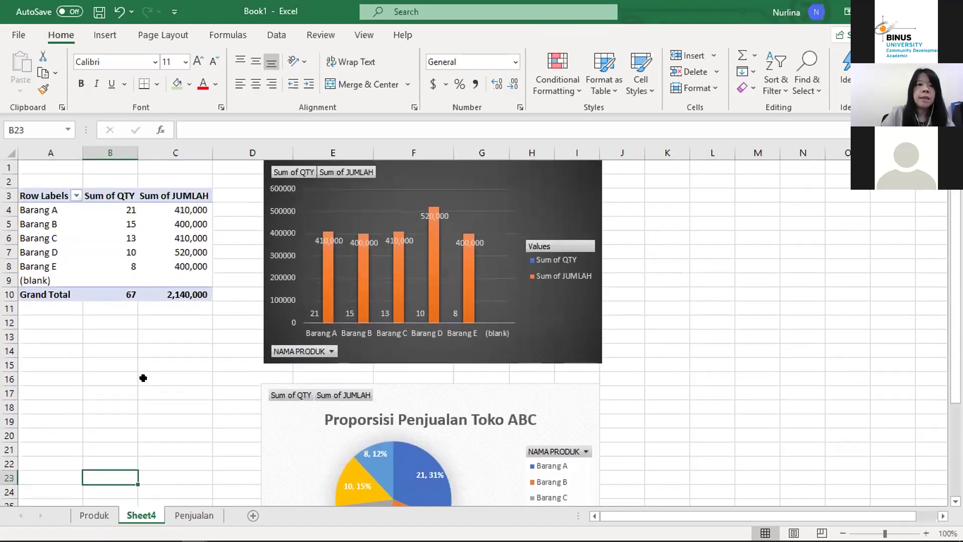
Step: On the Penjualan sheet, insert a blank column before JUMLAH
click(194, 516)
click(446, 314)
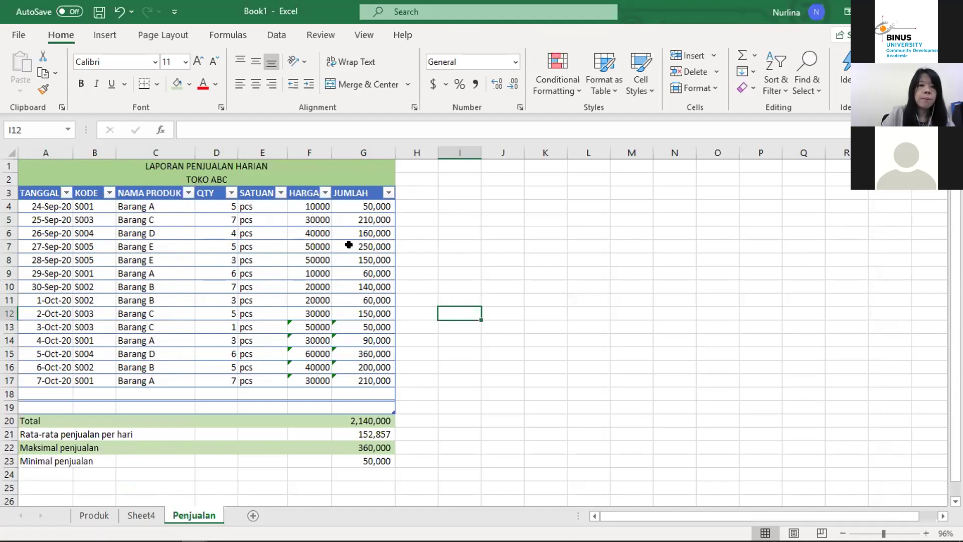
click(310, 208)
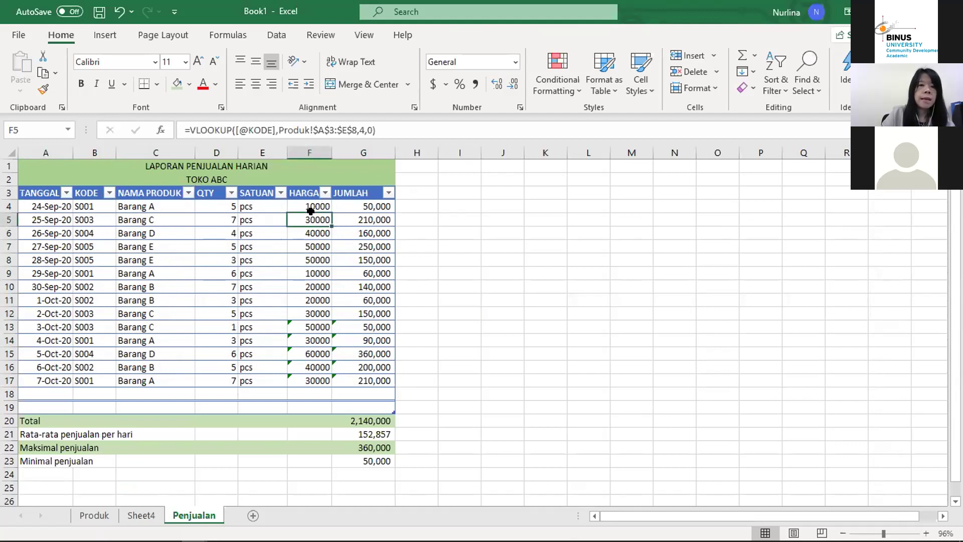
click(369, 146)
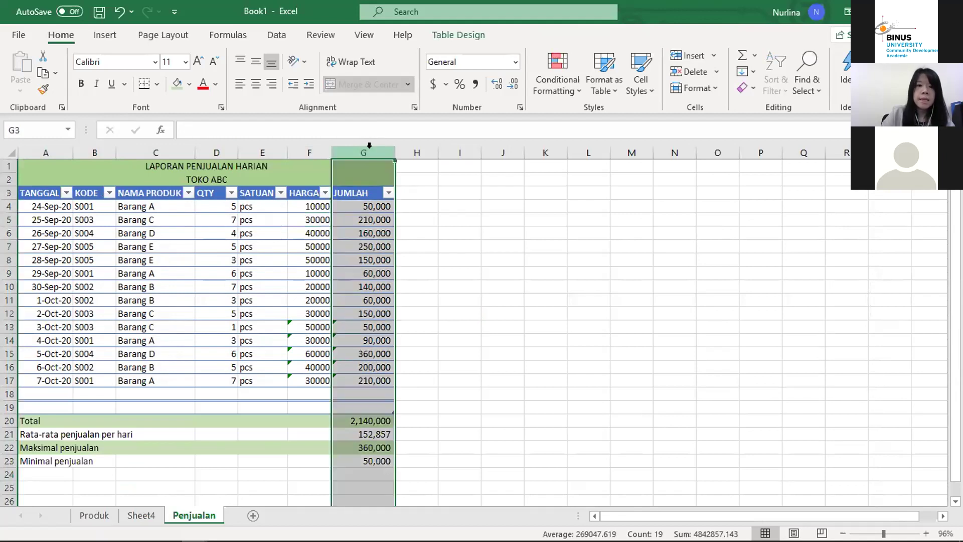
right_click(372, 152)
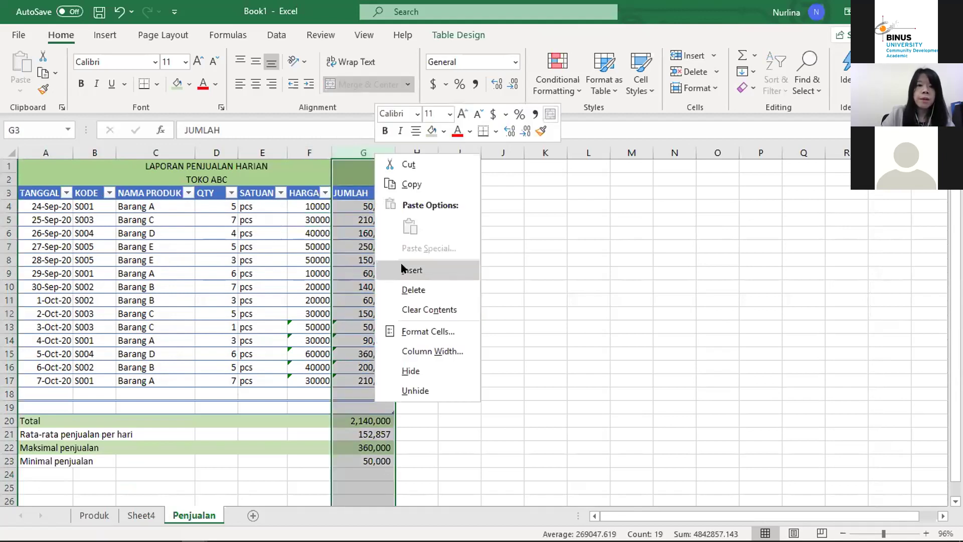
click(404, 269)
Step: Rename the headers to HARGA JUAL and JUMLAH PENJUALAN, autofitting column H
click(301, 191)
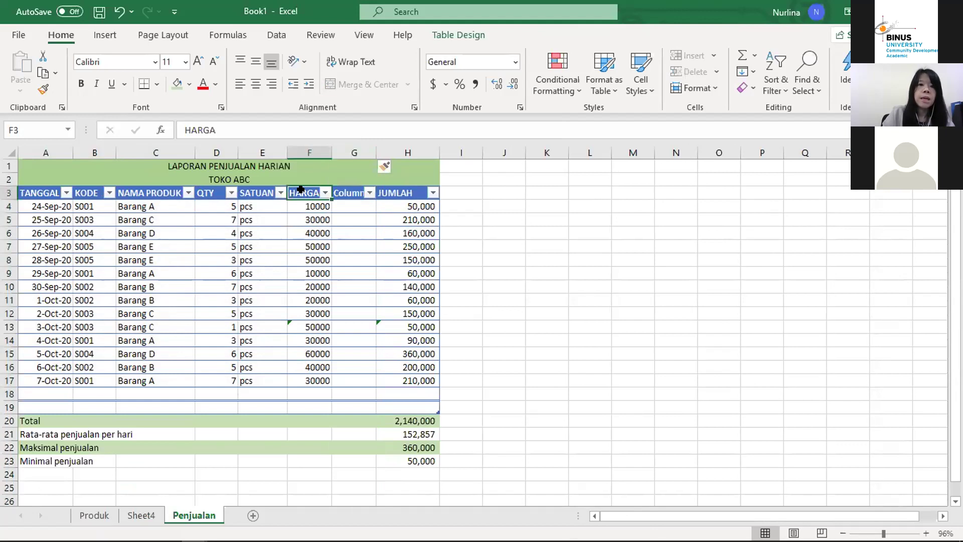
click(244, 124)
text(PENJUAL)
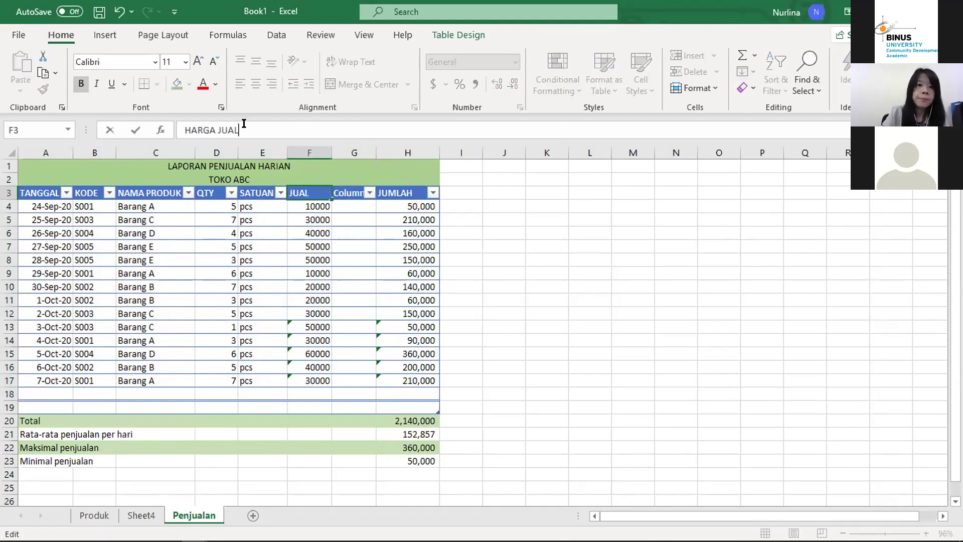
key(Return)
key(Up)
key(Right)
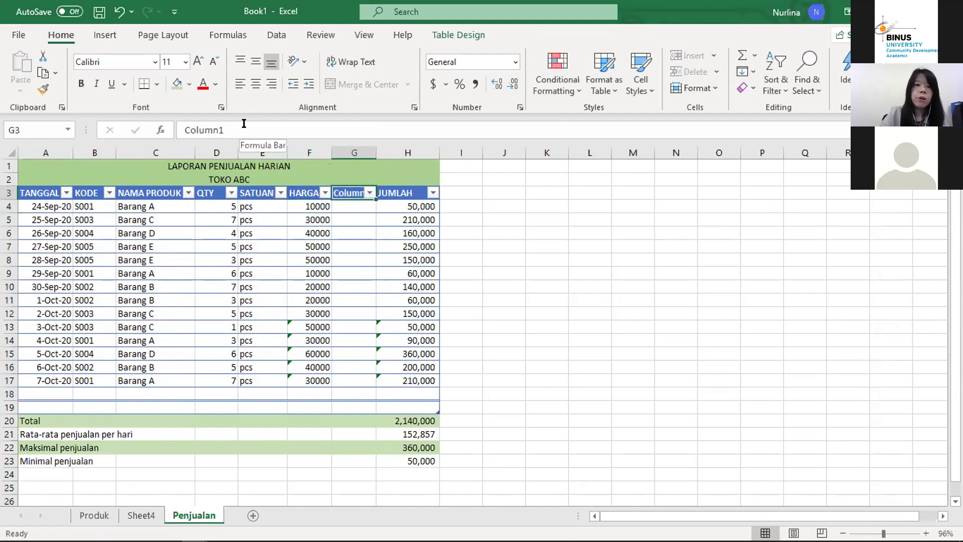
key(Right)
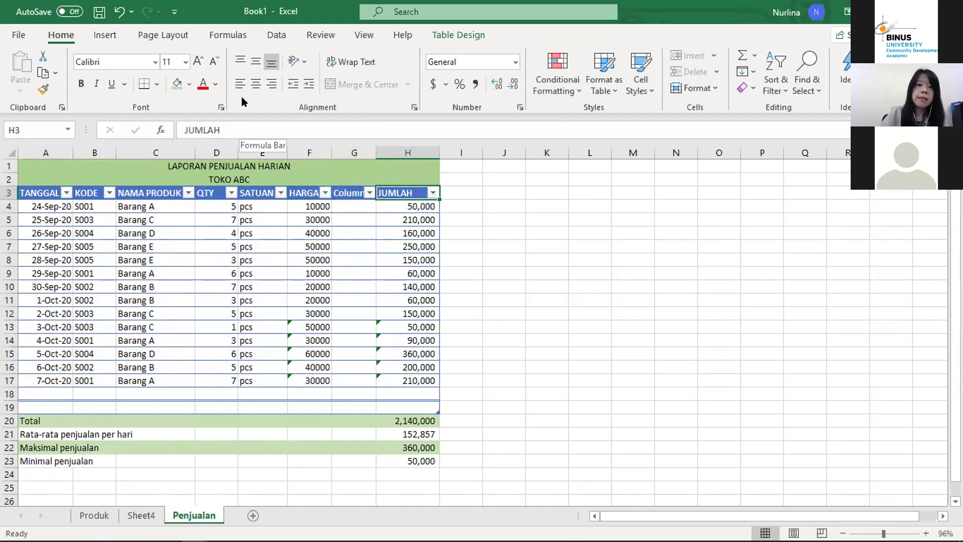
click(240, 122)
text(Pe)
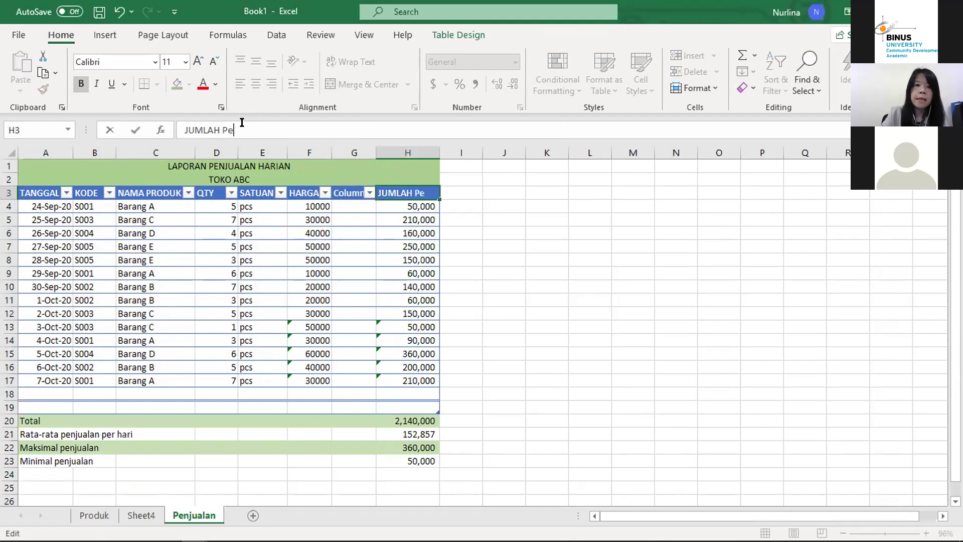
key(BackSpace)
text(ENJUALAN)
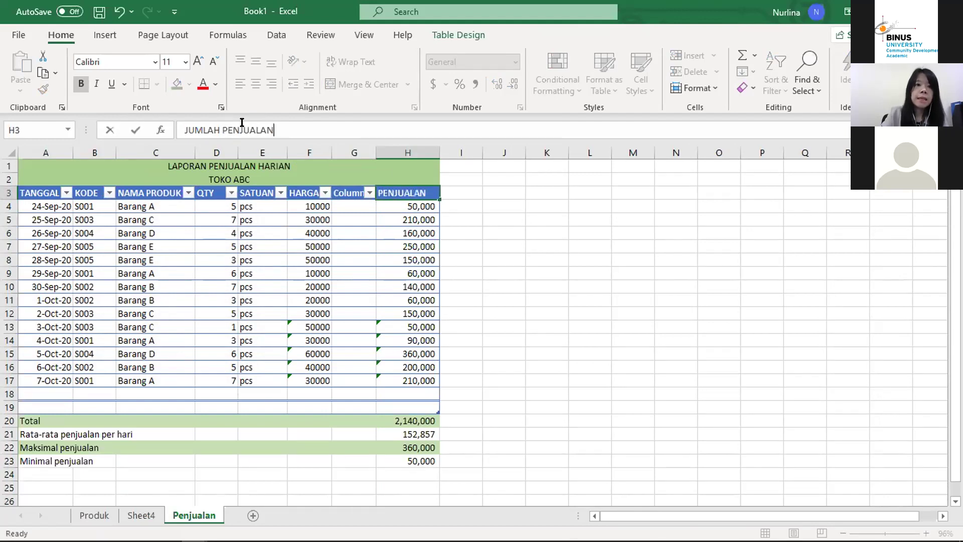
key(Return)
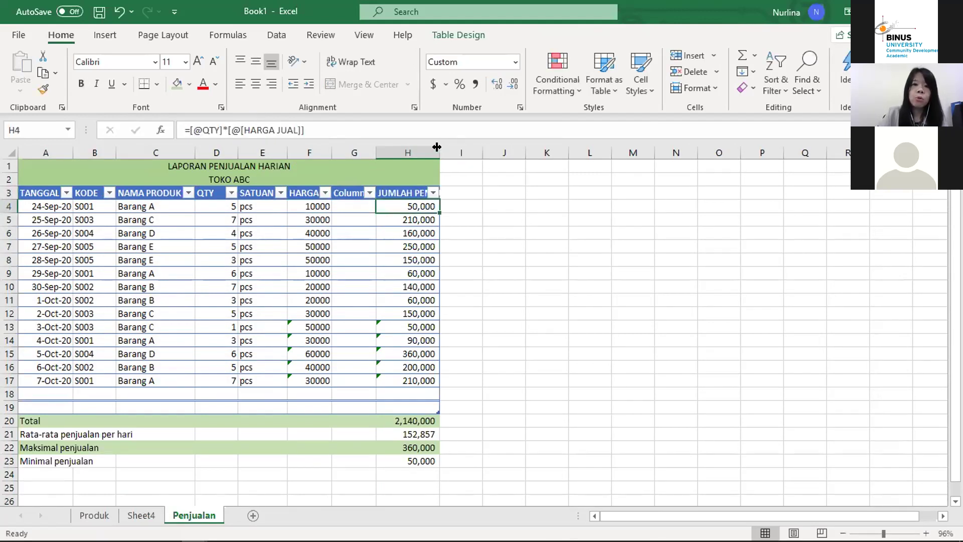
double_click(436, 146)
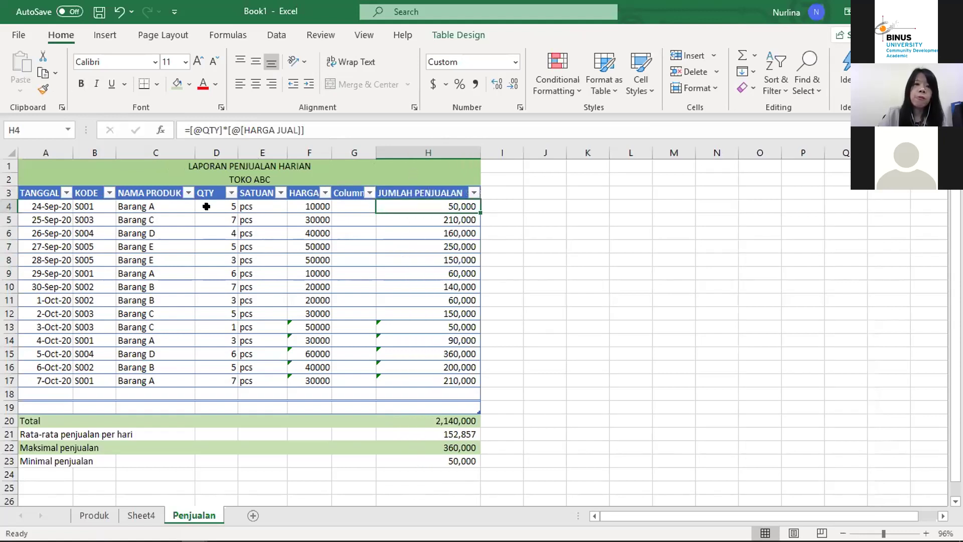
Step: Name the new column's header HARGA BELI
click(349, 190)
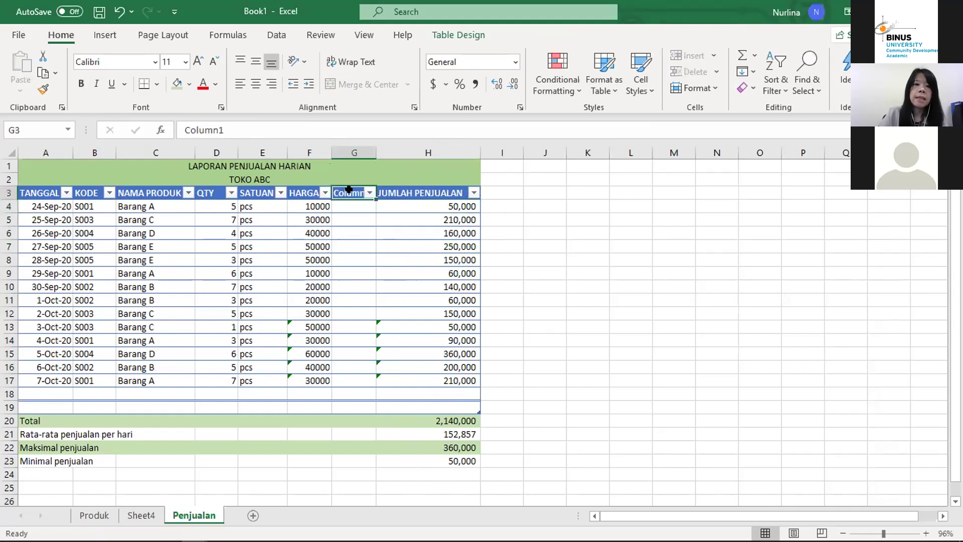
click(235, 124)
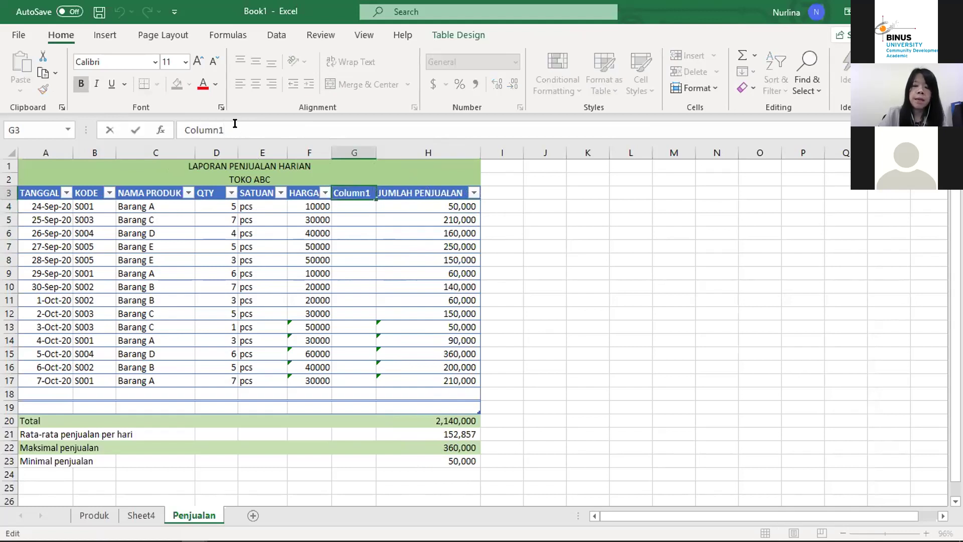
key(BackSpace)
key(BackSpace)
key(BackSpace)
key(BackSpace)
key(BackSpace)
key(BackSpace)
key(BackSpace)
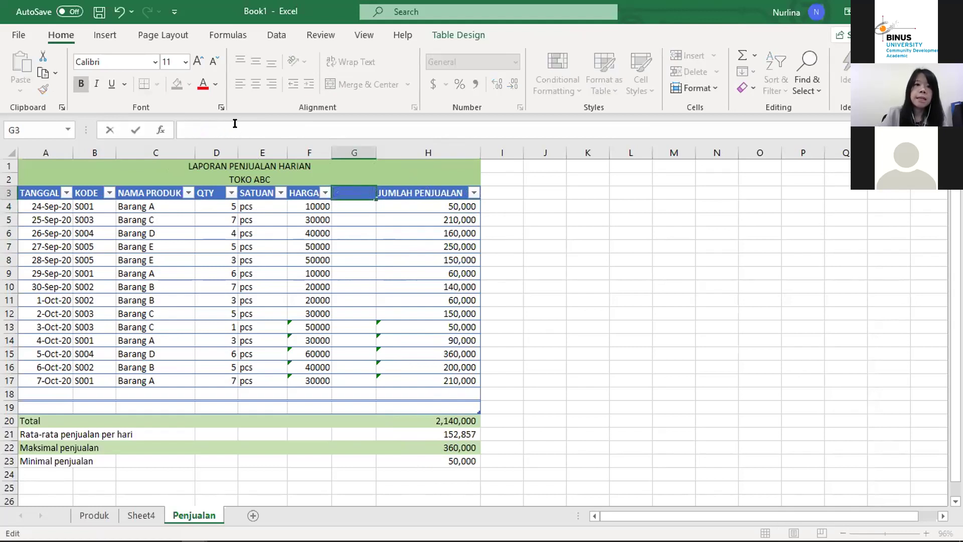
text(HARGA BELI)
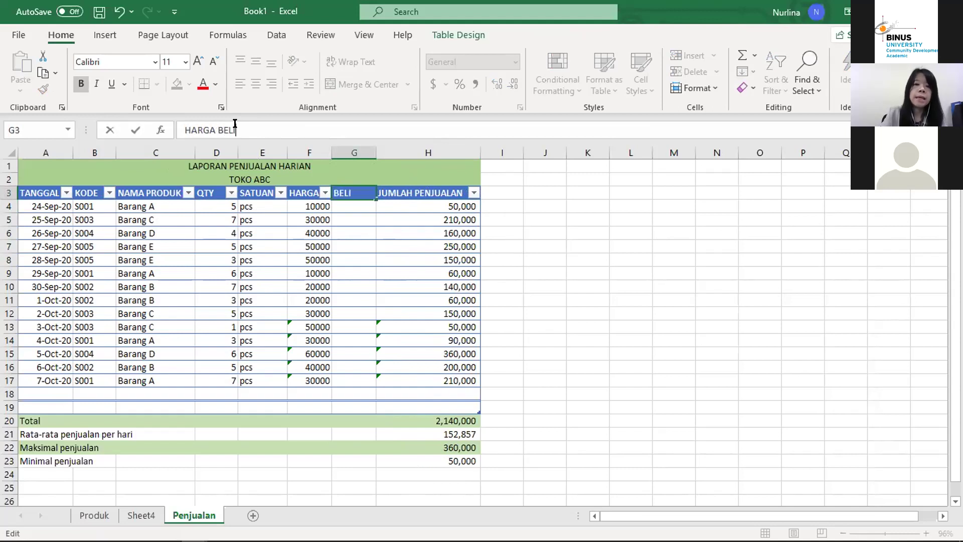
key(Return)
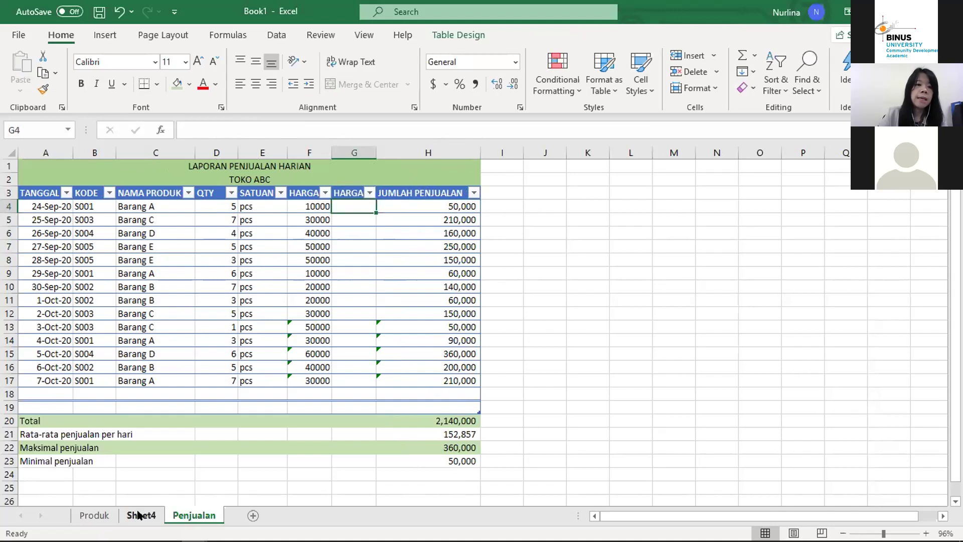
Step: Copy the F13 price lookup formula up through F4 in the HARGA JUAL column
click(452, 337)
key(Down)
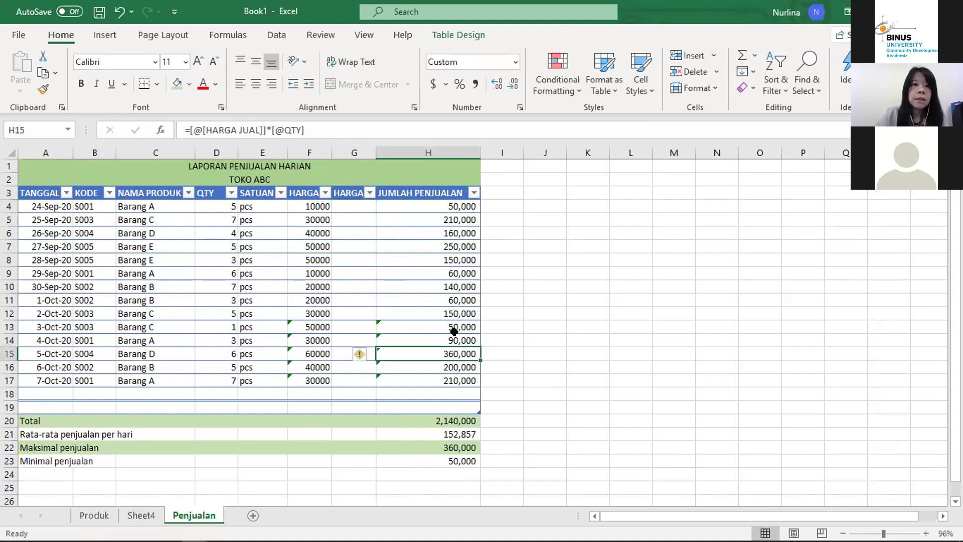
key(Left)
key(Left)
key(Up)
key(Up)
key(Up)
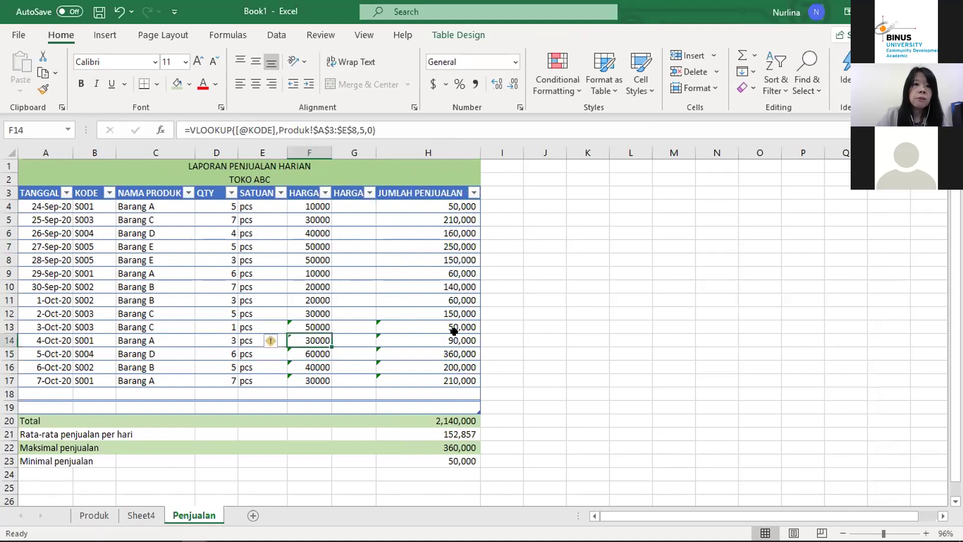
key(Down)
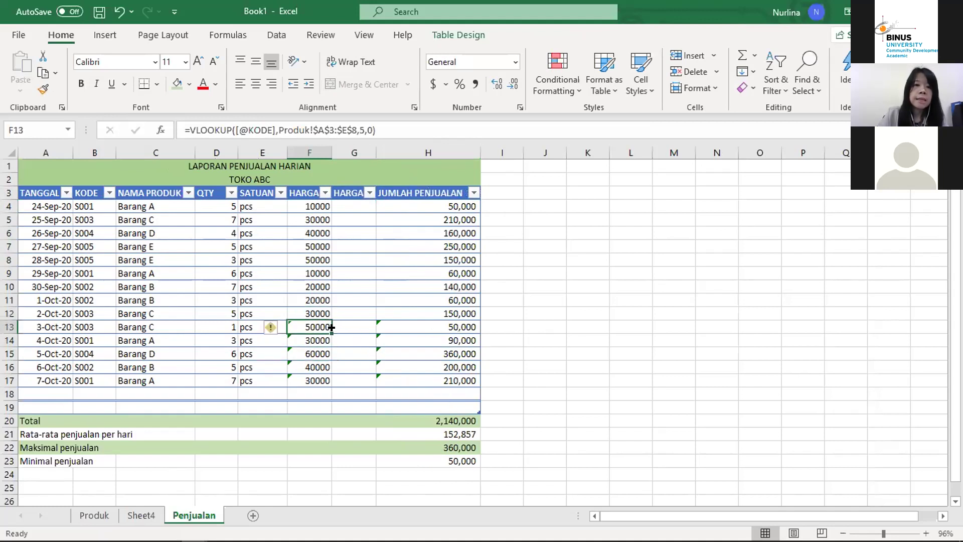
drag(325, 326, 314, 207)
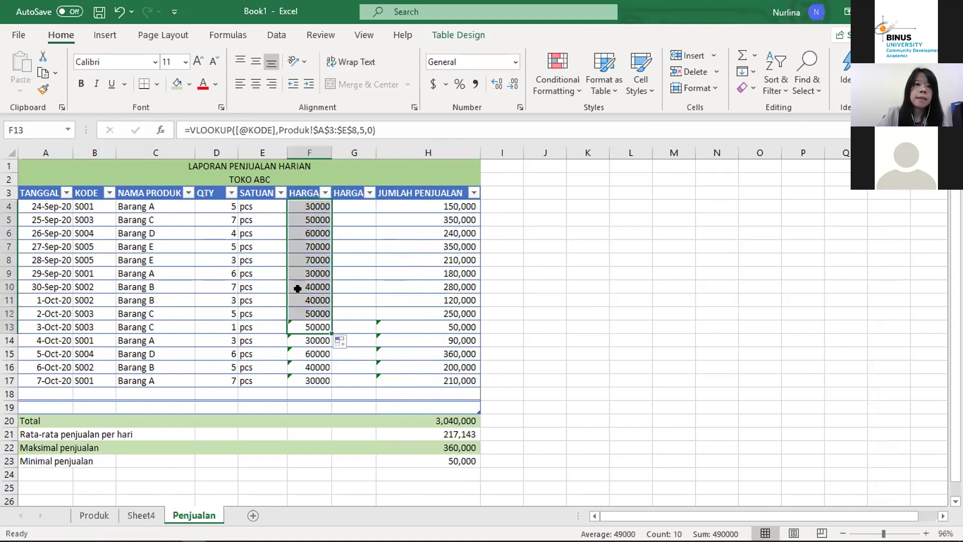
click(402, 256)
key(Up)
key(Up)
key(Up)
key(Up)
key(Down)
key(Down)
key(Up)
key(Up)
key(Left)
key(Up)
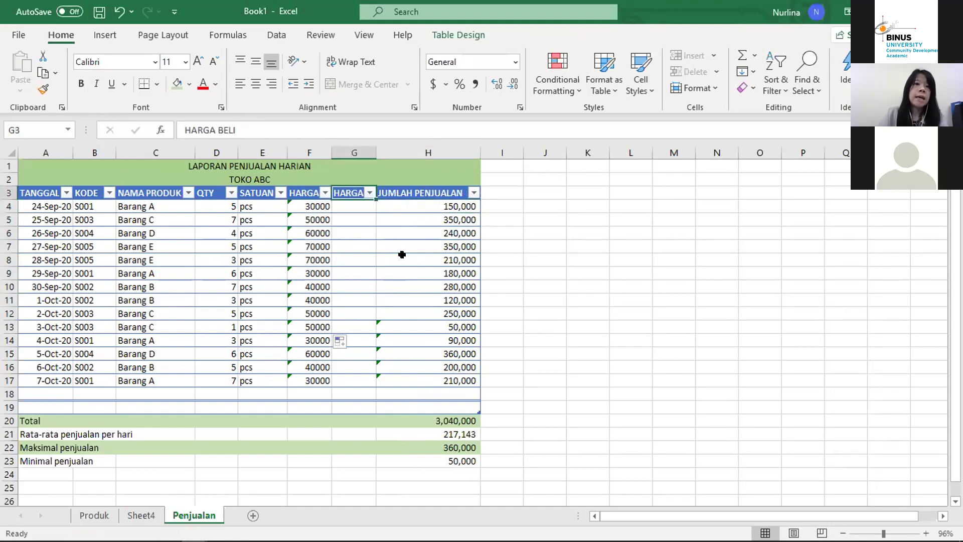
key(Down)
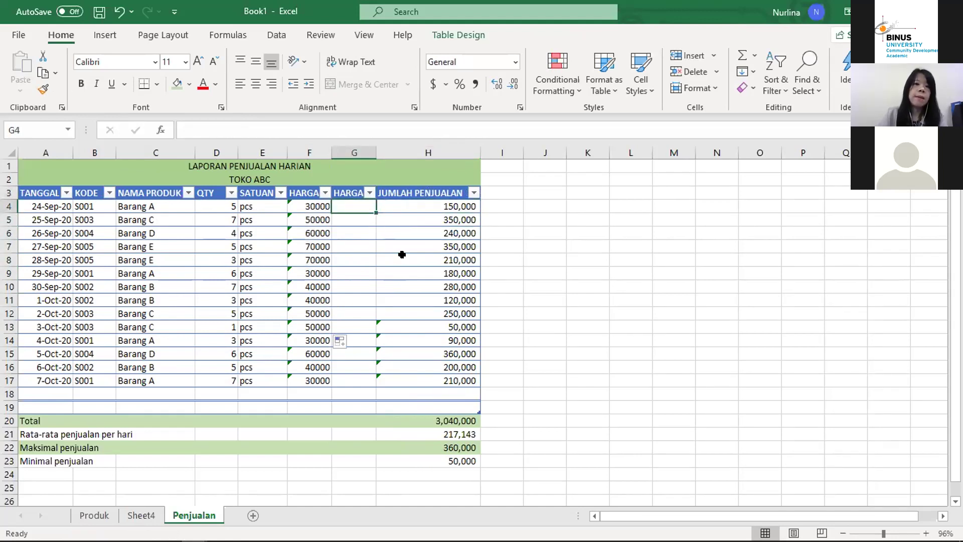
key(Left)
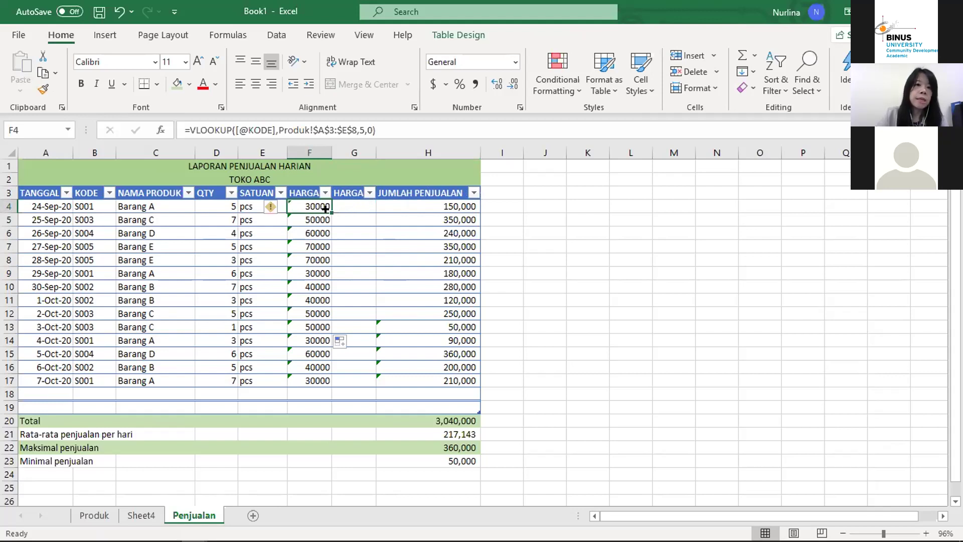
drag(326, 208, 365, 204)
click(357, 203)
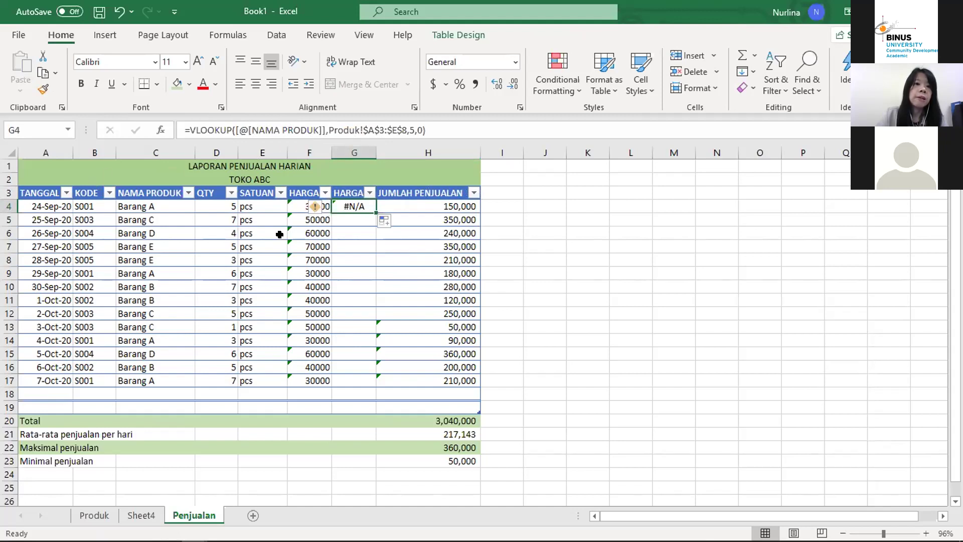
key(Left)
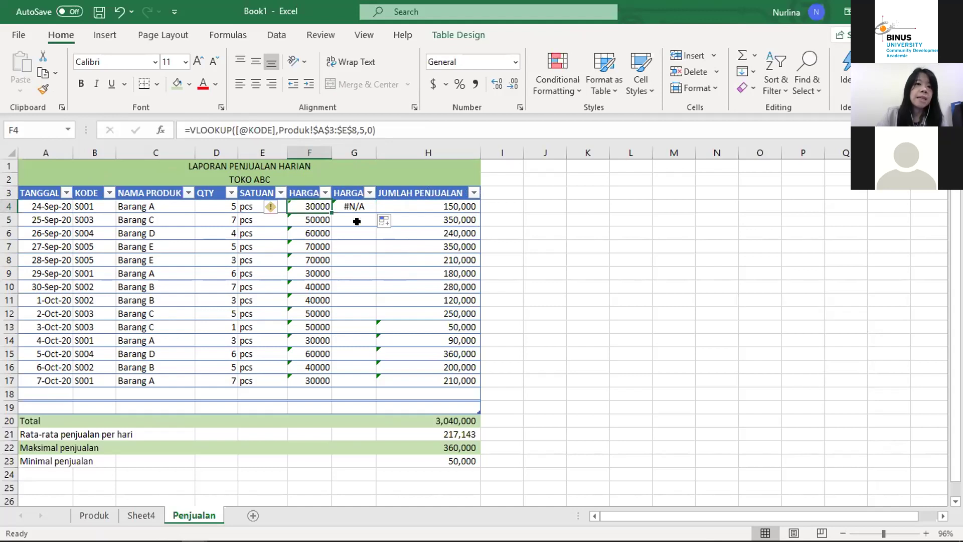
click(355, 206)
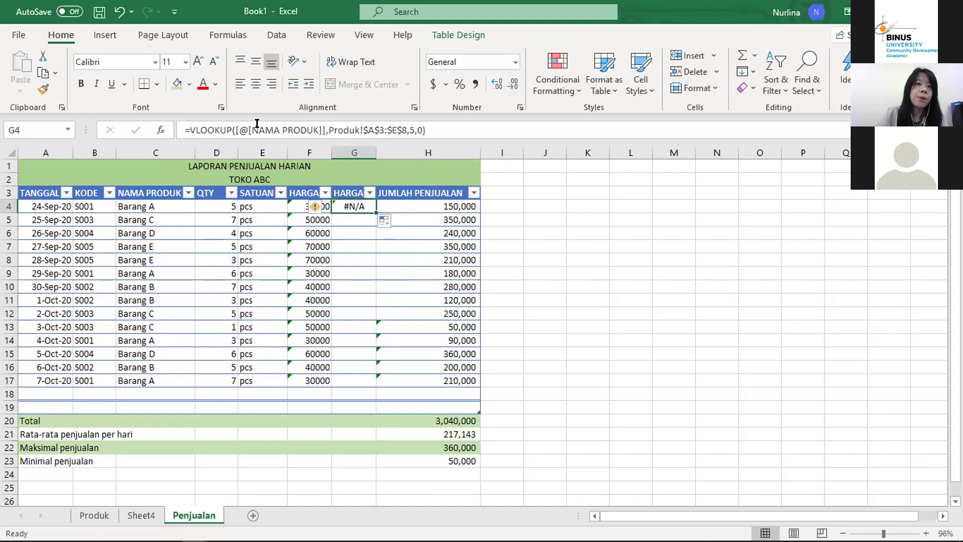
click(317, 206)
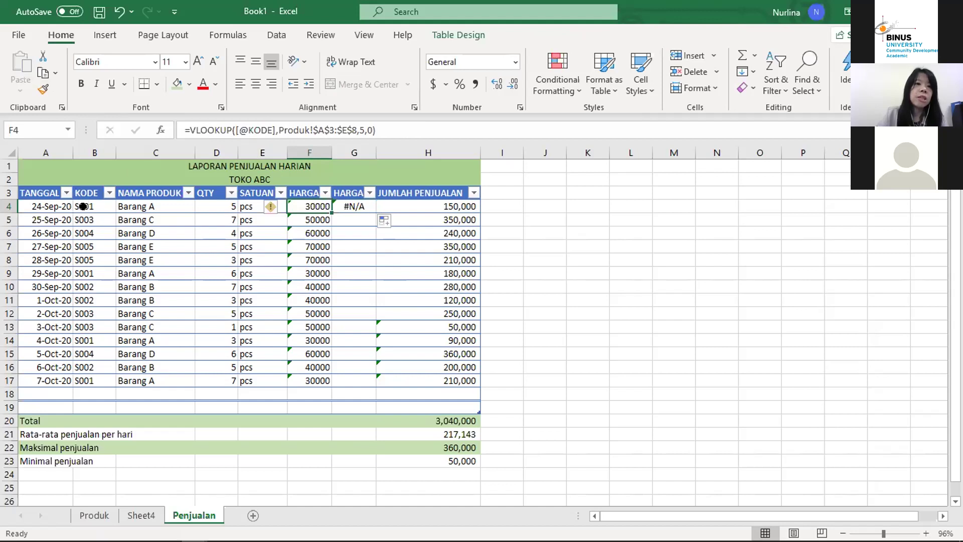
click(355, 208)
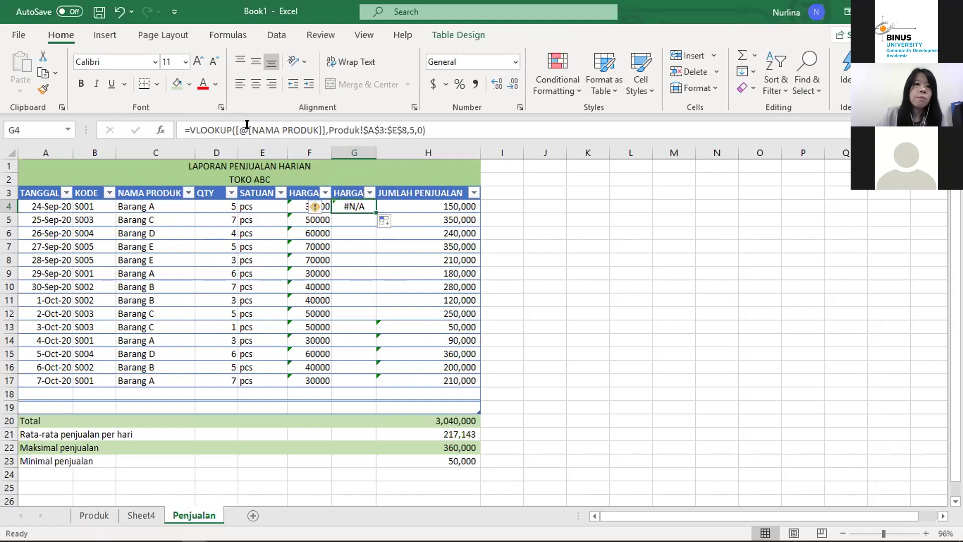
drag(247, 124, 316, 122)
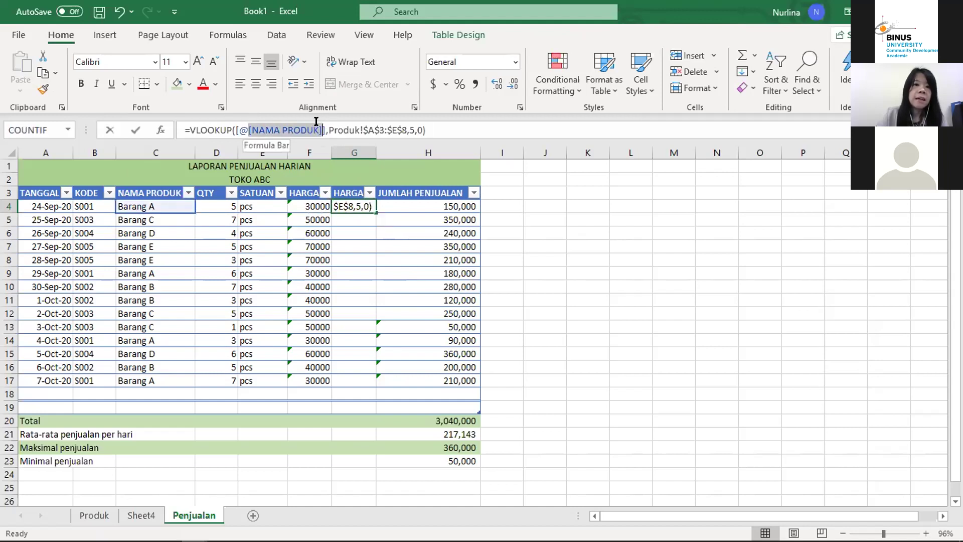
text(ko)
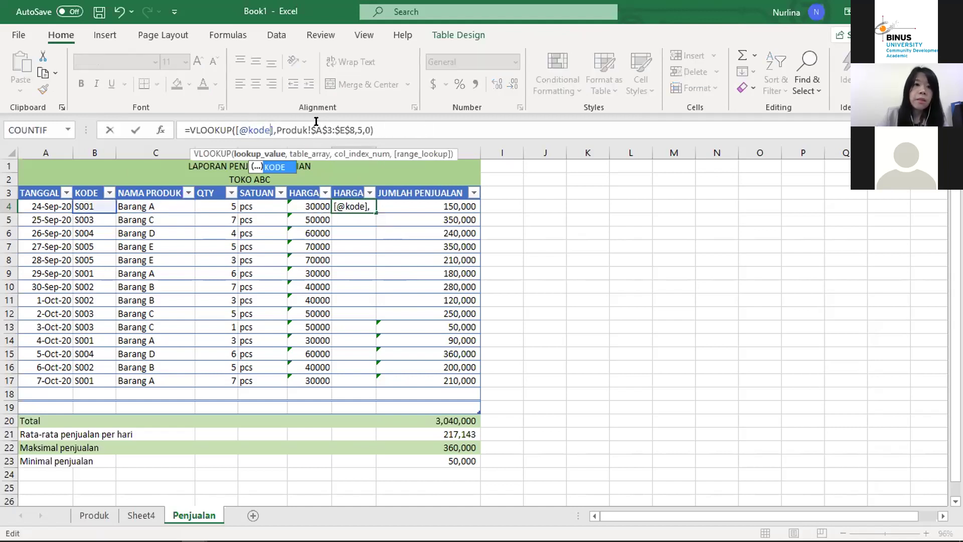
text(de)
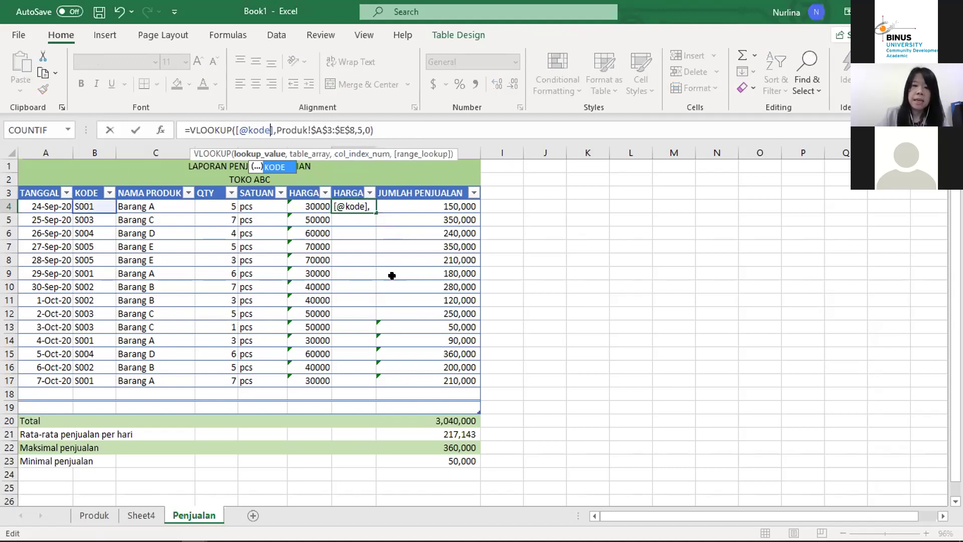
key(Return)
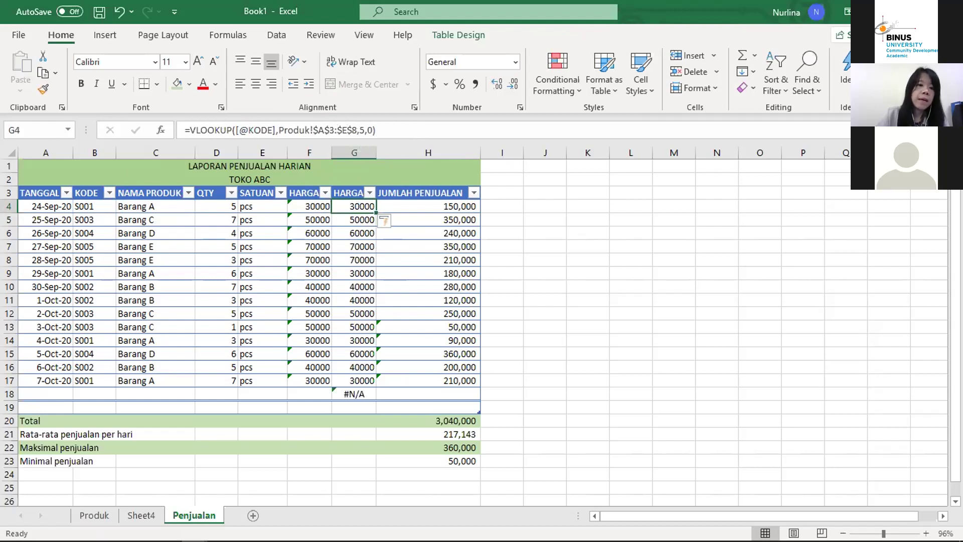
Step: Review the HARGA BELI and HARGA JUAL columns on the Produk sheet
click(95, 514)
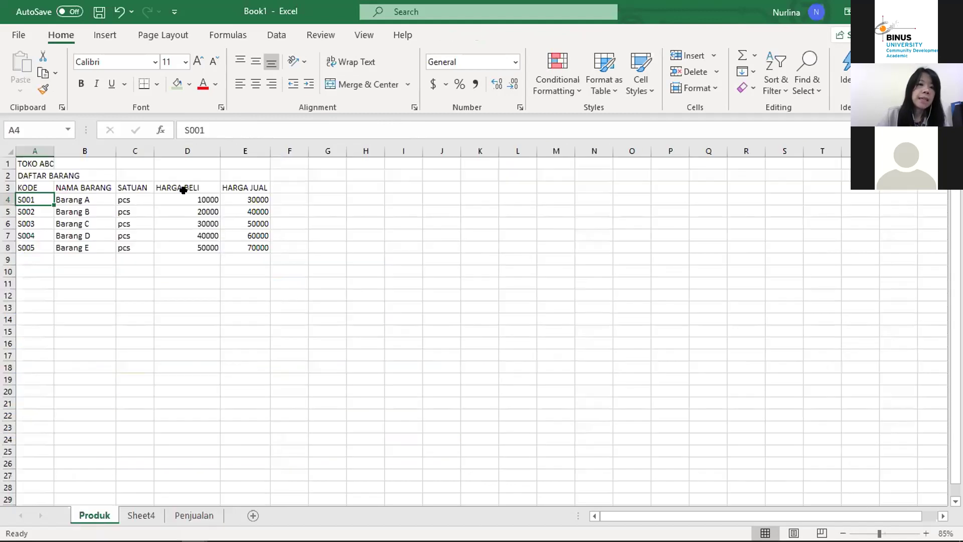
key(Right)
key(Right)
key(Right)
key(Down)
key(Down)
key(Up)
key(Up)
key(Up)
key(Down)
key(Down)
key(Down)
key(Down)
key(Up)
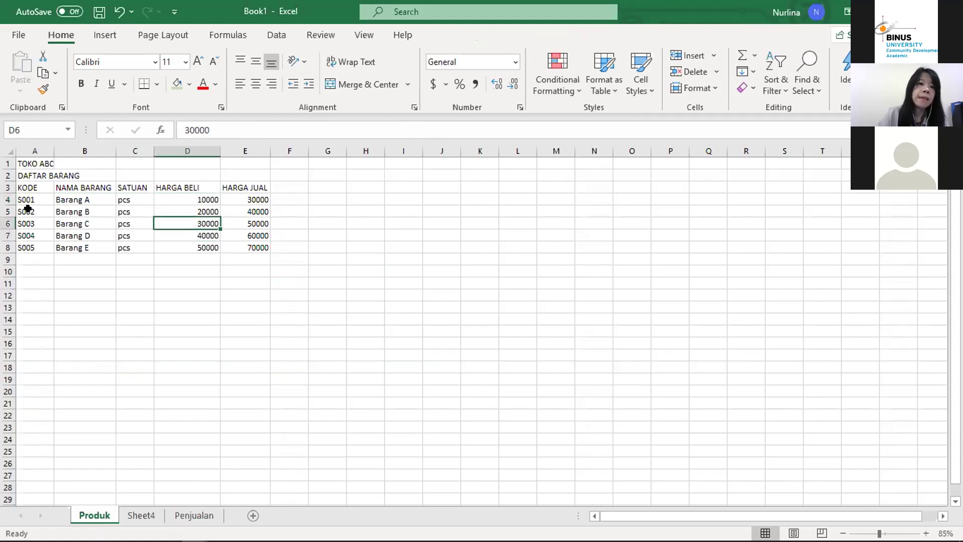
key(Up)
key(Right)
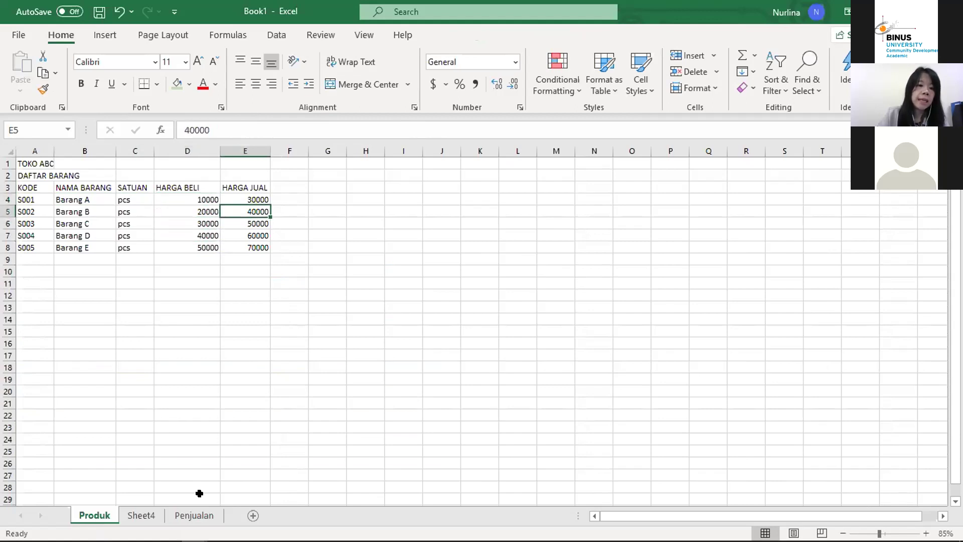
Step: Change G4's VLOOKUP column index from 5 to 4 and clear the #N/A in G18
click(201, 515)
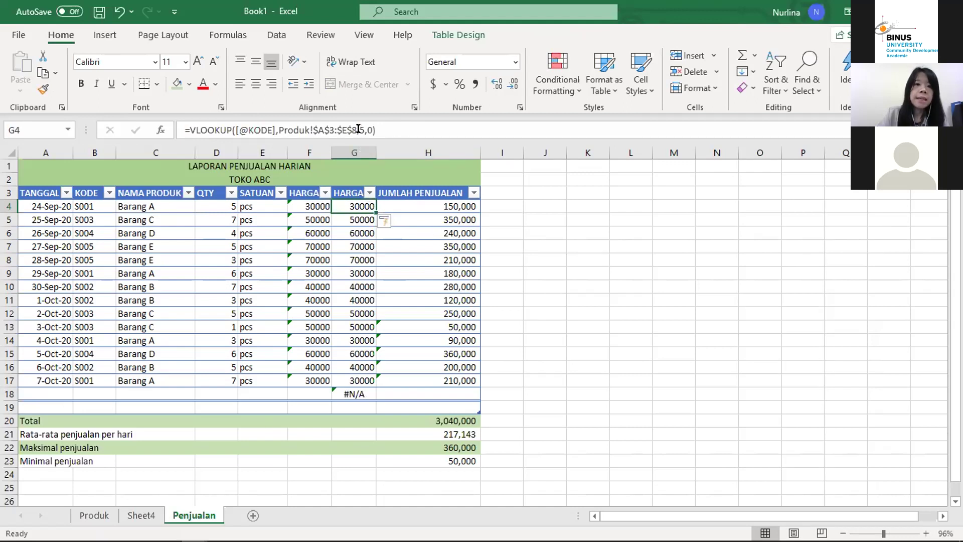
click(358, 130)
key(BackSpace)
text(4)
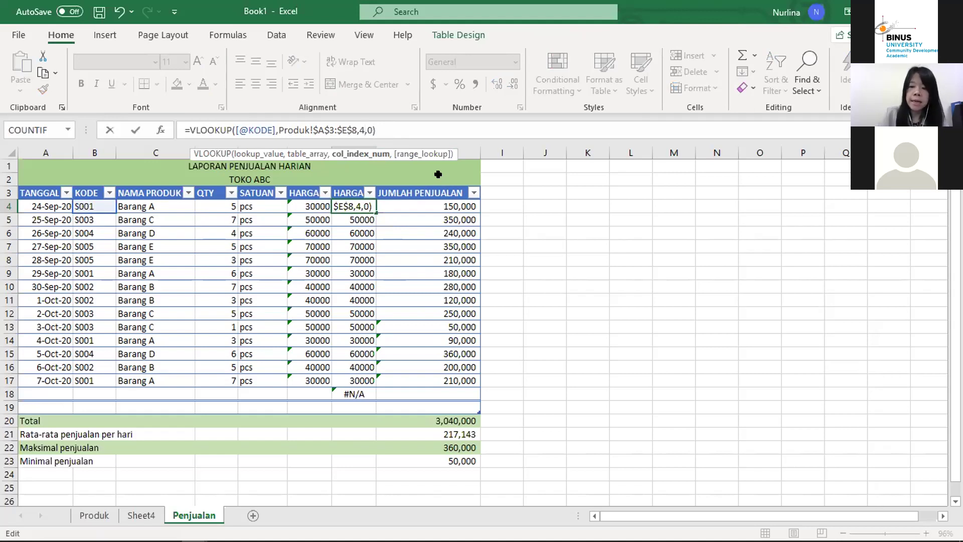
key(Return)
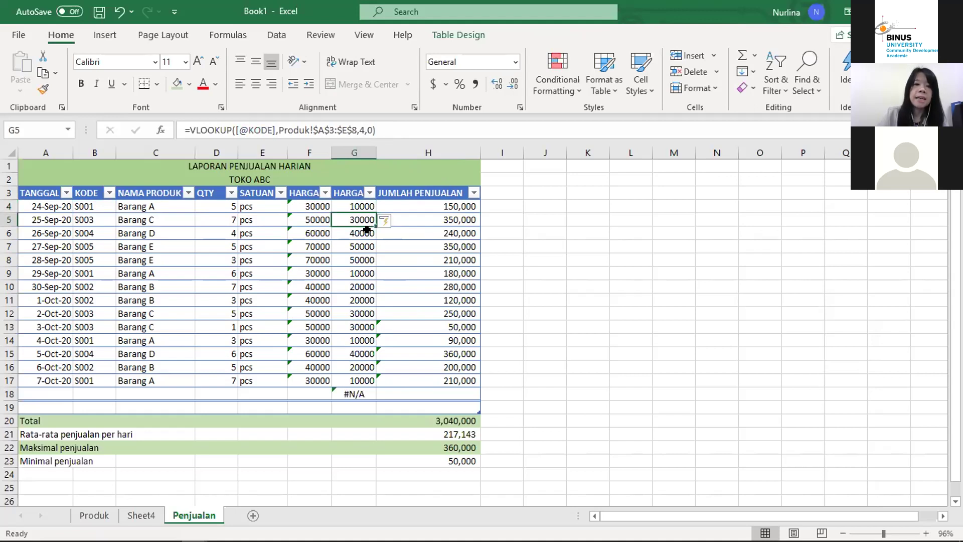
click(360, 392)
key(Delete)
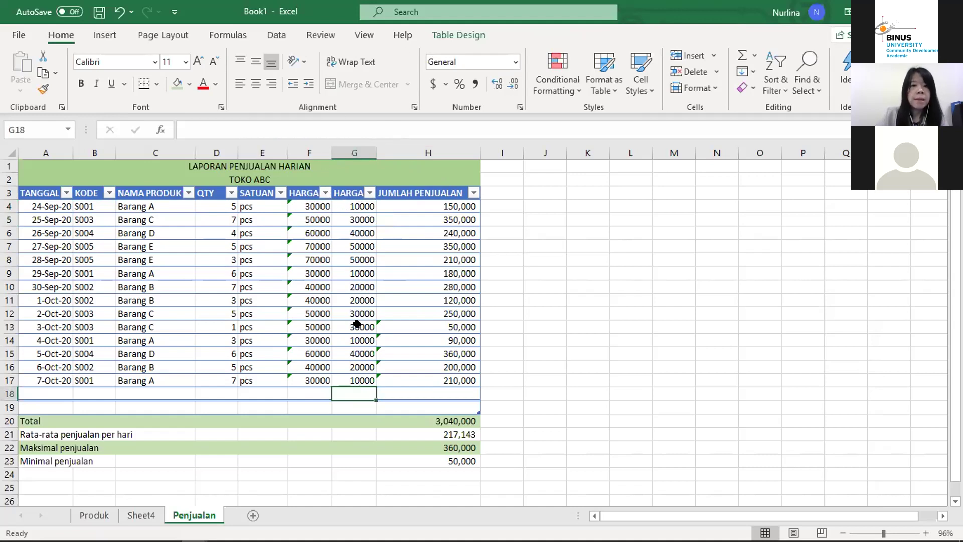
Step: Enter the header HARGA POKOK PENJUALAN in I3 to extend the table
click(415, 196)
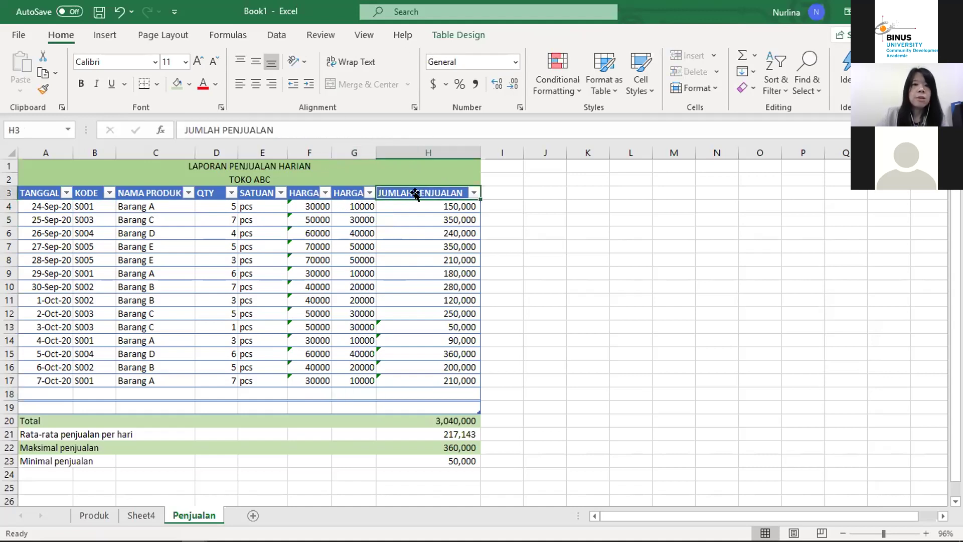
click(503, 189)
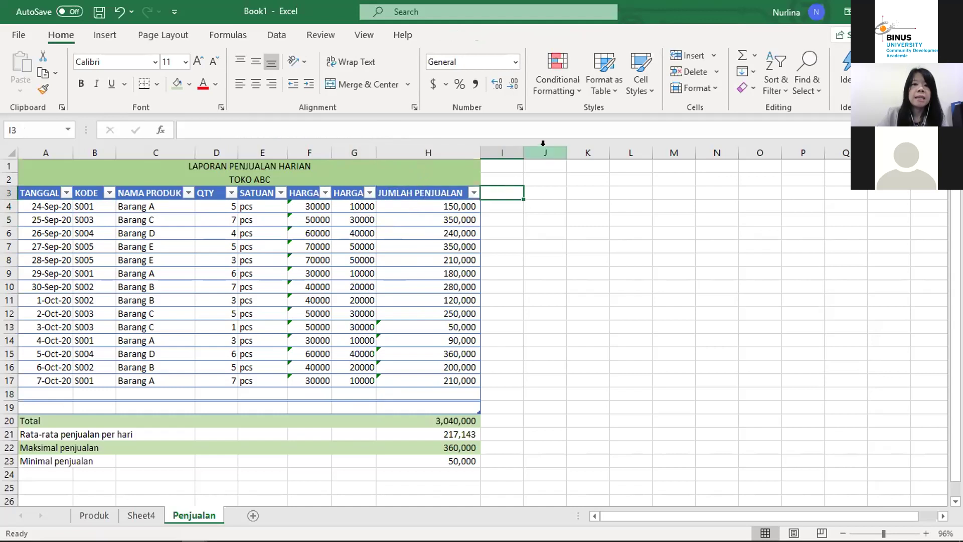
right_click(518, 145)
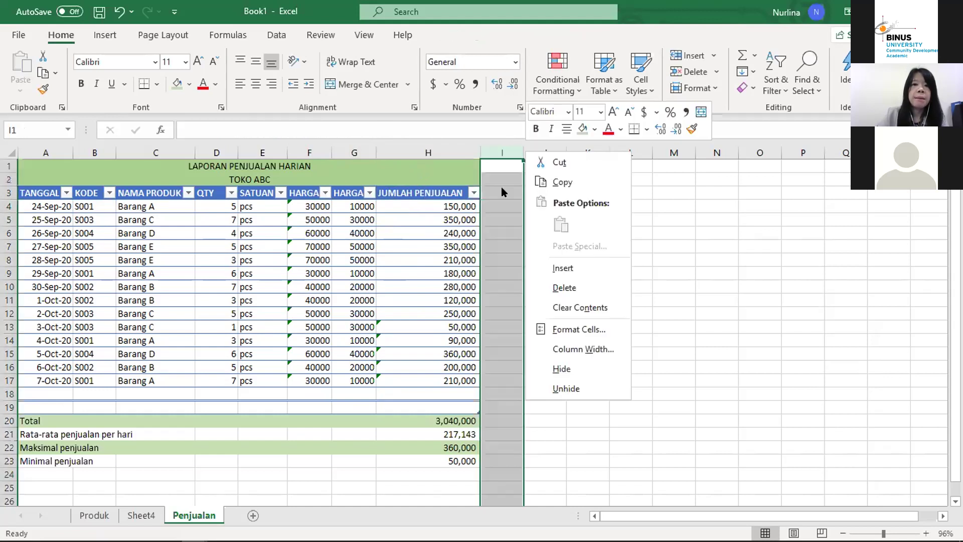
click(501, 188)
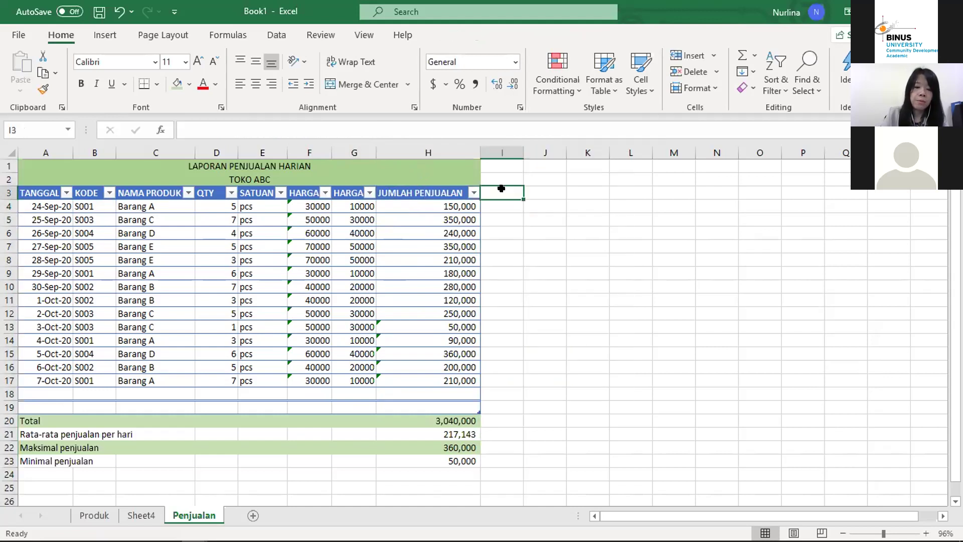
text(J)
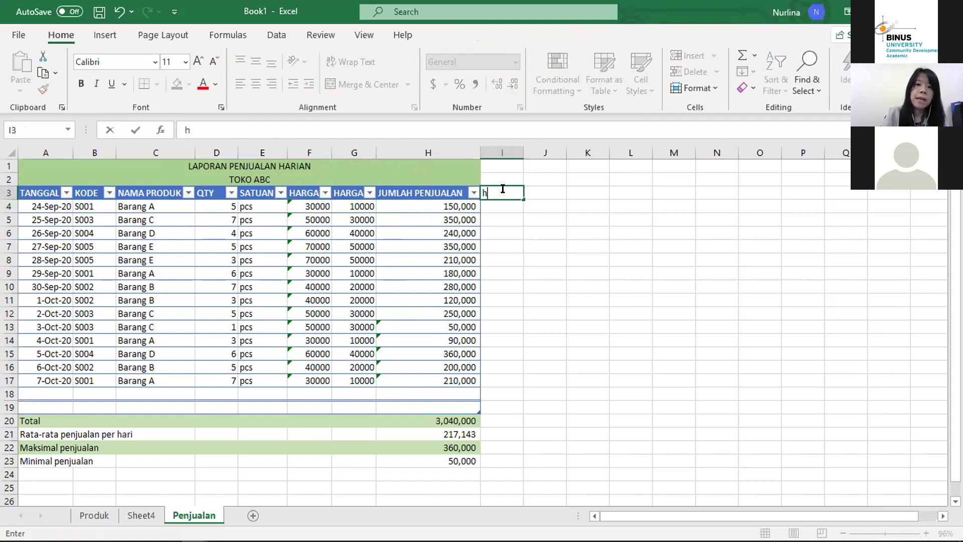
text(HARGA )
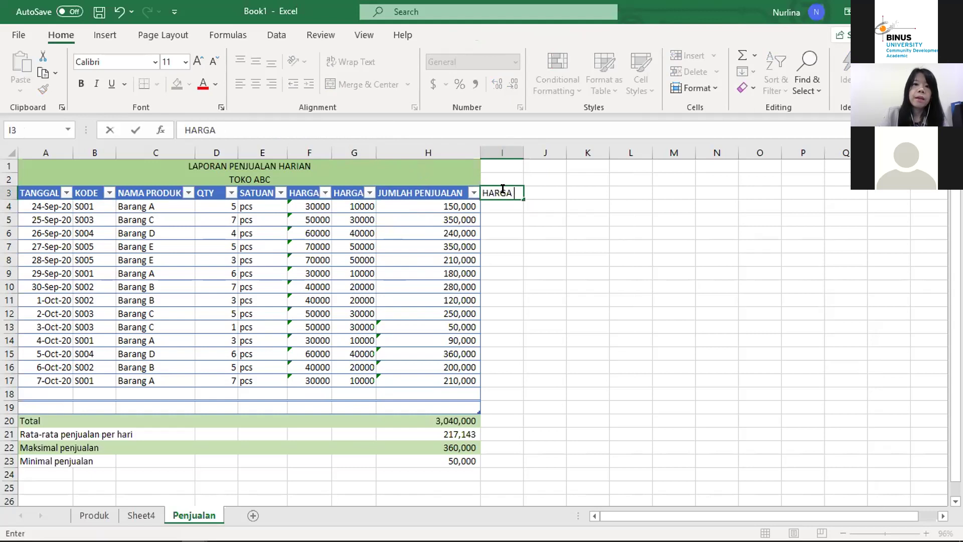
text(POKOK PENJUALAN)
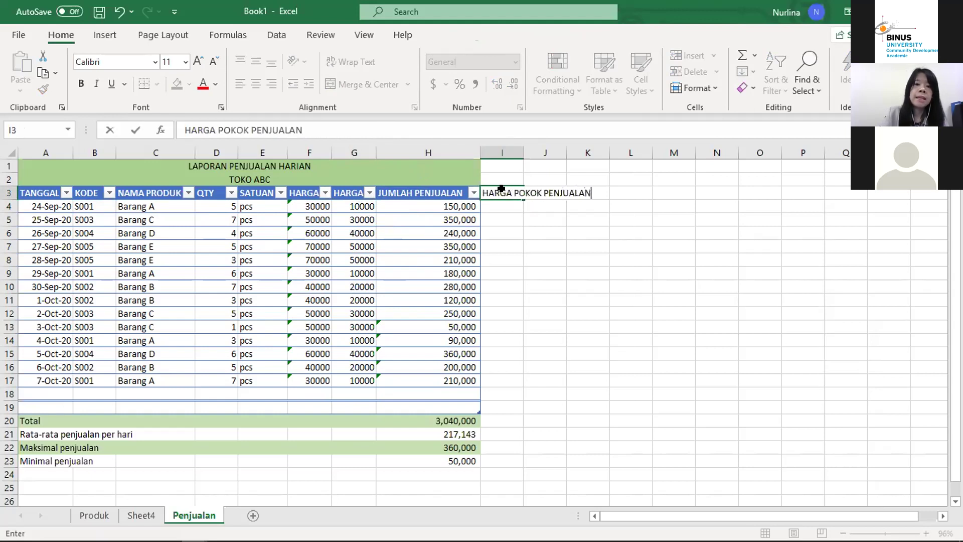
key(Return)
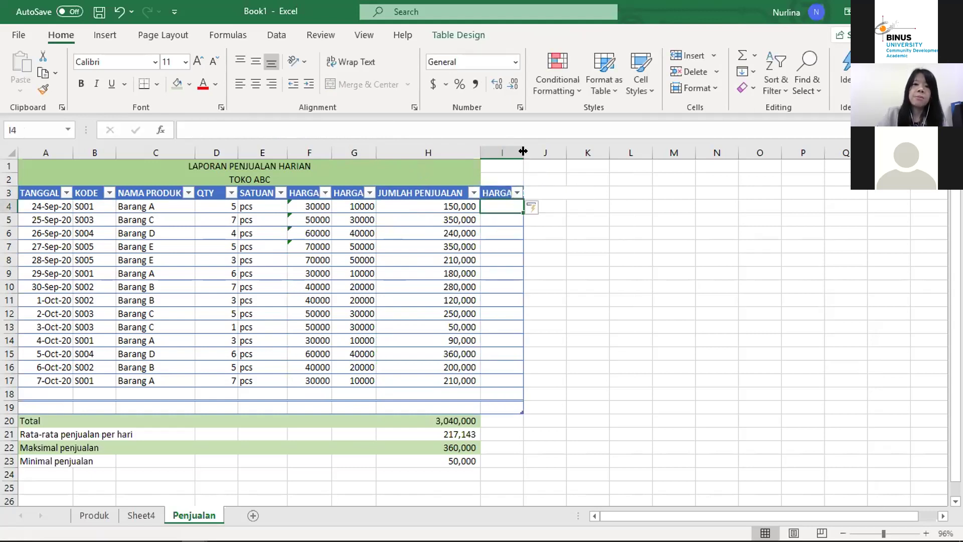
Step: Autofit column I, fill it with QTY × HARGA BELI, and clear the stray 0 in I18
double_click(523, 151)
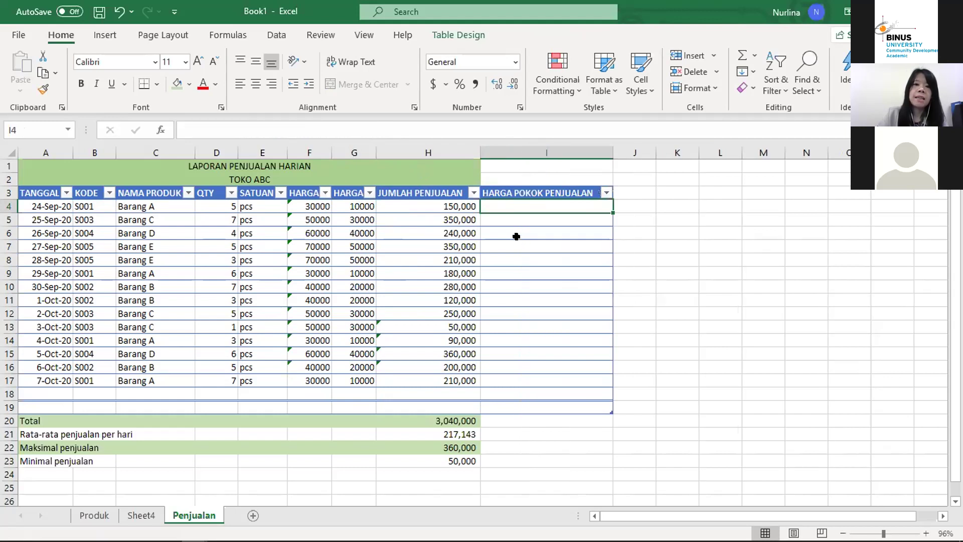
text(=)
key(Left)
key(Left)
key(Left)
key(Left)
key(Left)
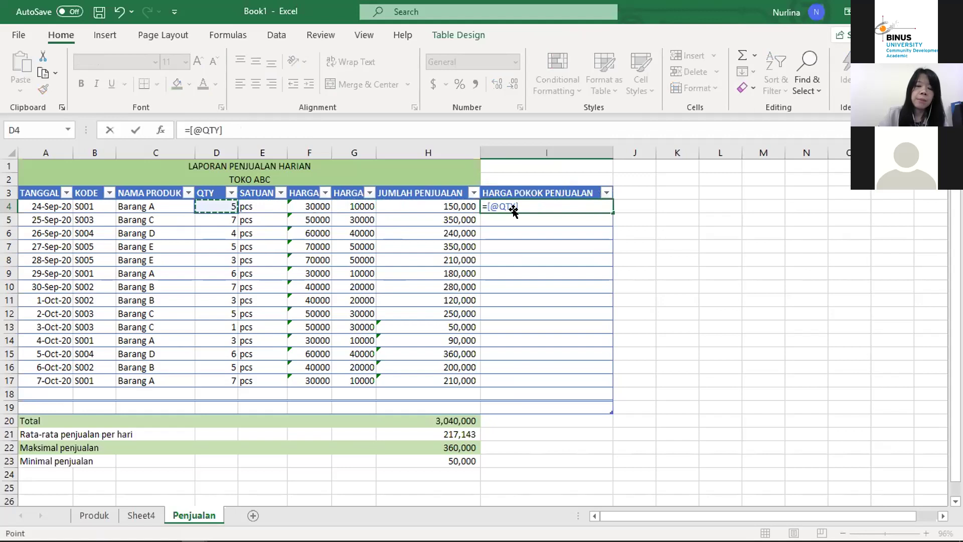
text(*)
key(Left)
key(Left)
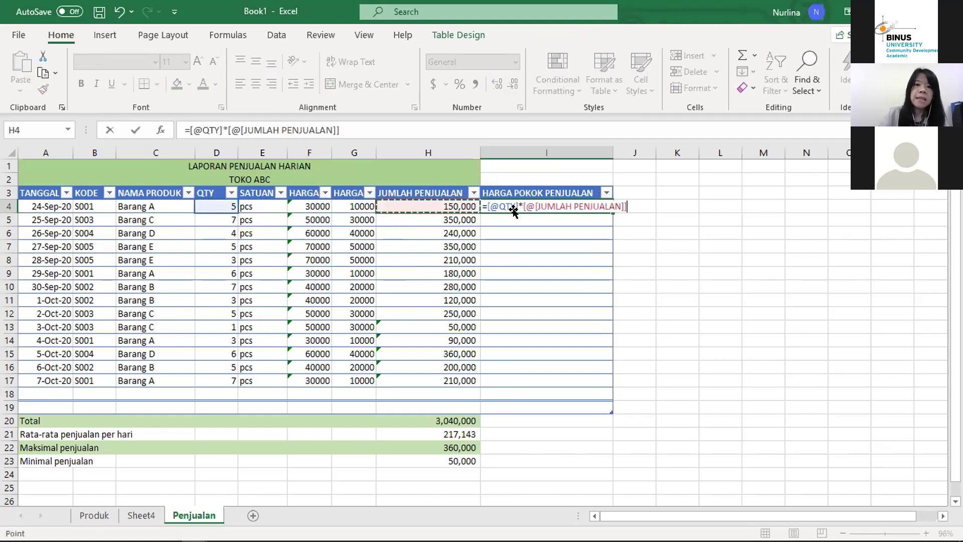
key(Return)
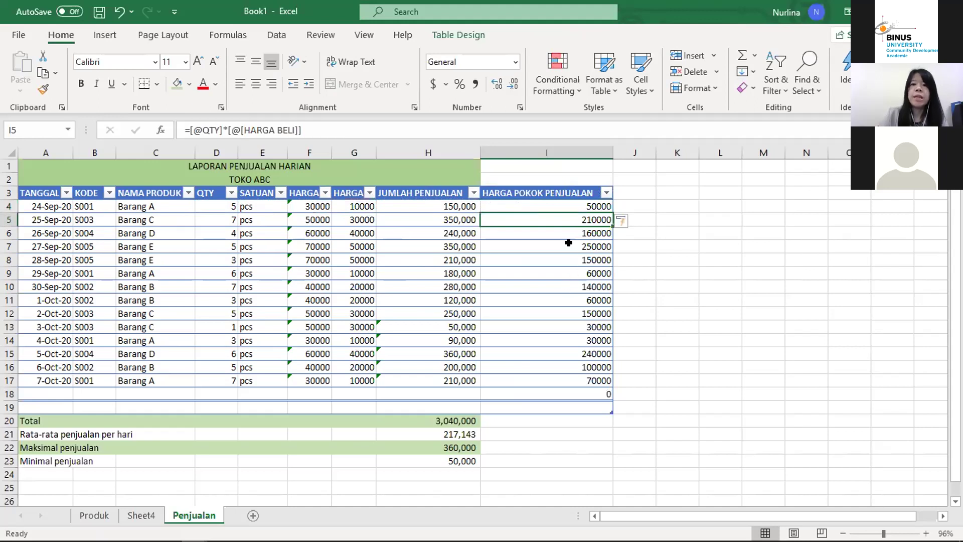
click(571, 402)
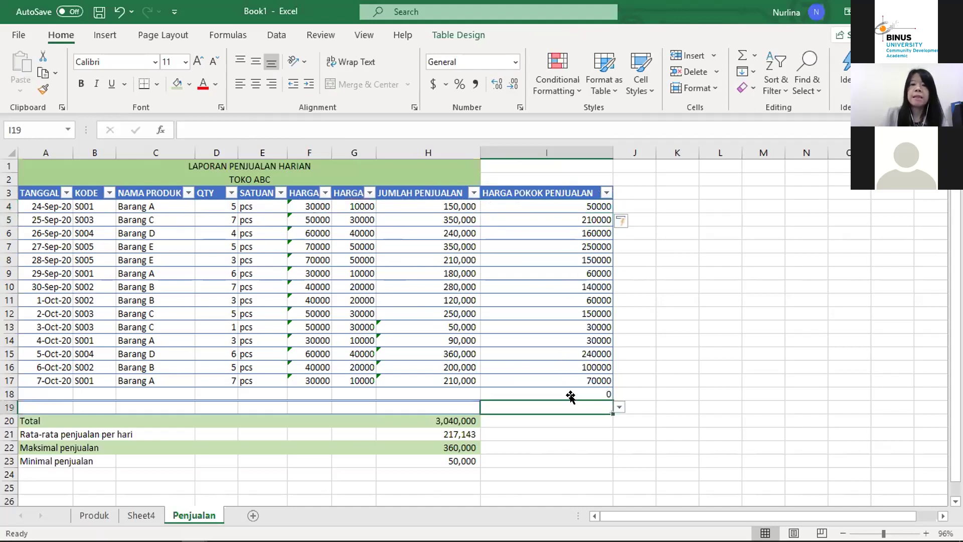
click(570, 396)
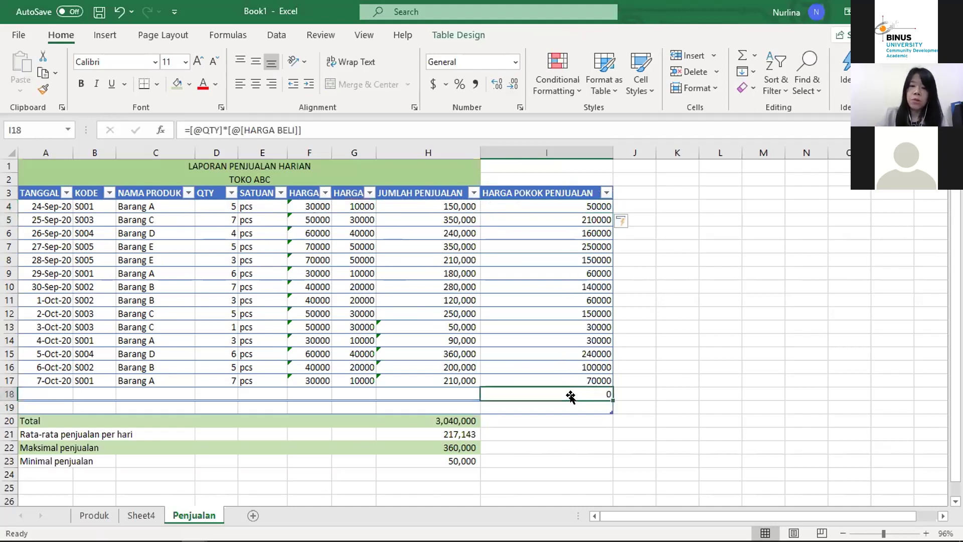
key(Delete)
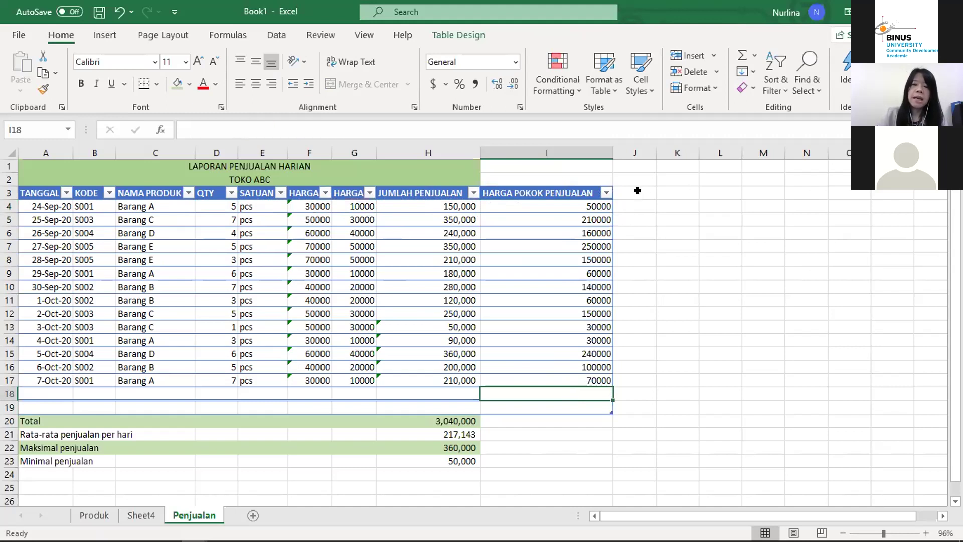
click(638, 191)
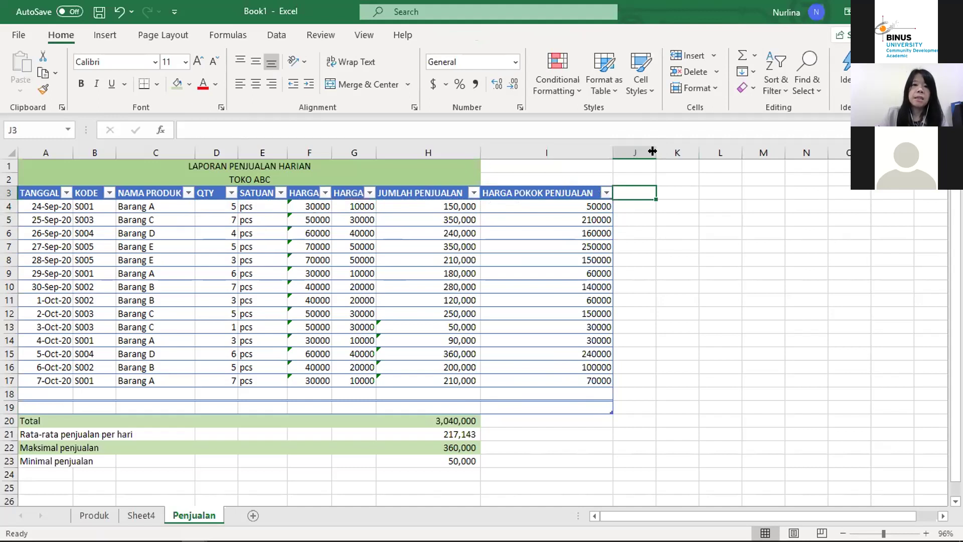
Step: Format I4:I17 as Accounting with no decimal places
click(425, 191)
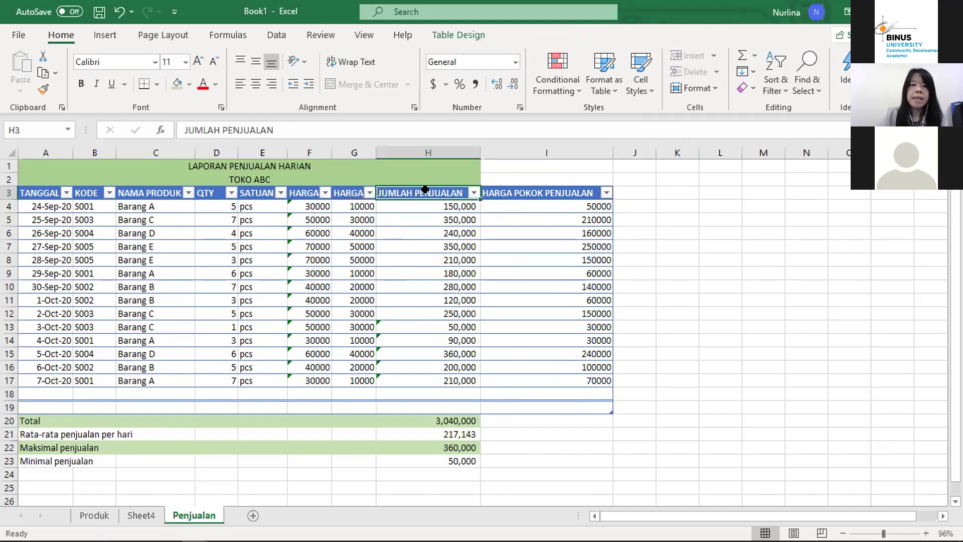
key(Down)
key(Right)
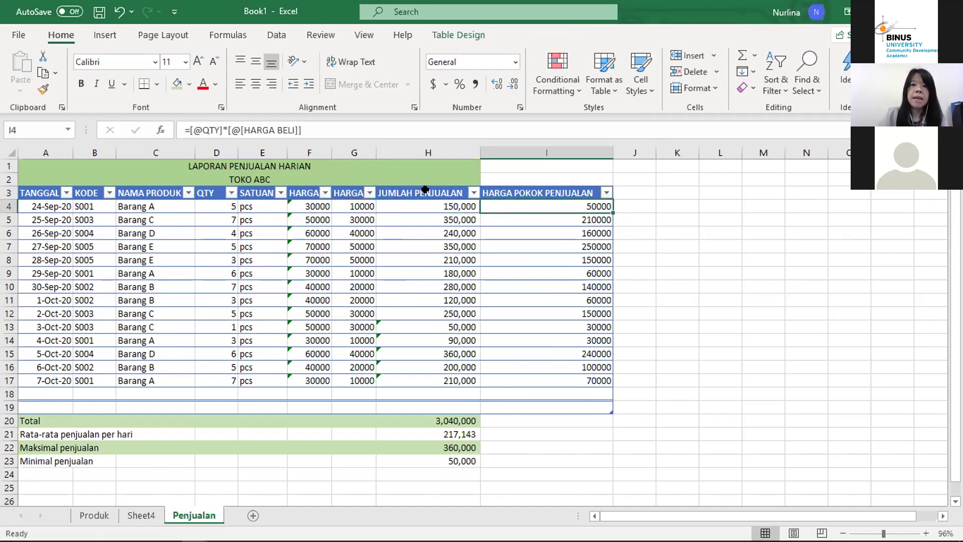
drag(550, 201, 561, 375)
click(474, 84)
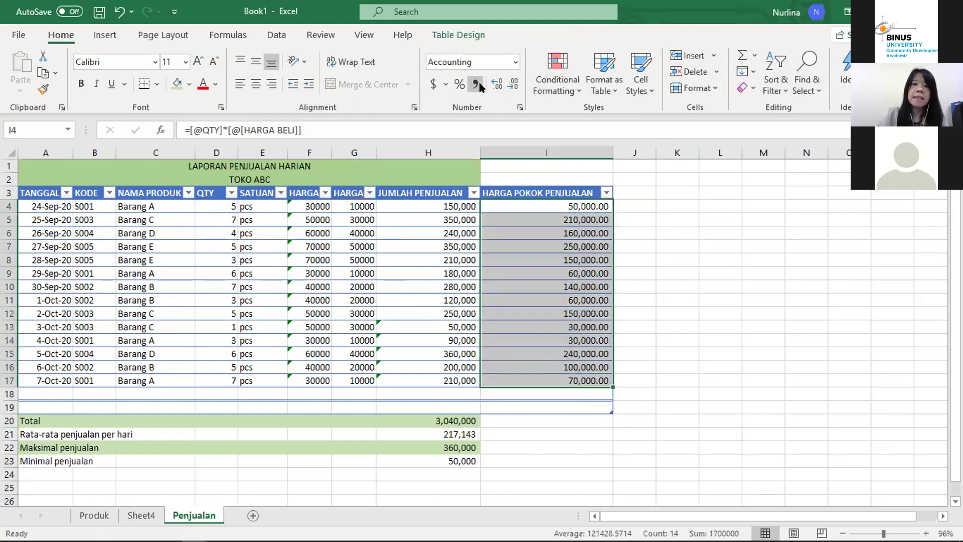
click(514, 85)
click(514, 85)
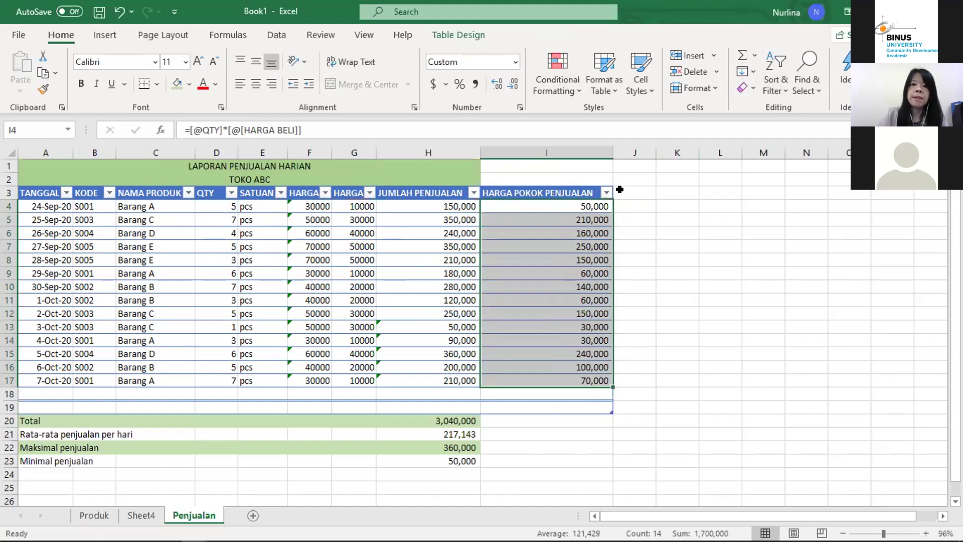
click(637, 187)
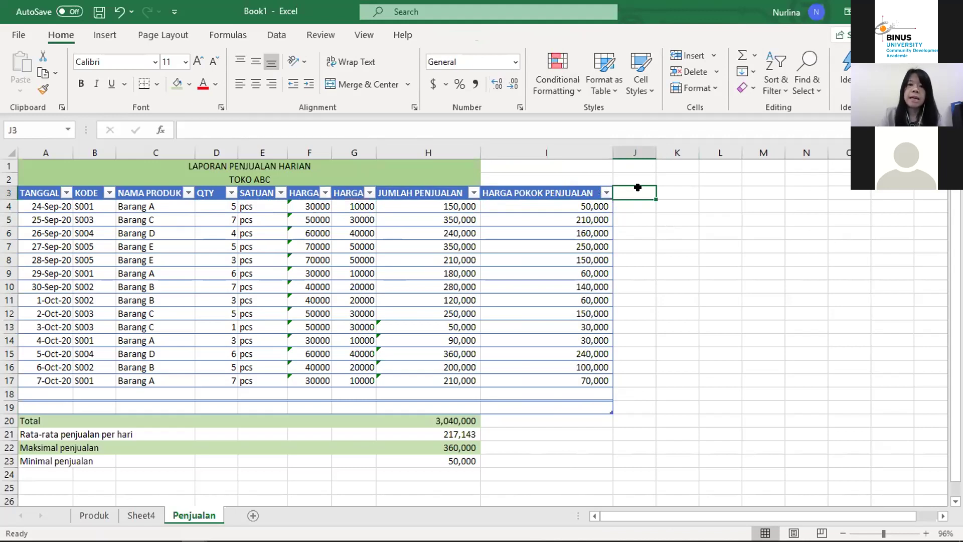
Step: Enter the header LABA in cell J3, replacing the first entry LABA/RUG
double_click(638, 187)
text(LABA/RUGI)
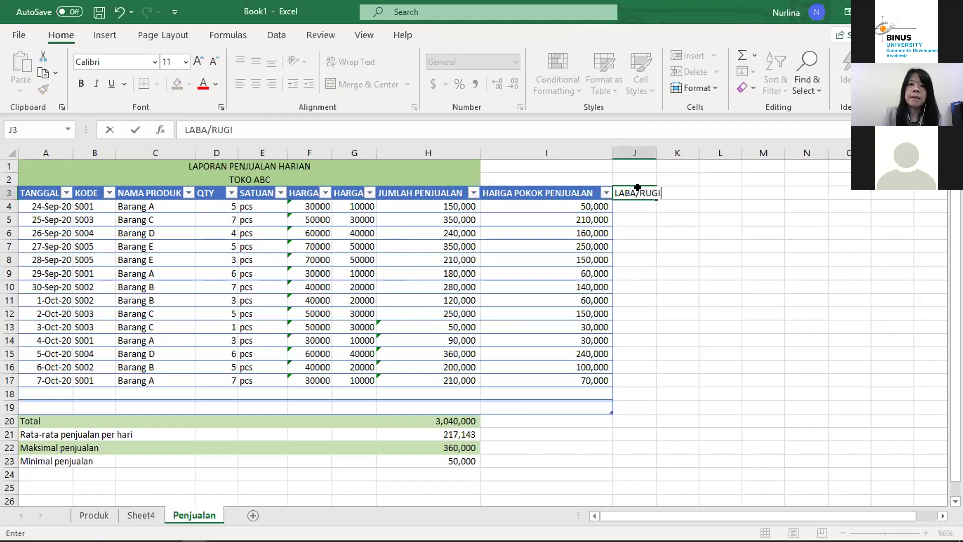
key(Return)
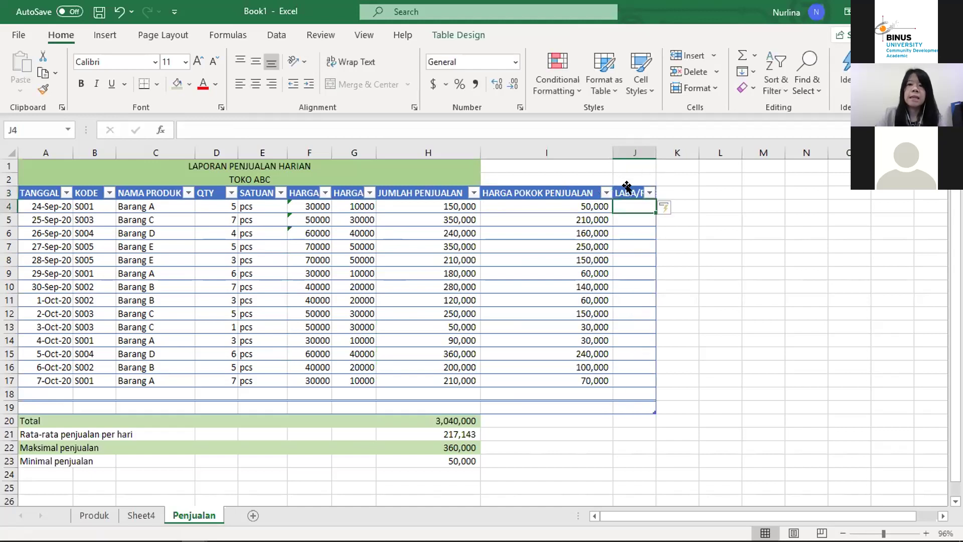
click(630, 191)
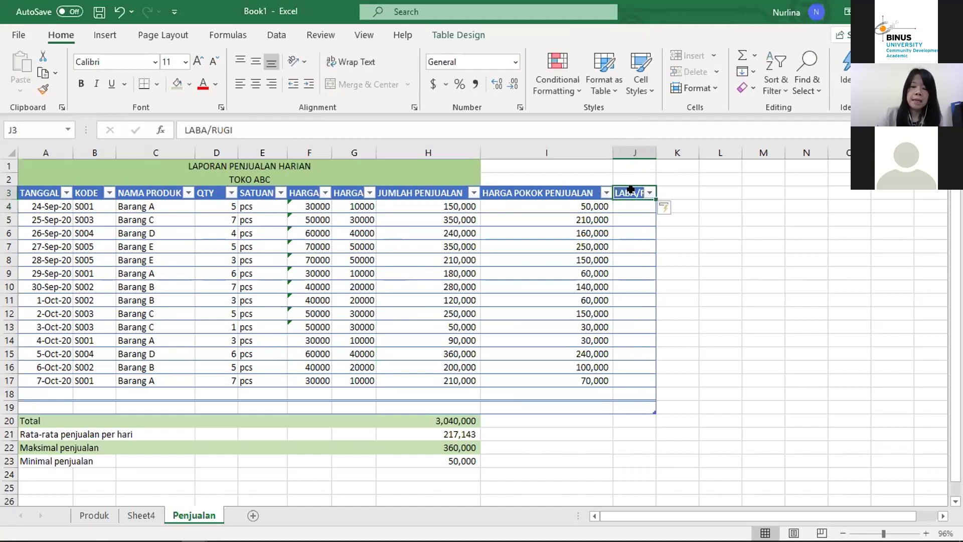
text(LABA)
key(Return)
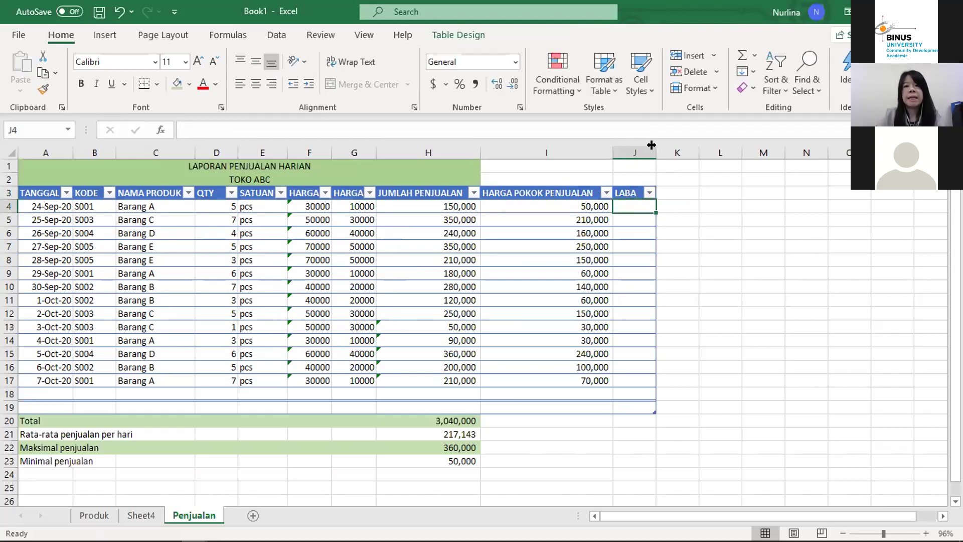
Step: Widen column J and fill LABA with JUMLAH PENJUALAN minus HARGA POKOK PENJUALAN
double_click(651, 145)
text(=)
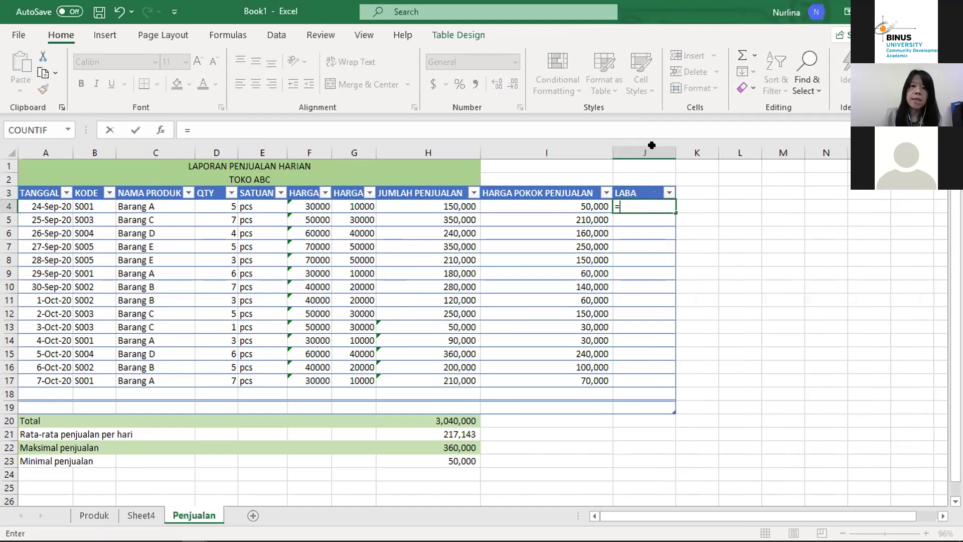
key(Left)
key(Left)
text(-)
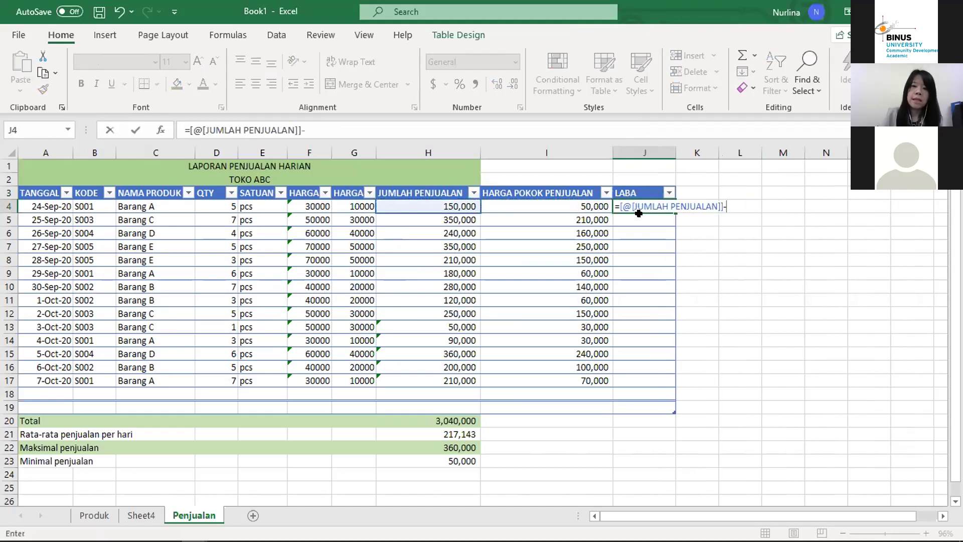
key(Left)
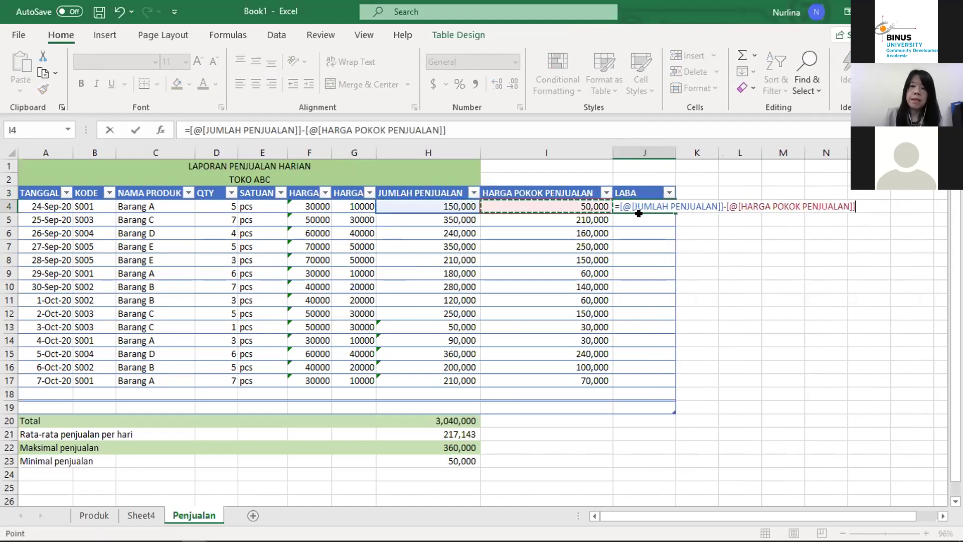
key(Return)
Step: Review the JUMLAH PENJUALAN, HARGA POKOK PENJUALAN and LABA formulas in row 4
key(Up)
key(Left)
key(Left)
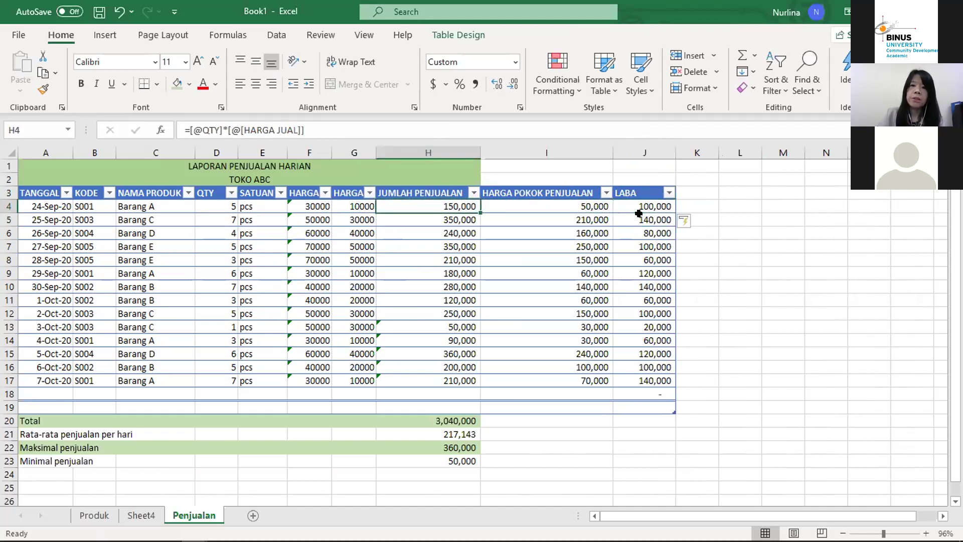
key(Up)
key(Down)
key(Right)
key(Up)
key(Down)
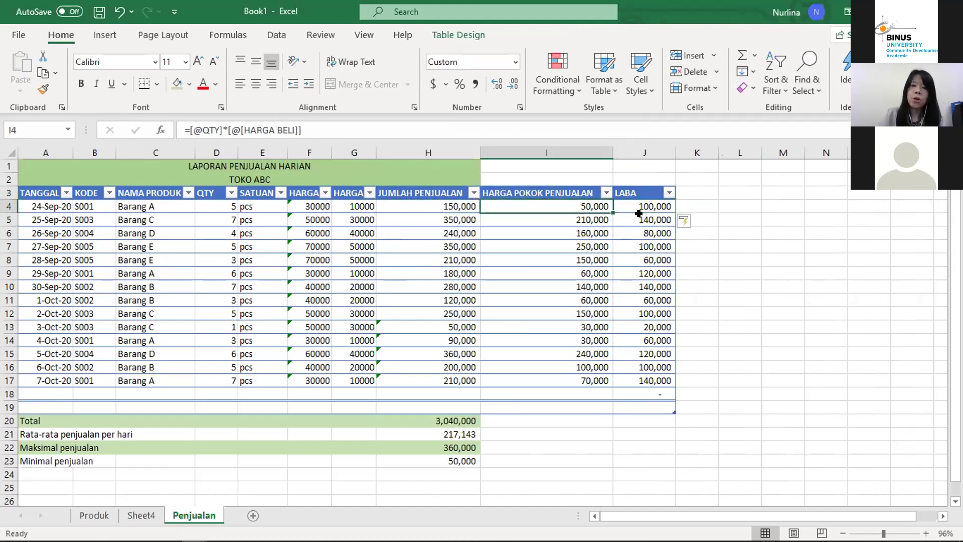
key(Right)
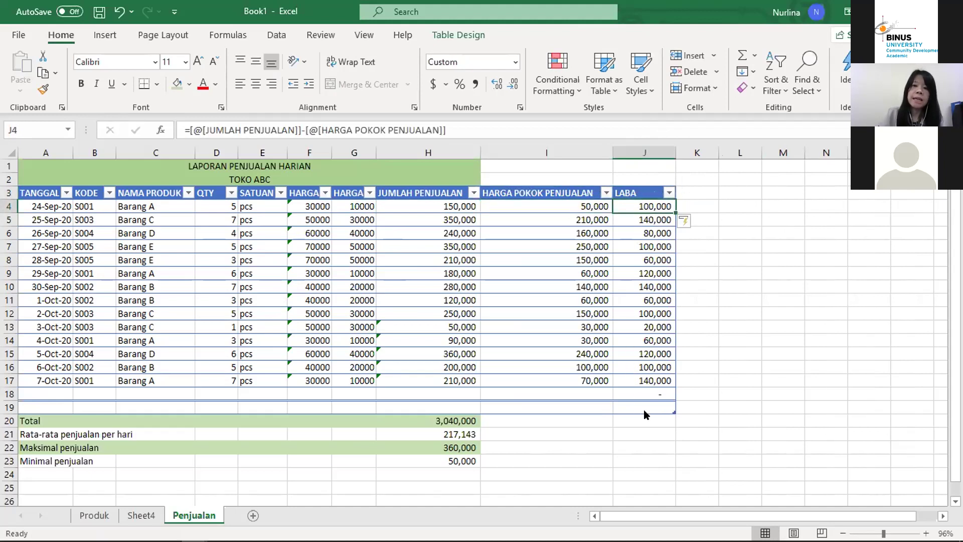
Step: Select and check the calculated LABA values down column J
key(ctrl+a)
click(649, 283)
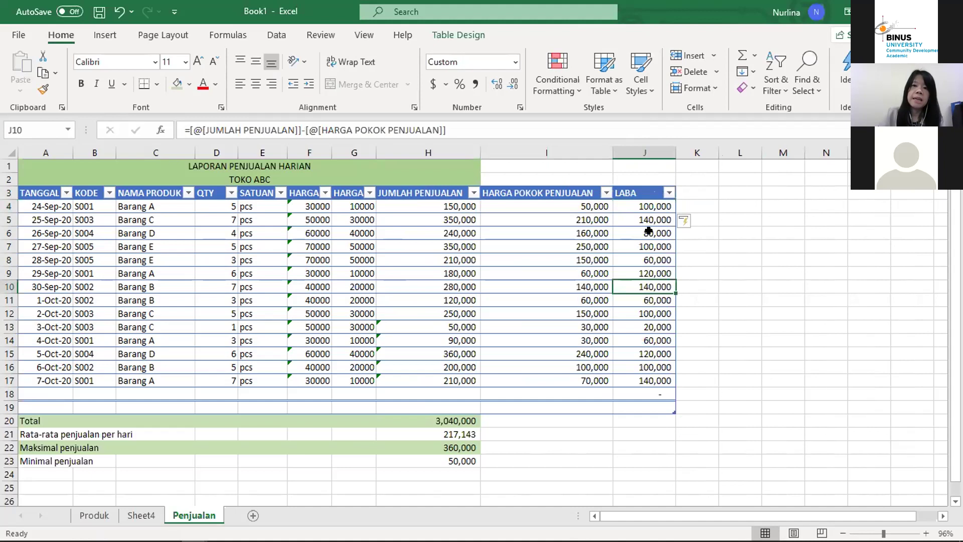
drag(639, 207, 651, 381)
click(641, 298)
key(Up)
key(Up)
key(Up)
key(Up)
key(Up)
key(Up)
key(Up)
key(Up)
key(Down)
key(Down)
key(Down)
key(Down)
key(Down)
key(Down)
key(Down)
key(Down)
key(Down)
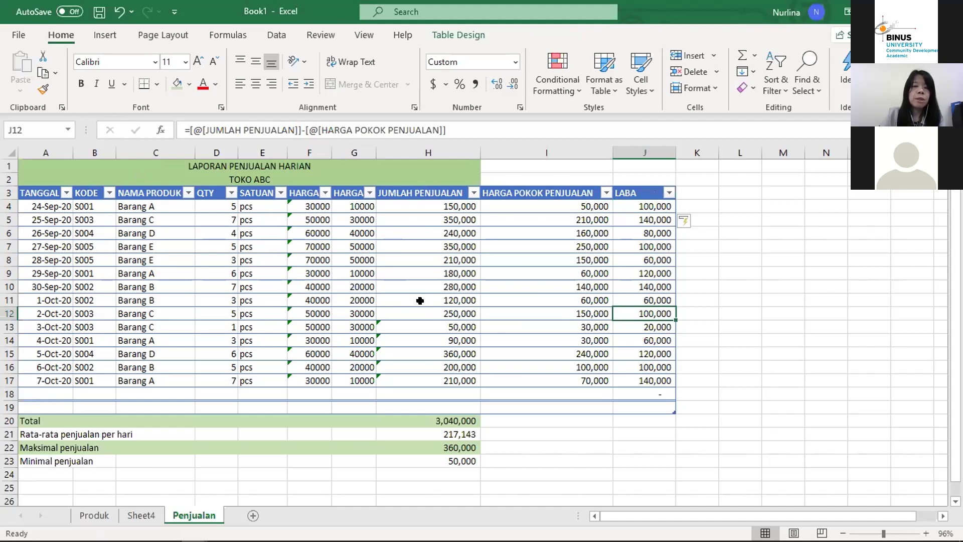
click(645, 245)
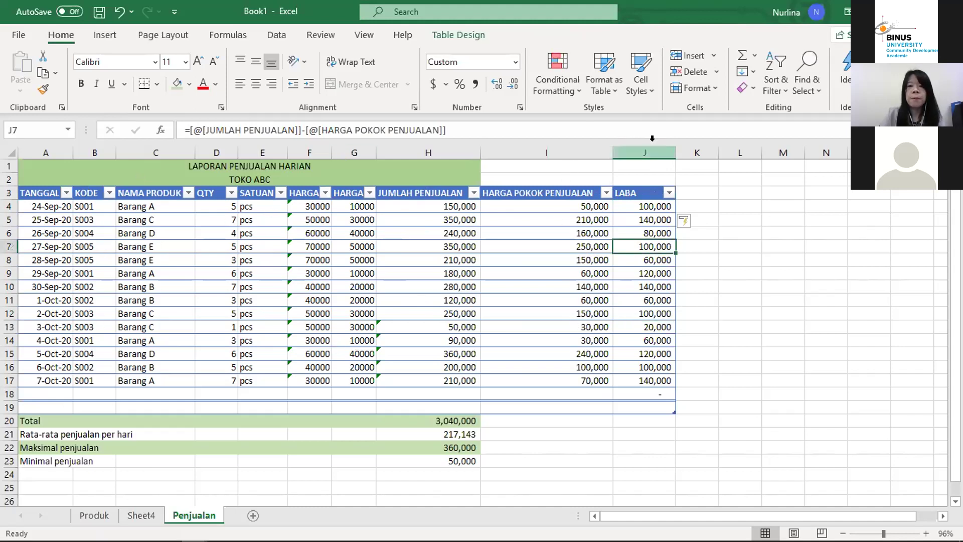
Step: Return to PivotTable2 on Sheet4 and show its PivotTable Analyze commands
click(140, 515)
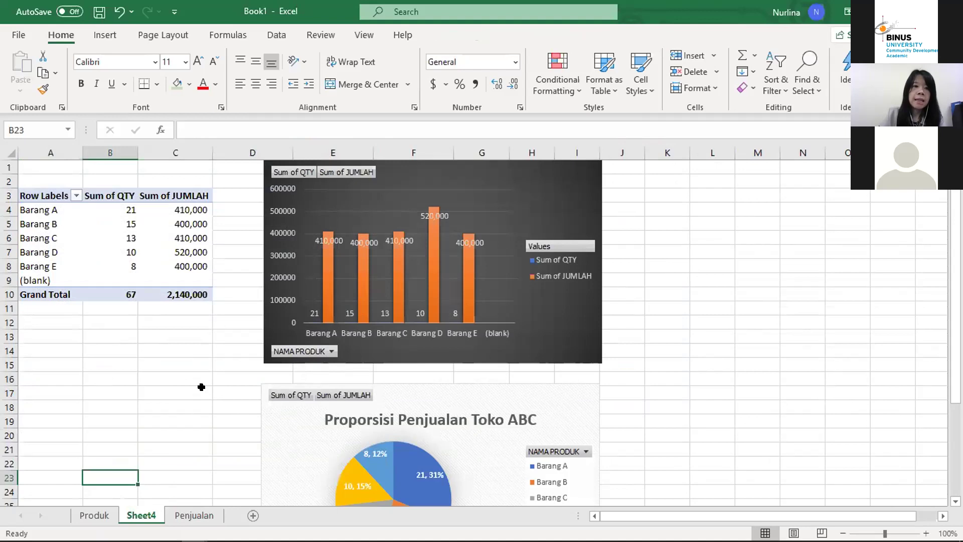
click(131, 253)
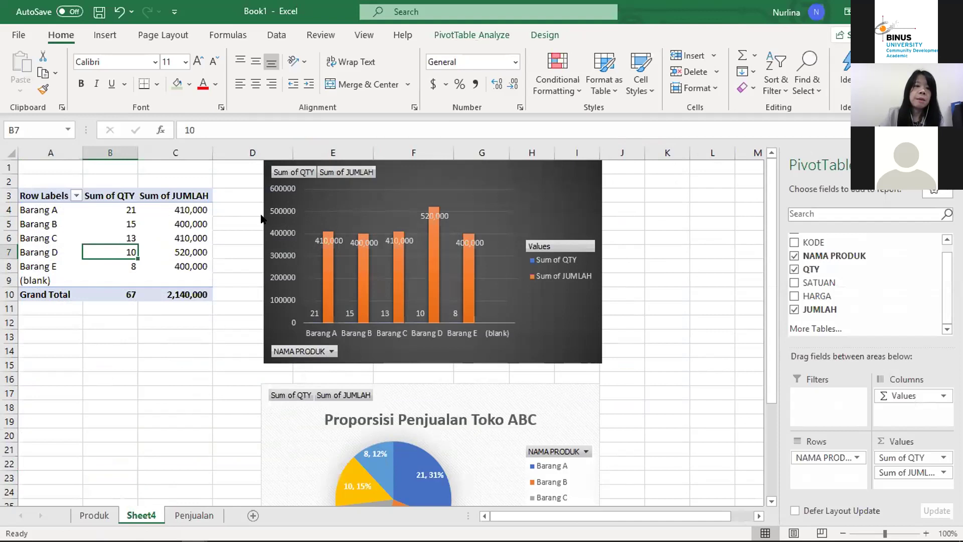
click(207, 517)
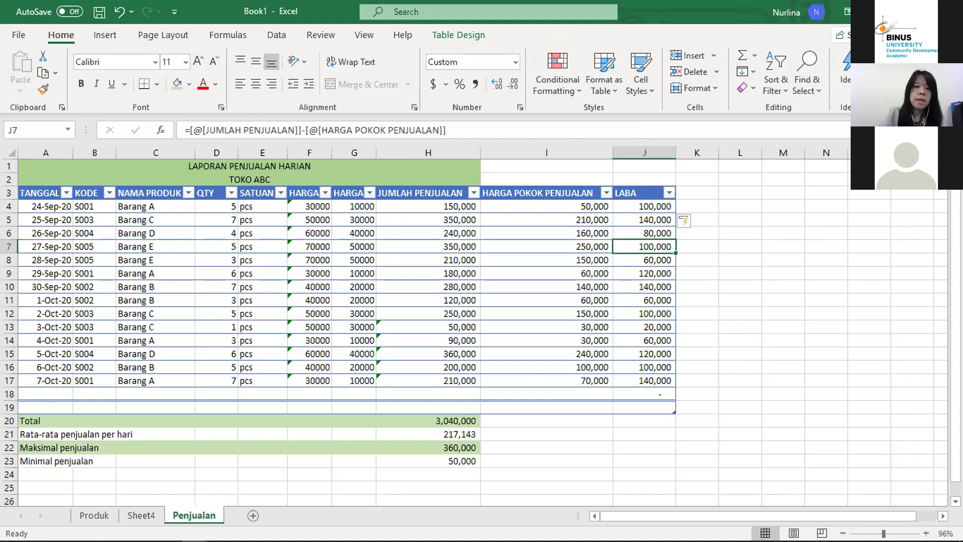
click(139, 514)
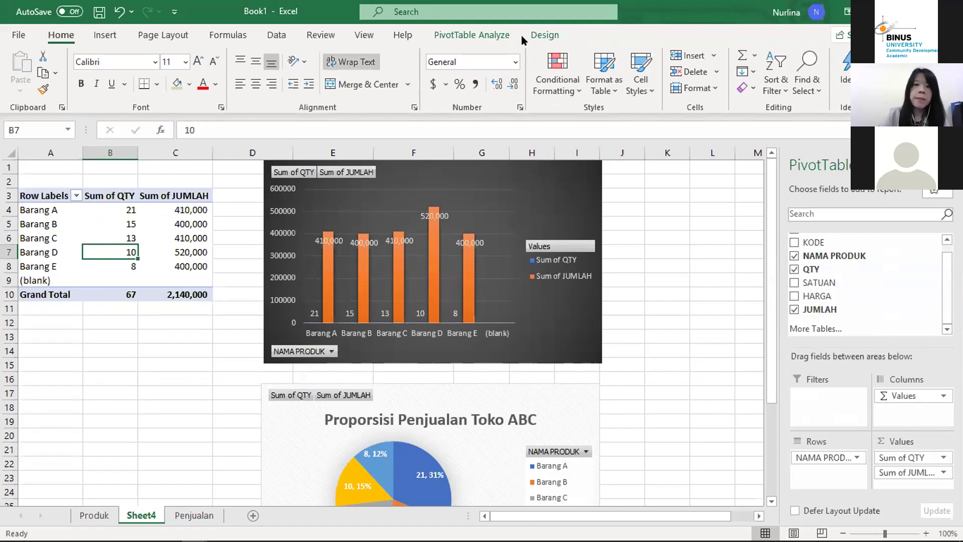
click(468, 36)
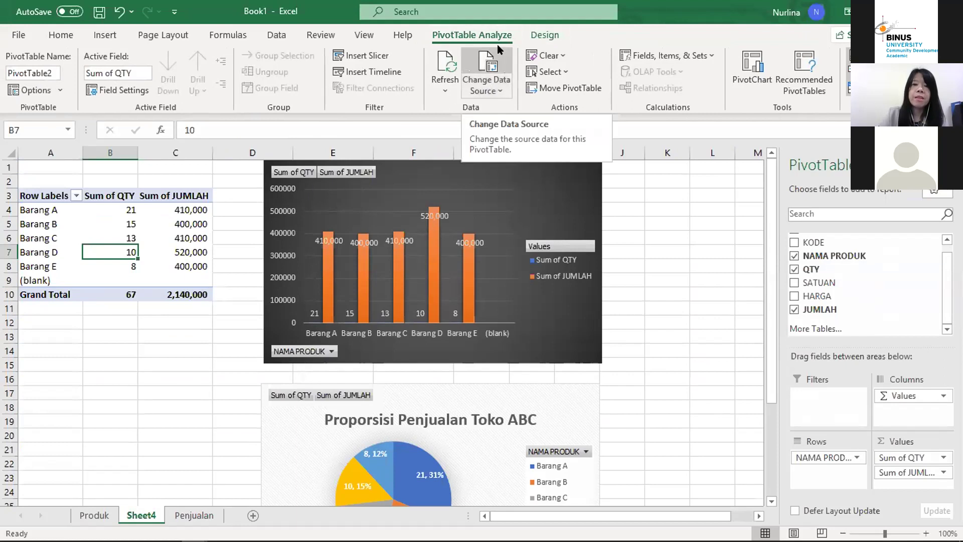
Step: Set the pivot table's data source to Table1
click(502, 83)
click(499, 89)
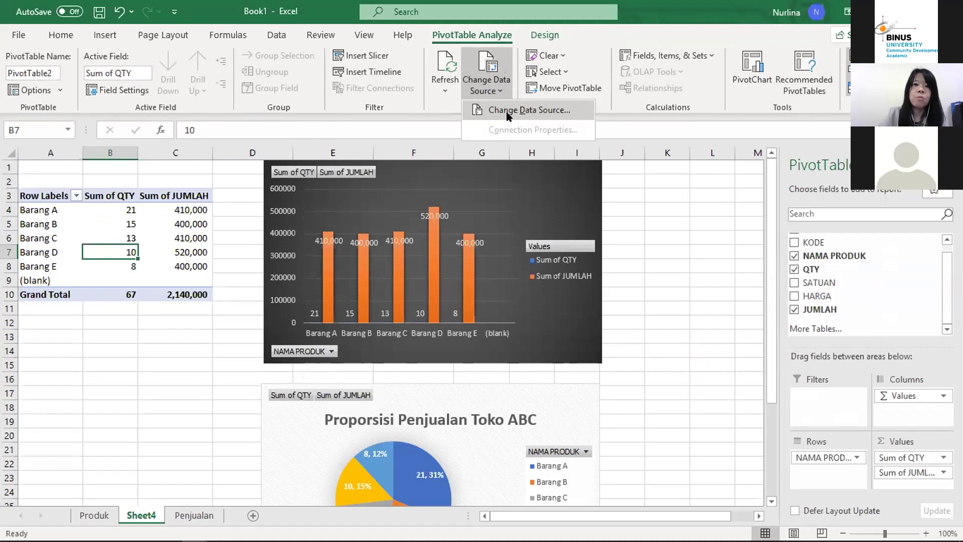
click(529, 110)
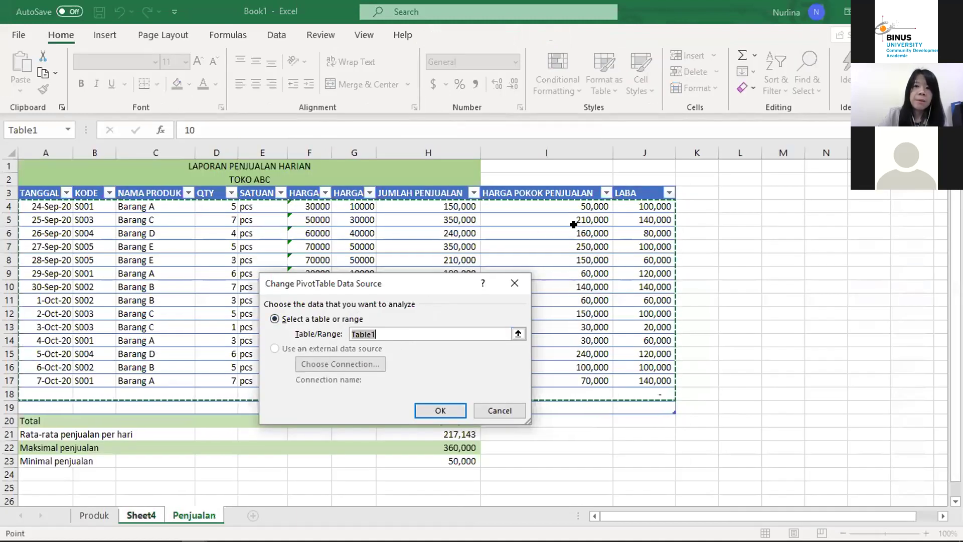
click(441, 410)
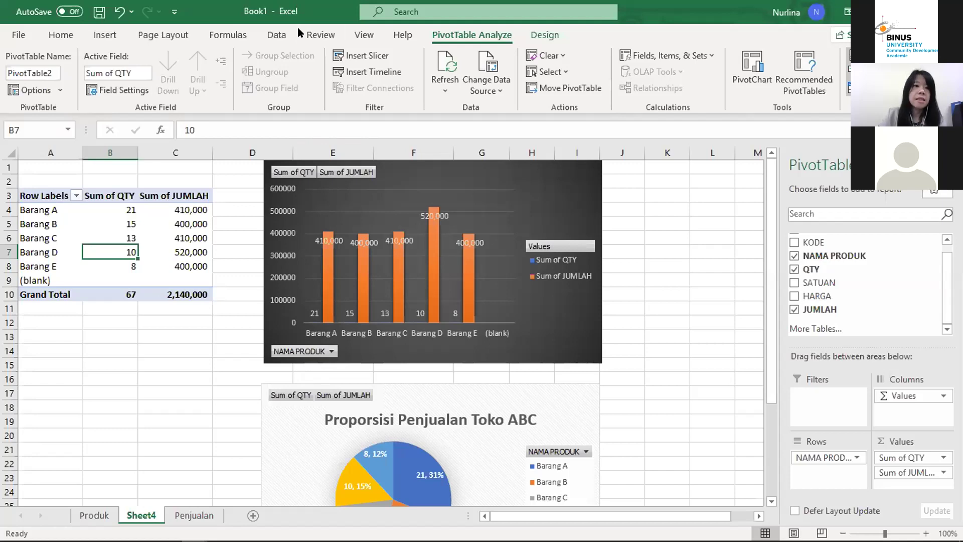
key(Up)
key(Up)
key(Right)
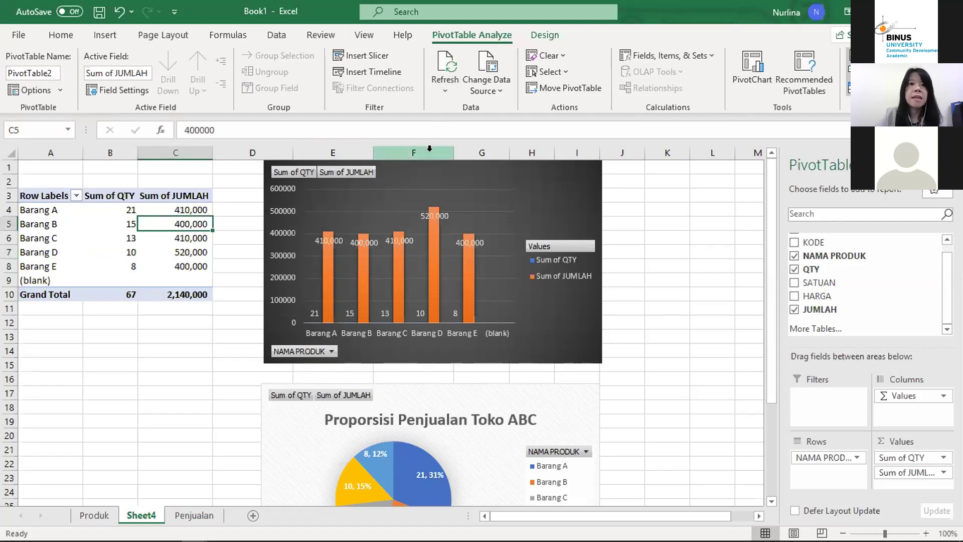
Step: Refresh All so the pivot table picks up the new LABA and HARGA POKOK PENJUALAN fields
click(445, 89)
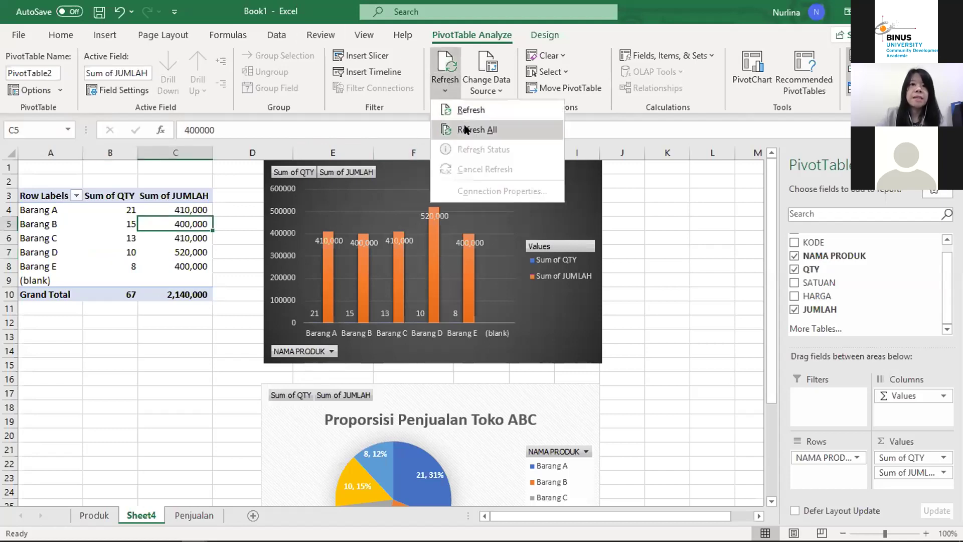
click(464, 130)
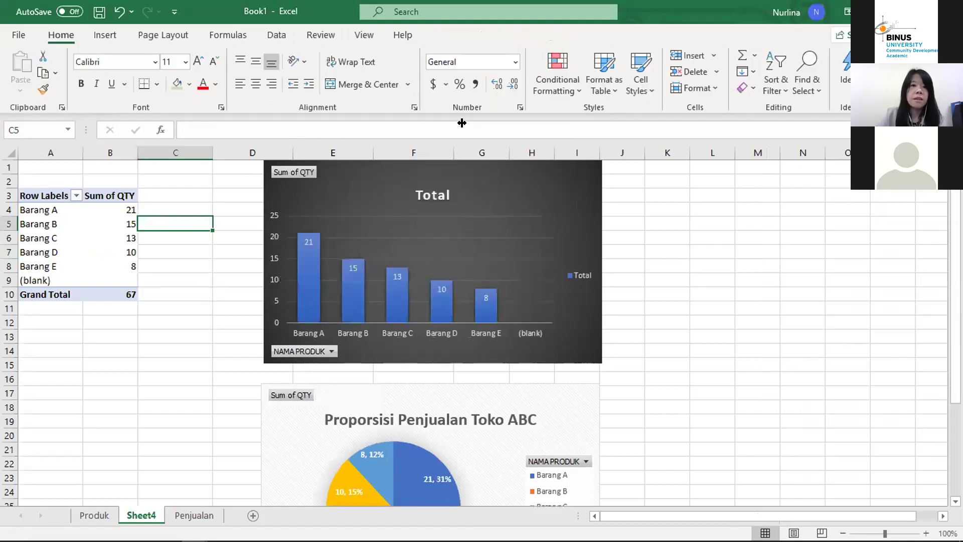
key(Left)
key(Down)
key(Down)
key(Down)
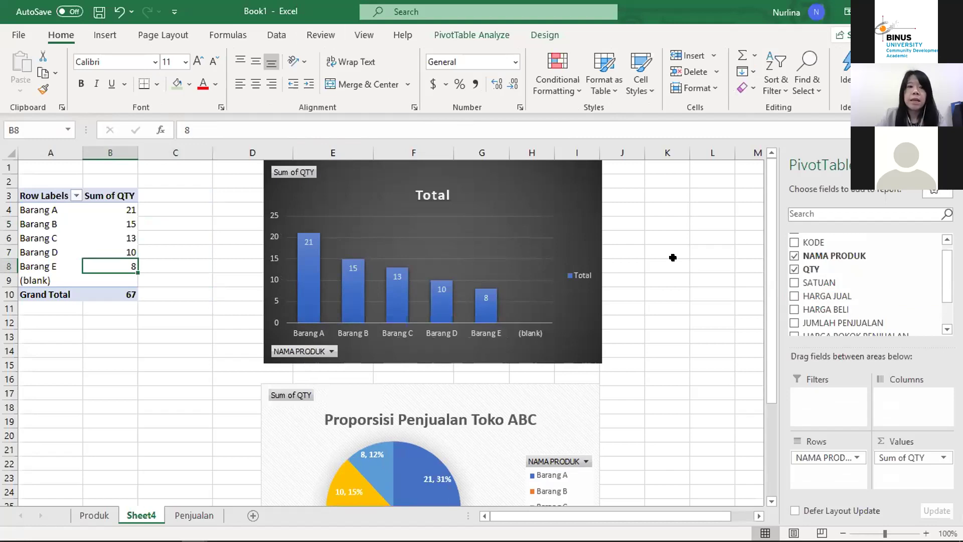
click(946, 330)
click(947, 330)
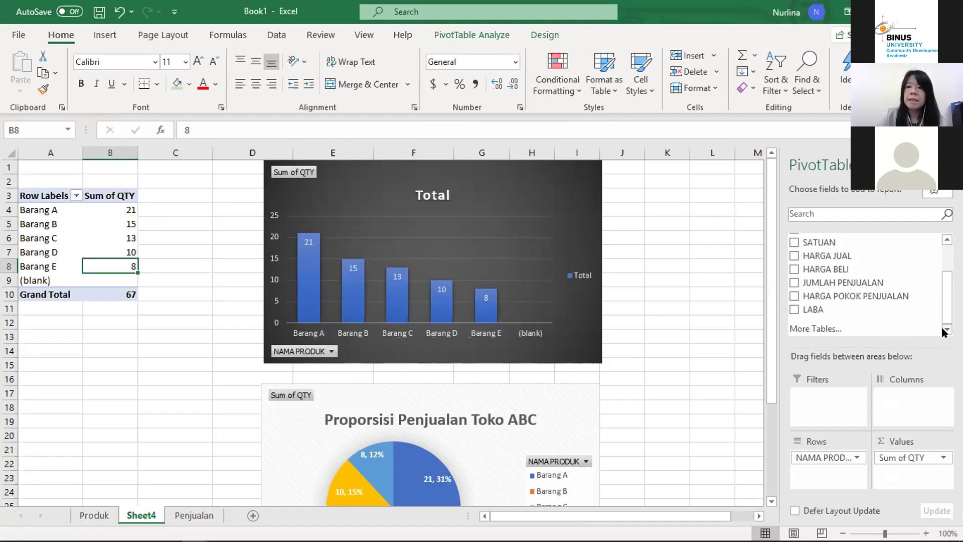
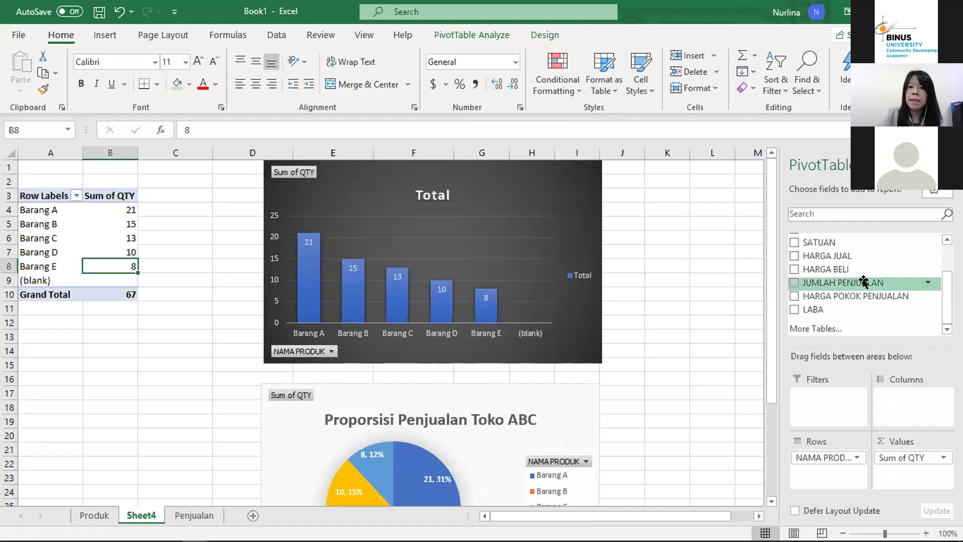
Step: Add HARGA POKOK PENJUALAN and JUMLAH PENJUALAN sums to Values, and place the bar chart below the table
mouse_move(861, 293)
mouse_down()
mouse_move(833, 362)
mouse_move(868, 376)
mouse_move(879, 444)
mouse_move(895, 474)
mouse_move(909, 472)
mouse_up()
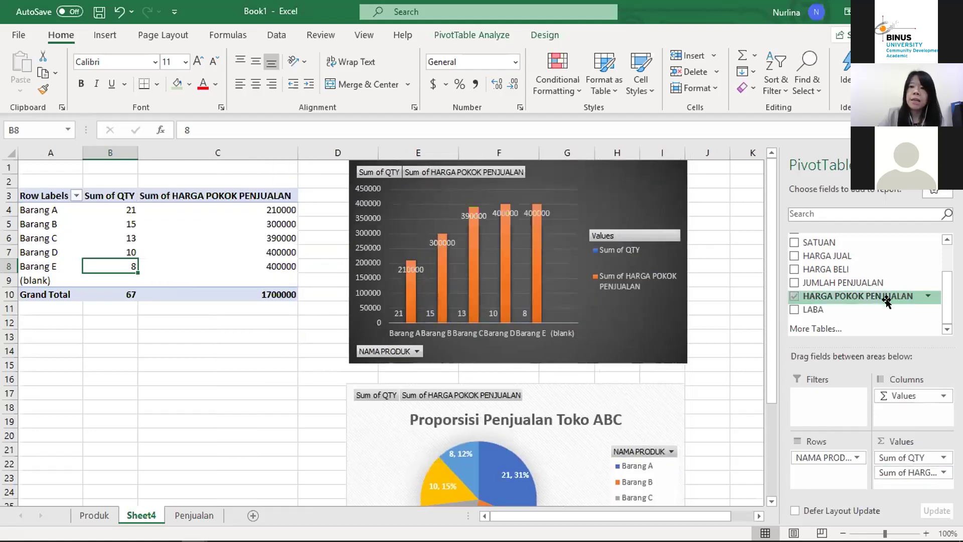
drag(886, 301, 905, 497)
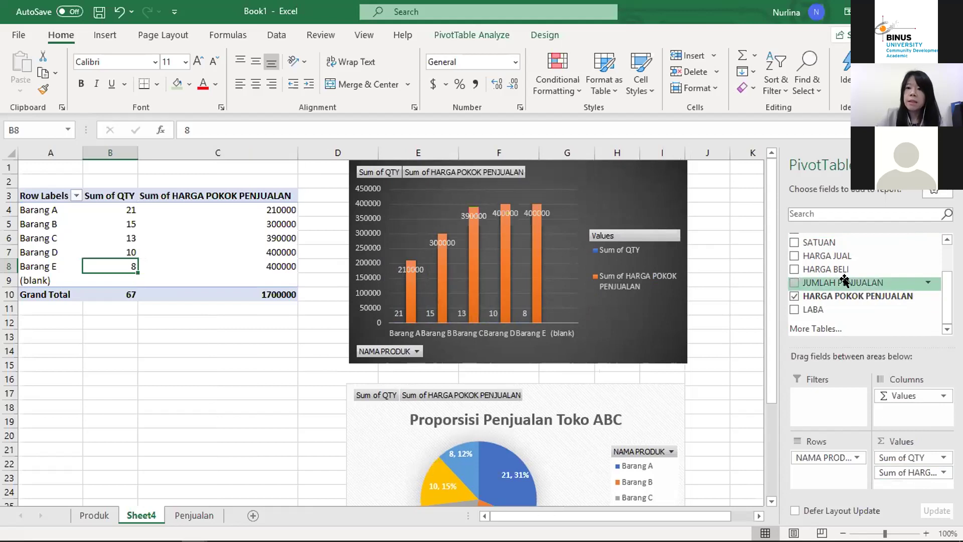
drag(810, 282, 919, 484)
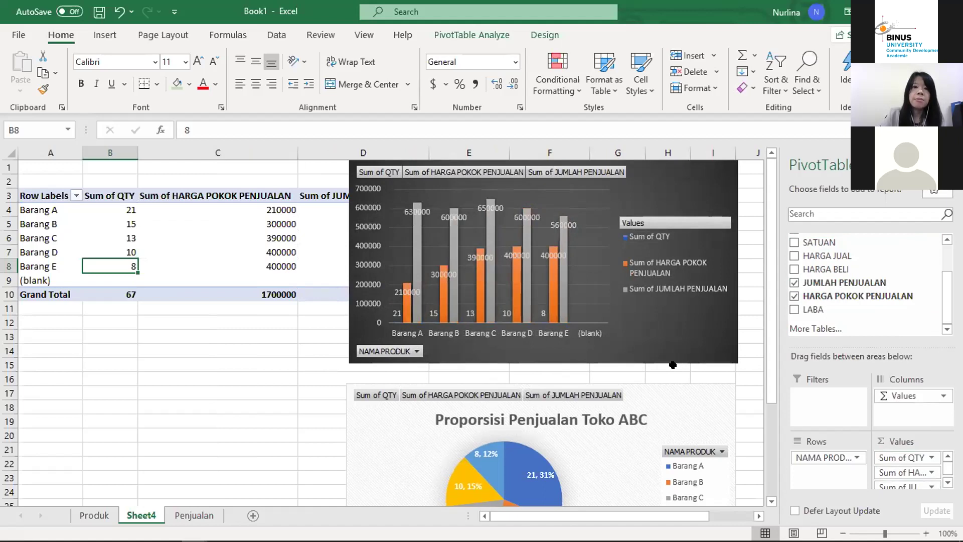
drag(592, 200, 260, 430)
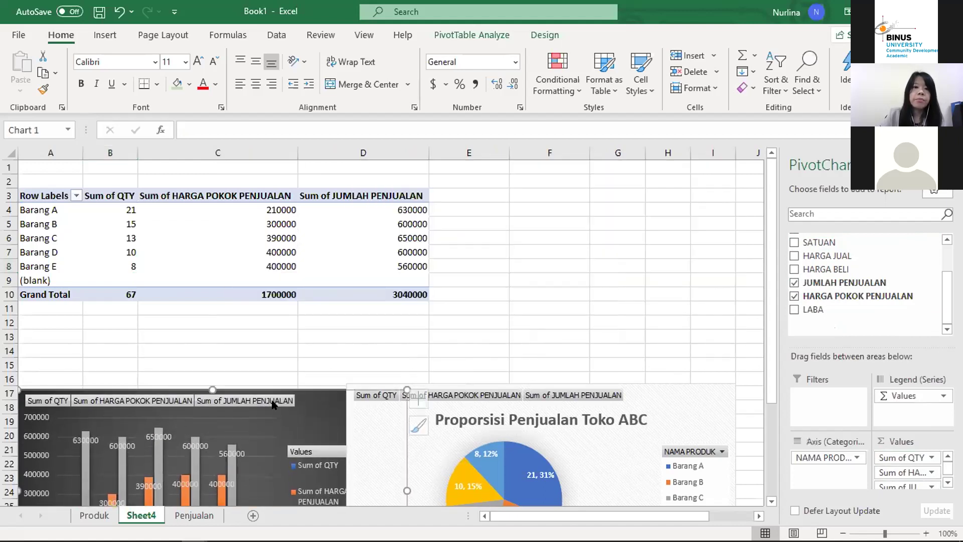
Step: Format the cost and sales sums (C4:D10) in Comma Style with one decimal place
click(196, 211)
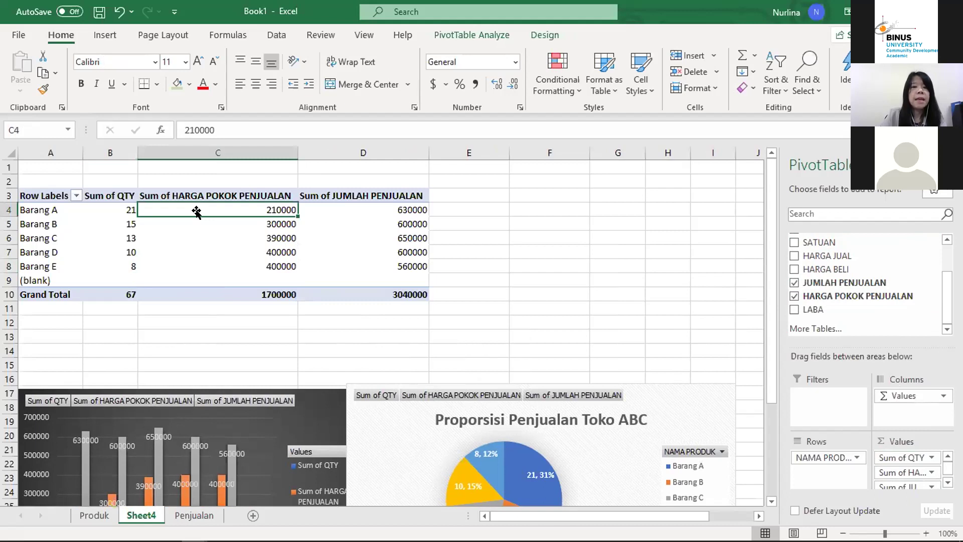
key(Left)
key(Left)
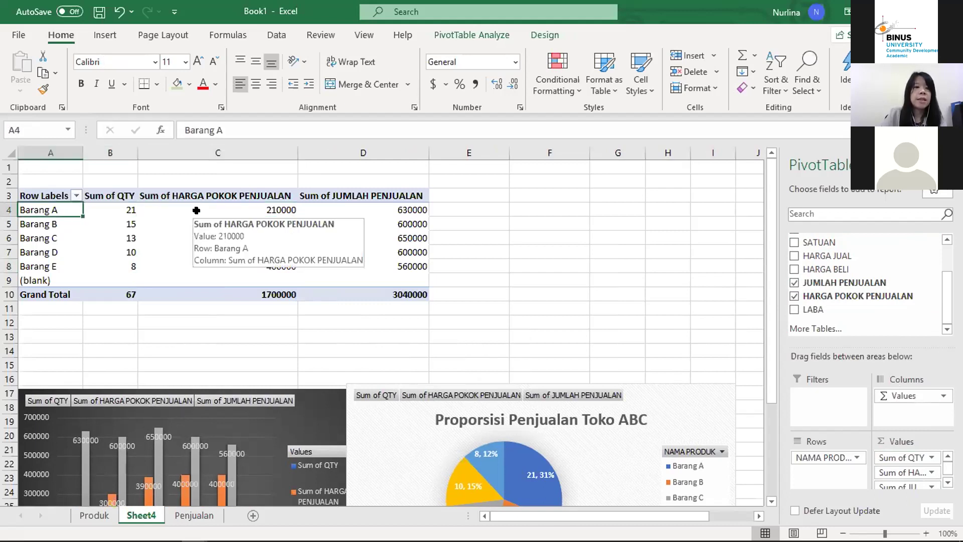
key(Right)
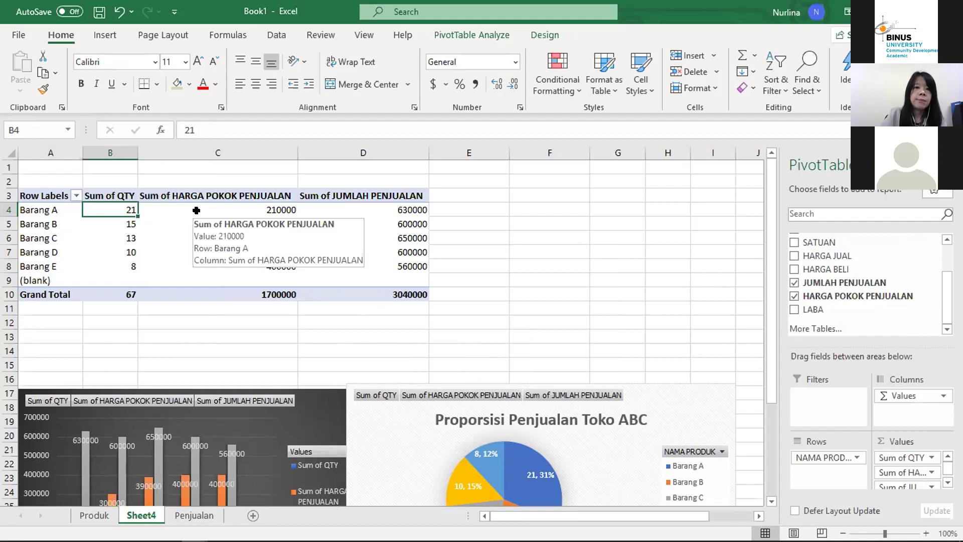
key(Right)
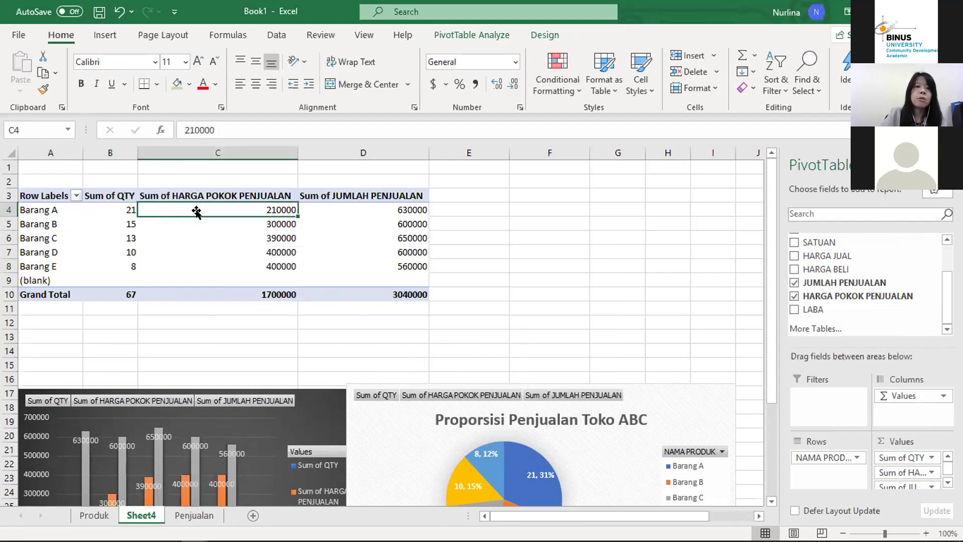
drag(253, 209, 378, 290)
click(475, 83)
click(512, 83)
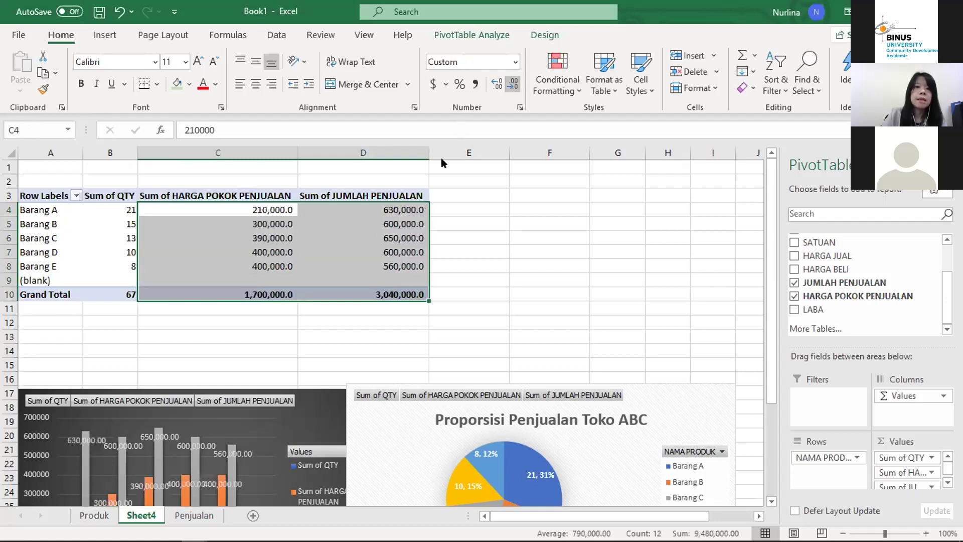
click(345, 208)
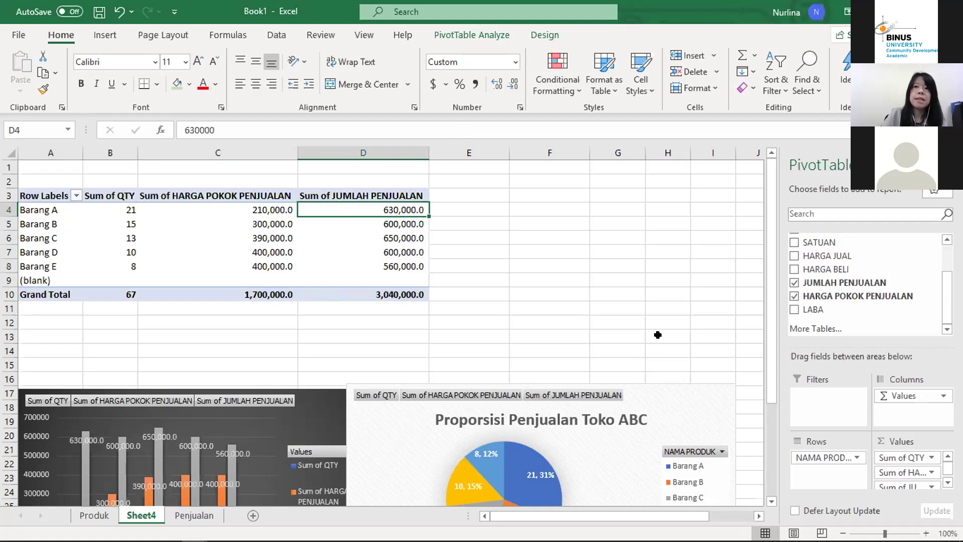
Step: Add Sum of LABA to the values and format it in Comma Style with no decimals
drag(813, 310, 892, 484)
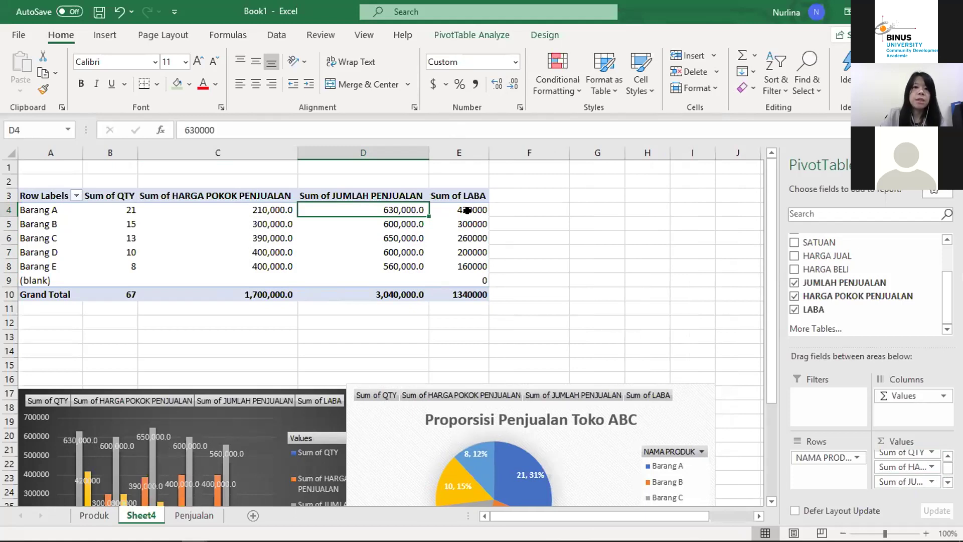
drag(467, 210, 476, 293)
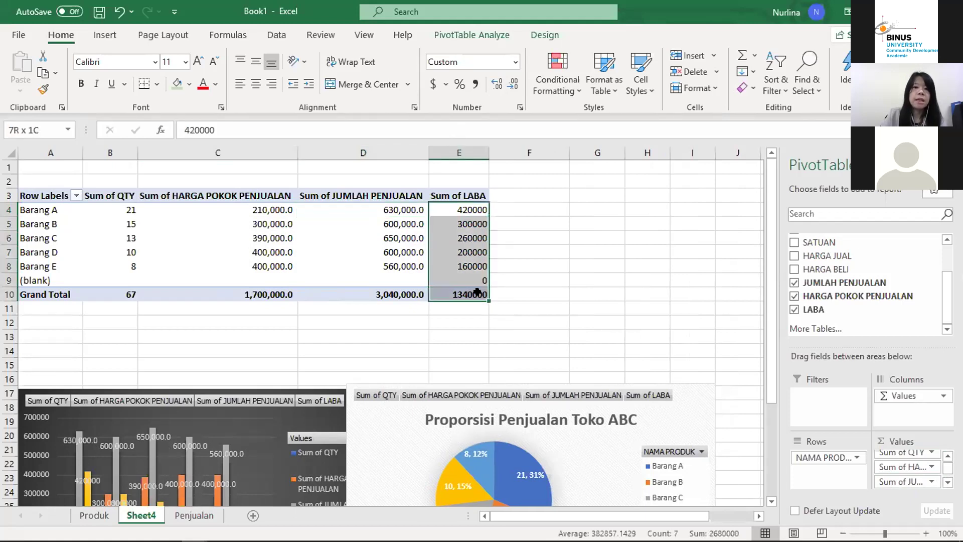
click(475, 85)
click(512, 84)
click(513, 84)
click(378, 234)
click(583, 217)
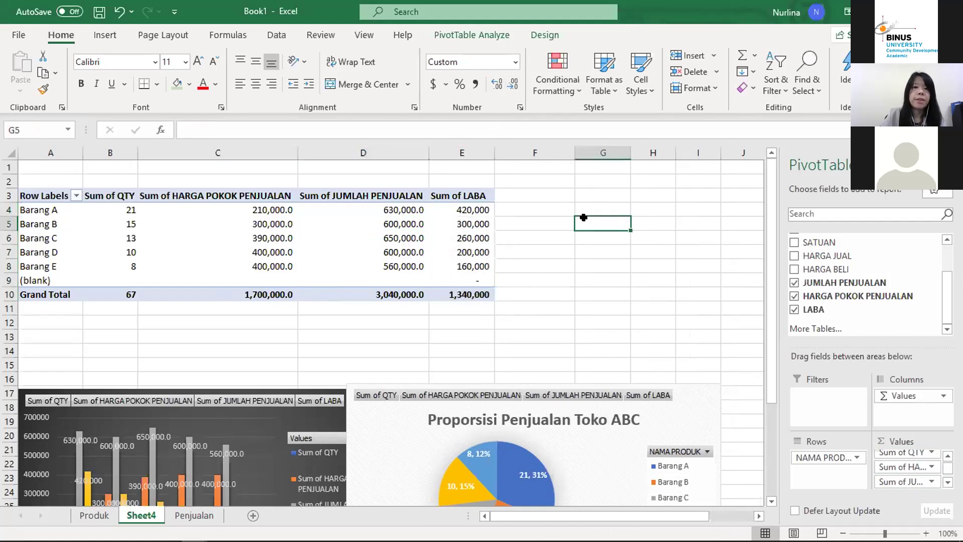
key(Left)
key(Left)
key(Left)
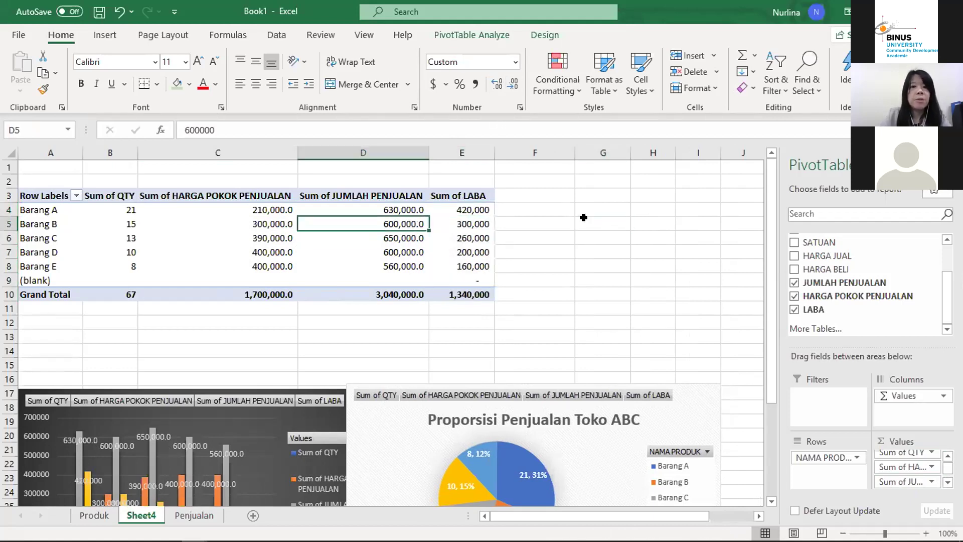
key(Up)
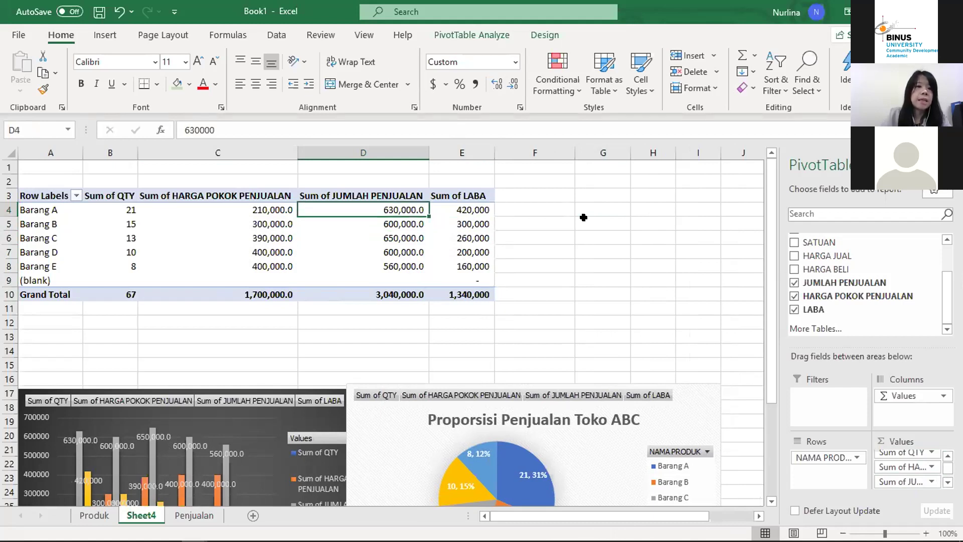
key(Left)
key(Left)
key(Down)
key(Down)
key(Down)
key(Down)
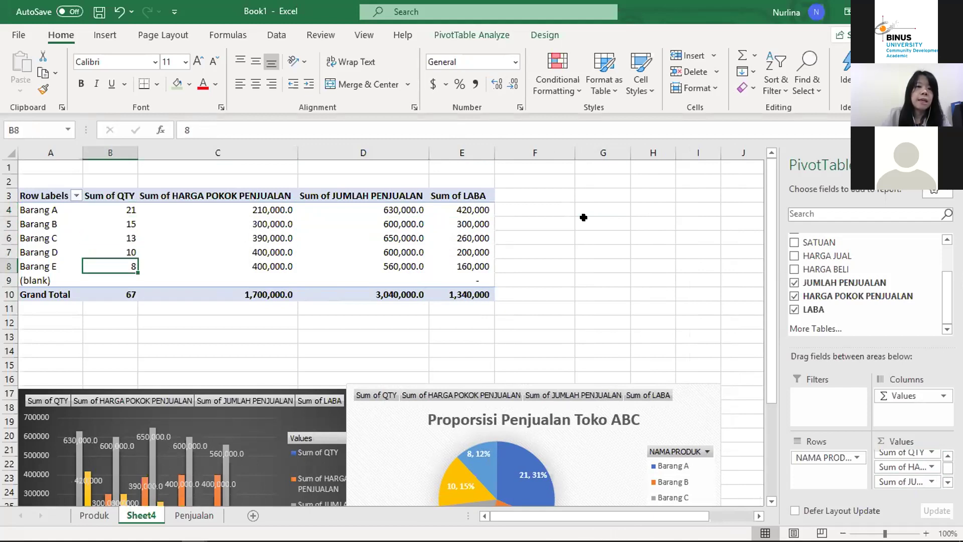
key(Up)
key(Up)
key(Down)
key(Down)
key(Up)
key(Up)
key(Up)
key(Up)
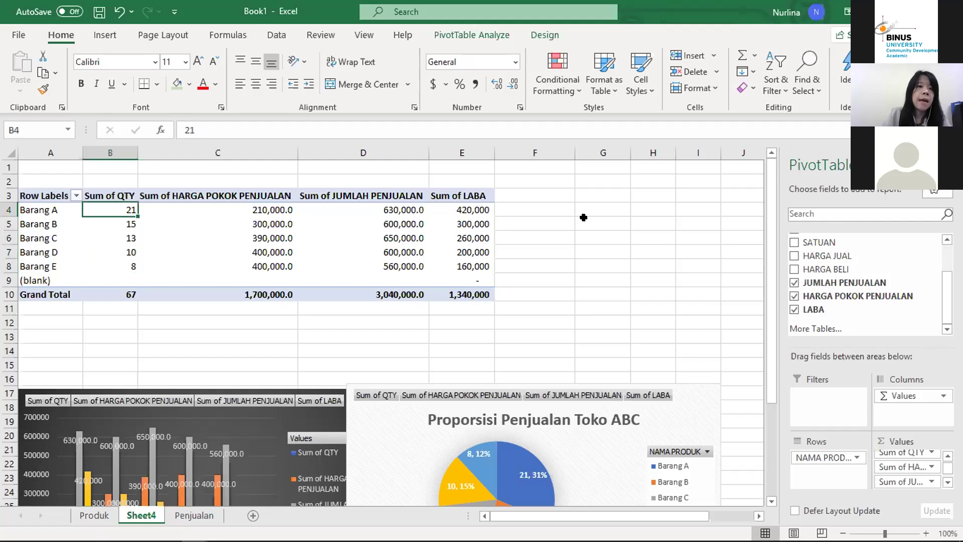
key(Right)
key(Right)
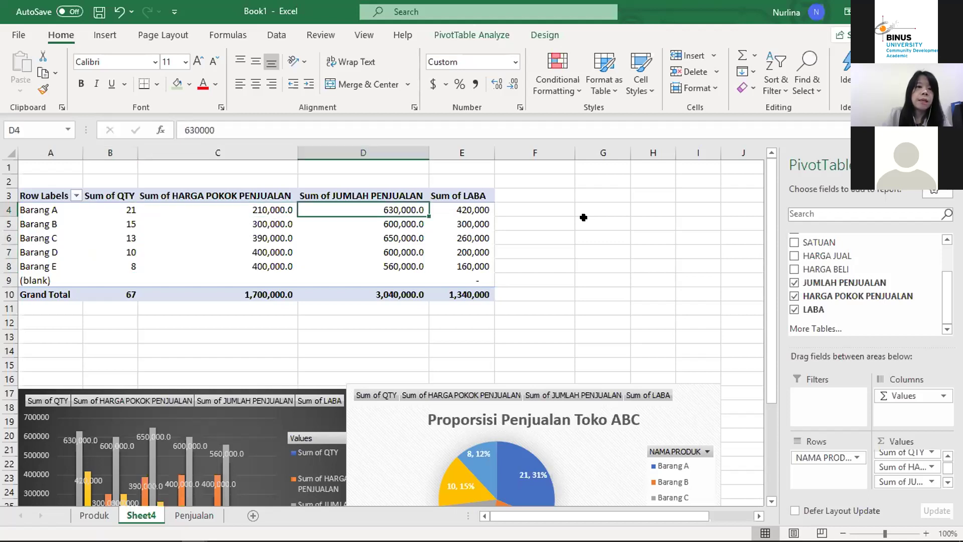
key(Right)
key(Down)
key(Down)
key(Down)
key(Down)
key(Up)
key(Up)
key(Up)
key(Up)
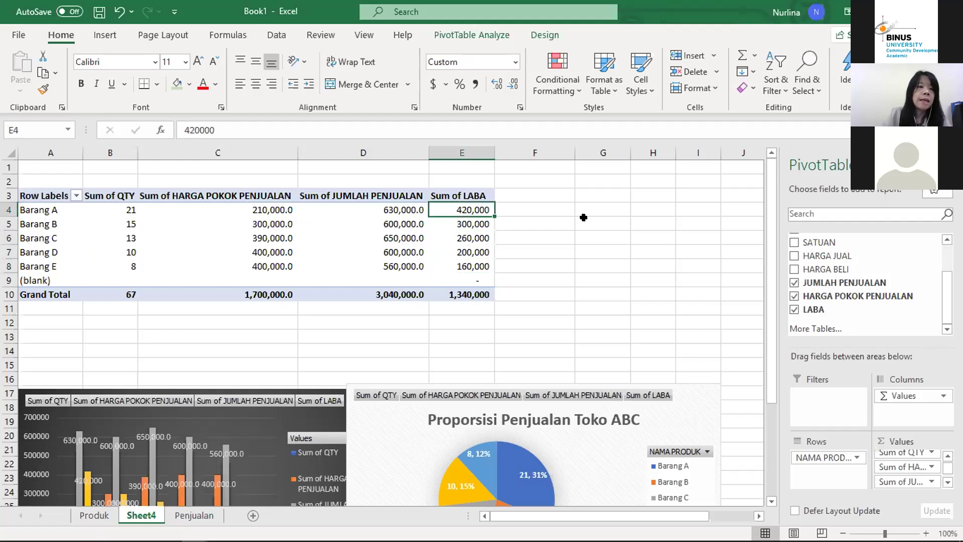
key(Down)
key(Down)
key(Down)
key(Down)
key(Down)
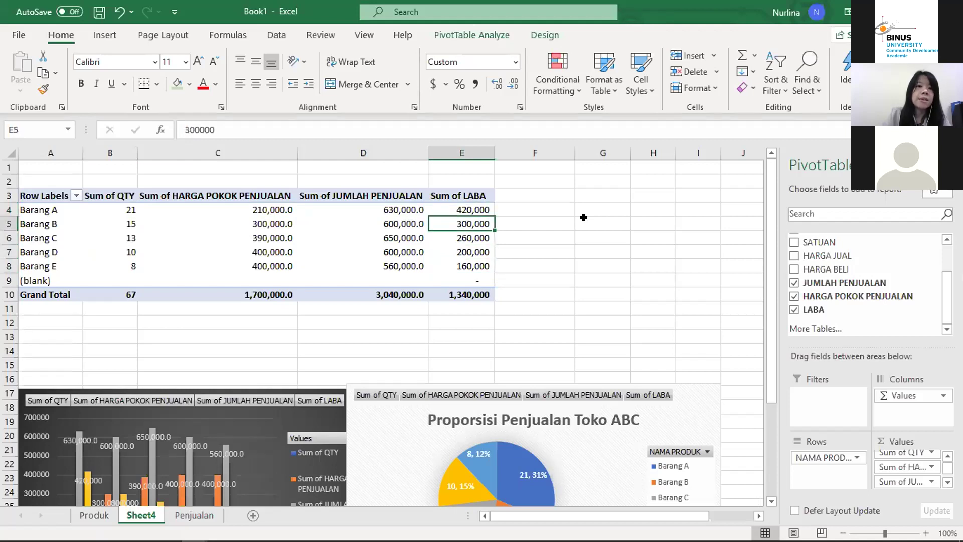
key(Up)
key(Up)
key(Up)
key(Up)
key(Up)
key(Down)
key(Down)
key(Down)
key(Down)
key(Down)
key(Down)
key(Down)
key(Up)
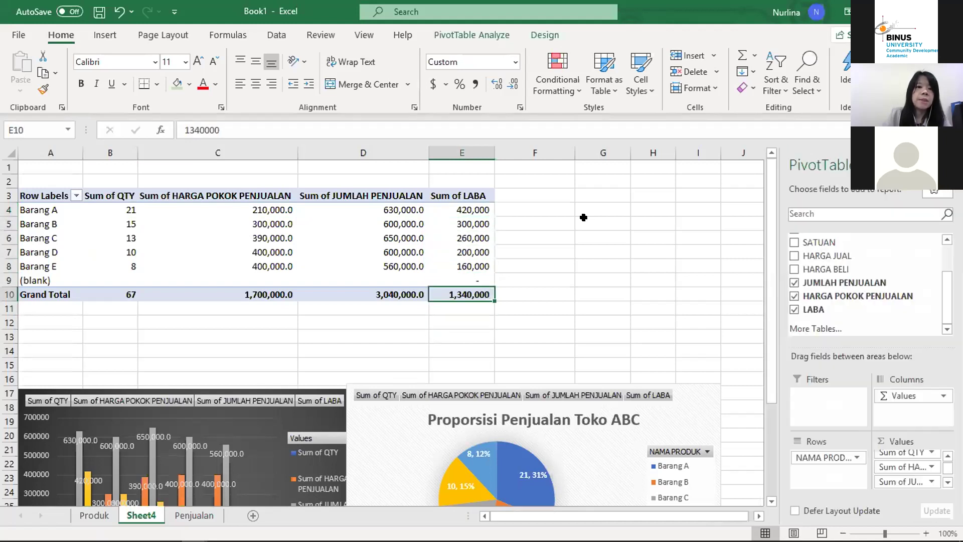
key(Left)
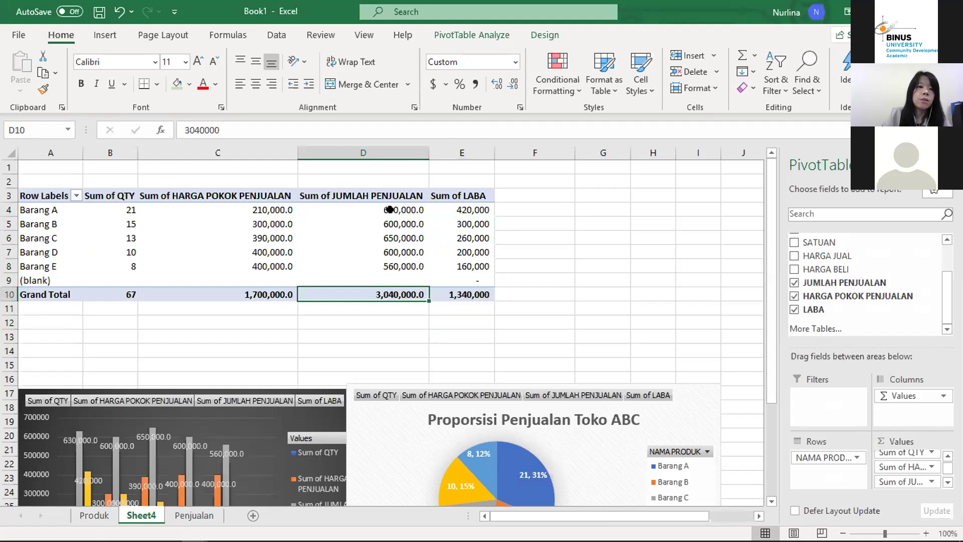
Step: Drop the decimal from the cost and sales sums, giving totals 1,700,000 and 3,040,000
drag(264, 209, 364, 290)
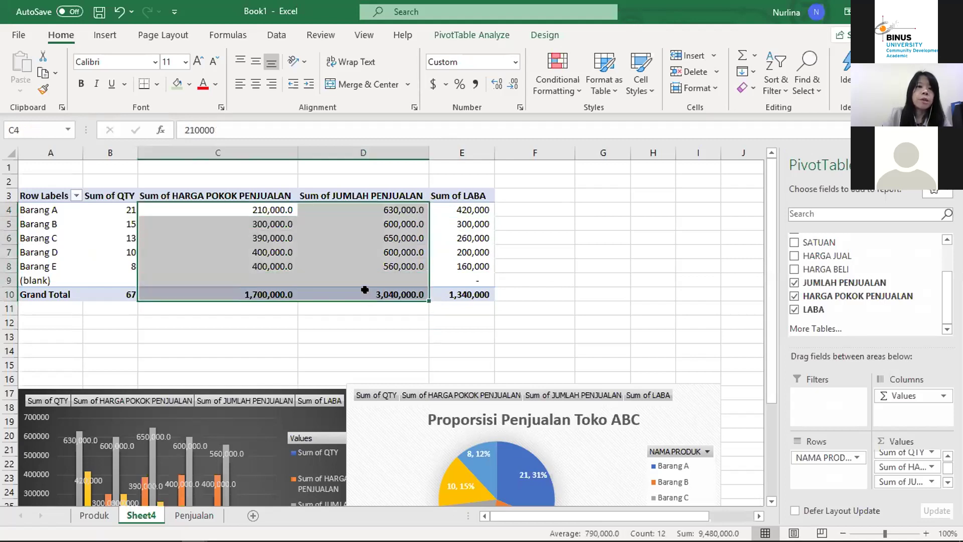
click(507, 85)
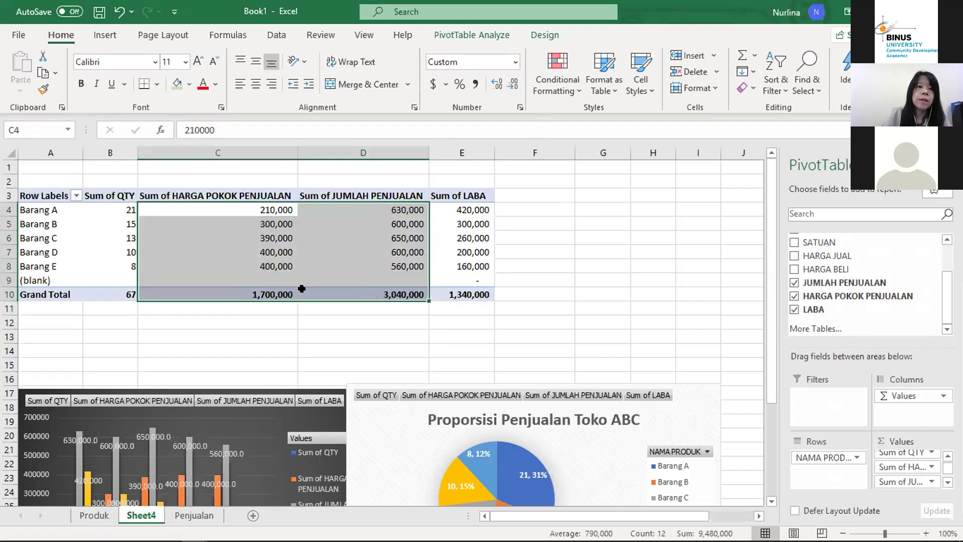
click(447, 291)
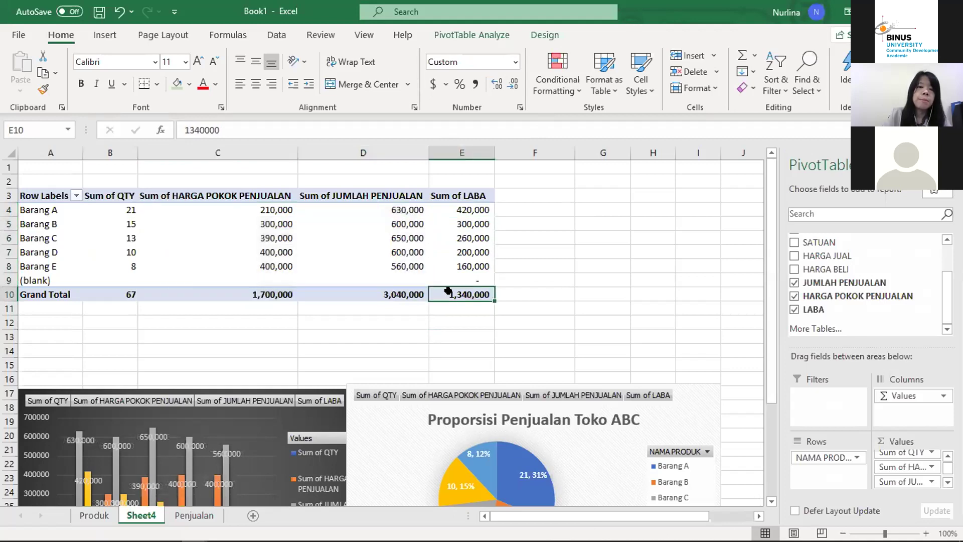
Step: Compare the sales and profit grand totals, then return to the top of the sheet
key(Left)
key(Right)
key(Down)
key(Up)
key(Up)
key(ctrl+Up)
key(ctrl+Up)
key(Left)
key(Left)
key(Left)
key(Left)
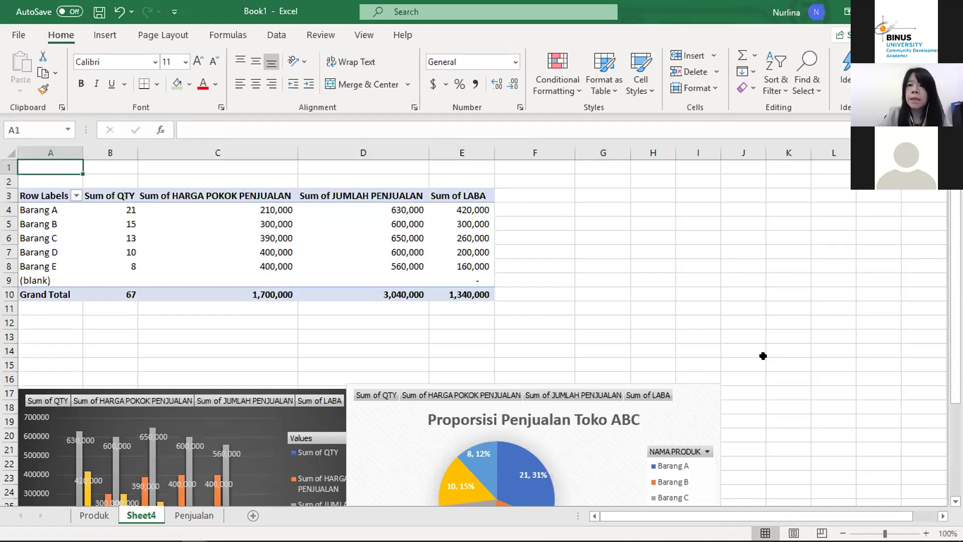
Step: Shift the Proporsi Penjualan Toko ABC pie chart right so it clears the bar chart
scroll(539, 326, down, 4)
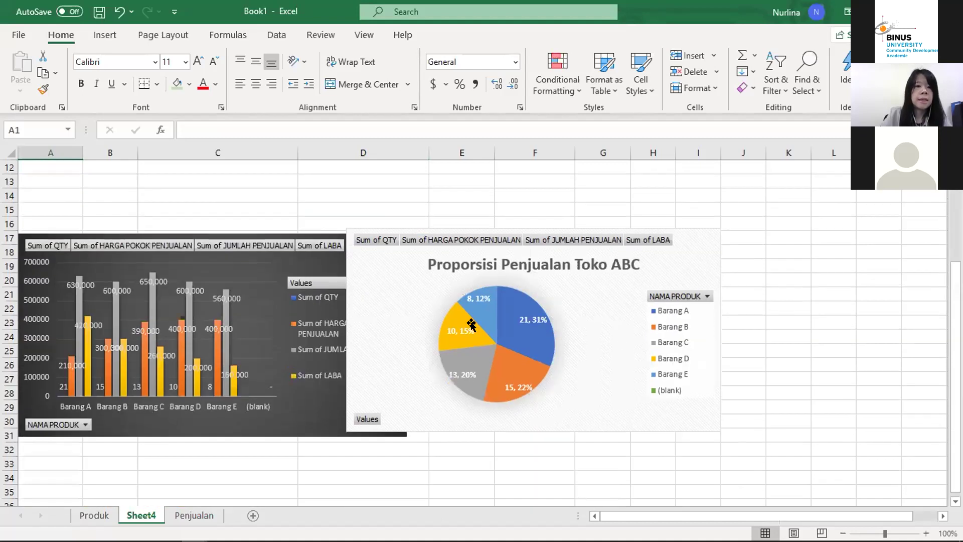
scroll(405, 423, down, 3)
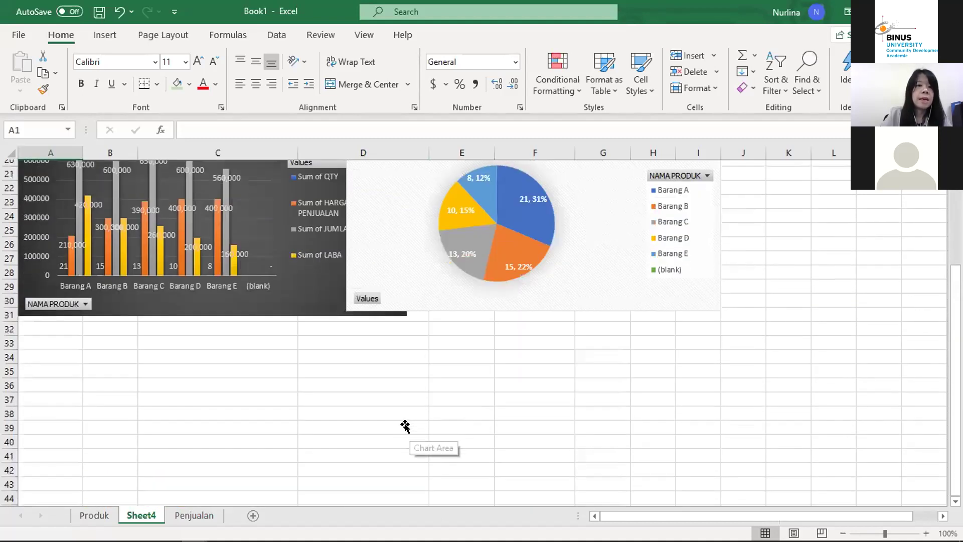
scroll(405, 423, up, 2)
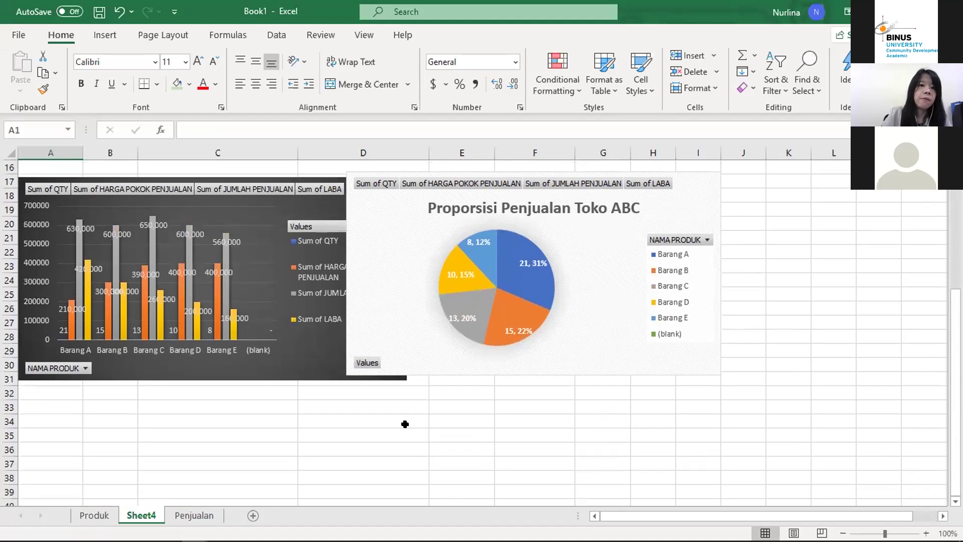
scroll(405, 424, up, 2)
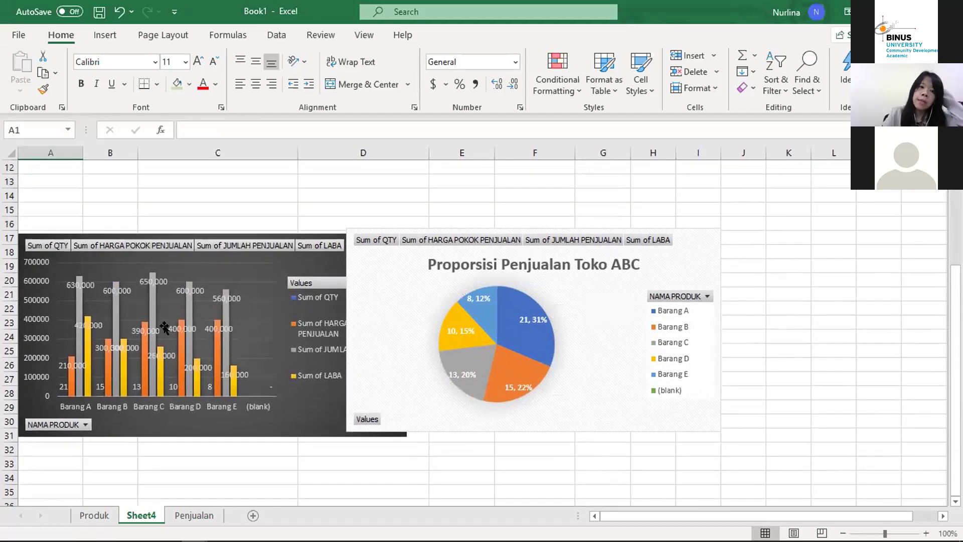
mouse_move(81, 308)
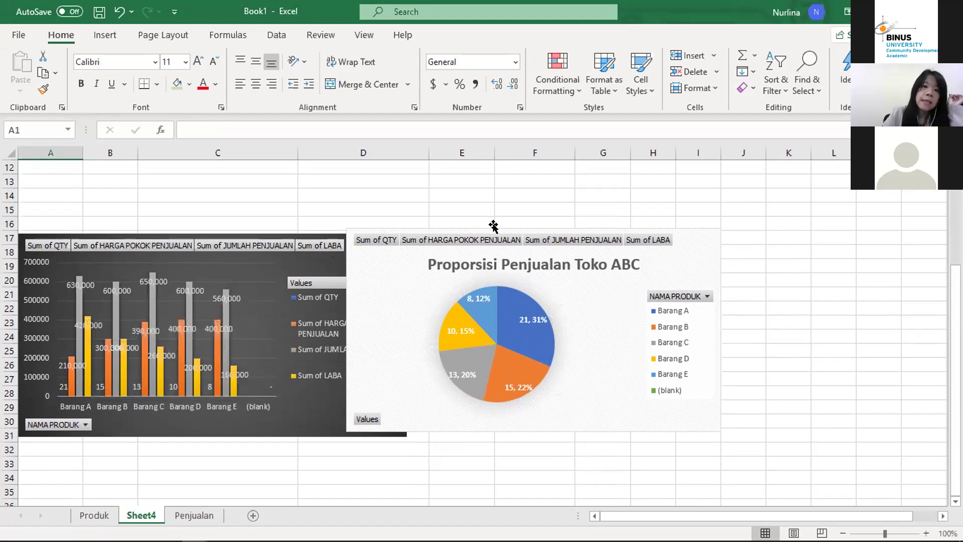
drag(462, 269, 555, 275)
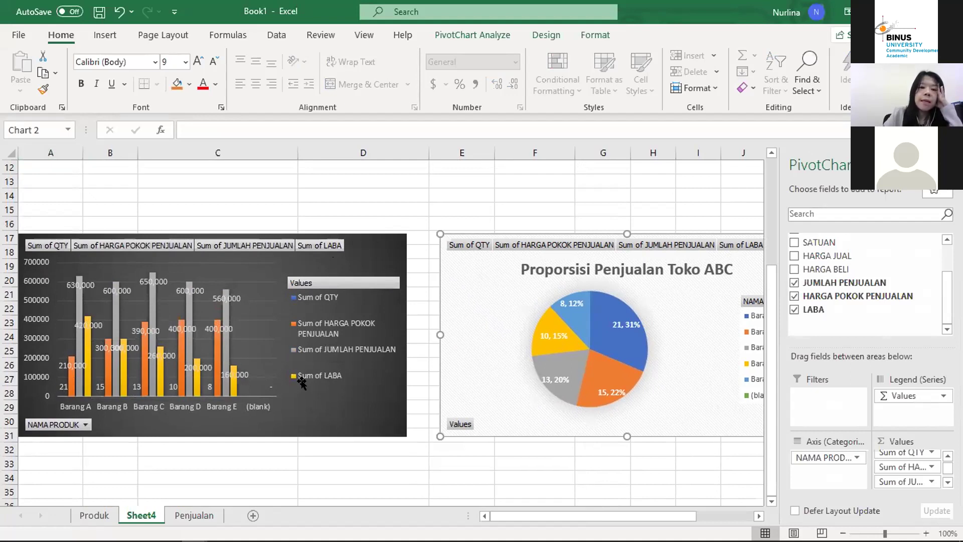
mouse_move(71, 379)
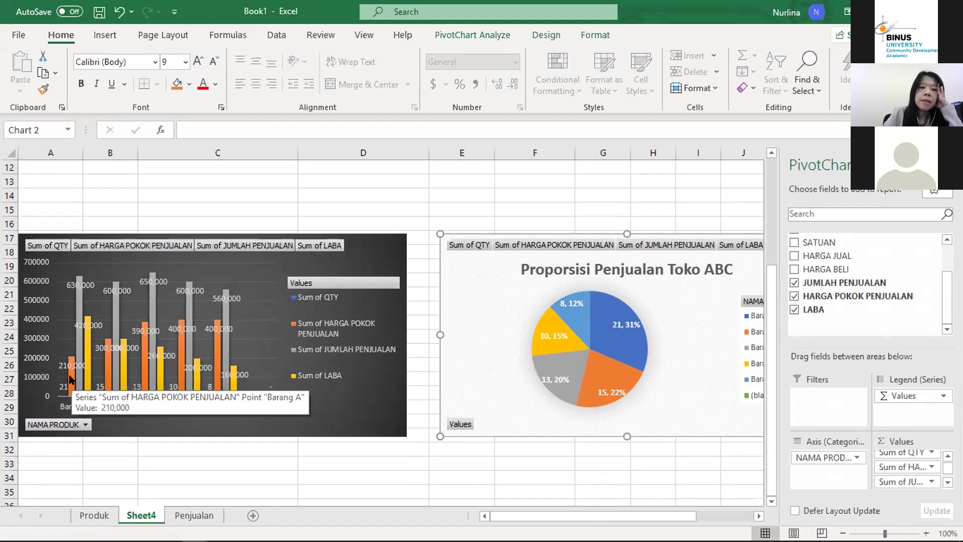